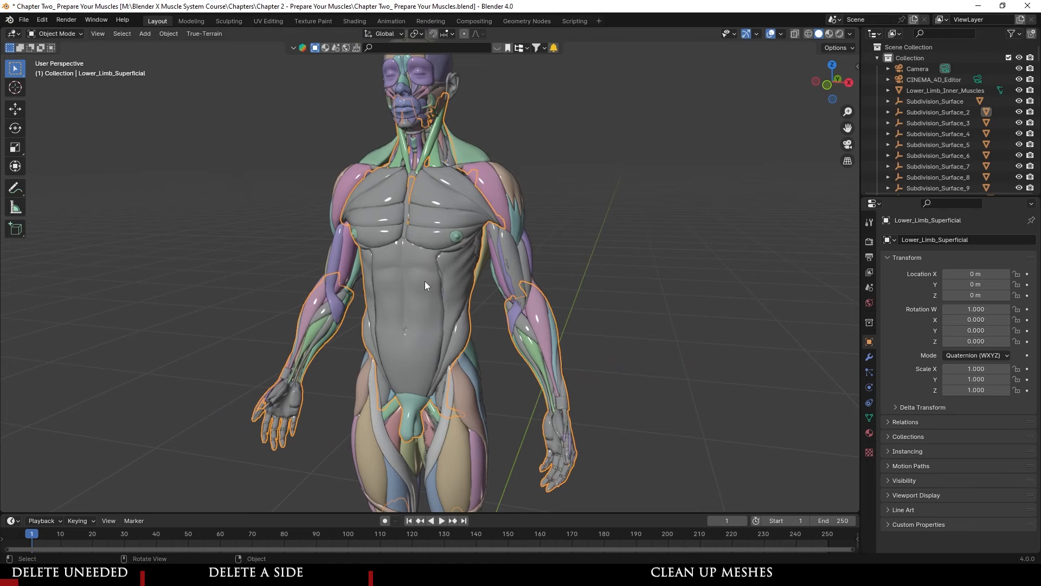
- Delete the grey Lower_Limb_Superficial mesh that covers the torso muscles
middle_click_drag(425, 281, 430, 275)
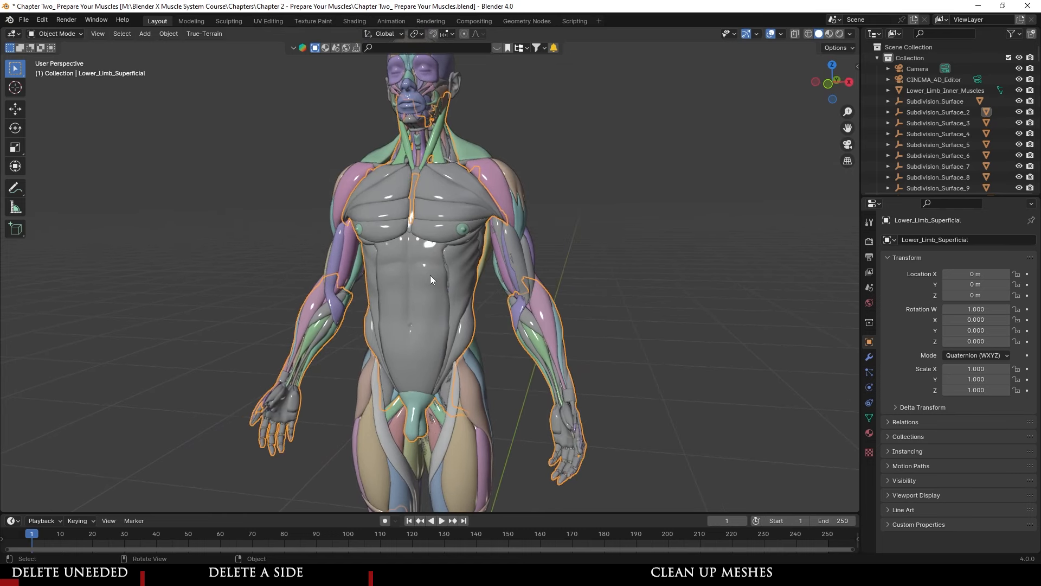
scroll(451, 271, "up", 2)
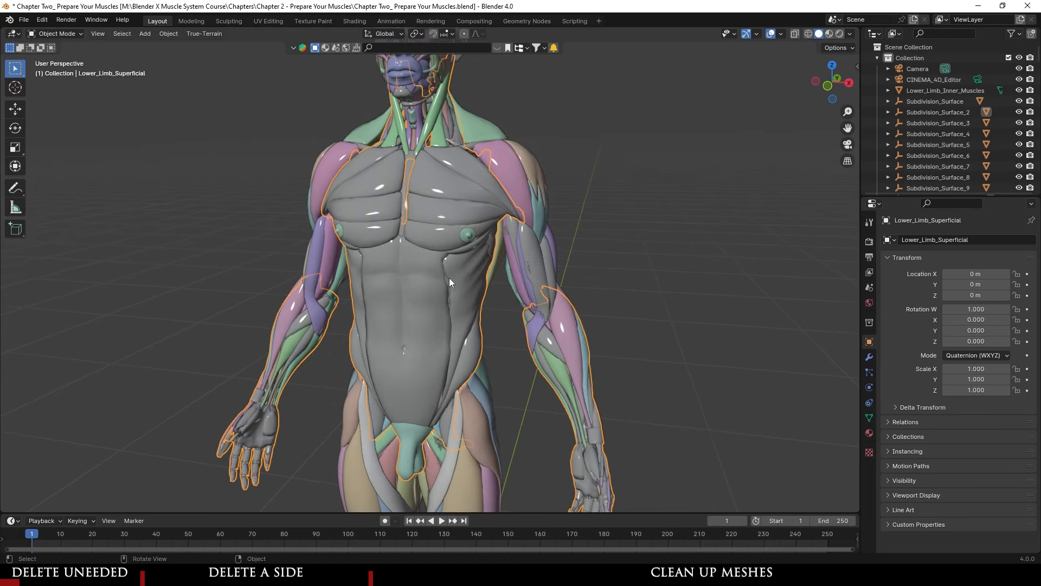
scroll(449, 277, "down", 4)
scroll(466, 326, "up", 3)
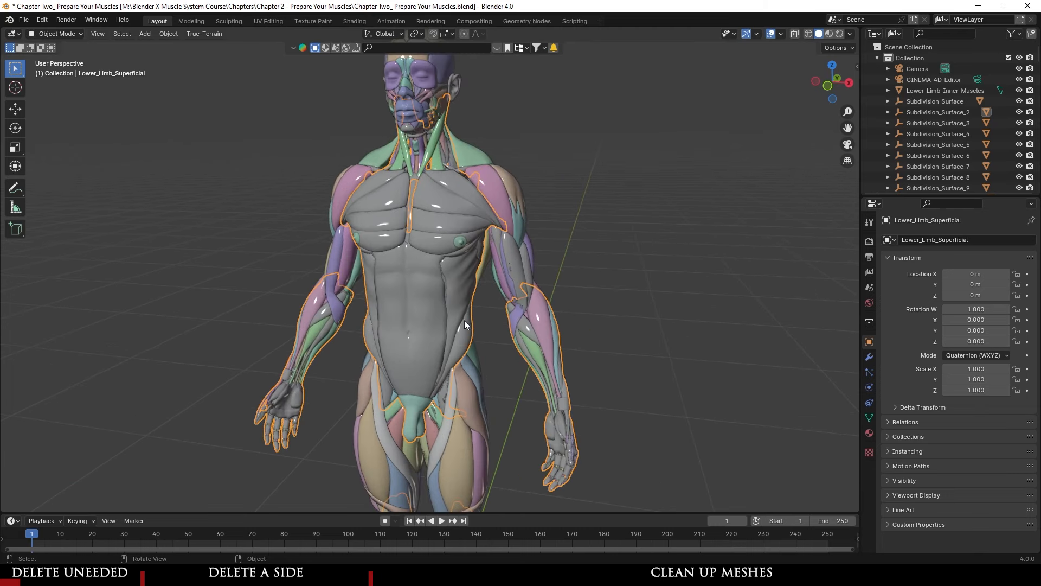
left_click(411, 304)
scroll(422, 303, "up", 2)
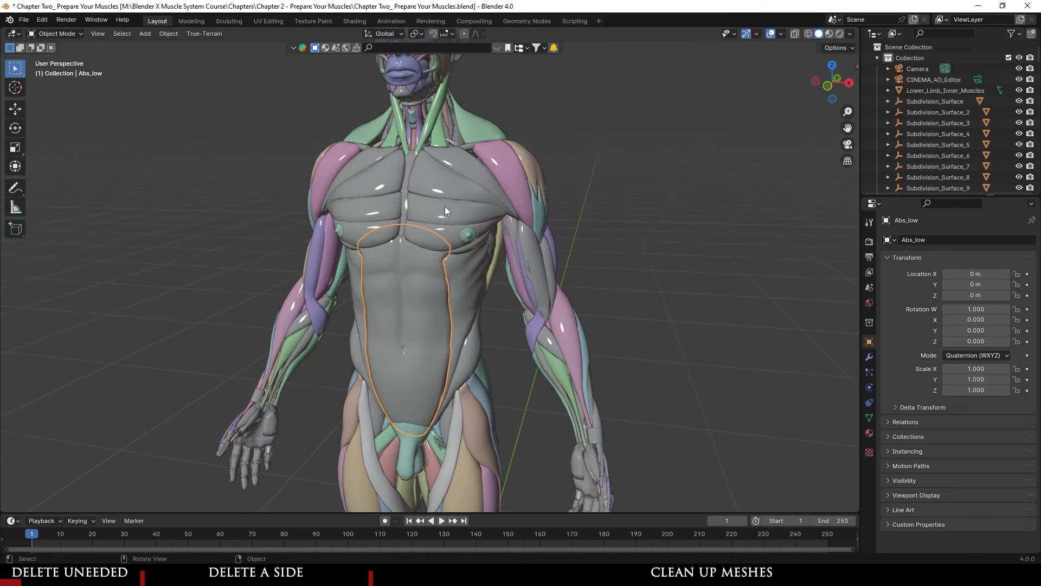
key("Delete")
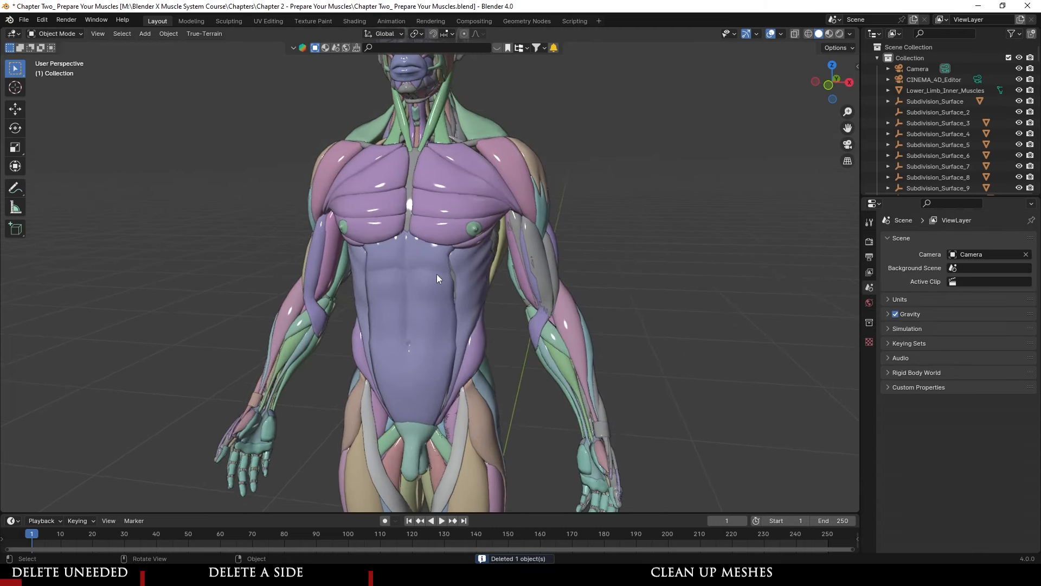
- Delete the remaining grey duplicate mesh overlapping the upper arm muscles
left_click(533, 261)
middle_click_drag(534, 261, 508, 277)
key("Delete")
scroll(458, 277, "down", 3)
scroll(508, 277, "up", 3)
middle_click_drag(374, 274, 502, 274)
scroll(434, 272, "down", 3)
scroll(502, 274, "up", 3)
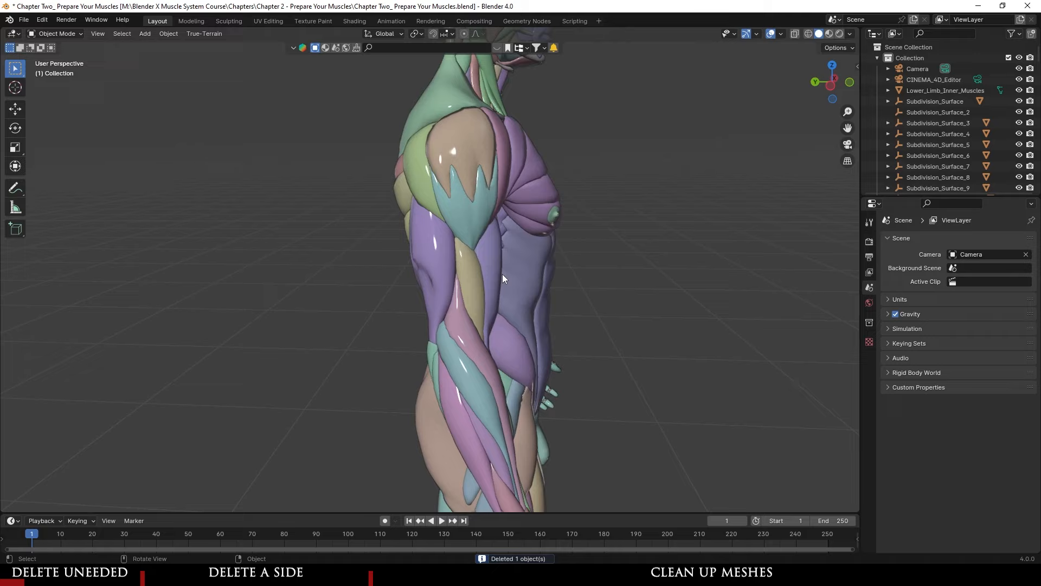
- Locate the Upper_Limb_Superficial mesh under Subdivision_Surface_3 and hide it to check what it covers
left_click(469, 184)
middle_click_drag(429, 277, 509, 289)
scroll(428, 268, "down", 3)
middle_click_drag(369, 282, 557, 283)
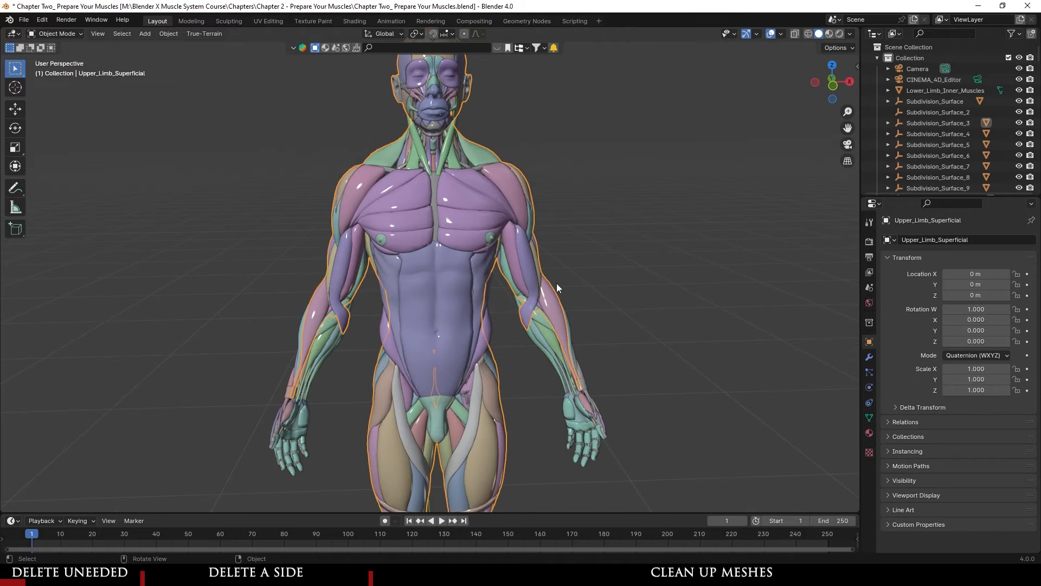
left_click(888, 123)
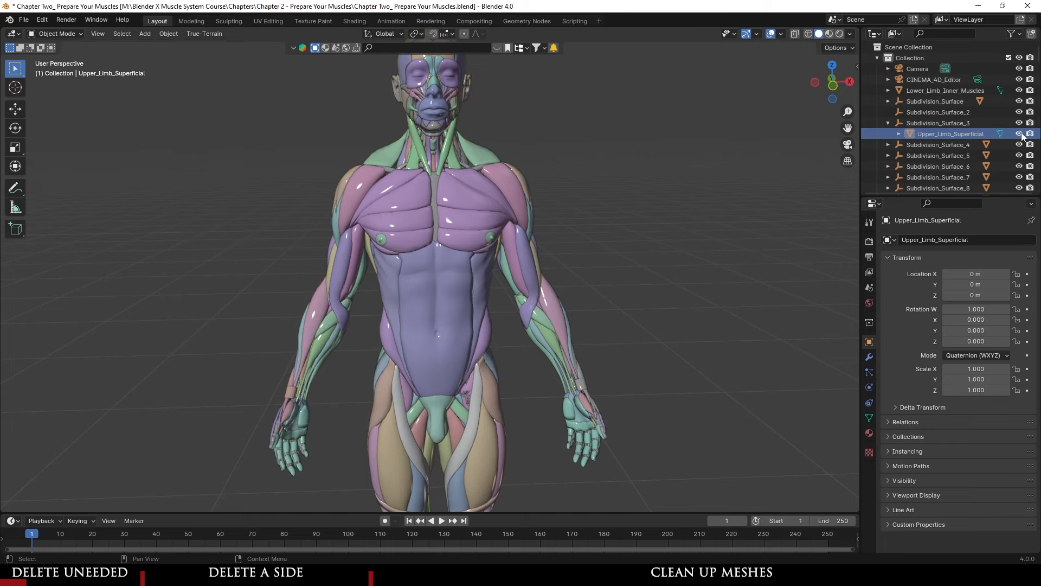
- Delete the Temporalis_low muscle on the side of the head and the Upper_Limb_Superficial mesh
middle_click_drag(543, 189, 480, 270)
scroll(479, 269, "up", 4)
left_click(481, 271)
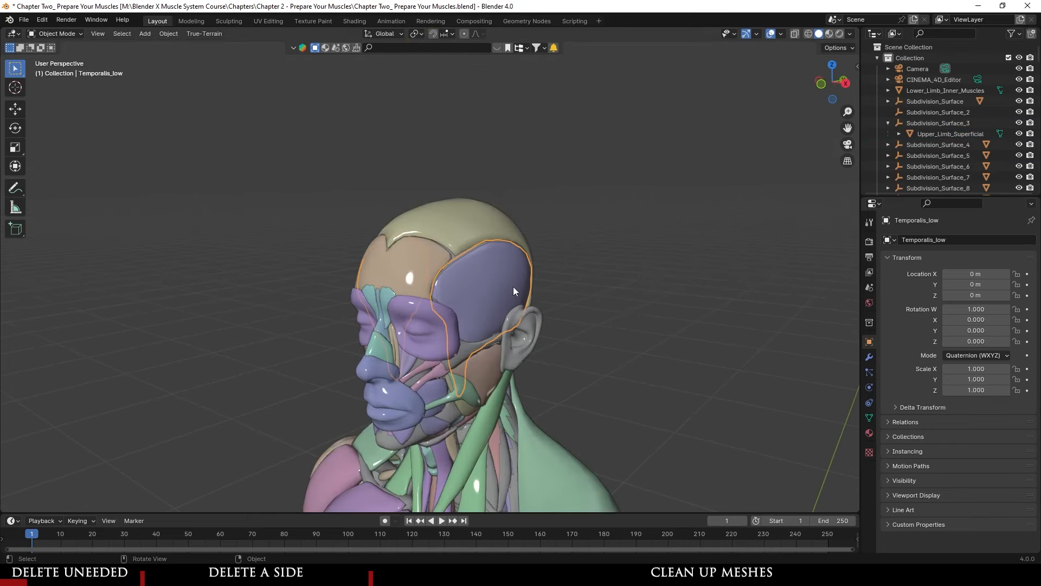
scroll(514, 291, "up", 2)
key("Delete")
left_click(434, 277)
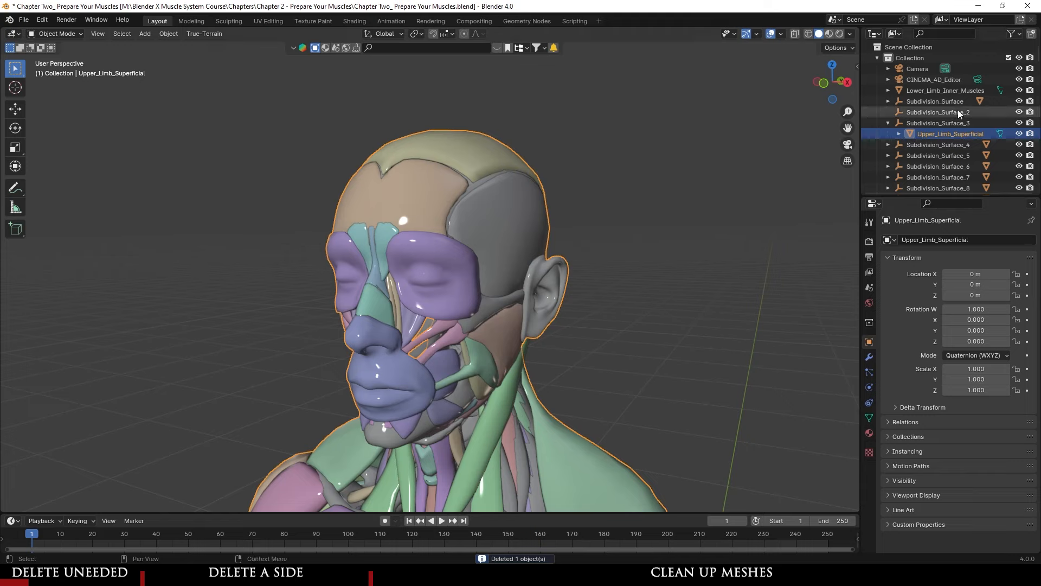
key("Delete")
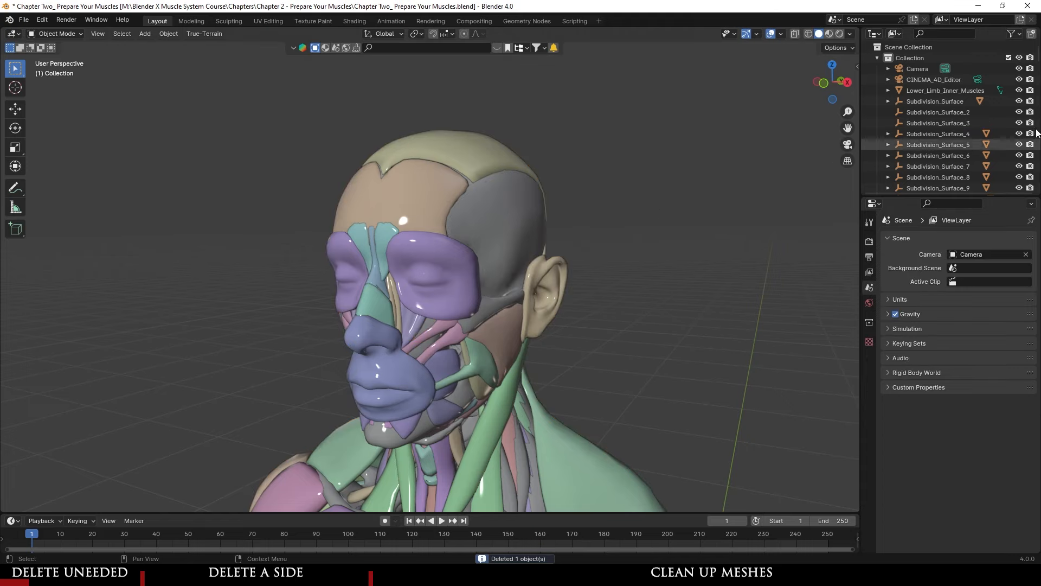
- Delete the childless empties Subdivision_Surface_3 and Subdivision_Surface_2 from the collection
left_click(942, 123)
right_click(947, 121)
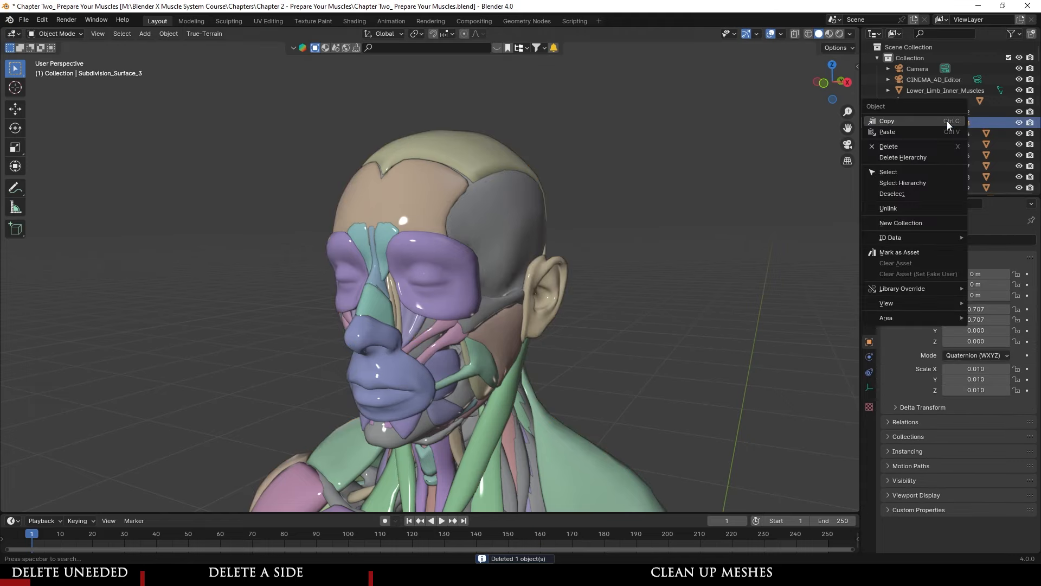
left_click(929, 154)
left_click(954, 111)
right_click(952, 112)
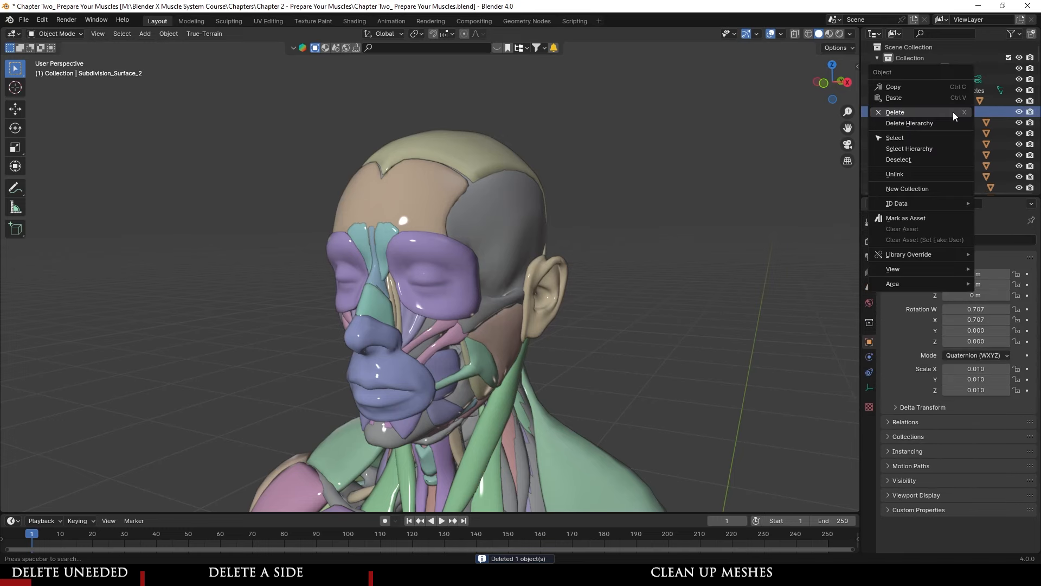
left_click(953, 111)
- Delete the muscles around the eyes and nose bridge, including Orbicularis_oculi_low and the teal muscles between the eyebrows
left_click(458, 285)
middle_click_drag(458, 285, 532, 270)
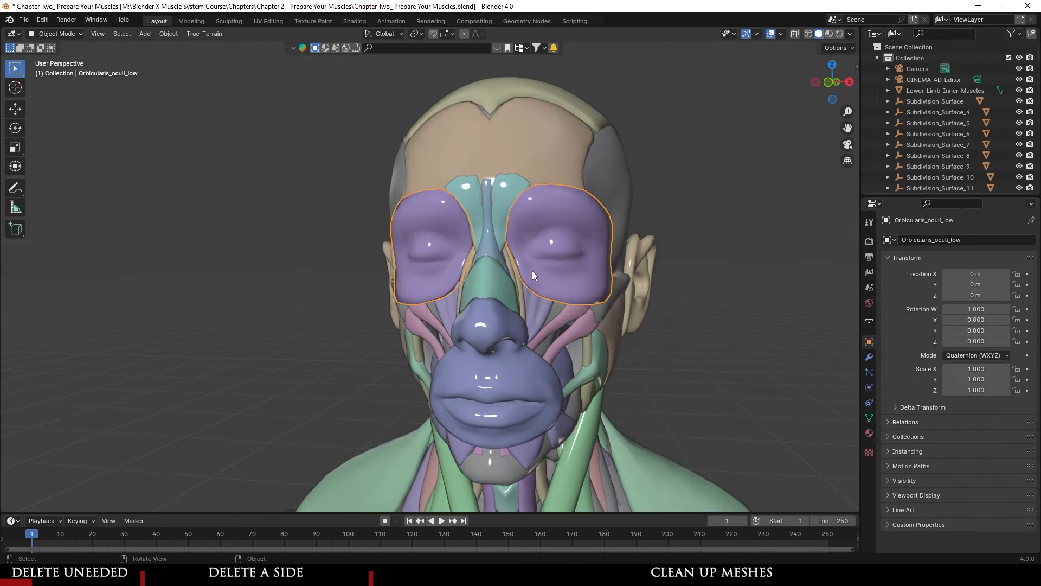
key("Delete")
left_click(493, 286)
key("Delete")
left_click(502, 200)
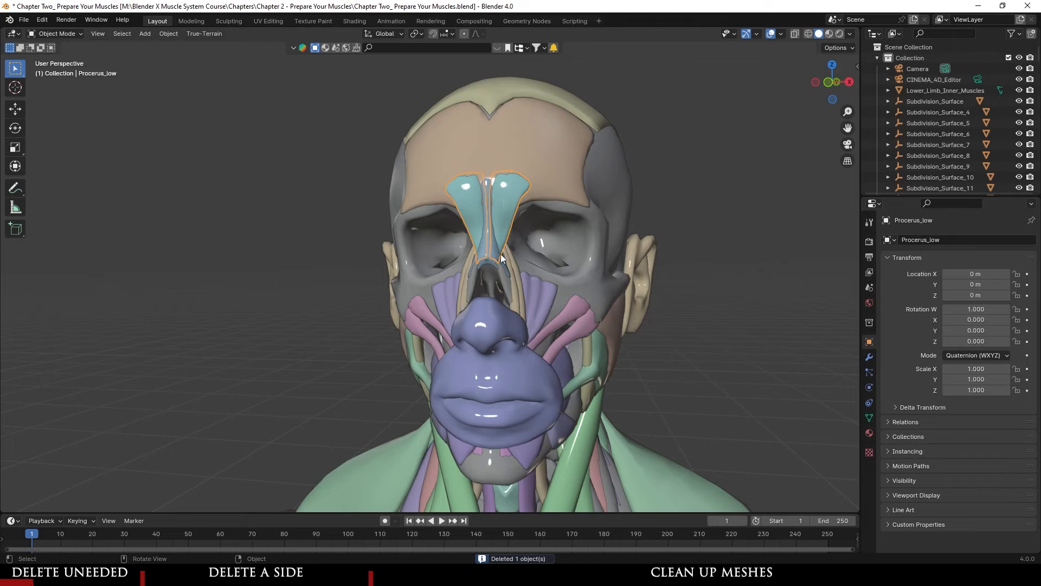
key("Delete")
- Delete Frontalis_low from the forehead and the scalp mesh on top of the skull
left_click(517, 165)
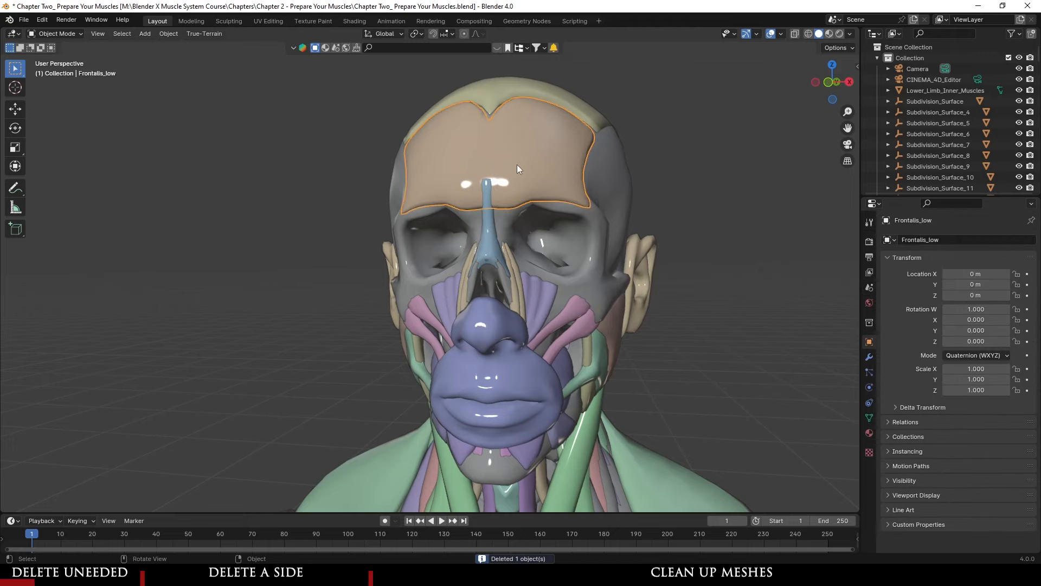
key("Delete")
left_click(524, 81)
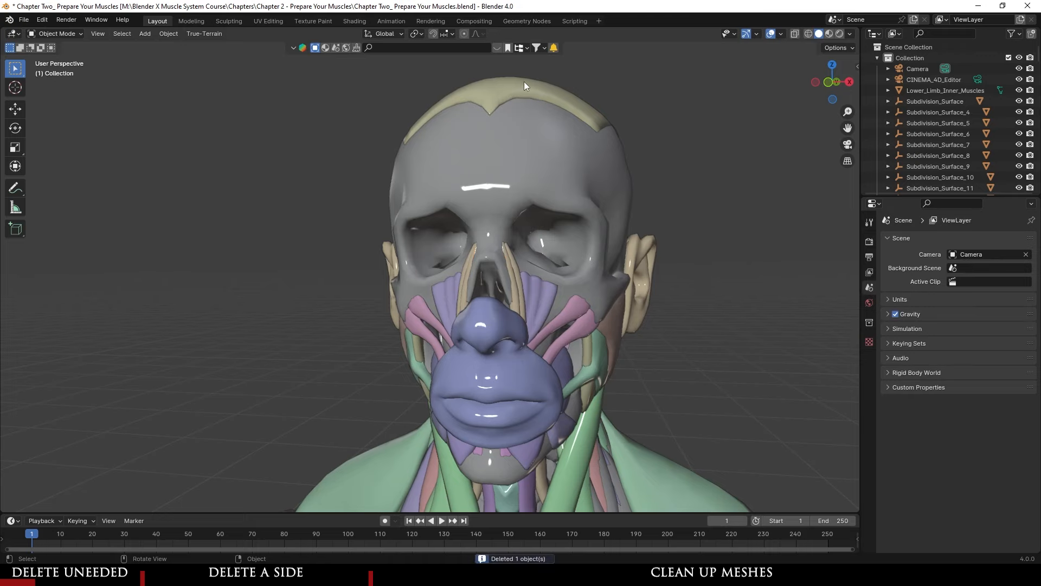
key("Delete")
- Delete the ears, nose, lips and the muscles beside the nose so the skull's midface is bare
middle_click_drag(552, 251, 444, 253)
left_click(367, 298)
middle_click_drag(367, 297, 450, 253)
key("Delete")
left_click(162, 344)
key("Delete")
middle_click_drag(321, 352, 309, 243)
left_click(310, 241)
key("Delete")
left_click(290, 209)
key("Delete")
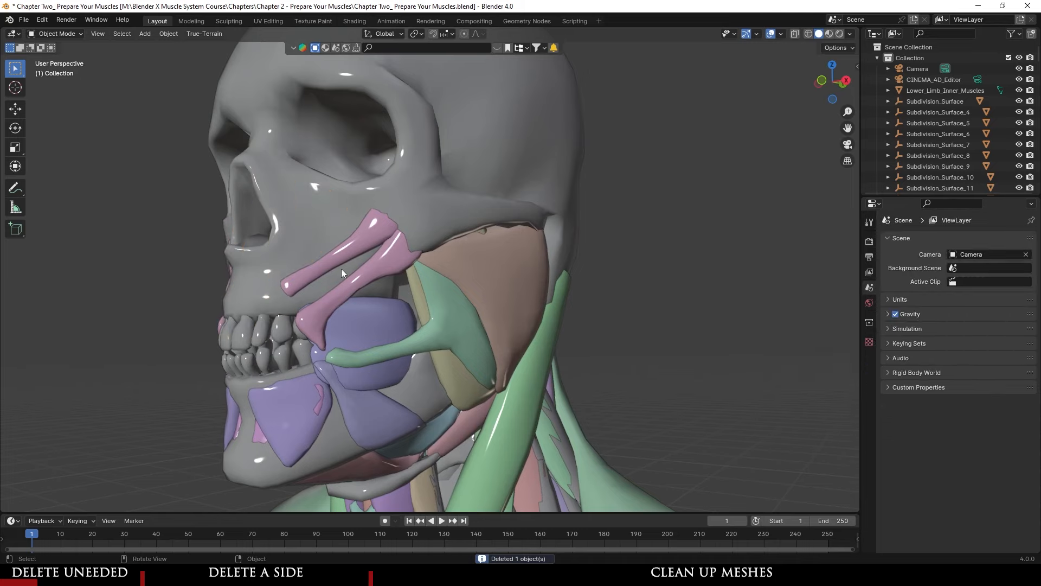
- Delete the pink cheek muscles and the blue muscle beside the teeth
left_click(367, 278)
key("Delete")
left_click(368, 328)
key("Delete")
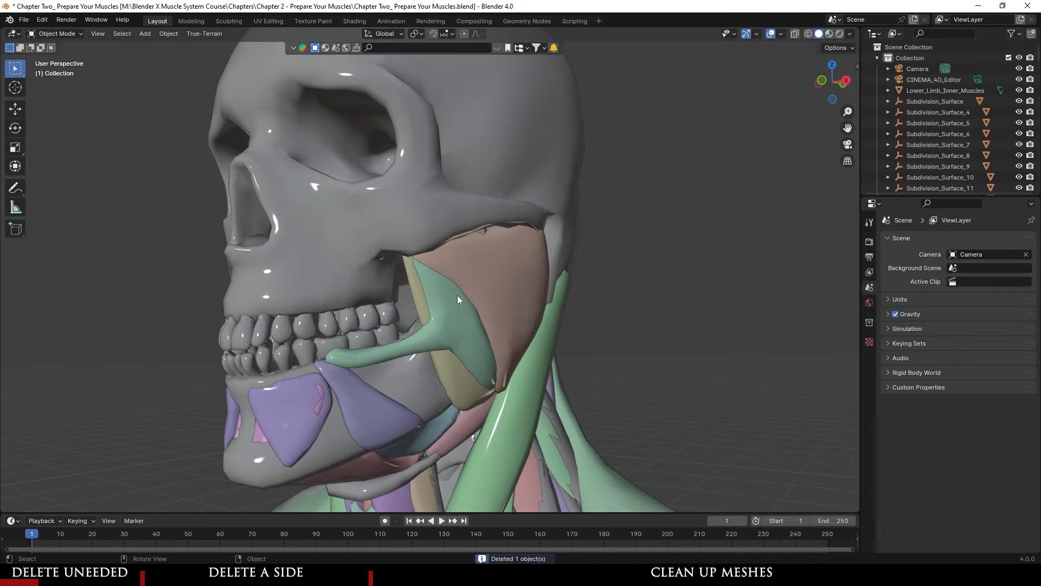
- Delete the green, brown and tan muscles covering the back of the jaw
left_click(458, 296)
key("Delete")
left_click(474, 319)
key("Delete")
left_click(456, 332)
key("Delete")
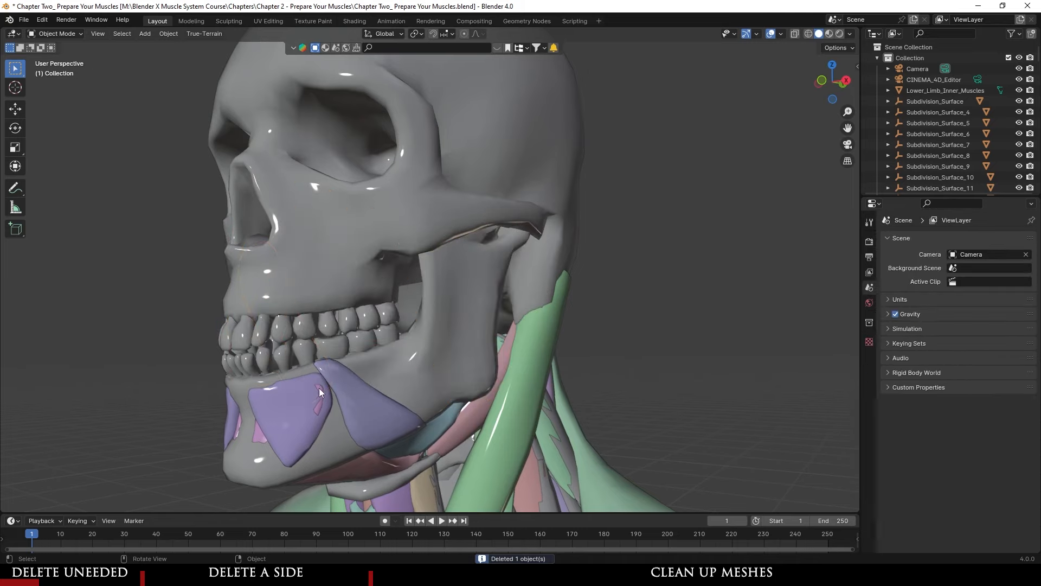
- Delete the muscles on the chin and lower jaw, including Mentalis_low
left_click(338, 391)
key("Delete")
left_click(307, 401)
key("Delete")
left_click(309, 399)
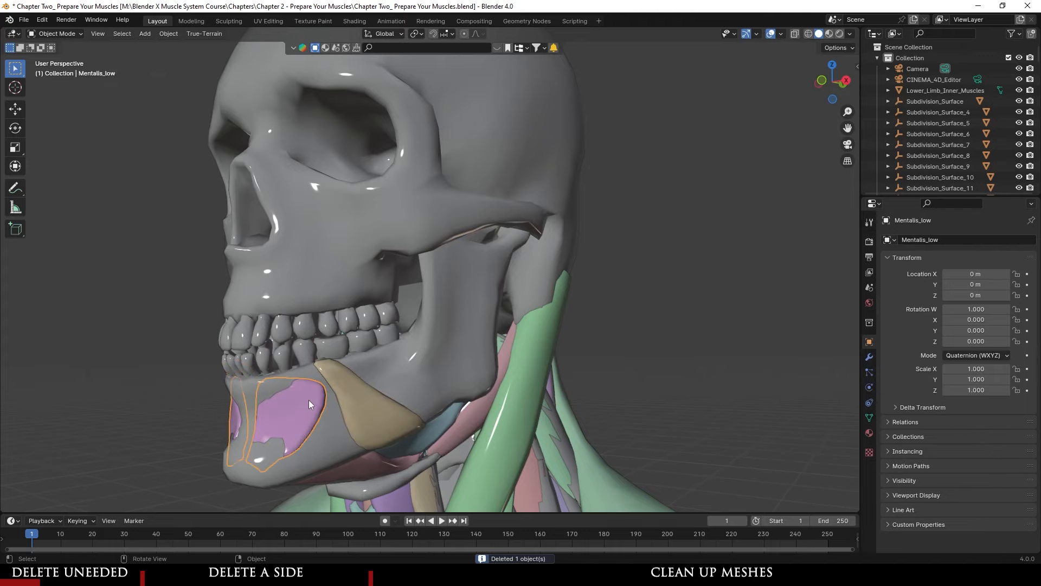
key("Delete")
scroll(503, 307, "down", 2)
middle_click_drag(489, 323, 492, 144)
left_click(415, 305)
key("Delete")
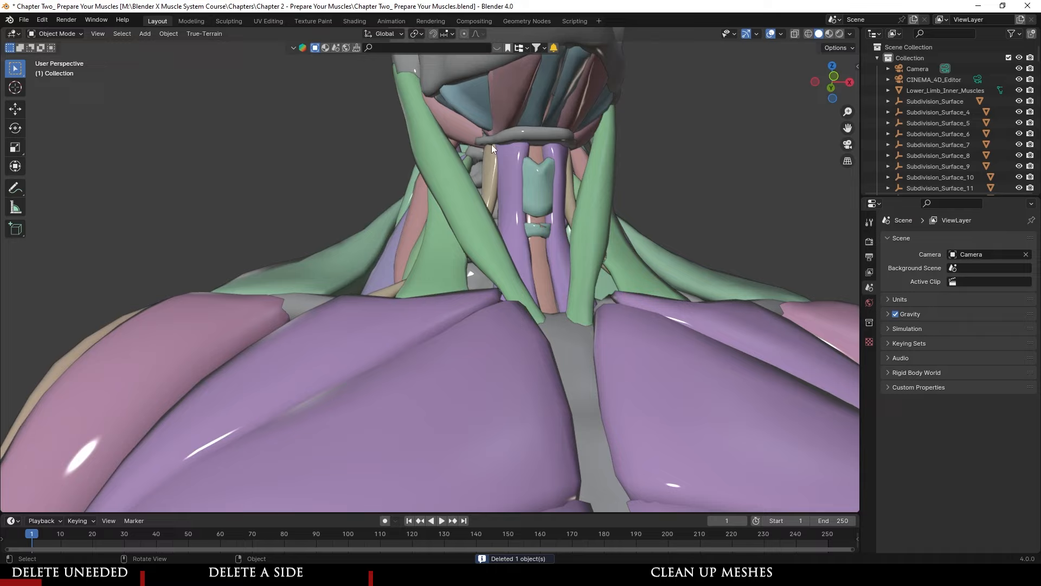
- Delete the Geniohyoid_mylohyoid_stylohyoid_low muscles beneath the jaw
left_click(544, 89)
middle_click_drag(544, 90, 443, 209)
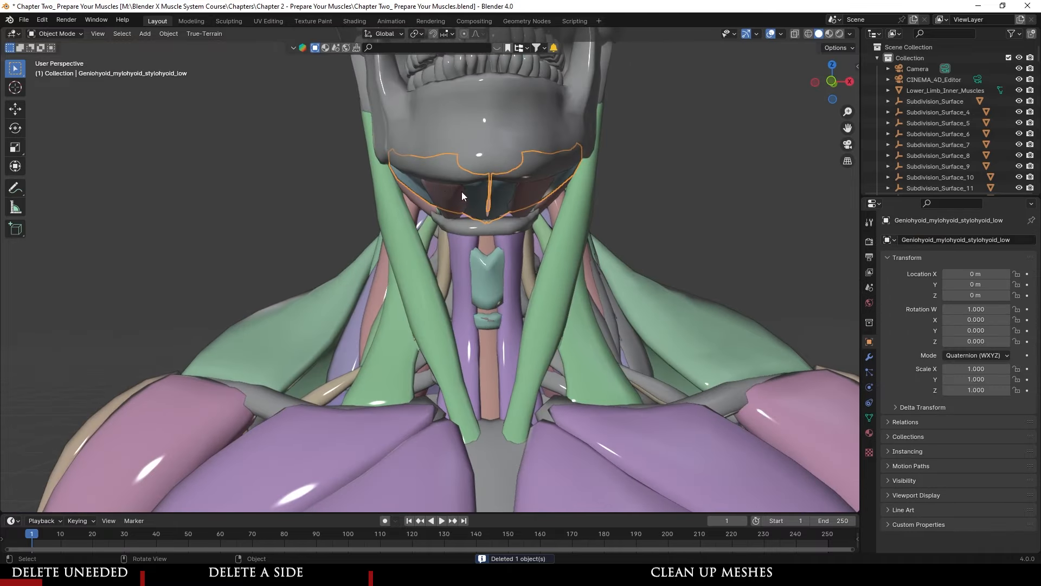
key("Delete")
- Examine the hyoid bone area to compare the overlapping Ribcage1_low and Skeleton meshes
left_click(491, 223)
middle_click_drag(521, 205, 468, 206)
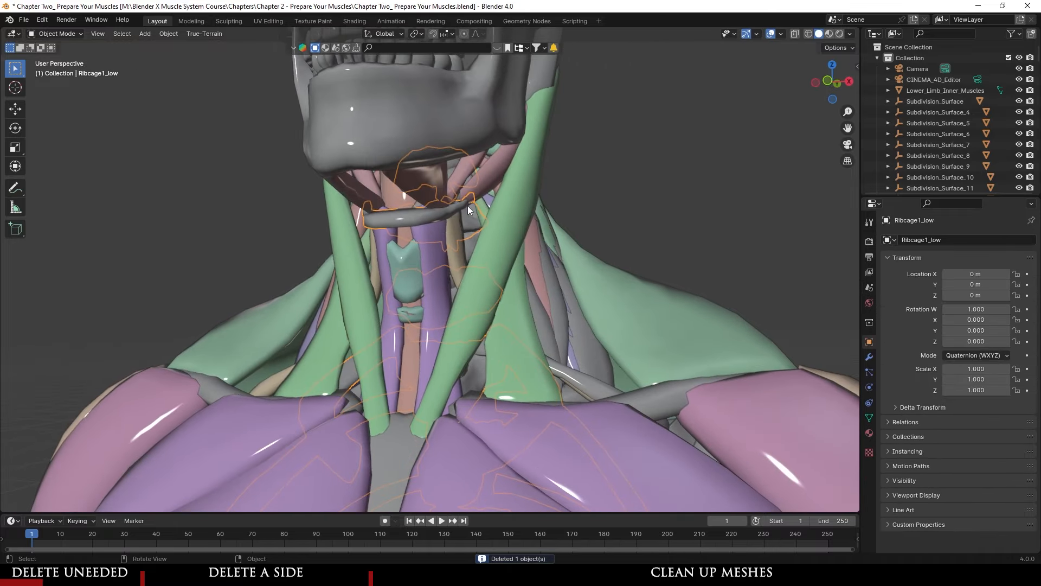
scroll(435, 226, "down", 8)
mouse_move(488, 283)
middle_mouse_down()
mouse_move(488, 258)
mouse_move(484, 301)
middle_mouse_up()
scroll(480, 293, "up", 8)
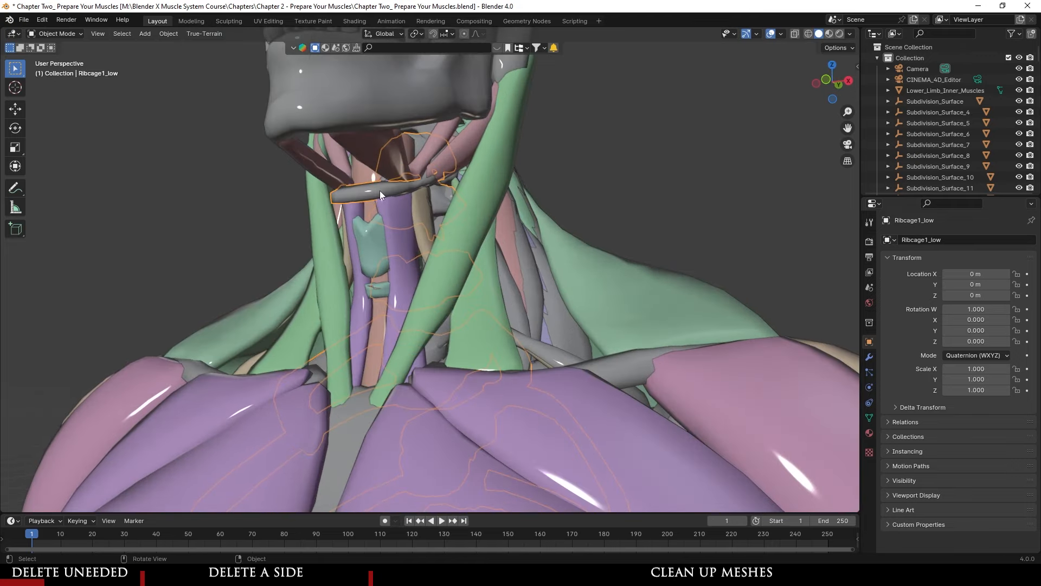
middle_click_drag(380, 190, 446, 217)
scroll(445, 219, "up", 4)
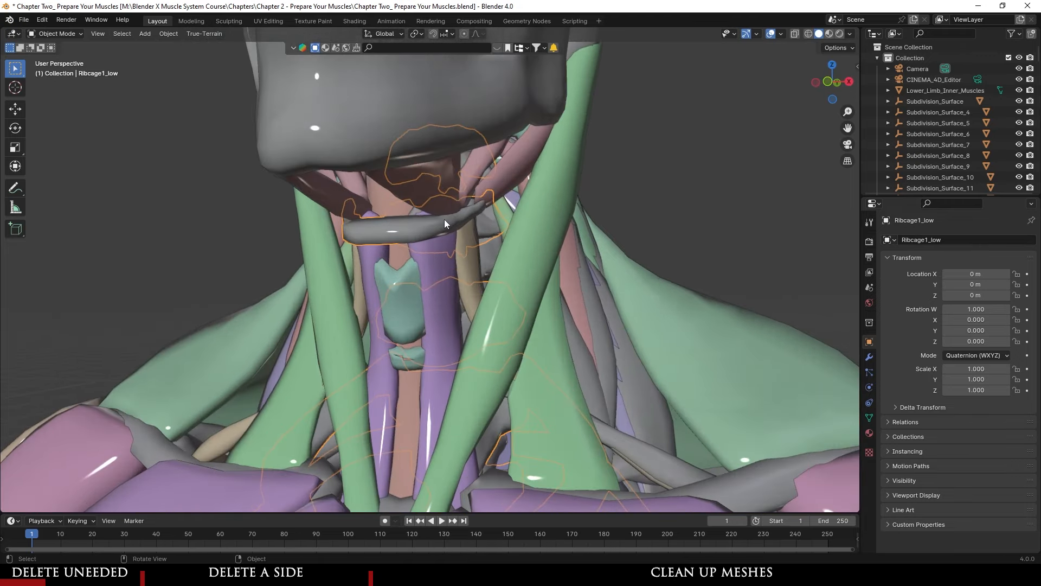
scroll(398, 212, "down", 8)
scroll(508, 348, "up", 8)
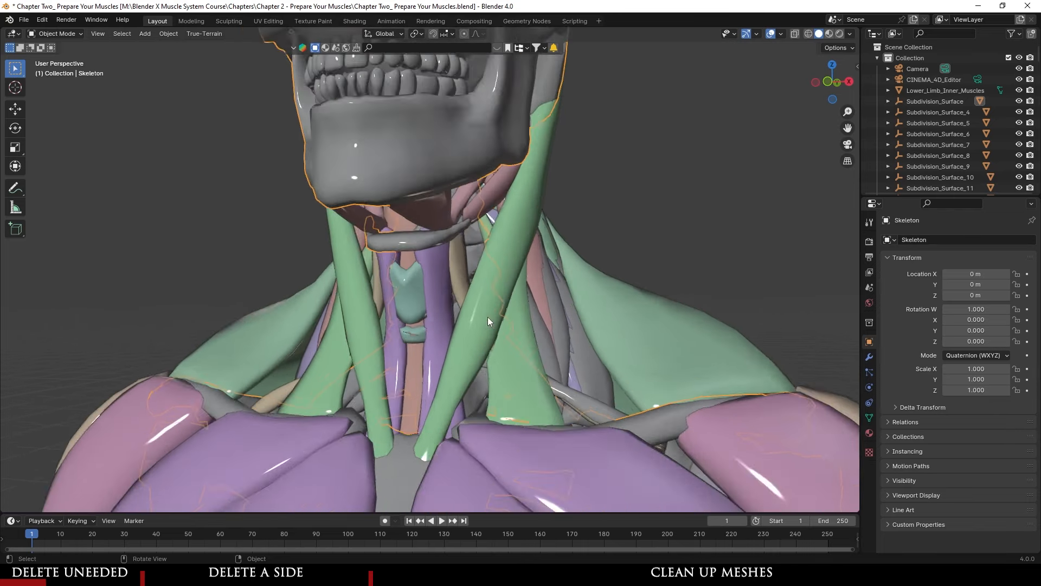
left_click(407, 232)
left_click(454, 292)
middle_click_drag(438, 264, 418, 191)
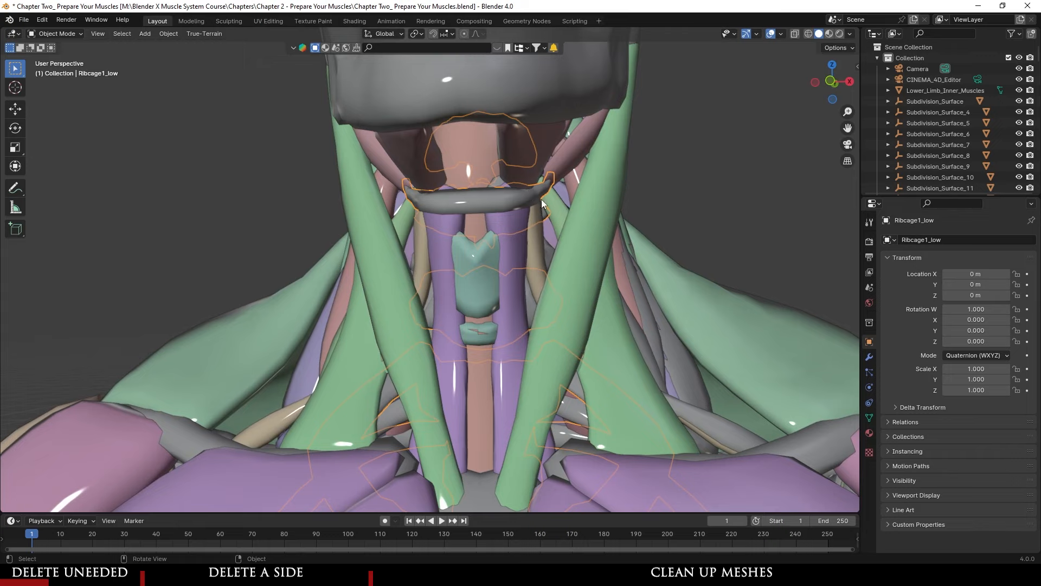
middle_click_drag(447, 203, 414, 244)
- Try deleting the Digastric_low muscles below the jaw and undo the deletion
key("Delete")
left_click(449, 225)
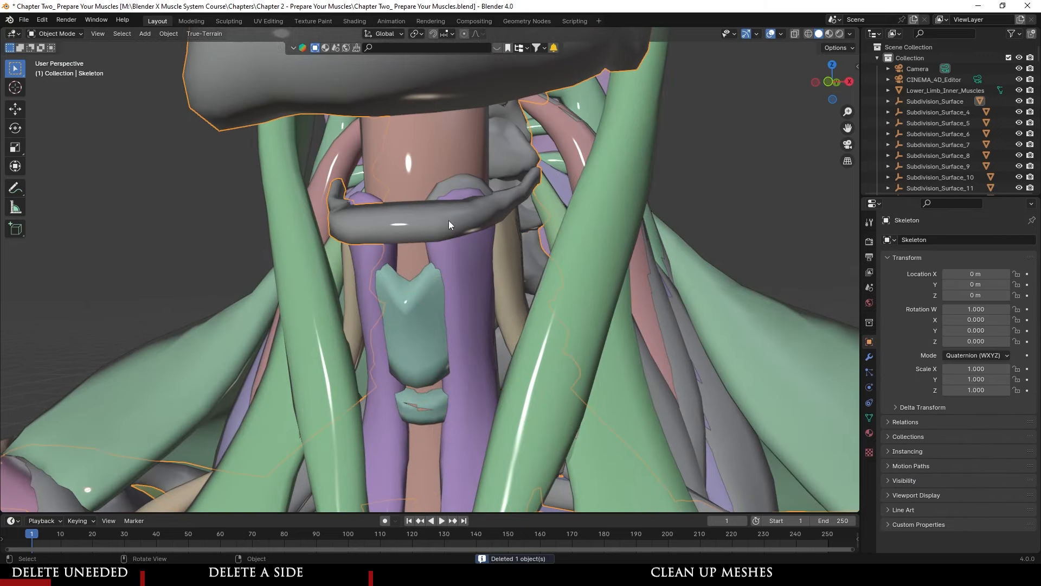
key("ctrl+z")
key("ctrl+z")
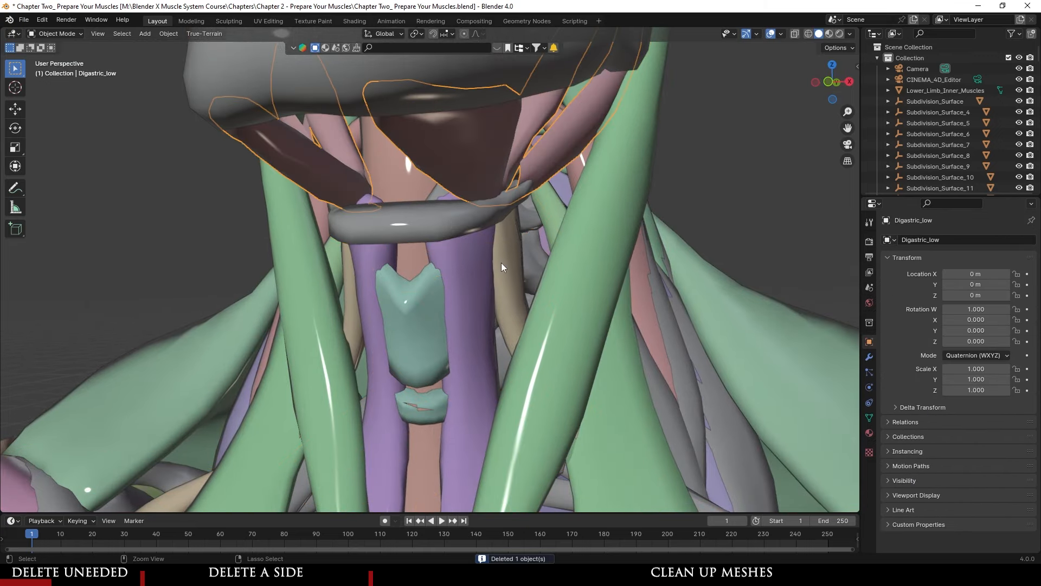
key("ctrl+z")
key("ctrl+shift+z")
key("ctrl+z")
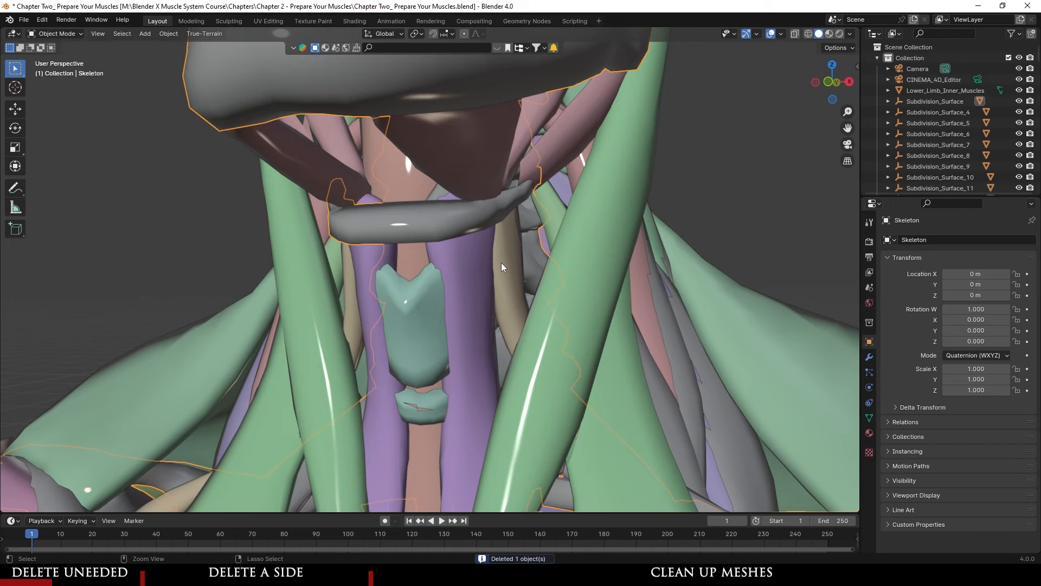
- Delete the mesh duplicating the hyoid bone and select the Skeleton to check that the bones are intact
left_click(426, 223)
key("Delete")
left_click(430, 226)
scroll(498, 337, "down", 8)
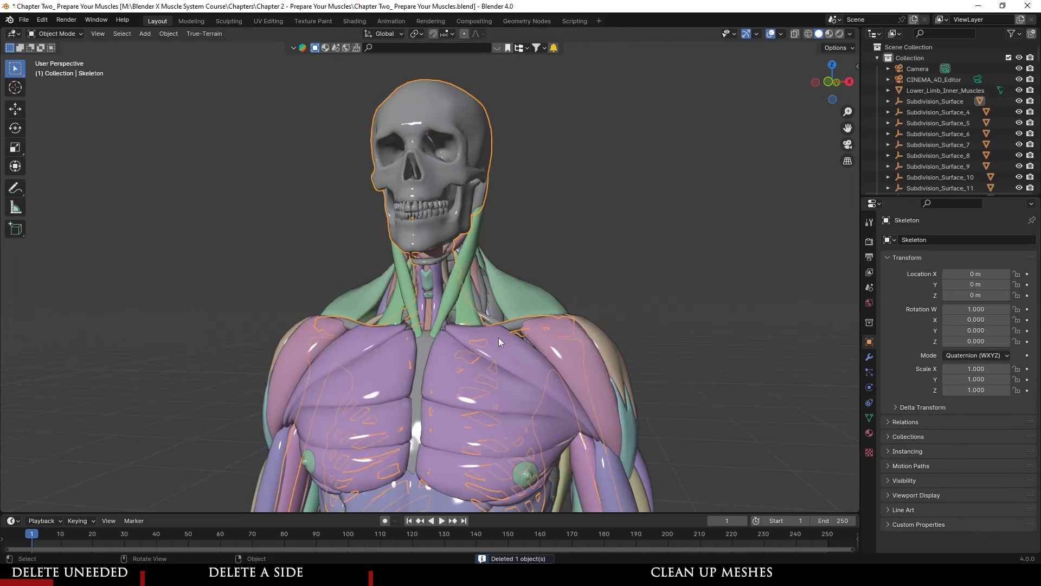
scroll(491, 320, "up", 8)
- Delete Digastric_low under the jaw and the front throat meshes, including Sternohyoid_low and the teal cartilage
left_click(471, 139)
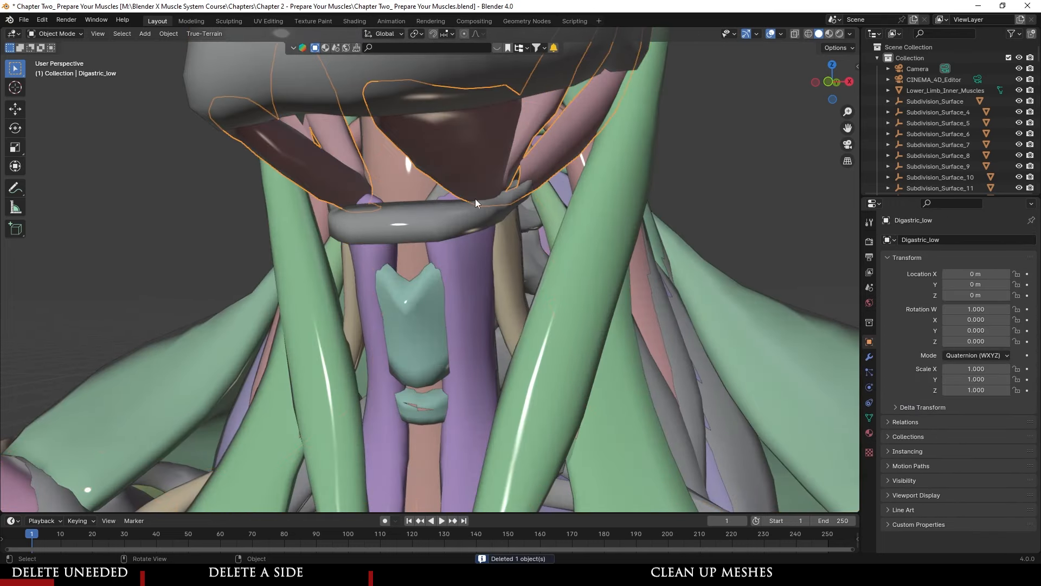
key("Delete")
left_click(460, 286)
scroll(460, 286, "down", 4)
middle_click_drag(459, 286, 469, 303)
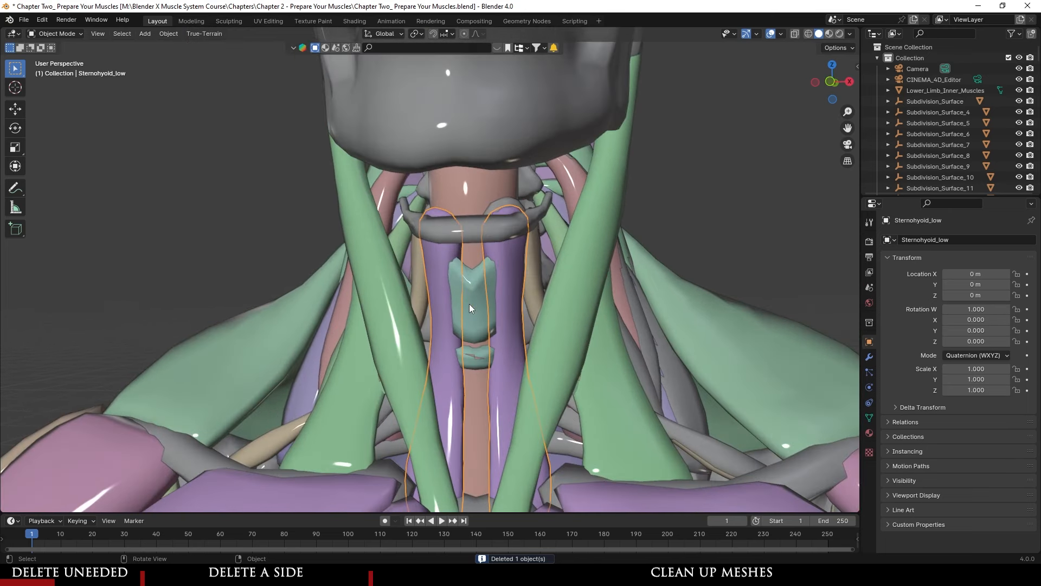
key("Delete")
scroll(590, 216, "up", 3)
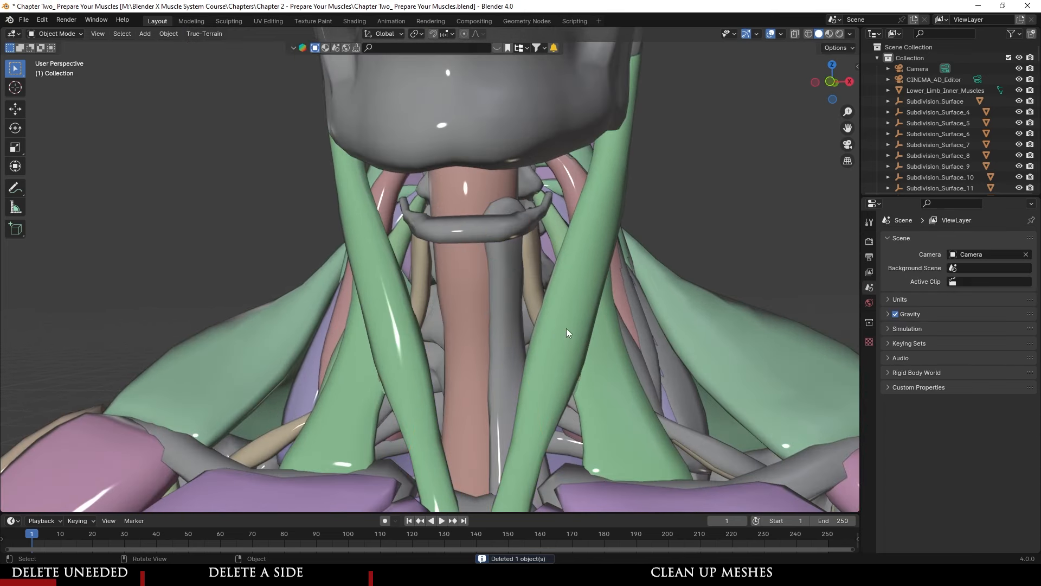
- Delete the grey Lower_Limb_Inner_Muscles mesh beside the throat, after selecting Sternocleidomastoid_low to examine the front of the neck
middle_click_drag(572, 314, 551, 305)
left_click(548, 308)
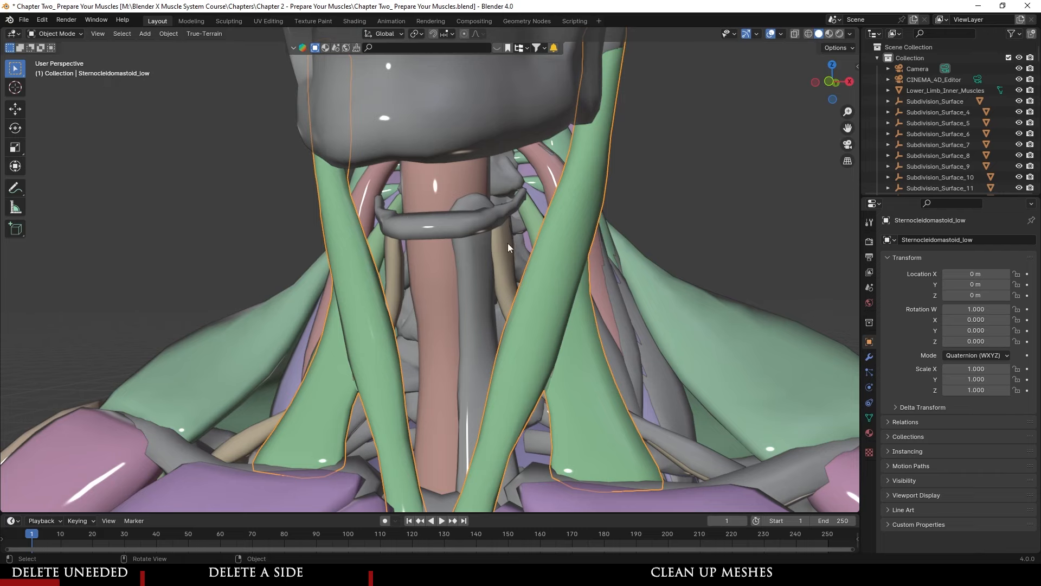
middle_click_drag(436, 250, 421, 307)
left_click(431, 276)
scroll(495, 266, "down", 4)
scroll(417, 303, "up", 3)
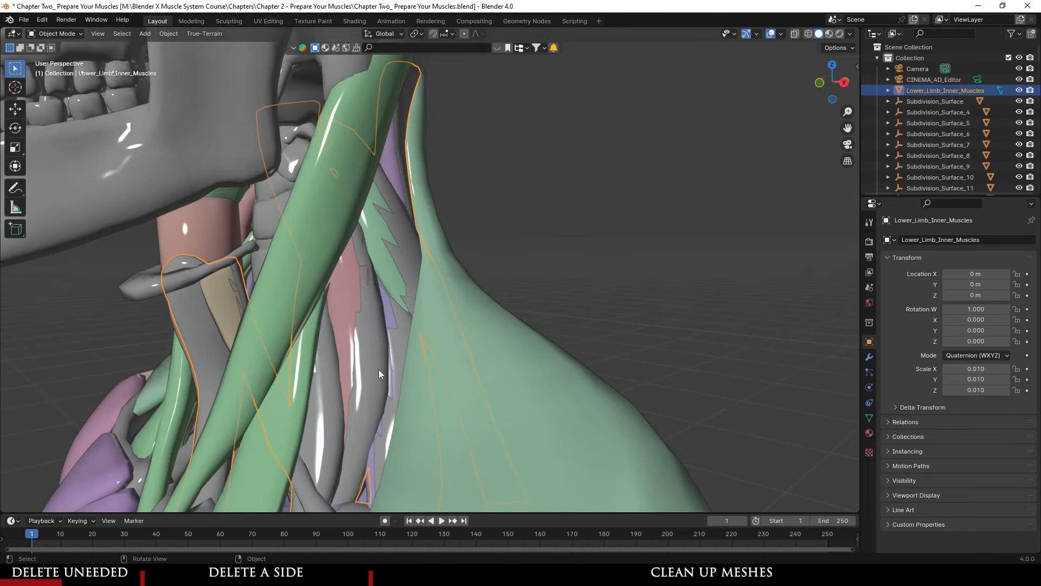
key("Delete")
- Delete the deep muscles at the side of the neck, between the sternocleidomastoid and the trapezius
left_click(421, 313)
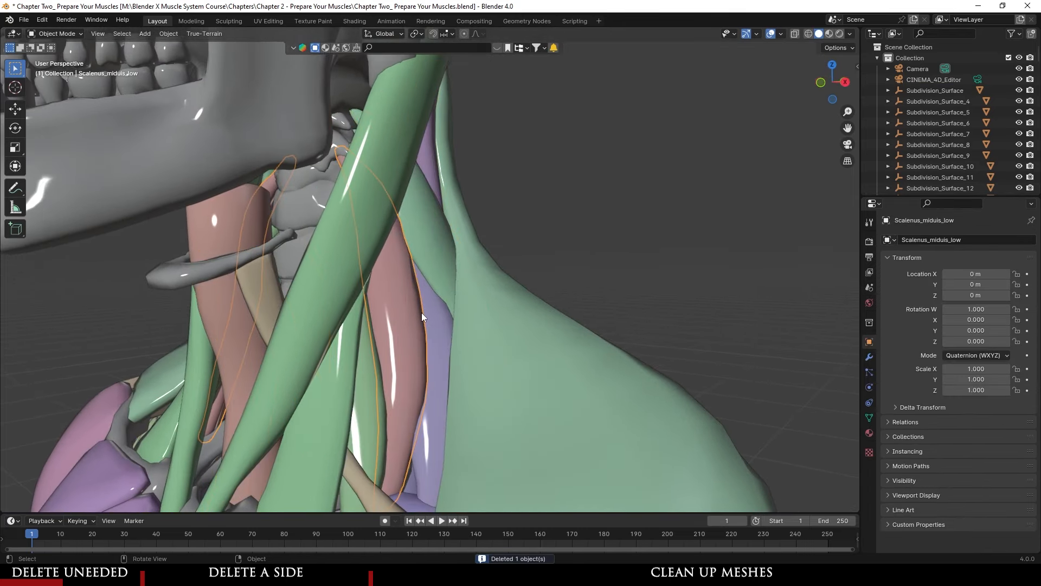
middle_click_drag(425, 313, 358, 294)
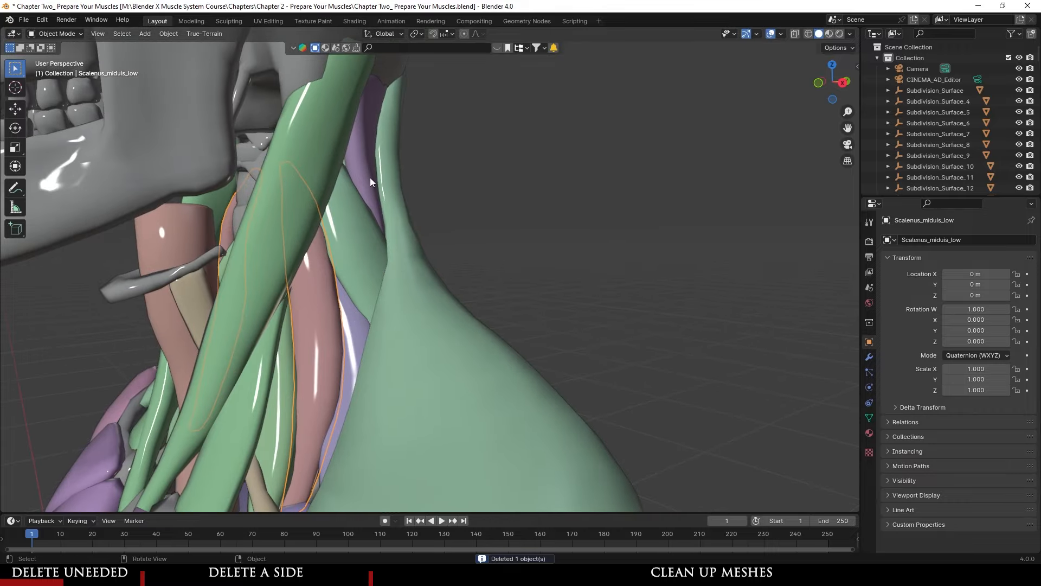
left_click(371, 181)
middle_click_drag(371, 181, 292, 287)
key("Delete")
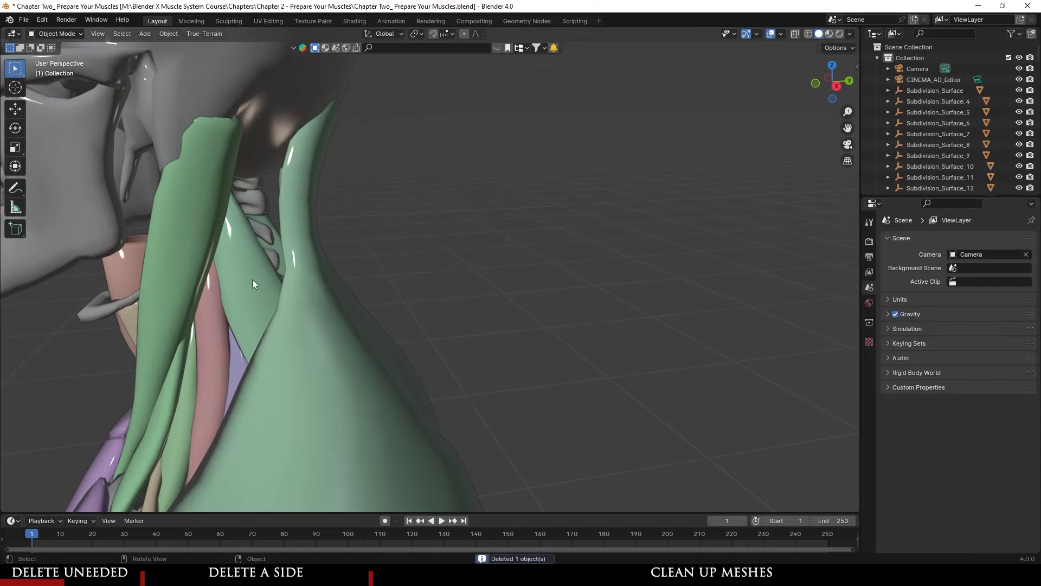
left_click(253, 280)
key("Delete")
left_click(220, 344)
key("Delete")
- Delete the remaining inner neck muscles and the salmon throat tube in front of the cervical vertebrae
middle_click_drag(289, 323, 407, 296)
left_click(306, 324)
key("Delete")
left_click(402, 337)
middle_click_drag(403, 335, 466, 281)
key("Delete")
left_click(342, 281)
key("Delete")
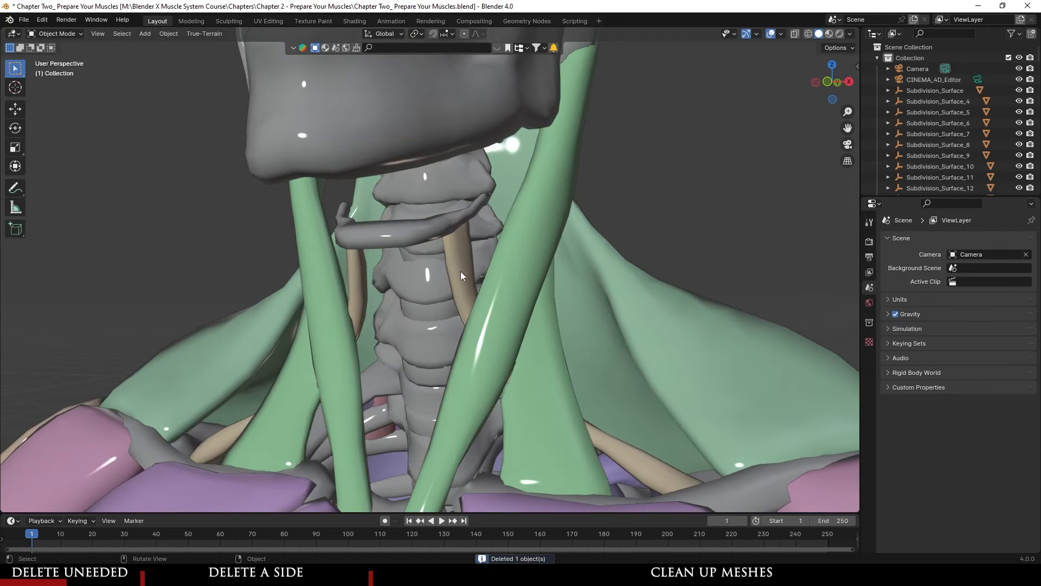
left_click(460, 270)
key("Delete")
- Examine the cleared neck and upper chest, selecting the Skeleton and Seratus_anterior_low meshes to identify them
left_click(430, 274)
scroll(534, 378, "down", 6)
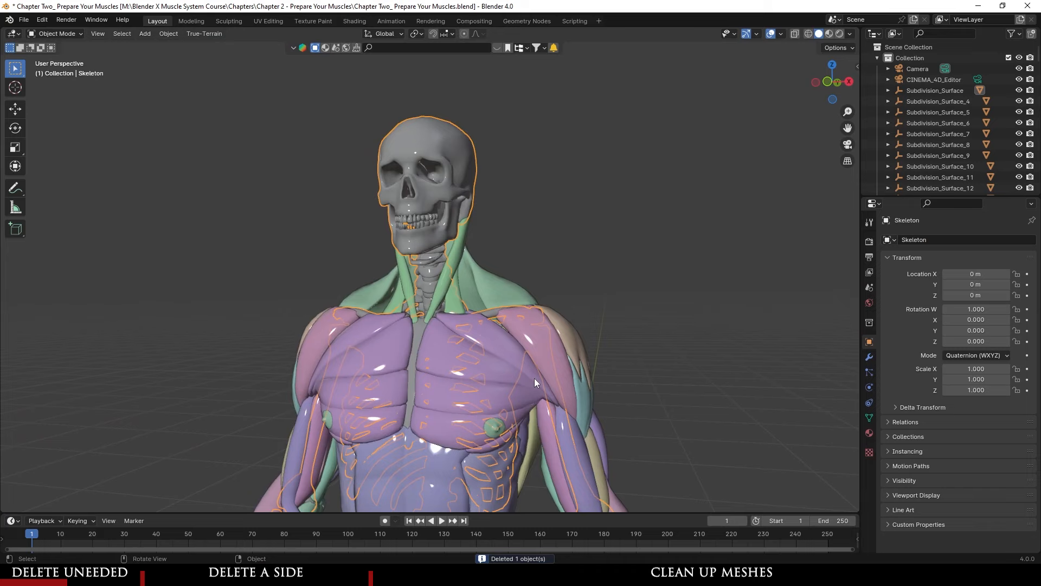
scroll(540, 358, "up", 6)
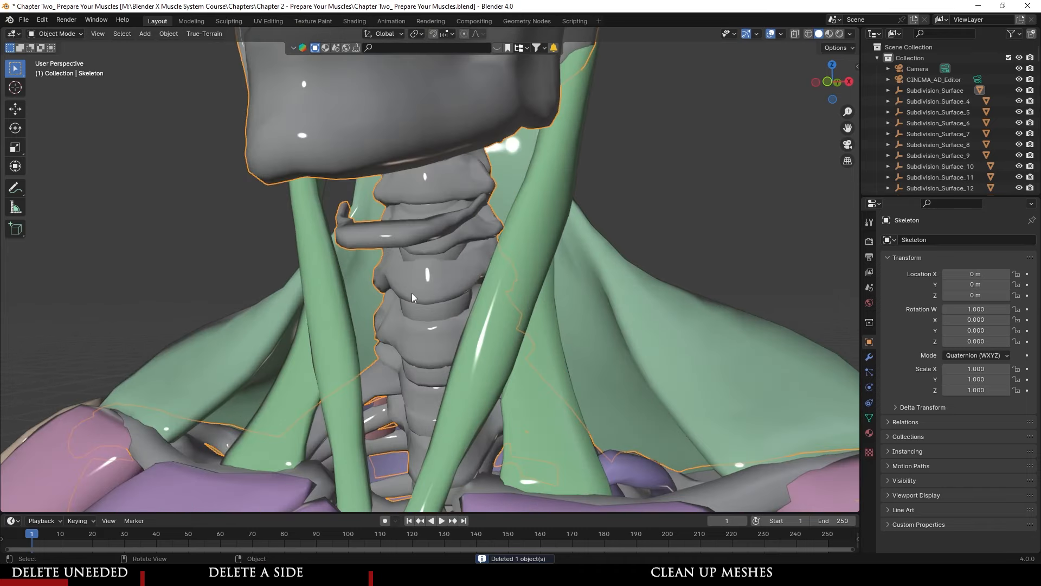
scroll(430, 343, "down", 3)
middle_click_drag(430, 343, 533, 399)
left_click(534, 398)
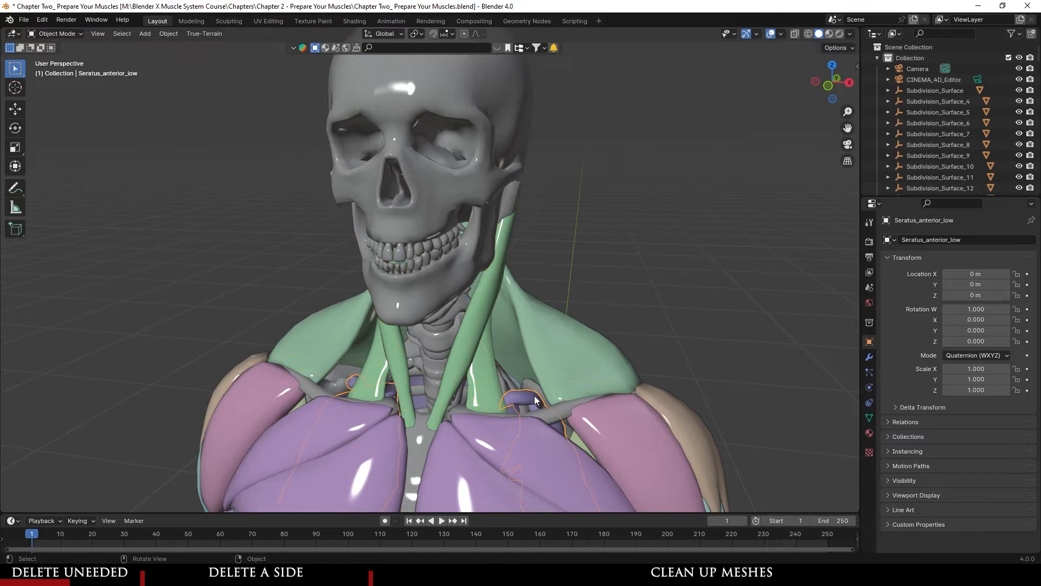
scroll(535, 396, "down", 5)
middle_click_drag(578, 339, 529, 322)
scroll(528, 322, "up", 3)
scroll(563, 357, "down", 2)
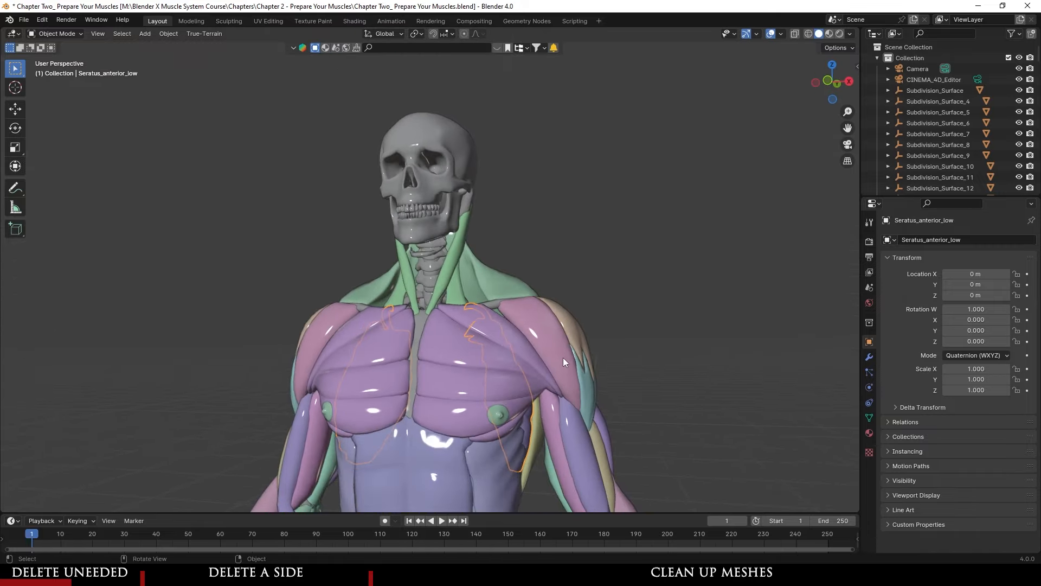
- Delete the Nipples_areola_low mesh from the chest
middle_click_drag(563, 357, 525, 282, "shift")
left_click(463, 284)
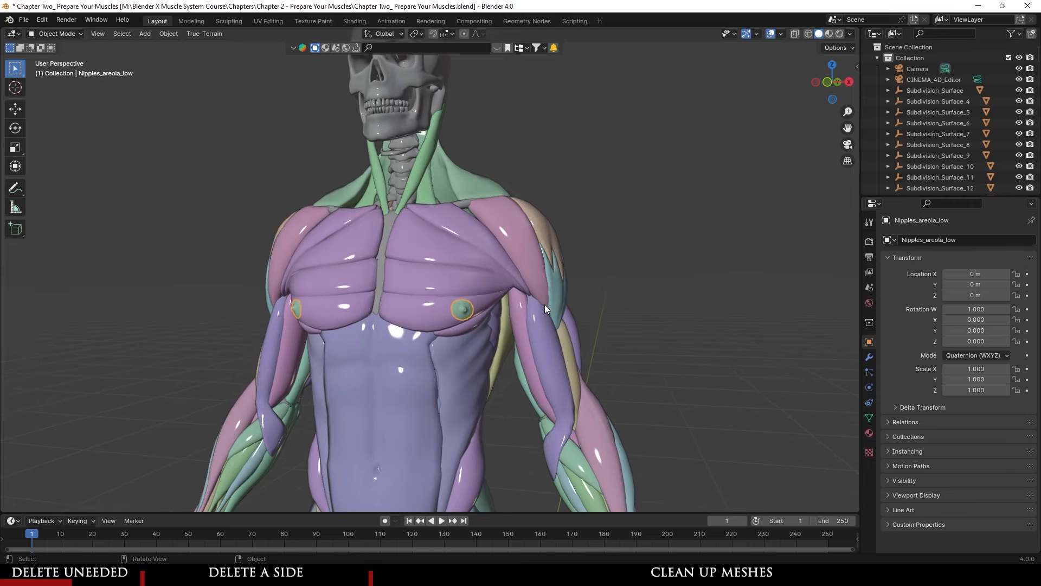
scroll(544, 304, "up", 2)
key("Delete")
- Select Deltoid_clacicular_low to identify it, and delete the teal genital mesh at the groin
middle_click_drag(548, 288, 451, 314)
left_click(518, 260)
scroll(499, 282, "down", 3)
scroll(523, 291, "up", 3)
scroll(522, 293, "down", 3)
scroll(450, 314, "up", 2)
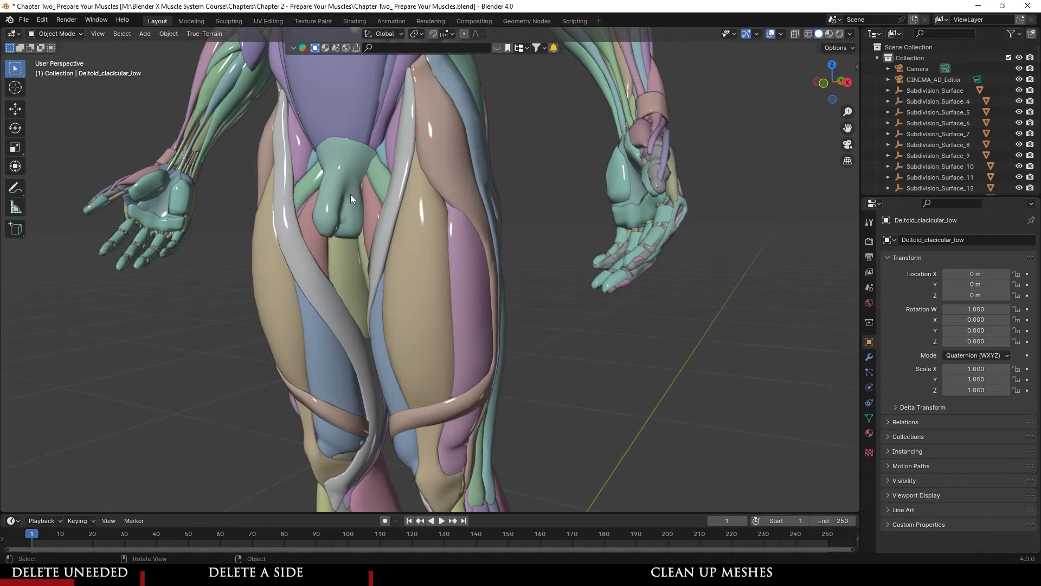
left_click(350, 196)
key("Delete")
- Examine the hip, thigh and knee muscles from all sides, selecting meshes such as Biceps_femoris_long_low and Adductor_magnus_low
left_click(371, 178)
middle_click_drag(372, 178, 442, 269)
left_click(442, 269)
middle_click_drag(537, 305, 339, 298)
left_click(338, 296)
middle_click_drag(433, 288, 355, 296)
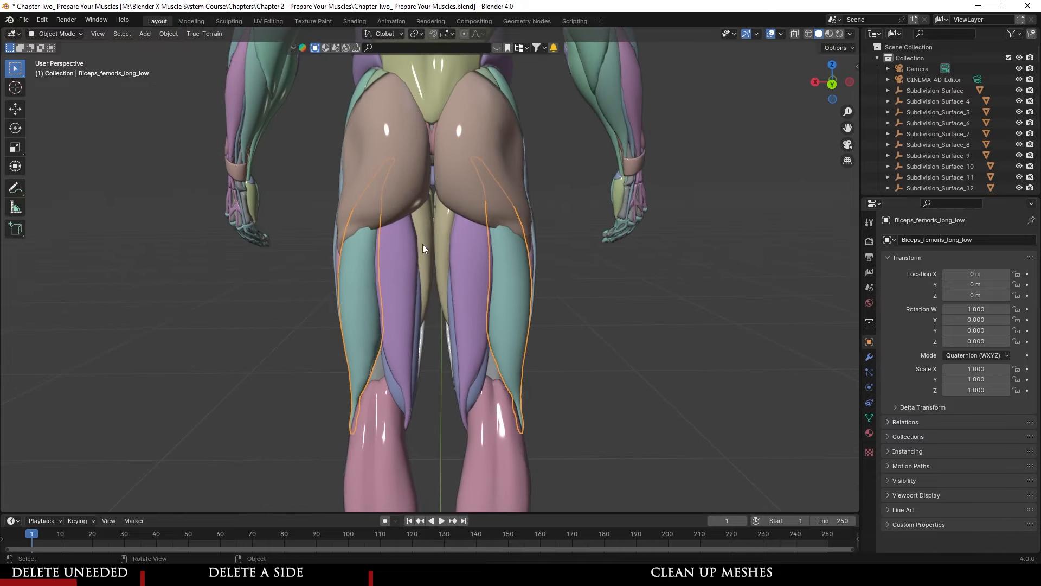
scroll(491, 297, "up", 2)
middle_click_drag(491, 296, 408, 310)
scroll(491, 352, "up", 3)
middle_click_drag(408, 310, 406, 380, "shift")
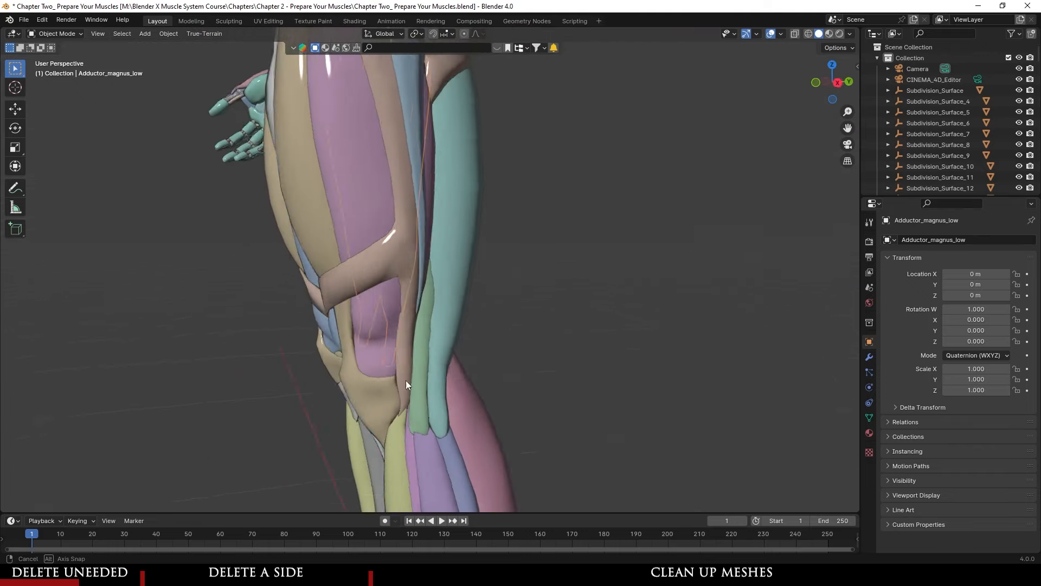
scroll(407, 375, "up", 2)
middle_click_drag(368, 261, 472, 227)
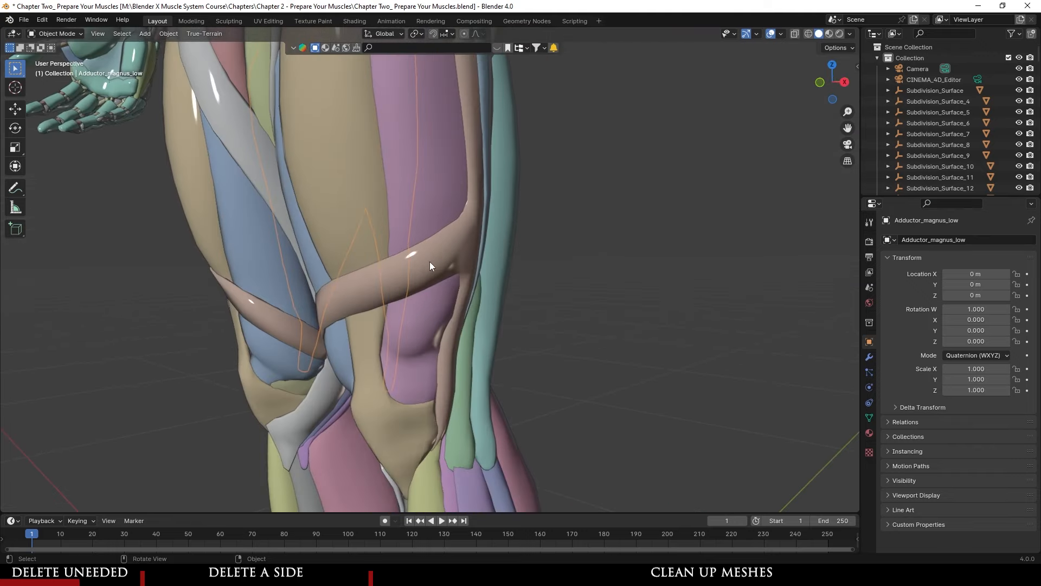
middle_click_drag(431, 266, 373, 322)
middle_click_drag(451, 257, 398, 335)
- Delete the ankle wrappings, including Retinaculum2_low, Synovial_sheaths_low and the tan band above them
left_click(418, 322)
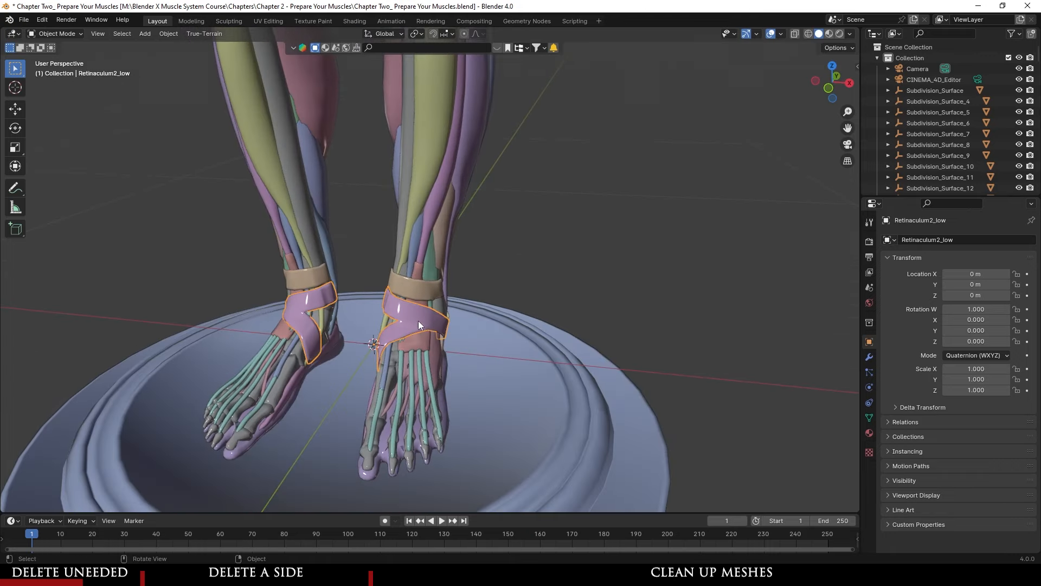
key("Delete")
left_click(429, 356)
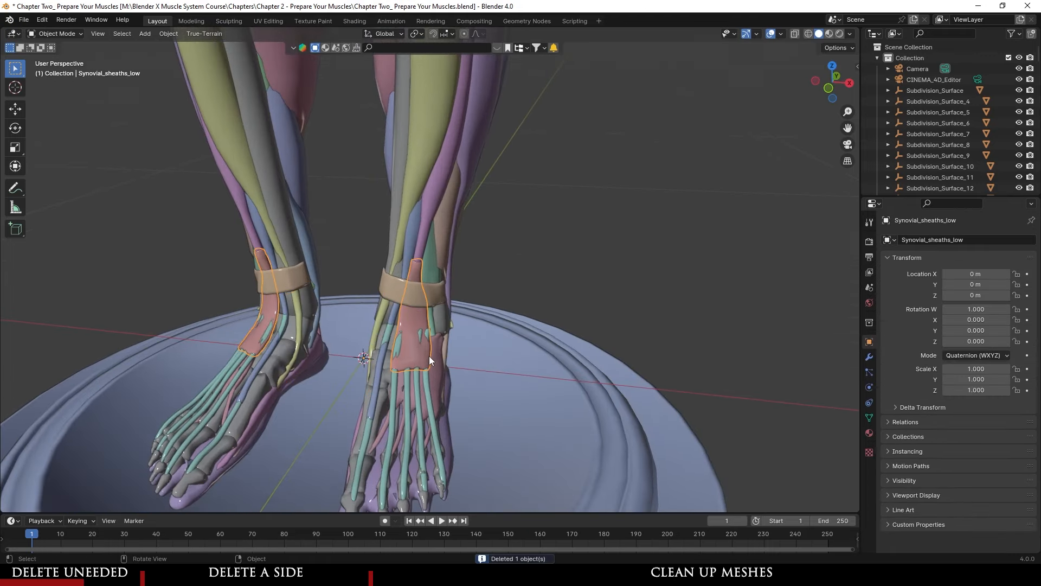
middle_click_drag(429, 356, 433, 299)
key("Delete")
scroll(412, 292, "up", 4)
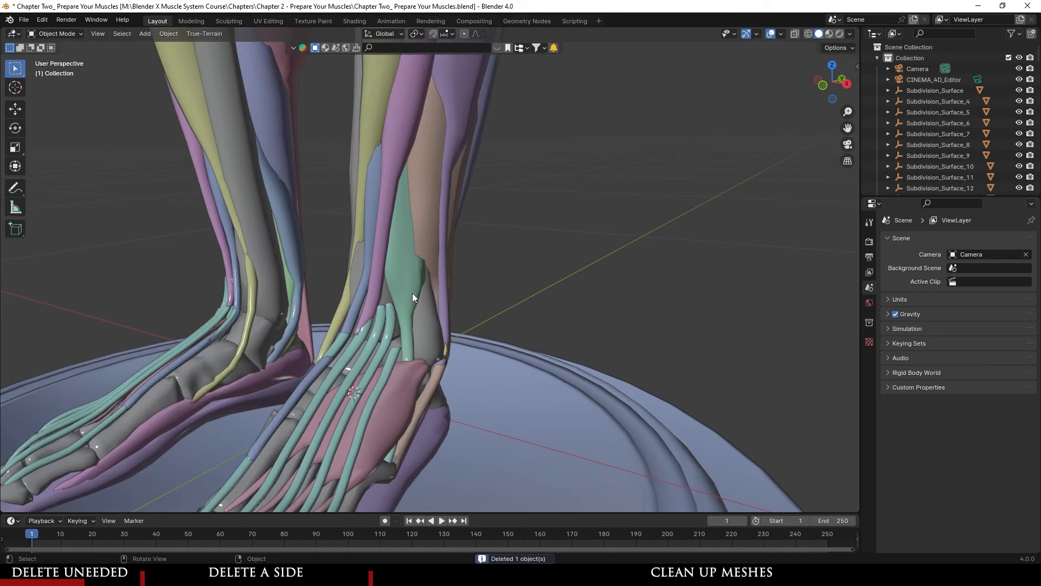
- Delete Tendons_low and Phalange_extensor_low from the tops of the feet
left_click(375, 339)
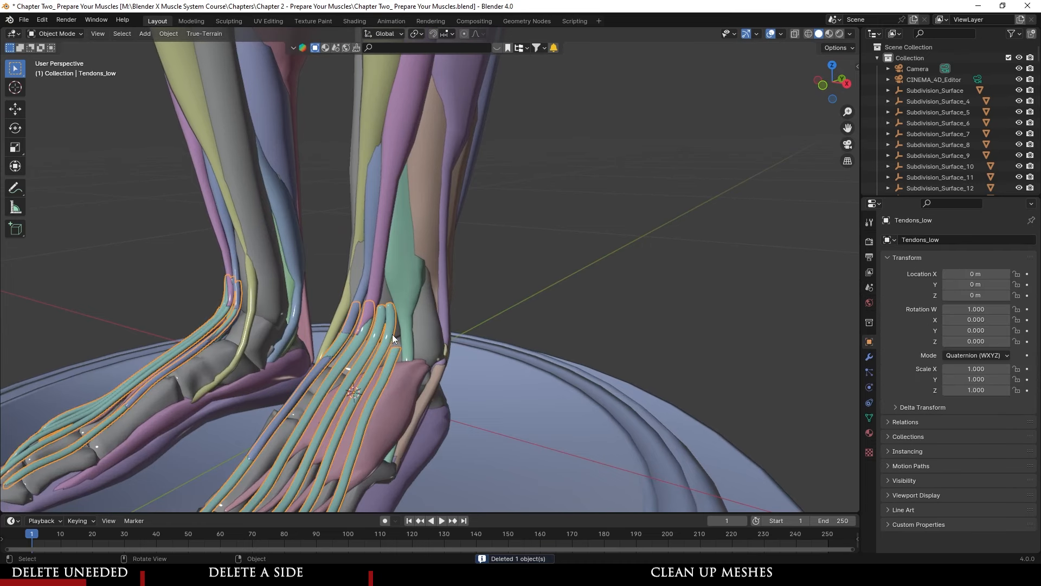
key("Delete")
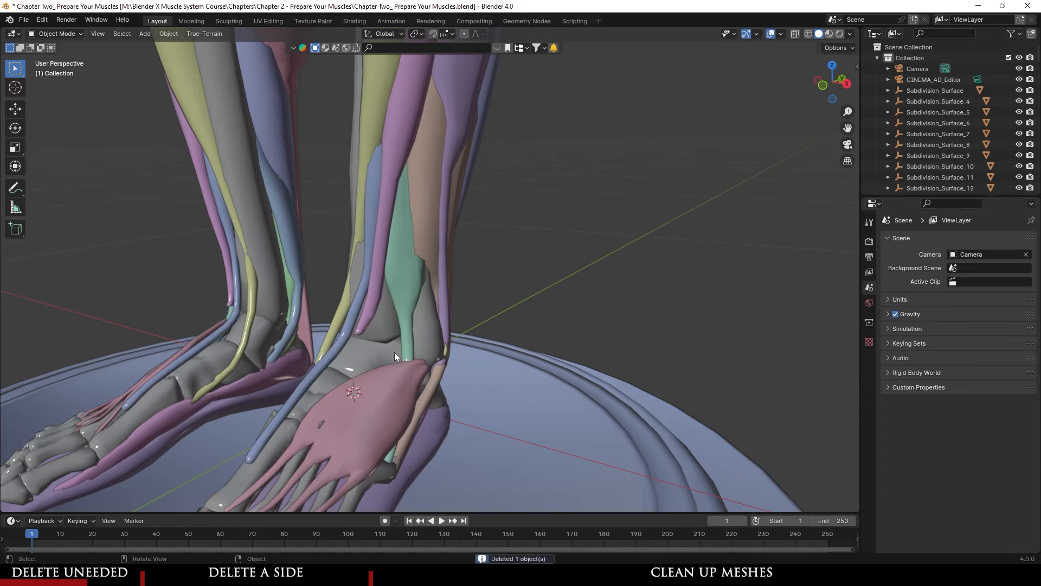
middle_click_drag(415, 343, 308, 325)
left_click(301, 375)
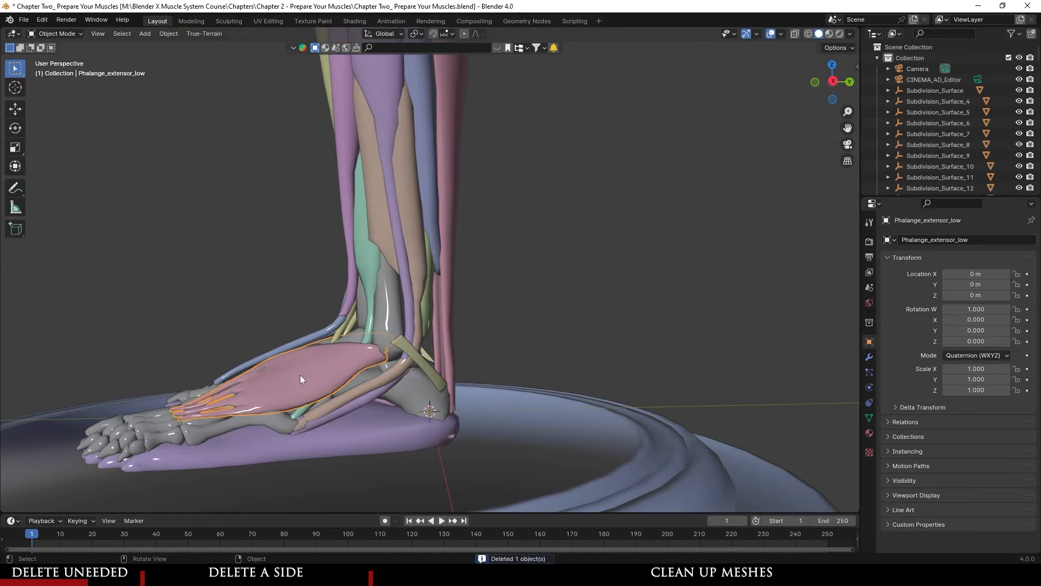
key("Delete")
- Delete the purple sole mesh from the feet and undo the deletion of Fibularis_brevis_low
middle_click_drag(300, 376, 380, 389)
left_click(381, 444)
key("Delete")
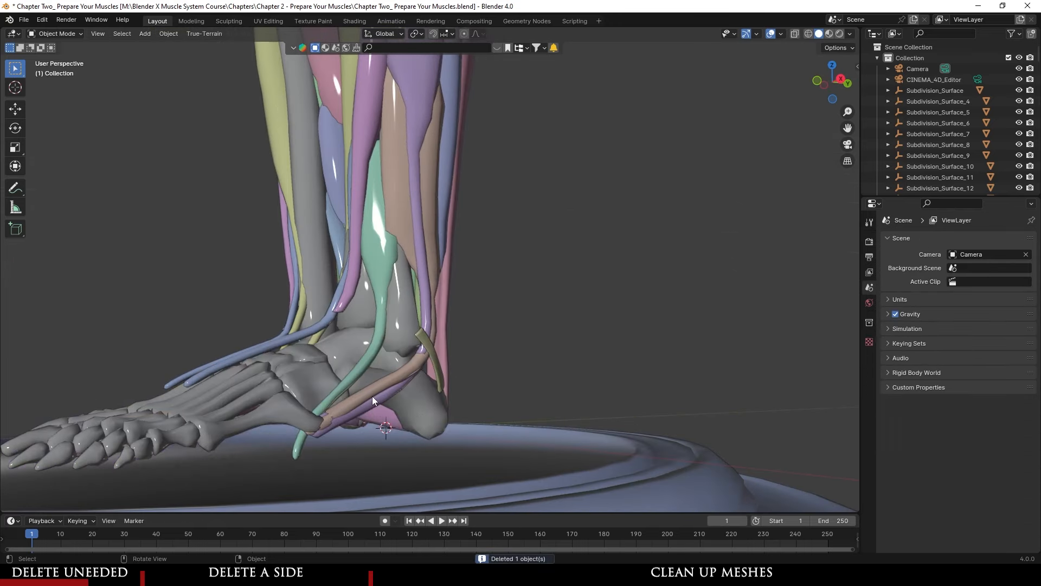
key("ctrl+z")
scroll(432, 406, "down", 5)
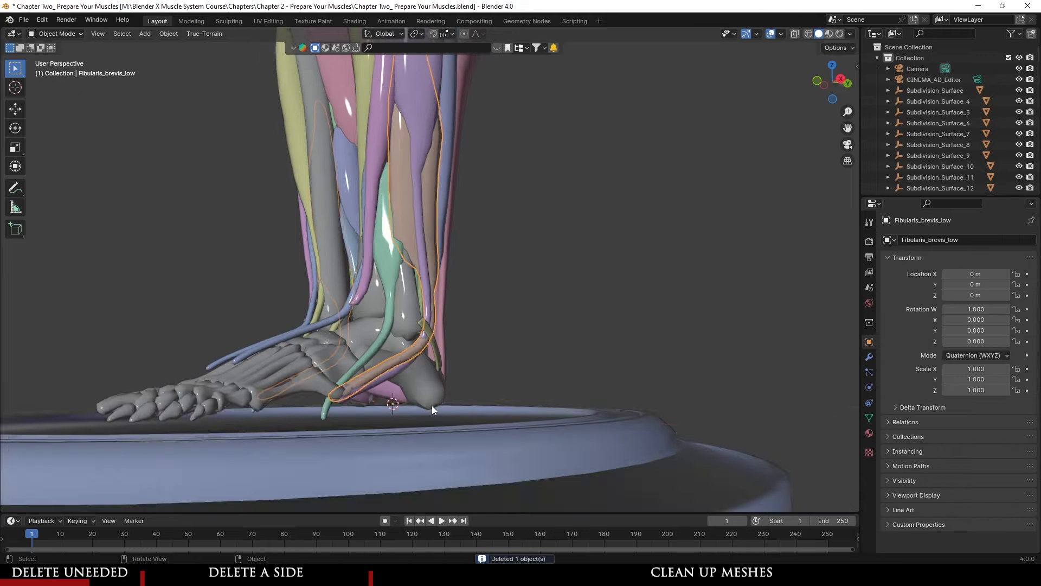
- Delete the remaining unneeded meshes around the ankles and feet
left_click(531, 424)
middle_click_drag(460, 362, 422, 353)
key("Delete")
left_click(423, 330)
key("Delete")
left_click(515, 340)
key("Delete")
left_click(520, 301)
left_click(412, 389)
key("Delete")
- Examine the rest of the body up to the torso and arms for further unneeded meshes
scroll(429, 379, "up", 3)
scroll(408, 365, "down", 2)
scroll(408, 365, "up", 1)
middle_click_drag(412, 278, 421, 284)
middle_click_drag(421, 284, 431, 263, "shift")
scroll(407, 394, "up", 3)
scroll(406, 394, "up", 4)
scroll(467, 365, "down", 5)
middle_click_drag(468, 363, 393, 391)
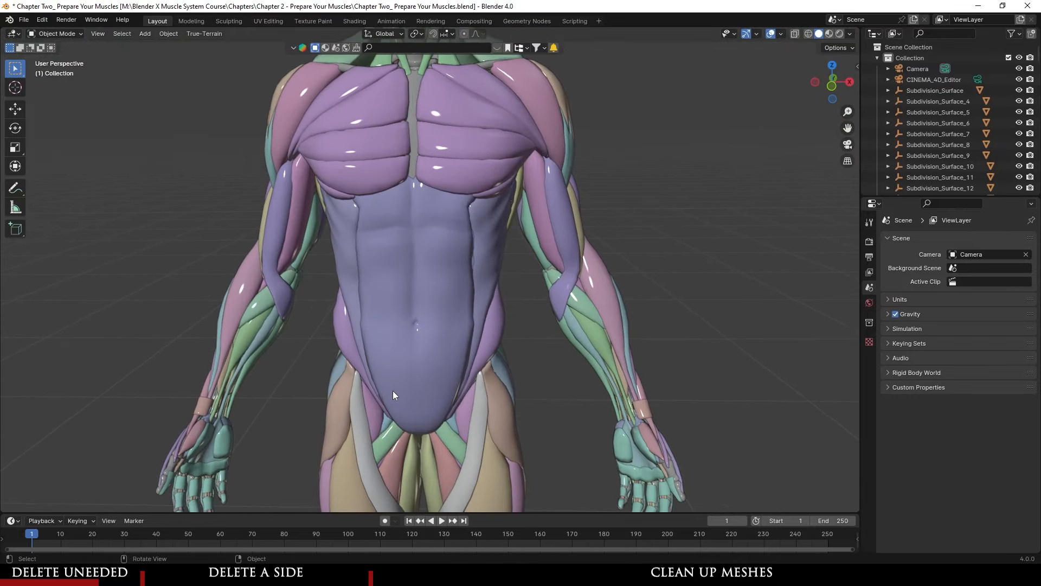
- Select Brachioradialis_low to identify it, and delete the teal mesh covering the palm and fingers
left_click(244, 311)
middle_click_drag(613, 466, 392, 324, "shift")
scroll(393, 325, "up", 3)
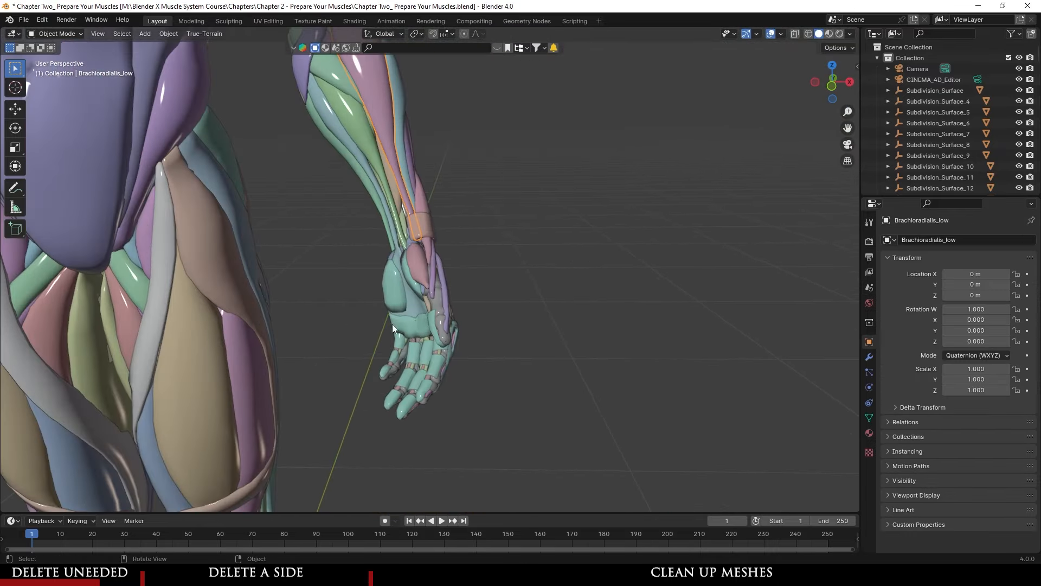
scroll(399, 309, "up", 5)
key("Delete")
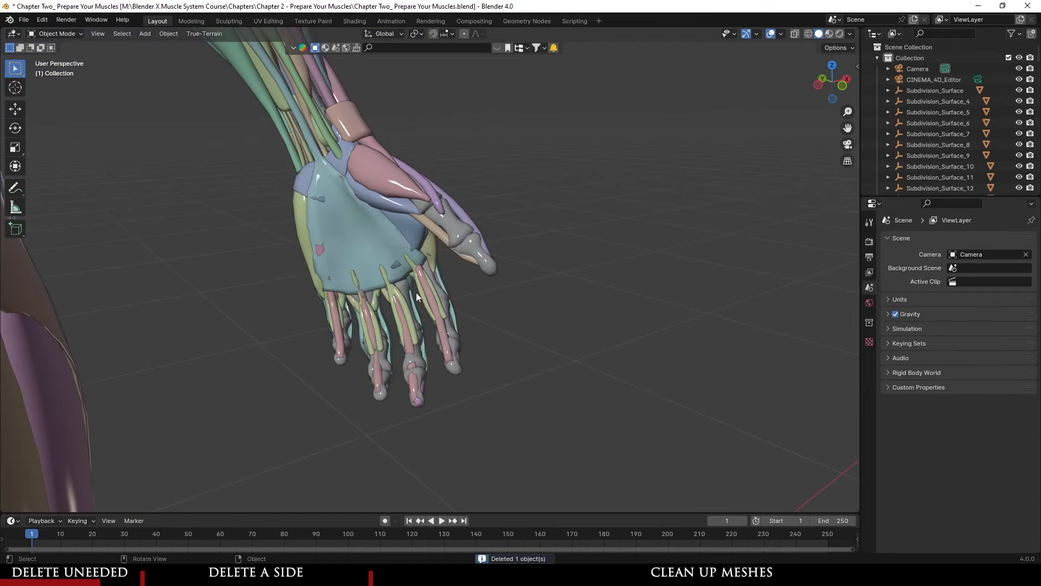
- Delete the small palm muscles at the thumb and little-finger sides, including Flexor_pollicis_brevis_low, keeping Palmaris_longus_low
left_click(348, 235)
scroll(391, 281, "down", 4)
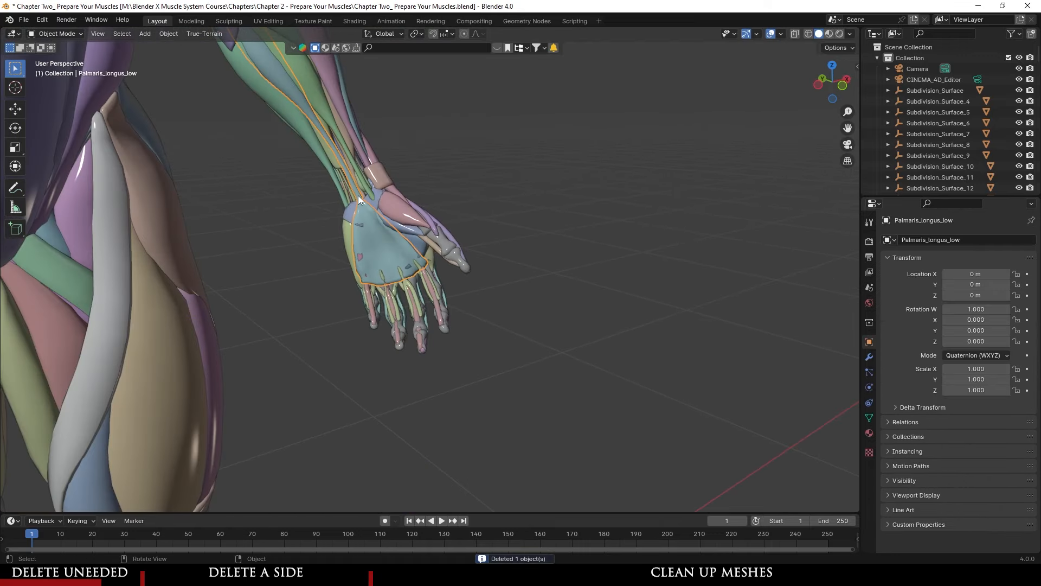
scroll(412, 218, "up", 2)
key("Delete")
left_click(402, 221)
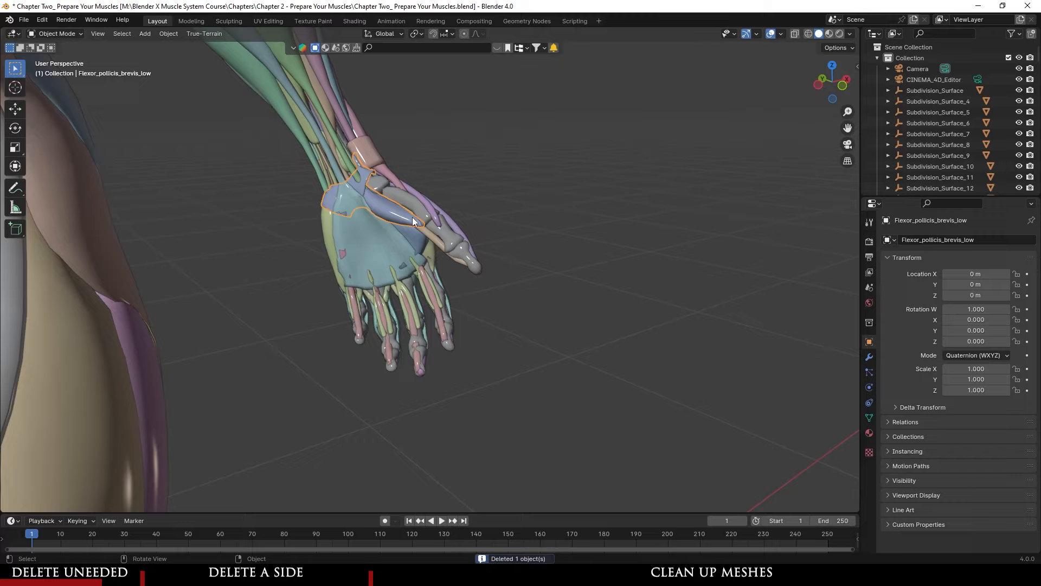
middle_click_drag(414, 222, 436, 256)
key("Delete")
left_click(373, 279)
key("Delete")
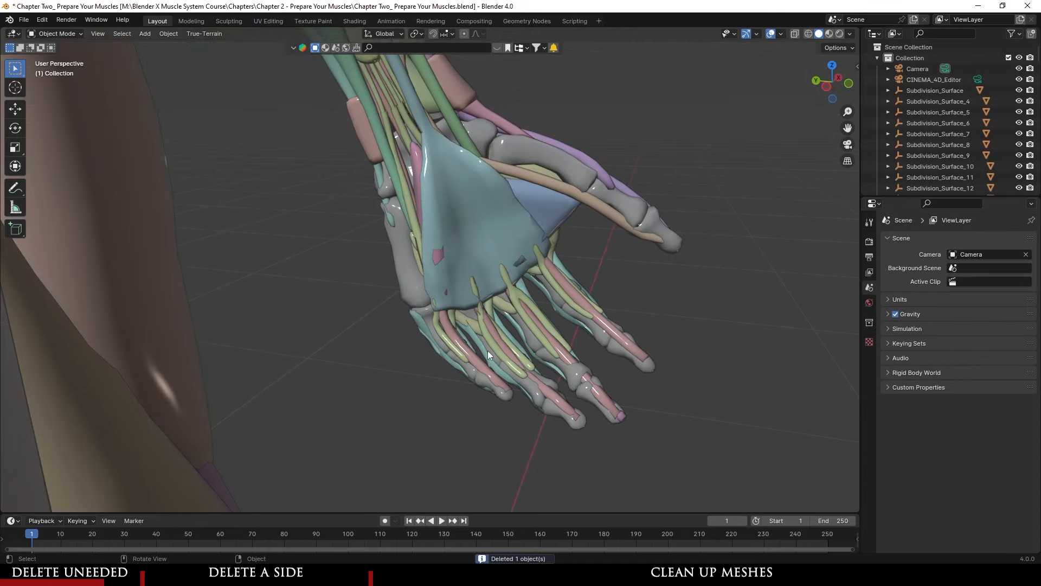
- Check Flexor_digitorum_superficialis_low and Extensor_pollicis_brevis_low in the hand, and delete the tan cuff around the wrist
left_click(516, 371)
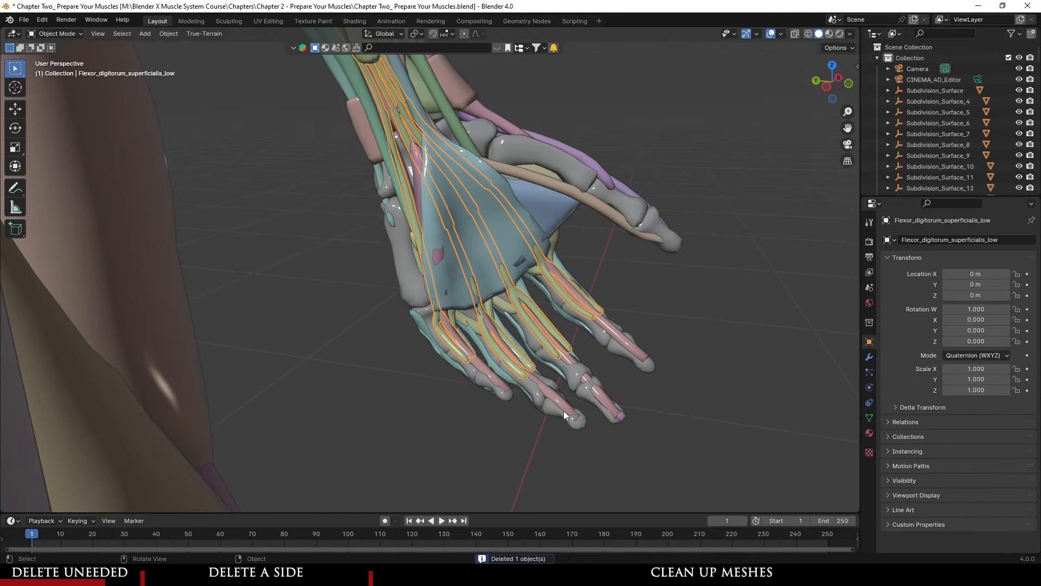
left_click(564, 411)
left_click(606, 172)
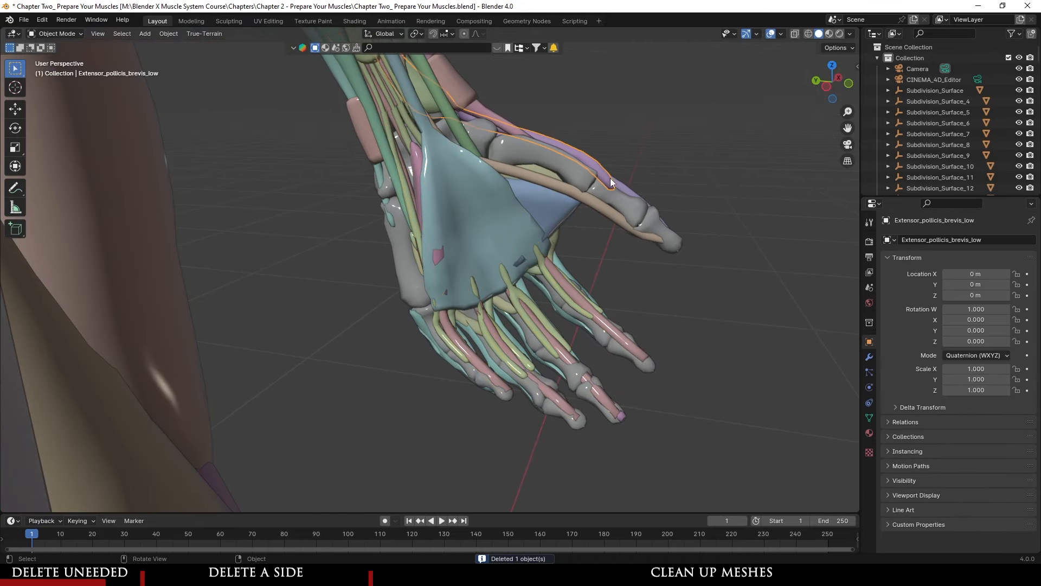
middle_click_drag(610, 178, 364, 220)
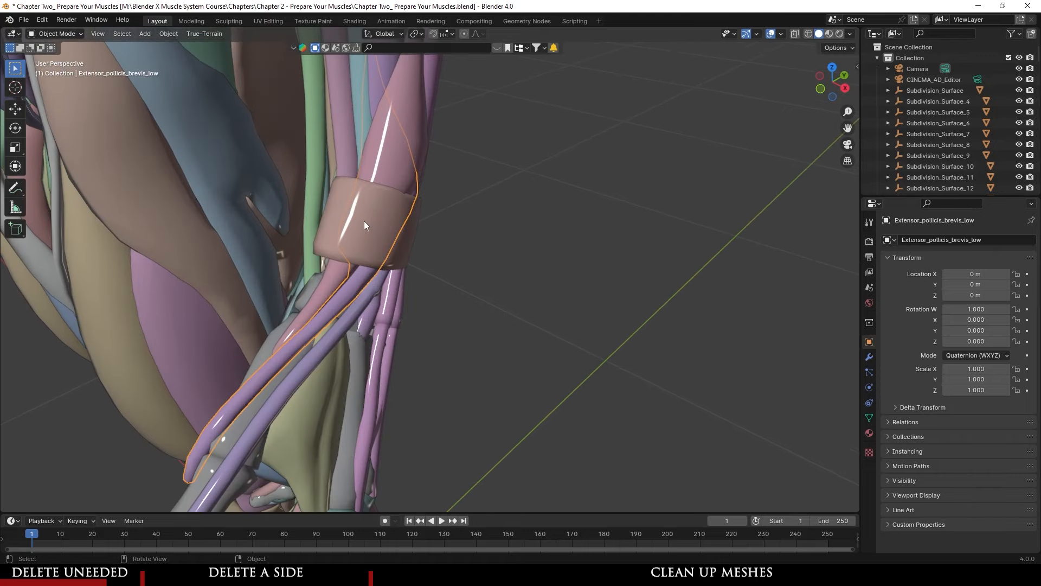
key("Delete")
- Delete the teal mesh over the backs of the fingers and another small unneeded hand mesh
middle_click_drag(446, 257, 322, 384)
scroll(321, 380, "down", 2)
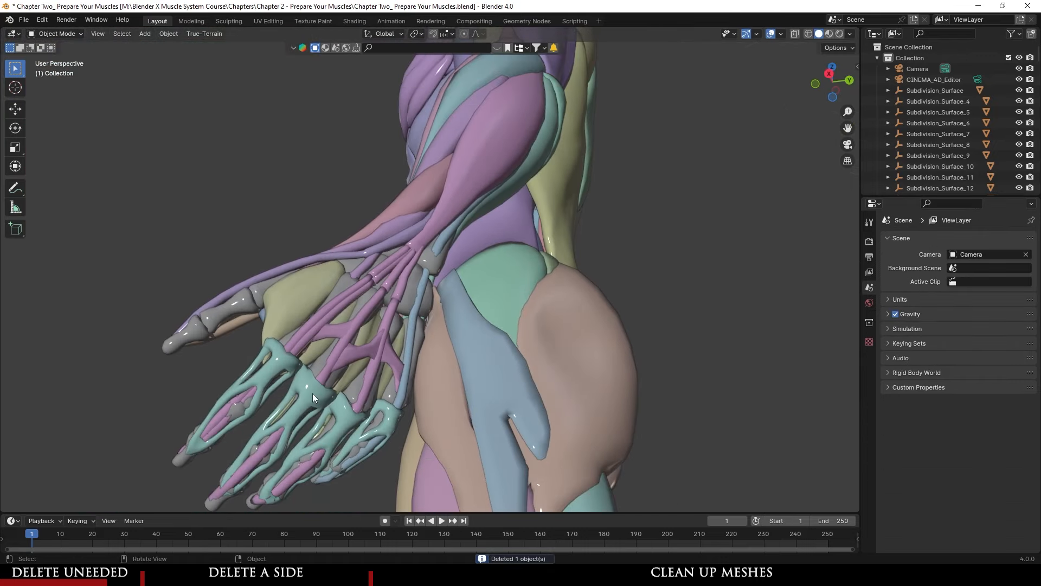
left_click(313, 392)
key("Delete")
middle_click_drag(387, 393, 519, 374)
scroll(339, 408, "up", 2)
left_click(515, 361)
key("Delete")
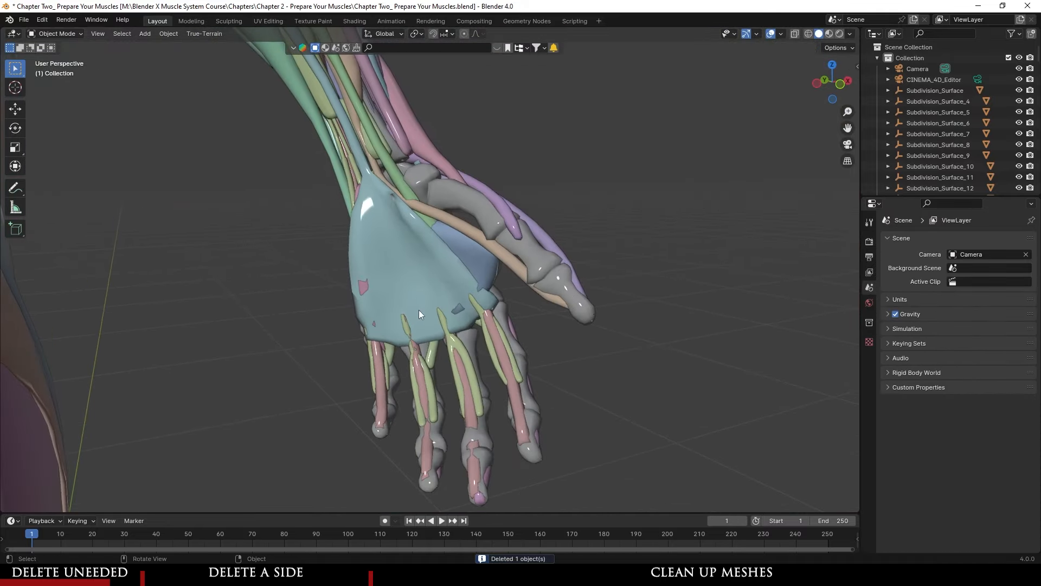
- Delete the remaining small muscle mesh between the thumb and the palm
scroll(510, 257, "up", 2)
left_click(511, 258)
scroll(507, 289, "down", 2)
scroll(517, 294, "up", 1)
middle_click_drag(506, 290, 299, 362)
key("Delete")
scroll(376, 321, "down", 5)
scroll(371, 357, "up", 2)
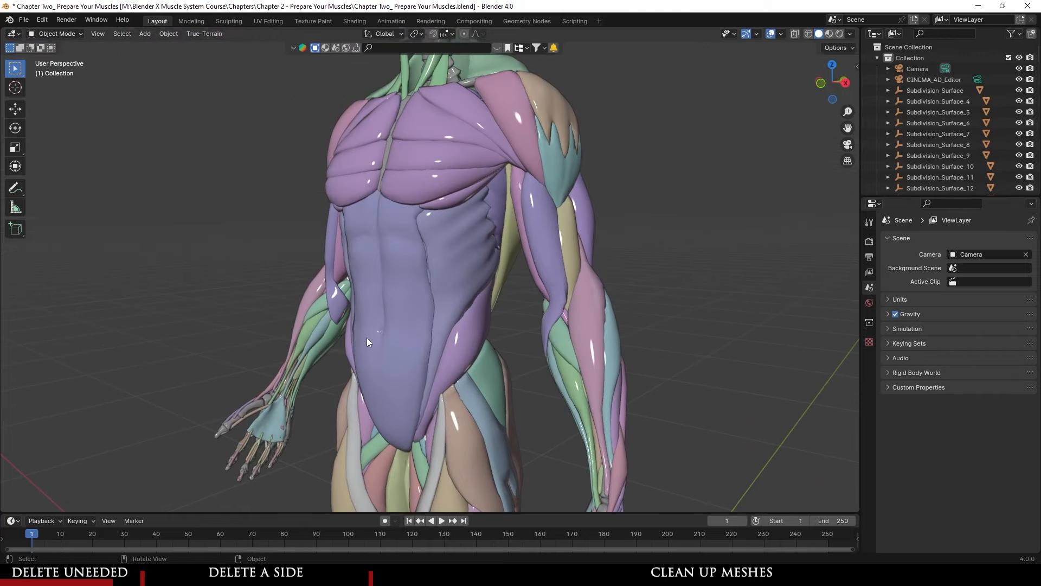
- Check the abdominal and oblique muscle meshes on the torso, including External_oblique2_low and External_oblique1_low
left_click(369, 335)
mouse_move(402, 302)
middle_mouse_down()
mouse_move(443, 303)
mouse_move(404, 296)
middle_mouse_up()
left_click(484, 287, "shift")
middle_click_drag(483, 287, 441, 304)
middle_click_drag(442, 304, 464, 291)
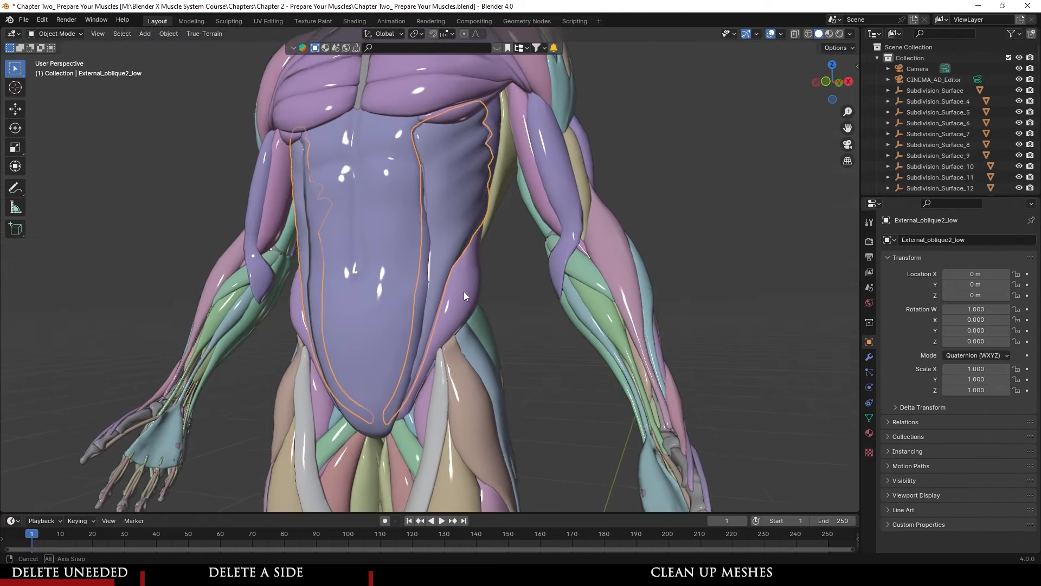
middle_click_drag(434, 374, 433, 315, "shift")
scroll(432, 315, "up", 1)
left_click(475, 248)
middle_click_drag(474, 247, 429, 393)
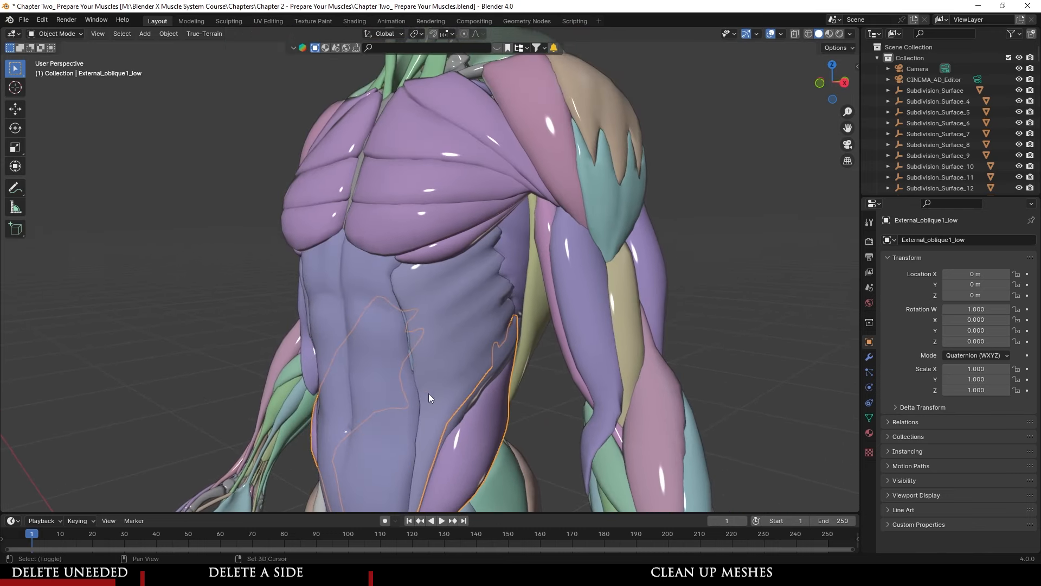
- Delete the childless empties Subdivision_Surface_33, Subdivision_Surface_37, Subdivision_Surface_38 and Subdivision_Surface_39 from the collection
scroll(923, 142, "down", 9)
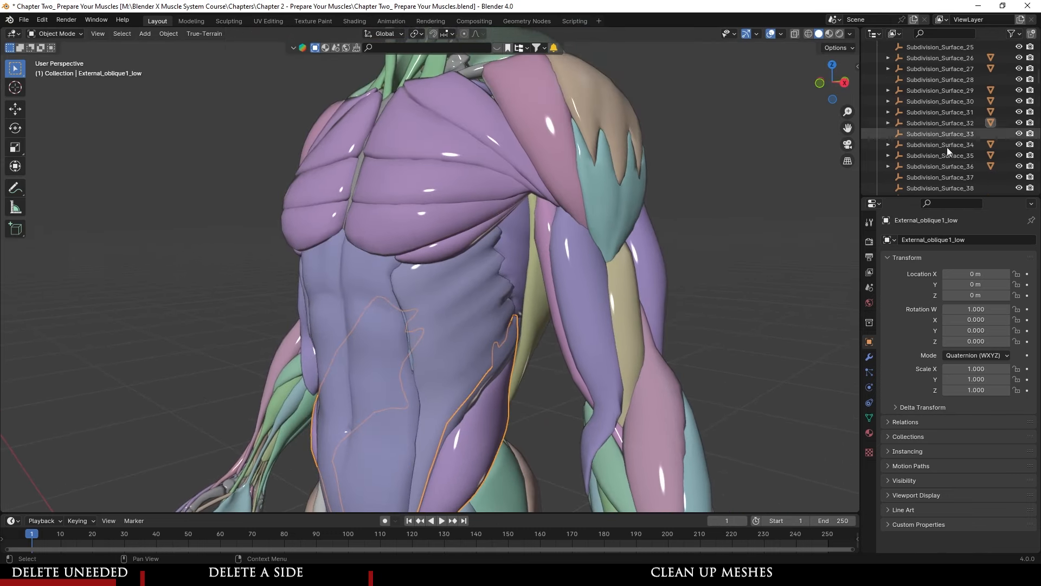
left_click(953, 134)
key("x")
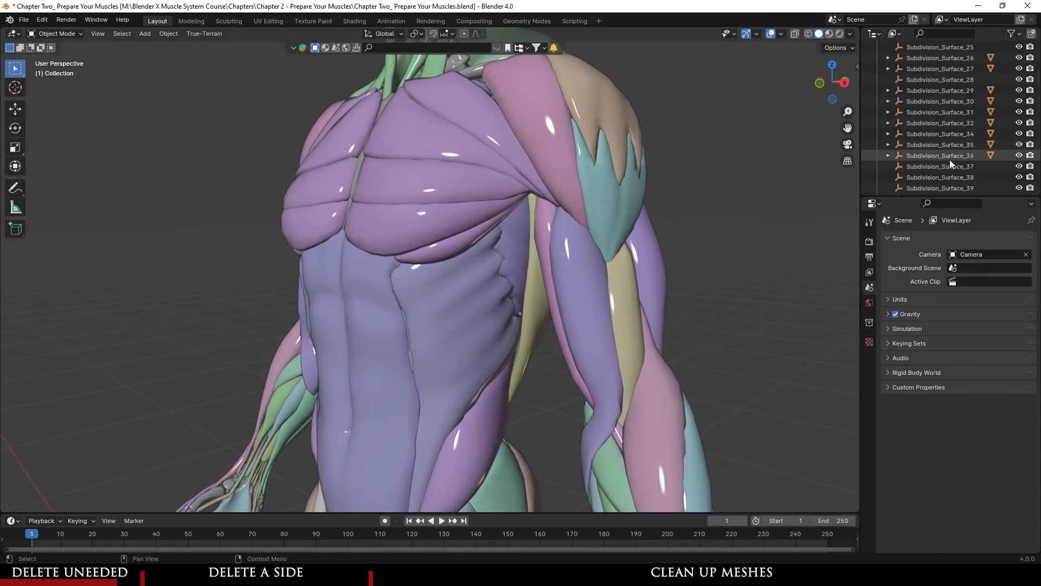
left_click(958, 166)
scroll(958, 165, "down", 4)
key("x")
left_click(964, 113)
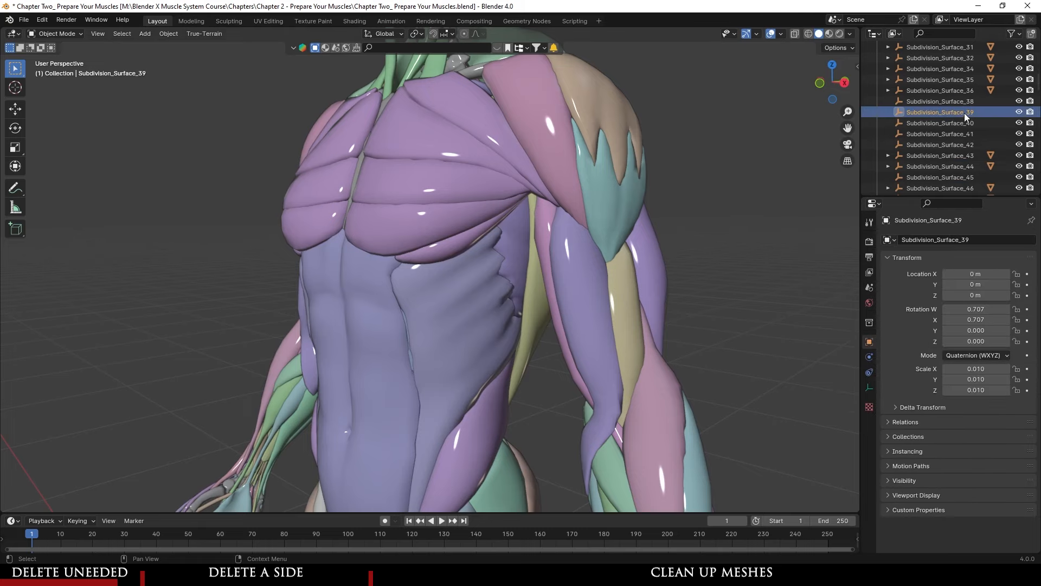
key("x")
left_click(964, 101)
key("x")
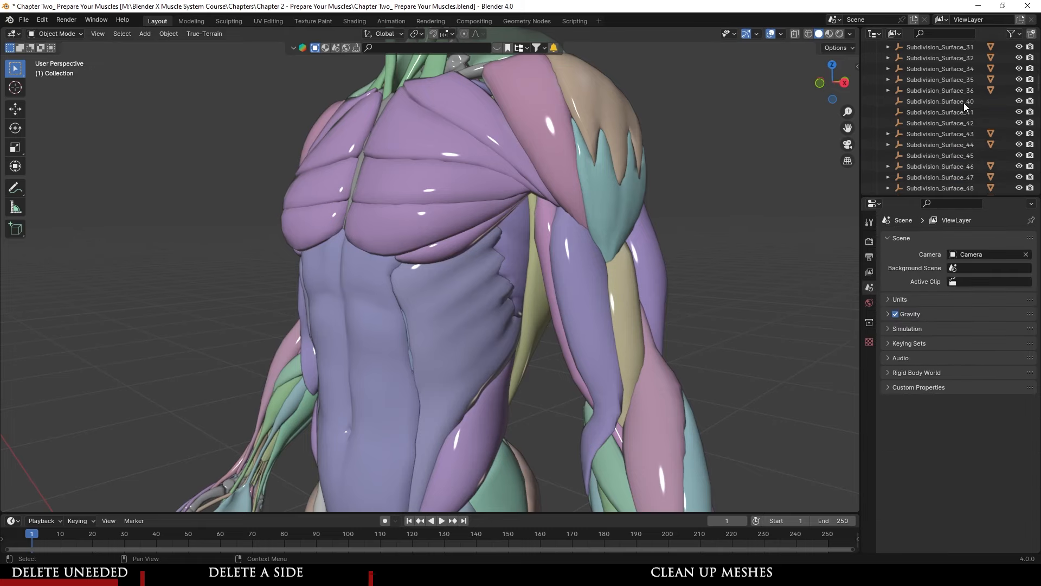
- Delete the childless empties Subdivision_Surface_40, Subdivision_Surface_41, Subdivision_Surface_42 and Subdivision_Surface_45
left_click(963, 104)
key("x")
left_click(963, 107)
key("x")
left_click(953, 99)
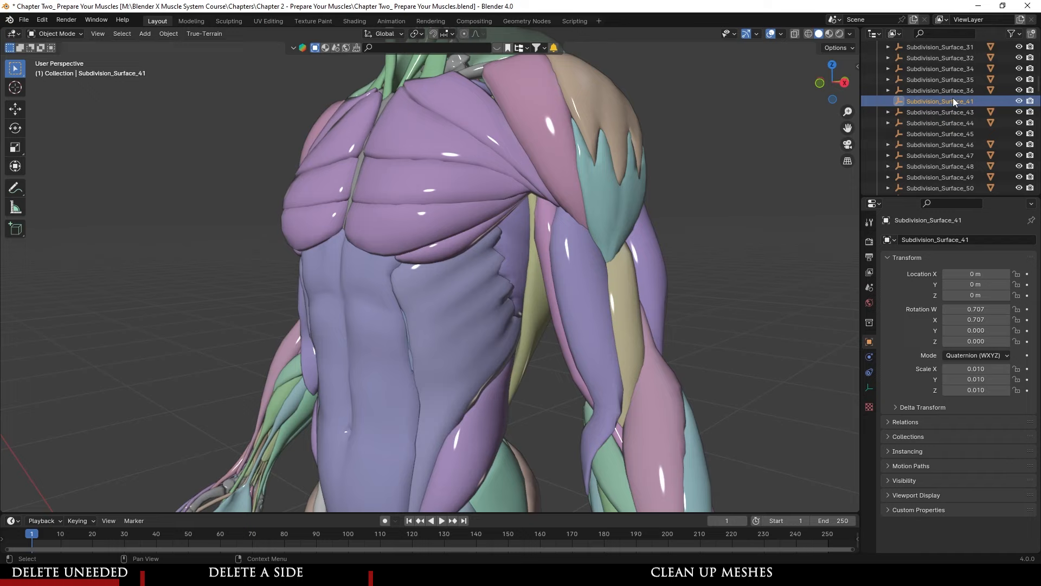
key("x")
left_click(943, 122)
key("x")
- Delete the childless empties Subdivision_Surface_51, Subdivision_Surface_52 and Subdivision_Surface_53
left_click(951, 175)
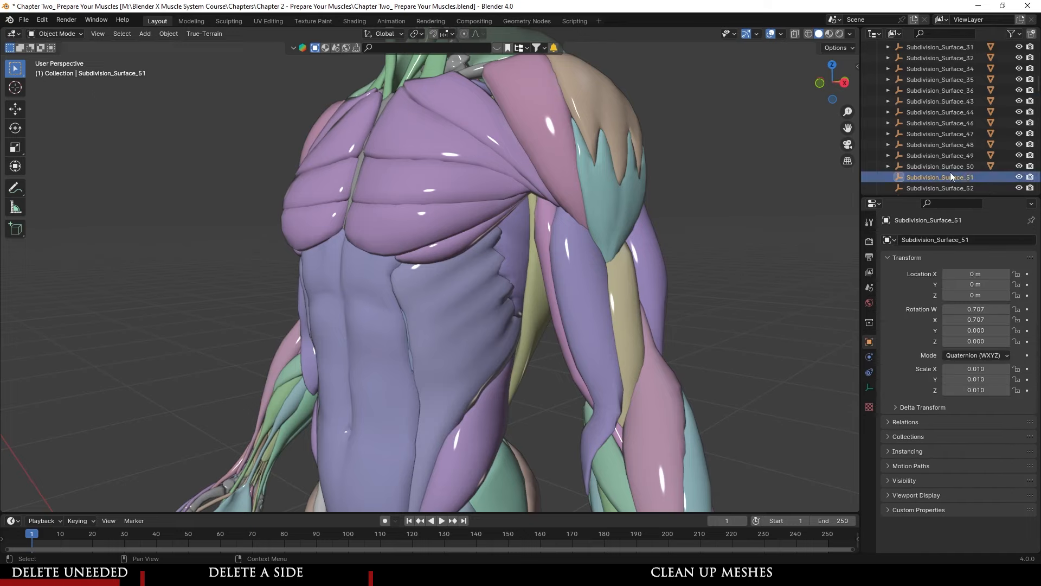
key("x")
scroll(954, 120, "down", 4)
left_click(939, 100)
key("x")
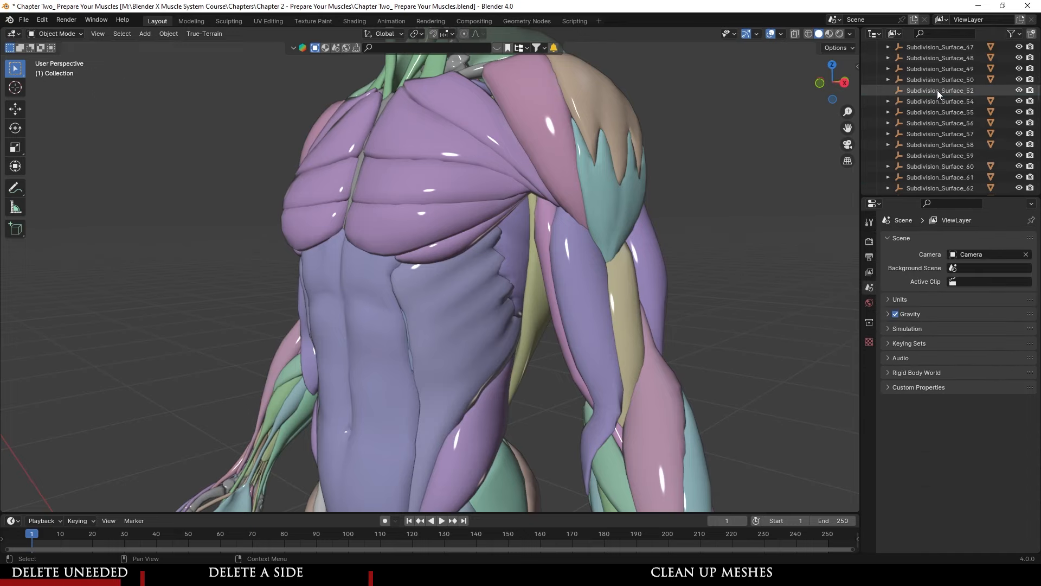
left_click(937, 91)
key("x")
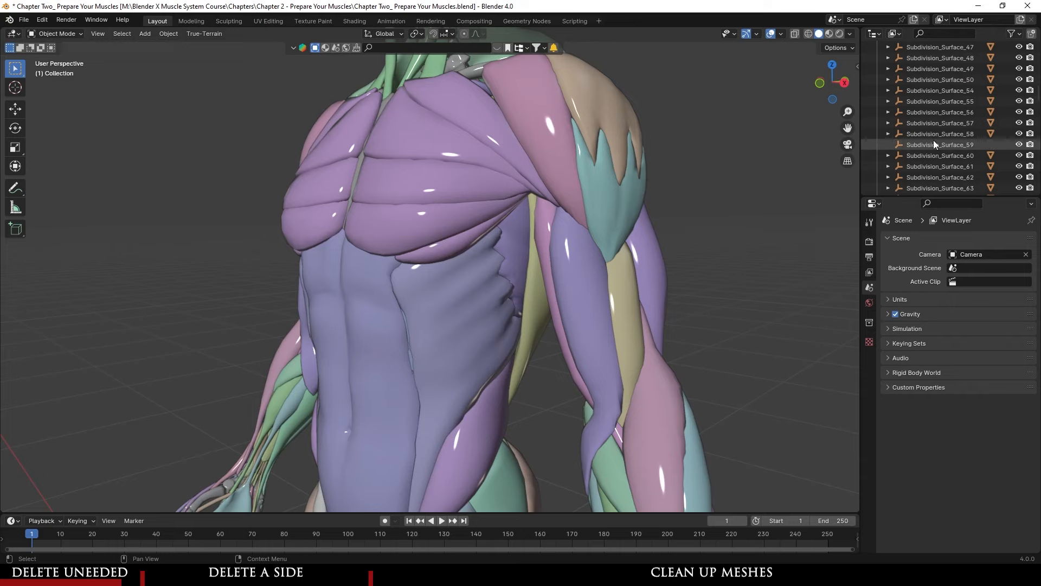
- Delete the childless empties Subdivision_Surface_84, Subdivision_Surface_85, Subdivision_Surface_87 and Subdivision_Surface_88, keeping Subdivision_Surface_86
scroll(962, 123, "down", 10)
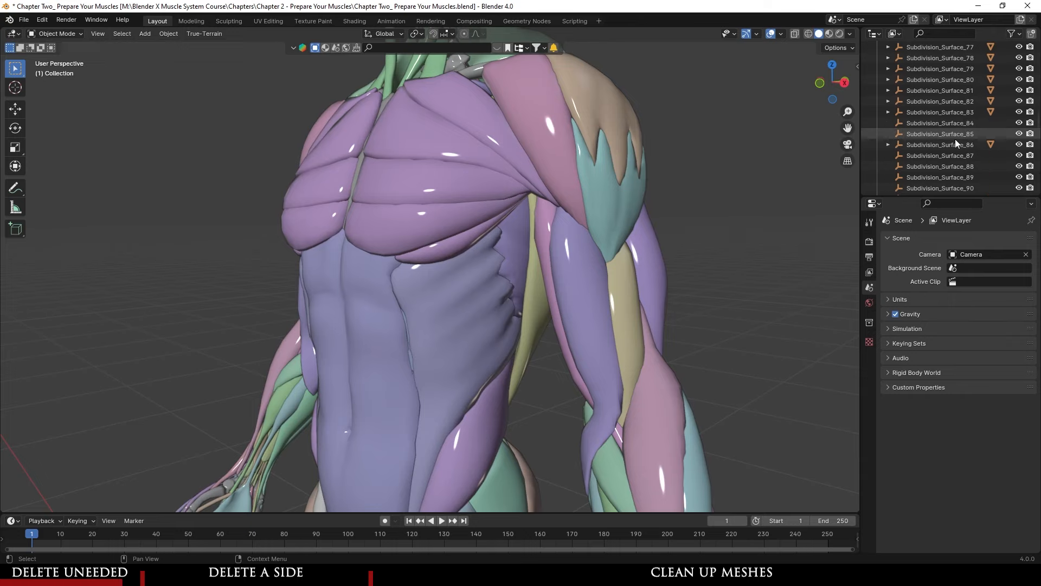
scroll(955, 139, "down", 2)
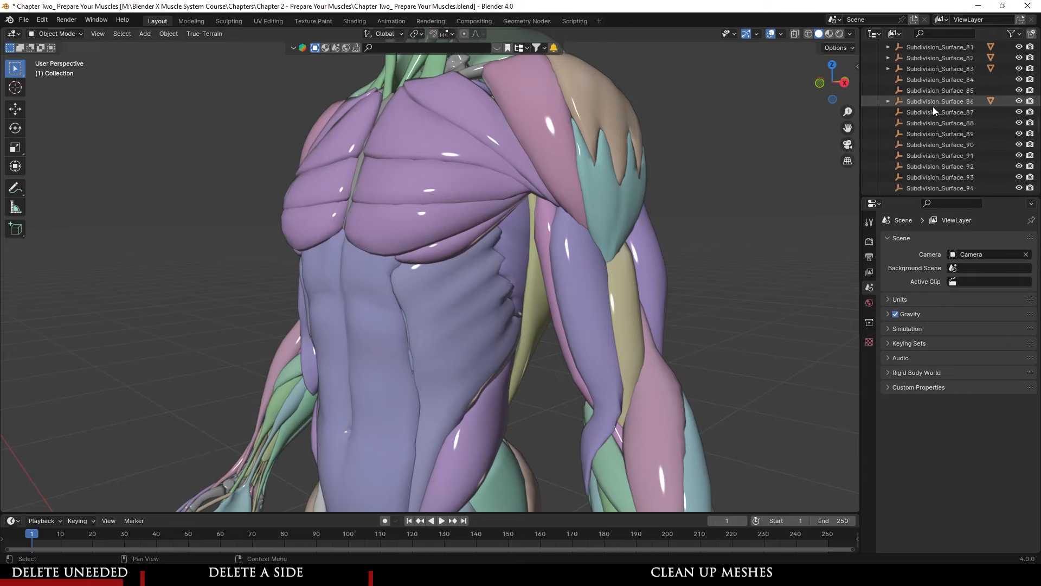
left_click(931, 80)
key("x")
left_click(929, 80)
key("x")
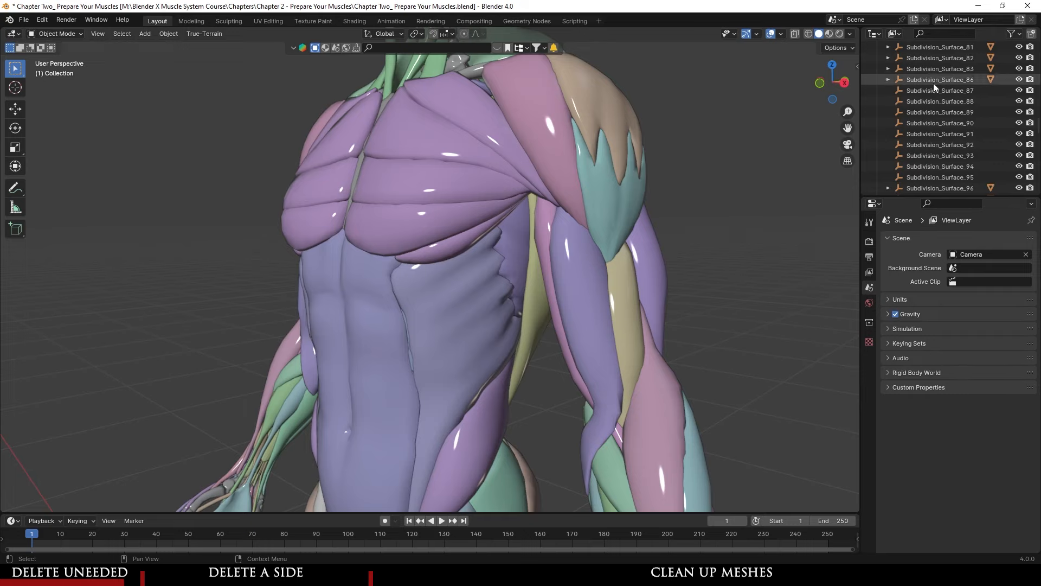
left_click(934, 91)
key("x")
left_click(950, 91)
key("x")
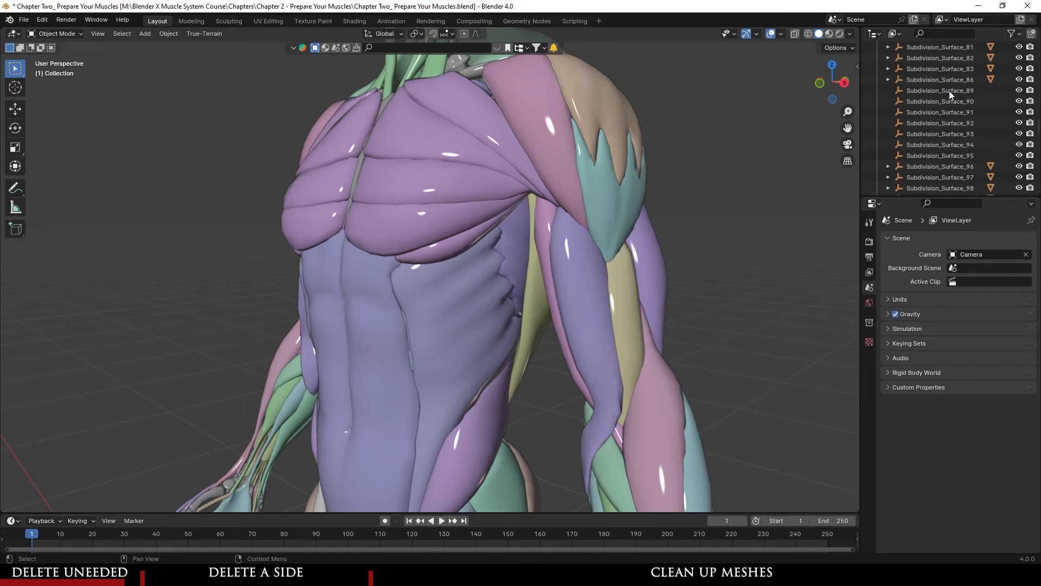
- Delete the run of childless empties from Subdivision_Surface_89 through Subdivision_Surface_95
left_click(950, 90)
key("x")
left_click(949, 91)
key("x")
left_click(949, 91)
key("x")
left_click(950, 91)
key("x")
left_click(949, 90)
key("x")
left_click(950, 90)
key("x")
left_click(949, 90)
key("x")
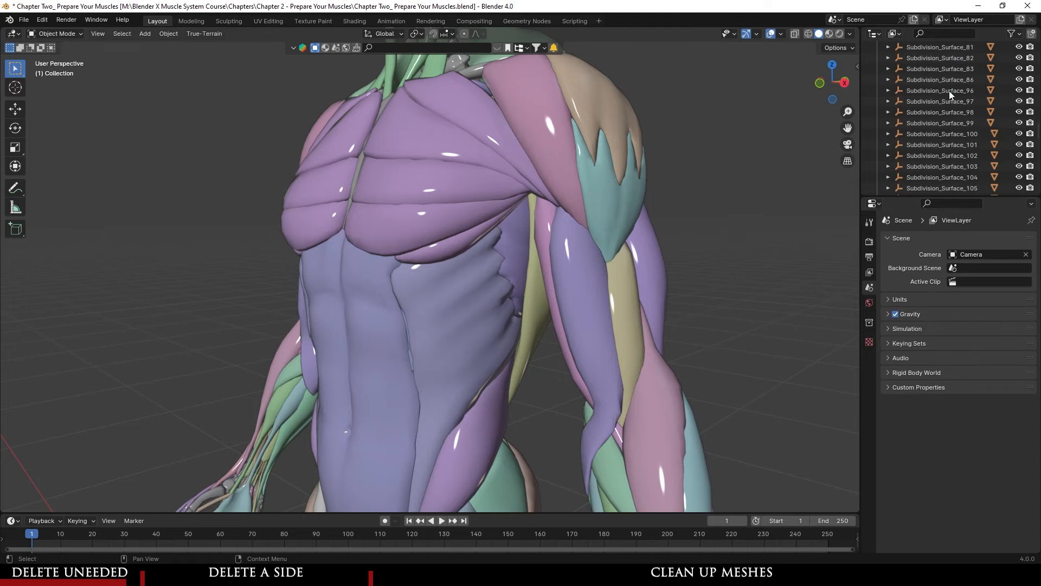
left_click(949, 90)
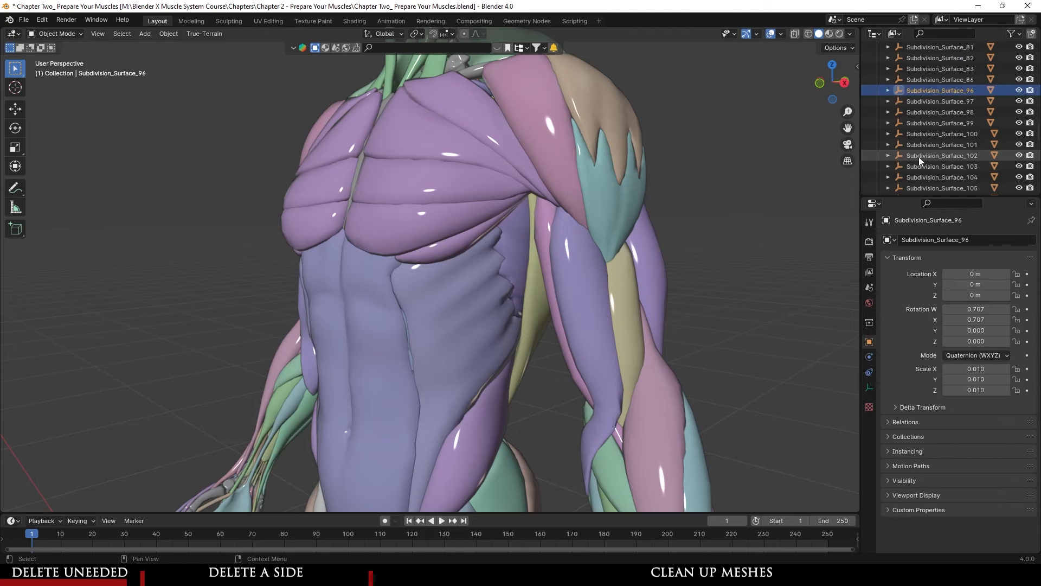
- Delete the childless empties Subdivision_Surface_16, Subdivision_Surface_17, Subdivision_Surface_20, Subdivision_Surface_25 and Subdivision_Surface_28
scroll(922, 92, "up", 15)
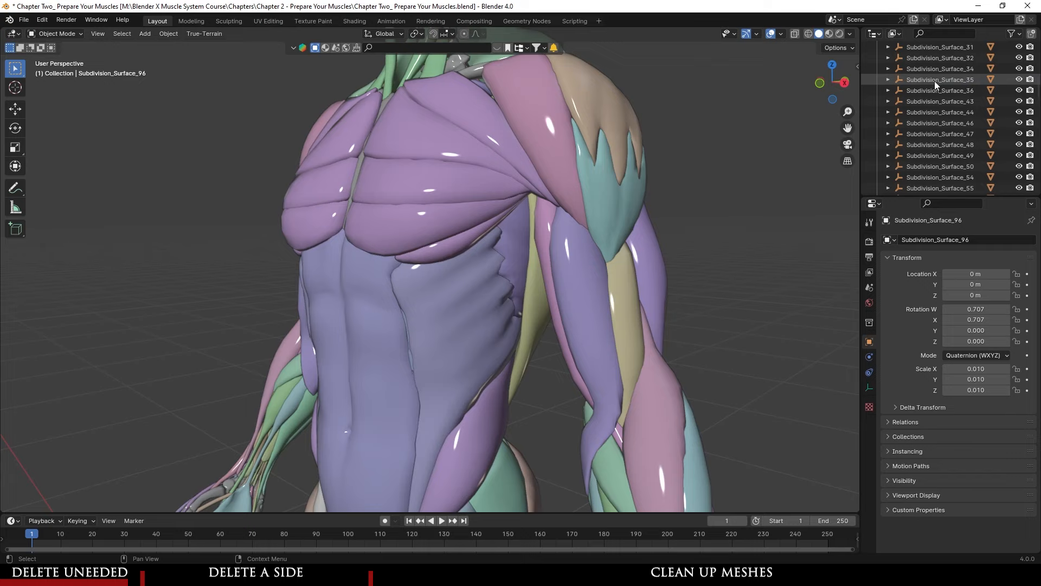
left_click(943, 76)
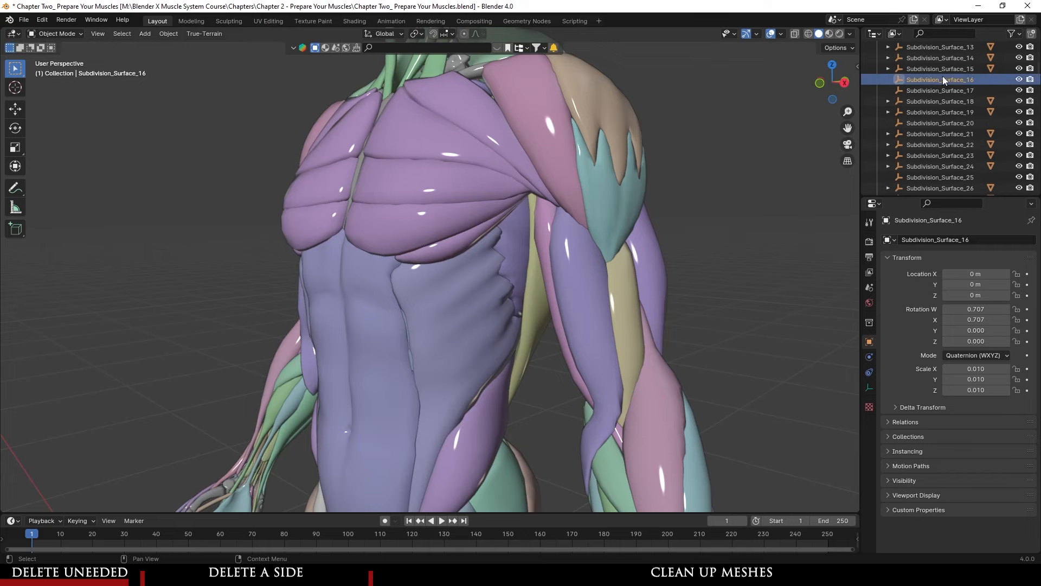
key("x")
left_click(960, 79)
key("x")
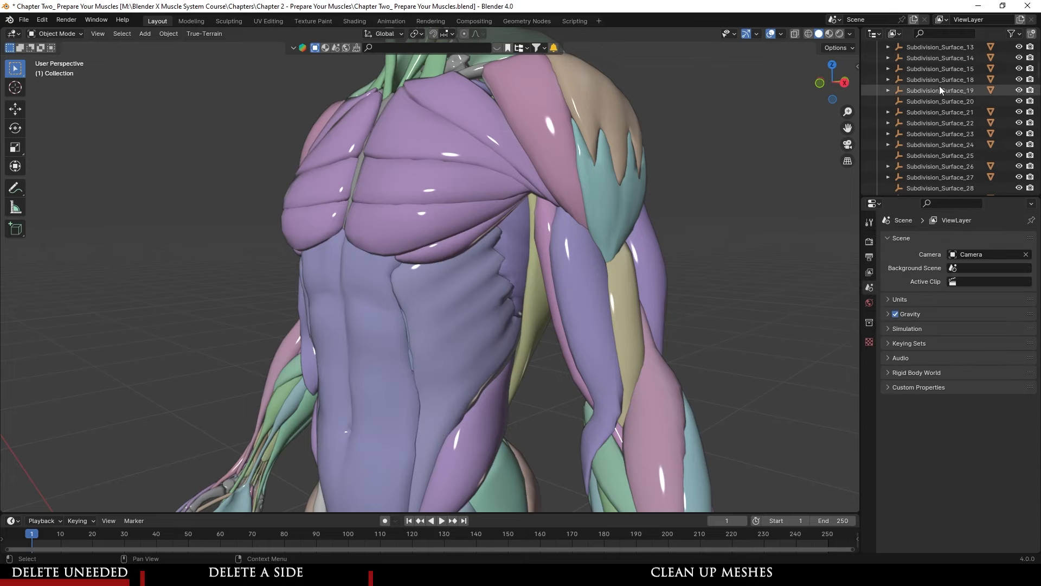
left_click(941, 92)
left_click(942, 102)
key("x")
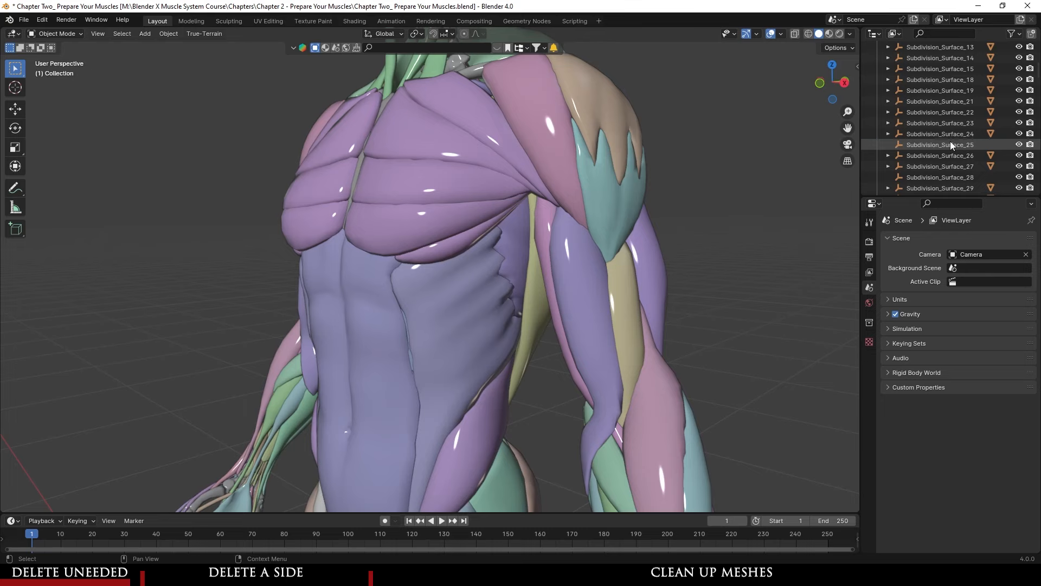
left_click(951, 144)
key("x")
left_click(950, 163)
key("x")
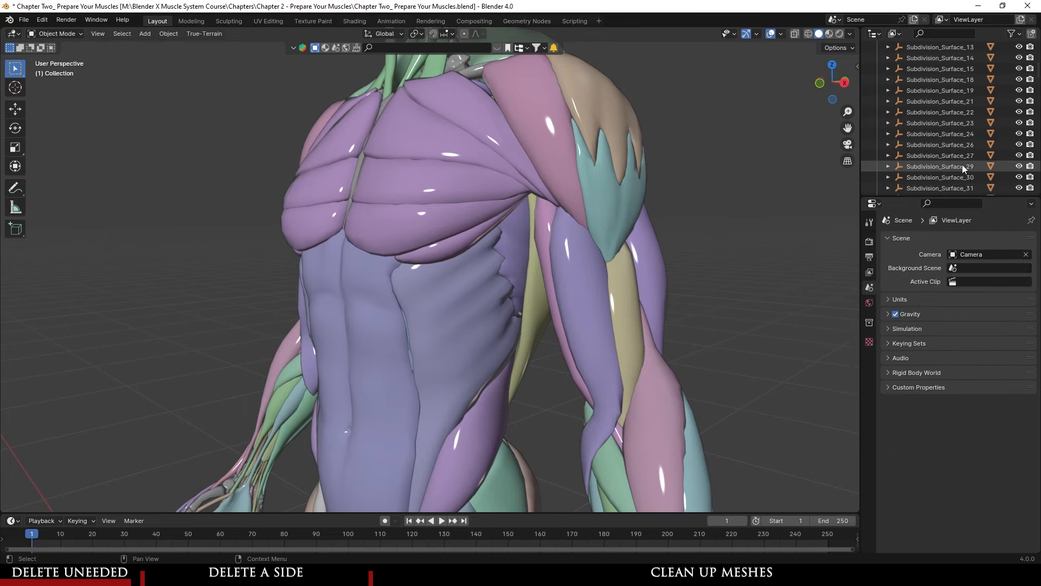
- Try deleting the Subdivision_Surface_27 empty that still has a child mesh, and undo the deletion
left_click(954, 156)
middle_click_drag(702, 230, 614, 220)
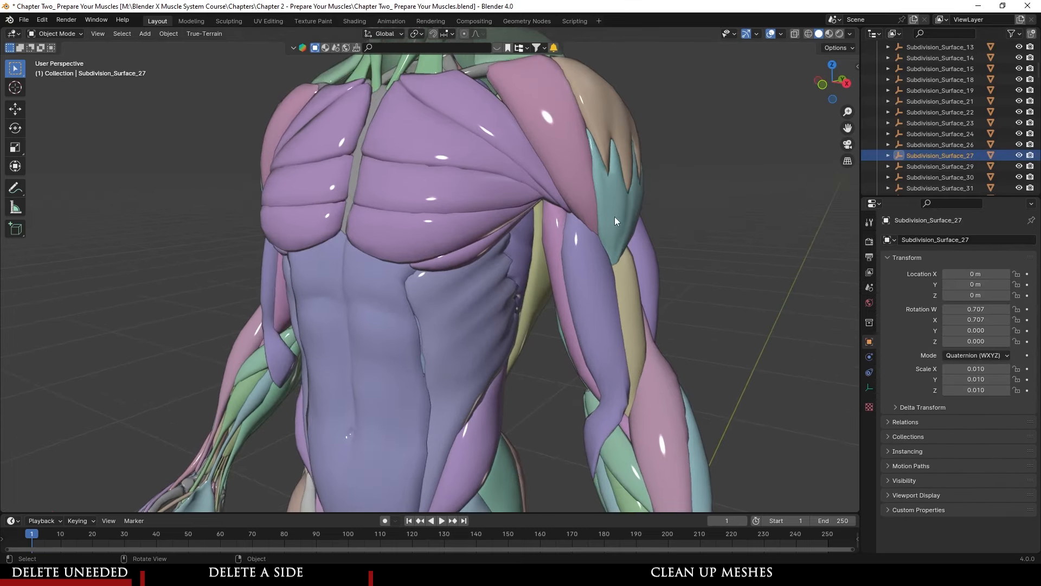
scroll(615, 219, "down", 10)
key("x")
scroll(621, 250, "down", 6)
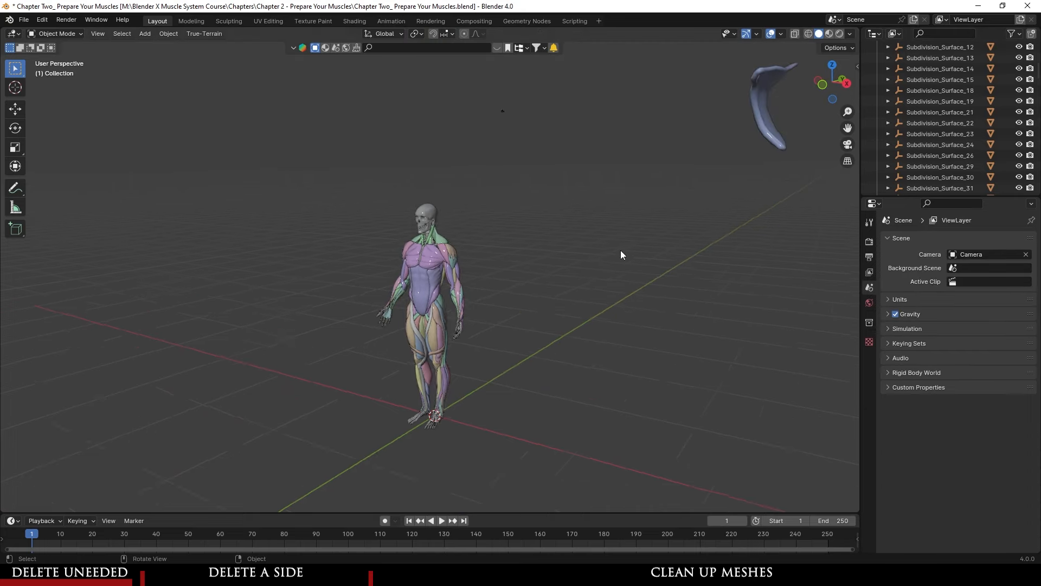
middle_click_drag(690, 206, 632, 217)
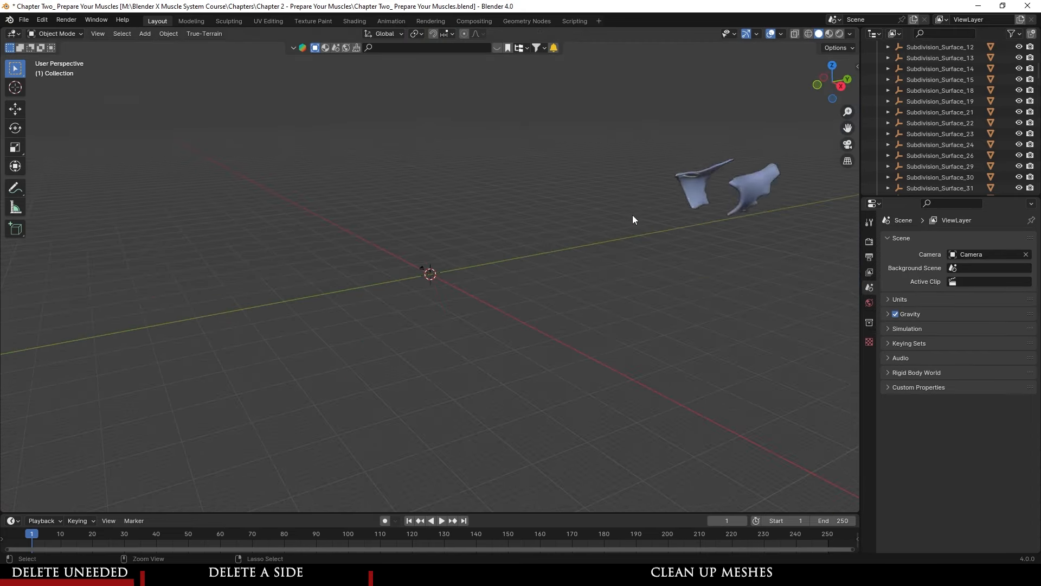
key("ctrl+z")
- Check how the paired chest muscle Pectoralis_major_low and the abdominal mesh Abs_low are built across both body sides
middle_click_drag(550, 251, 508, 317, "shift")
scroll(540, 319, "up", 5)
scroll(540, 319, "up", 6)
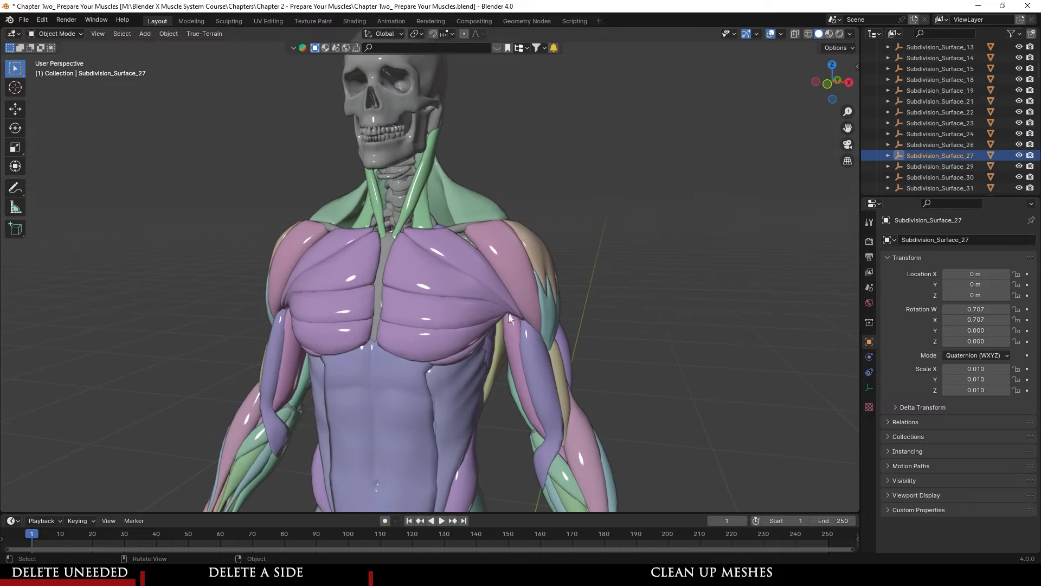
left_click(317, 268)
mouse_move(418, 298)
middle_mouse_down()
mouse_move(465, 310)
mouse_move(476, 299)
mouse_move(419, 302)
middle_mouse_up()
scroll(475, 298, "up", 2)
scroll(476, 298, "down", 4)
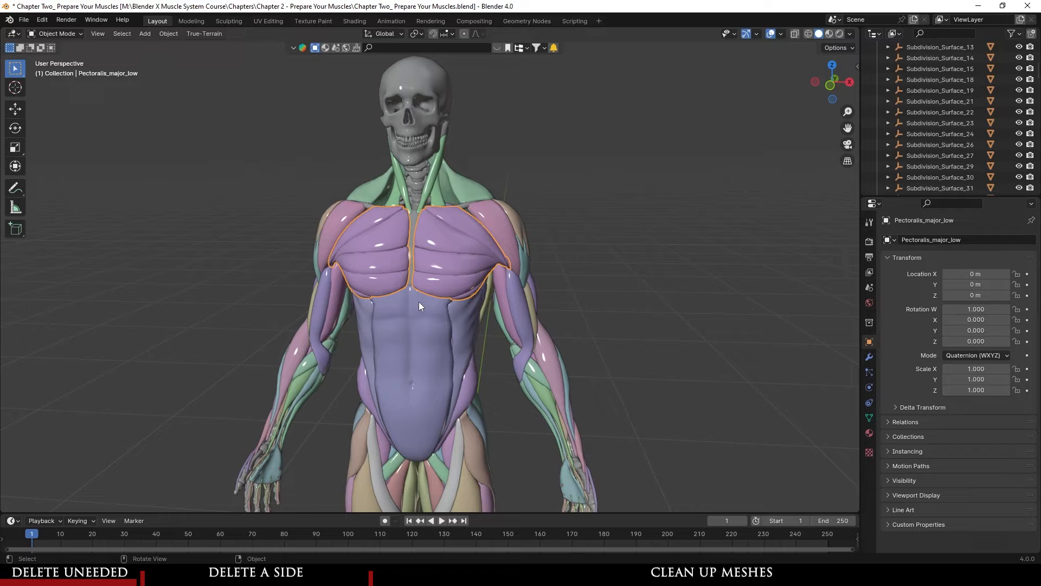
middle_click_drag(416, 375, 527, 358, "shift")
scroll(423, 258, "up", 3)
left_click(396, 234)
- Delete the unneeded teal-blue muscle mesh inside the torso behind Abs_low
scroll(441, 246, "up", 5)
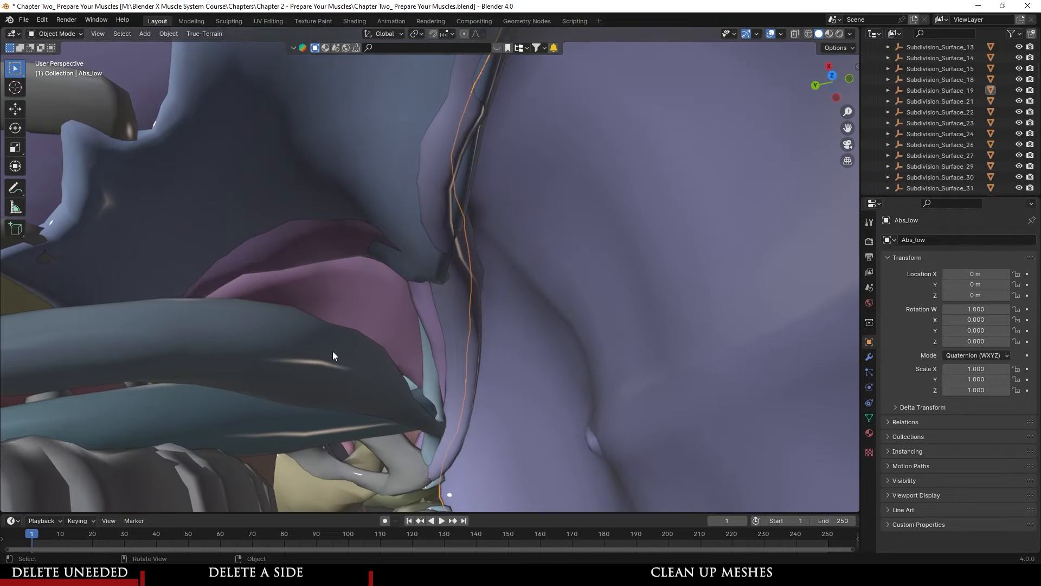
left_click(304, 343)
middle_click_drag(304, 342, 442, 373)
scroll(363, 294, "down", 5)
scroll(362, 294, "down", 2)
scroll(419, 248, "up", 3)
key("Delete")
scroll(450, 258, "down", 3)
scroll(442, 372, "up", 2)
- Delete all linked vertices of Sternocleidomastoid_low on the character's right side of the neck and return to Object Mode
middle_click_drag(434, 336, 324, 216)
left_click(419, 285)
key("Tab")
scroll(455, 312, "up", 2)
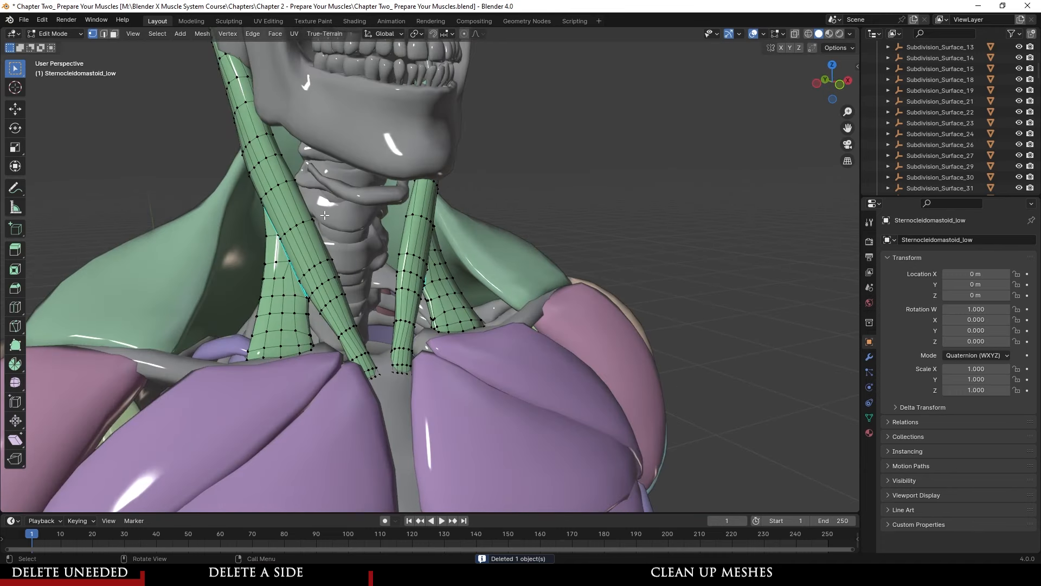
key("ctrl+l")
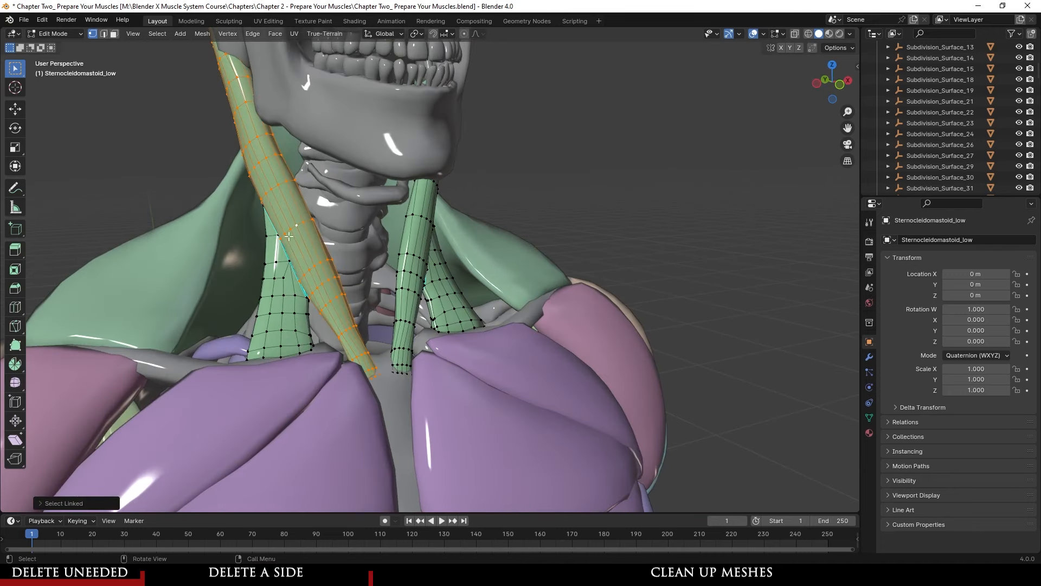
right_click(273, 279)
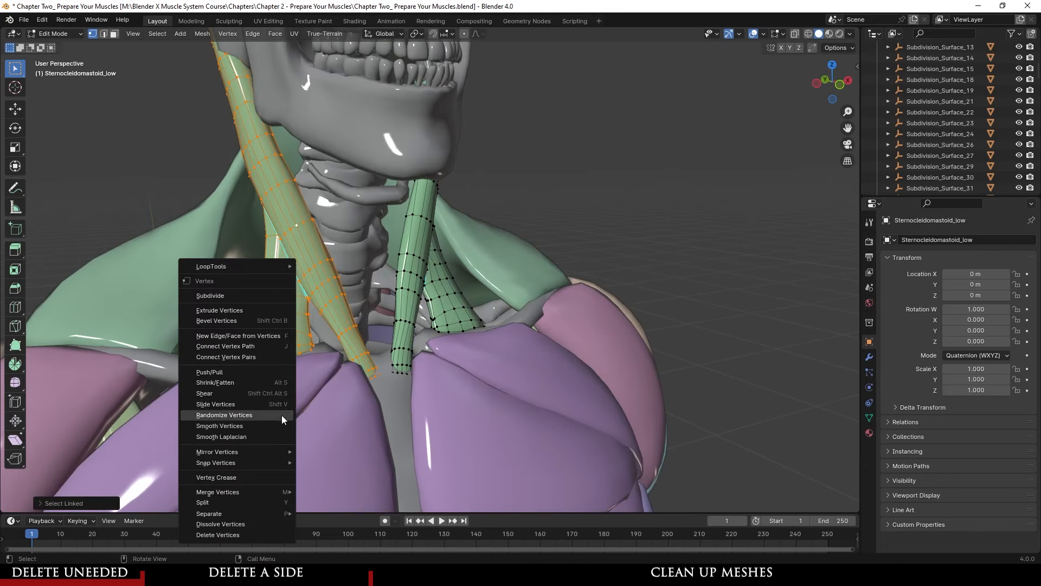
key("x")
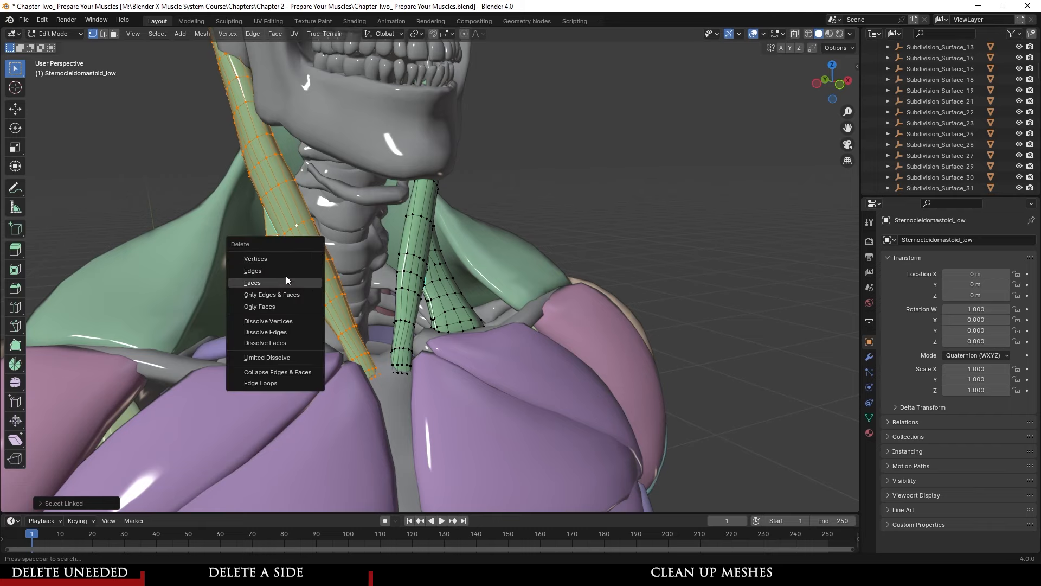
right_click(311, 266)
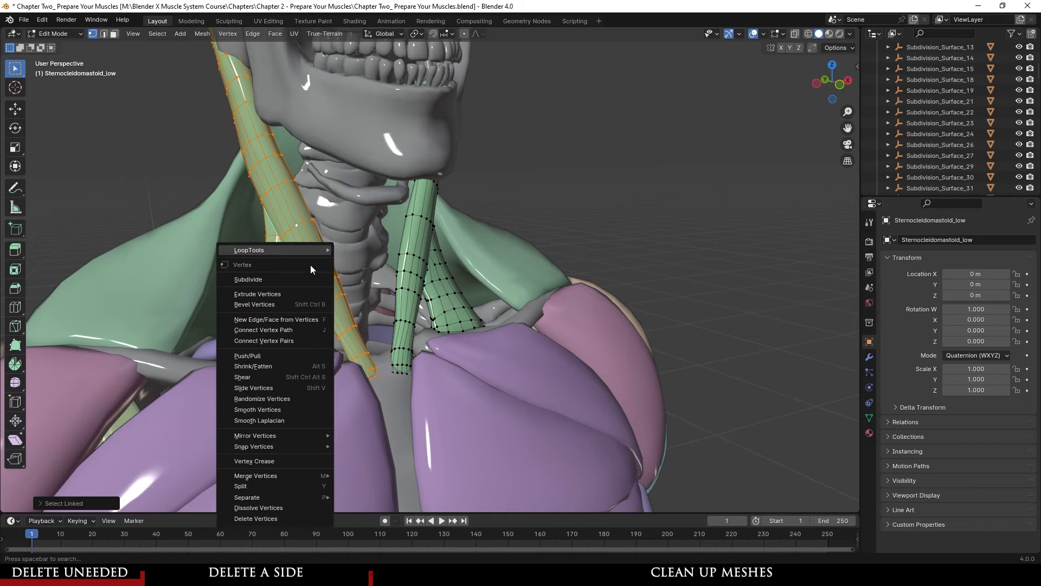
left_click(262, 518)
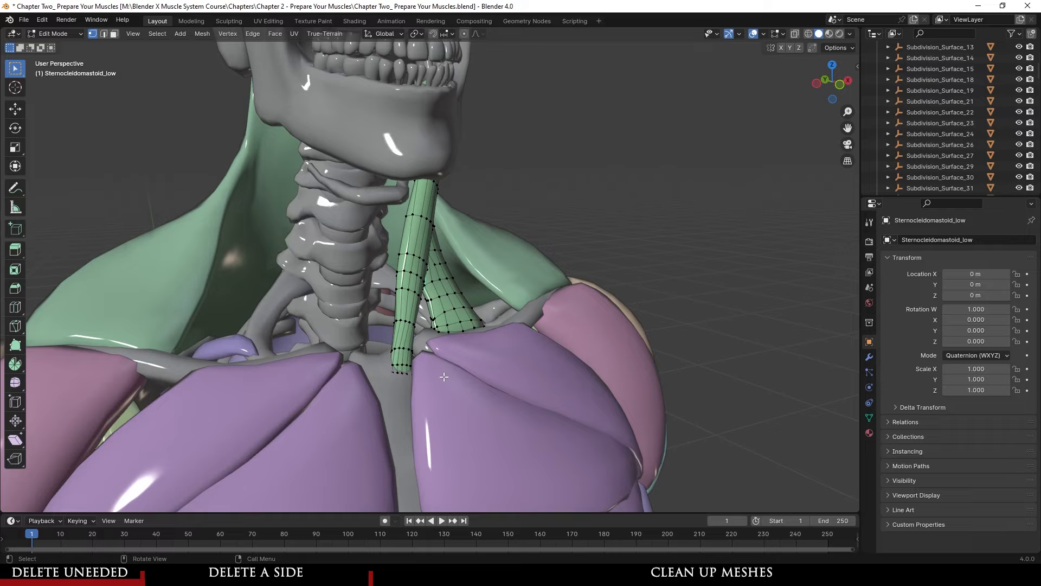
middle_click_drag(445, 377, 399, 378)
key("Tab")
- Select Seratus_anterior_low beneath the clavicle on the character's right side and examine it around the shoulder and ribs
scroll(395, 372, "down", 3)
scroll(395, 371, "up", 3)
middle_click_drag(326, 363, 349, 375)
scroll(348, 375, "up", 2)
middle_click_drag(320, 336, 349, 309)
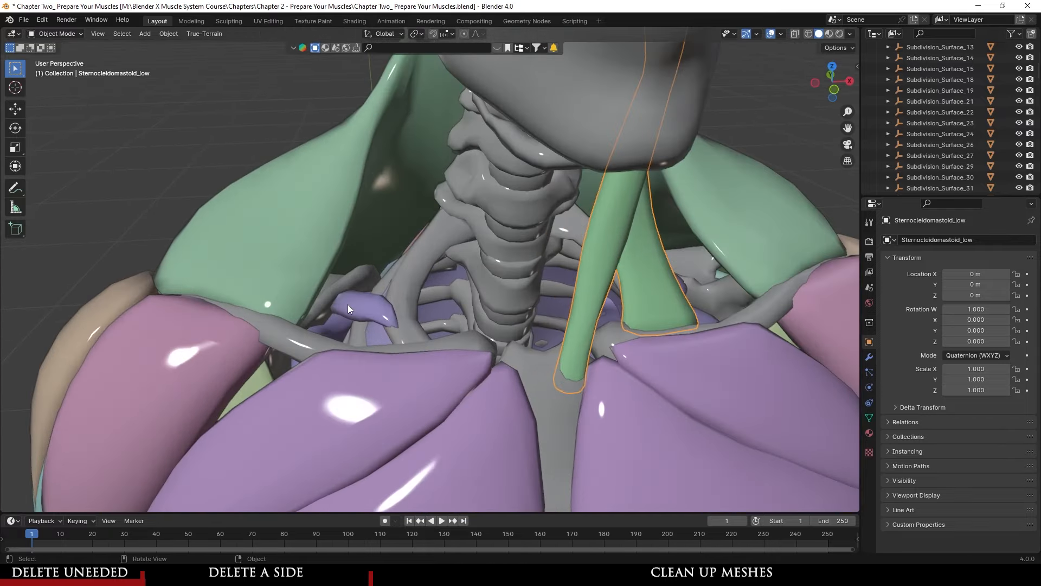
left_click(348, 305)
scroll(417, 331, "down", 4)
middle_click_drag(428, 412, 444, 304)
scroll(369, 294, "up", 3)
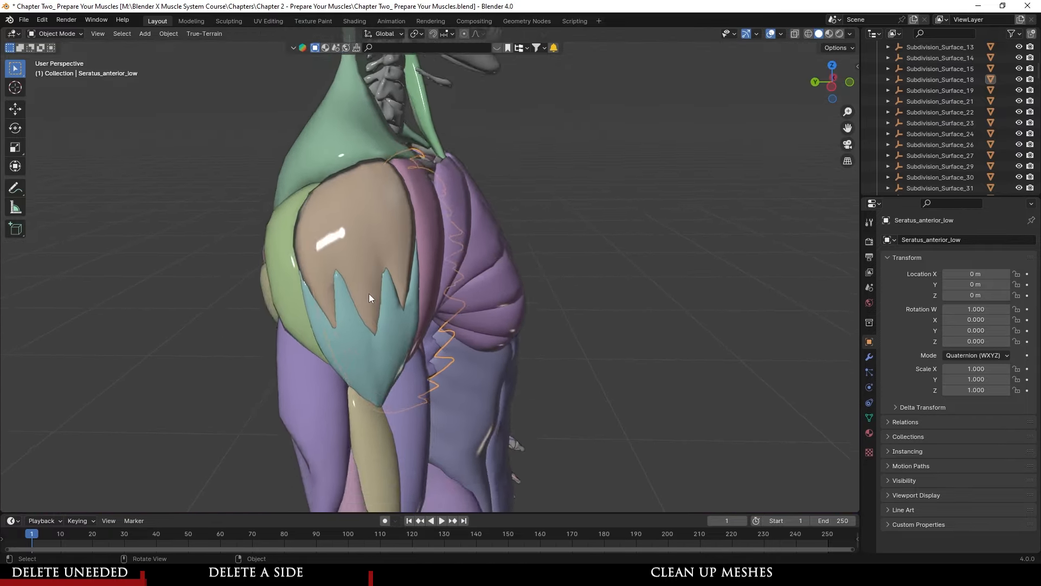
- Delete Rhomboid_low beneath the trapezius on the character's upper back
middle_click_drag(369, 294, 474, 280)
scroll(426, 293, "down", 3)
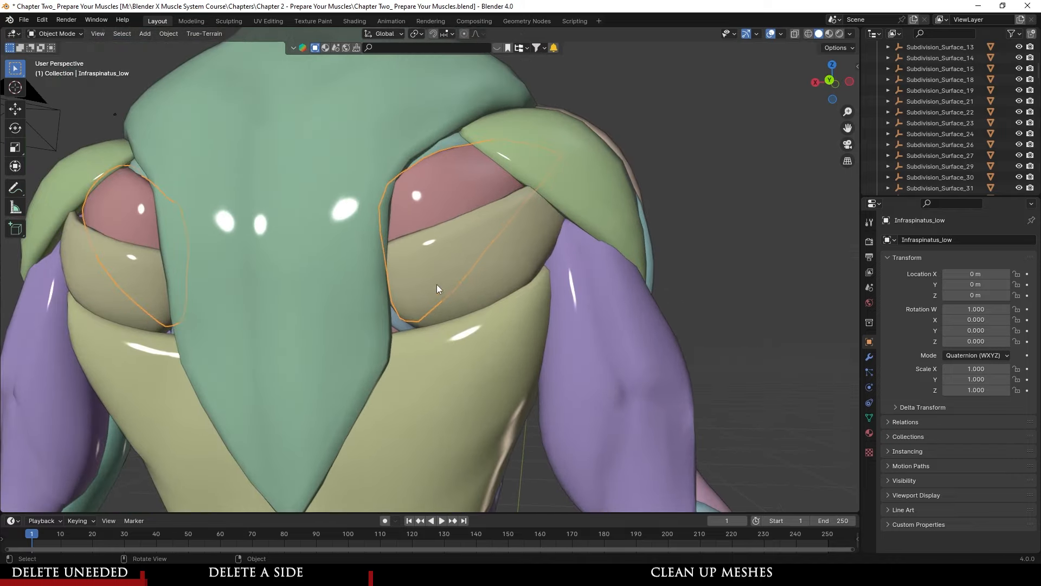
scroll(394, 354, "up", 2)
left_click(390, 343)
scroll(403, 345, "down", 2)
scroll(405, 358, "up", 3)
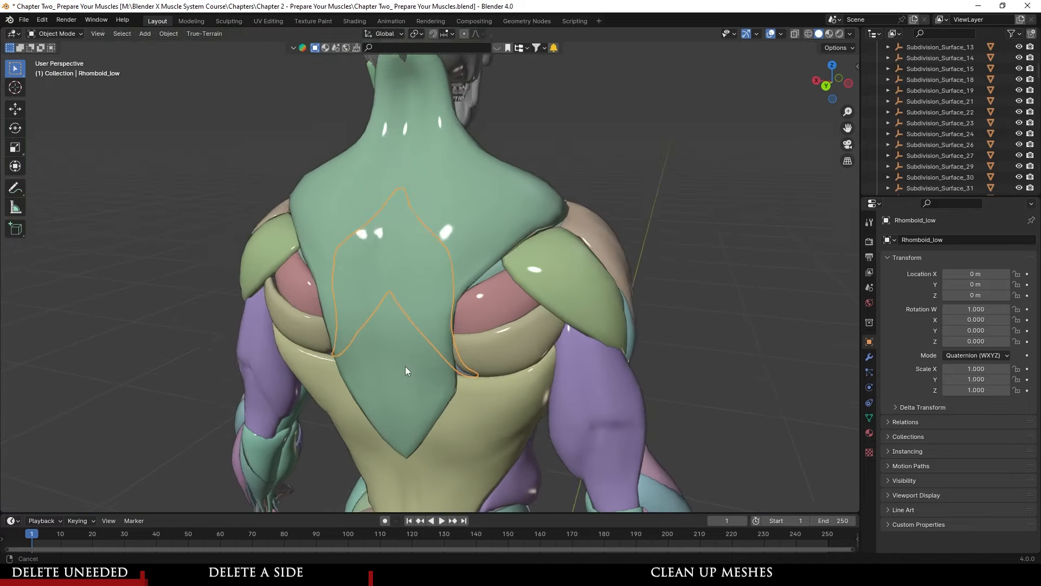
key("Delete")
- Delete all linked vertices of Pectoralis_major_low on the character's right side of the chest and return to Object Mode
middle_click_drag(411, 340, 511, 308)
left_click(471, 322)
scroll(425, 323, "up", 2)
key("Tab")
middle_click_drag(424, 323, 381, 350)
scroll(338, 358, "up", 1)
key("semicolon")
key("l")
key("l")
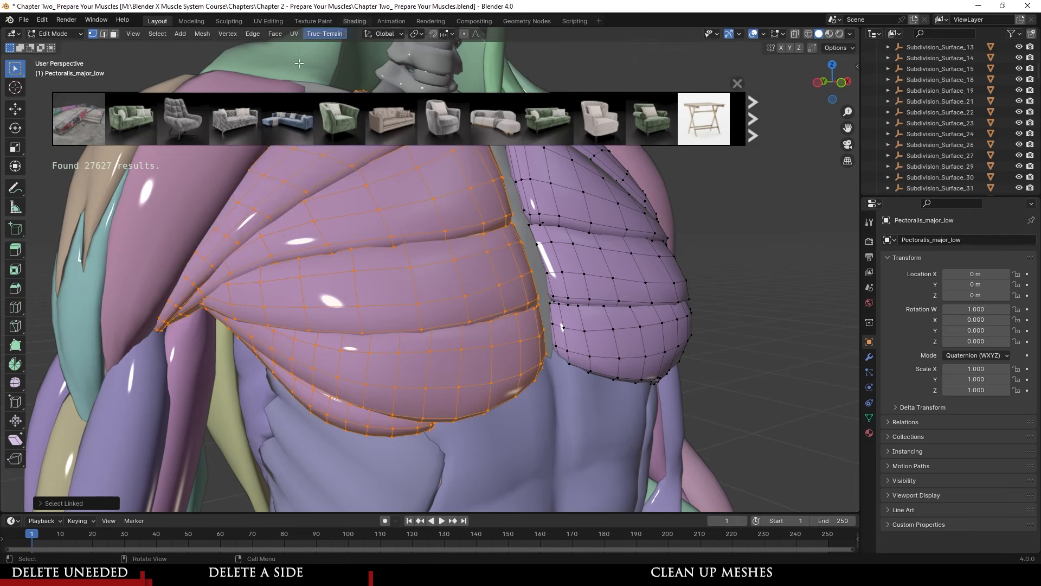
scroll(410, 297, "down", 4)
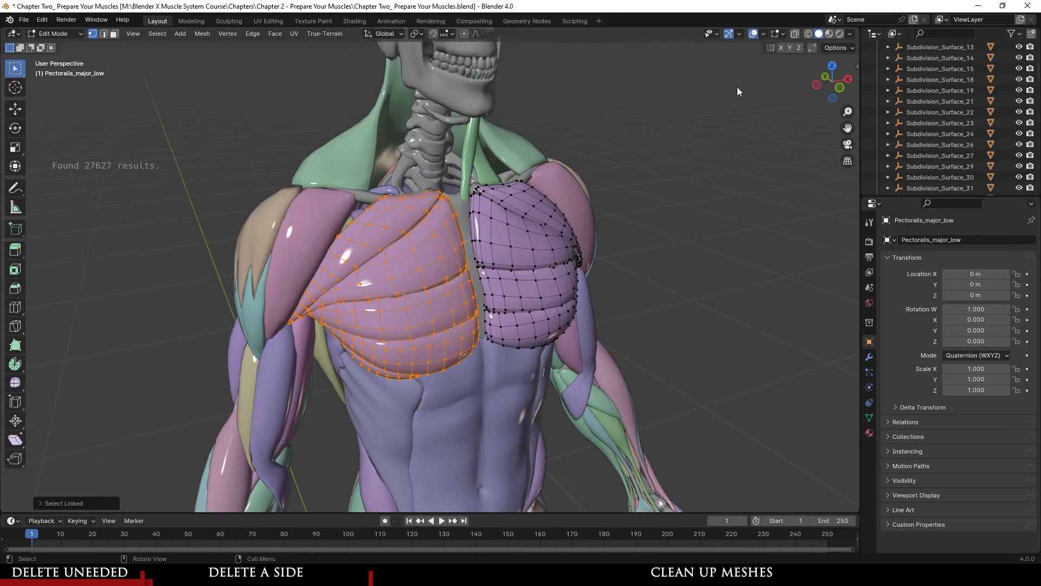
scroll(405, 337, "up", 3)
scroll(404, 336, "down", 1)
middle_click_drag(421, 321, 372, 279)
right_click(434, 302)
left_click(434, 302)
key("Tab")
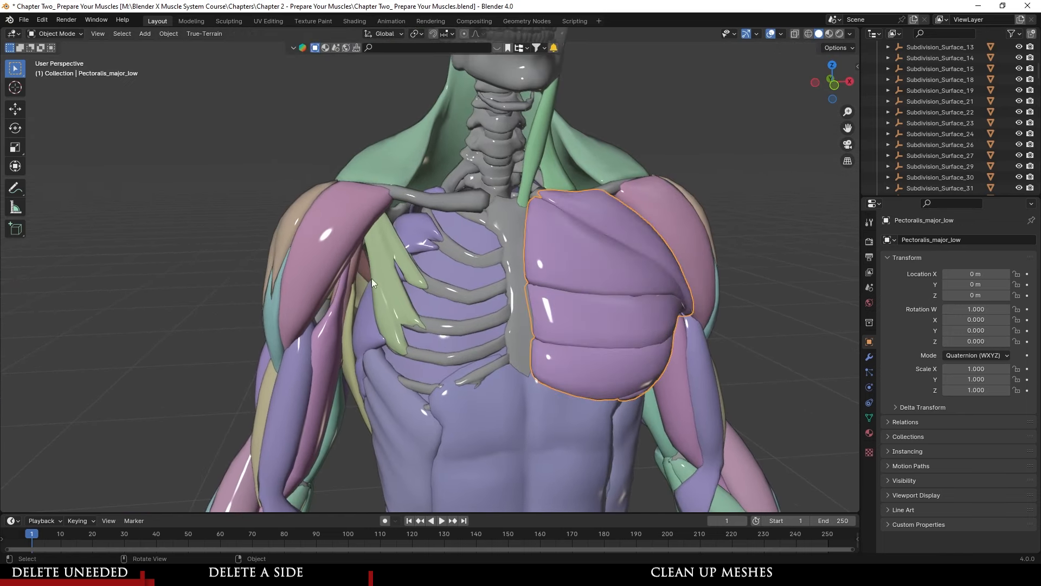
- Delete the unneeded yellow-green muscle in front of the ribs and the purple mesh filling the gaps between the ribs
left_click(371, 279)
scroll(418, 292, "up", 2)
key("Delete")
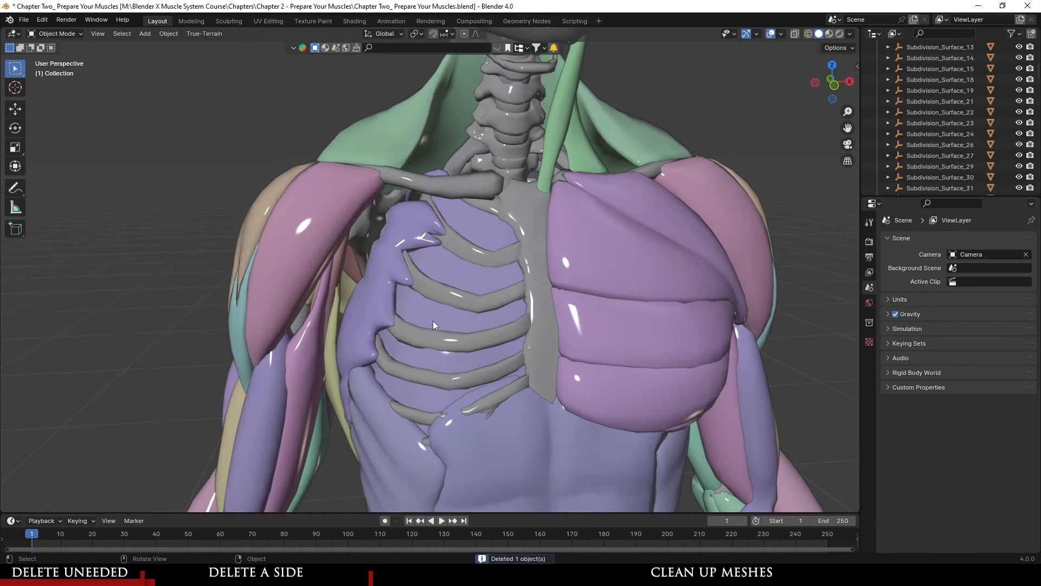
left_click(434, 318)
middle_click_drag(433, 319, 426, 365)
scroll(426, 365, "up", 3)
key("Delete")
- Delete the linked main body of Seratus_anterior_low on the character's right side of the ribcage
middle_click_drag(403, 292, 396, 322)
scroll(382, 289, "up", 2)
left_click(381, 290)
scroll(382, 290, "down", 4)
scroll(441, 331, "up", 3)
scroll(444, 327, "down", 1)
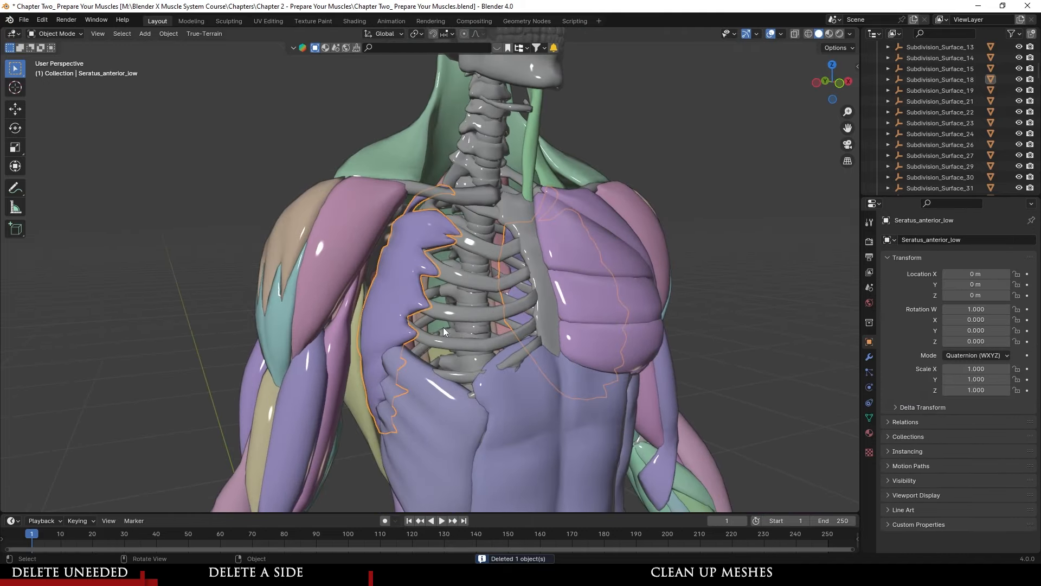
key("Tab")
key("l")
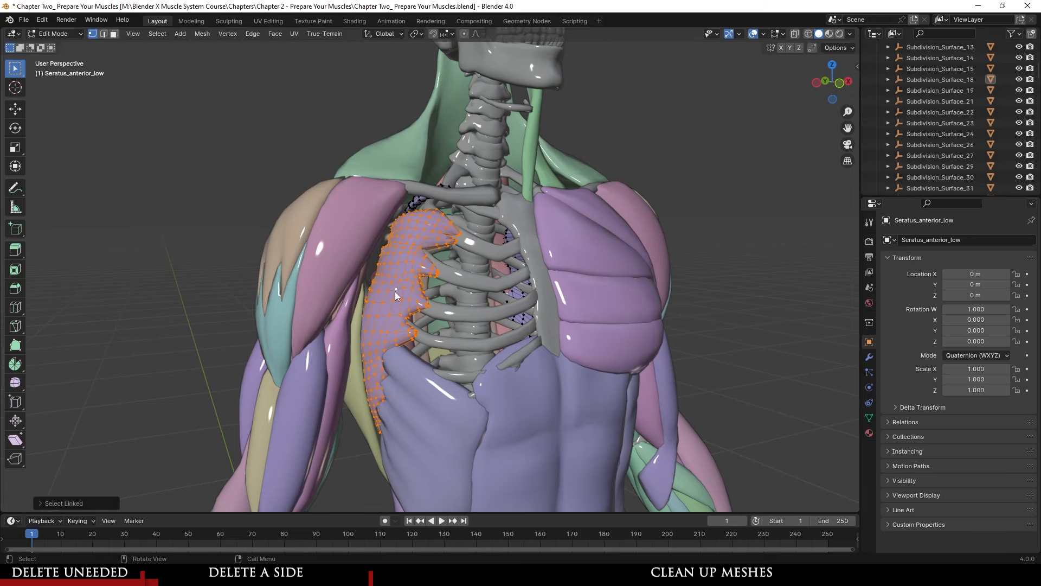
right_click(394, 291)
left_click(395, 292)
key("Tab")
- Delete the leftover linked piece of Seratus_anterior_low beneath the character's right clavicle and return to Object Mode
scroll(486, 306, "up", 1)
middle_click_drag(477, 319, 488, 374)
scroll(488, 374, "up", 2)
key("Tab")
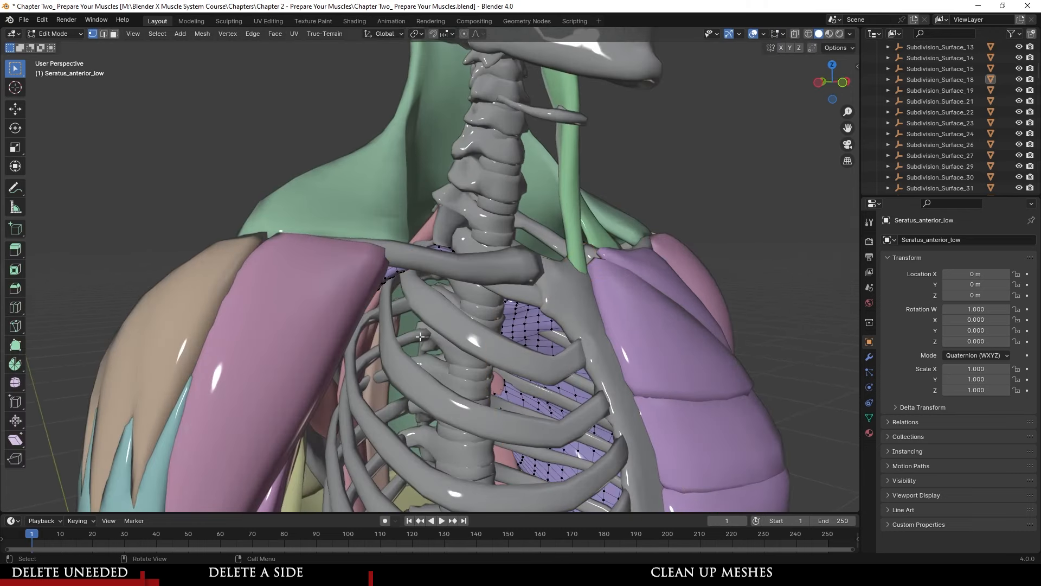
middle_click_drag(398, 251, 395, 265)
scroll(392, 265, "up", 1)
right_click(392, 264)
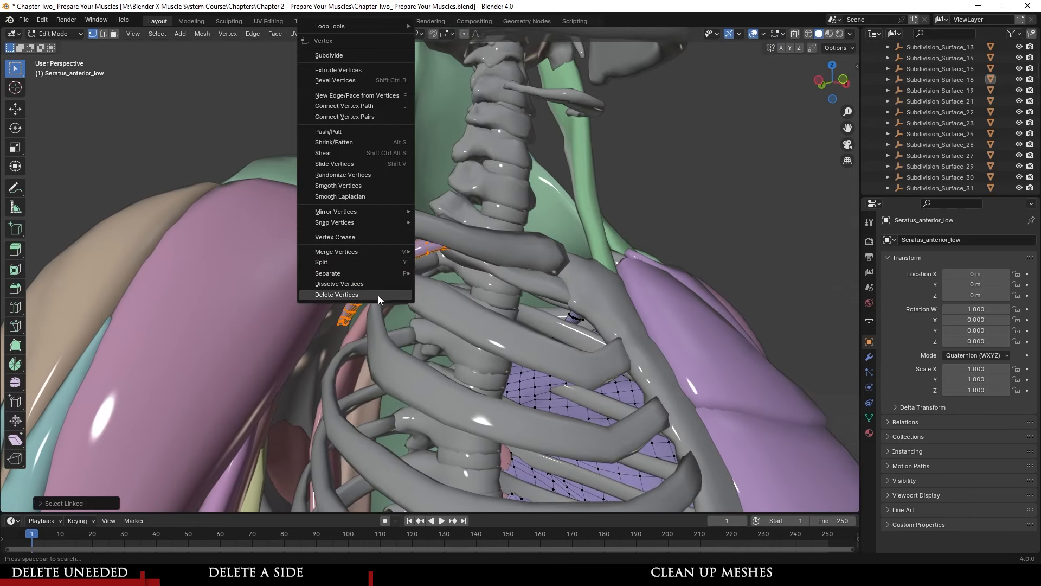
left_click(378, 296)
key("Tab")
- Examine how the remaining Seratus_anterior_low on the character's left side runs under the chest and abdominal muscles
scroll(451, 391, "down", 3)
scroll(398, 311, "up", 3)
middle_click_drag(451, 390, 468, 323)
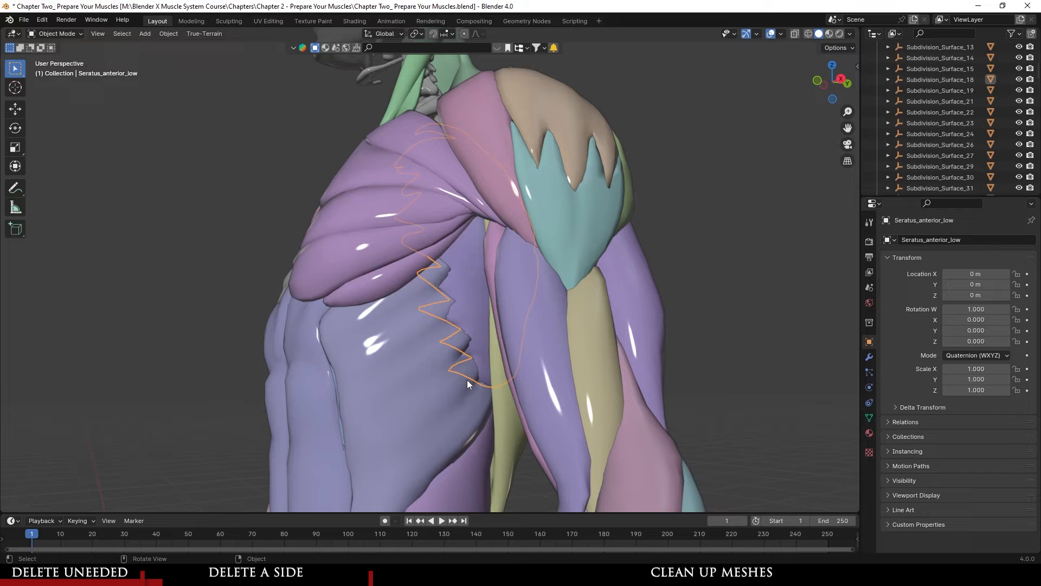
middle_click_drag(468, 380, 540, 337)
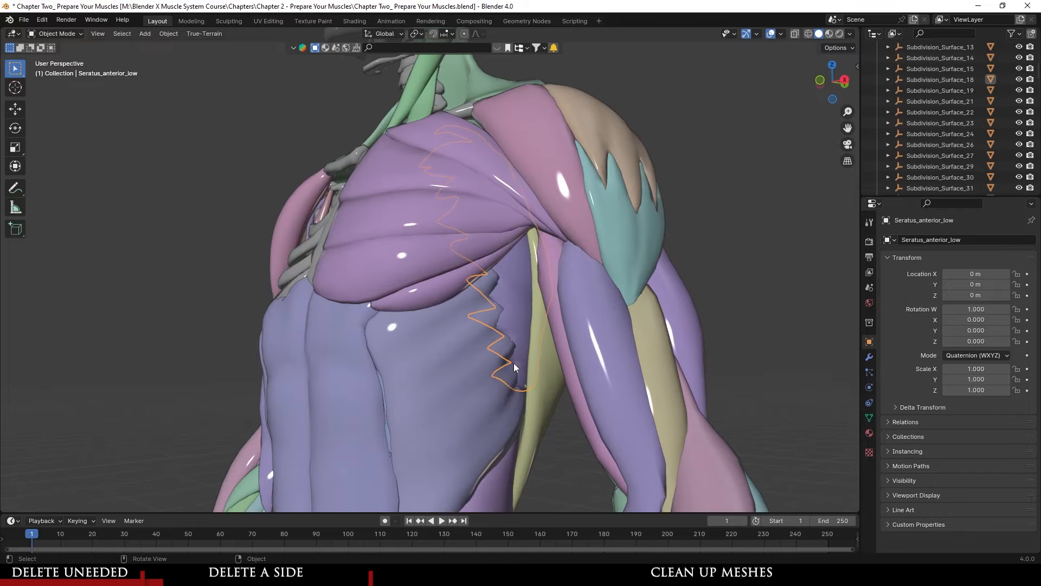
scroll(459, 323, "down", 2)
mouse_move(459, 322)
middle_mouse_down()
mouse_move(493, 378)
mouse_move(527, 353)
mouse_move(454, 314)
middle_mouse_up()
scroll(525, 352, "up", 2)
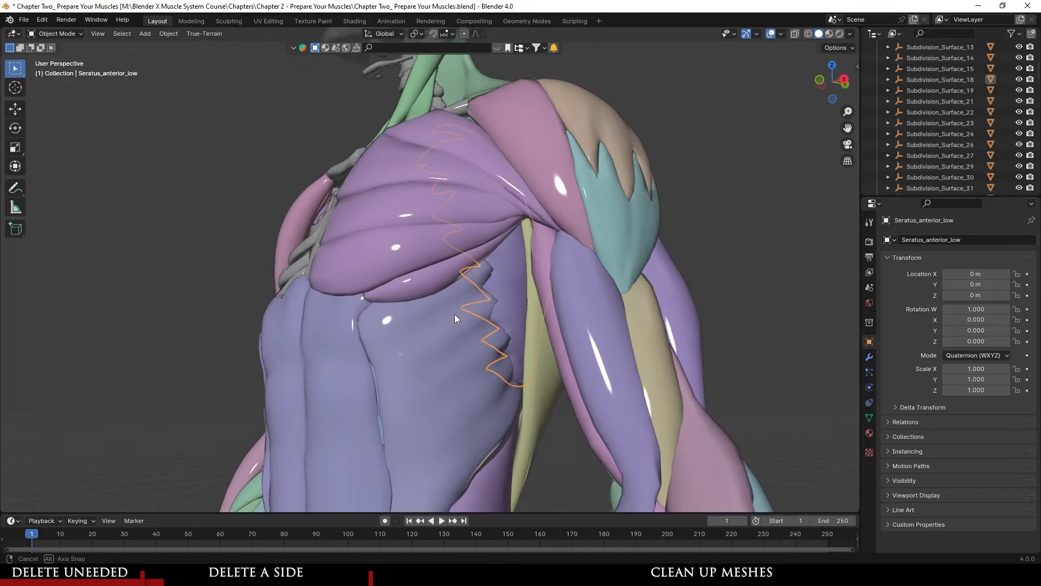
scroll(475, 315, "up", 1)
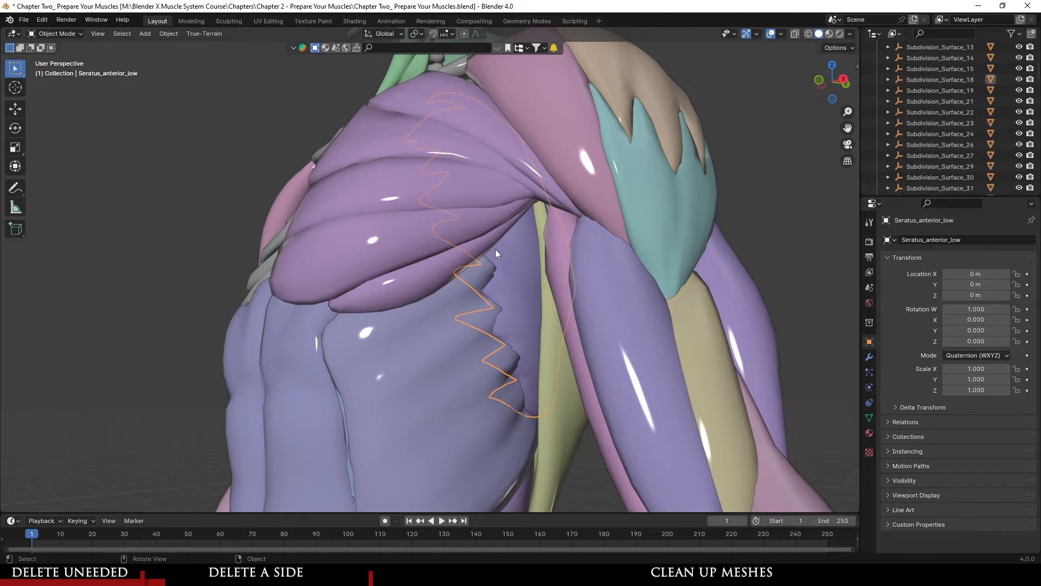
middle_click_drag(388, 353, 521, 320)
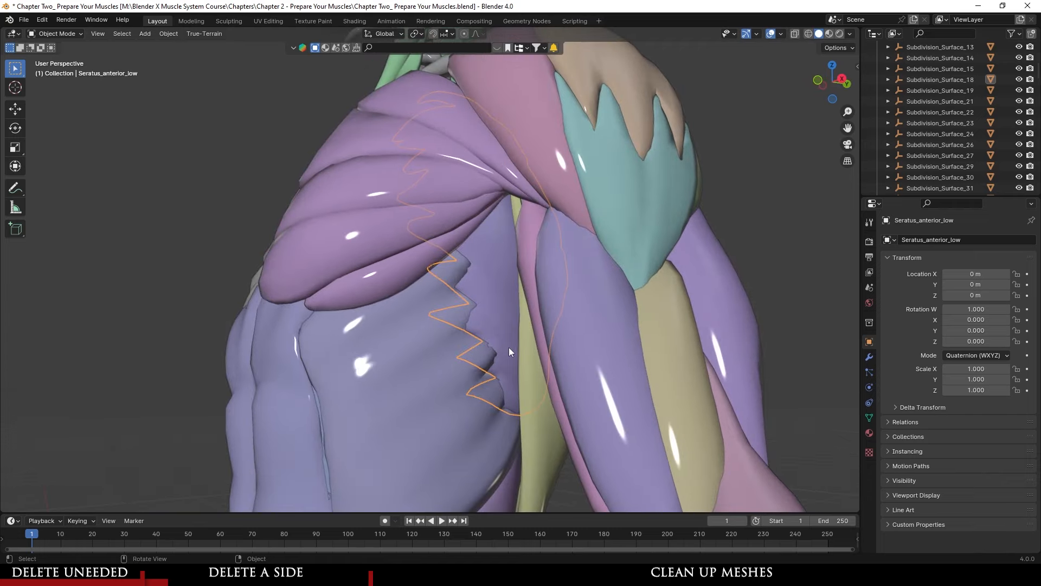
middle_click_drag(461, 268, 471, 316)
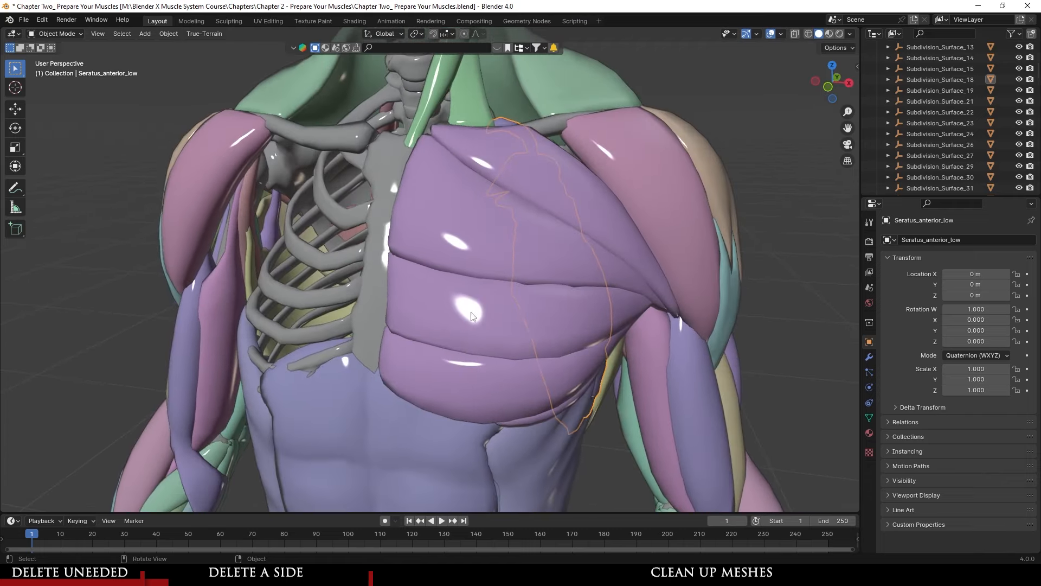
- Select Pectoralis_major_low on the character's left side and examine its shape from the sternum to the shoulder
left_click(502, 280)
middle_click_drag(541, 337, 480, 250)
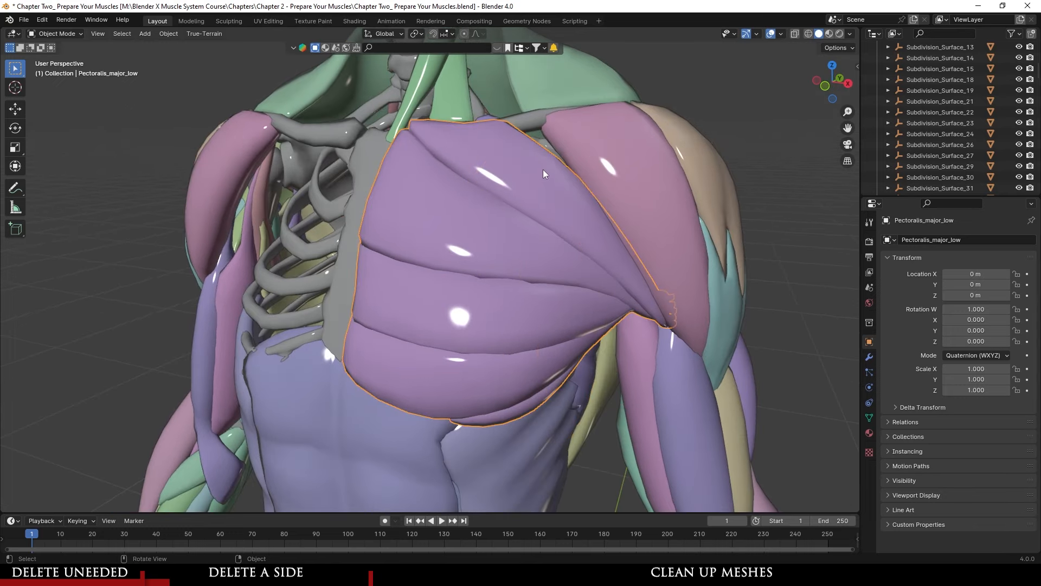
middle_click_drag(531, 434, 443, 413)
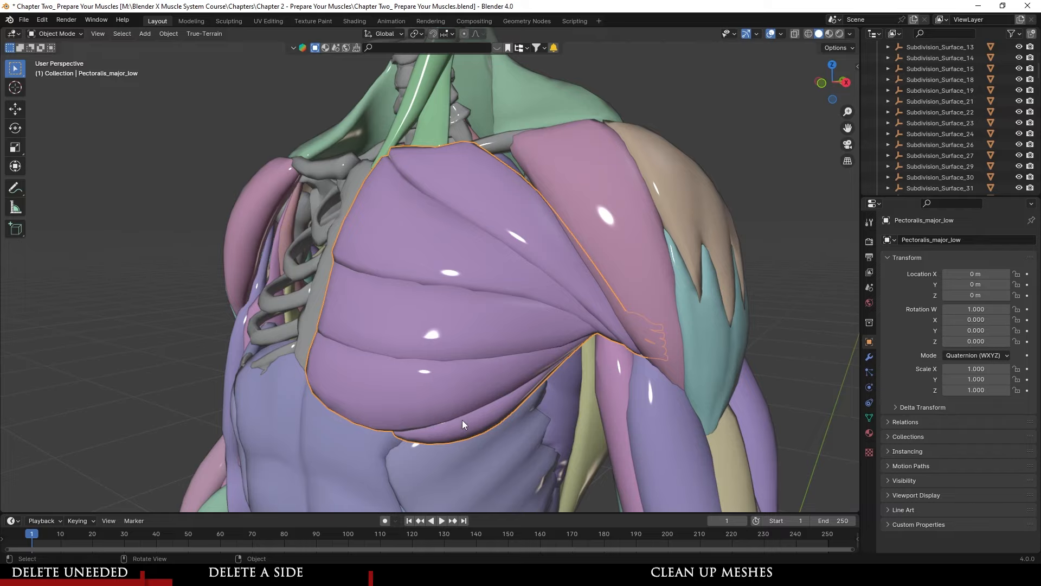
scroll(463, 419, "down", 4)
middle_click_drag(463, 419, 426, 390)
scroll(426, 391, "up", 3)
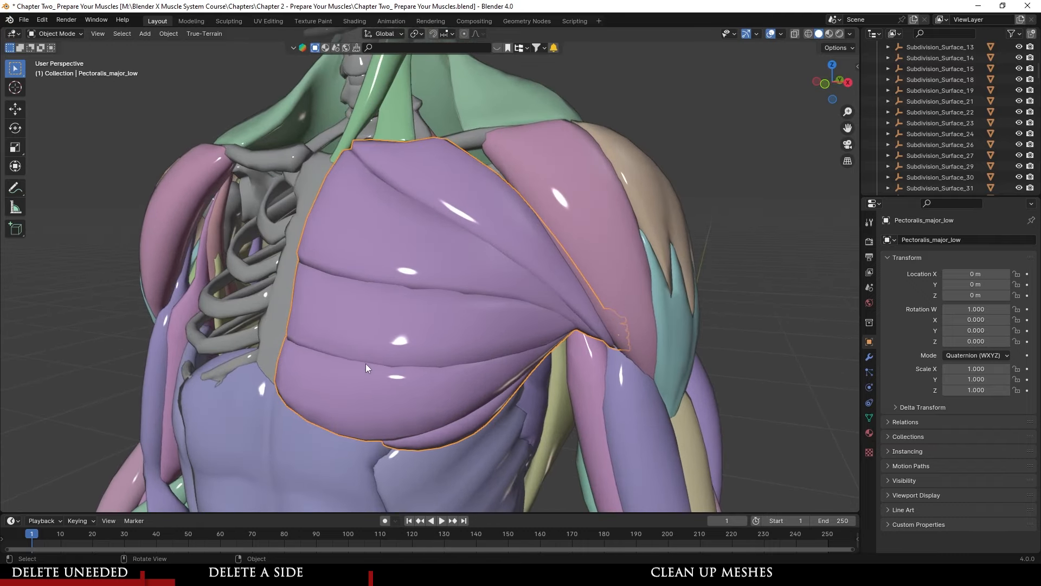
middle_click_drag(457, 398, 430, 365)
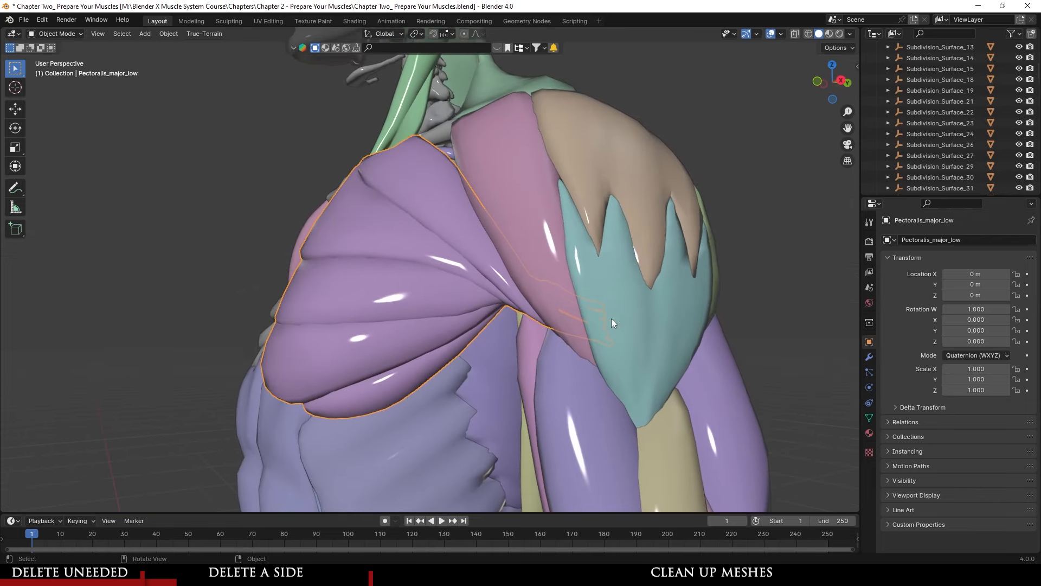
- Enable In Front viewport display for Pectoralis_major_low and inspect its attachment strands beneath the deltoid
left_click(929, 496)
scroll(925, 525, "down", 4)
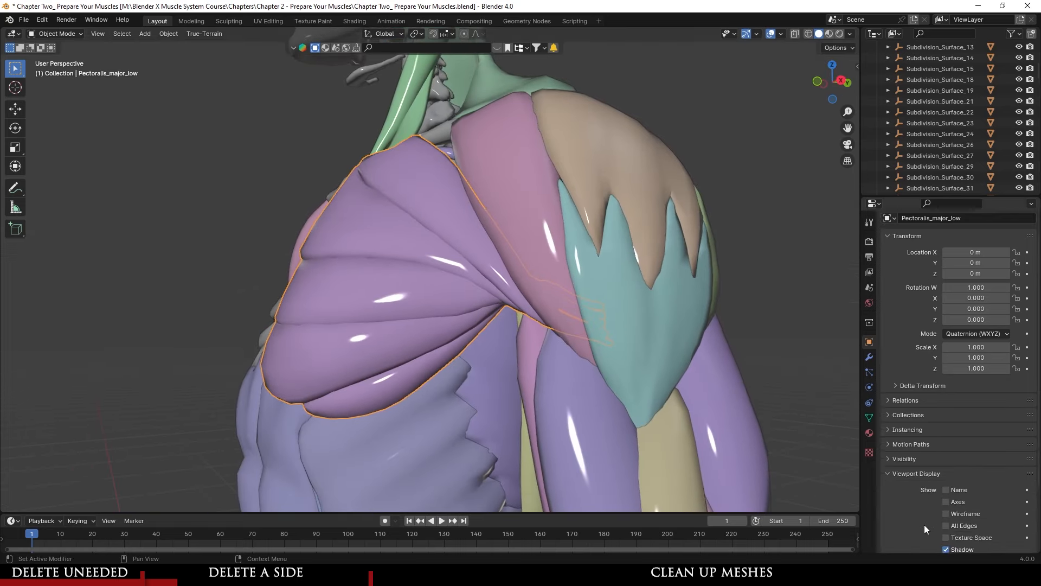
left_click(966, 497)
middle_click_drag(590, 358, 550, 350)
scroll(550, 350, "up", 2)
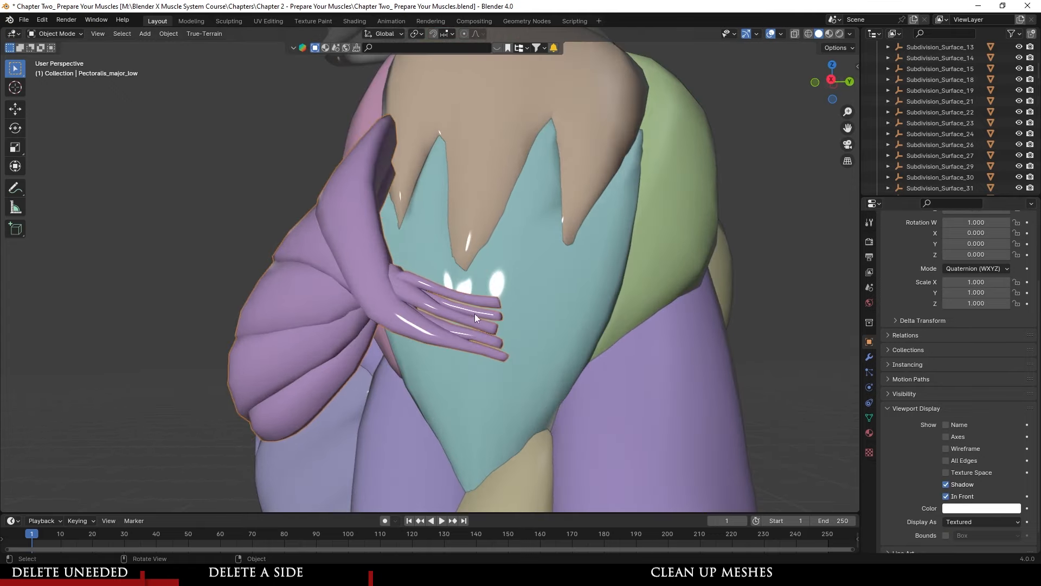
middle_click_drag(458, 348, 480, 353)
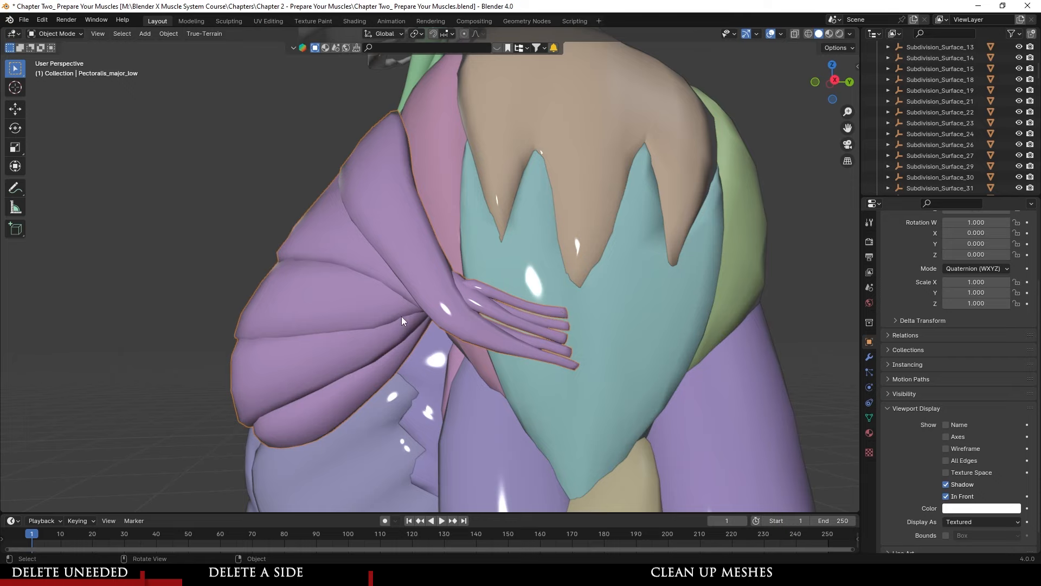
middle_click_drag(401, 317, 455, 312)
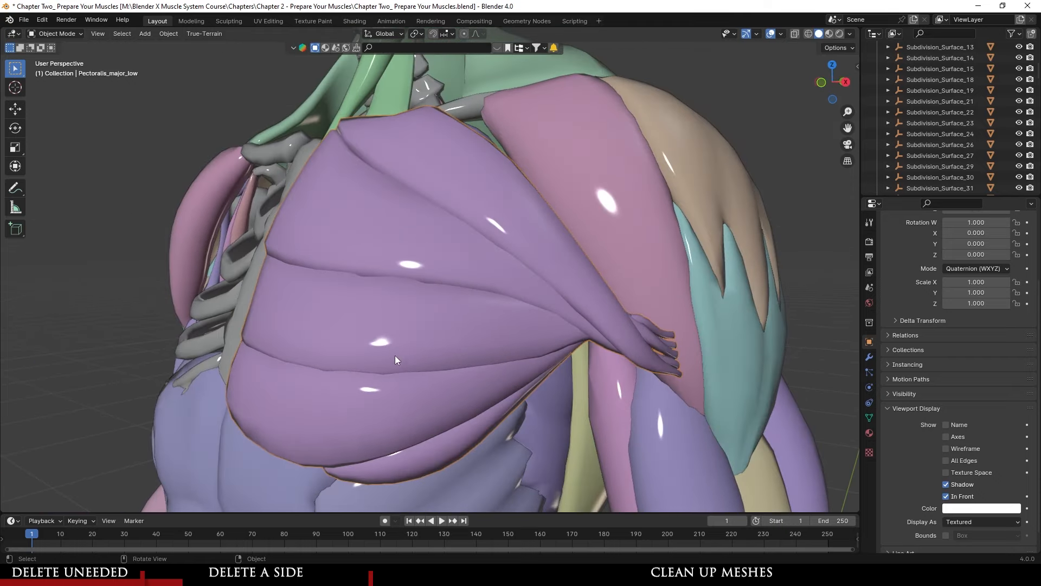
scroll(395, 356, "down", 2)
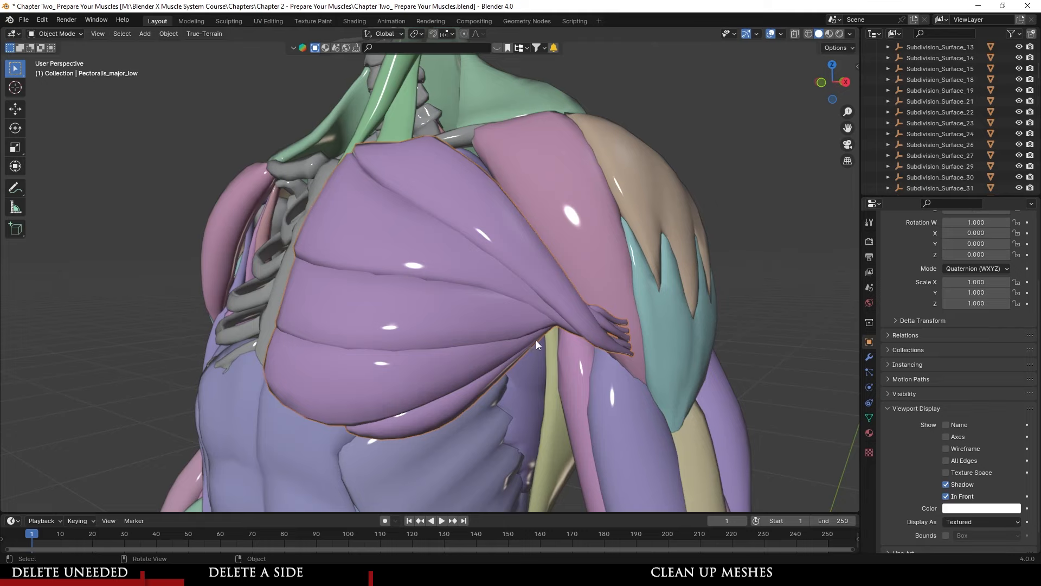
- Select Deltoid_acromial_inferior_low and examine how the deltoid parts overlap each other and the chest muscle's attachment
middle_click_drag(555, 327, 574, 199)
left_click(583, 350)
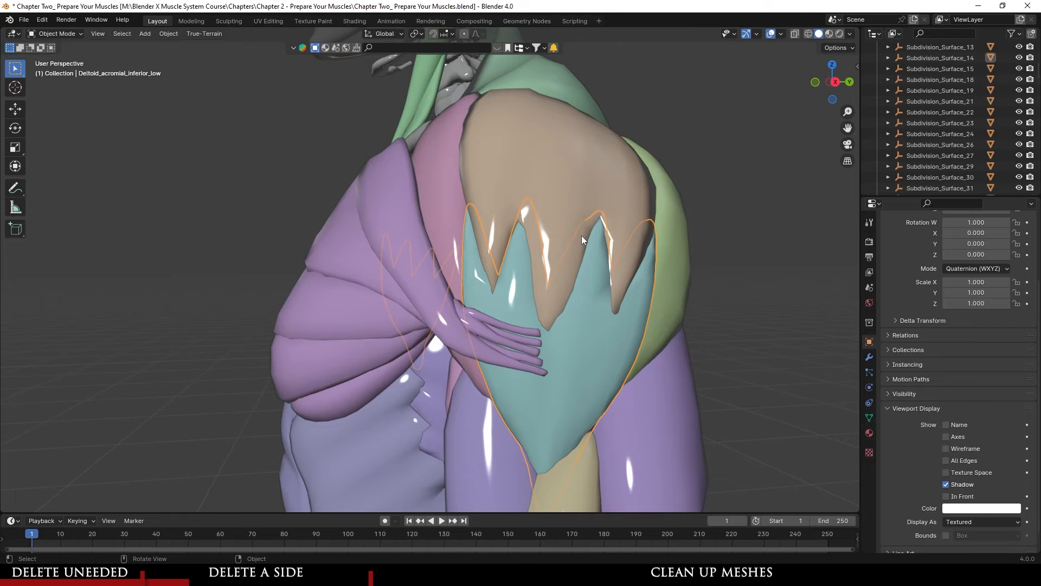
middle_click_drag(556, 272, 599, 331)
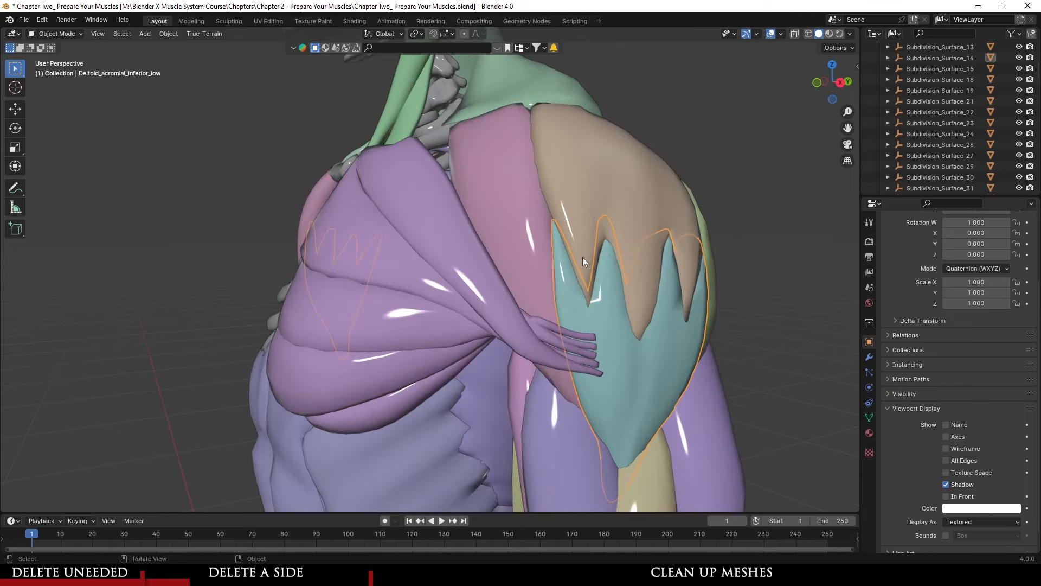
middle_click_drag(583, 257, 611, 131)
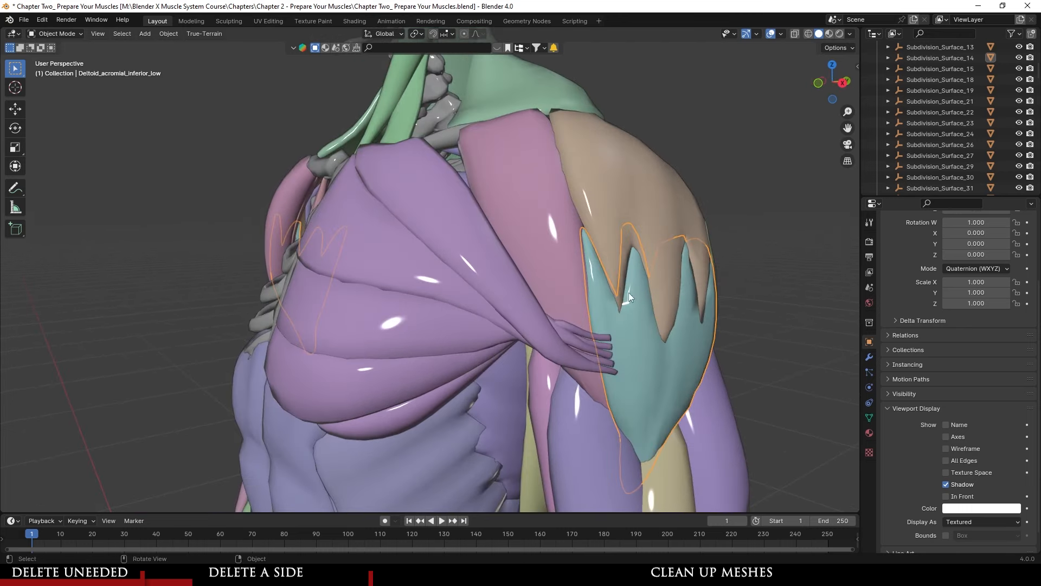
middle_click_drag(628, 292, 544, 298)
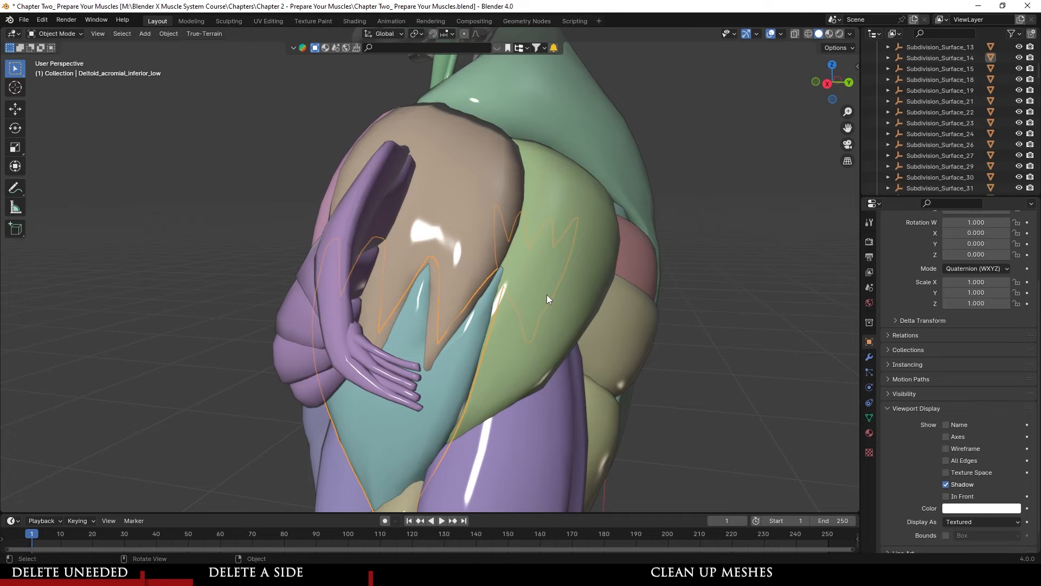
middle_click_drag(488, 287, 478, 243)
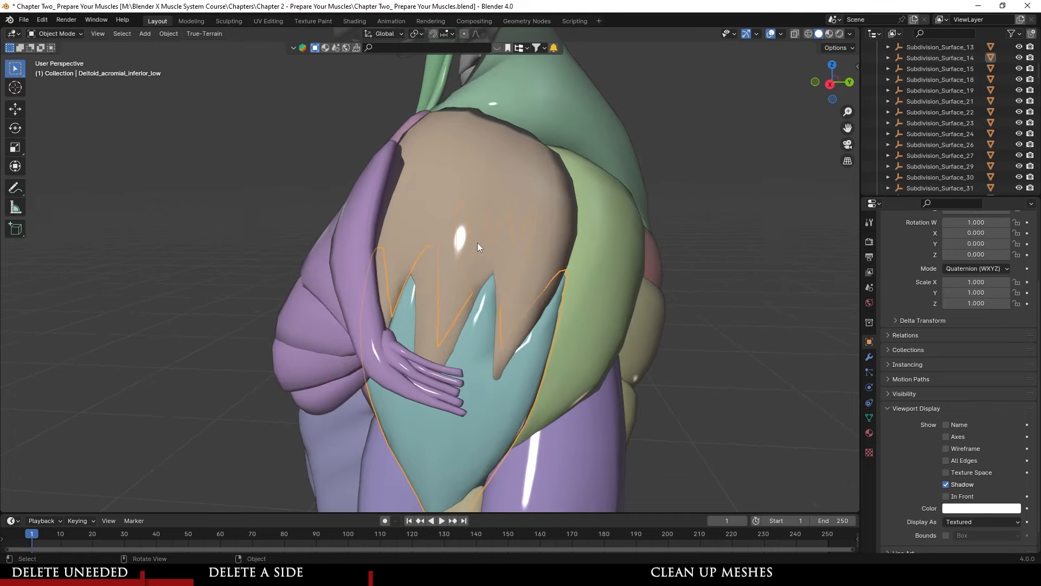
- Turn off In Front viewport display for Pectoralis_major_low
scroll(462, 369, "down", 2)
middle_click_drag(458, 328, 487, 217)
left_click(487, 218)
left_click(969, 521)
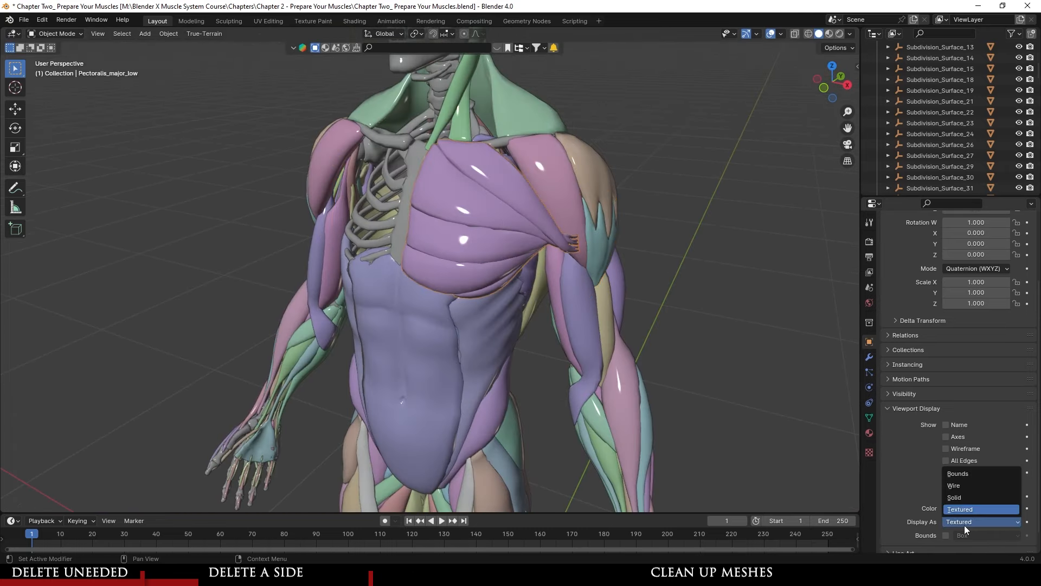
left_click(946, 496)
- Delete all linked vertices of Deltoid_clacicular_low on the character's right shoulder and return to Object Mode
scroll(595, 362, "up", 3)
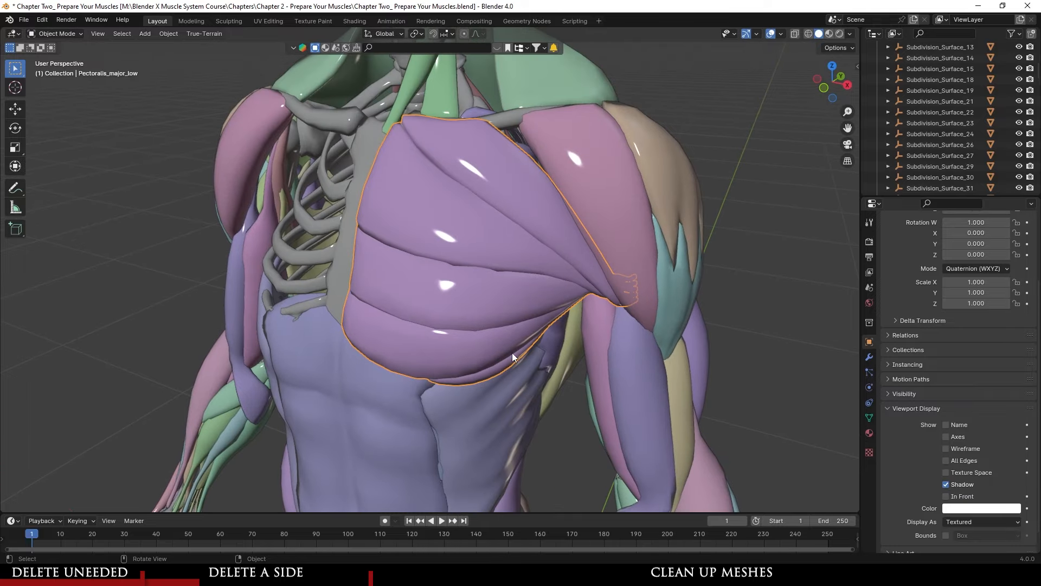
middle_click_drag(512, 353, 354, 193)
left_click(324, 192)
key("Tab")
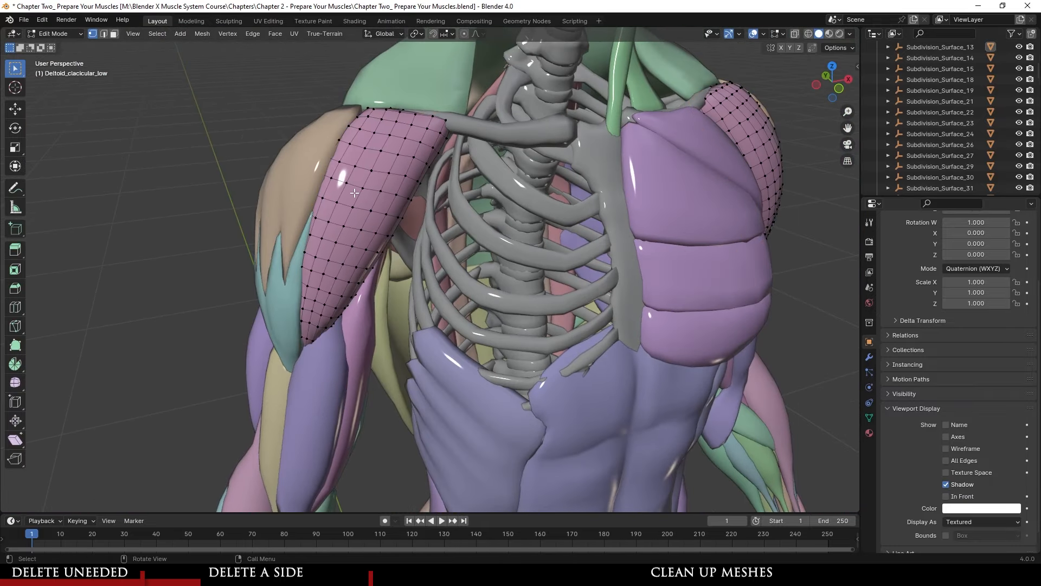
right_click(354, 193)
left_click(326, 298)
middle_click_drag(327, 298, 352, 245)
key("Tab")
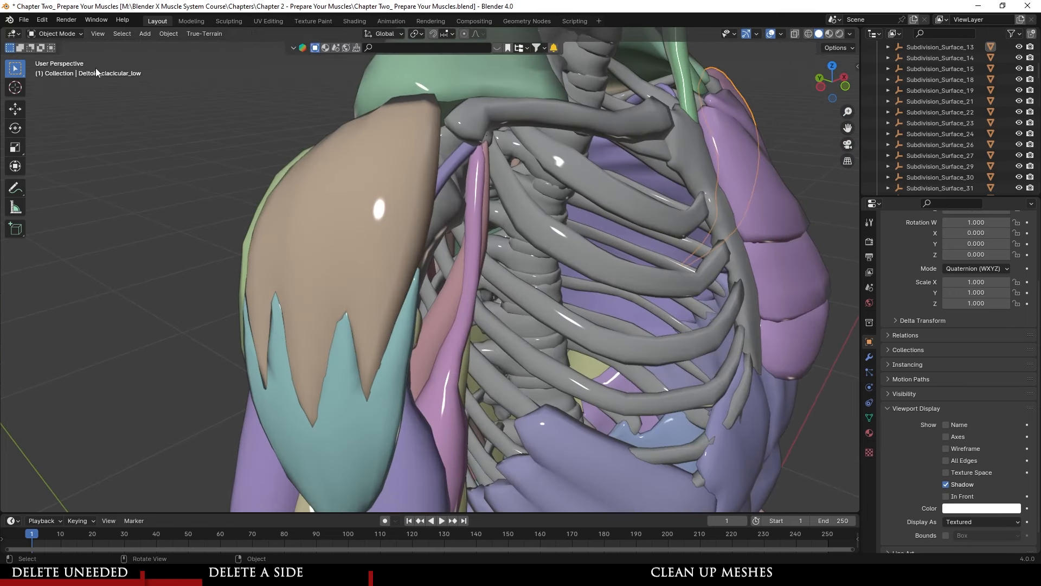
- Delete all linked vertices of Deltoid_acromial_anterior_low on the character's right shoulder
left_click(390, 279)
scroll(392, 281, "down", 2)
middle_click_drag(391, 280, 422, 212, "shift")
scroll(422, 213, "up", 2)
left_click(405, 293)
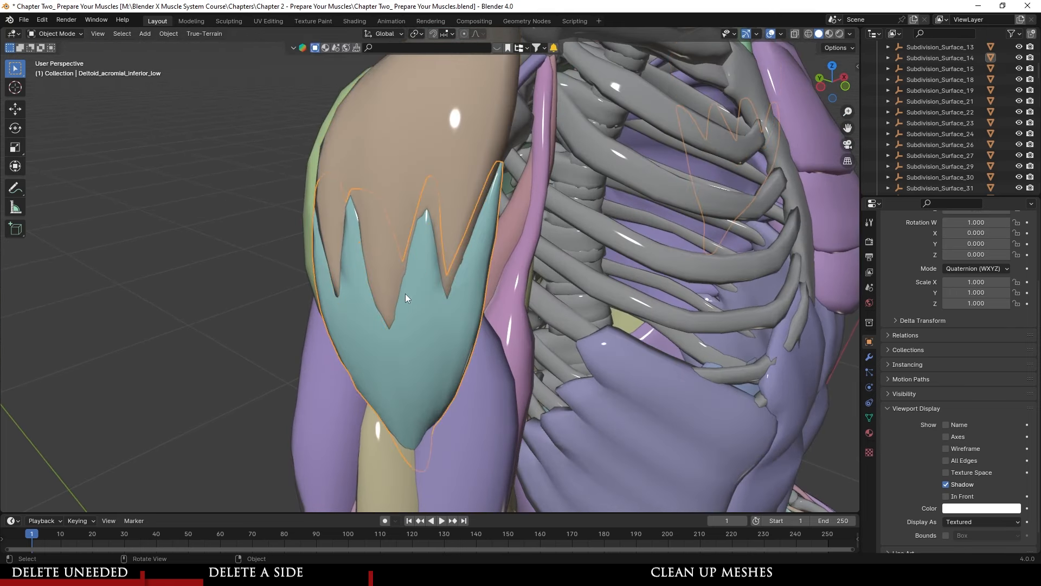
left_click(411, 154)
key("Tab")
key("ctrl+l")
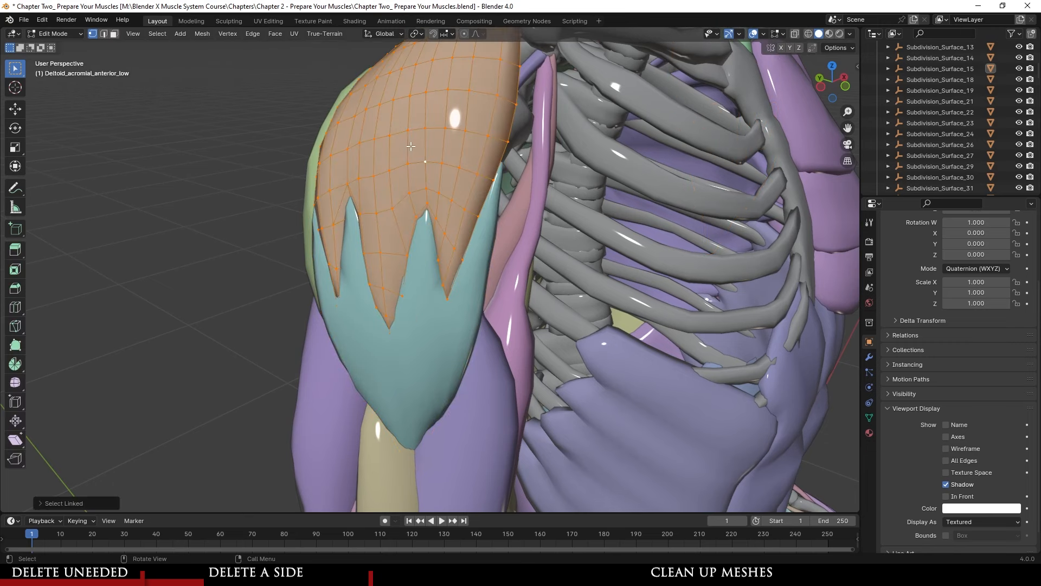
right_click(411, 146)
left_click(380, 289)
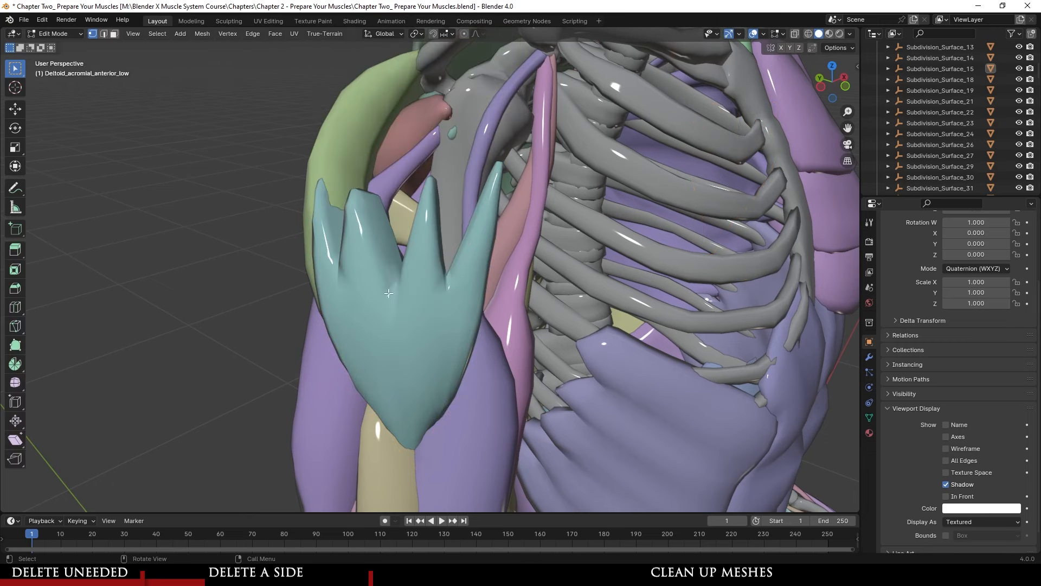
- Delete all linked vertices of Deltoid_acromial_inferior_low on the character's right shoulder and return to Object Mode
key("Tab")
left_click(401, 303)
key("Tab")
key("l")
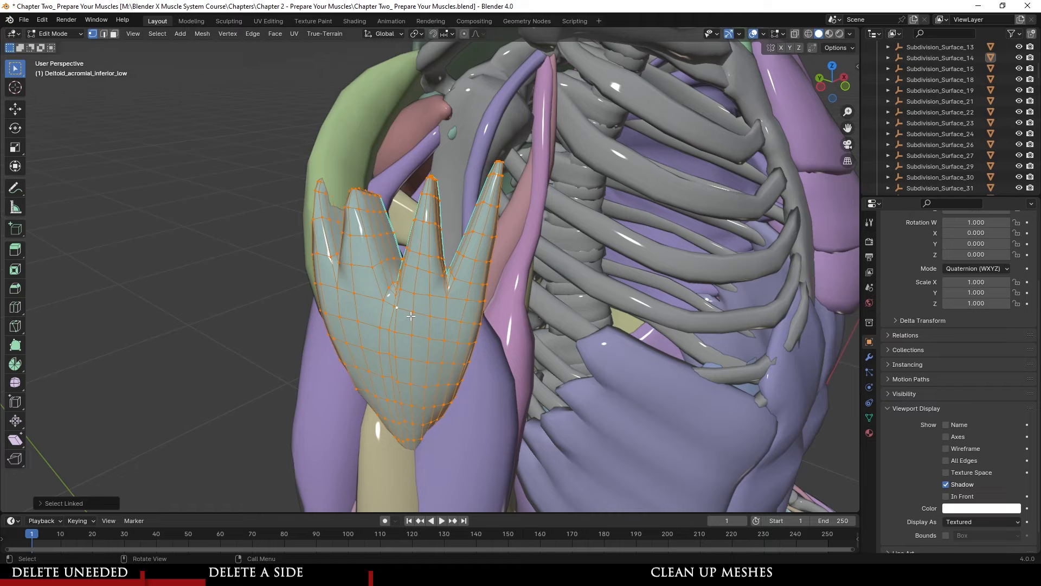
right_click(390, 318)
left_click(391, 318)
key("Tab")
- Select every object in the scene and enter Edit Mode on all meshes at once
scroll(507, 295, "down", 5)
middle_click_drag(506, 294, 571, 305)
scroll(479, 266, "up", 3)
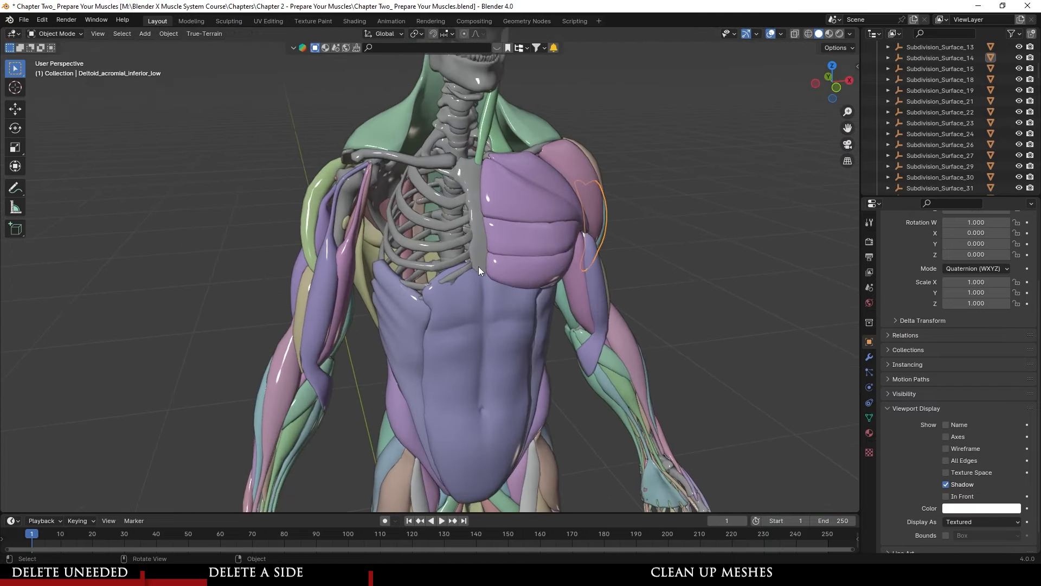
key("a")
key("Tab")
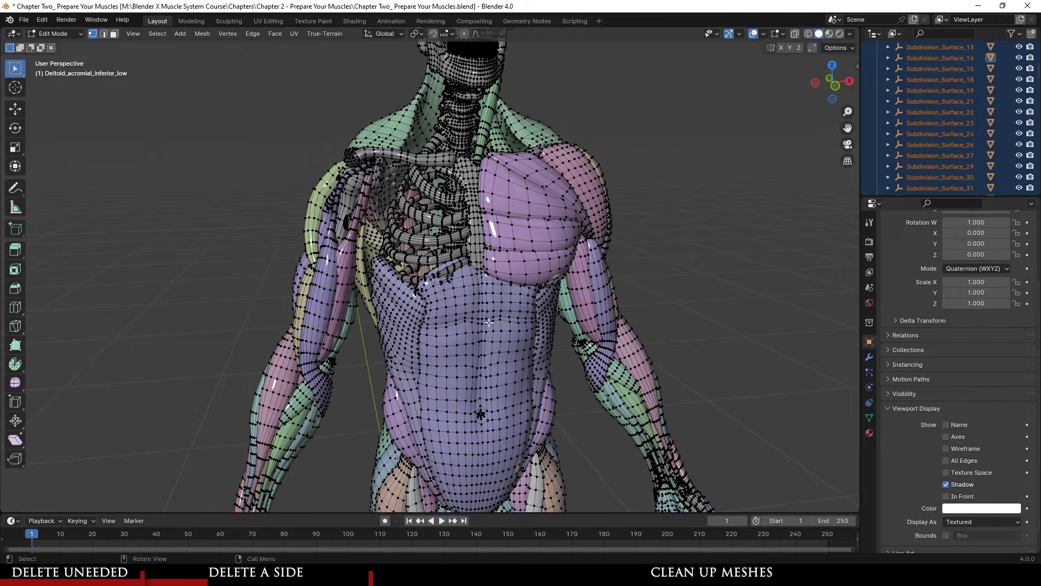
- Select the linked geometry of the biceps and neighbouring upper-arm muscles on the character's right arm
scroll(448, 341, "up", 4)
middle_click_drag(448, 341, 429, 344)
scroll(401, 348, "up", 3)
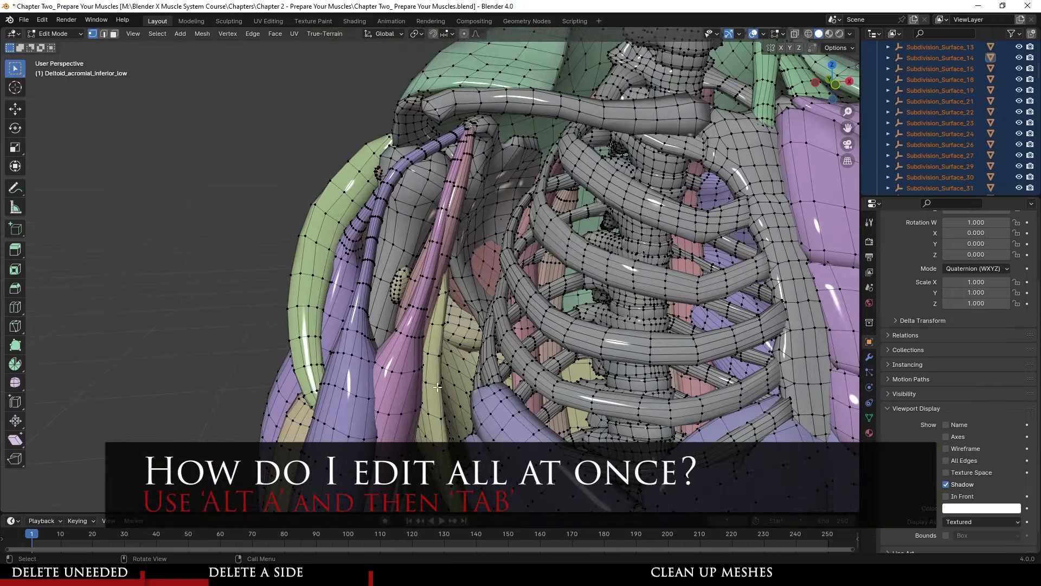
middle_click_drag(350, 420, 365, 351, "shift")
scroll(372, 358, "down", 2)
key("l")
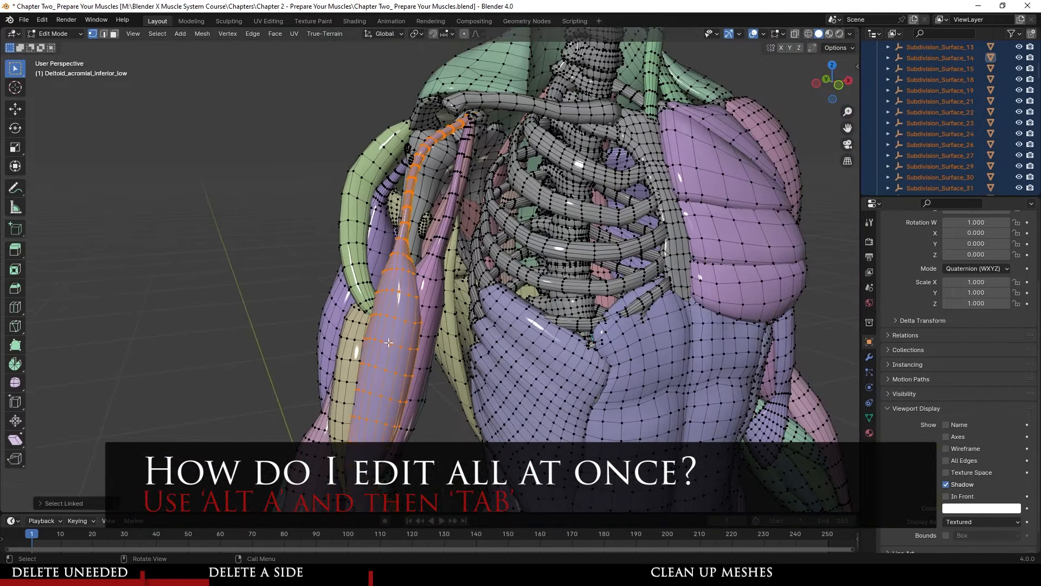
key("l")
key("l")
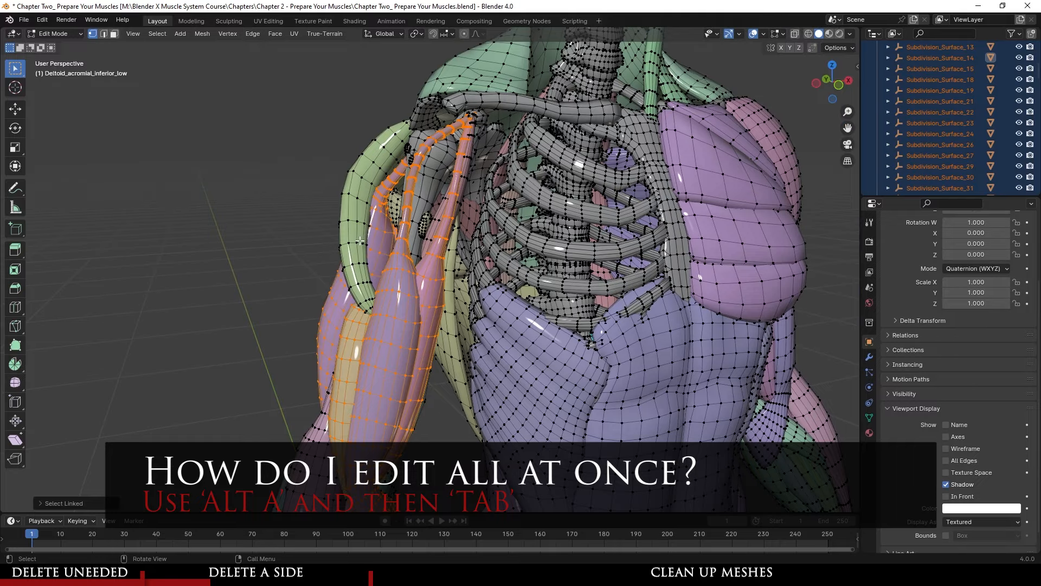
- Add the linked red and beige shoulder-blade muscles on the character's right back to the selection
middle_click_drag(327, 339, 408, 284)
scroll(407, 285, "up", 3)
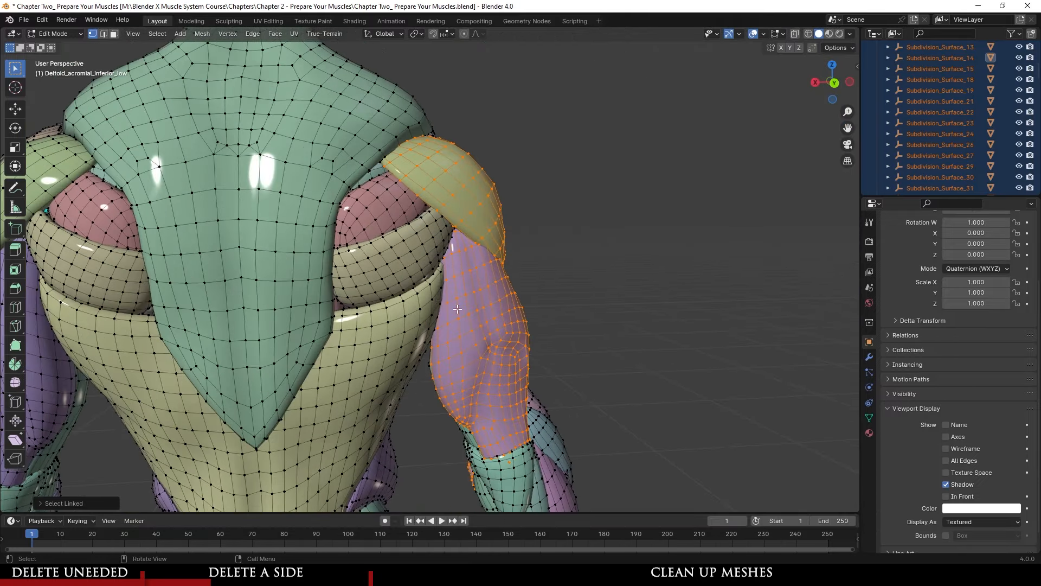
key("l")
key("l")
scroll(413, 254, "down", 3)
scroll(544, 390, "up", 1)
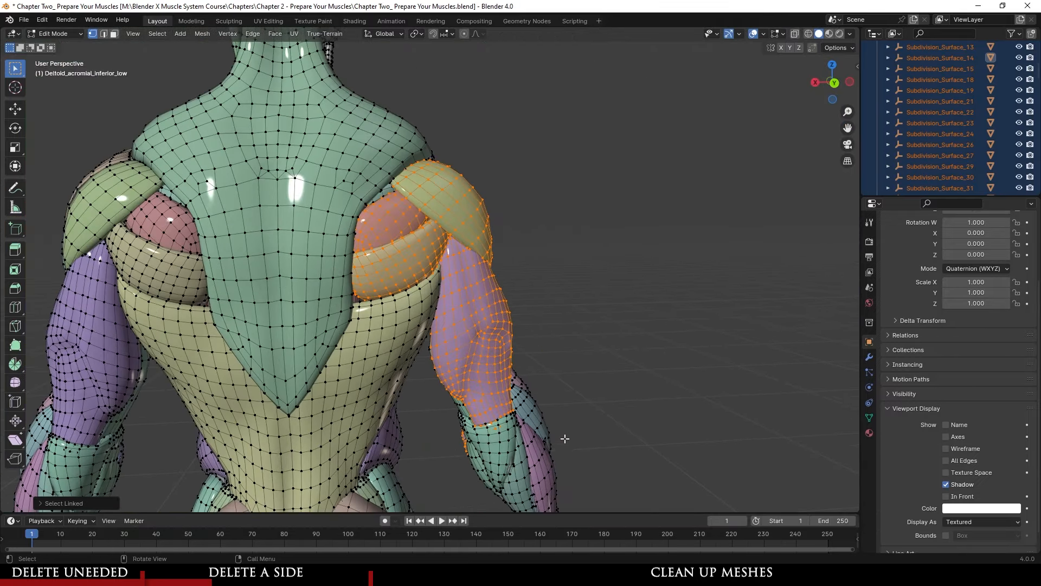
- Add the linked forearm muscles on the back of the character's right arm to the selection
middle_click_drag(565, 437, 481, 259, "shift")
scroll(481, 260, "up", 3)
key("l")
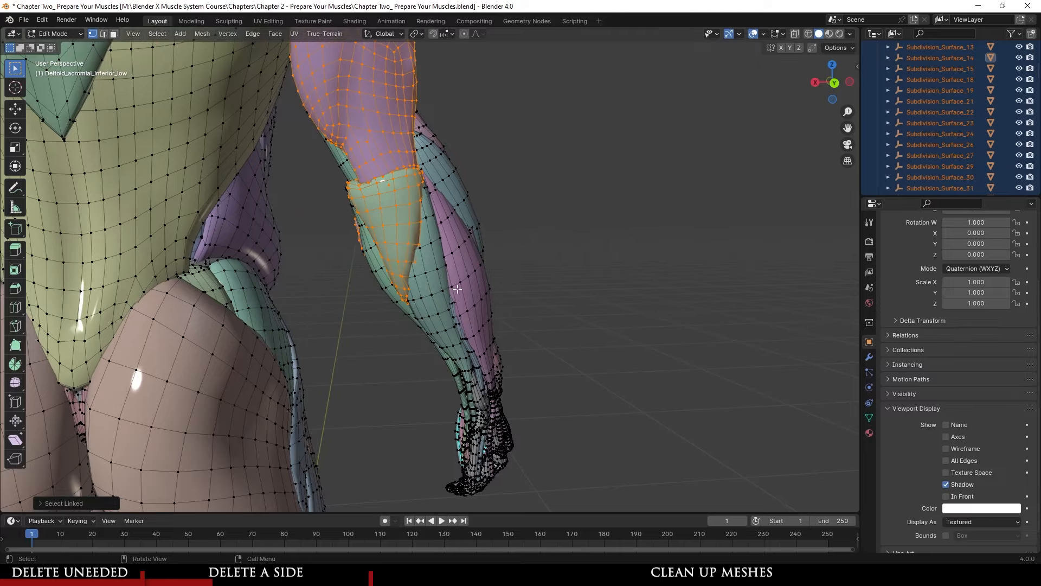
key("l")
key("l")
key("l")
key("l")
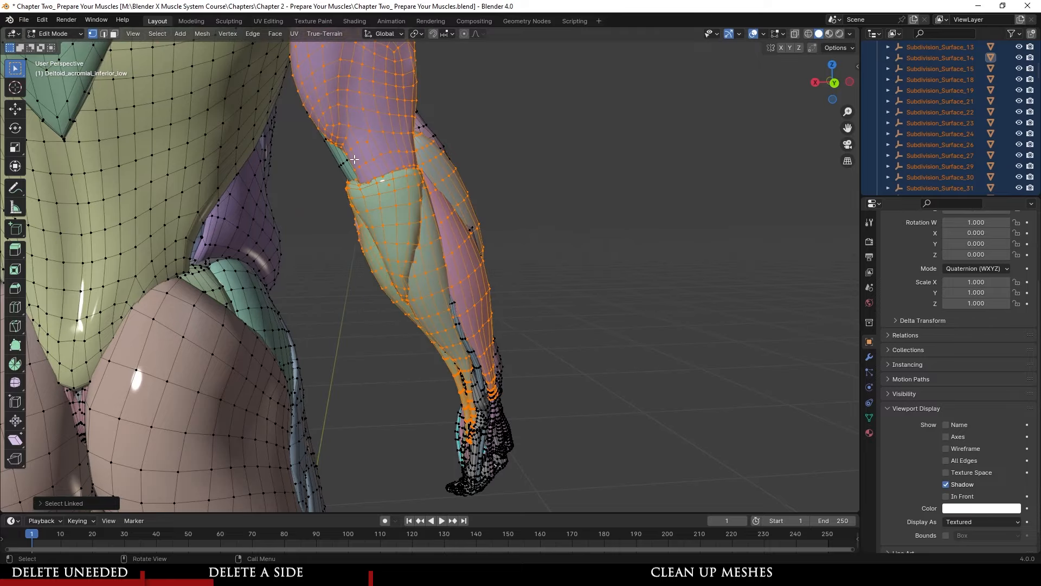
- Add the linked muscles on the front of the right forearm to the selection
left_click_drag(480, 205, 457, 212)
middle_click_drag(456, 212, 248, 235)
scroll(249, 236, "down", 2)
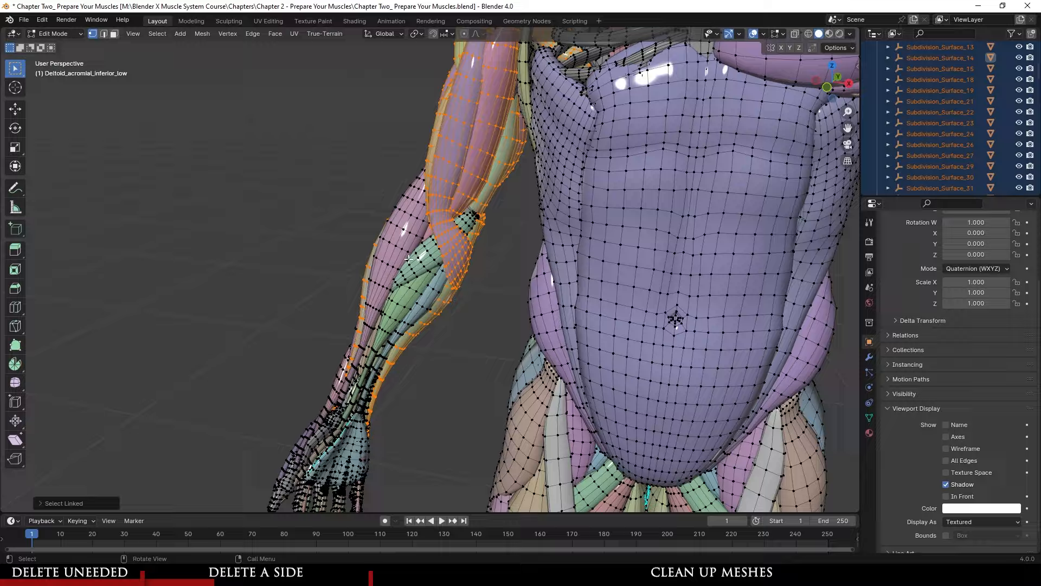
mouse_move(414, 266)
middle_mouse_down()
mouse_move(418, 192)
mouse_move(423, 270)
middle_mouse_up()
scroll(418, 191, "up", 3)
key("l")
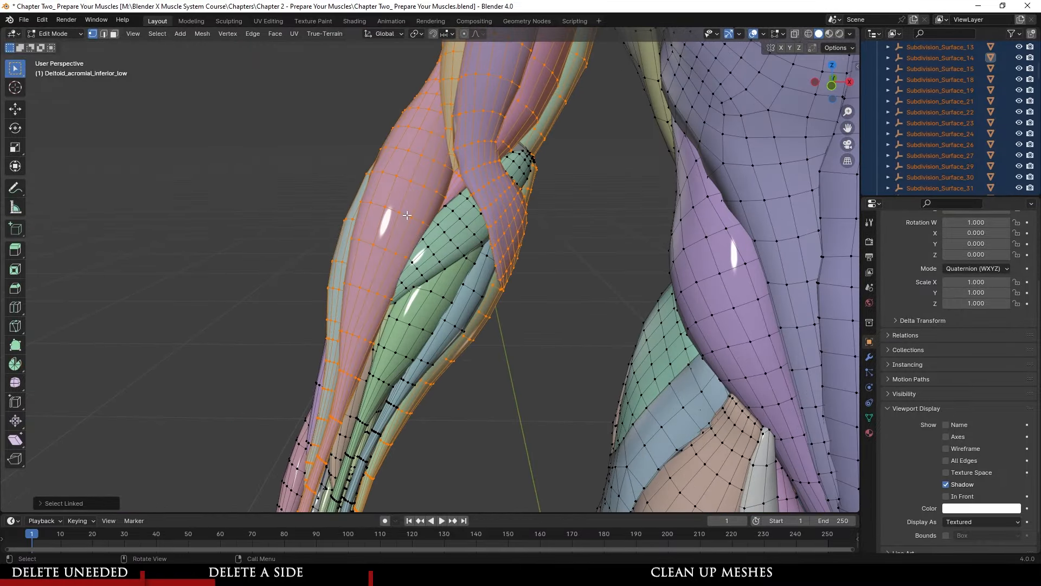
key("l")
key("l")
key("l")
- Add the linked outer forearm muscles and thumb tendons of the right arm to the selection
middle_click_drag(461, 315, 479, 257)
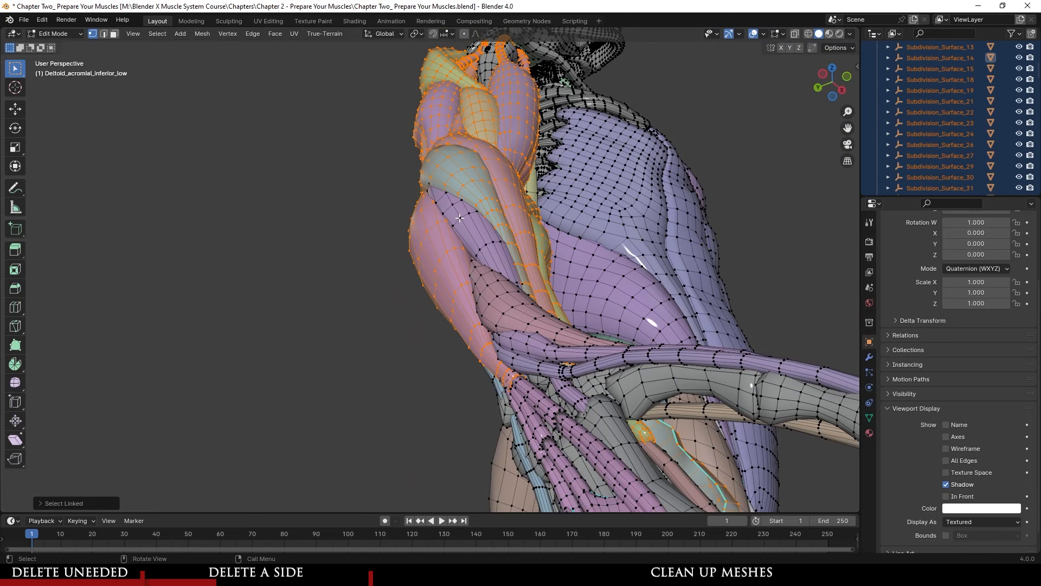
key("l")
key("l")
key("l")
key("l")
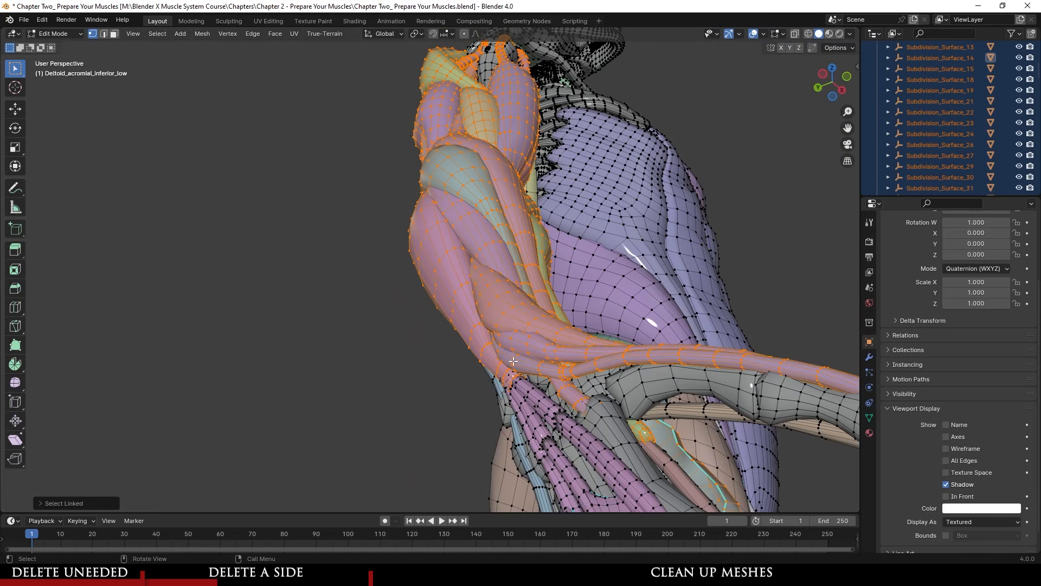
- Add the blue outer wrist muscle and its tendon to the selection and delete all selected right-arm and shoulder vertices
middle_click_drag(501, 329, 619, 375)
middle_click_drag(564, 405, 461, 243, "shift")
scroll(462, 243, "up", 3)
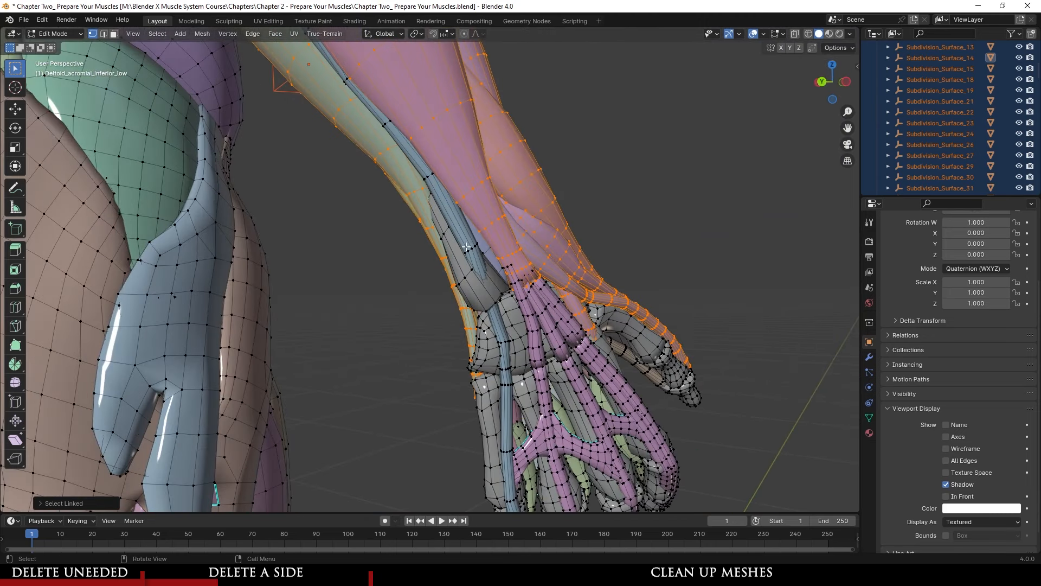
key("l")
key("l")
scroll(472, 277, "down", 2)
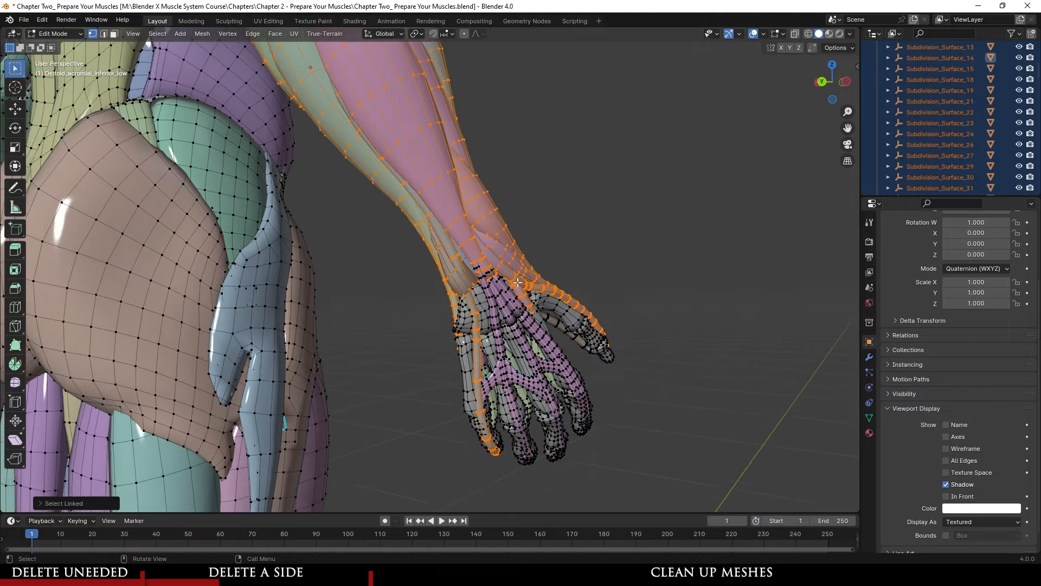
middle_click_drag(515, 287, 518, 248)
right_click(518, 248)
left_click(488, 292)
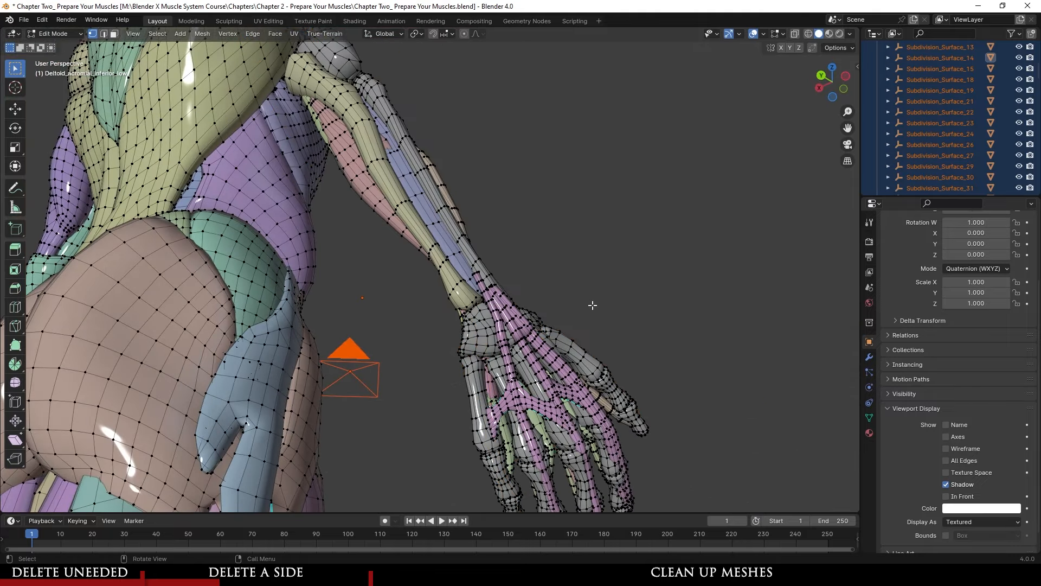
- Select the linked purple tendons on the back of the right hand, undoing the stray selection of the forearm bone
middle_click_drag(488, 292, 542, 302)
key("l")
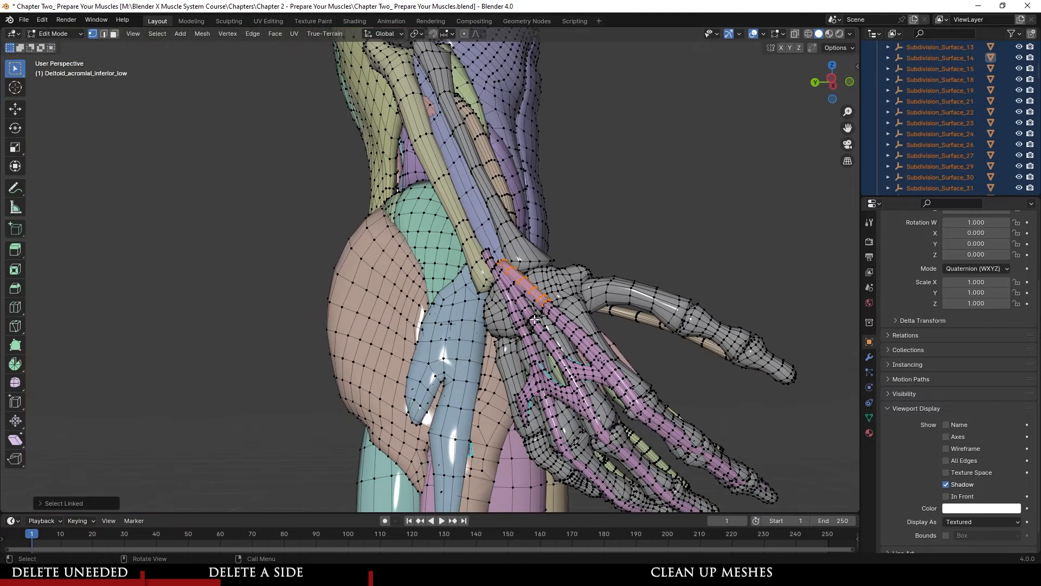
key("l")
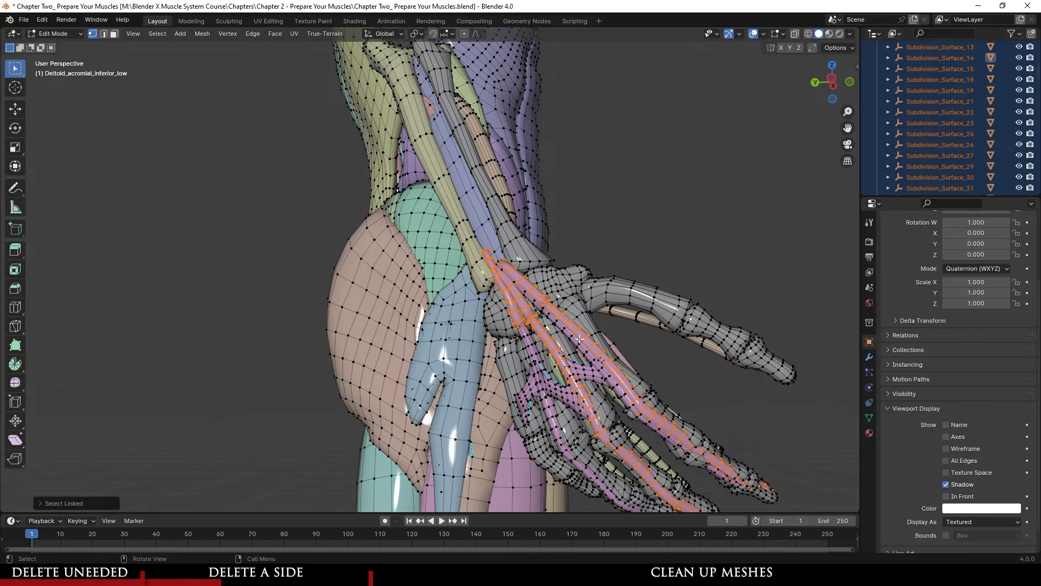
middle_click_drag(575, 338, 588, 303)
key("l")
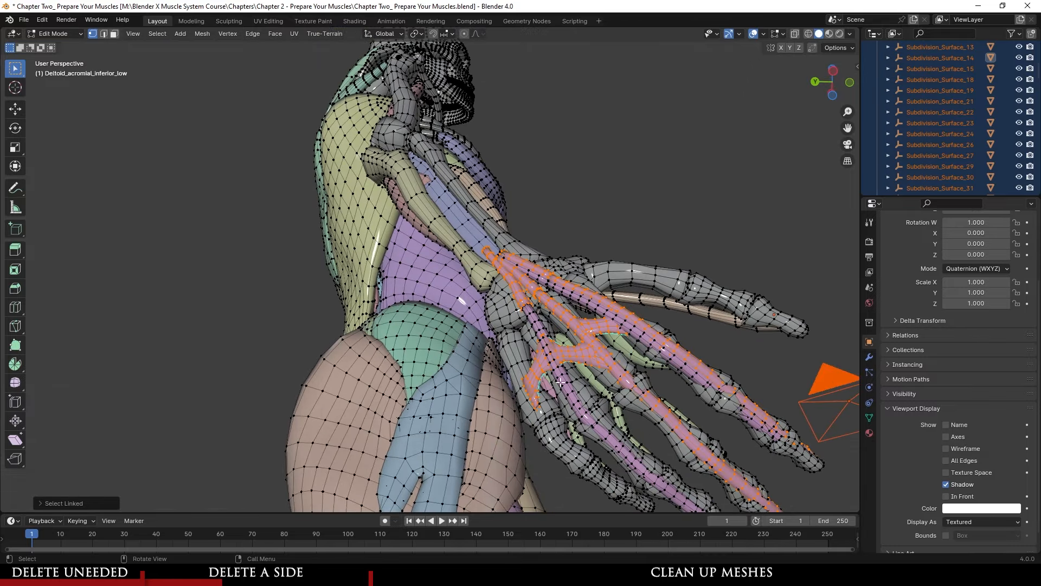
key("l")
middle_click_drag(607, 380, 497, 261)
key("l")
scroll(496, 262, "down", 1)
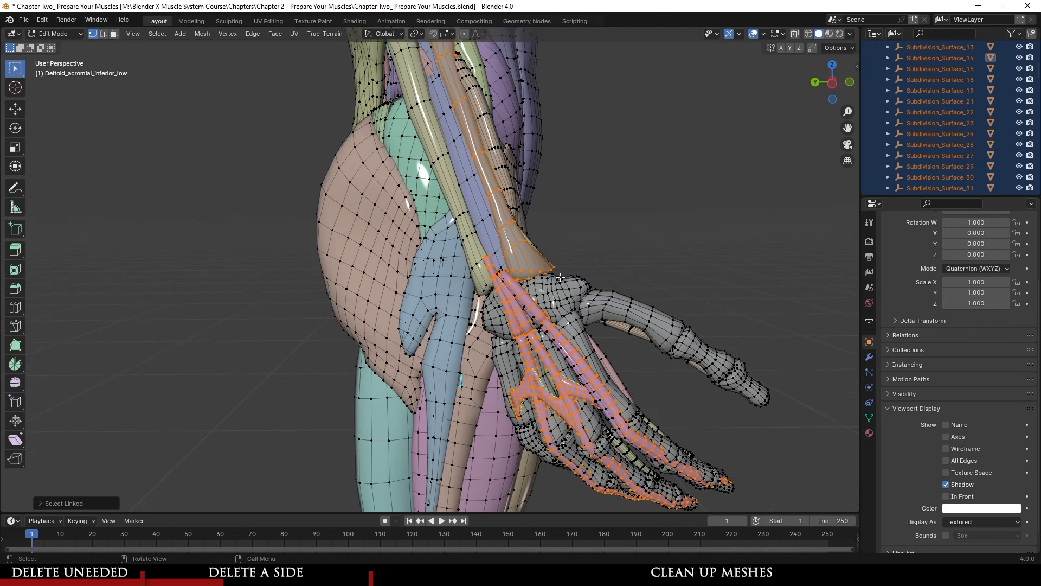
key("ctrl+z")
- Add the linked outer muscles of the remaining right forearm layer to the selection and delete them with the hand-back tendons
scroll(490, 218, "up", 2)
middle_click_drag(491, 206, 471, 256, "shift")
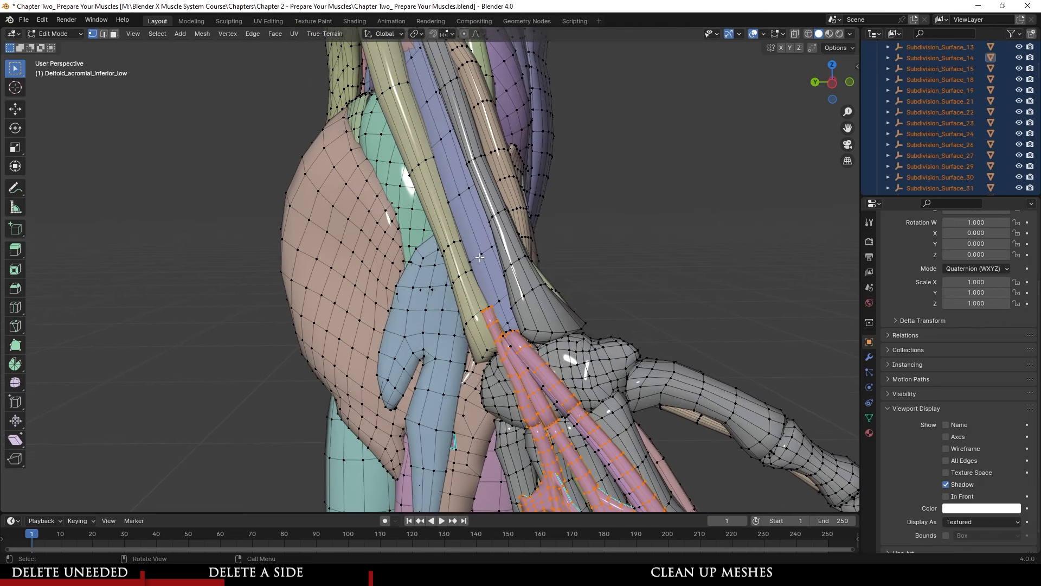
key("l")
key("l")
middle_click_drag(468, 298, 454, 206)
key("l")
key("l")
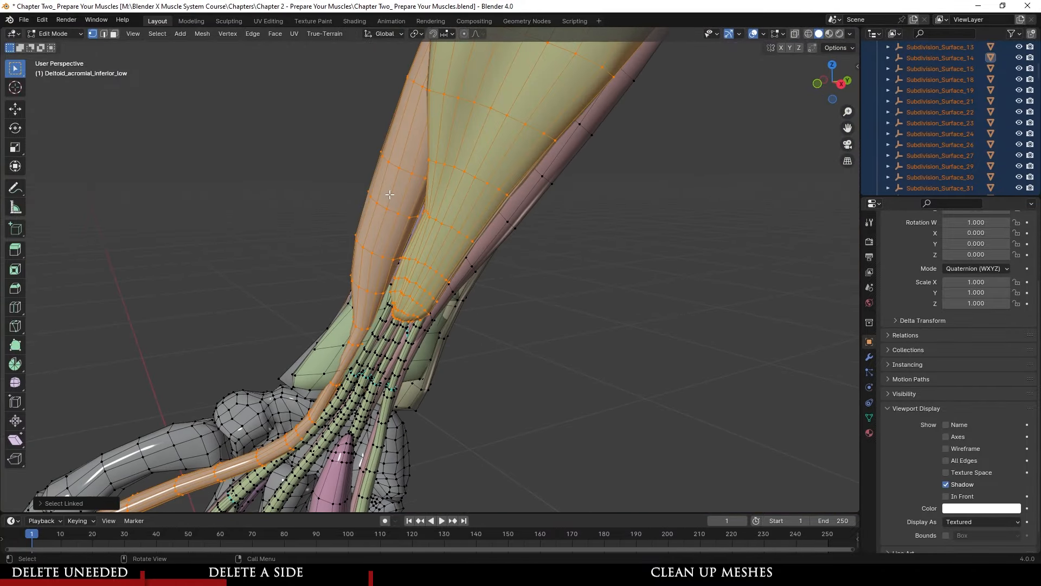
middle_click_drag(391, 195, 404, 277)
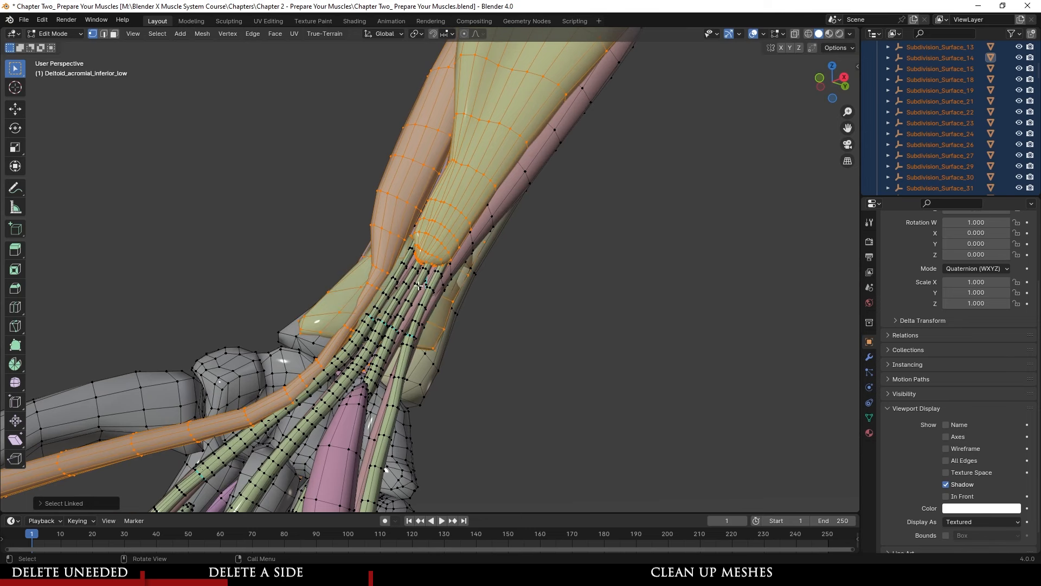
right_click(458, 267)
left_click(444, 296)
- Select the first green palm muscle and the linked middle finger tendons on the underside of the right hand
middle_click_drag(478, 304, 467, 314)
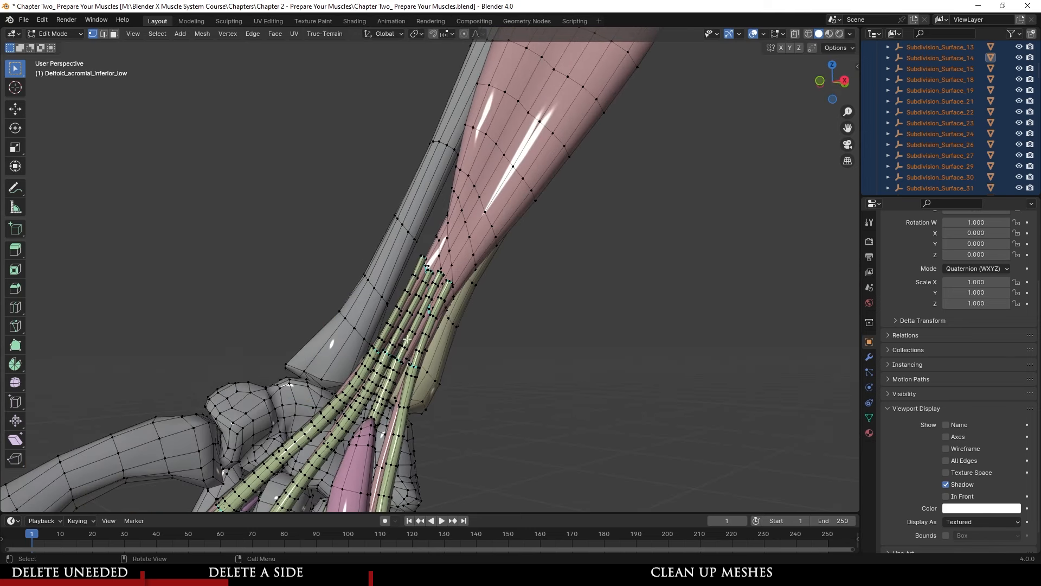
middle_click_drag(407, 338, 328, 321)
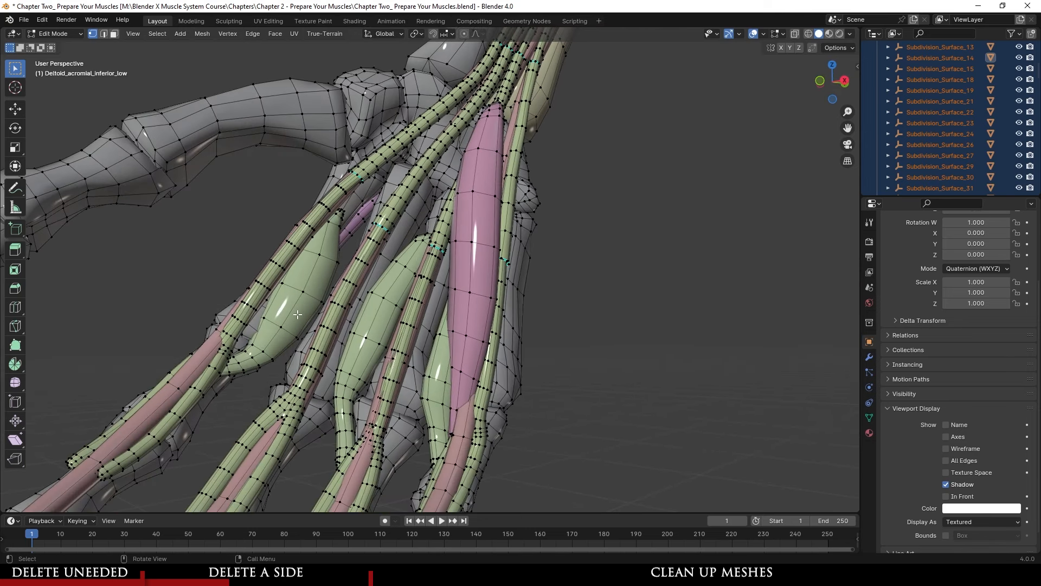
key("l")
key("l")
middle_click_drag(296, 405, 365, 349)
key("l")
key("l")
scroll(432, 254, "up", 3)
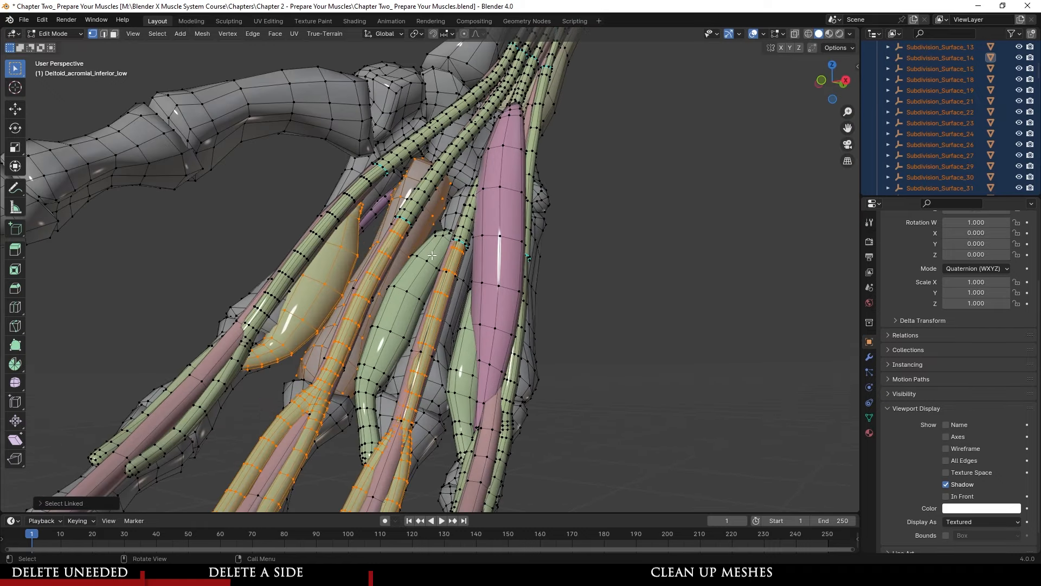
- Add the long pink palm muscle and the linked green muscles between the finger tendons to the selection
middle_click_drag(432, 255, 540, 299)
key("l")
key("l")
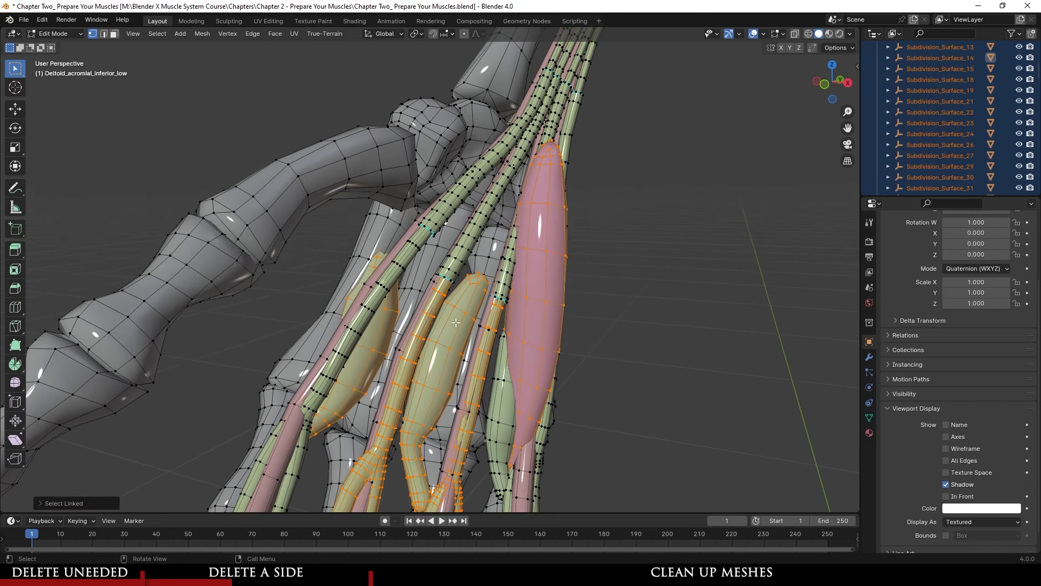
middle_click_drag(456, 323, 454, 309)
key("l")
key("l")
- Add the linked little-finger tendon and the pink tendons running along the right hand's fingers to the selection
middle_click_drag(543, 376, 488, 371)
key("l")
key("l")
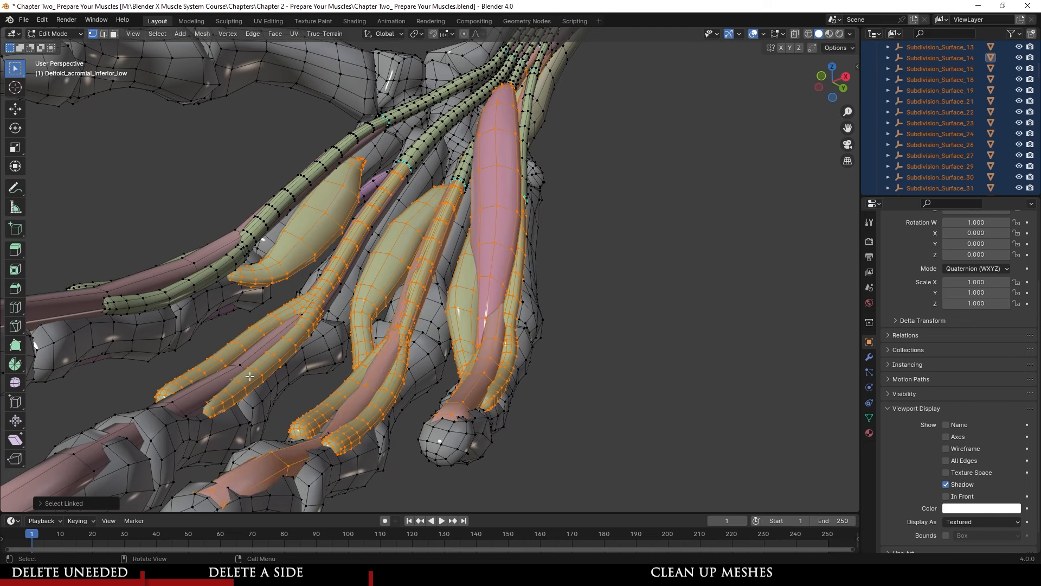
key("l")
key("l")
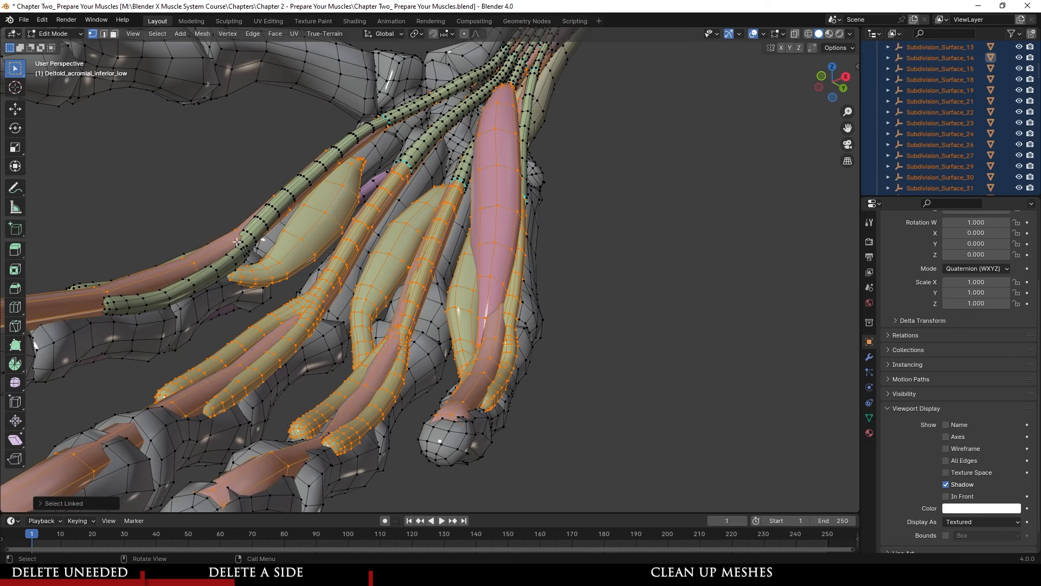
- Add the linked green tendons crossing the right wrist to the selection and delete them together with the selected palm and finger muscles
middle_click_drag(243, 245, 304, 222)
scroll(322, 214, "up", 3)
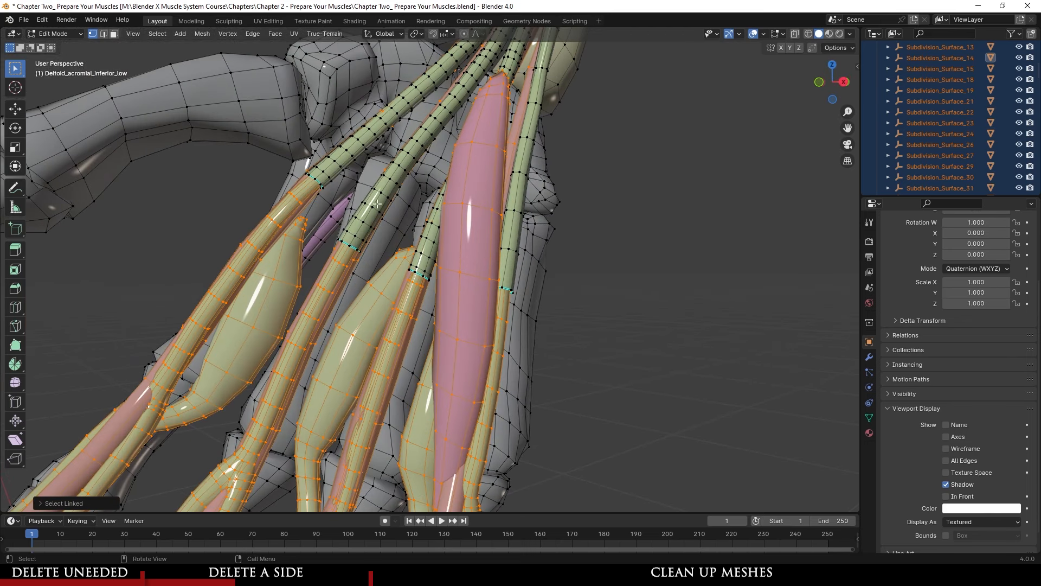
key("l")
key("l")
key("l")
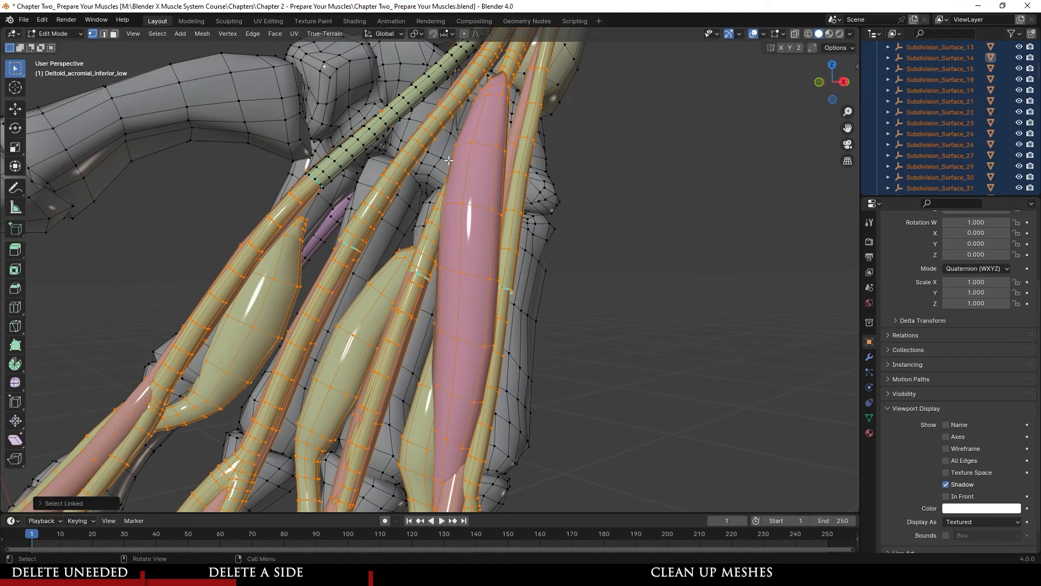
right_click(365, 141)
left_click(337, 301)
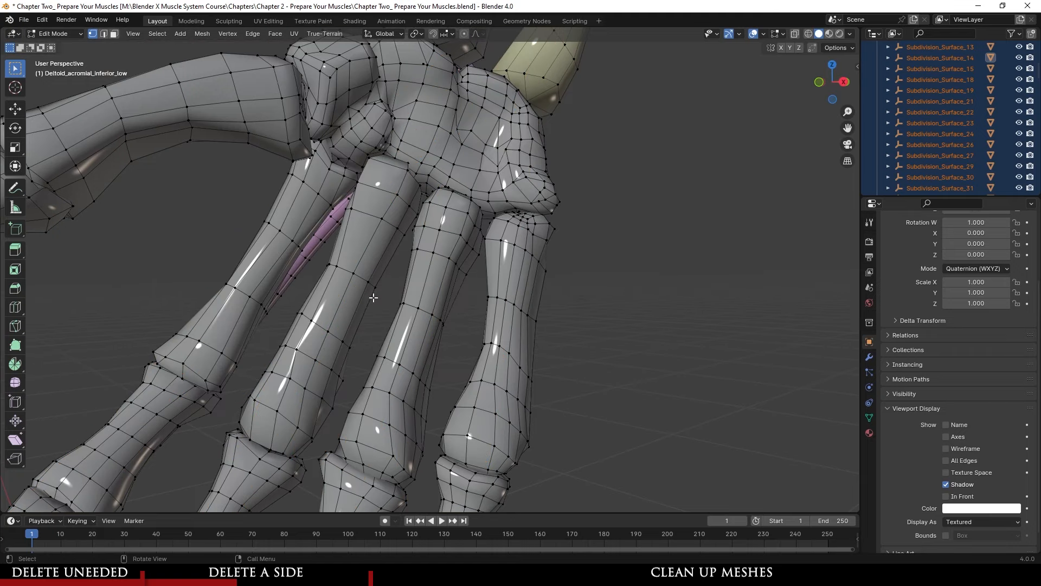
- Delete the linked pink tendon running along the right index finger and the short pink tendon piece at the wrist
middle_click_drag(371, 298, 542, 266)
key("l")
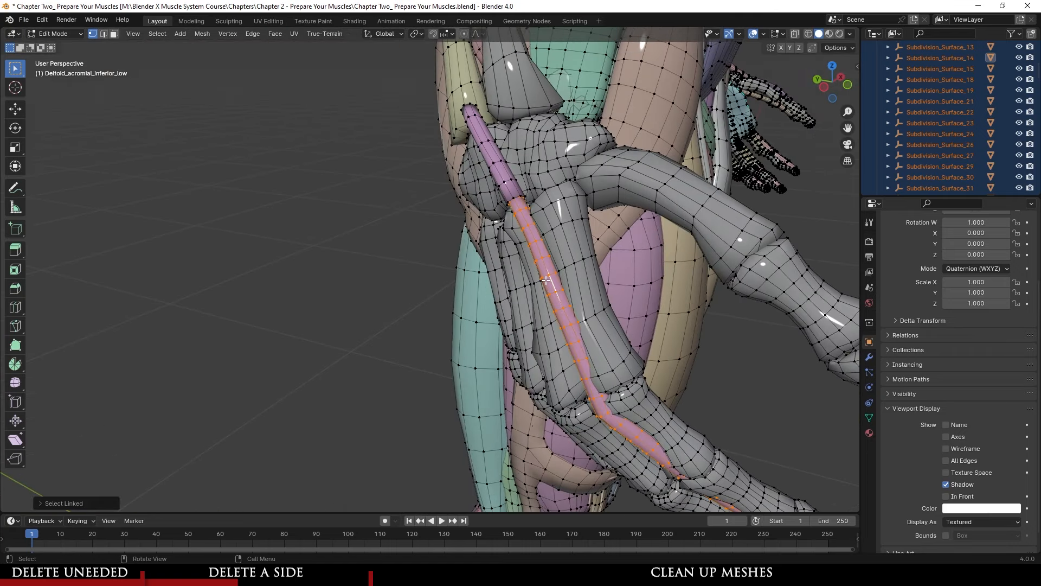
right_click(544, 279)
left_click(530, 294)
key("l")
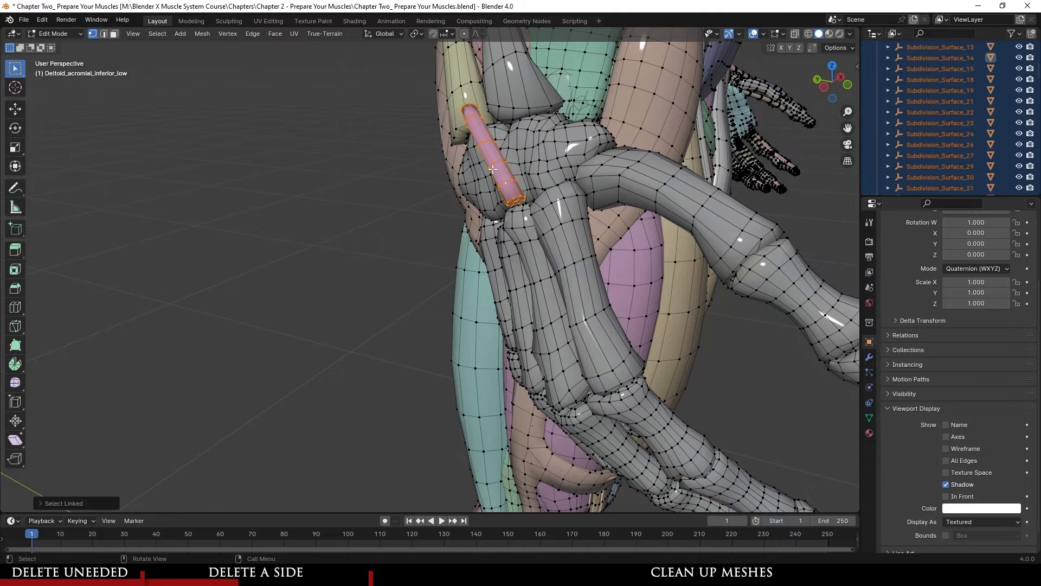
right_click(459, 258)
left_click(457, 295)
- Select the four short green tendon pieces above the right wrist with the linked pink forearm muscle and delete them
middle_click_drag(457, 296, 616, 356)
middle_click_drag(369, 287, 463, 315)
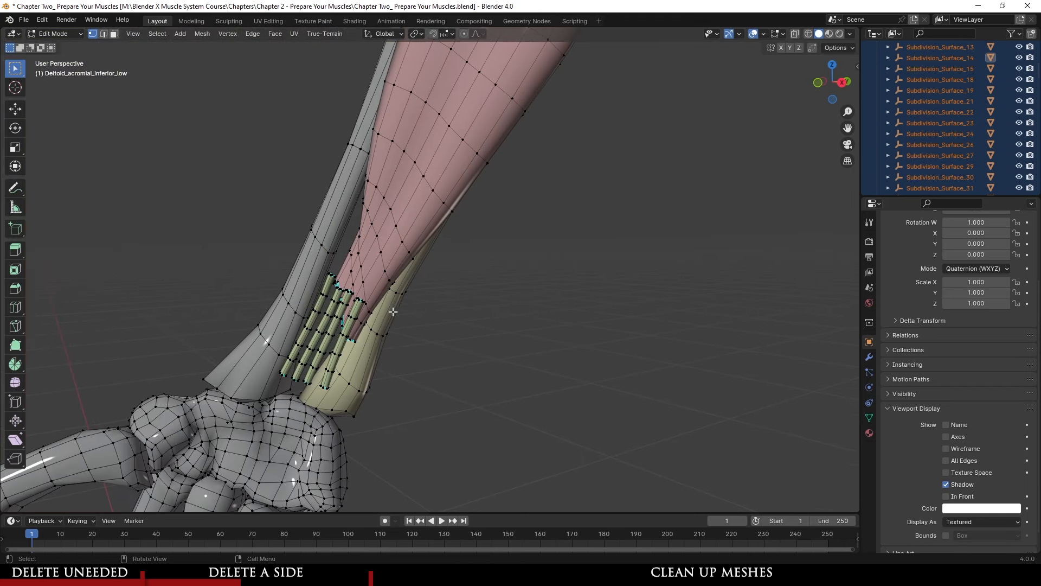
middle_click_drag(330, 332, 412, 288, "shift")
scroll(413, 288, "up", 4)
key("l")
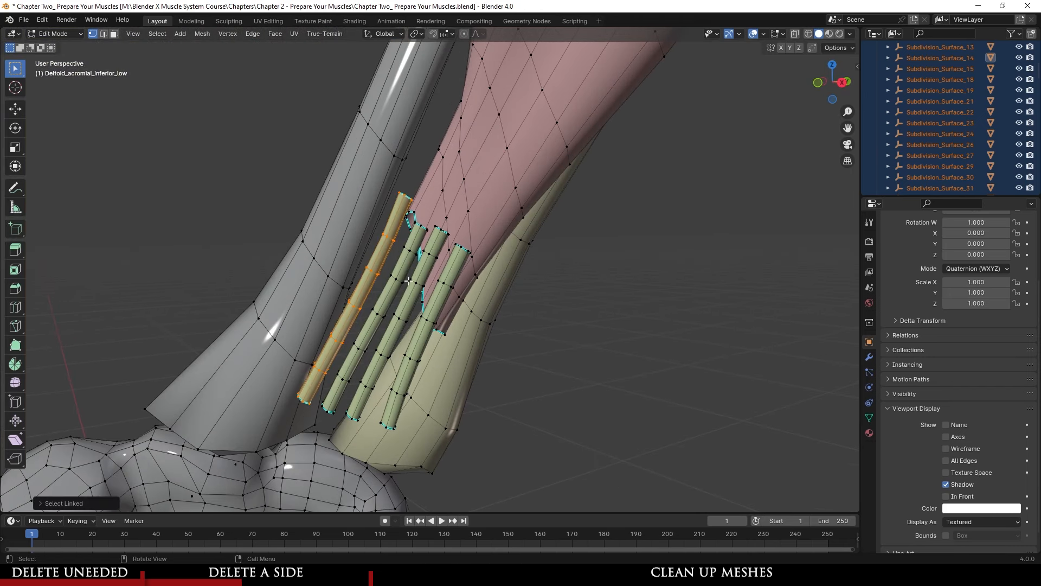
key("l")
key("l")
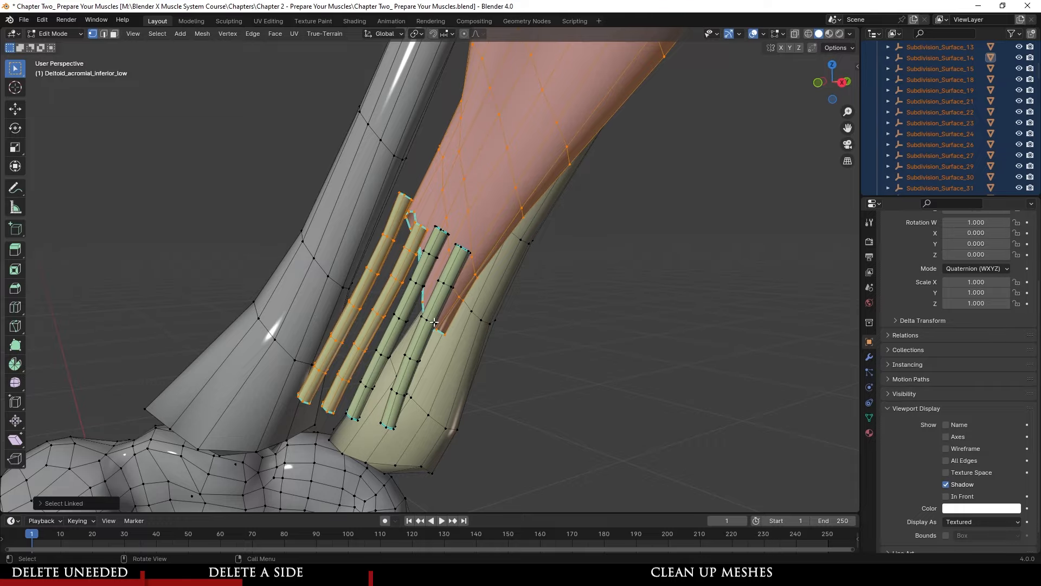
key("l")
key("l")
right_click(397, 326)
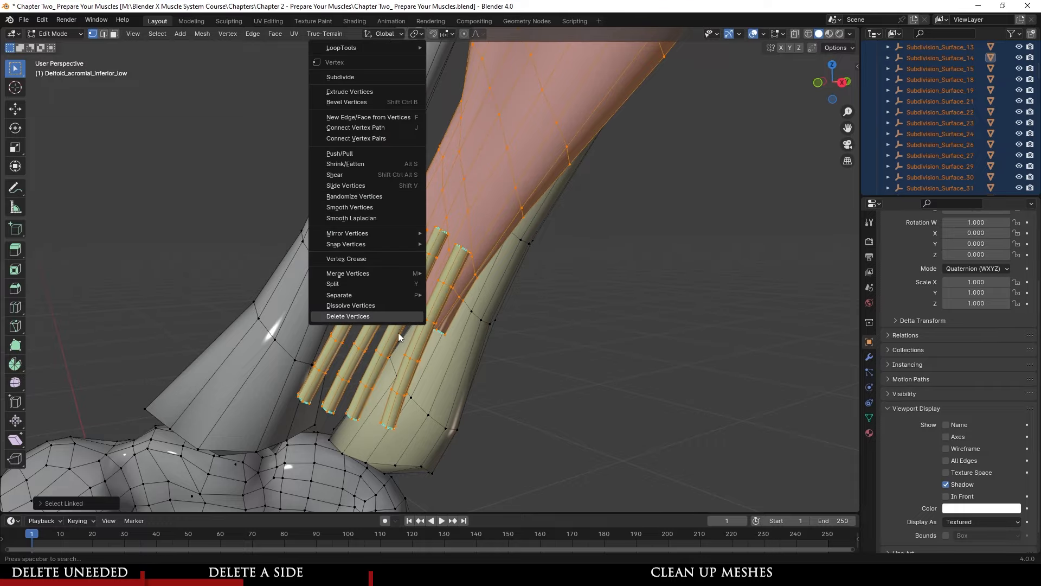
left_click(397, 320)
- Return to Object Mode and select the Arms1_low object at the right forearm bones
scroll(469, 341, "down", 11)
middle_click_drag(488, 306, 497, 369)
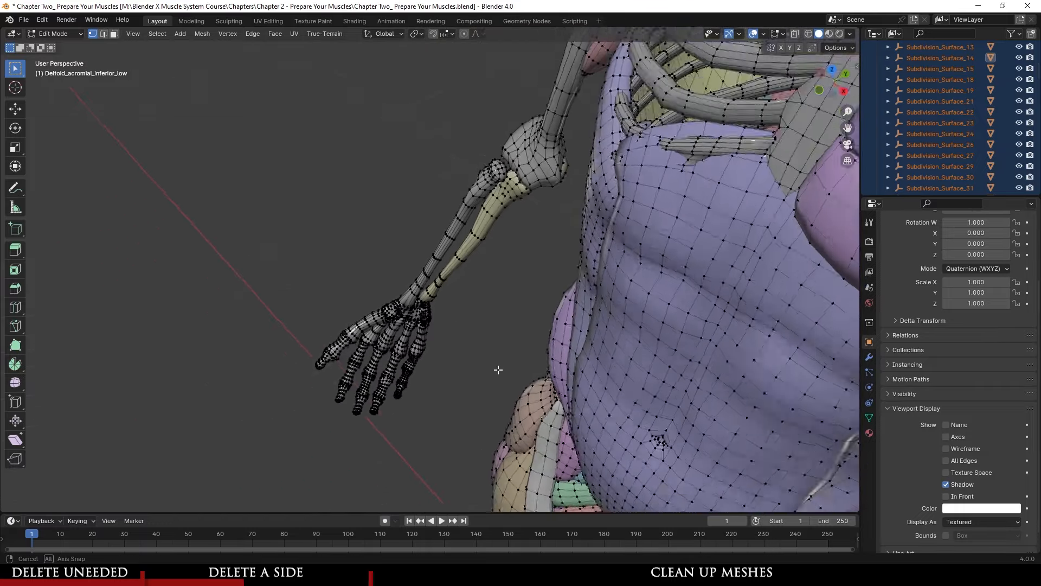
scroll(542, 225, "up", 3)
middle_click_drag(507, 223, 544, 136)
scroll(543, 143, "up", 3)
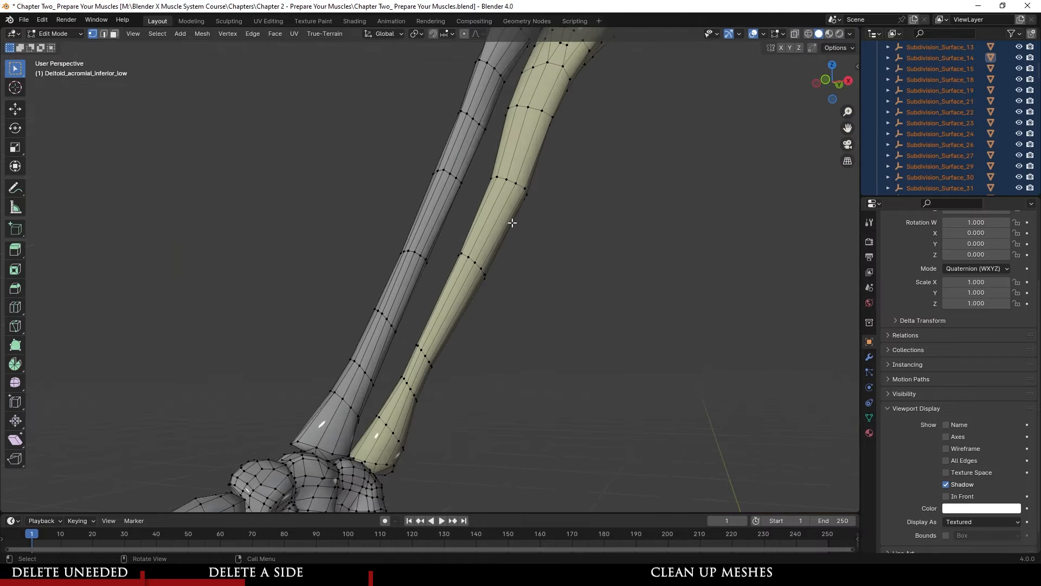
key("Tab")
scroll(488, 212, "down", 5)
scroll(398, 301, "up", 2)
middle_click_drag(506, 233, 669, 270, "shift")
left_click(483, 190)
- Try moving the Arms1_low bones away from the skeleton, and undo the move
scroll(488, 197, "down", 4)
middle_click_drag(547, 263, 494, 275)
scroll(494, 276, "up", 2)
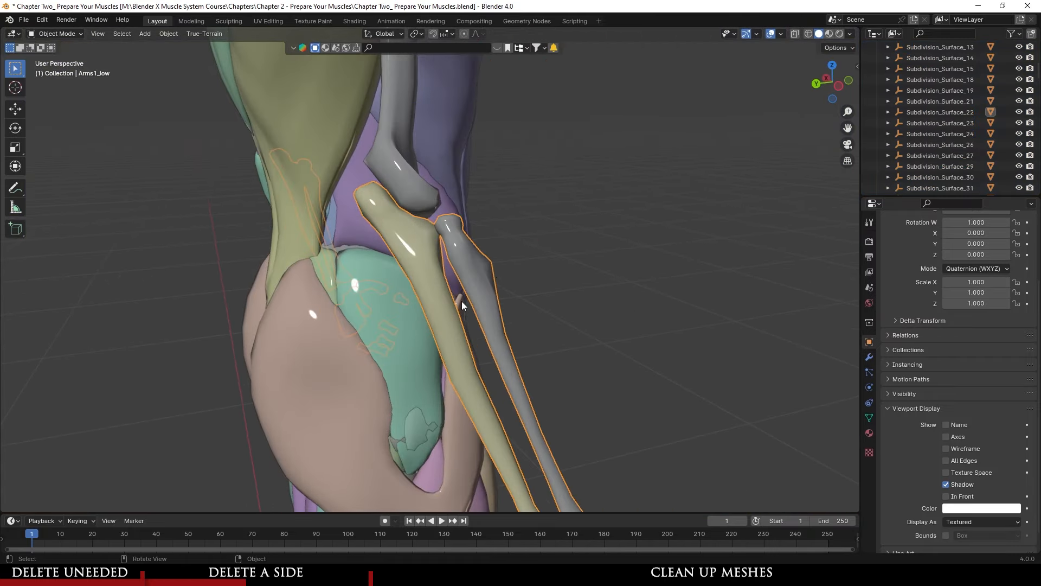
key("g")
left_click(414, 287)
scroll(413, 287, "down", 4)
middle_click_drag(274, 268, 443, 309)
key("ctrl+z")
- Examine the right forearm and hand bones from several angles for overlapping meshes
scroll(428, 360, "up", 5)
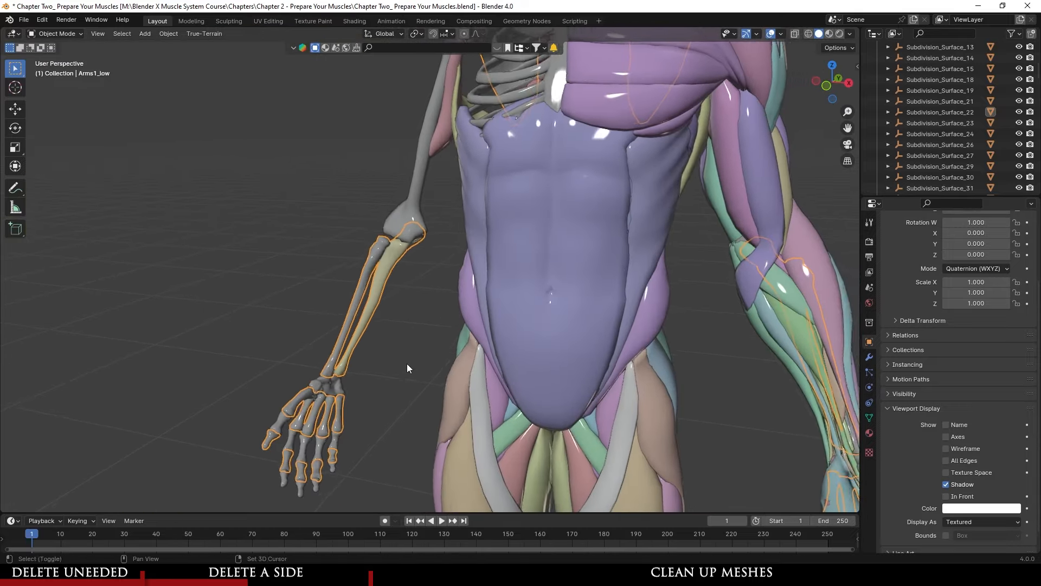
middle_click_drag(387, 360, 598, 259)
scroll(381, 330, "down", 4)
scroll(440, 328, "up", 4)
scroll(445, 270, "up", 8)
scroll(592, 255, "down", 5)
middle_click_drag(476, 239, 471, 405, "shift")
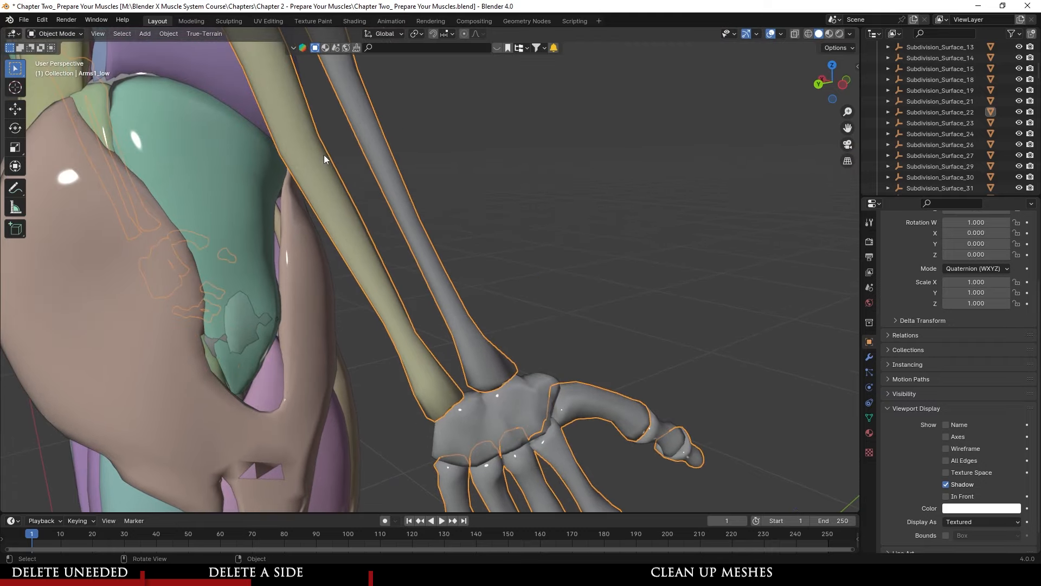
middle_click_drag(327, 195, 407, 325)
scroll(478, 335, "down", 3)
scroll(486, 345, "up", 4)
middle_click_drag(408, 326, 434, 265, "shift")
mouse_move(387, 279)
middle_mouse_down()
mouse_move(391, 253)
mouse_move(490, 247)
mouse_move(393, 289)
middle_mouse_up()
scroll(486, 321, "down", 5)
scroll(394, 319, "up", 2)
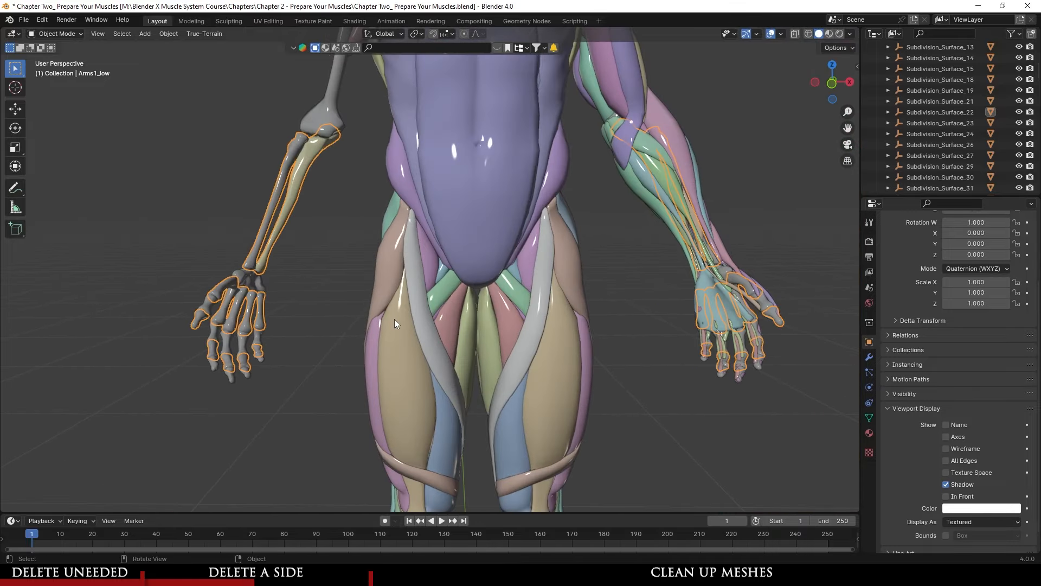
scroll(405, 293, "up", 4)
middle_click_drag(423, 260, 360, 364, "shift")
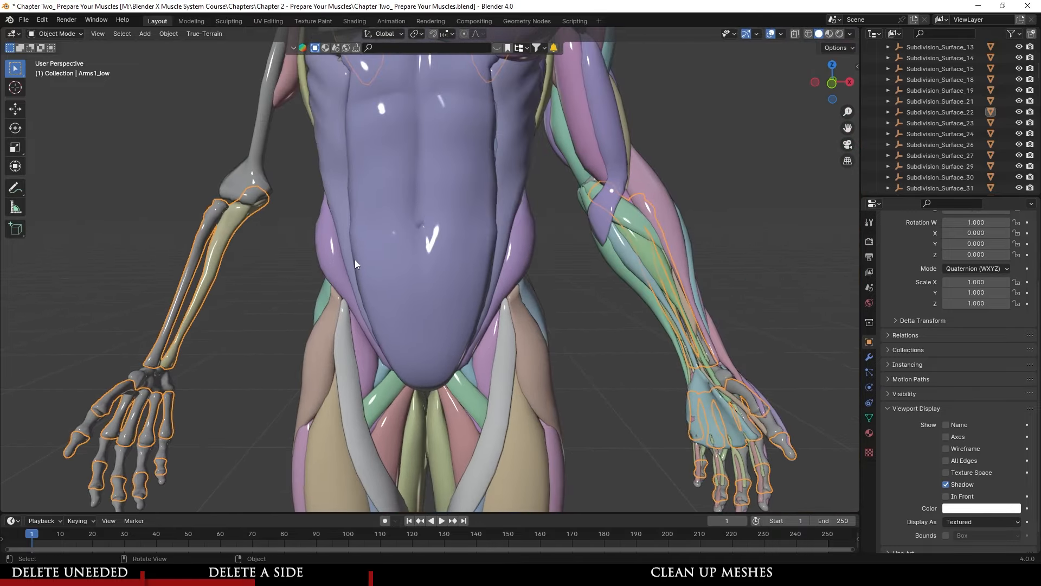
- Select the Arms2_low wrist and finger bones on the right hand to see which bones belong to that object
middle_click_drag(498, 166, 434, 218)
scroll(319, 385, "up", 3)
scroll(401, 269, "up", 2)
middle_click_drag(339, 339, 418, 206, "shift")
left_click(421, 186)
scroll(468, 249, "up", 2)
middle_click_drag(456, 247, 446, 230)
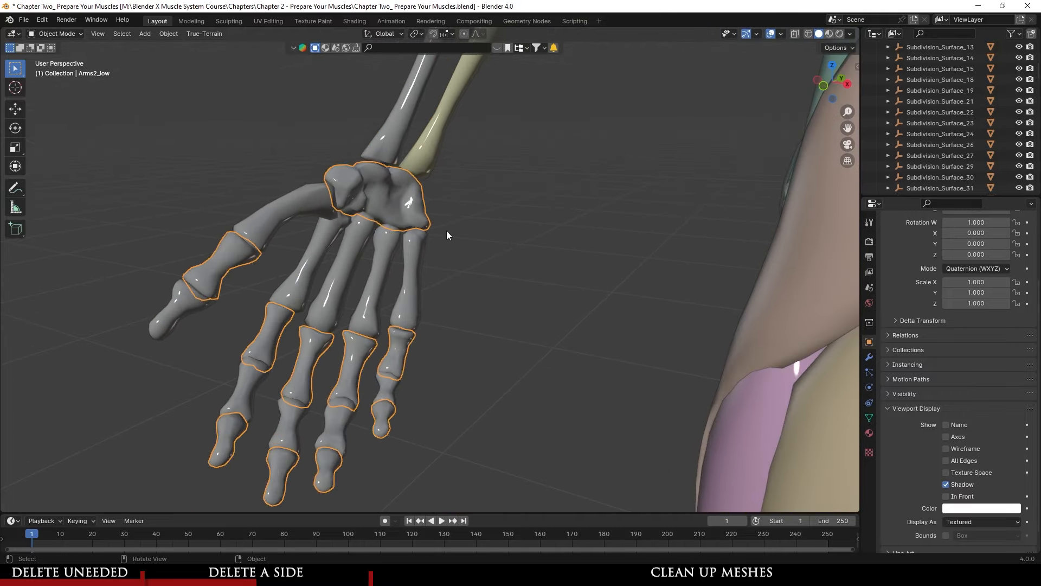
- Select Arms1_low again, move its bones away from the right hand, and undo that move
left_click(426, 252)
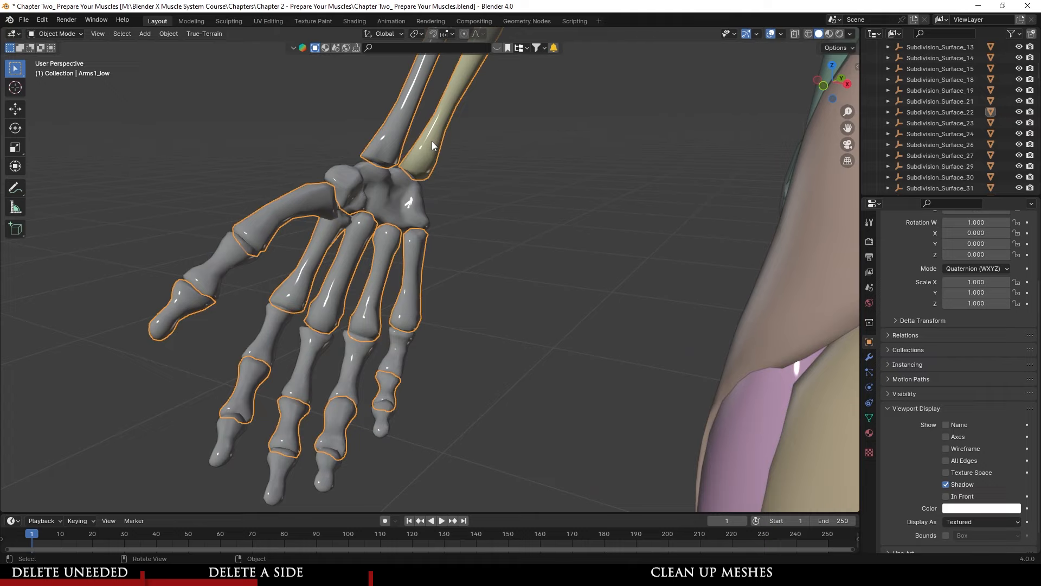
key("g")
left_click(652, 222)
scroll(484, 245, "down", 3)
middle_click_drag(484, 245, 481, 306)
scroll(477, 261, "up", 1)
key("ctrl+z")
scroll(460, 259, "up", 2)
scroll(481, 307, "up", 2)
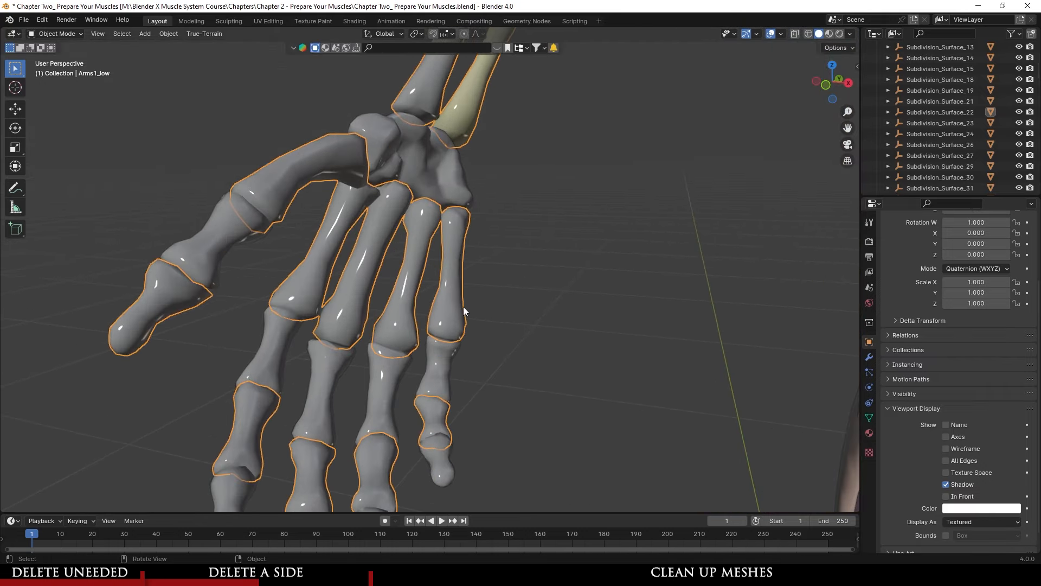
- Switch the selection between the Arms2_low and Arms1_low hand bones, and undo back to the Arms2_low bones
left_click(418, 162)
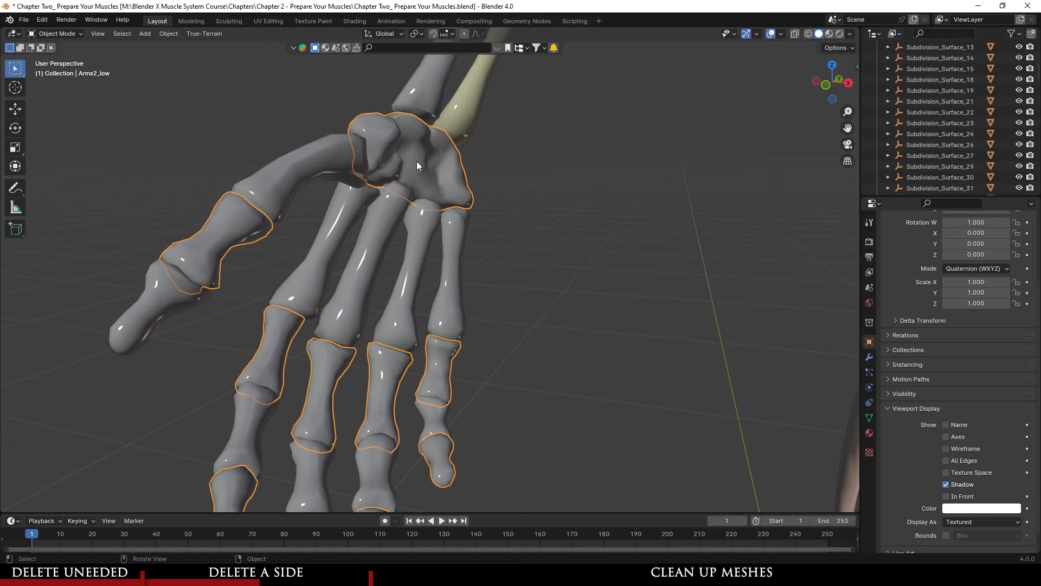
key("alt+a")
left_click(397, 289)
scroll(417, 293, "down", 2)
scroll(462, 303, "up", 1)
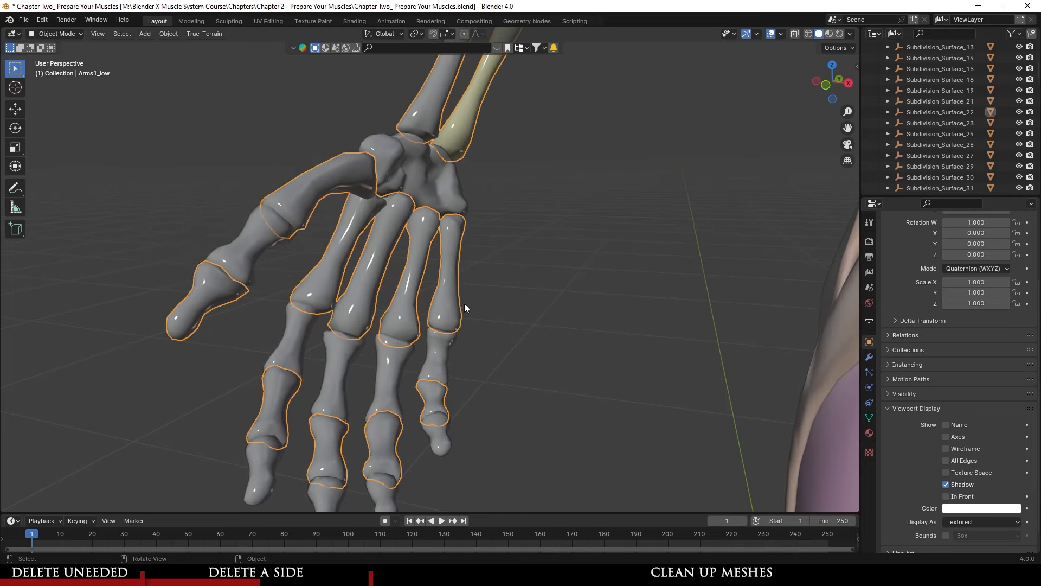
key("ctrl+z")
key("ctrl+z")
- Move the Arms2_low wrist and finger bones off the skeleton's right hand and delete that object
mouse_move(473, 219)
middle_mouse_down()
mouse_move(460, 209)
mouse_move(481, 207)
middle_mouse_up()
key("g")
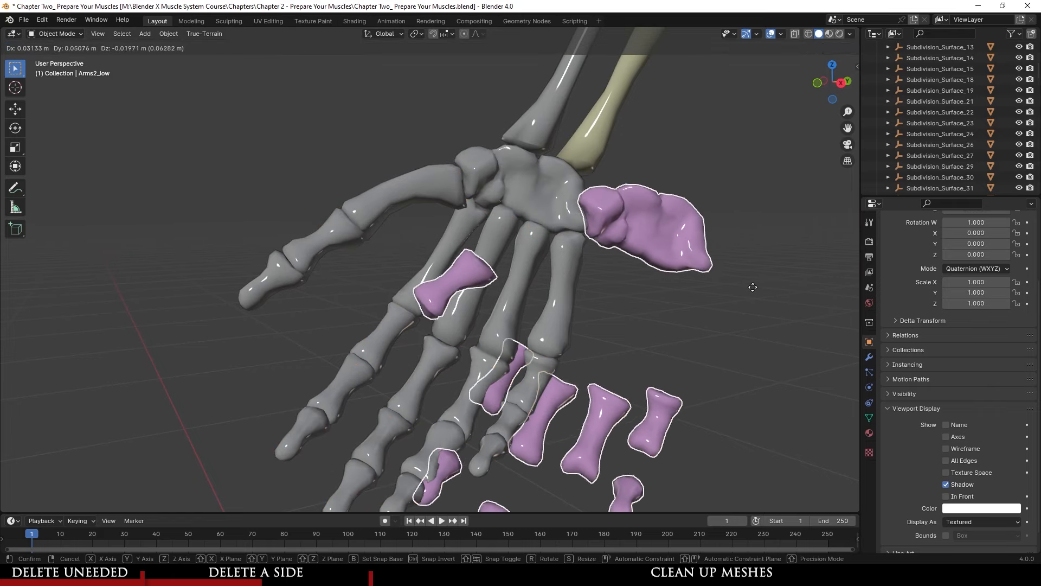
left_click(753, 288)
scroll(654, 311, "down", 5)
middle_click_drag(595, 319, 611, 324)
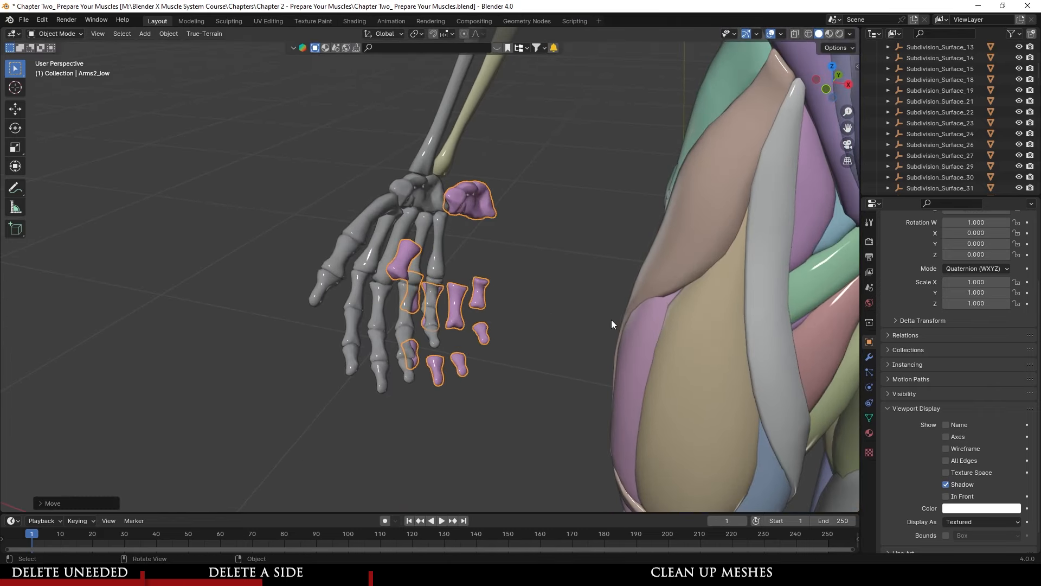
right_click(490, 215)
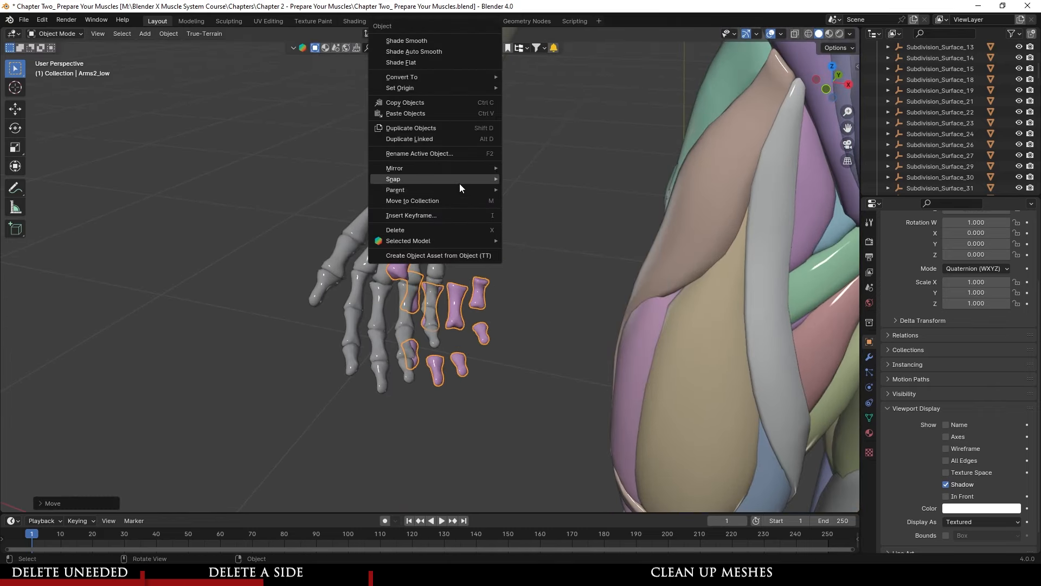
mouse_move(460, 185)
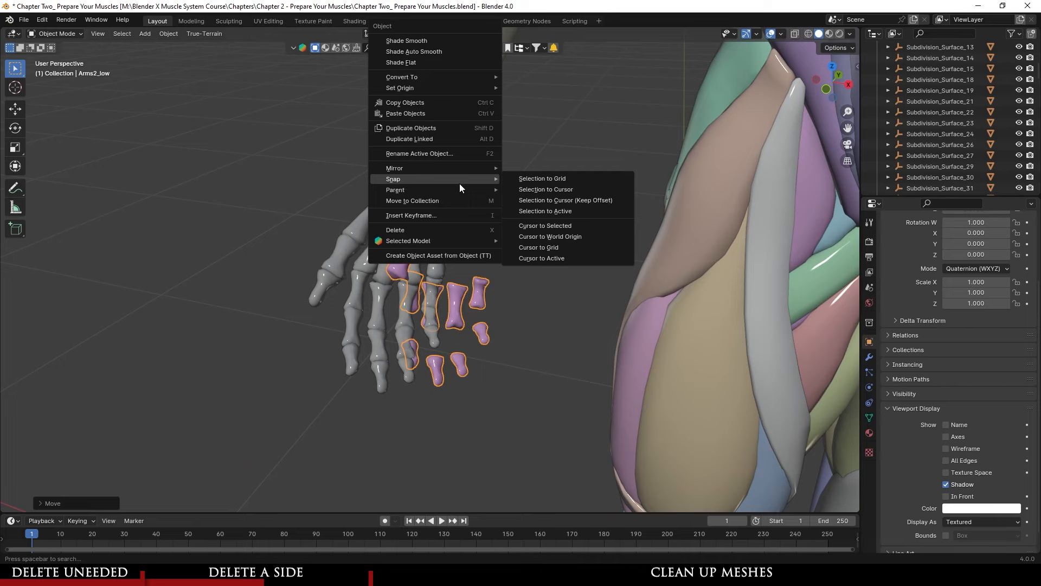
left_click(432, 227)
middle_click_drag(433, 227, 531, 290)
scroll(529, 289, "up", 2)
left_click(411, 243)
middle_click_drag(450, 104, 440, 237, "shift")
scroll(468, 272, "down", 3)
middle_click_drag(476, 314, 440, 266)
key("g")
right_click(604, 260)
- Hide the Skeleton object so only the separate Arms1_low bones remain around the right hand
scroll(456, 261, "up", 3)
left_click(383, 164)
key("h")
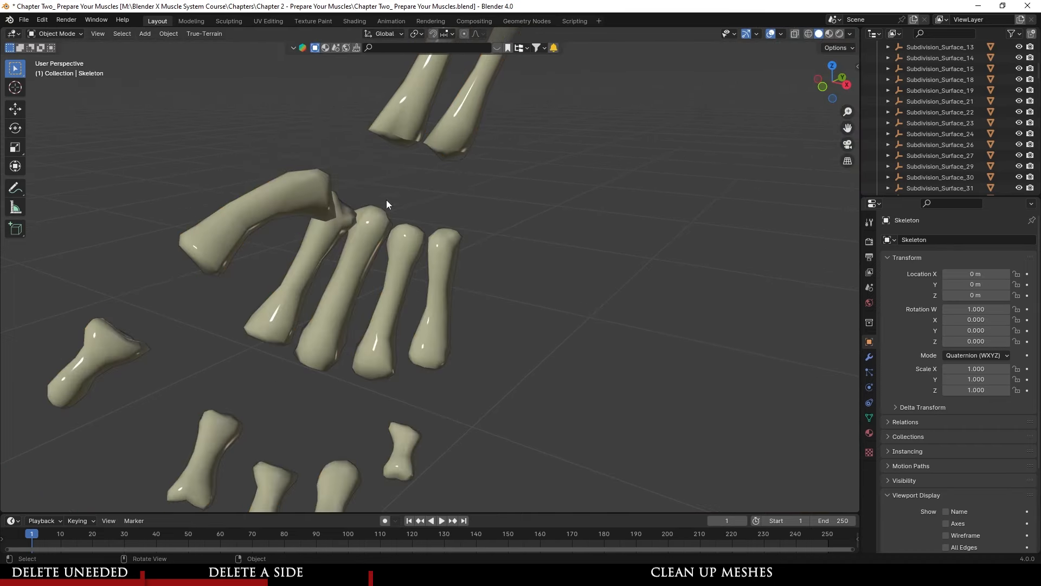
- Delete all linked hand and finger bones from Arms1_low in Edit Mode, keeping the two forearm bones, and return to Object Mode
left_click(447, 306)
scroll(444, 304, "down", 5)
key("Tab")
scroll(441, 303, "up", 3)
middle_click_drag(439, 303, 458, 257)
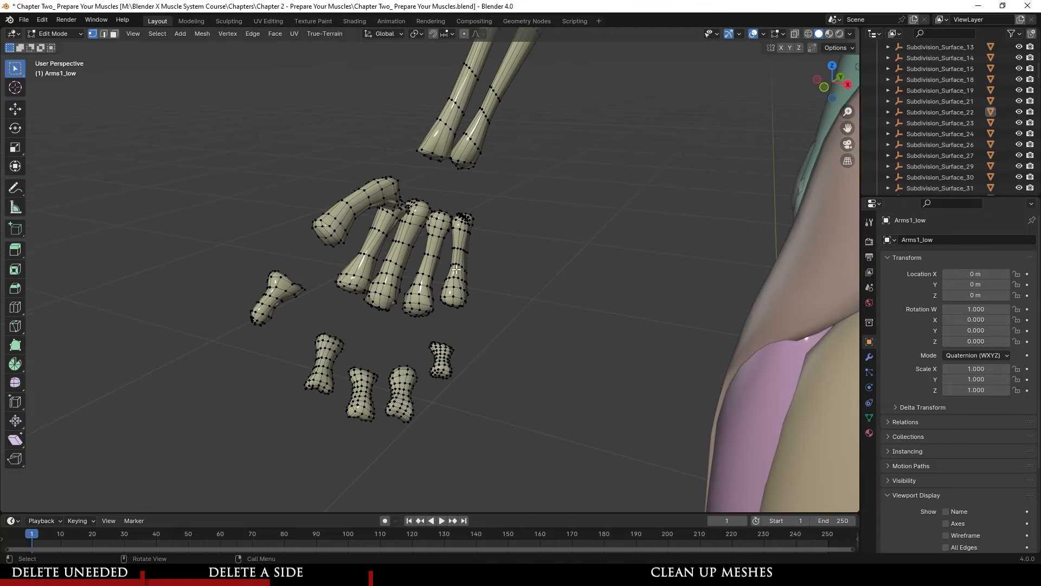
key("l")
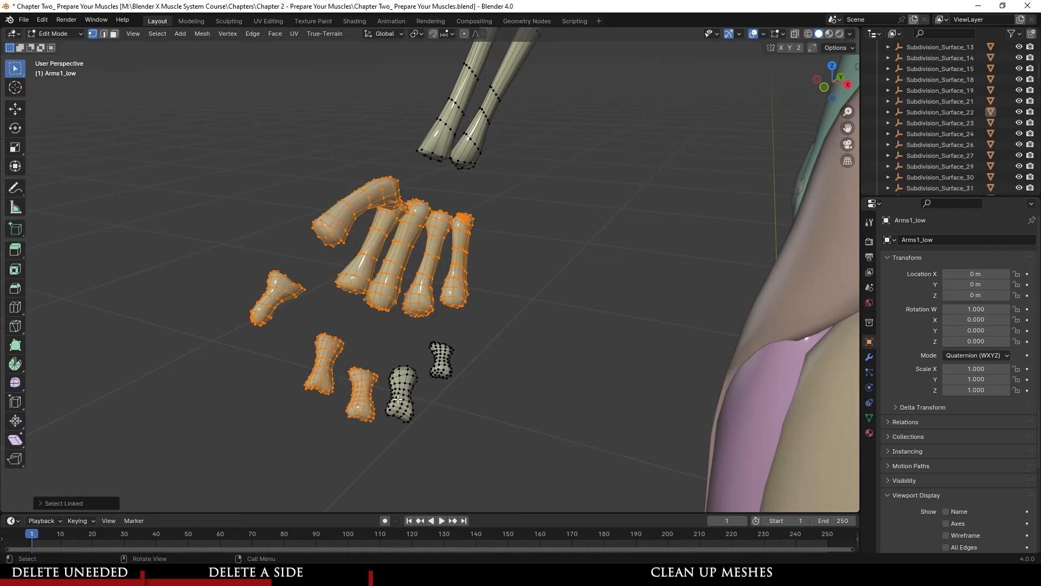
right_click(453, 366)
left_click(430, 366)
key("Tab")
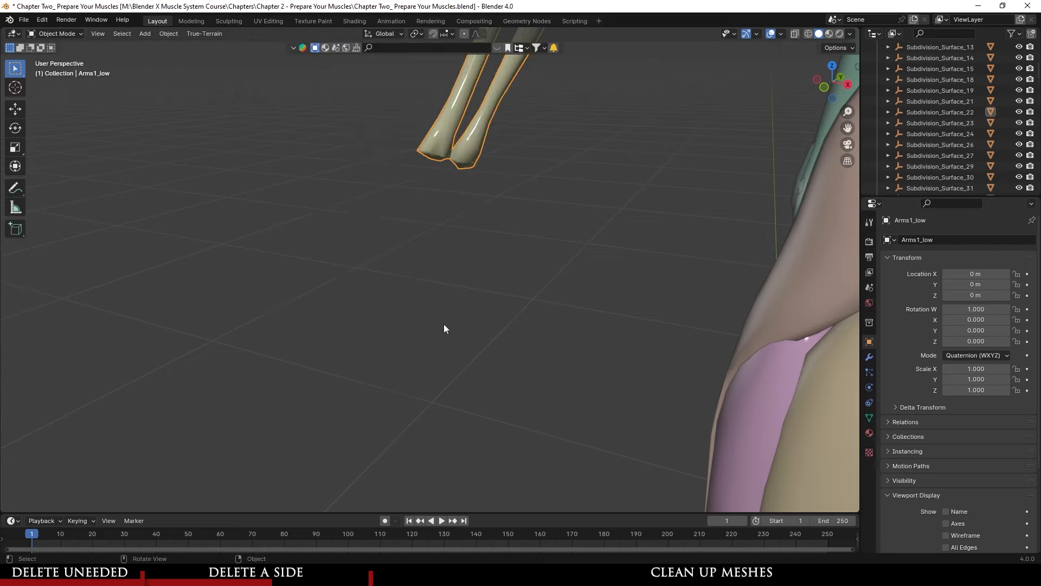
- Unhide the hidden Skeleton object
middle_click_drag(443, 324, 440, 272)
key("alt+h")
scroll(441, 272, "up", 3)
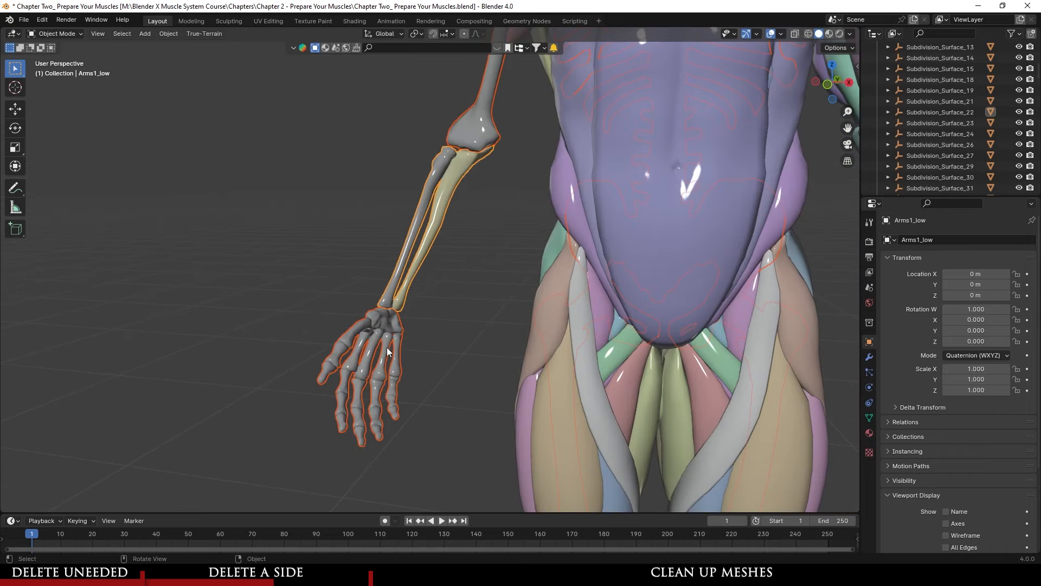
- Select the remaining Arms1_low forearm bones, try moving them away from the skeleton's arm, and undo the move
left_click(386, 348)
scroll(417, 266, "up", 4)
left_click(415, 225)
scroll(434, 244, "down", 4)
middle_click_drag(488, 268, 438, 283)
scroll(483, 296, "up", 3)
key("g")
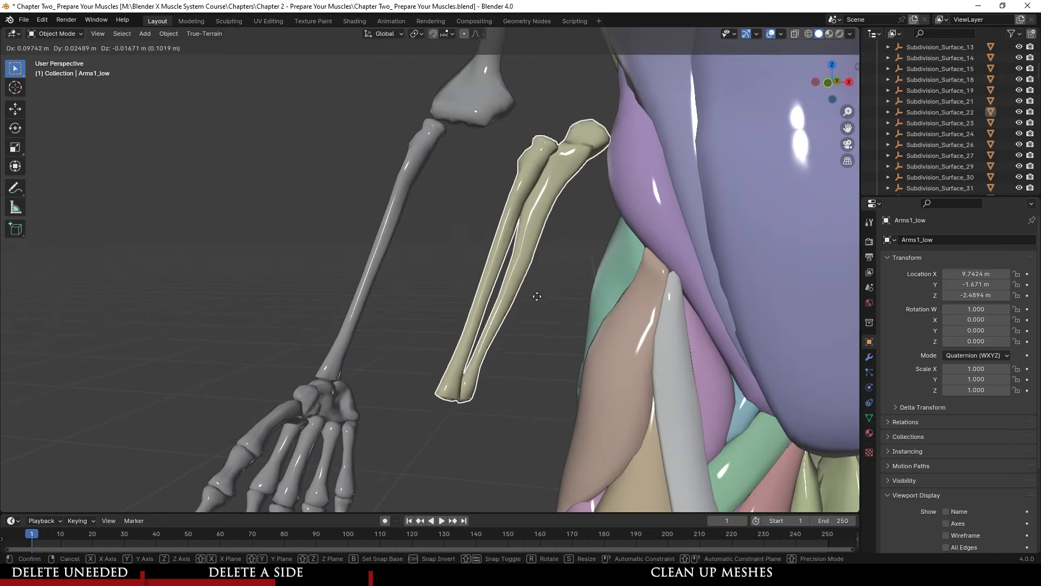
left_click(537, 310)
key("ctrl+z")
- Select the Skeleton object and examine which right forearm bones it includes alongside Arms1_low
scroll(472, 299, "up", 4)
middle_click_drag(462, 296, 459, 302)
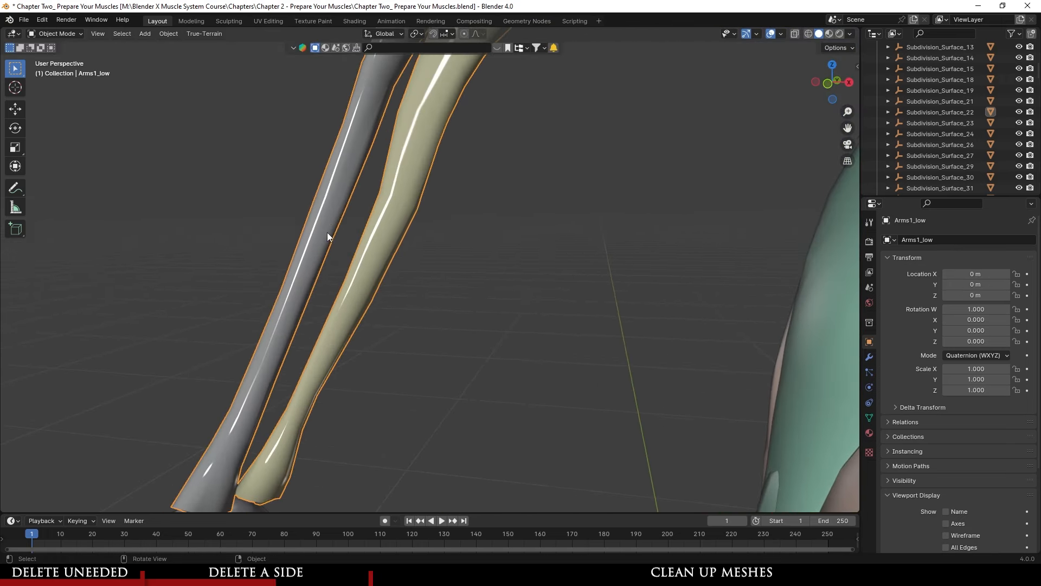
scroll(326, 271, "down", 4)
left_click(325, 419)
scroll(438, 312, "up", 3)
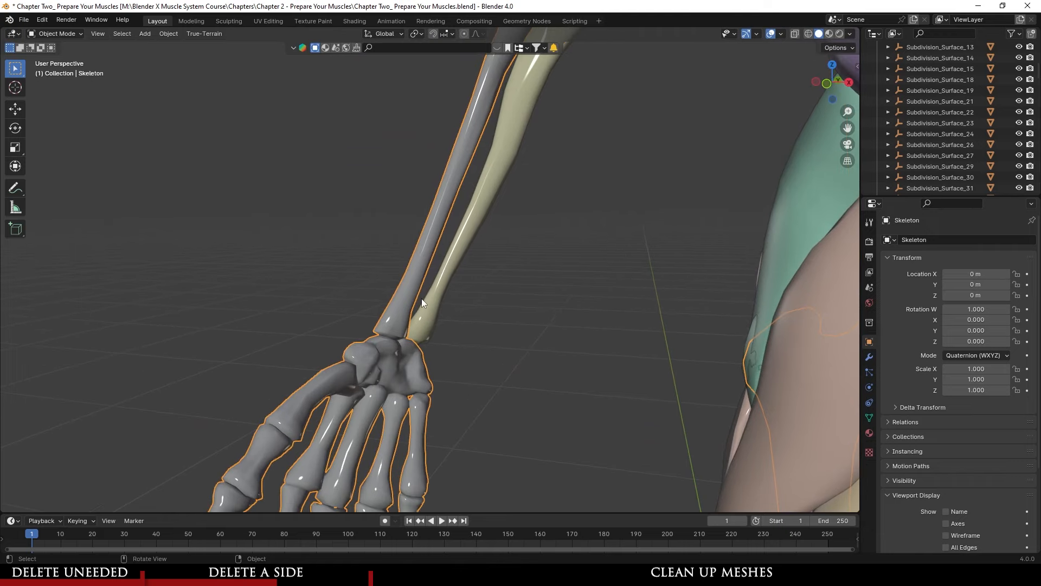
scroll(456, 301, "down", 3)
scroll(456, 301, "up", 3)
scroll(448, 319, "down", 3)
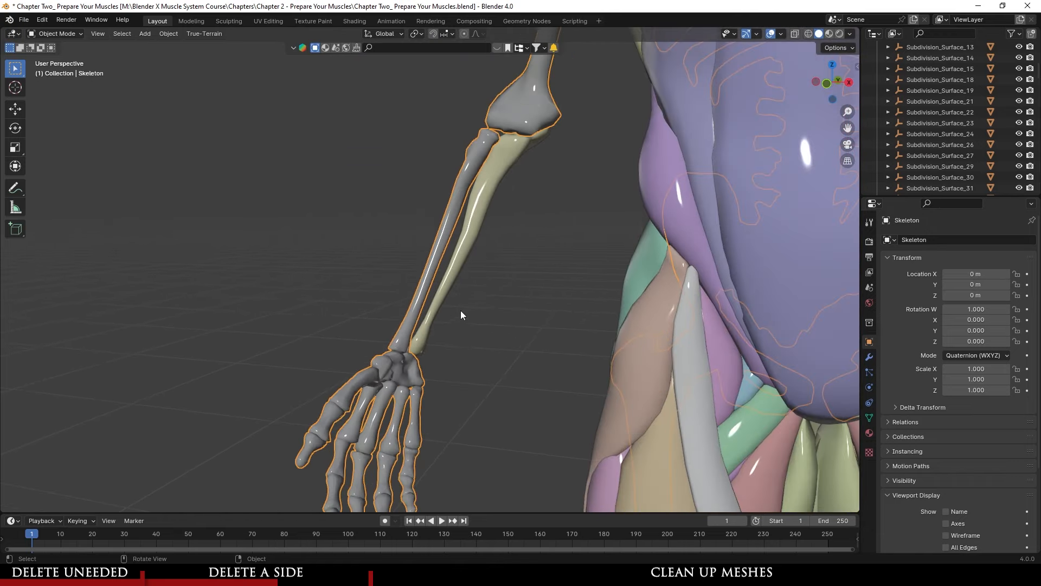
middle_click_drag(460, 311, 475, 294)
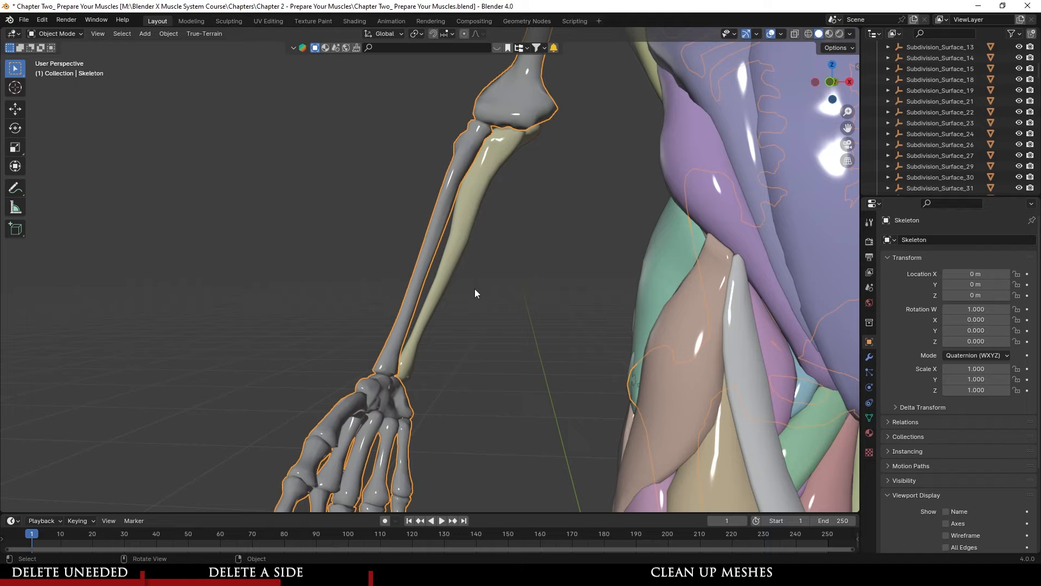
- Select Arms1_low and the Skeleton object alternately to compare which right forearm bones each mesh contains
scroll(476, 294, "down", 6)
scroll(492, 337, "up", 3)
left_click(456, 262)
scroll(500, 403, "down", 6)
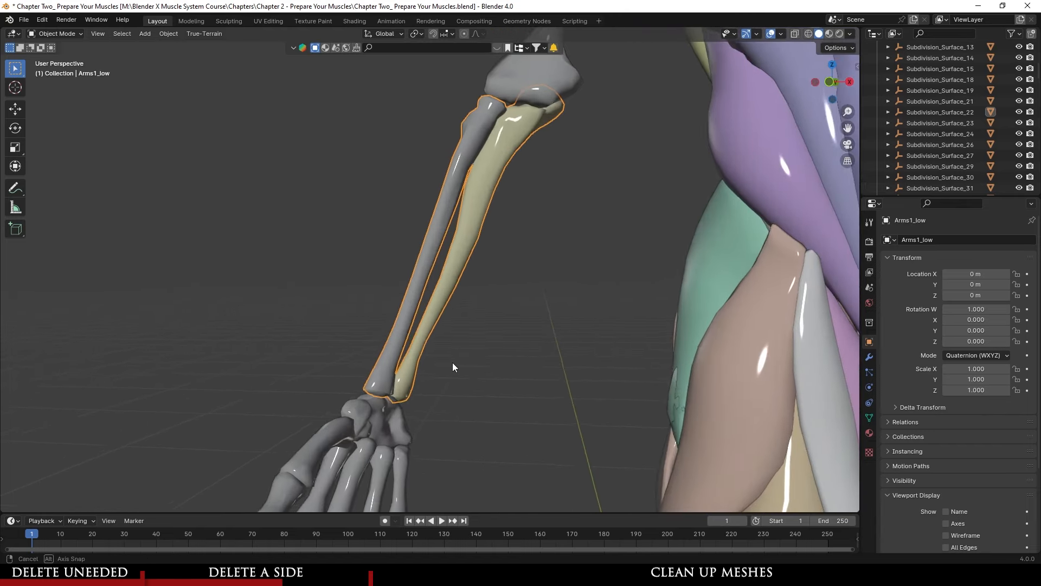
scroll(455, 363, "up", 3)
scroll(456, 360, "up", 2)
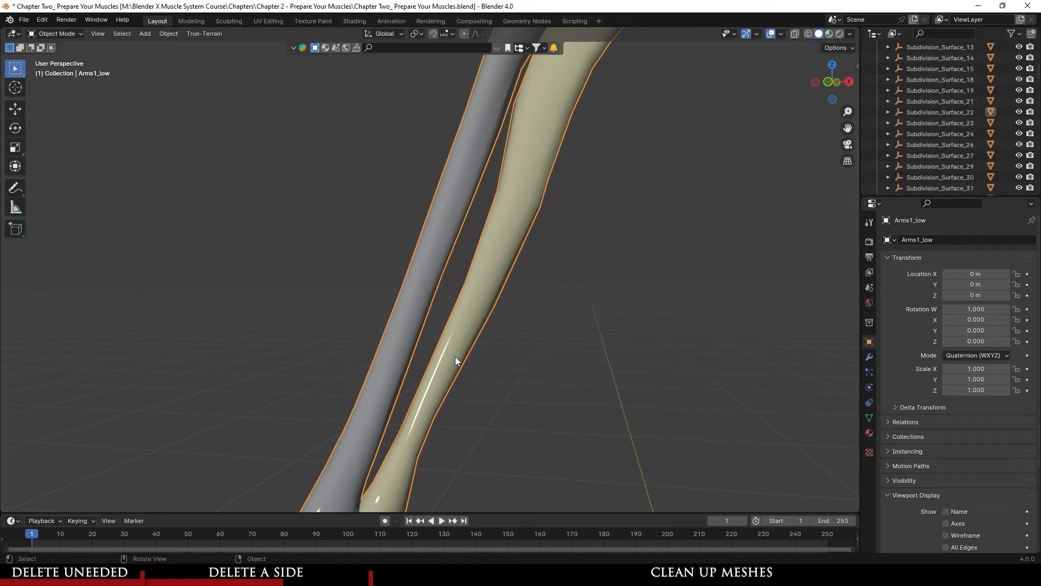
scroll(454, 361, "down", 3)
left_click(369, 439)
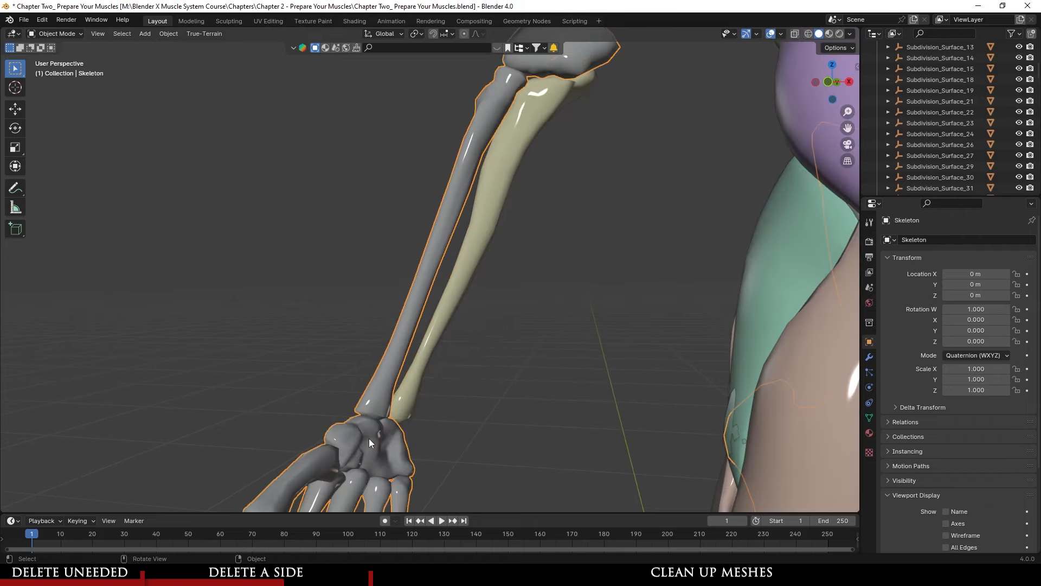
- Hide the Skeleton object to examine the isolated Arms1_low forearm bones against the body, and undo the hiding
key("h")
left_click(406, 300)
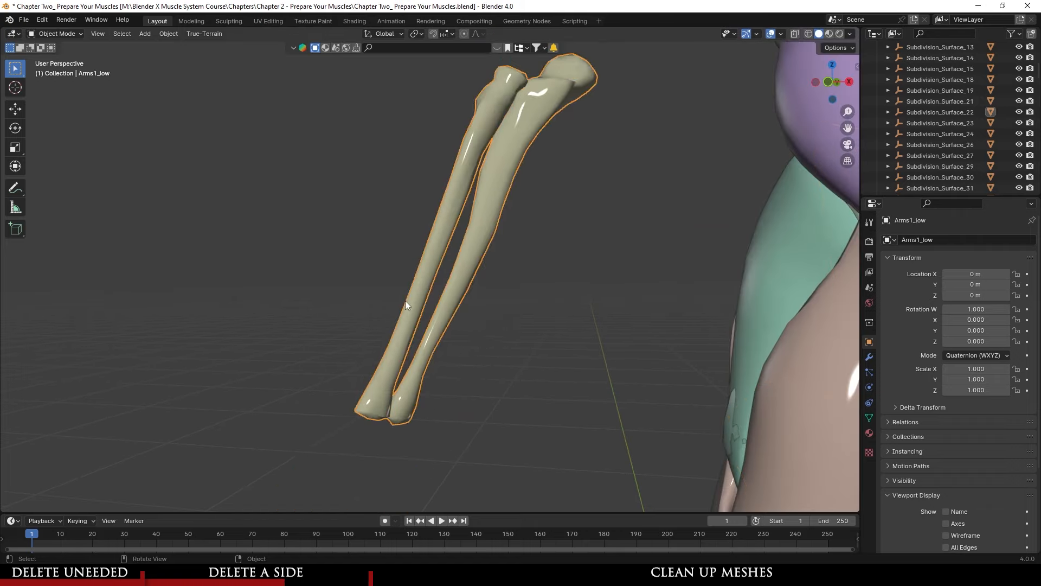
key("KP_Decimal")
mouse_move(457, 376)
middle_mouse_down()
mouse_move(540, 379)
mouse_move(447, 351)
mouse_move(479, 359)
mouse_move(472, 363)
middle_mouse_up()
scroll(472, 363, "down", 8)
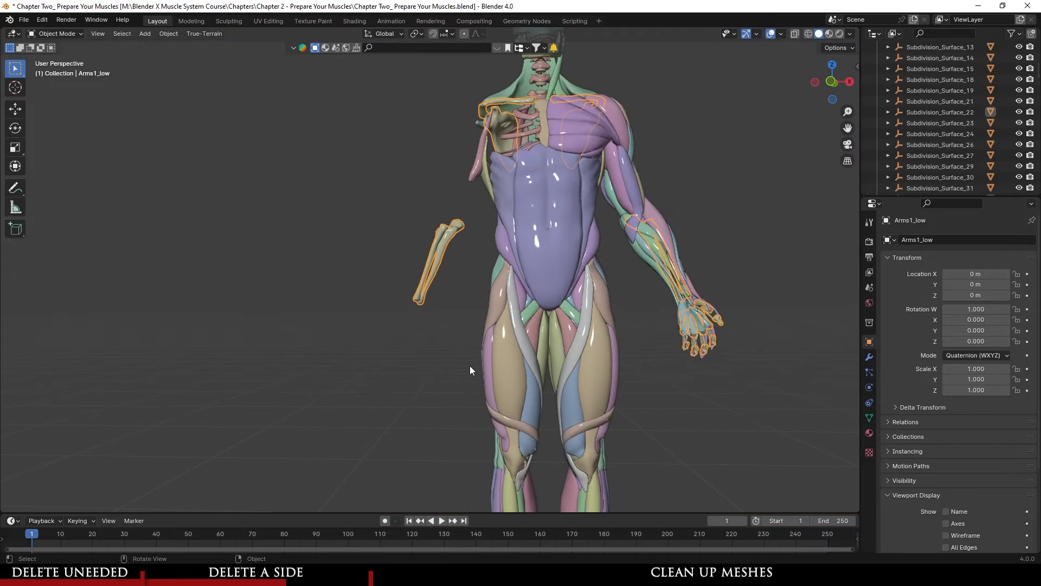
scroll(470, 366, "up", 4)
scroll(469, 365, "down", 4)
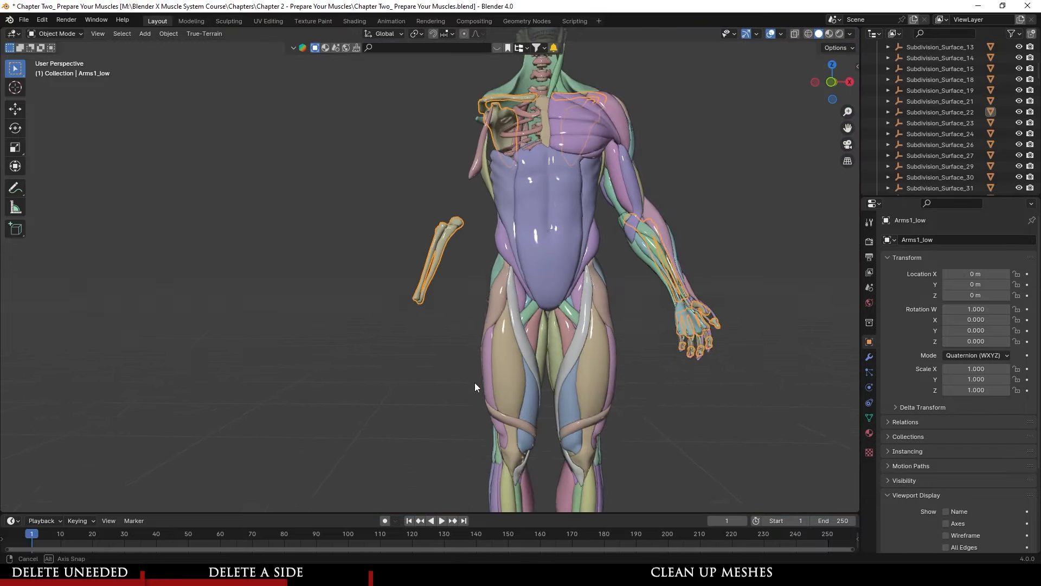
middle_click_drag(474, 382, 419, 314)
scroll(456, 384, "up", 4)
scroll(475, 369, "down", 3)
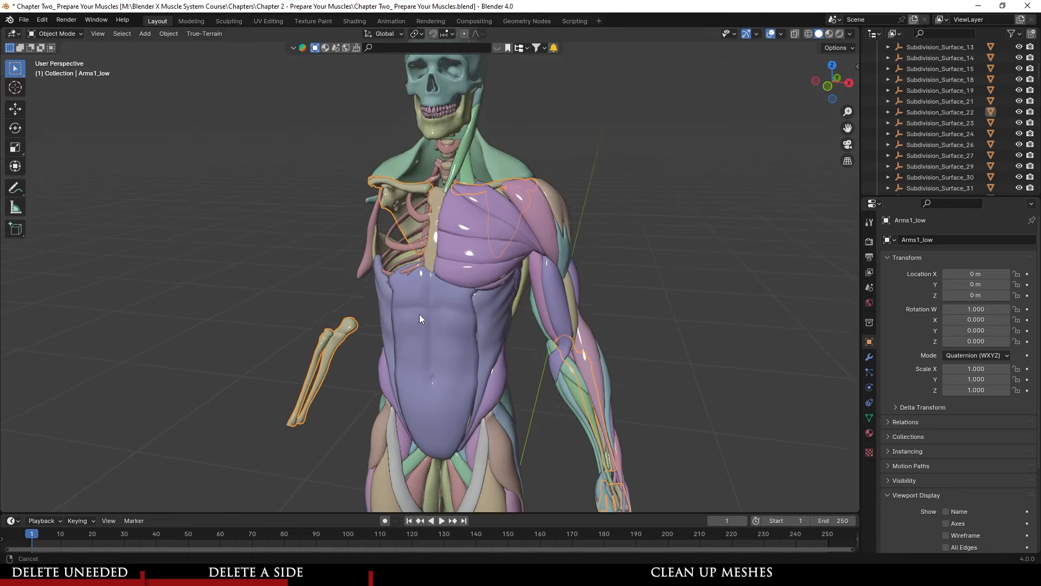
middle_click_drag(411, 415, 448, 323, "shift")
scroll(402, 358, "up", 1)
key("ctrl+z")
key("ctrl+z")
- Select Arms1_low and examine how its right forearm bones fit the skeleton's arm compared with the muscled arm
scroll(448, 323, "up", 5)
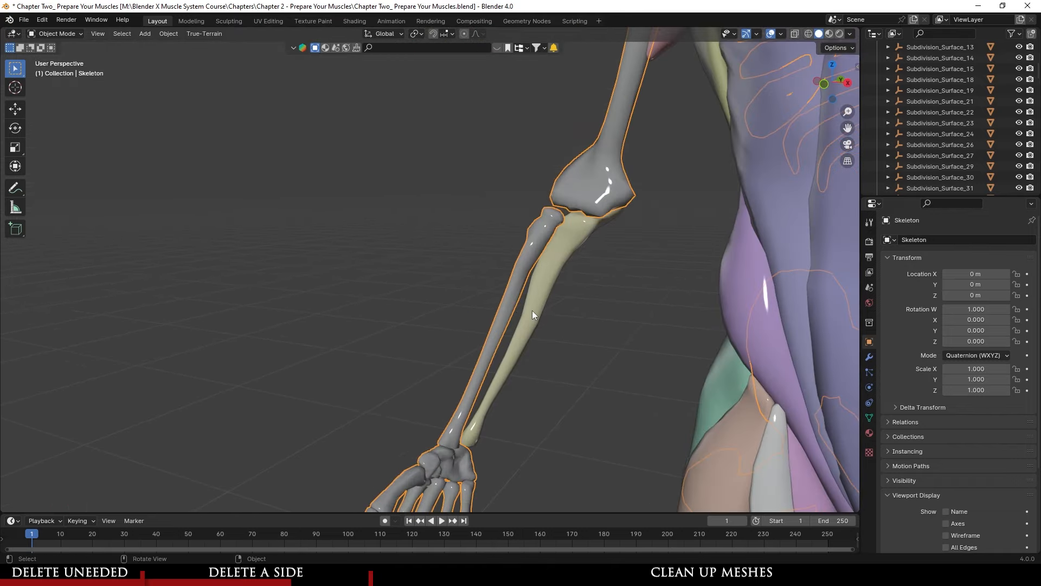
left_click(532, 310)
middle_click_drag(532, 311, 466, 285)
scroll(466, 286, "down", 8)
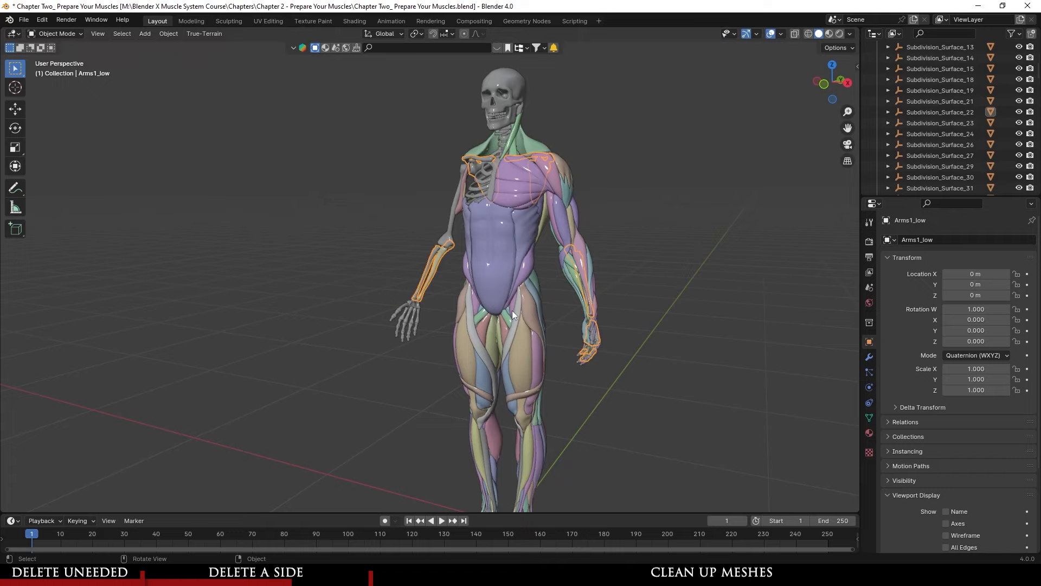
mouse_move(512, 310)
middle_mouse_down()
mouse_move(597, 310)
mouse_move(503, 298)
mouse_move(527, 305)
middle_mouse_up()
scroll(503, 298, "up", 3)
scroll(535, 303, "up", 2)
scroll(535, 304, "down", 2)
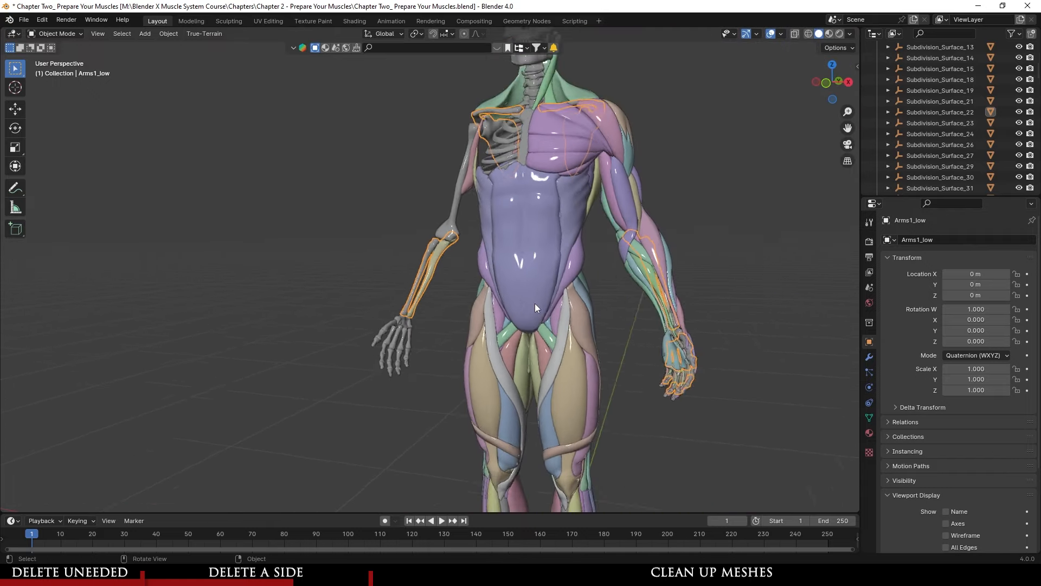
scroll(535, 303, "up", 1)
scroll(534, 304, "up", 8)
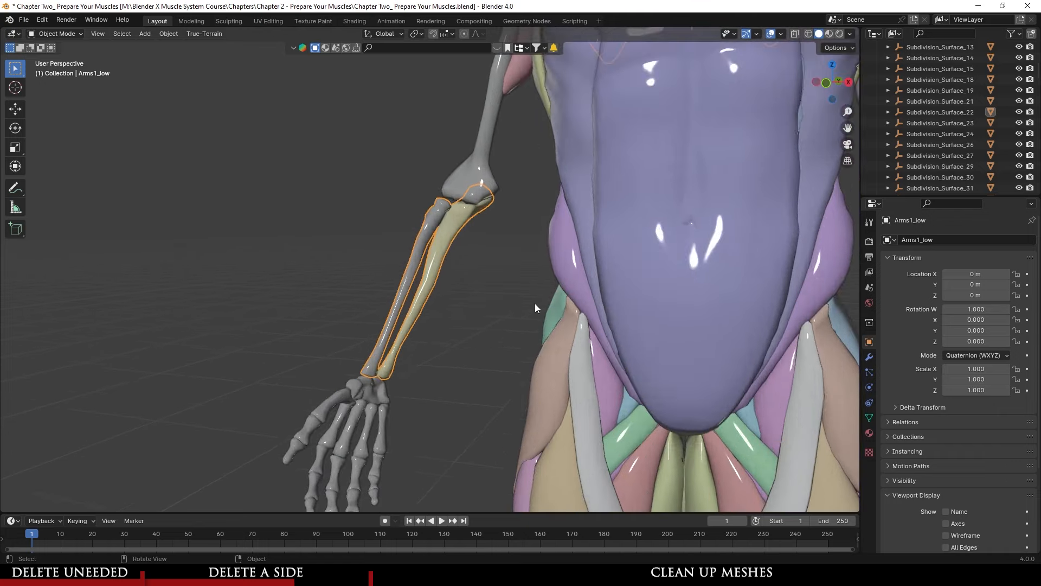
scroll(518, 309, "down", 8)
middle_click_drag(507, 317, 636, 353)
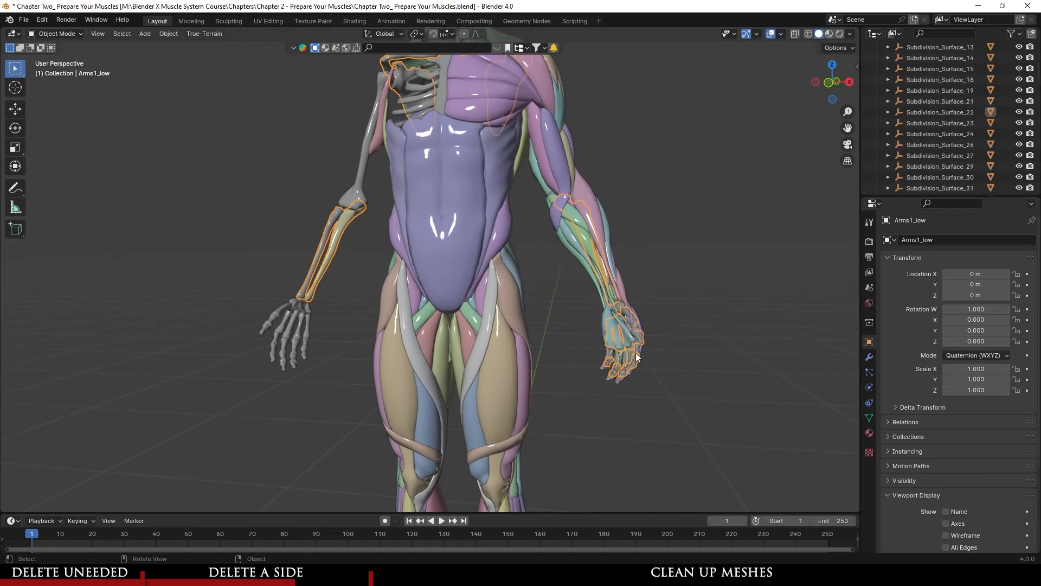
scroll(438, 305, "up", 1)
middle_click_drag(537, 198, 579, 259, "shift")
scroll(579, 258, "up", 3)
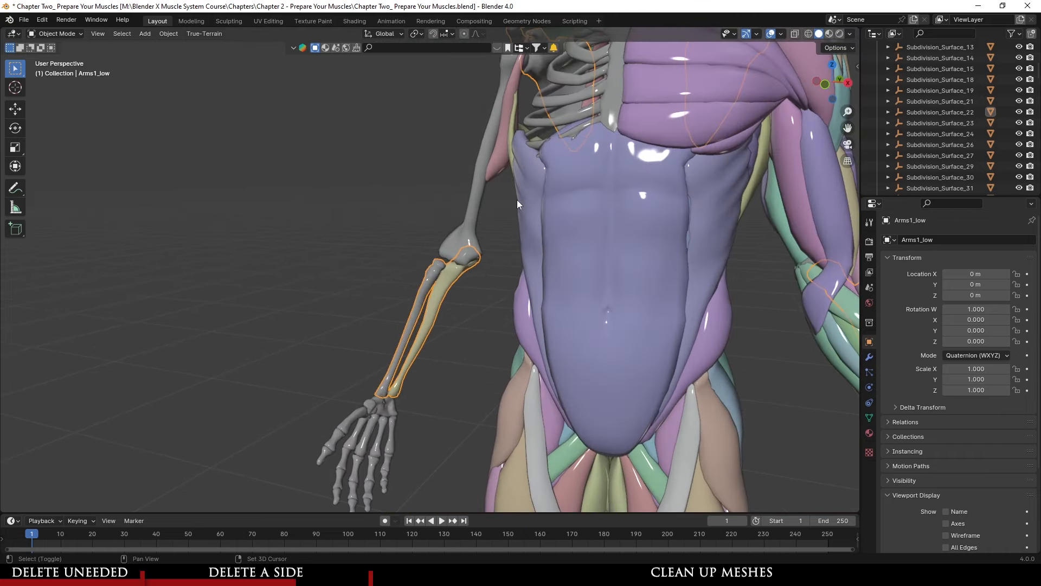
middle_click_drag(517, 200, 411, 292, "shift")
- Examine the muscles remaining on the right side, selecting Coracobrachialis_low at the upper arm and Gluteus_medius_low at the hip
left_click(380, 281)
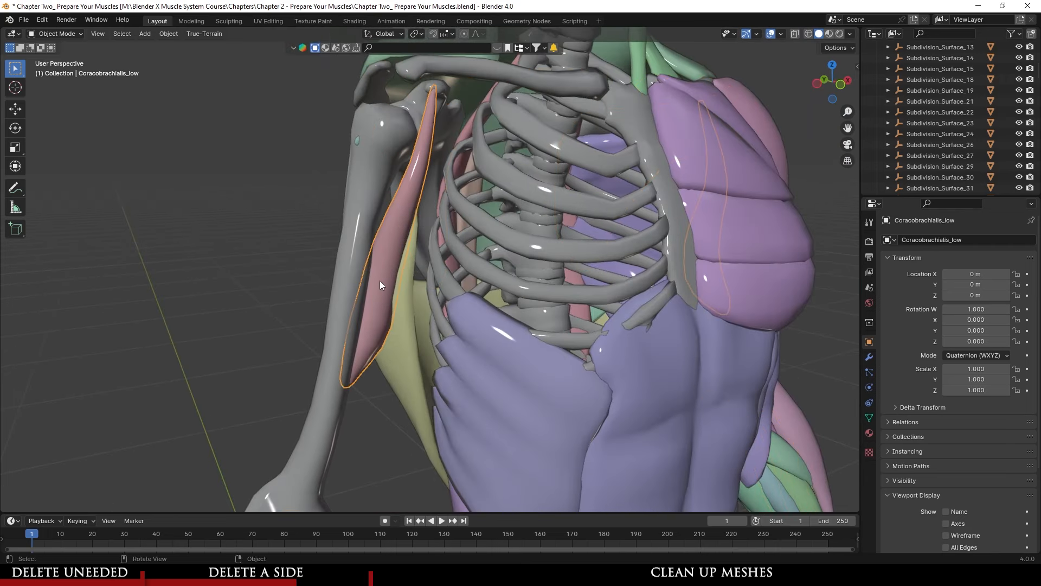
scroll(383, 281, "down", 5)
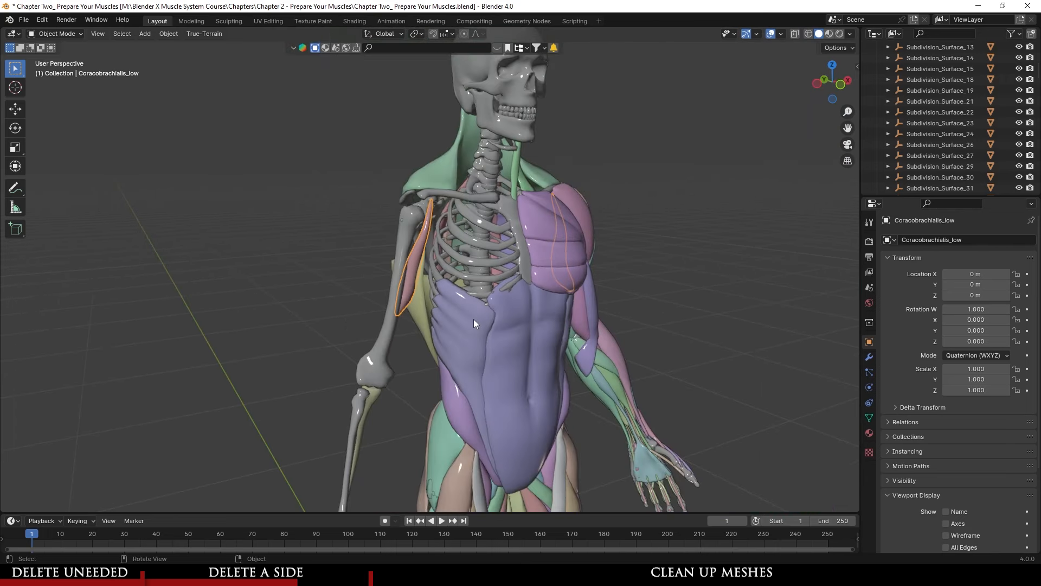
middle_click_drag(474, 319, 522, 161, "shift")
scroll(430, 234, "up", 5)
left_click(430, 235)
scroll(430, 236, "down", 5)
middle_click_drag(495, 275, 496, 316)
scroll(419, 294, "up", 3)
scroll(420, 294, "down", 2)
scroll(496, 316, "up", 4)
middle_click_drag(417, 303, 465, 284)
left_click(419, 199)
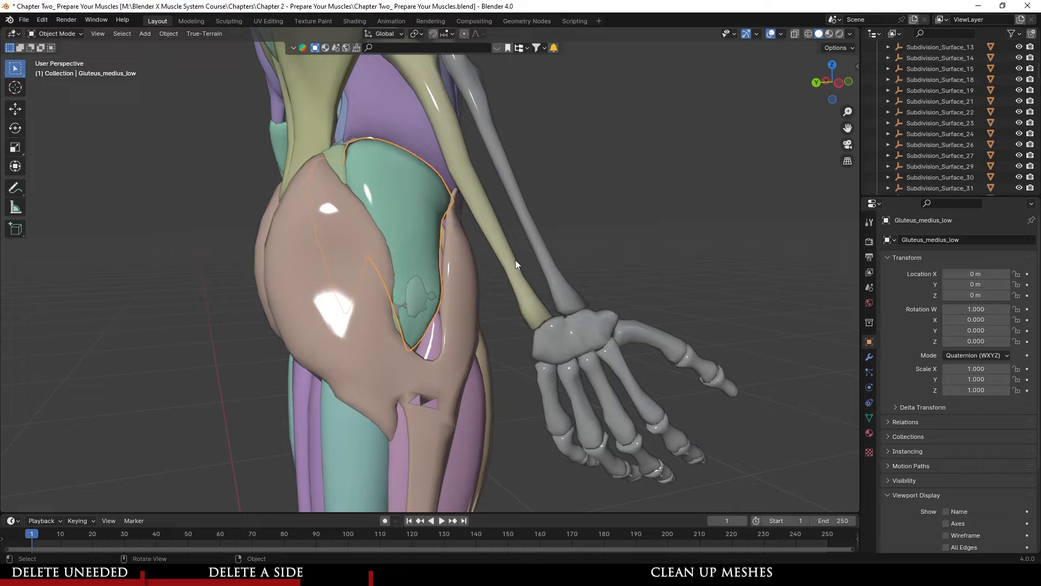
middle_click_drag(516, 260, 360, 276)
middle_click_drag(441, 277, 470, 282)
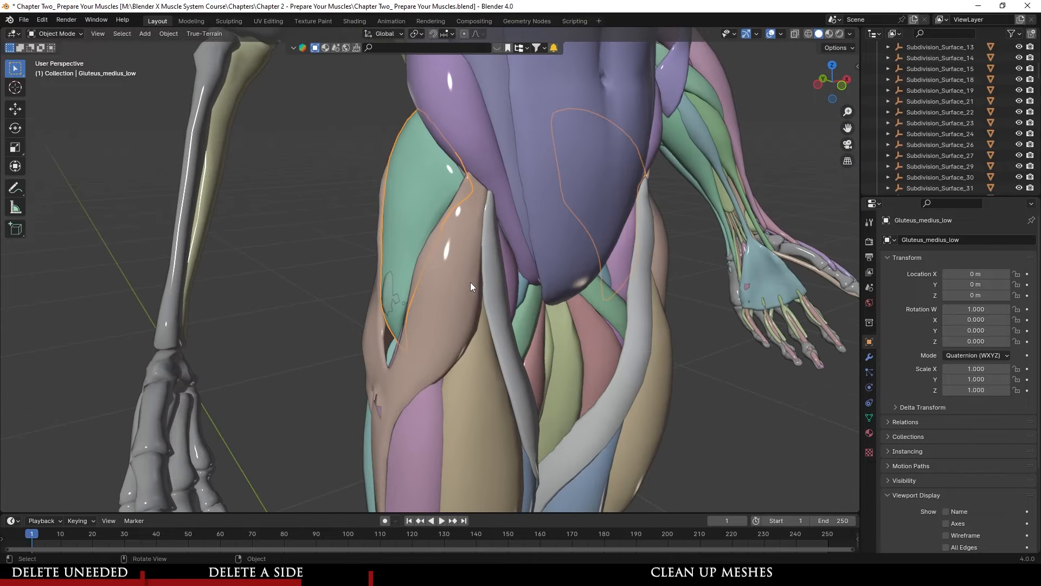
scroll(466, 287, "down", 3)
scroll(471, 286, "up", 2)
- Open all objects together in Edit Mode and delete the linked vertices of the right-side Coracobrachialis muscle
key("a")
scroll(482, 290, "down", 3)
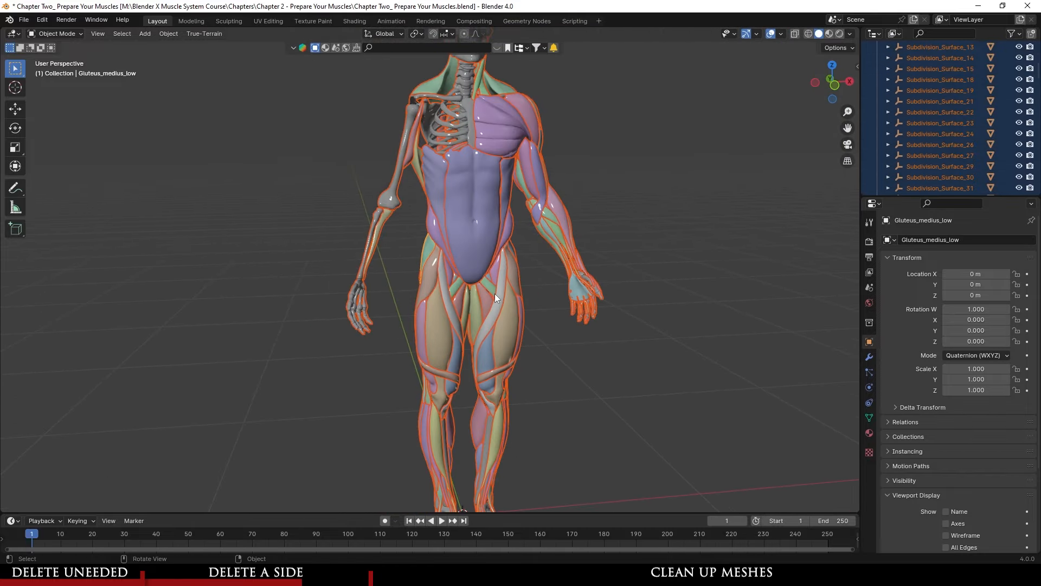
scroll(495, 293, "up", 3)
key("Tab")
middle_click_drag(486, 290, 407, 441, "shift")
middle_click_drag(415, 303, 430, 363, "shift")
scroll(461, 347, "up", 1)
scroll(415, 325, "up", 3)
middle_click_drag(379, 264, 397, 245)
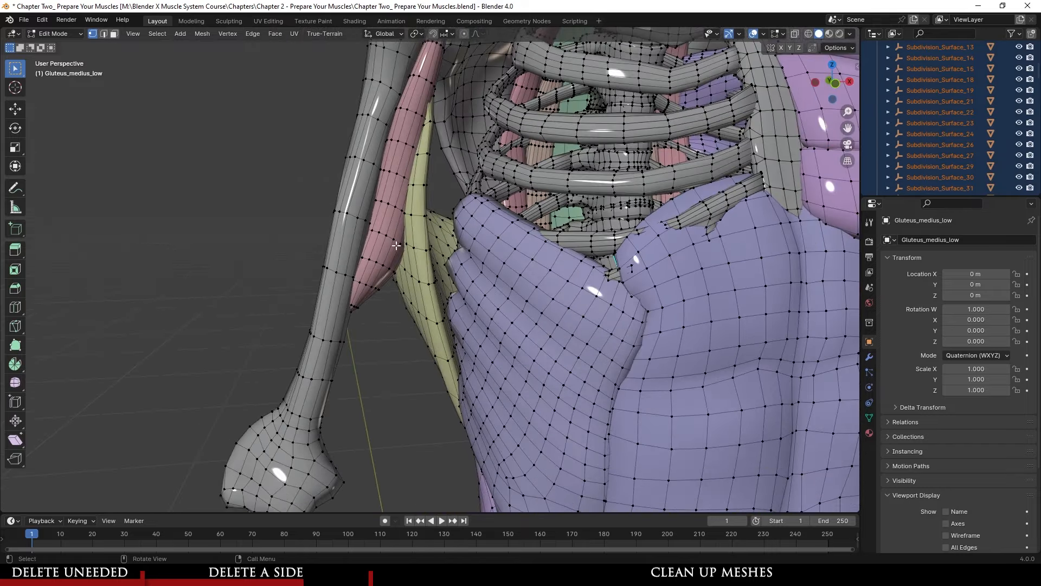
right_click(388, 243)
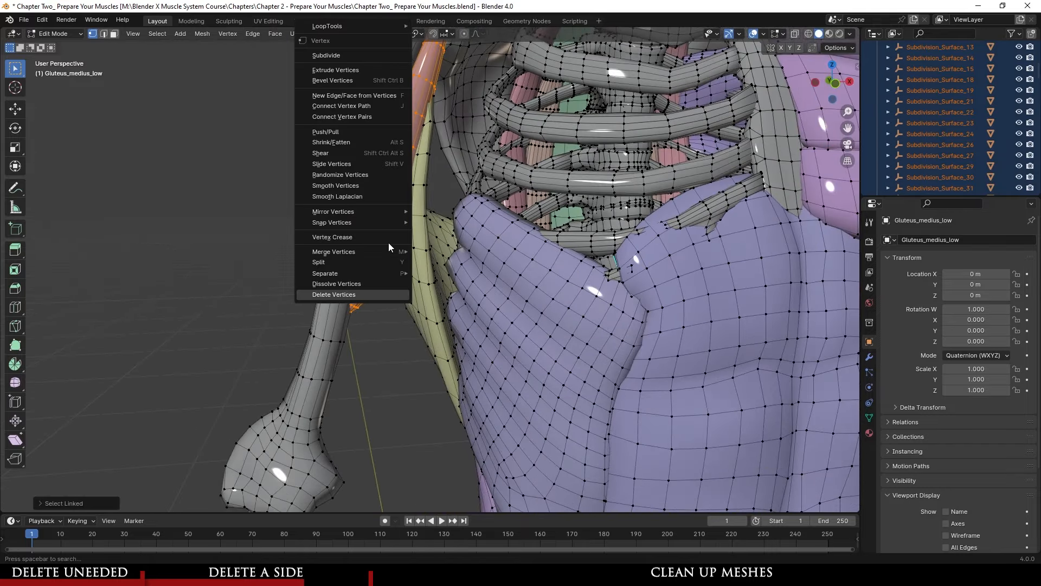
left_click(373, 293)
- Delete the linked vertices of the right-side Supraspinatus muscle above the shoulder blade and return to Object Mode
scroll(419, 278, "down", 3)
middle_click_drag(419, 279, 596, 290)
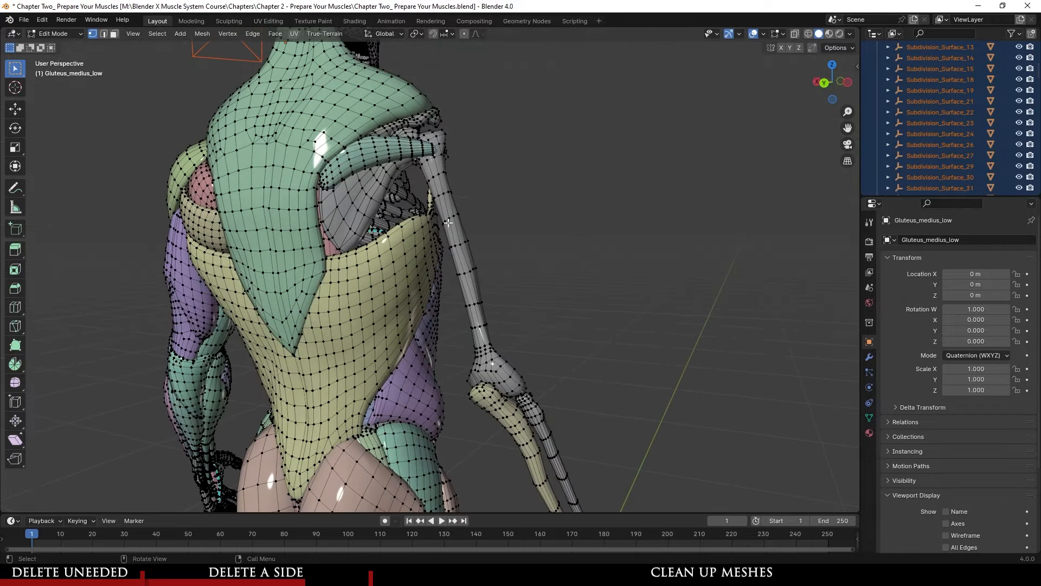
scroll(469, 297, "up", 3)
key("ctrl+l")
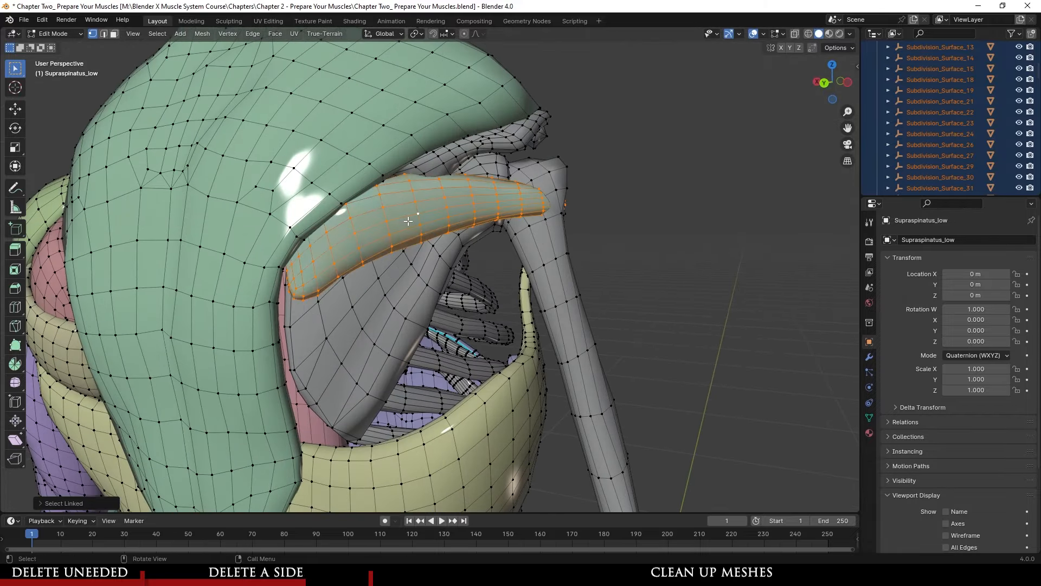
right_click(395, 237)
left_click(372, 296)
scroll(401, 295, "down", 4)
scroll(423, 296, "up", 3)
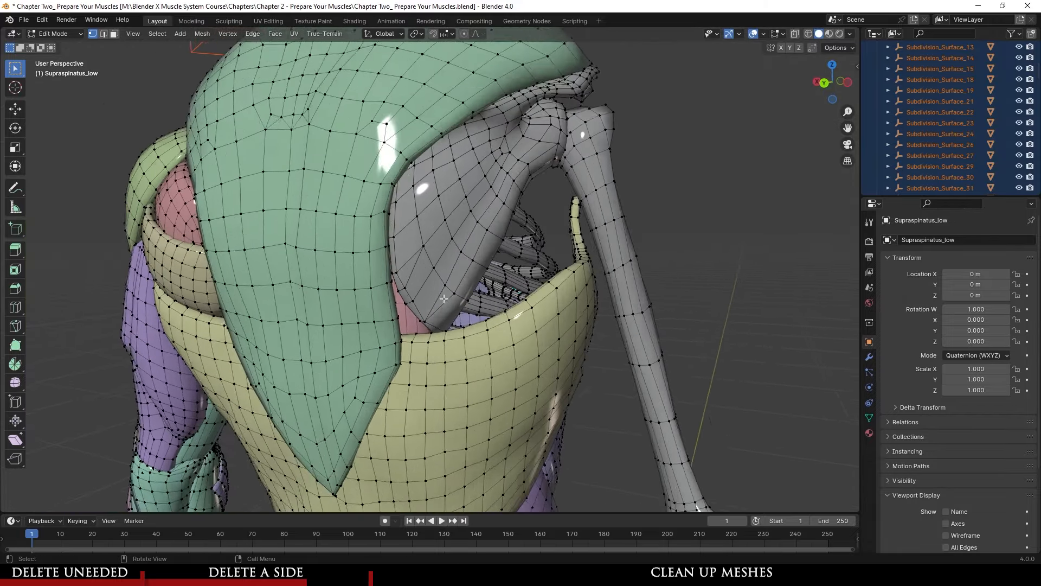
middle_click_drag(432, 297, 413, 387)
key("Tab")
- Delete the Lliocostalis_lumborum_low and Trapizeous_low muscle objects from the back
scroll(389, 318, "up", 4)
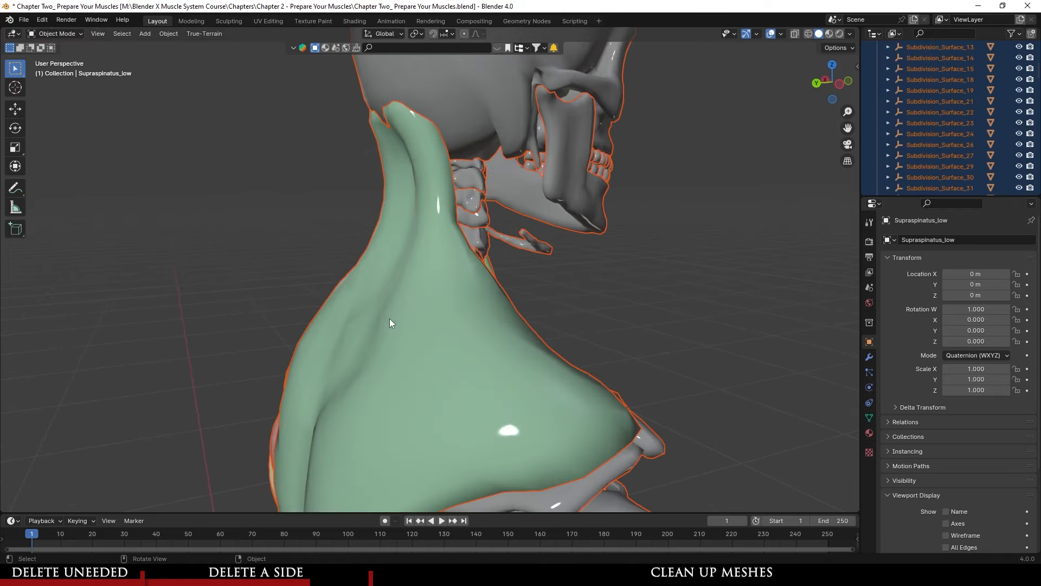
middle_click_drag(389, 319, 510, 220)
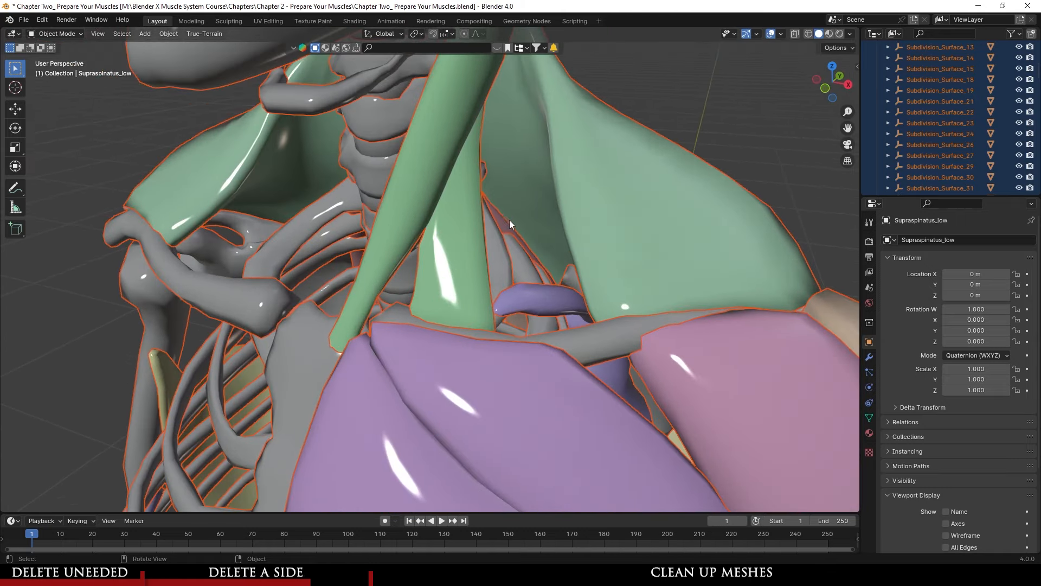
left_click(510, 219)
scroll(505, 228, "down", 5)
middle_click_drag(464, 313, 537, 276)
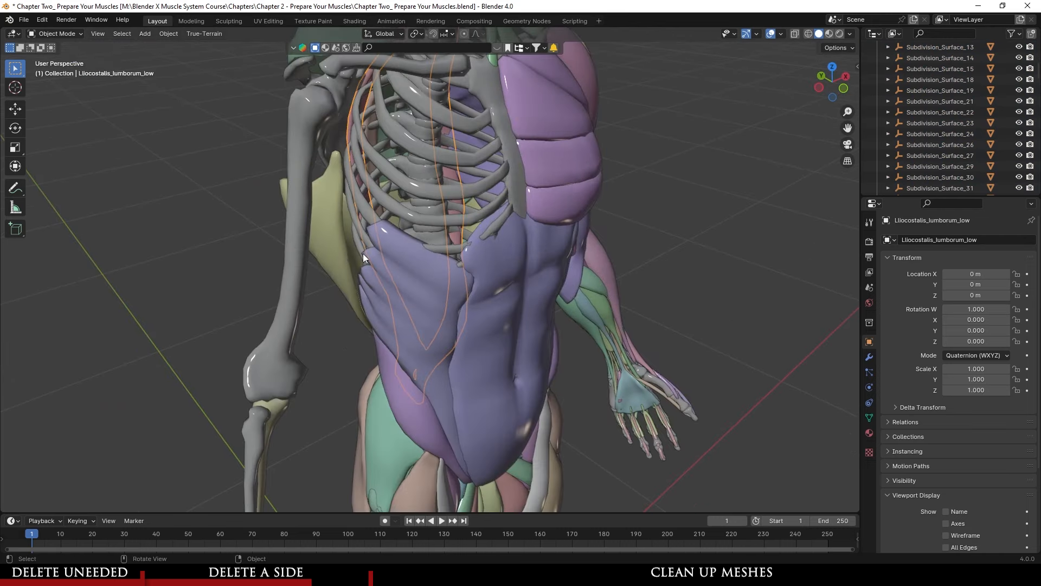
middle_click_drag(363, 254, 415, 223)
key("Delete")
left_click(415, 224)
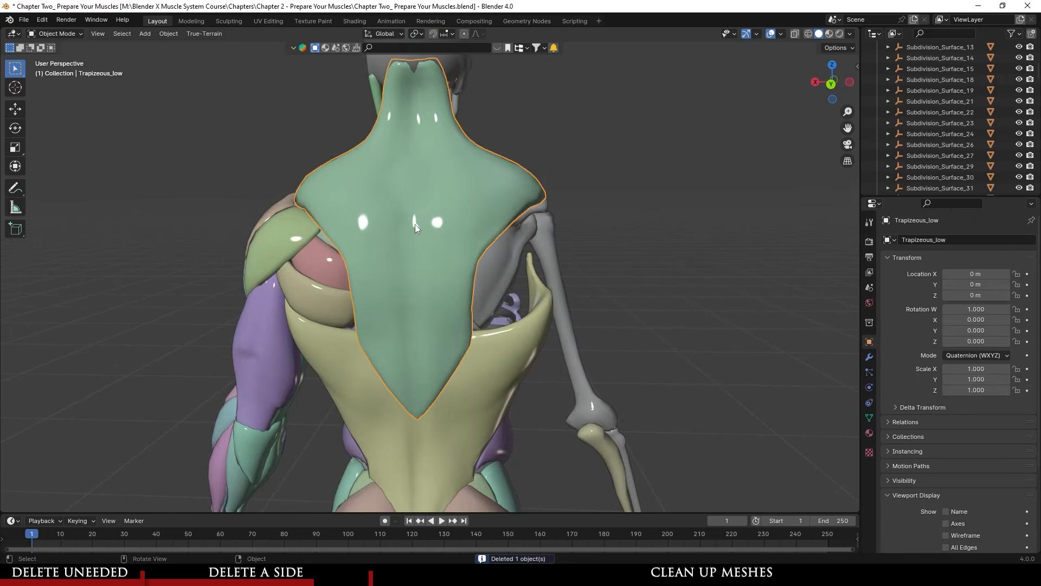
key("Delete")
- Delete the Longissimus_thoracis_low and Latisimus_dorsi_low muscle objects from the back
scroll(415, 234, "up", 3)
left_click(458, 306)
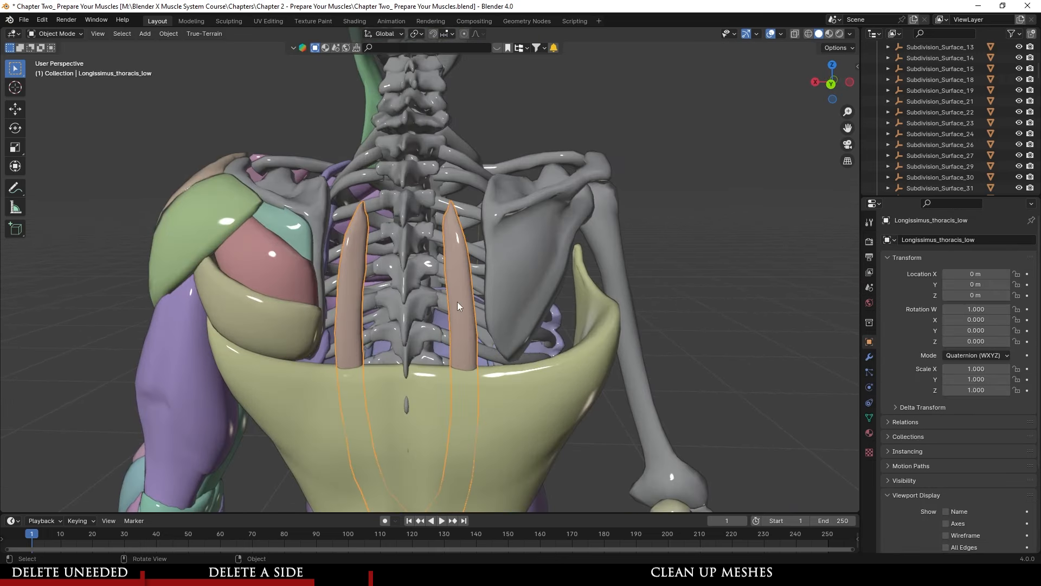
scroll(468, 367, "down", 3)
key("Delete")
left_click(438, 380)
scroll(439, 368, "up", 3)
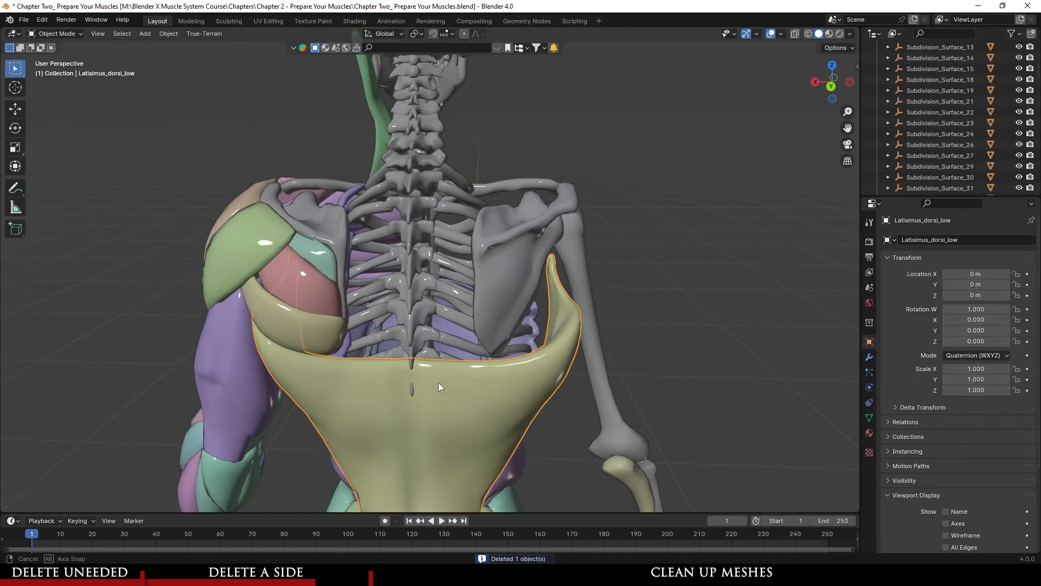
middle_click_drag(440, 387, 475, 303, "shift")
key("Delete")
- Delete the remaining muscle object beside the lower spine and the Posas_major_low muscle object
scroll(471, 373, "up", 3)
left_click(475, 303)
key("Delete")
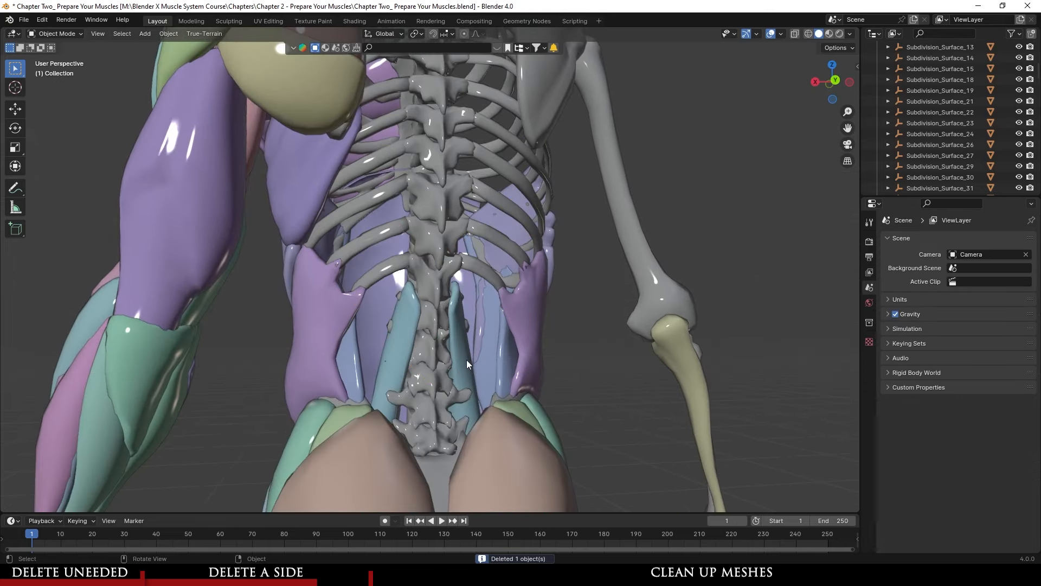
left_click(467, 361)
scroll(497, 369, "down", 4)
middle_click_drag(499, 371, 463, 294)
scroll(462, 295, "up", 4)
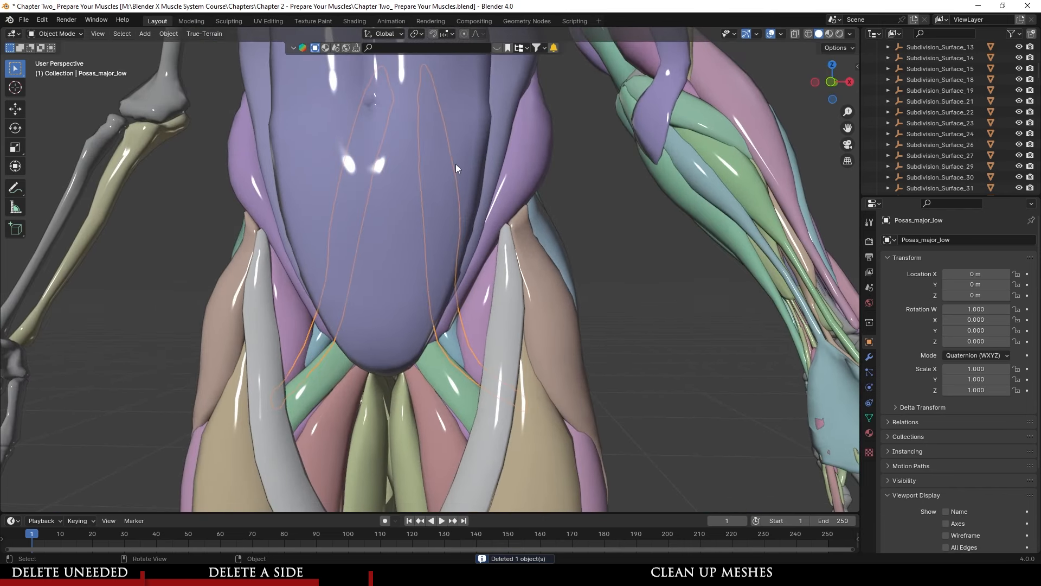
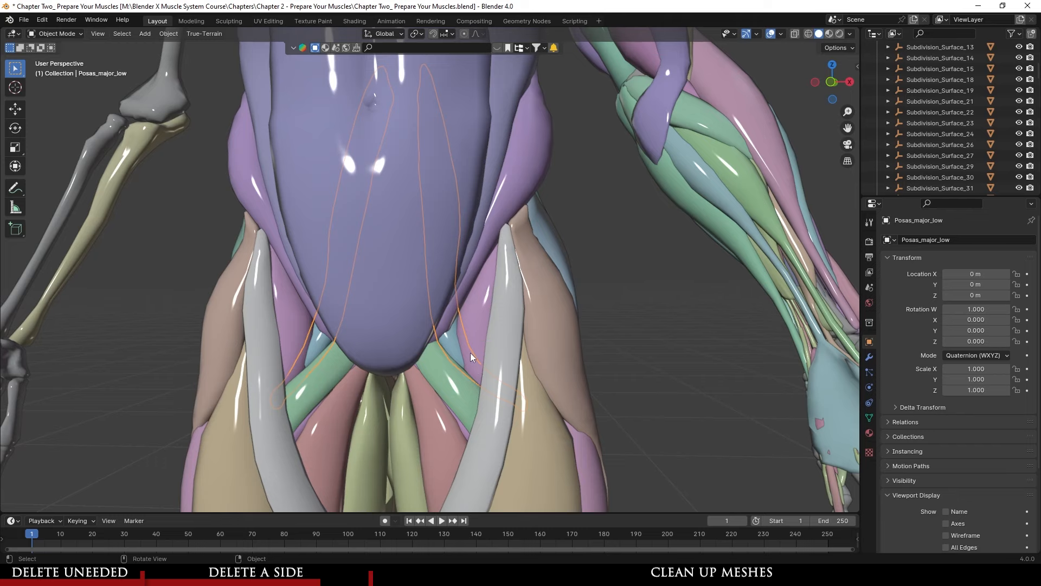
key("Delete")
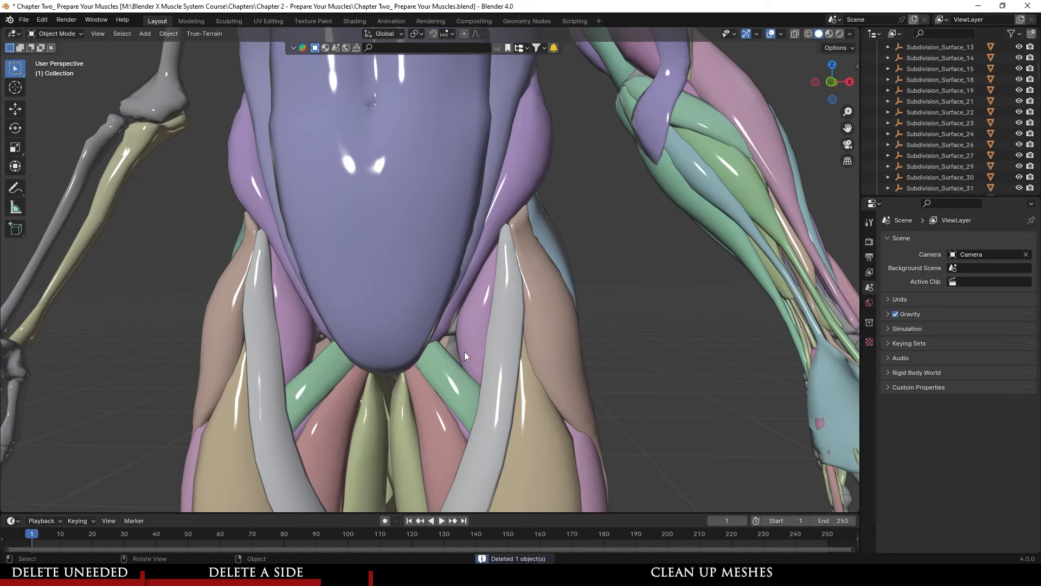
- Select all objects, reveal the hidden geometry in Edit Mode and return to Object Mode
scroll(458, 323, "up", 2)
left_click(473, 337)
mouse_move(411, 334)
middle_mouse_down()
mouse_move(451, 349)
mouse_move(646, 348)
mouse_move(364, 341)
mouse_move(426, 352)
mouse_move(513, 339)
mouse_move(402, 328)
middle_mouse_up()
scroll(332, 326, "down", 8)
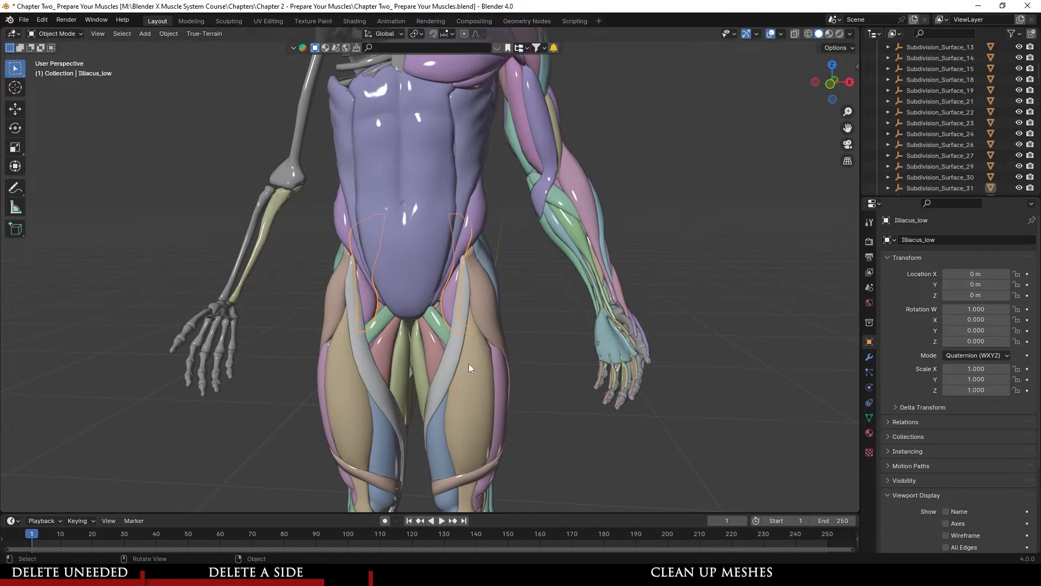
middle_click_drag(469, 364, 433, 315, "shift")
scroll(483, 413, "up", 3)
key("a")
key("Tab")
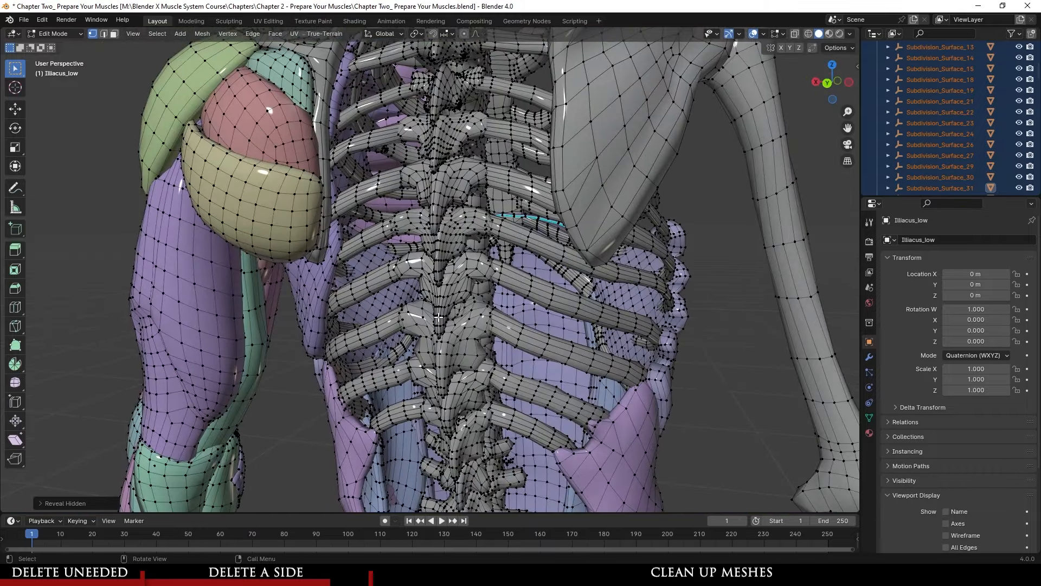
key("Tab")
key("alt+h")
- Select the Seratus_anterior_low muscle at the side of the rib cage and save the file
middle_click_drag(495, 332, 463, 330)
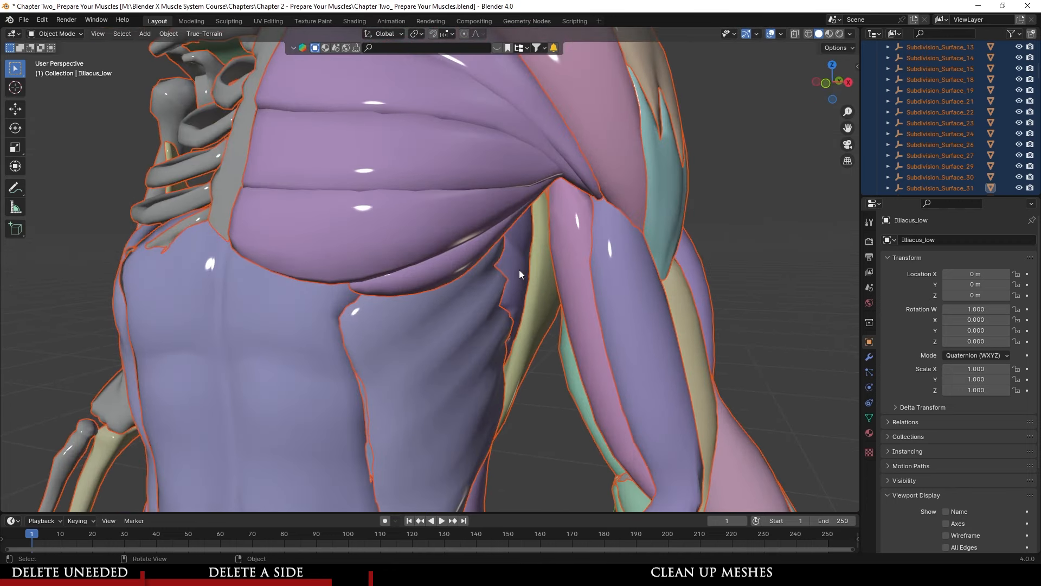
left_click(519, 269)
middle_click_drag(519, 269, 805, 385)
key("ctrl+s")
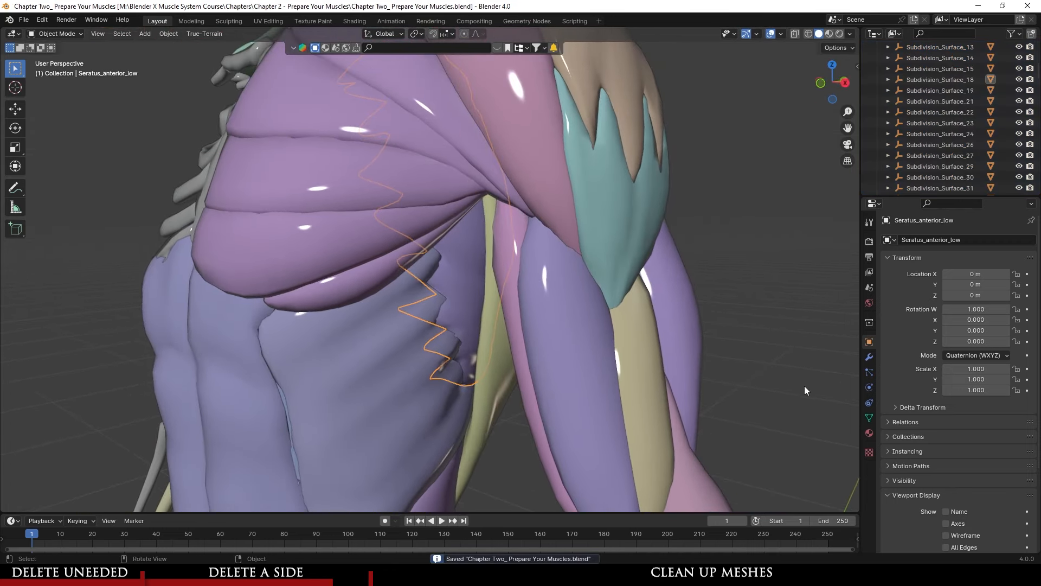
- Try a Mirror modifier on the Seratus_anterior_low muscle and remove it
left_click(869, 357)
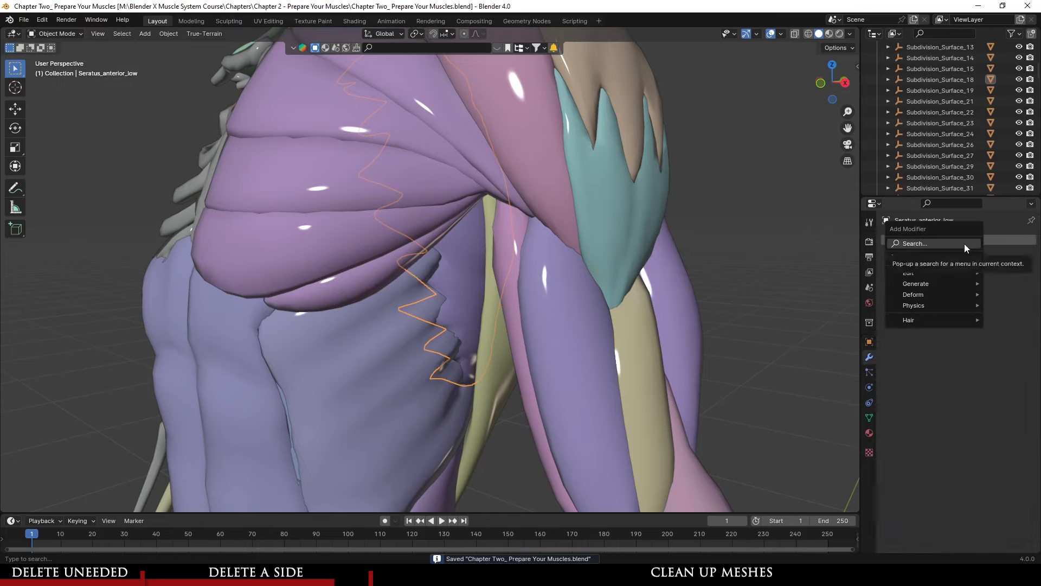
mouse_move(949, 291)
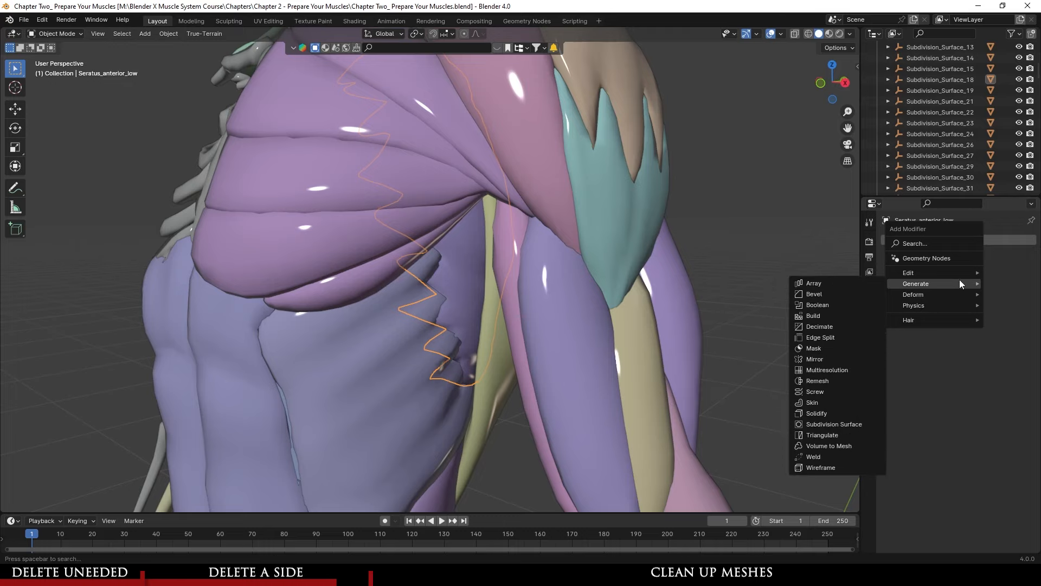
left_click(815, 359)
middle_click_drag(482, 318, 609, 298)
left_click(998, 270)
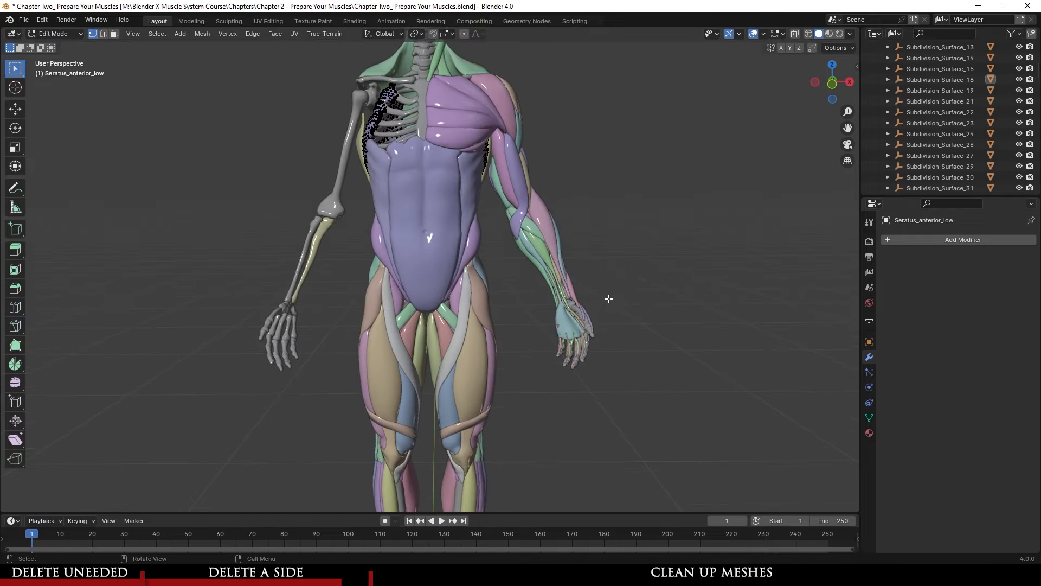
- Select all objects and open them together in Edit Mode
key("a")
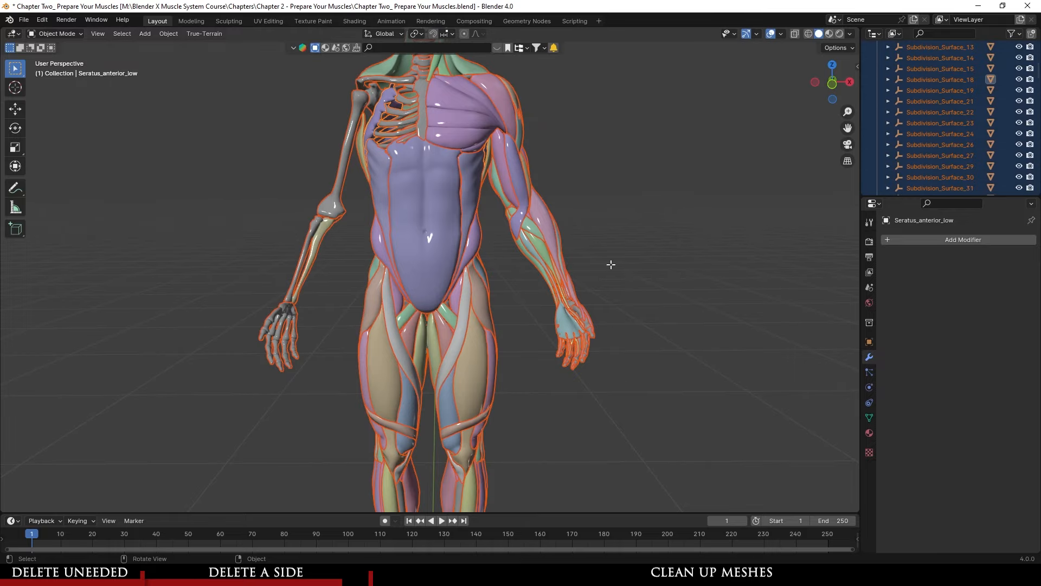
key("Tab")
scroll(439, 255, "up", 6)
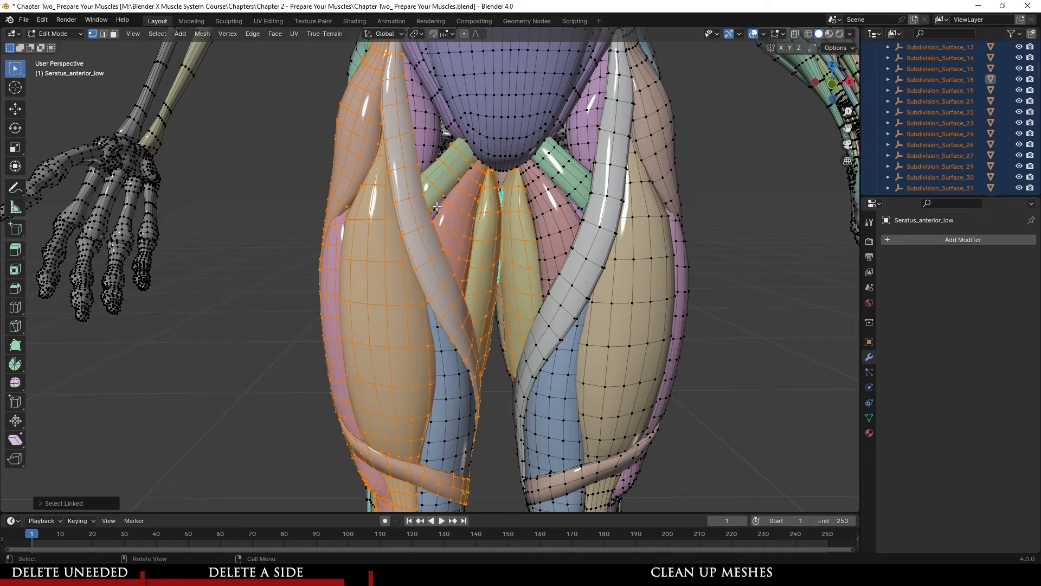
- Try selecting the linked meshes of the right-side buttock, outer, front, inner and rear thigh muscles
middle_click_drag(394, 340, 545, 358)
middle_click_drag(425, 342, 451, 345)
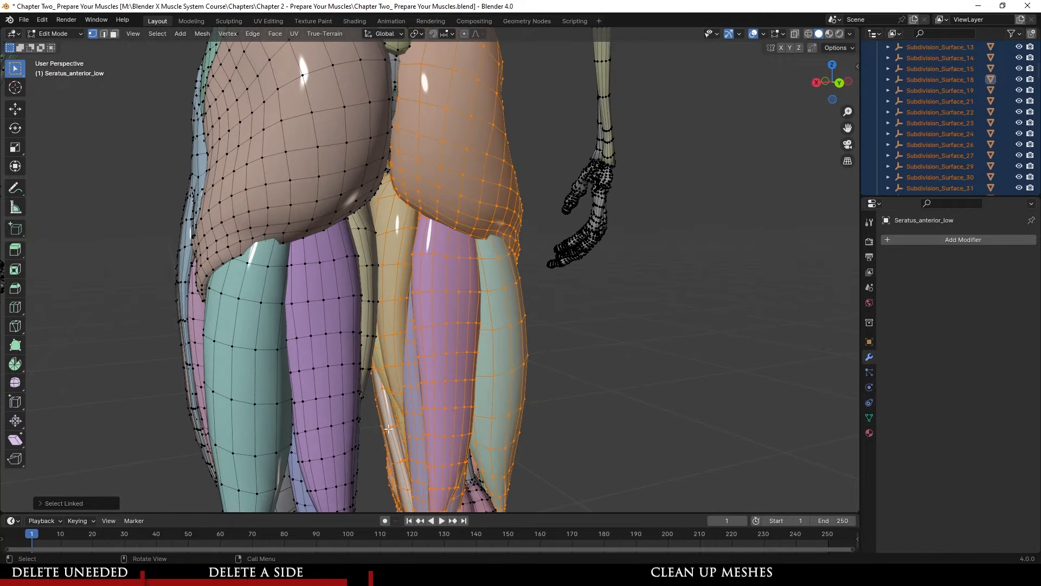
middle_click_drag(388, 428, 428, 378)
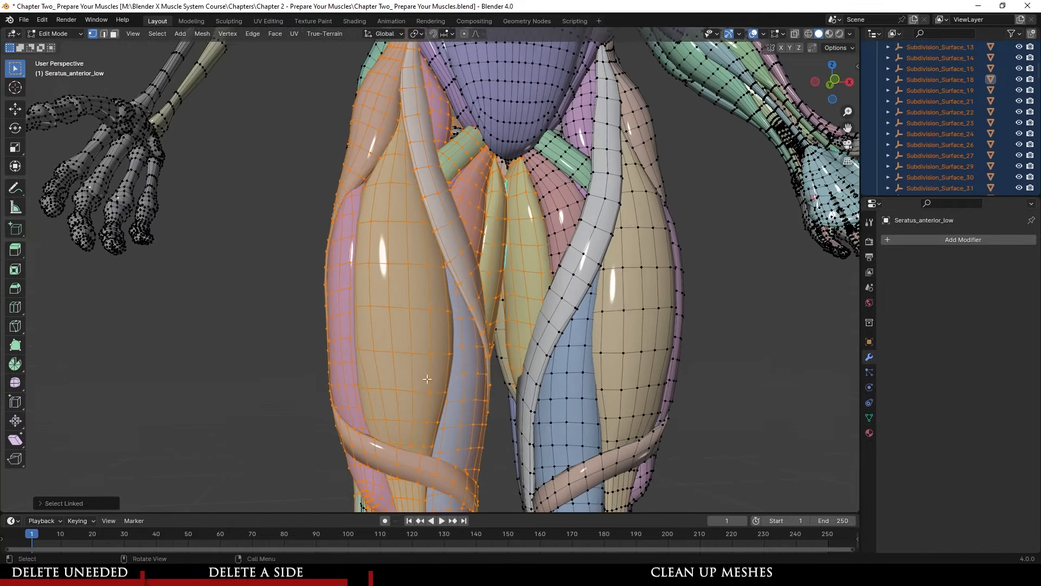
middle_click_drag(523, 321, 431, 315, "shift")
scroll(431, 314, "up", 1)
scroll(406, 262, "up", 4)
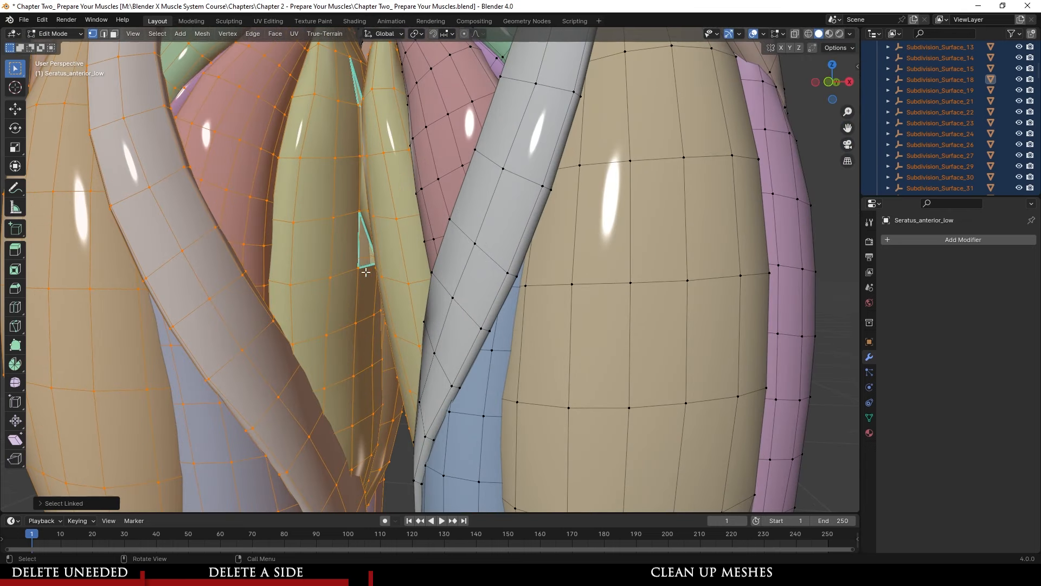
scroll(366, 249, "down", 5)
scroll(391, 271, "up", 3)
- Select the linked meshes of the right-side Sartorius_low, buttock, hip, front and inner thigh muscles and delete their vertices
left_click(416, 289)
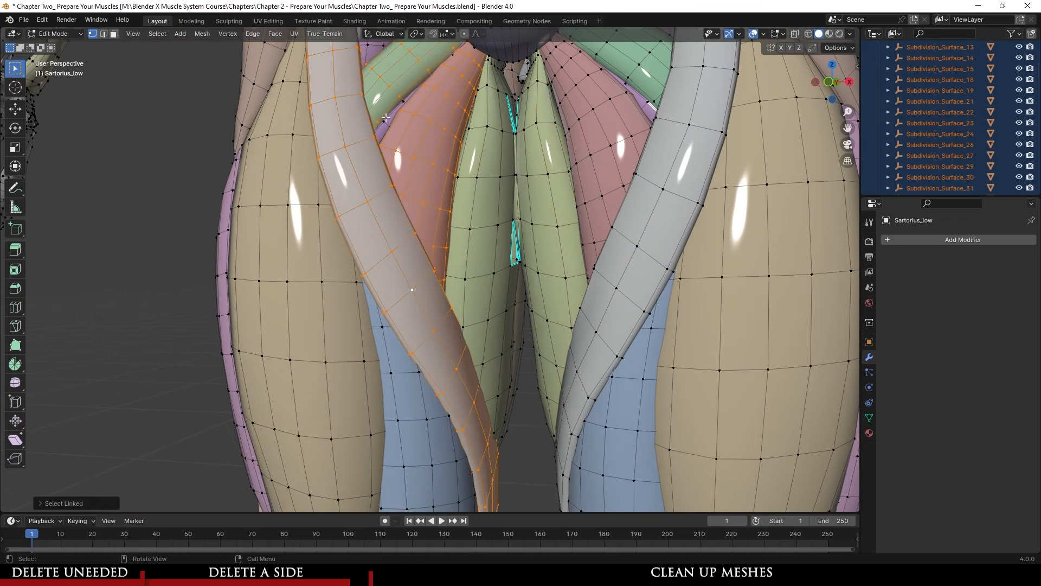
scroll(385, 117, "down", 3)
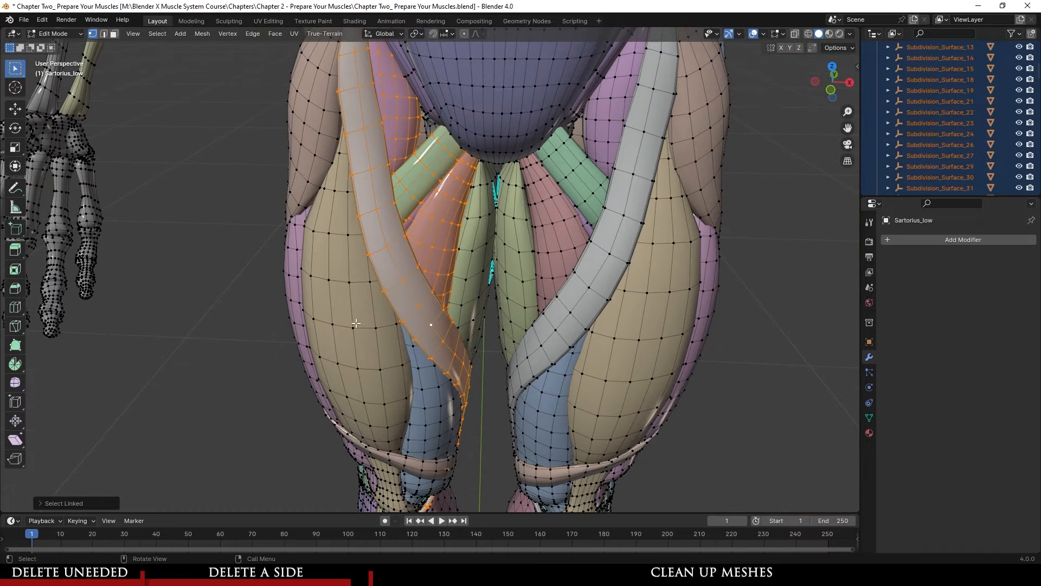
middle_click_drag(380, 353, 393, 363)
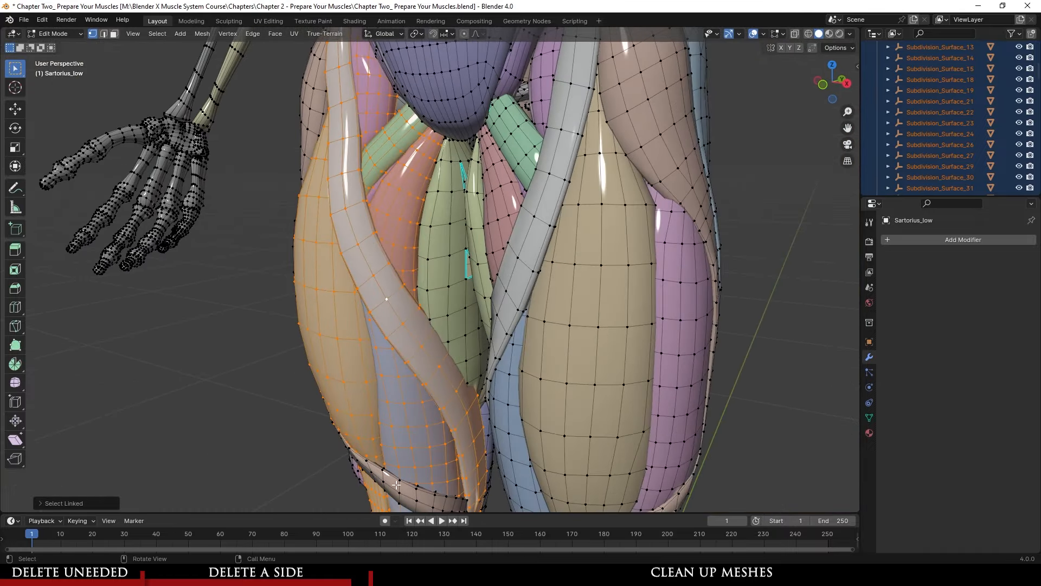
middle_click_drag(401, 476, 437, 344)
middle_click_drag(375, 99, 394, 108)
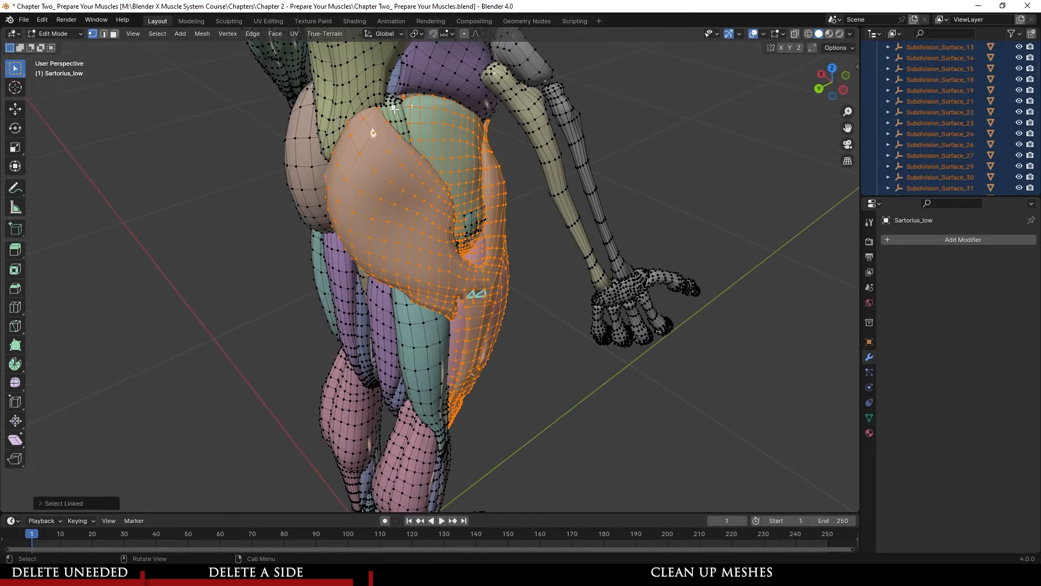
middle_click_drag(418, 291, 387, 372)
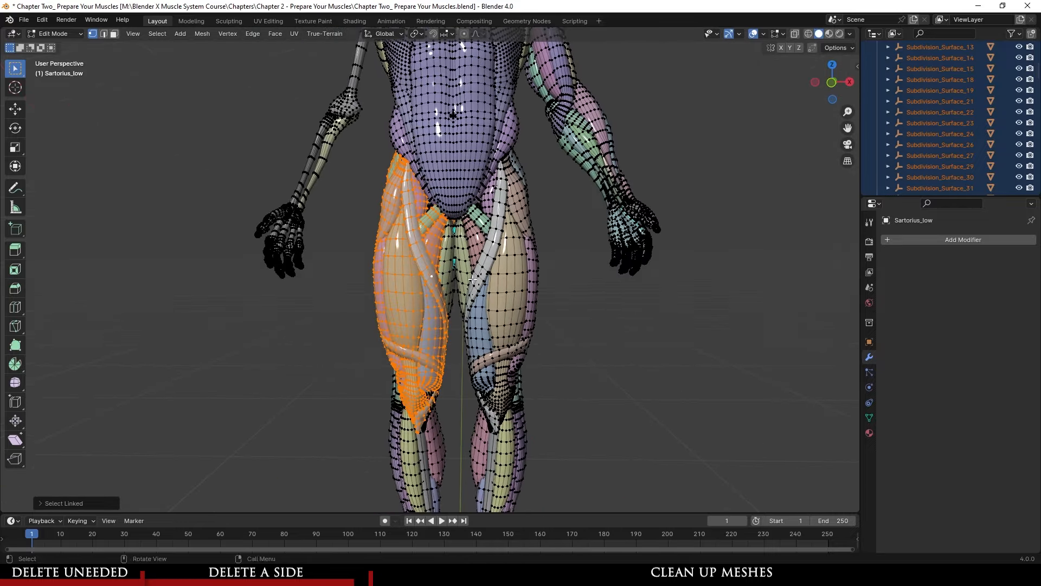
right_click(387, 371)
left_click(361, 552)
- Select the linked meshes of the right-side rear thigh muscles and the remaining deep inner thigh muscle, and delete their vertices
scroll(451, 232, "up", 5)
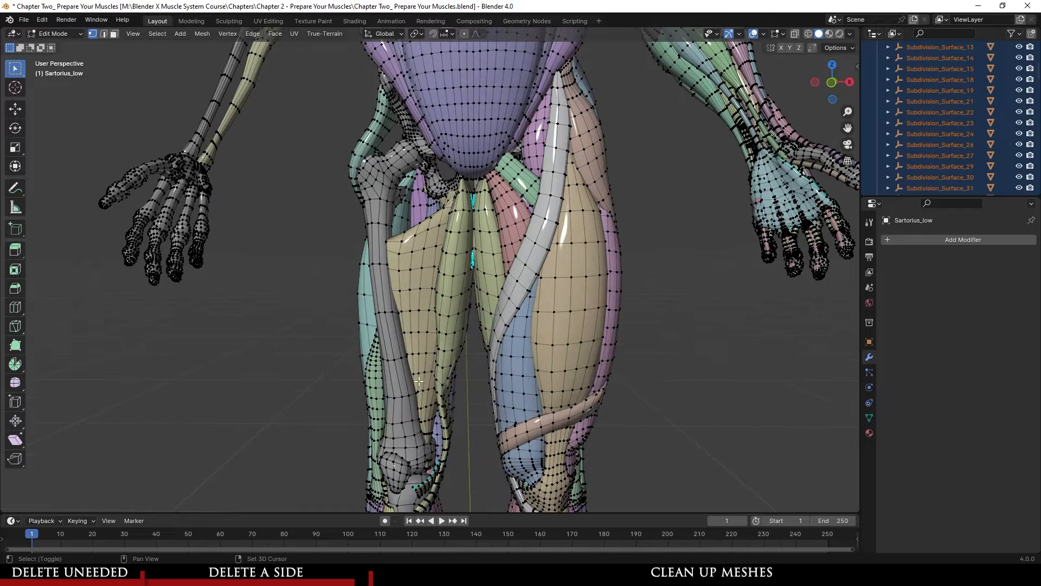
middle_click_drag(452, 232, 382, 370)
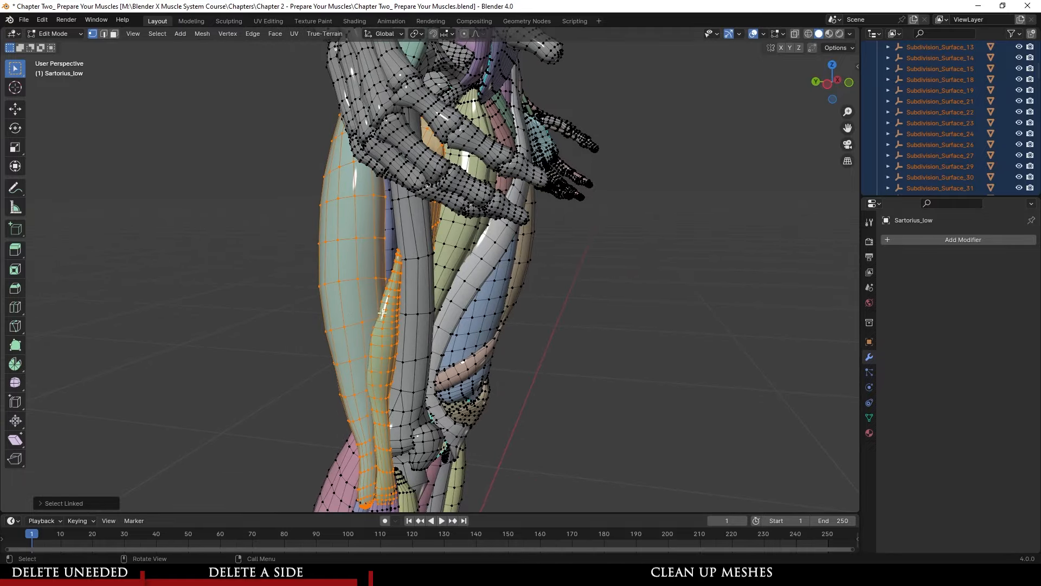
middle_click_drag(382, 313, 383, 321)
middle_click_drag(399, 197, 392, 232)
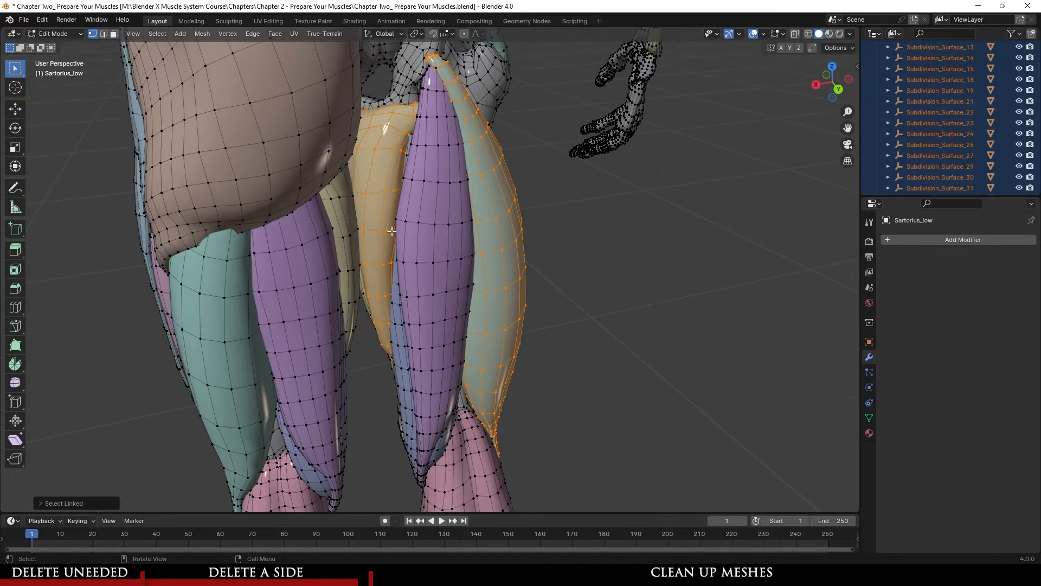
right_click(409, 351)
right_click(410, 351)
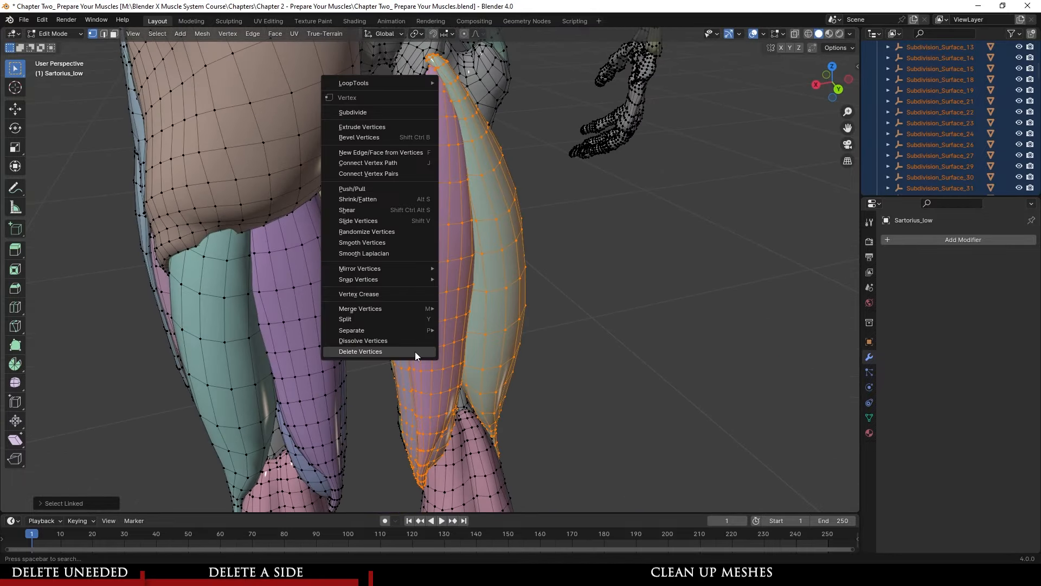
left_click(415, 351)
- Select the linked meshes of the right-side Gastrocnomius_low, shin and outer calf muscles and the small knee patch, and delete their vertices
middle_click_drag(415, 351, 405, 251)
scroll(464, 274, "down", 3)
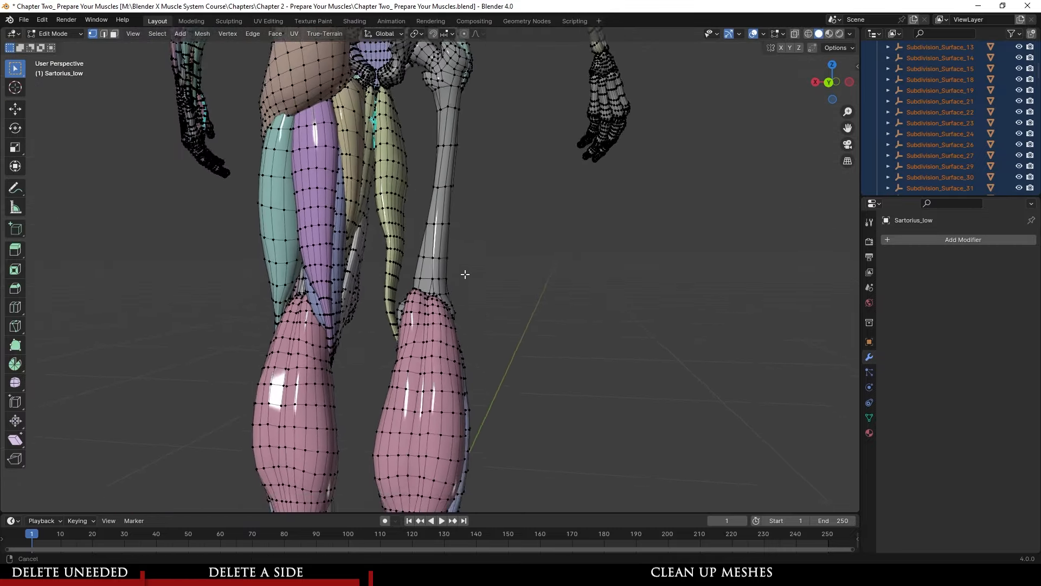
scroll(416, 356, "up", 4)
scroll(460, 381, "down", 3)
middle_click_drag(460, 380, 347, 374)
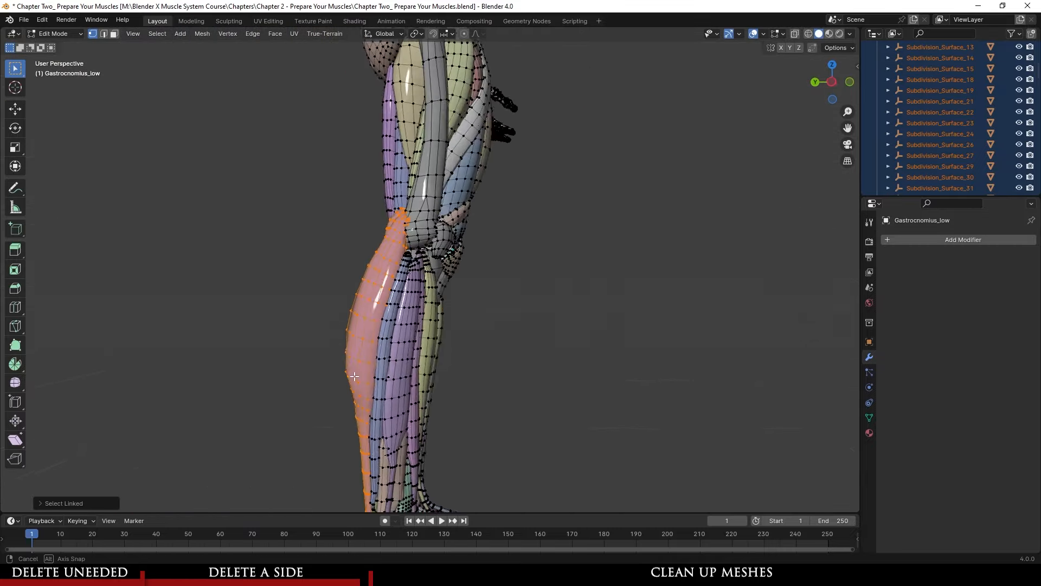
scroll(444, 374, "down", 5)
middle_click_drag(493, 348, 435, 360)
scroll(436, 353, "up", 7)
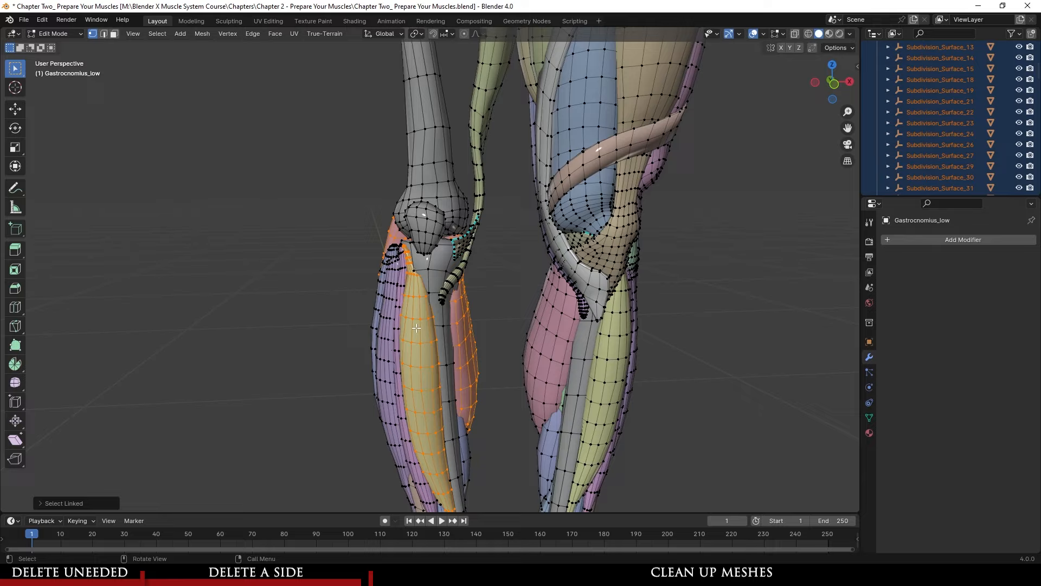
middle_click_drag(462, 278, 429, 259)
scroll(446, 242, "up", 4)
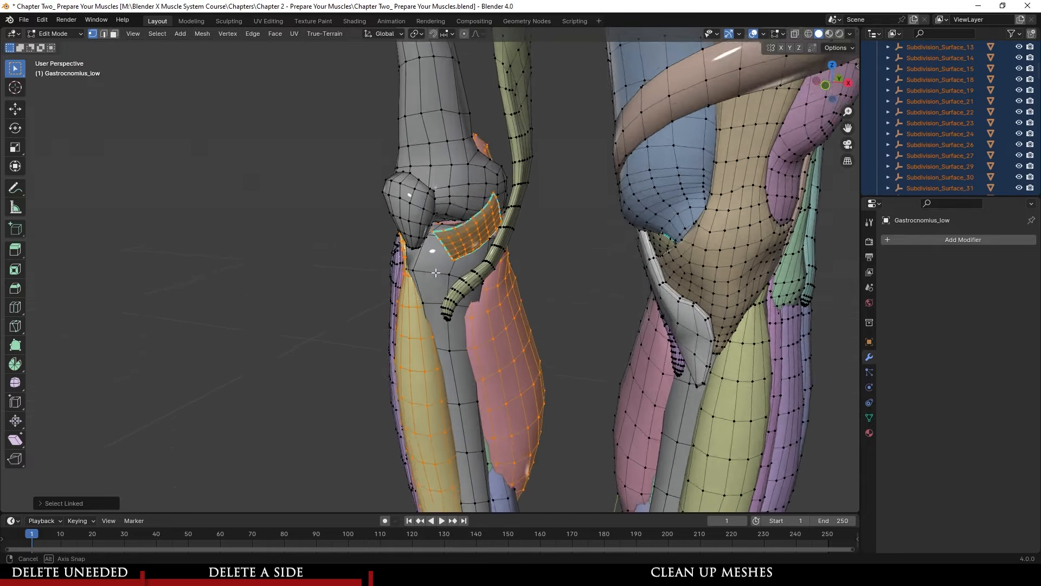
middle_click_drag(492, 224, 566, 226)
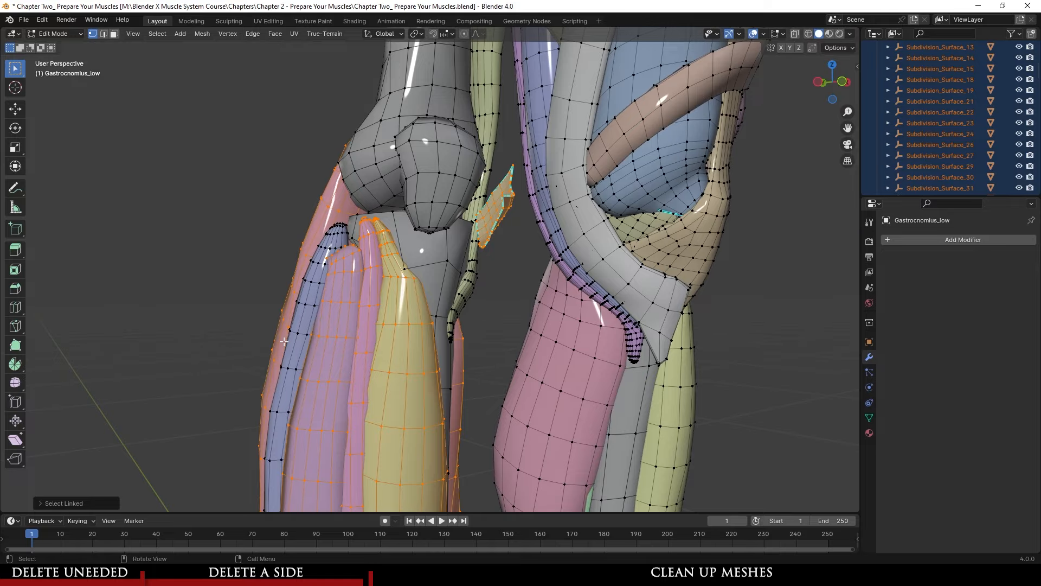
middle_click_drag(292, 344, 496, 309)
scroll(482, 218, "down", 3)
scroll(480, 244, "up", 2)
middle_click_drag(461, 385, 486, 328, "shift")
middle_click_drag(537, 375, 450, 187)
right_click(448, 185)
left_click(408, 295)
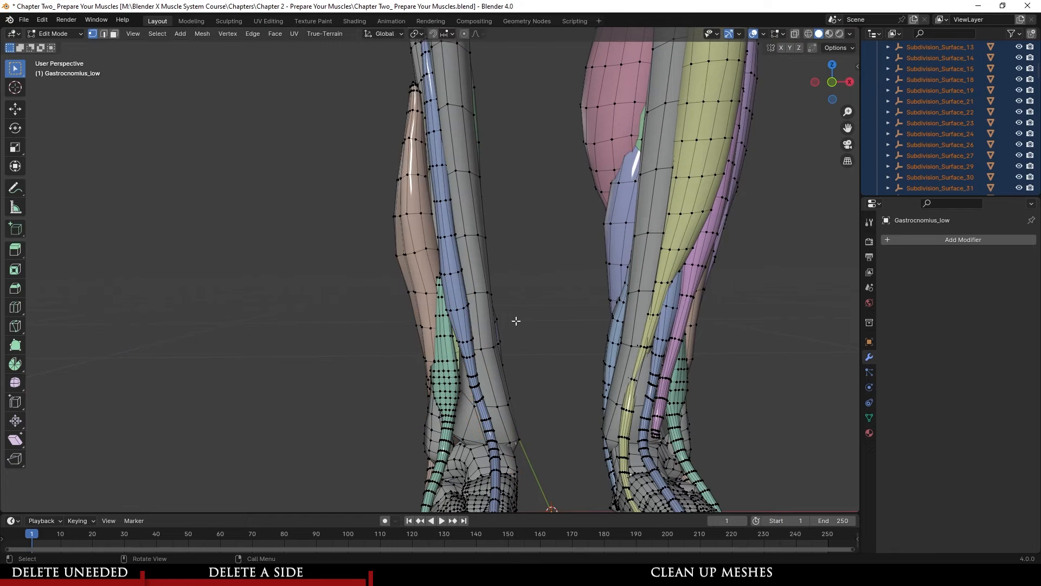
- Select the linked meshes of the remaining right-side lower-leg muscles running down to the ankle and delete their vertices
middle_click_drag(412, 298, 463, 301)
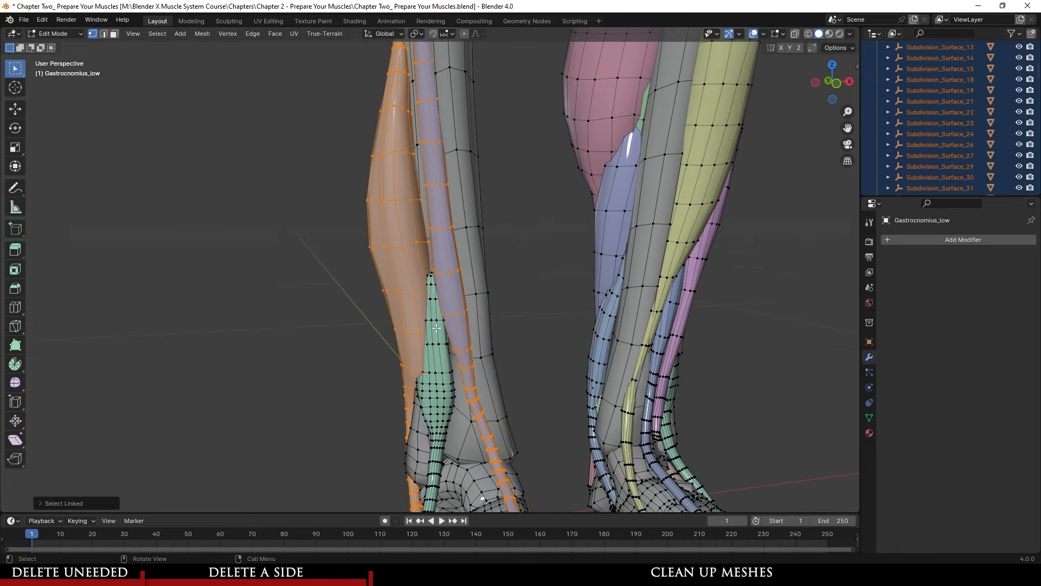
middle_click_drag(437, 355, 389, 347)
right_click(413, 248)
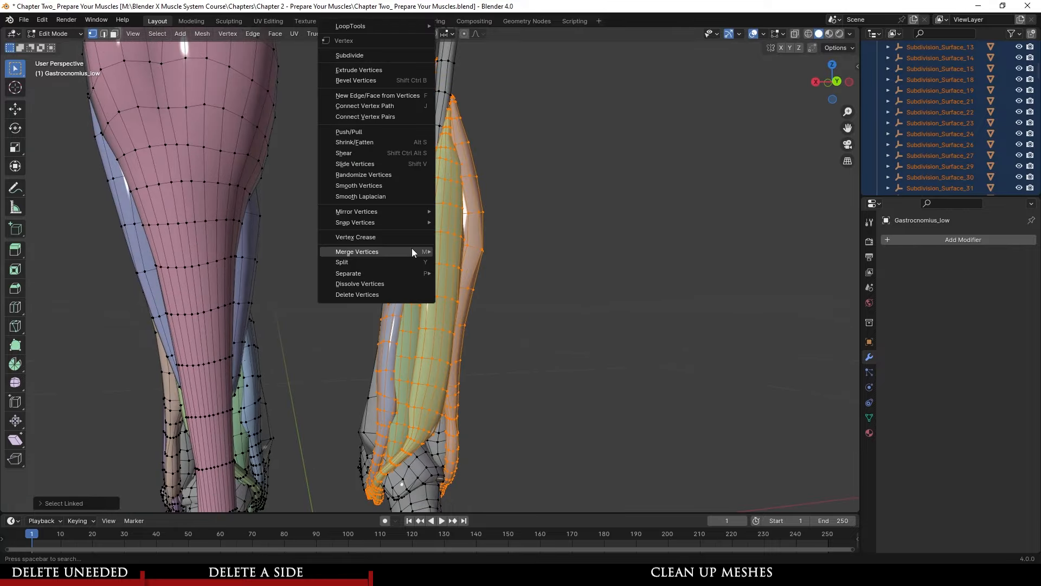
left_click(381, 291)
- Leave the shared Edit Mode and open only the Gracilis_low inner thigh muscle in Edit Mode
middle_click_drag(381, 291, 353, 293)
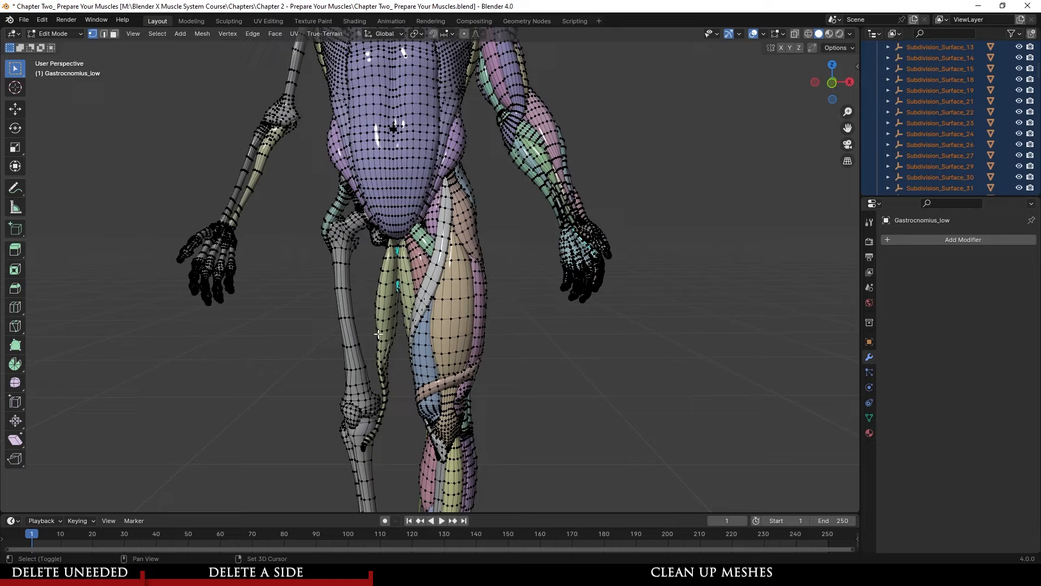
scroll(346, 290, "up", 5)
scroll(336, 299, "up", 10)
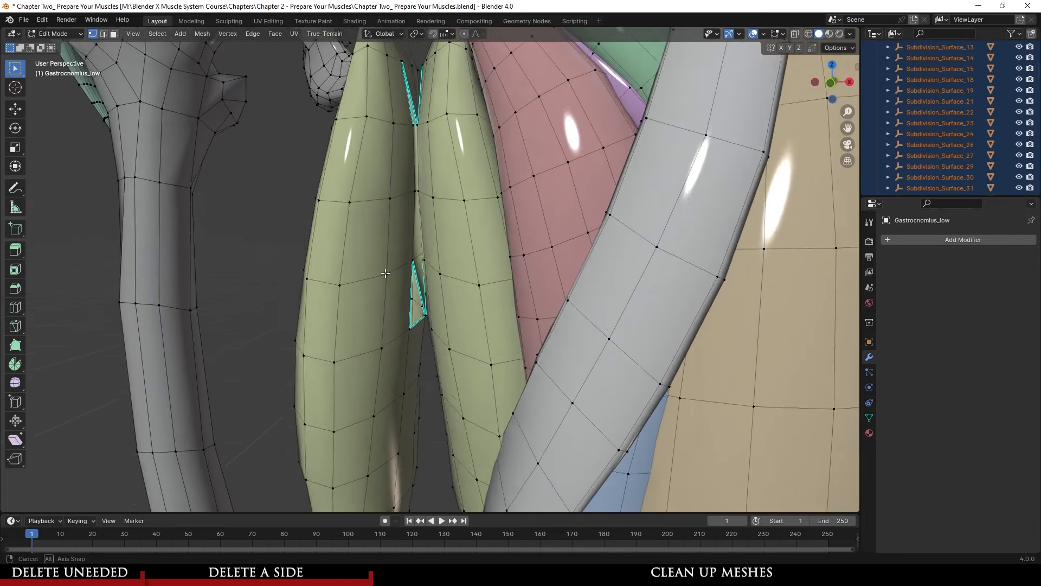
scroll(400, 275, "down", 10)
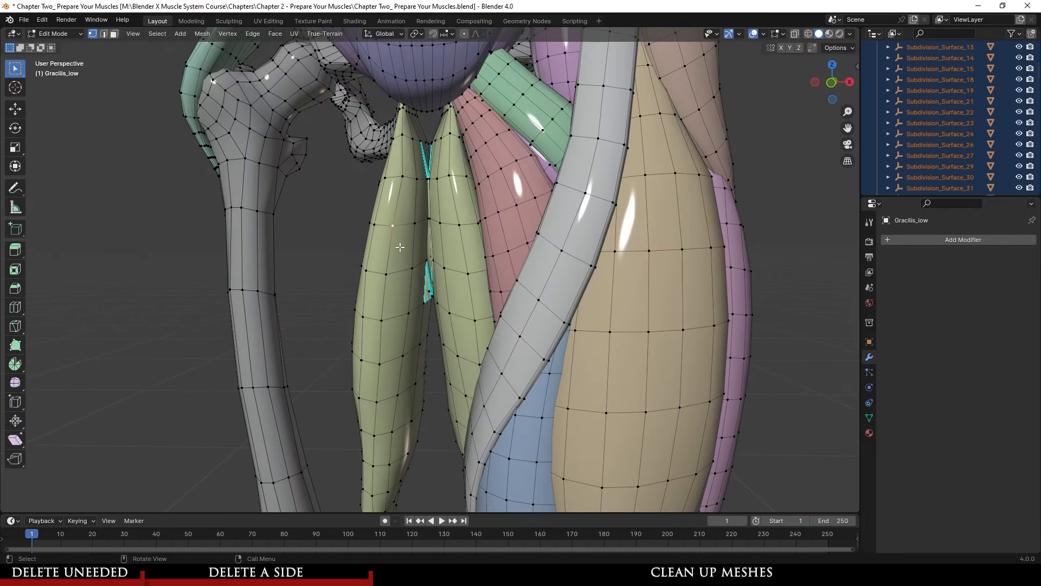
scroll(400, 247, "up", 3)
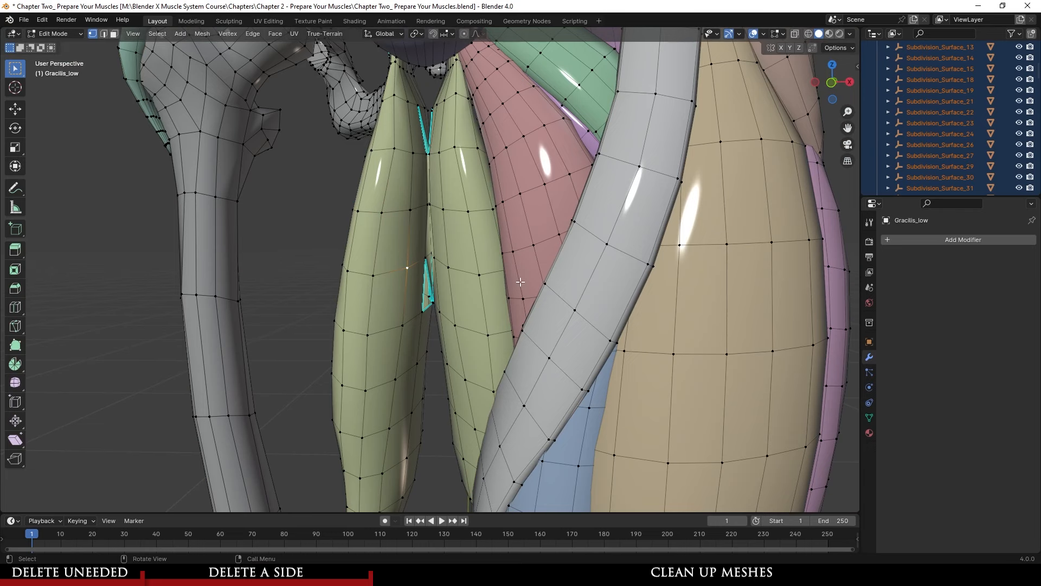
key("Tab")
left_click(397, 219)
key("Tab")
scroll(424, 259, "up", 3)
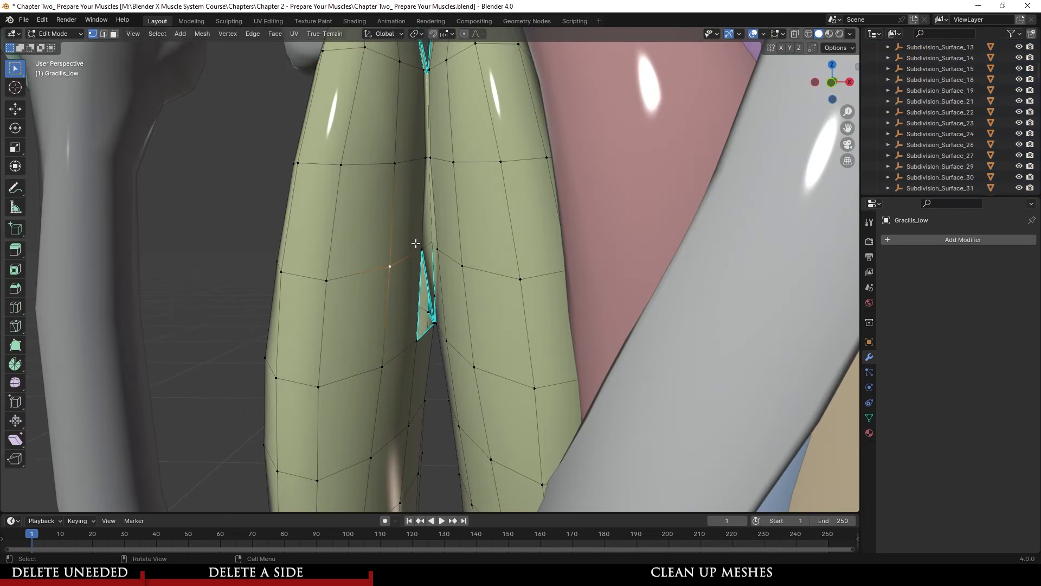
- Enable the In Front viewport display option for the Gracilis_low muscle
middle_click_drag(417, 243, 427, 241)
scroll(426, 240, "down", 2)
left_click(870, 341)
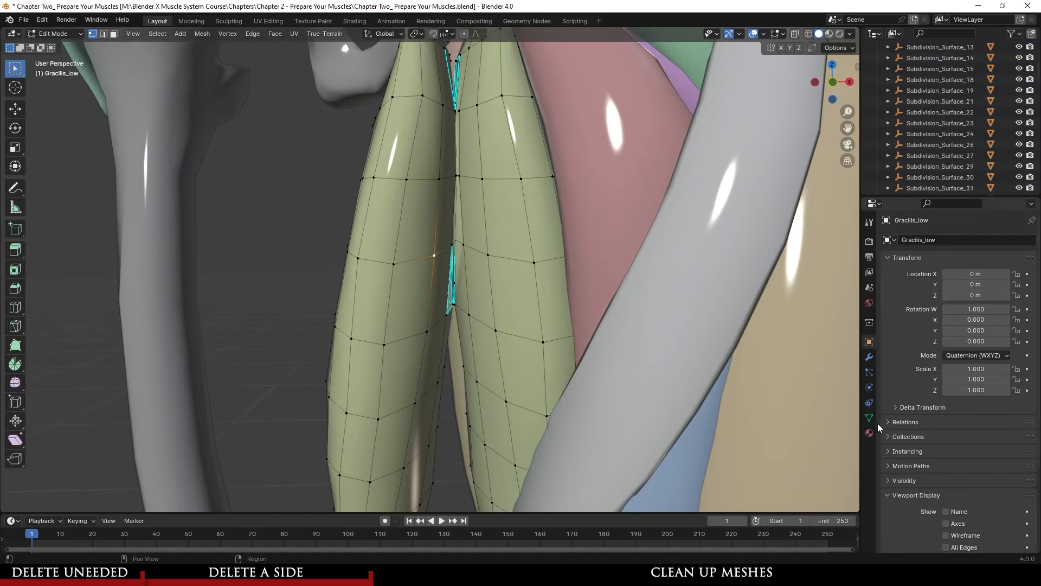
scroll(933, 477, "down", 5)
left_click(946, 475)
scroll(429, 306, "up", 6)
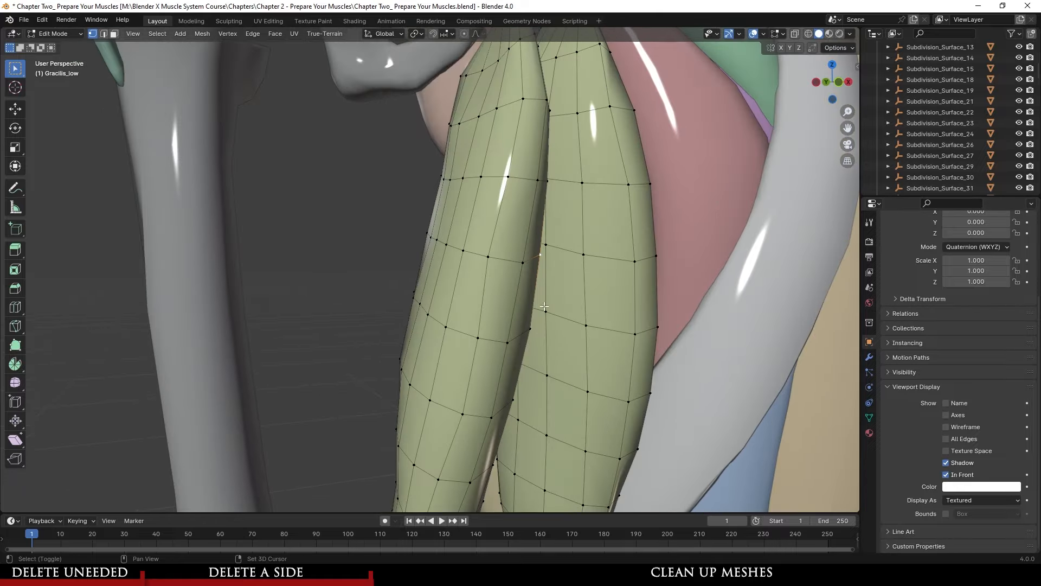
- Delete the shared vertex where the highlighted edges join the two Gracilis_low halves at the inner thigh
middle_click_drag(428, 307, 472, 261)
scroll(480, 324, "up", 3)
scroll(480, 328, "up", 1)
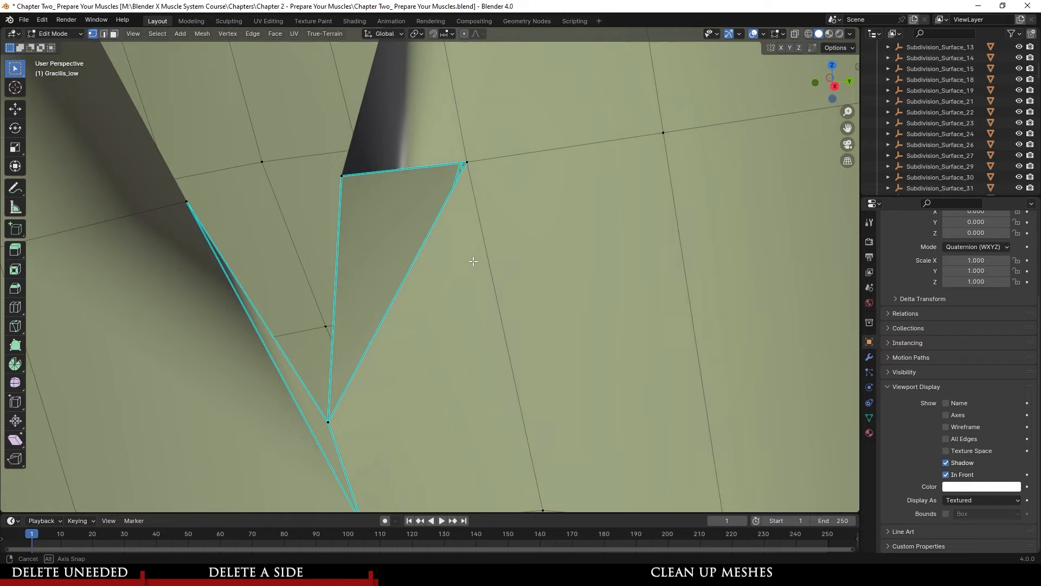
middle_click_drag(587, 260, 440, 338, "shift")
scroll(449, 246, "down", 3)
middle_click_drag(449, 247, 453, 279, "shift")
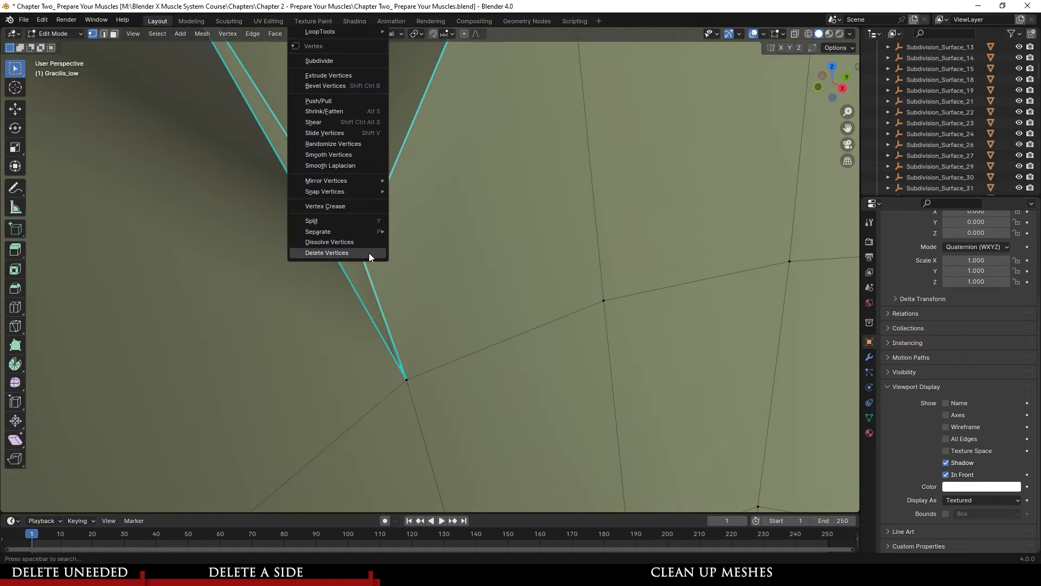
left_click(329, 242)
- Delete the next border vertex along the seam where the two Gracilis_low halves touch
middle_click_drag(469, 279, 549, 337)
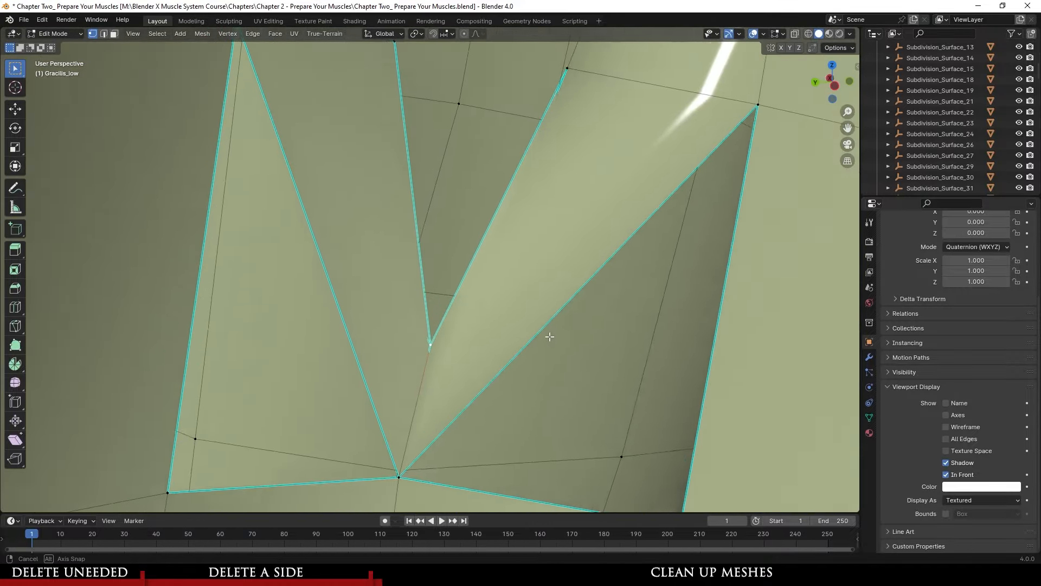
middle_click_drag(500, 360, 494, 365)
middle_click_drag(460, 402, 469, 328, "shift")
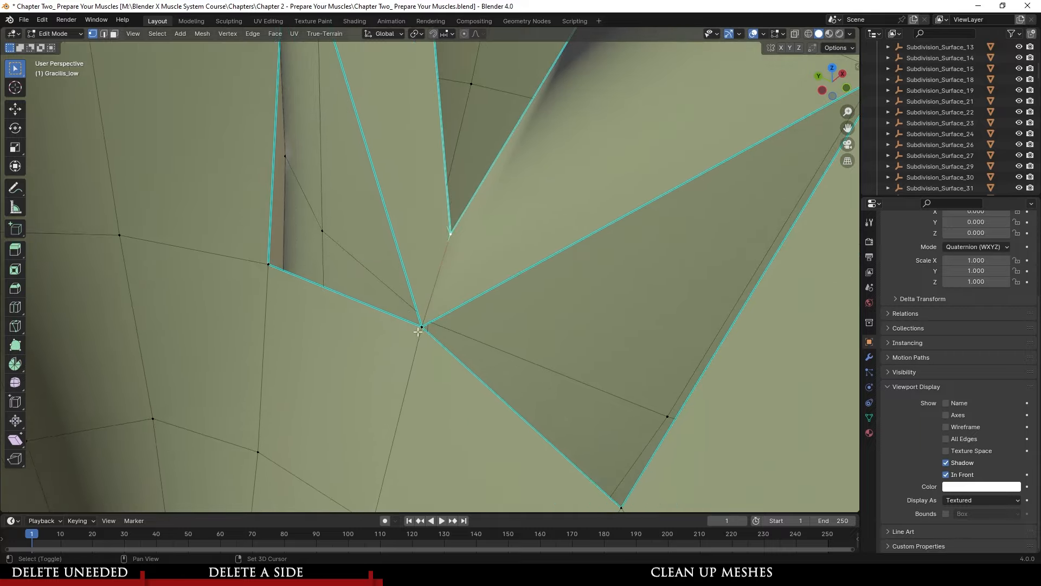
middle_click_drag(487, 185, 450, 292, "shift")
scroll(451, 309, "up", 4)
scroll(450, 311, "down", 3)
scroll(378, 313, "up", 3)
scroll(470, 333, "down", 5, "shift")
right_click(456, 333)
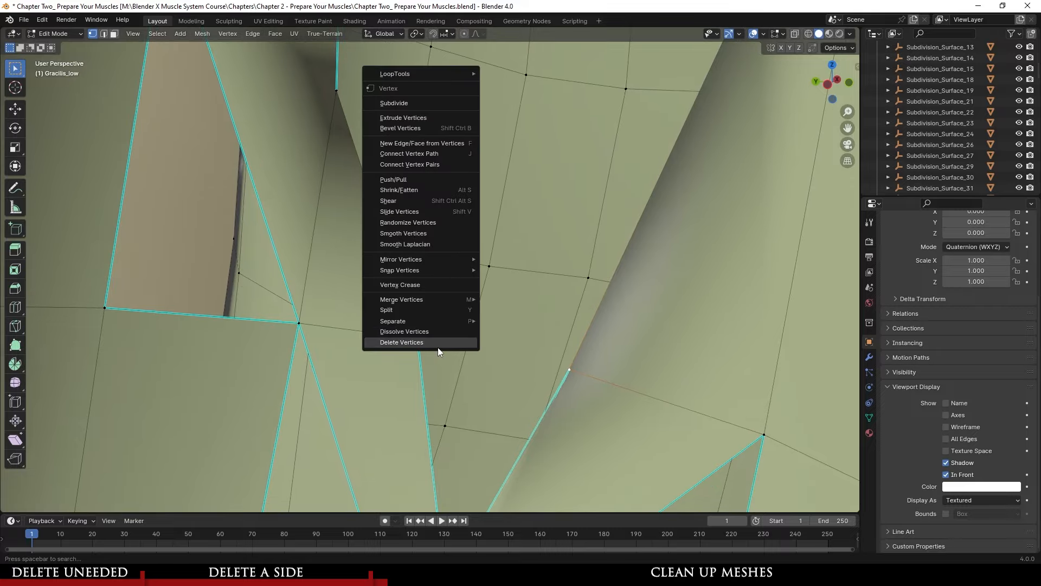
left_click(437, 345)
- Delete two more vertices that bridge the two Gracilis_low halves, working along the highlighted seam
left_click(409, 223)
right_click(422, 225)
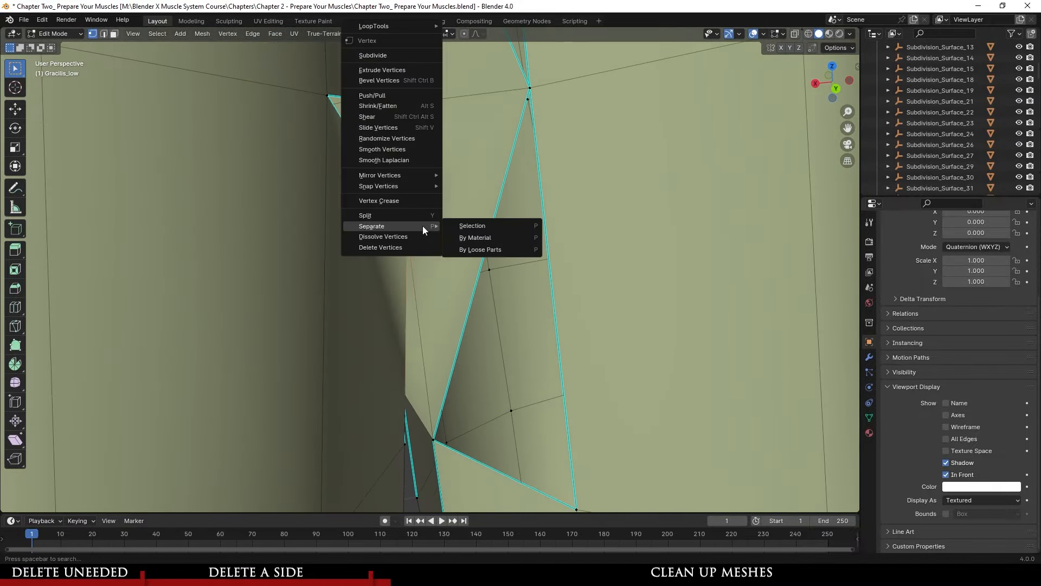
left_click(404, 249)
middle_click_drag(482, 255, 471, 257)
middle_click_drag(471, 257, 468, 399, "shift")
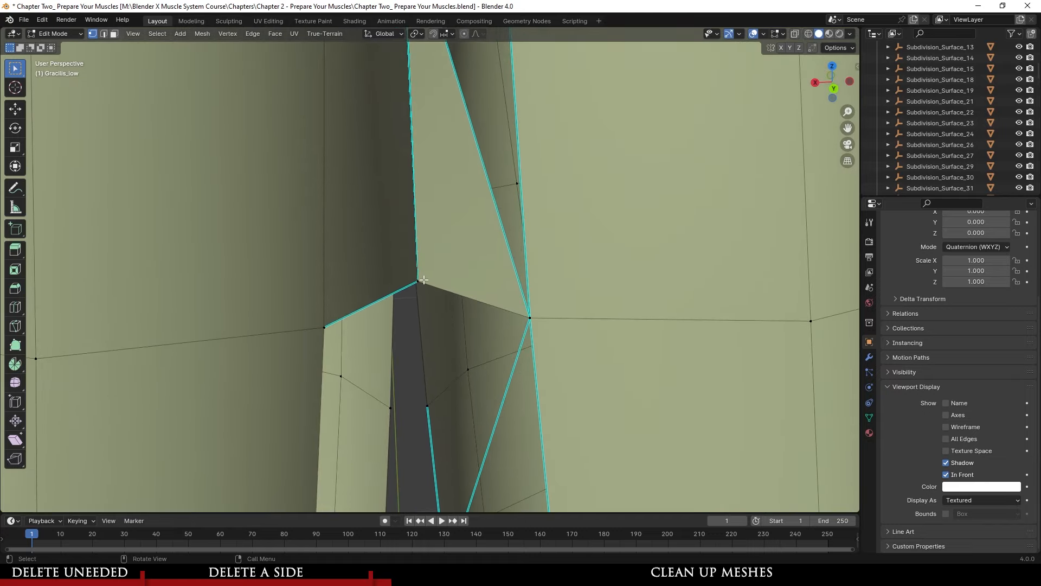
left_click(440, 279)
middle_click_drag(469, 270, 282, 293)
right_click(435, 331)
left_click(428, 330)
- Select the linked mesh from the right-side Gracilis_low half to check whether the halves are still joined
scroll(453, 317, "down", 7)
scroll(282, 293, "down", 3)
middle_click_drag(404, 296, 438, 221)
scroll(438, 221, "up", 2)
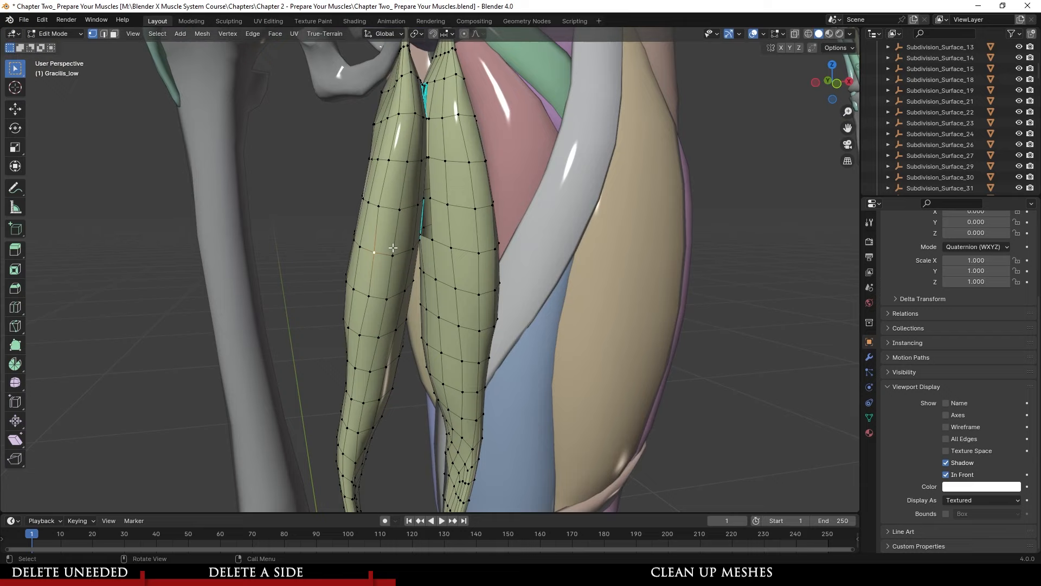
key("alt+a")
scroll(403, 250, "up", 6)
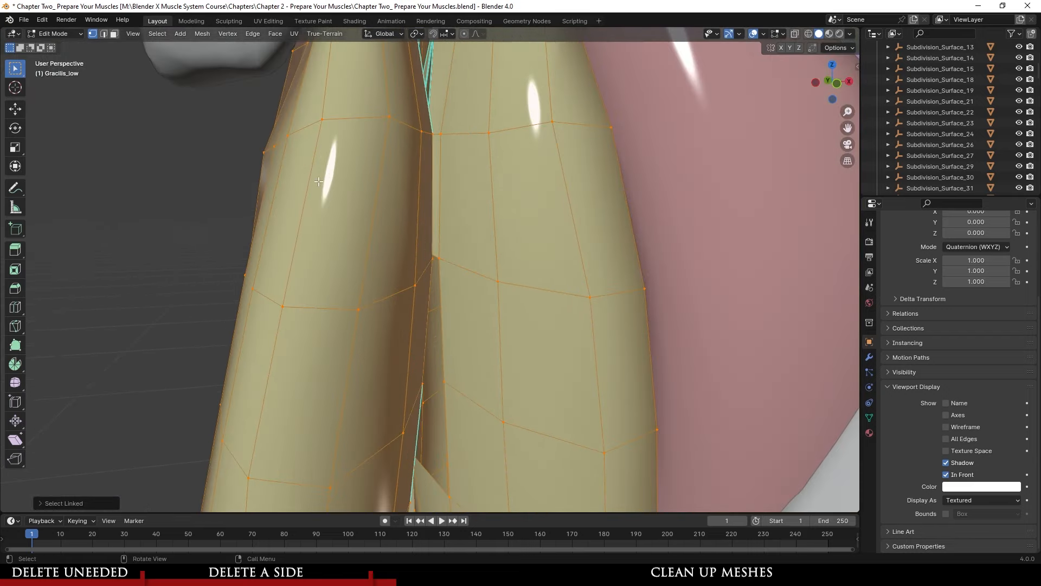
middle_click_drag(374, 214, 418, 293)
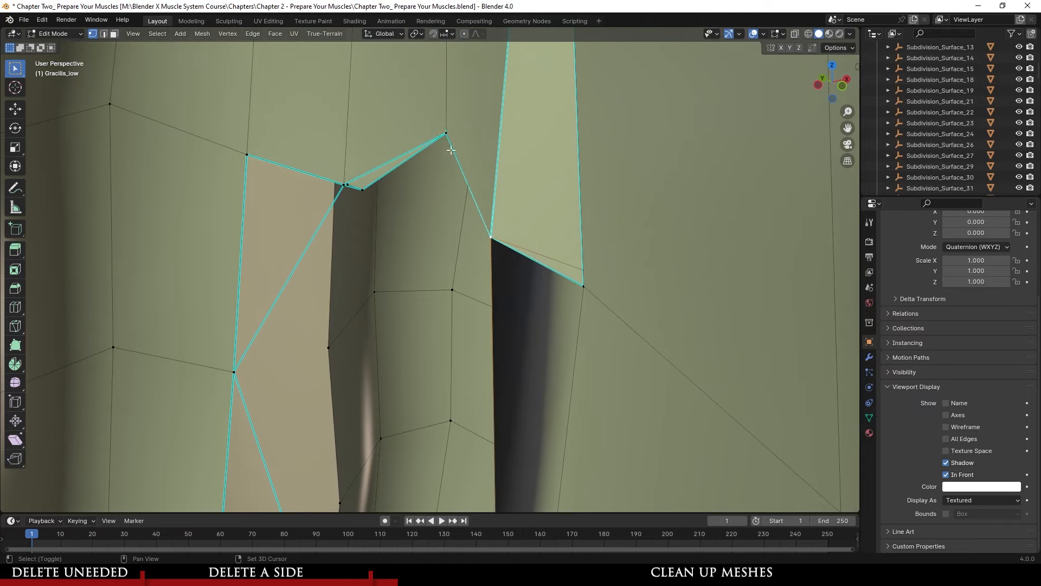
- Delete the bridging vertex at the corner of the highlighted gap between the two muscle halves
middle_click_drag(459, 155, 423, 319, "shift")
middle_click_drag(347, 342, 479, 255)
right_click(358, 345)
left_click(356, 346)
scroll(356, 346, "down", 3)
- Check the halves' connection again with Select Linked, clear the selection, and delete the vertex still bridging the central gap
left_click(286, 253)
key("ctrl+l")
scroll(575, 278, "up", 4)
scroll(479, 255, "down", 4)
key("alt+a")
scroll(449, 288, "down", 3)
middle_click_drag(449, 288, 481, 309)
scroll(470, 289, "up", 5)
scroll(481, 309, "up", 4)
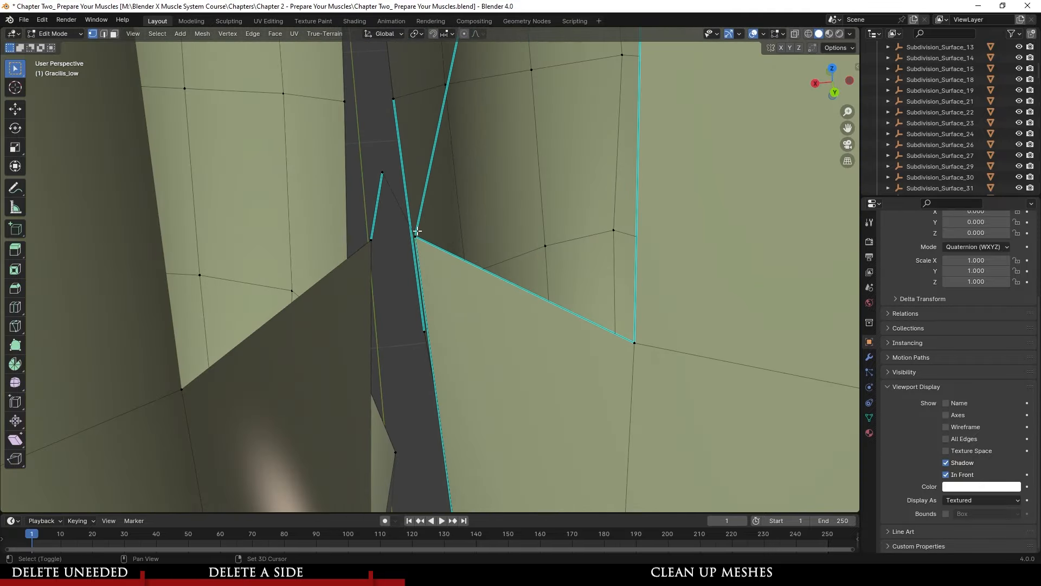
middle_click_drag(416, 233, 453, 307, "shift")
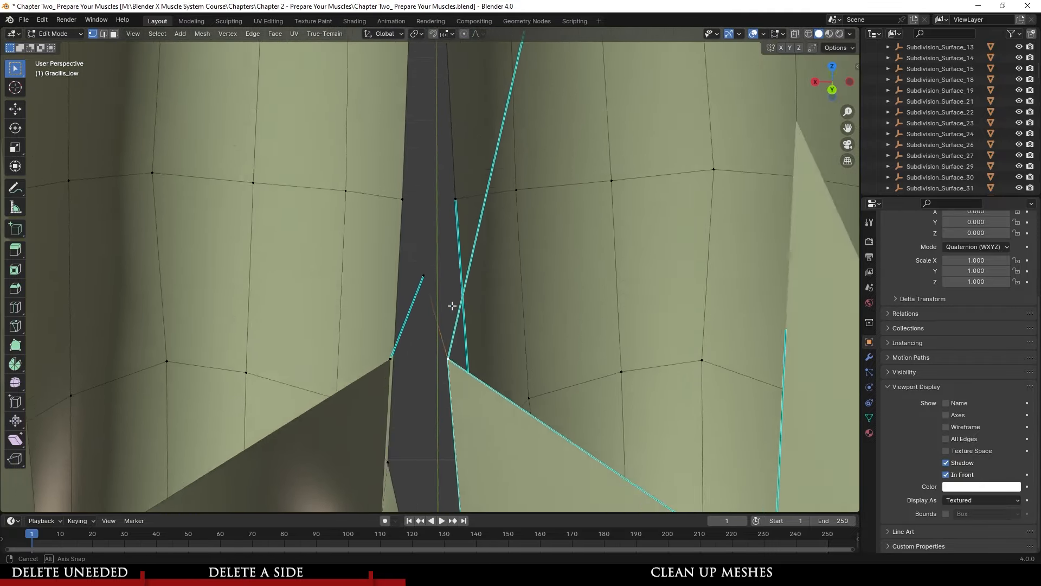
right_click(486, 362)
middle_click_drag(471, 367, 494, 369)
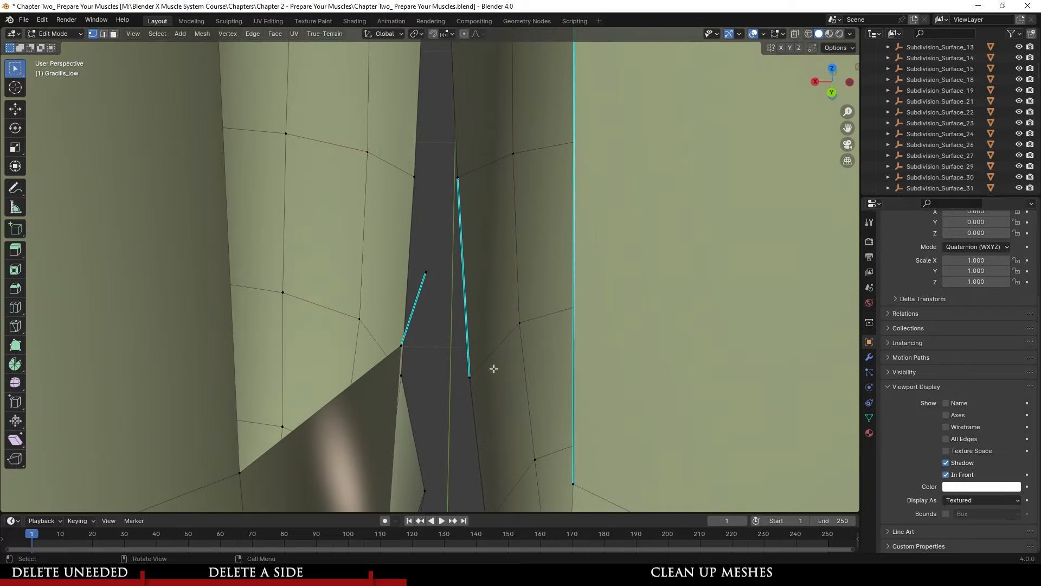
- Select the linked mesh again to find the remaining connection, and set the viewport's Clip Start to 0.001 m
middle_click_drag(450, 290, 298, 283)
scroll(367, 254, "down", 5)
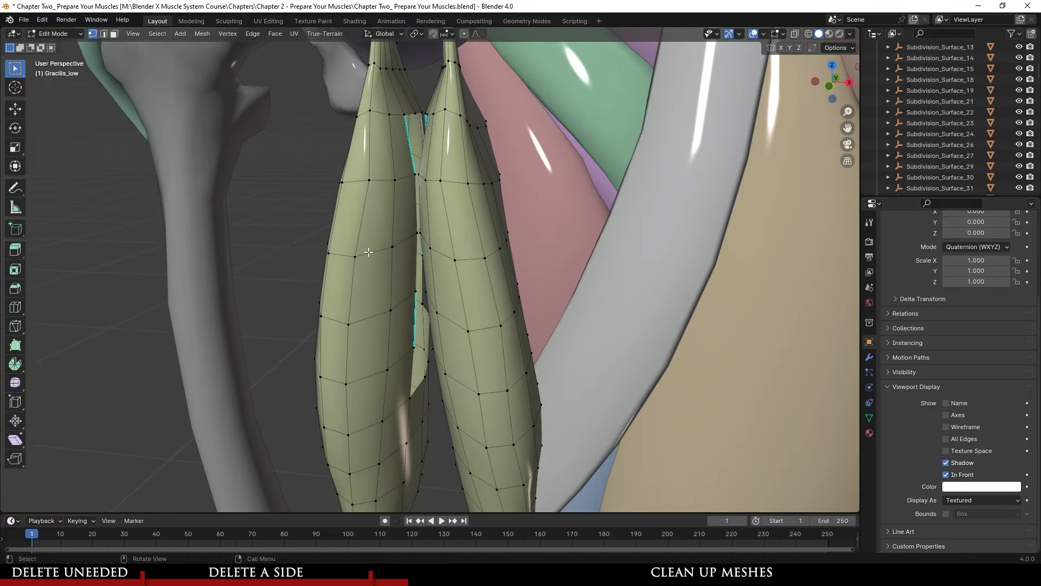
scroll(422, 235, "up", 10)
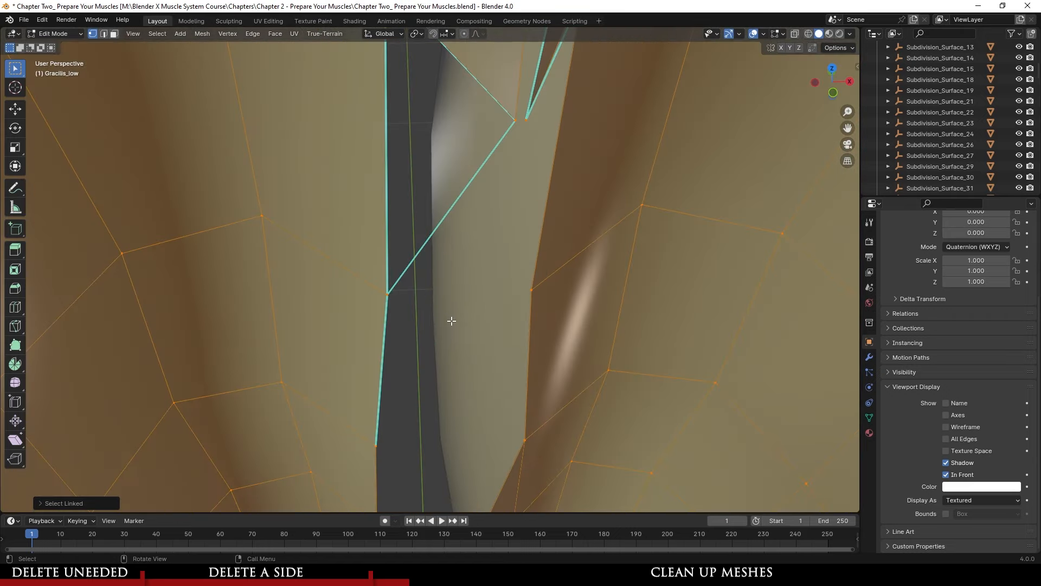
middle_click_drag(452, 320, 483, 358)
middle_click_drag(442, 360, 568, 232, "ctrl")
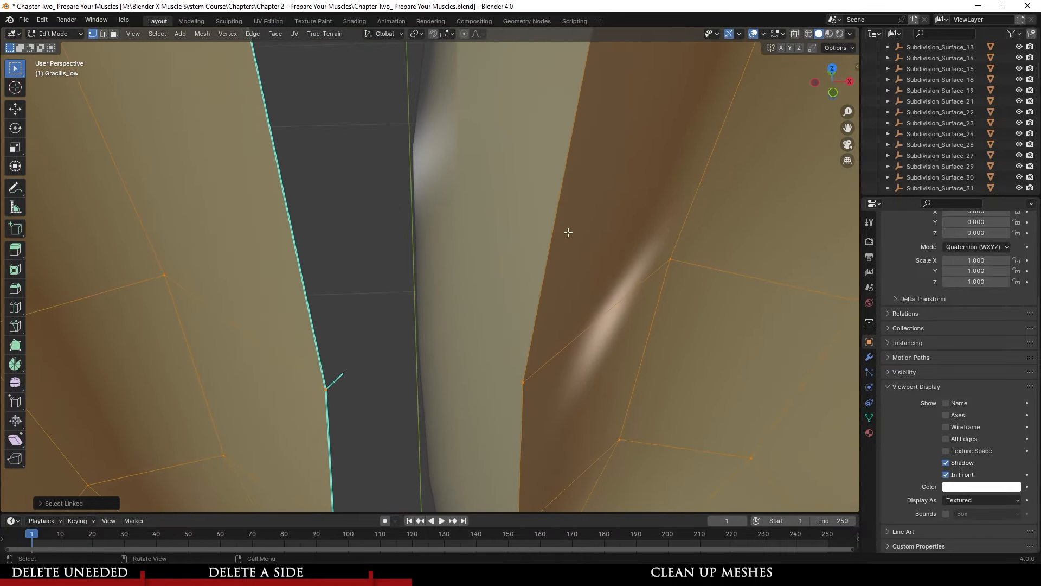
key("n")
left_click(854, 116)
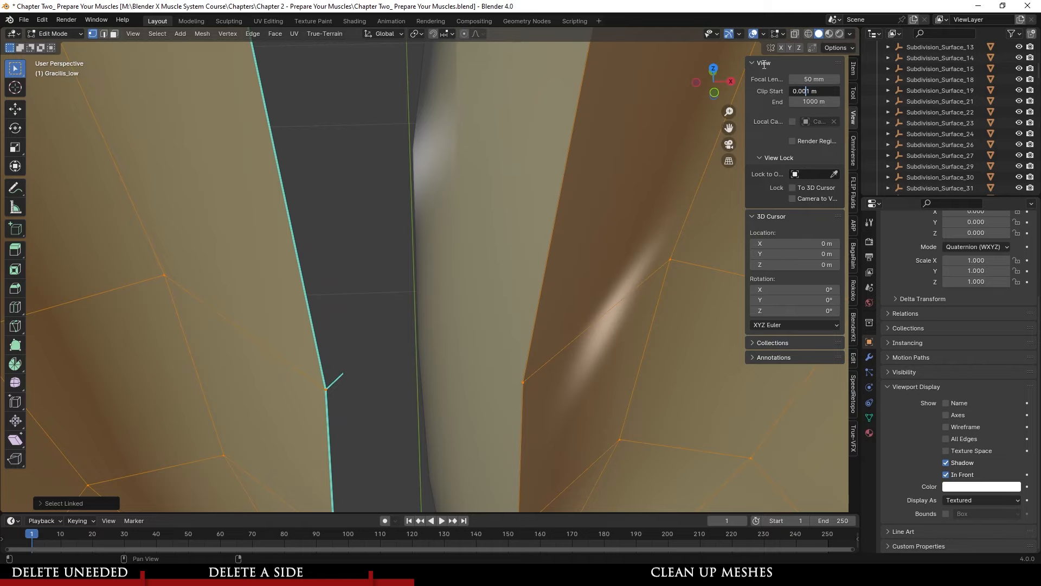
key("Return")
- Delete the last connecting vertex on the inner border of the right-side Gracilis_low half
middle_click_drag(466, 233, 409, 183)
left_click(320, 365)
right_click(321, 365)
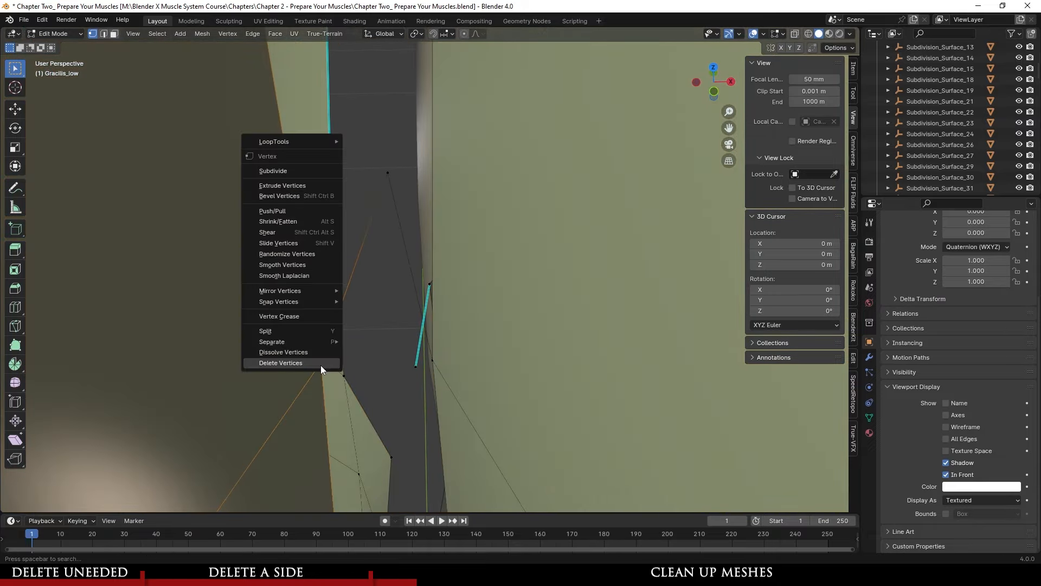
left_click(320, 363)
- Select the linked mesh of the right-side Gracilis_low half and delete its vertices
middle_click_drag(321, 363, 435, 271)
key("ctrl+l")
scroll(382, 366, "down", 6)
right_click(411, 325)
left_click(410, 324)
- Extrude the corner vertex at the lower part of the remaining muscle's hole and move the new vertex further across the opening
scroll(428, 325, "up", 3)
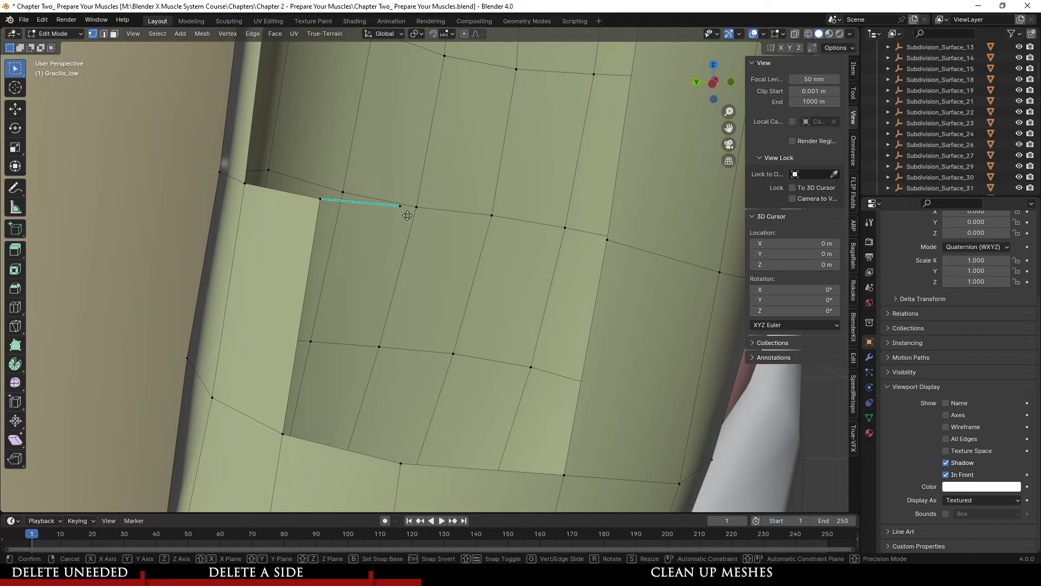
key("e")
left_click(476, 236)
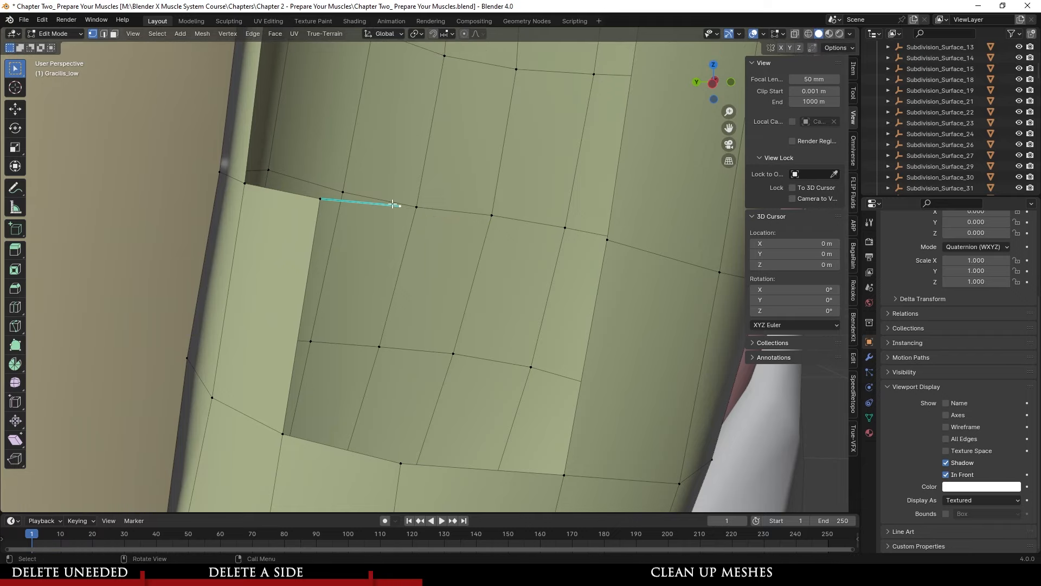
key("g")
left_click(441, 213)
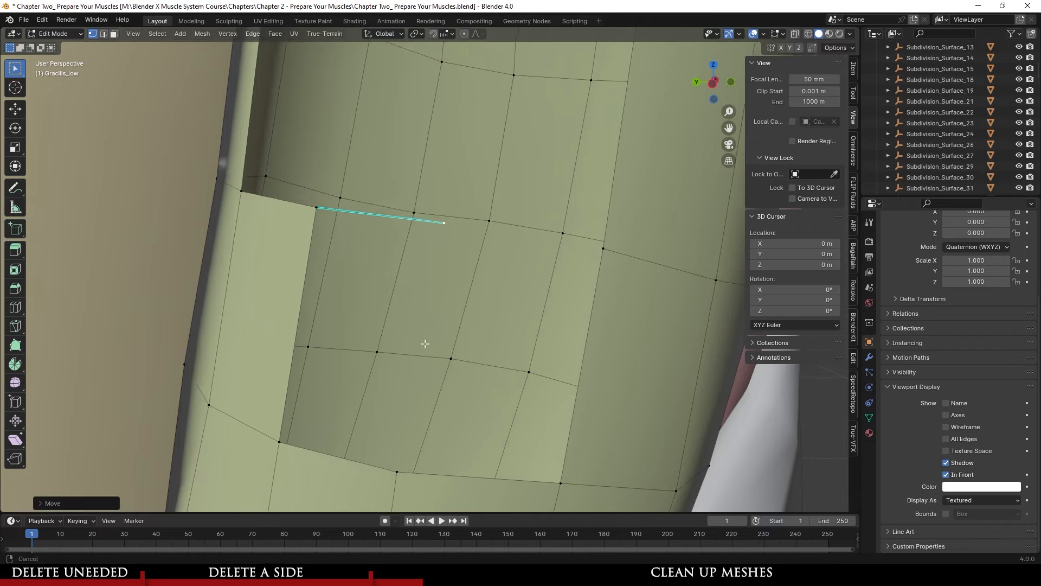
- Extend an edge from the opposite border of the hole by moving its new vertex inward across the opening
middle_click_drag(423, 344, 468, 317)
middle_click_drag(539, 228, 532, 235)
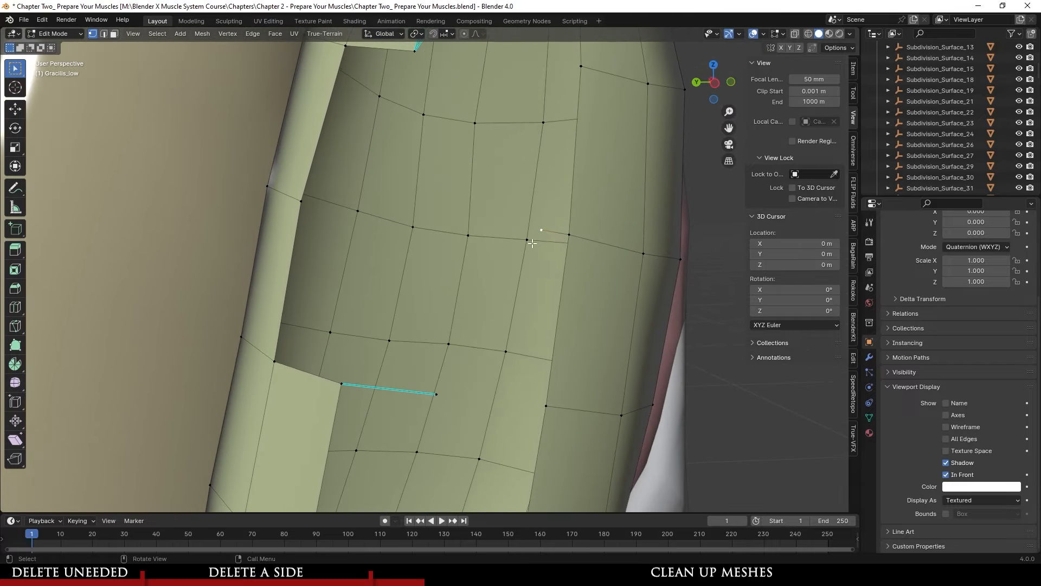
key("g")
left_click(439, 227)
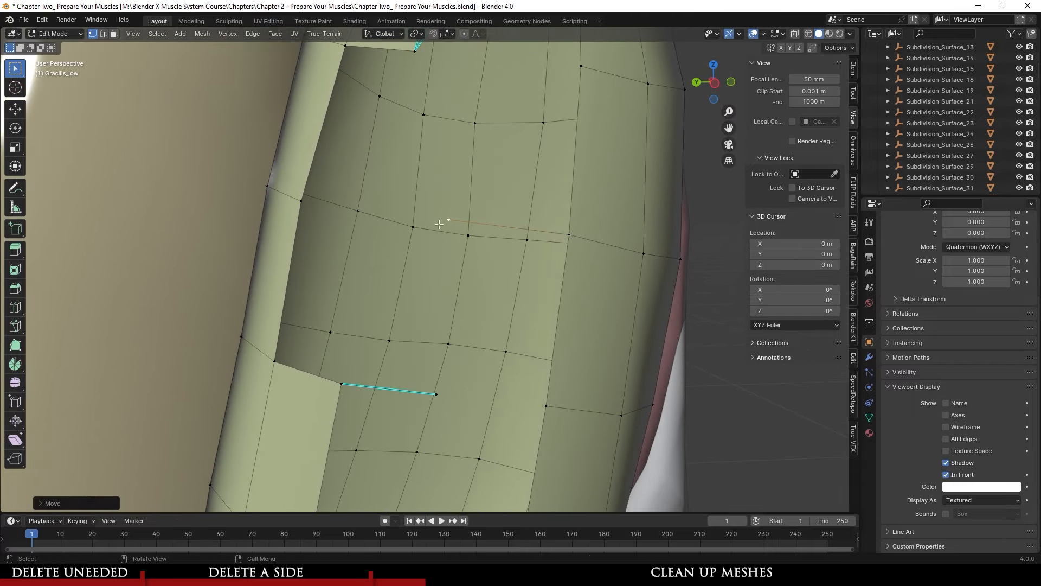
middle_click_drag(439, 227, 320, 346)
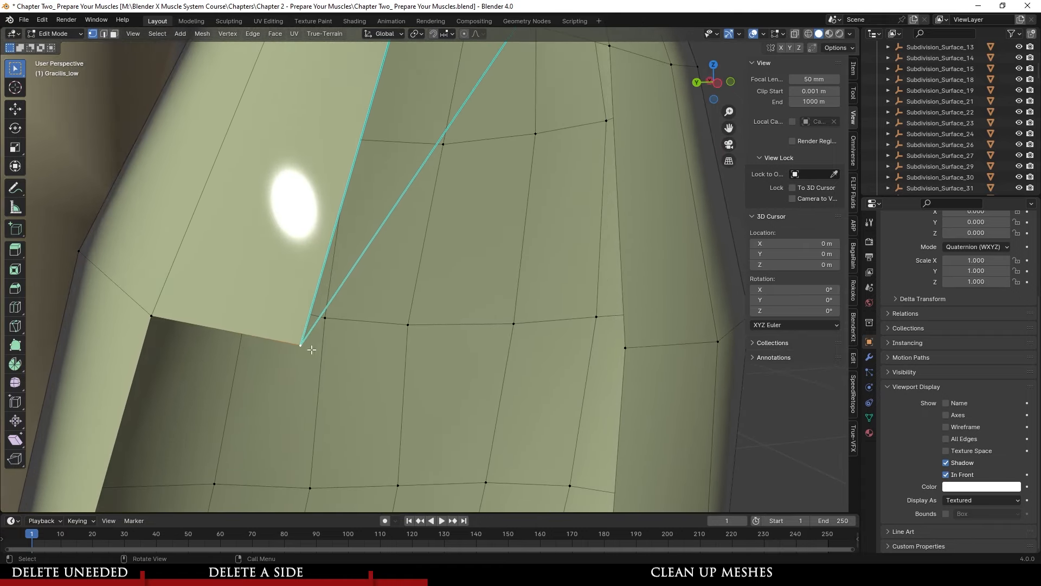
key("g")
left_click(371, 355)
key("ctrl+z")
right_click(315, 339)
left_click(314, 338)
middle_click_drag(315, 337, 379, 351)
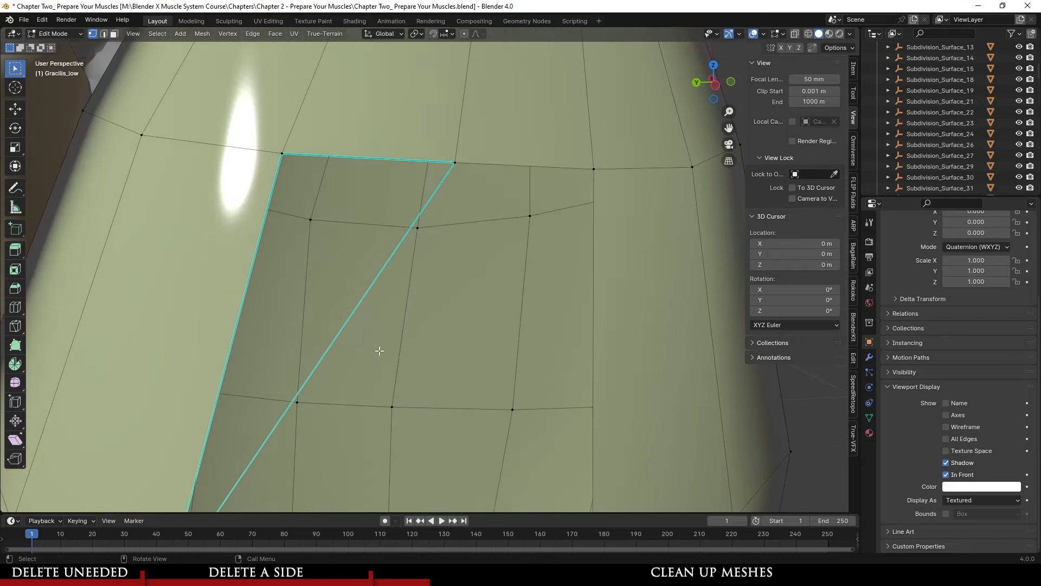
- Delete the diagonal edge crossing the upper part of the hole in edge selection mode and return to vertex selection
left_click(104, 34)
middle_click_drag(353, 314, 379, 260)
right_click(379, 260)
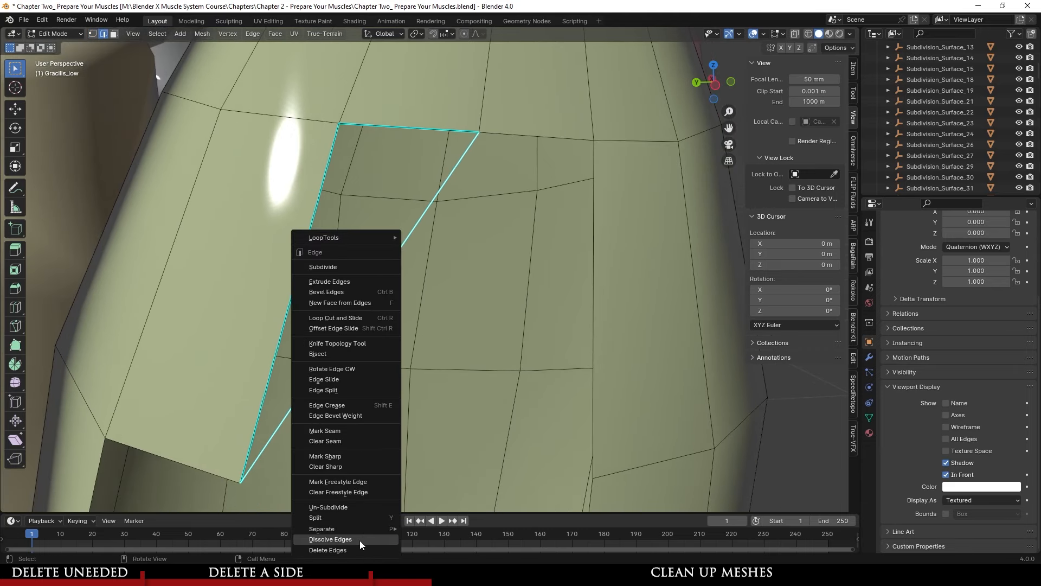
left_click(360, 540)
right_click(343, 343)
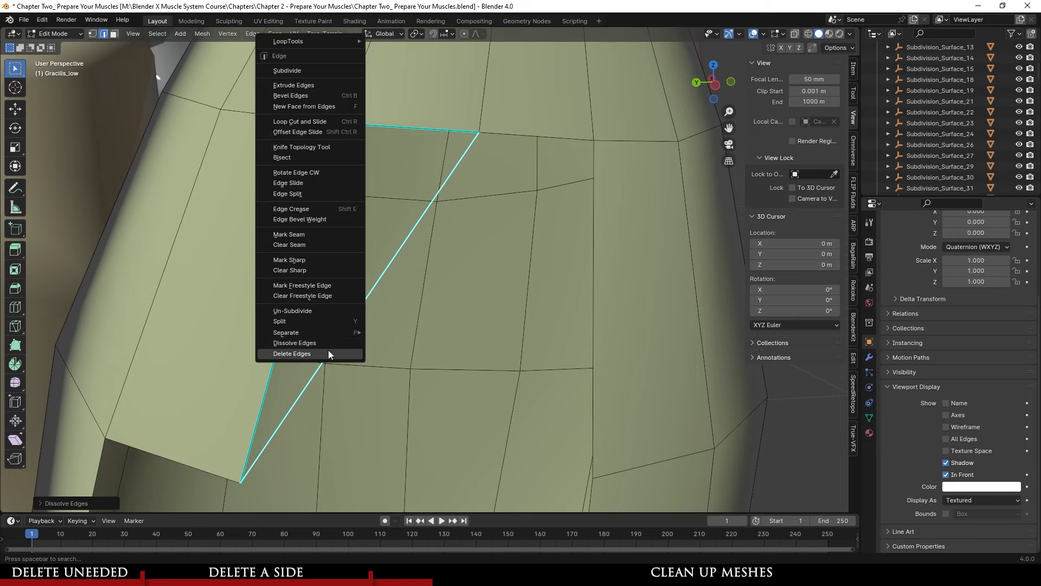
left_click(329, 354)
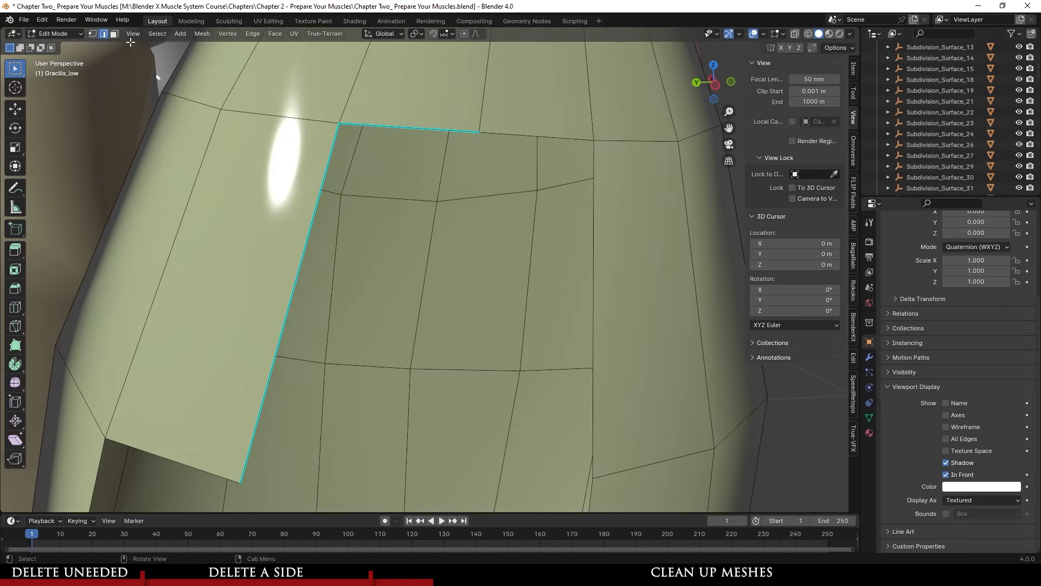
left_click(94, 34)
- Extrude the vertex at the hole's upper border down into the opening, following the muscle's edge flow
scroll(334, 388, "down", 3)
middle_click_drag(333, 392, 285, 393, "shift")
scroll(390, 197, "up", 1)
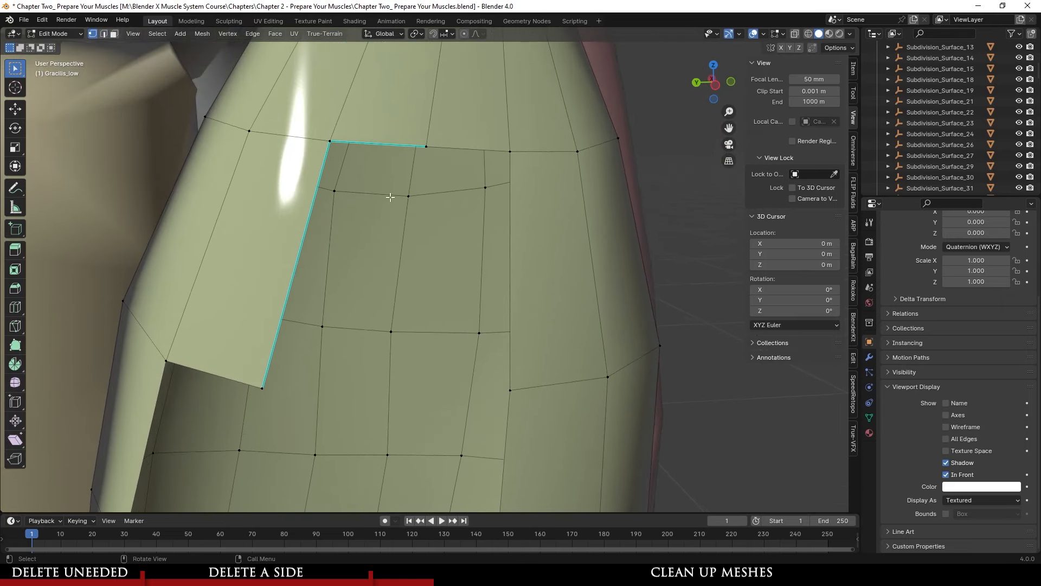
middle_click_drag(413, 302, 423, 191)
key("g")
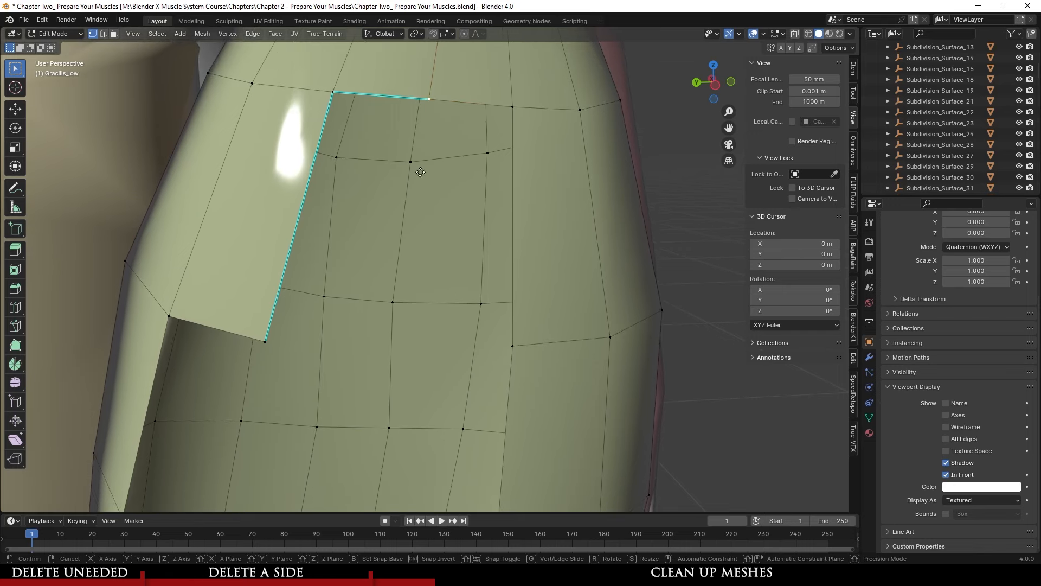
left_click(377, 419)
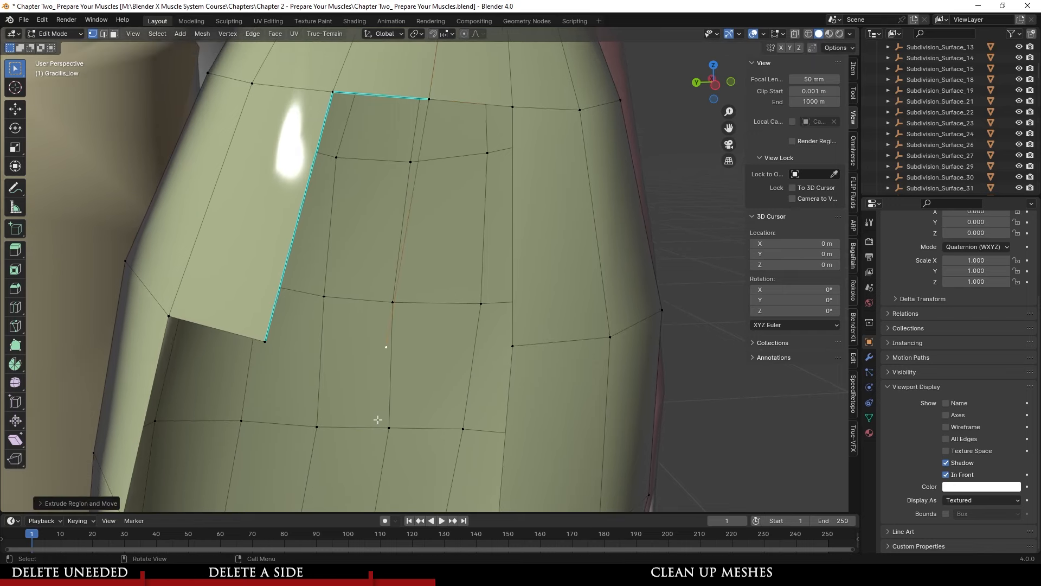
- Extrude the vertex on the open border midway down the hole and place the new vertex inward across the opening
scroll(377, 418, "down", 2)
middle_click_drag(378, 382, 415, 317, "shift")
middle_click_drag(332, 381, 353, 238, "shift")
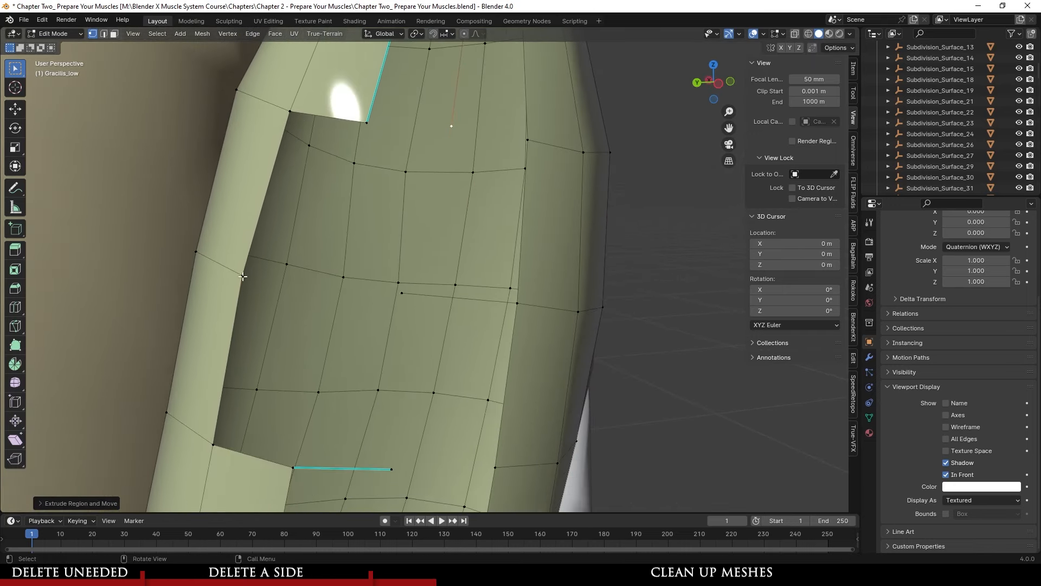
left_click(243, 277)
key("g")
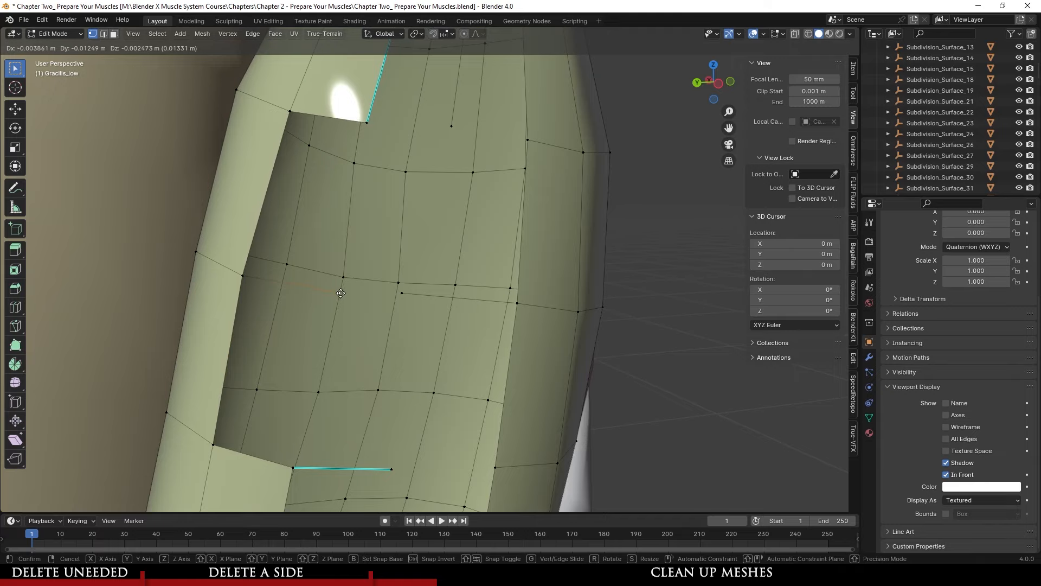
left_click(335, 289)
- Try to extrude the new mid-hole vertex further across the opening toward the edge extending from the opposite border
middle_click_drag(356, 299, 325, 300, "shift")
key("e")
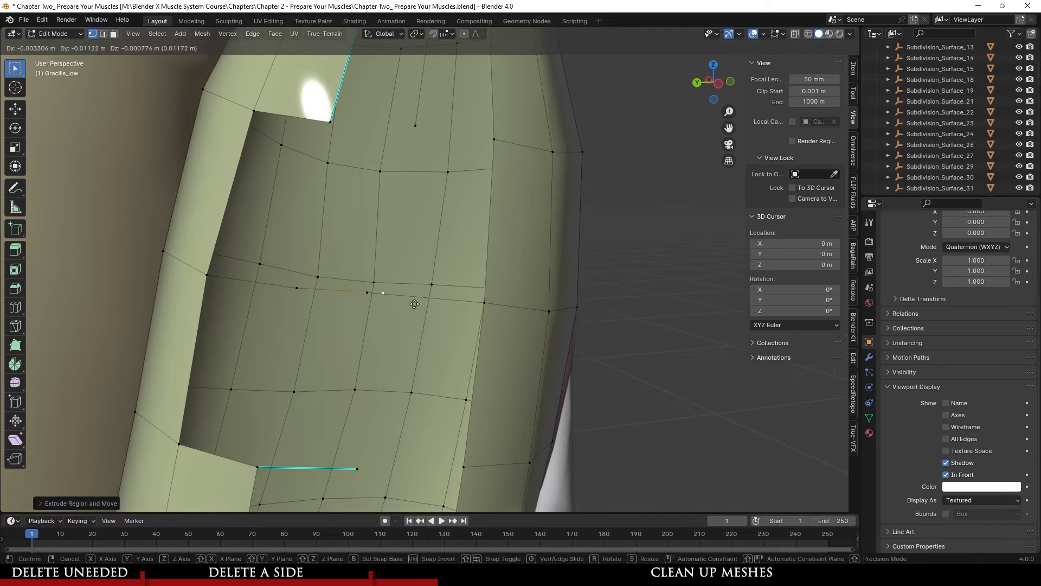
left_click(415, 304)
- Reposition the facing end vertices of the two extruded edges in the middle of the hole to follow the muscle's curvature
middle_click_drag(415, 304, 416, 333)
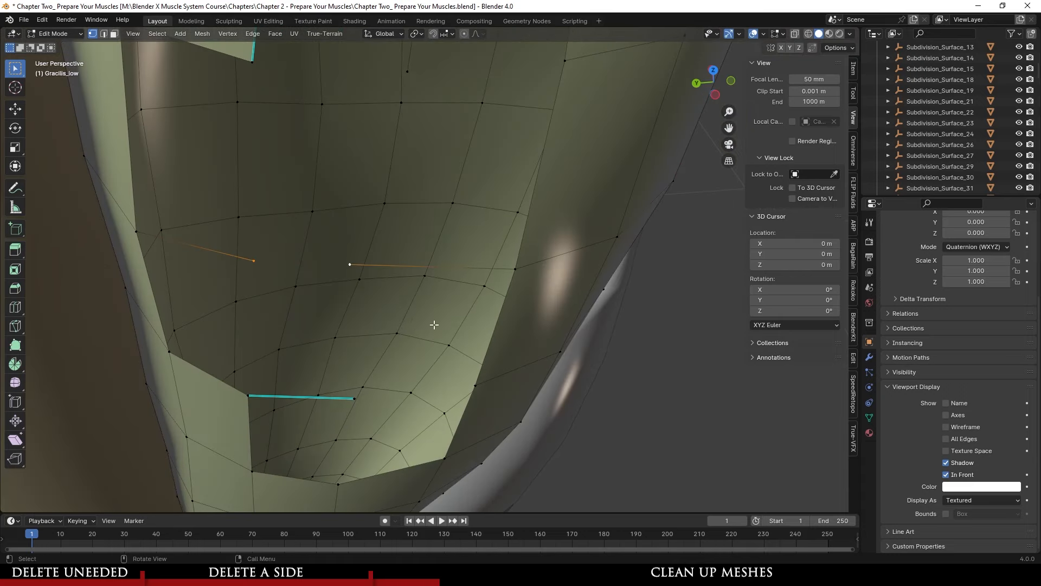
key("g")
left_click(409, 320)
middle_click_drag(409, 320, 367, 206)
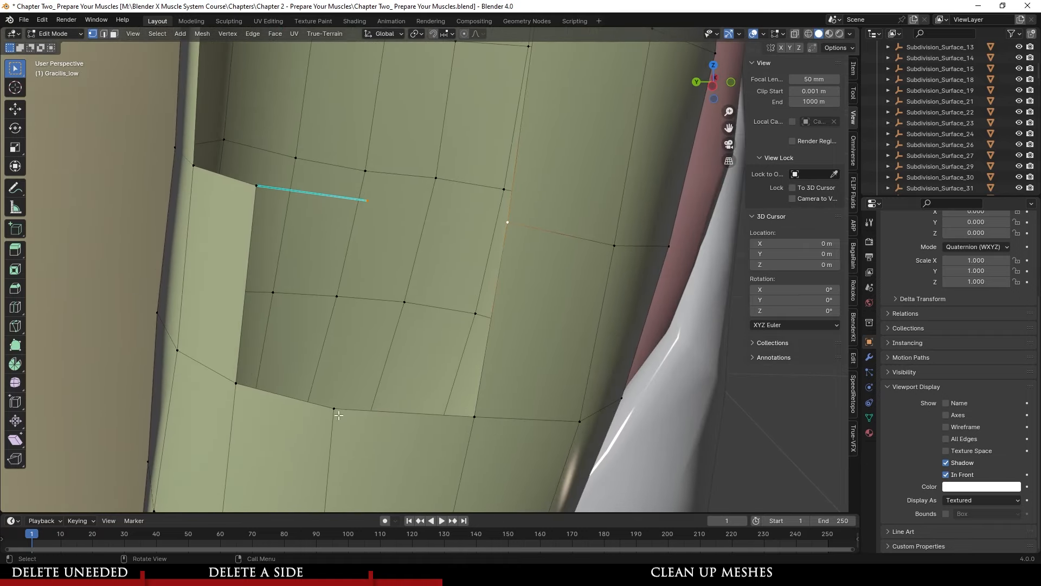
- Fill the two adjoining gaps at the lower end of the hole with quad faces
middle_click_drag(400, 333, 354, 398)
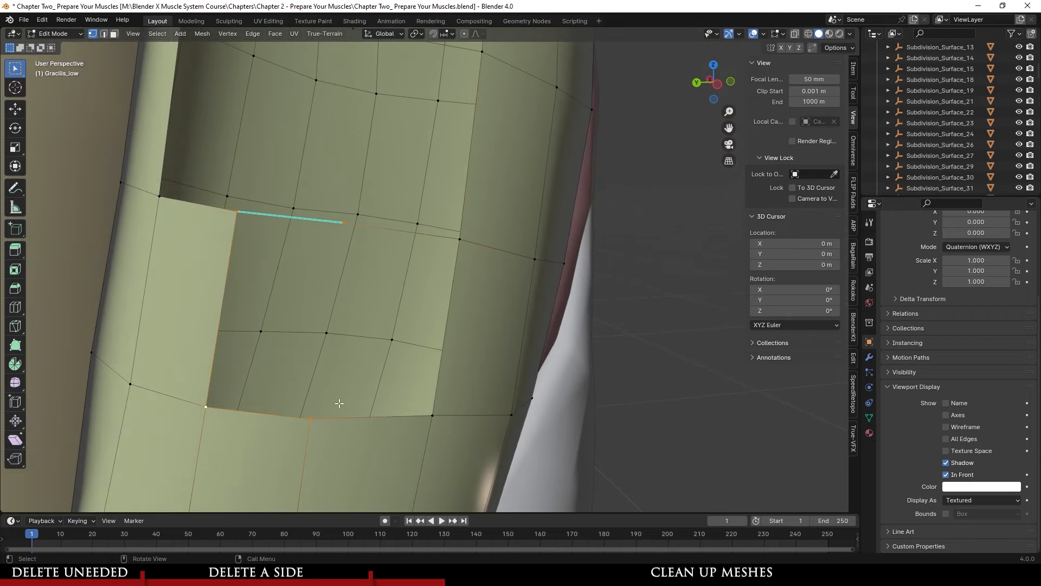
key("f")
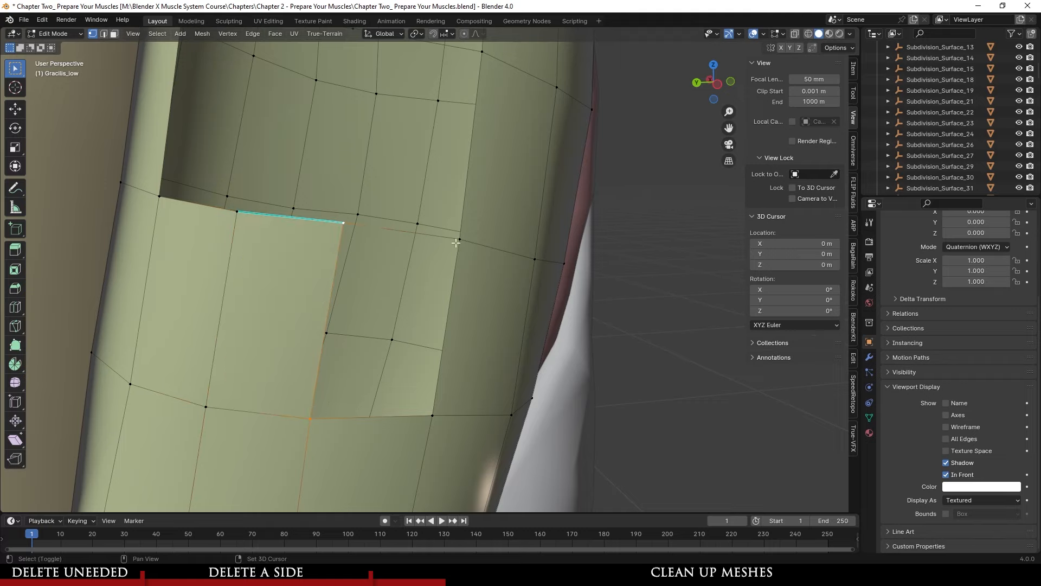
key("f")
middle_click_drag(431, 390, 406, 230)
- Move the vertex shared by the two new lower faces to smooth the surface, and save the file
left_click(360, 189)
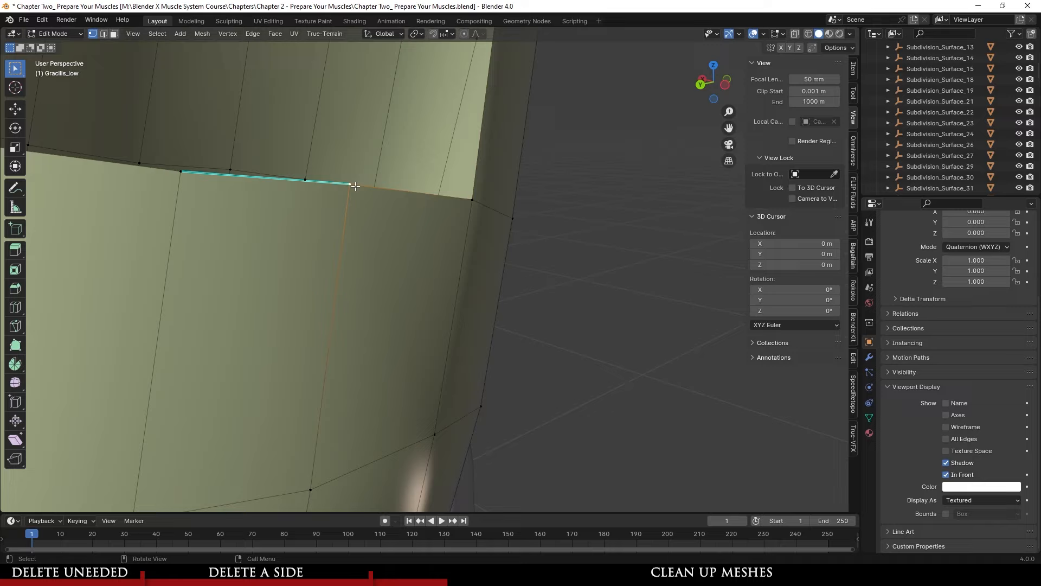
scroll(367, 197, "up", 3)
middle_click_drag(367, 197, 492, 362, "shift")
key("g")
left_click(436, 267)
key("ctrl+s")
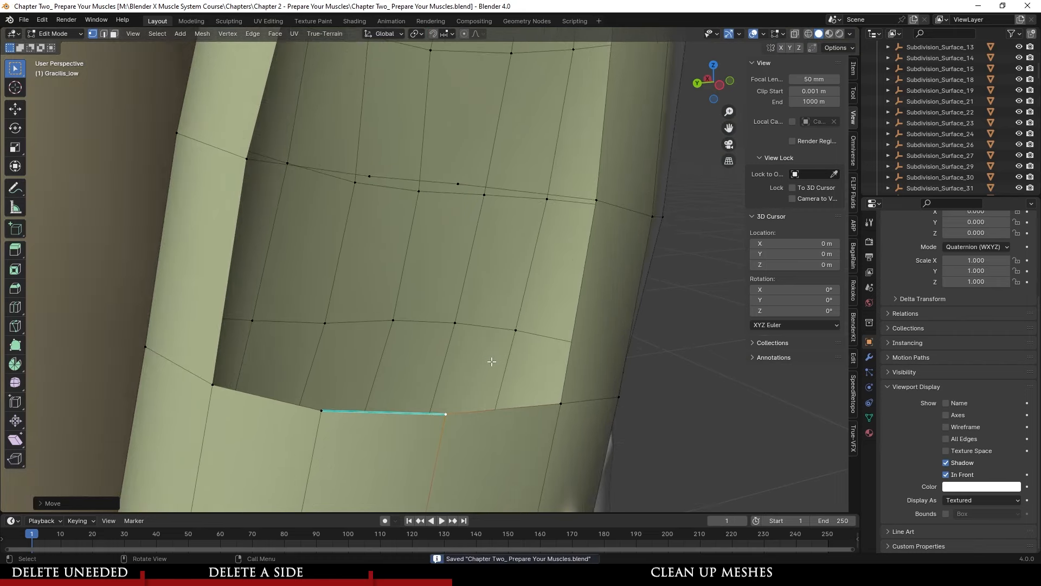
- Connect the extruded vertex in the upper opening to both hole borders with edges, and select the corners of the gap above
middle_click_drag(363, 230, 310, 294)
left_click(460, 133)
middle_click_drag(463, 330, 446, 327)
middle_click_drag(445, 327, 412, 258, "shift")
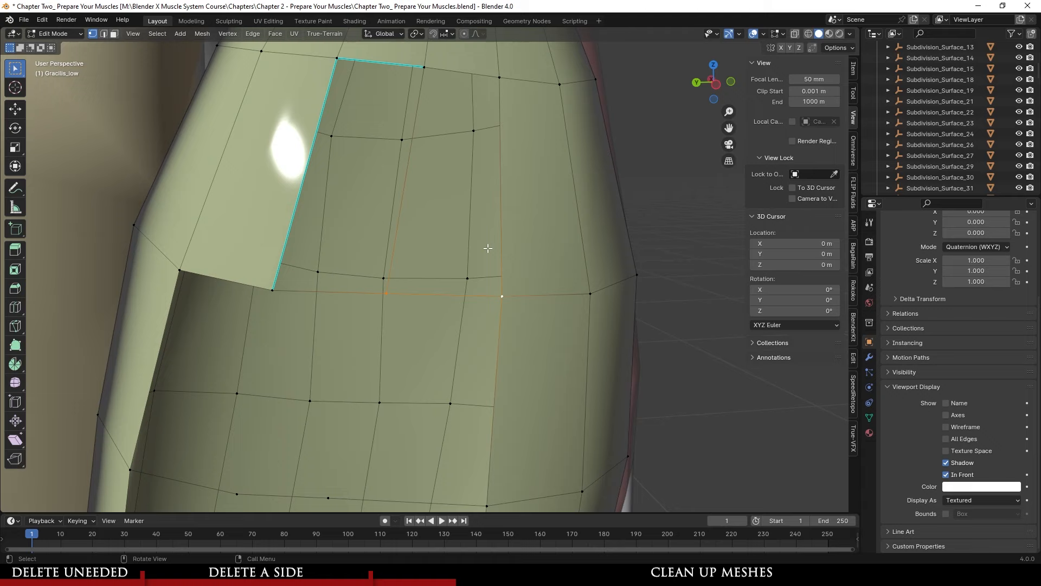
middle_click_drag(489, 248, 495, 125)
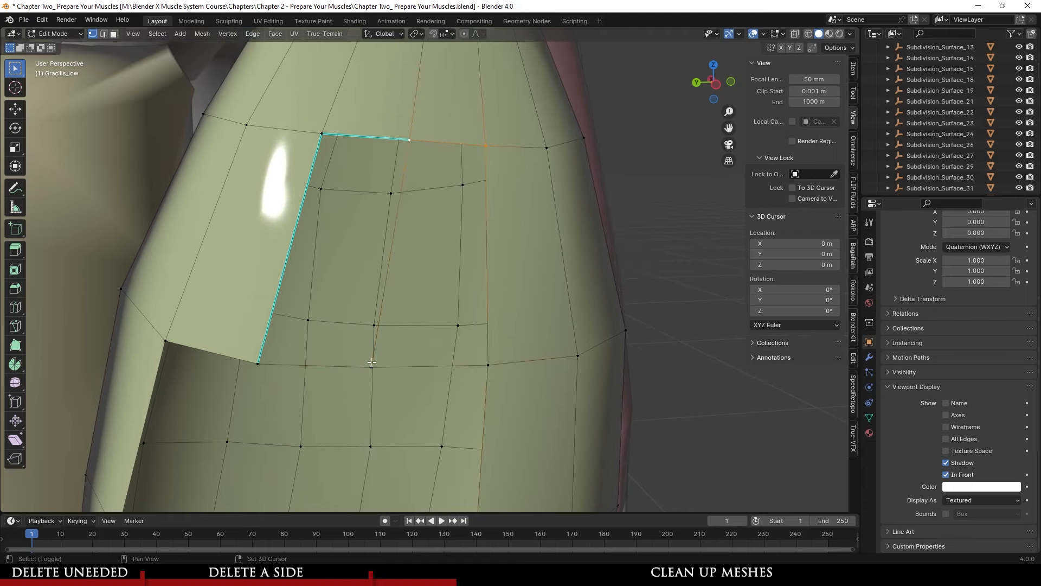
- Fill the upper section of the hole in the Gracilis_low mesh with faces between its border vertices
left_click(489, 364, "shift")
middle_click_drag(489, 364, 474, 375)
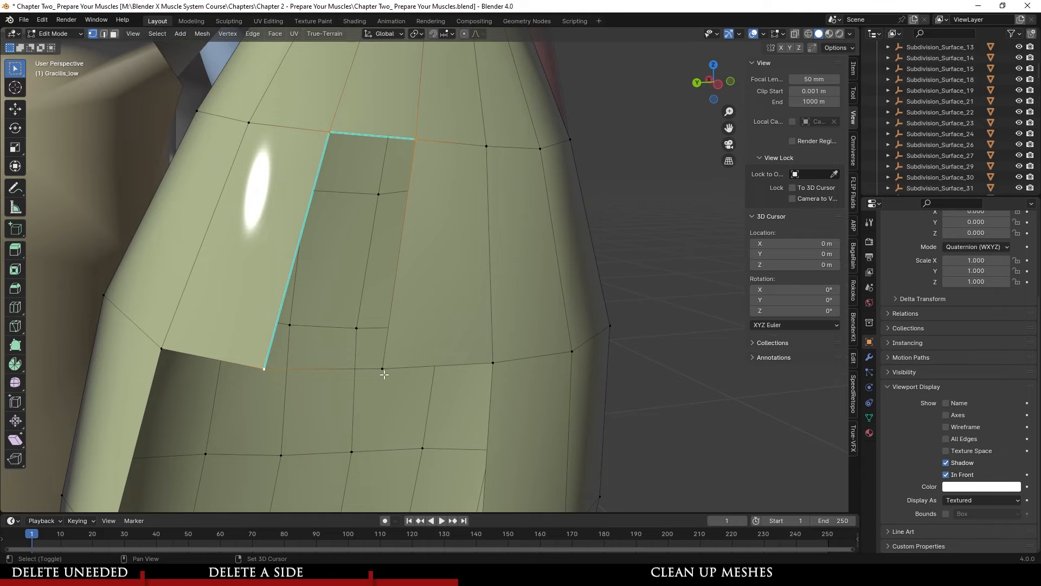
key("f")
middle_click_drag(452, 393, 461, 233, "shift")
middle_click_drag(426, 388, 418, 187, "shift")
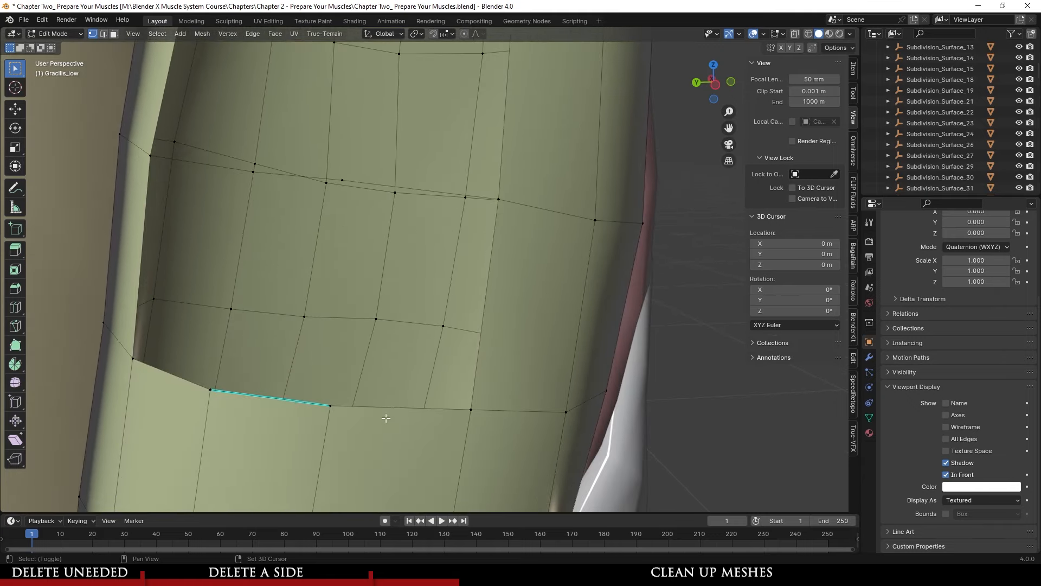
- Move the loose vertex on the hole's middle edge into line and fill the quad face below it
middle_click_drag(332, 407, 348, 379, "shift")
left_click(347, 378)
middle_click_drag(353, 320, 375, 384, "shift")
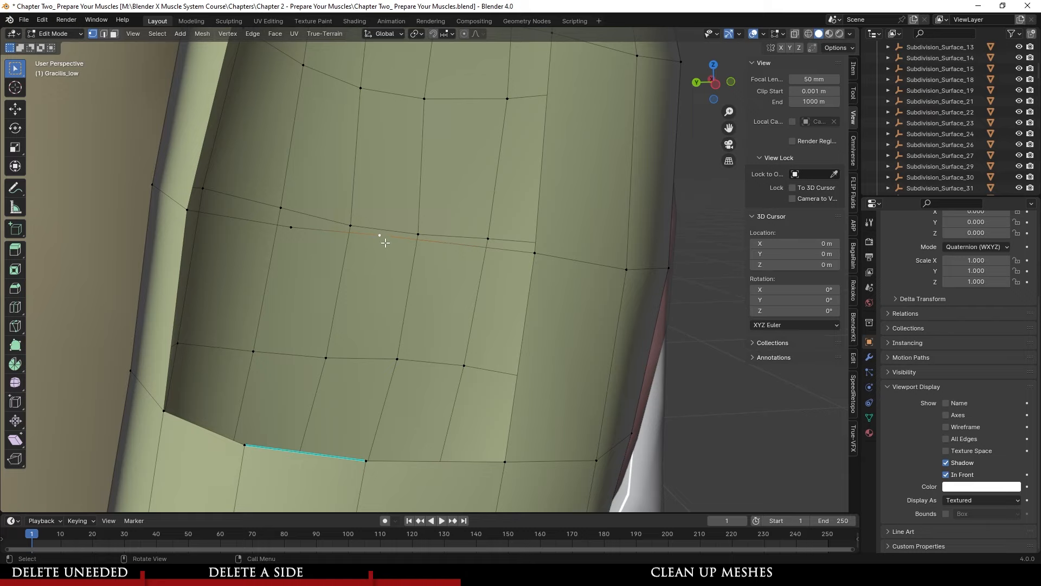
key("g")
left_click(511, 261)
key("f")
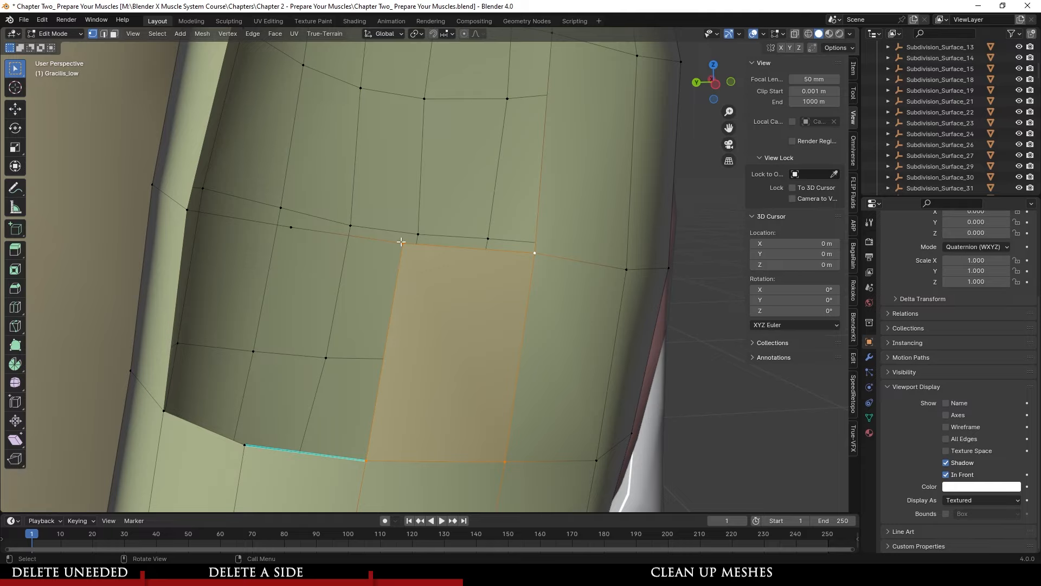
- Fill another face along the side of the remaining opening, reposition nearby vertices of the Gracilis mesh, and return to Object Mode
middle_click_drag(416, 449, 252, 184)
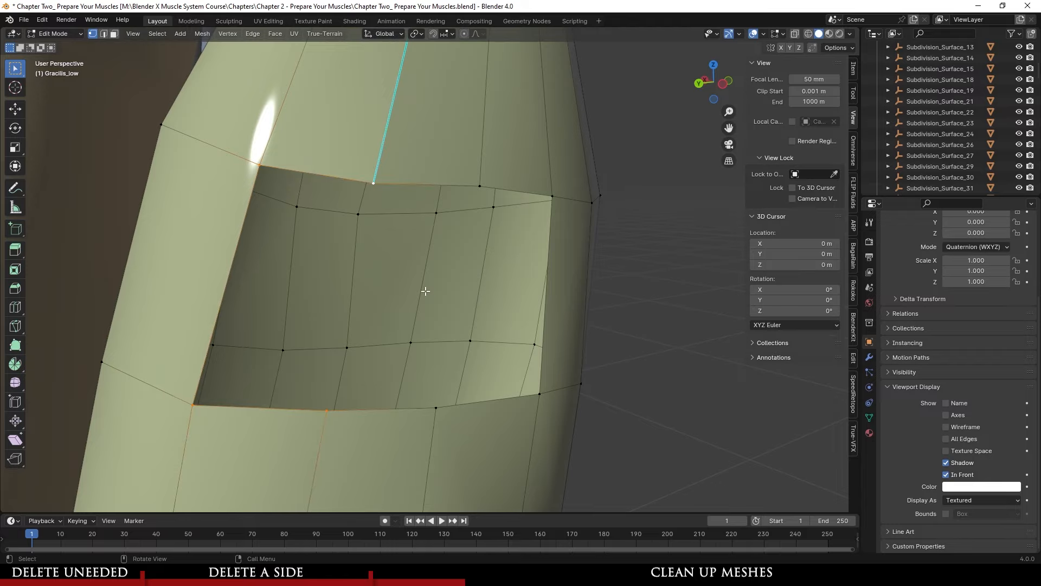
key("f")
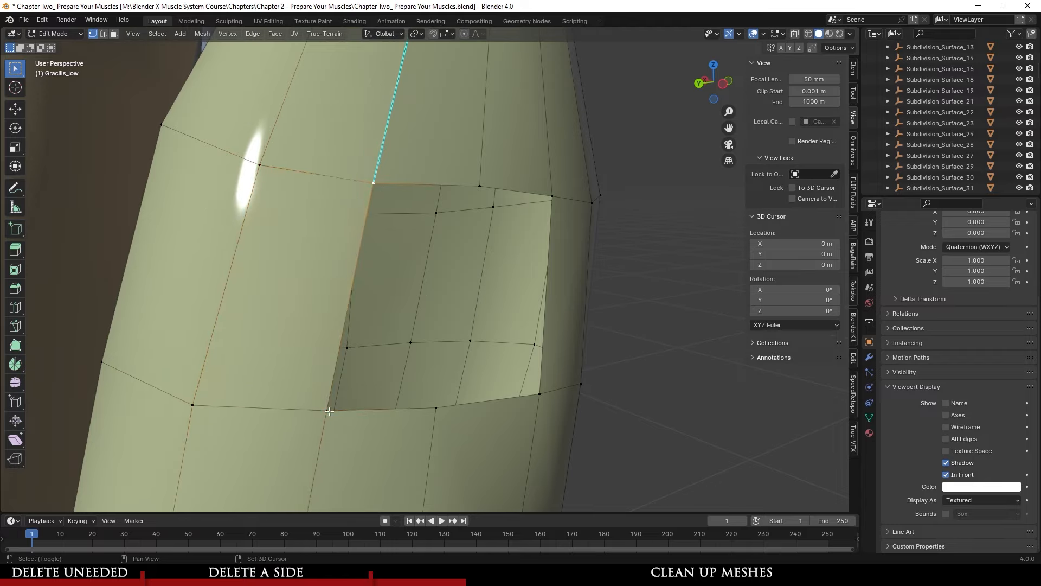
middle_click_drag(330, 411, 600, 313)
scroll(333, 400, "up", 3)
left_click(403, 371)
scroll(451, 296, "up", 2)
key("g")
left_click(445, 300)
key("g")
left_click(395, 303)
scroll(509, 346, "down", 3)
key("Tab")
scroll(402, 305, "down", 3)
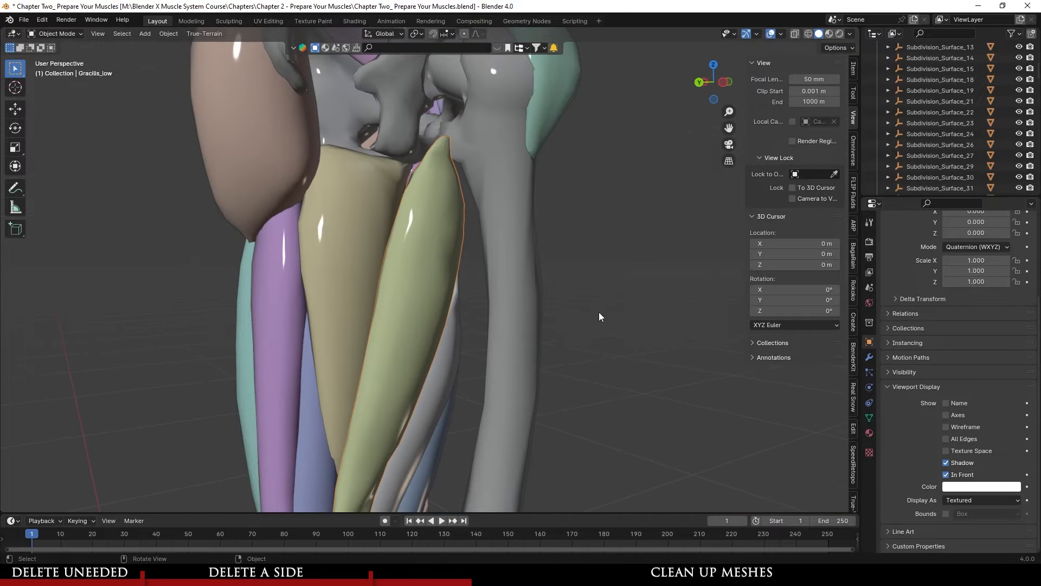
- Hide the Abs_low muscle on the front of the torso
scroll(357, 269, "down", 3)
middle_click_drag(357, 269, 417, 280)
scroll(362, 339, "down", 4)
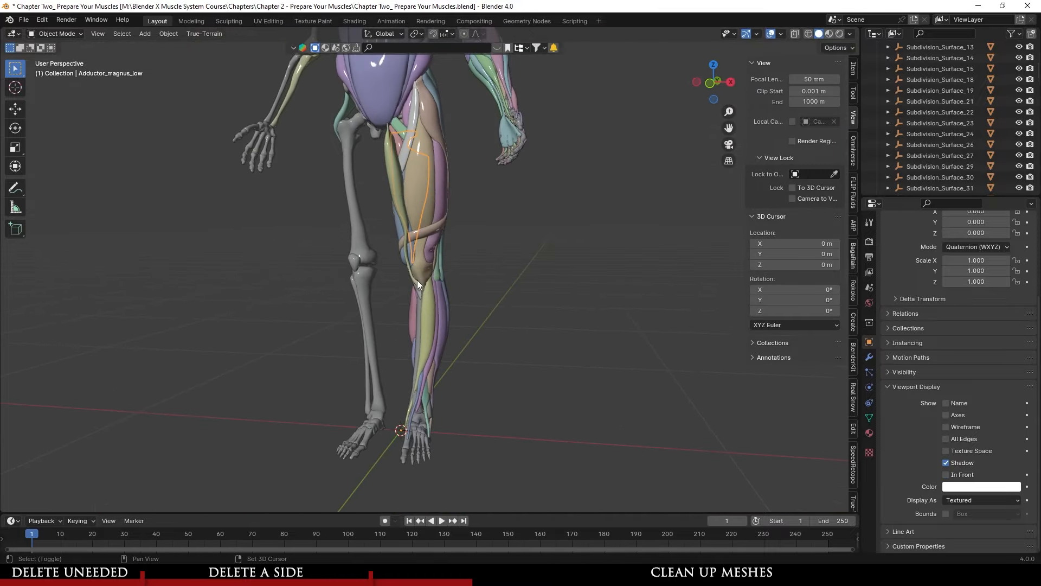
middle_click_drag(393, 246, 401, 401, "shift")
scroll(402, 402, "up", 8)
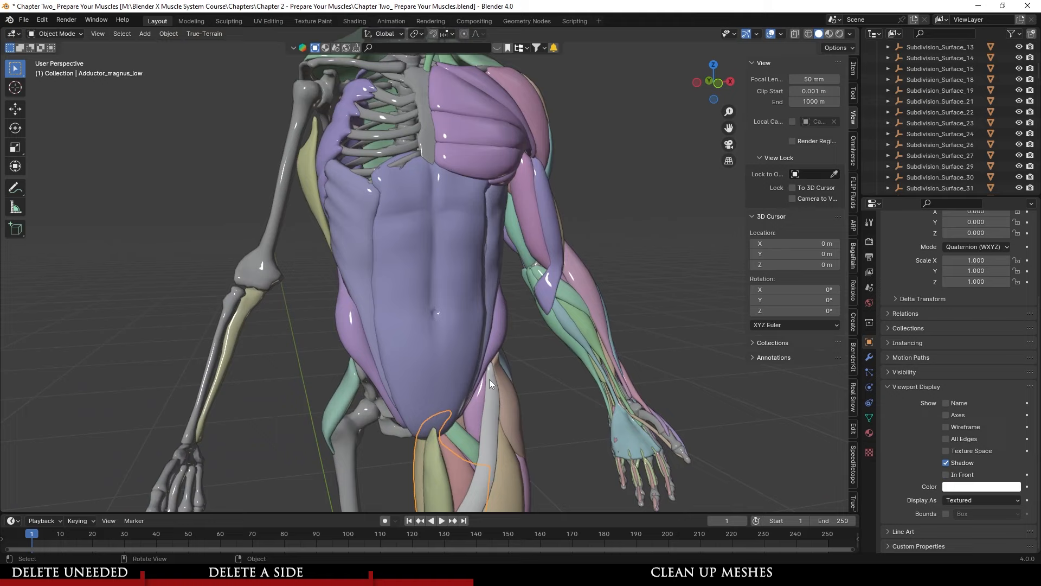
middle_click_drag(489, 311, 618, 287)
left_click(326, 249)
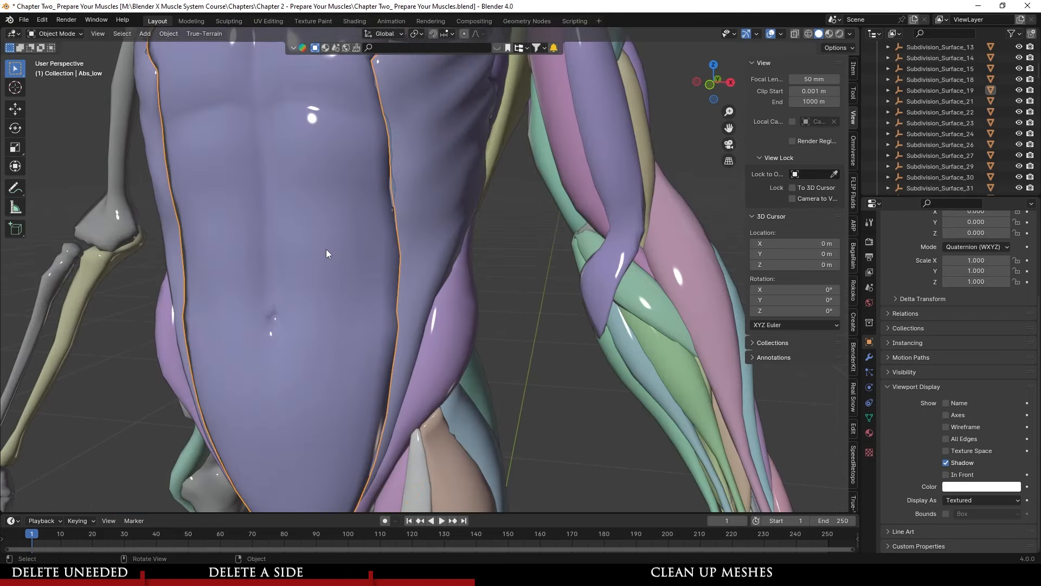
scroll(327, 249, "down", 3)
middle_click_drag(326, 249, 380, 349, "shift")
scroll(421, 343, "up", 3)
key("h")
- Delete the inner blue abdominal muscle lying behind the External_oblique1_low mesh
left_click(561, 343)
middle_click_drag(303, 290, 323, 286)
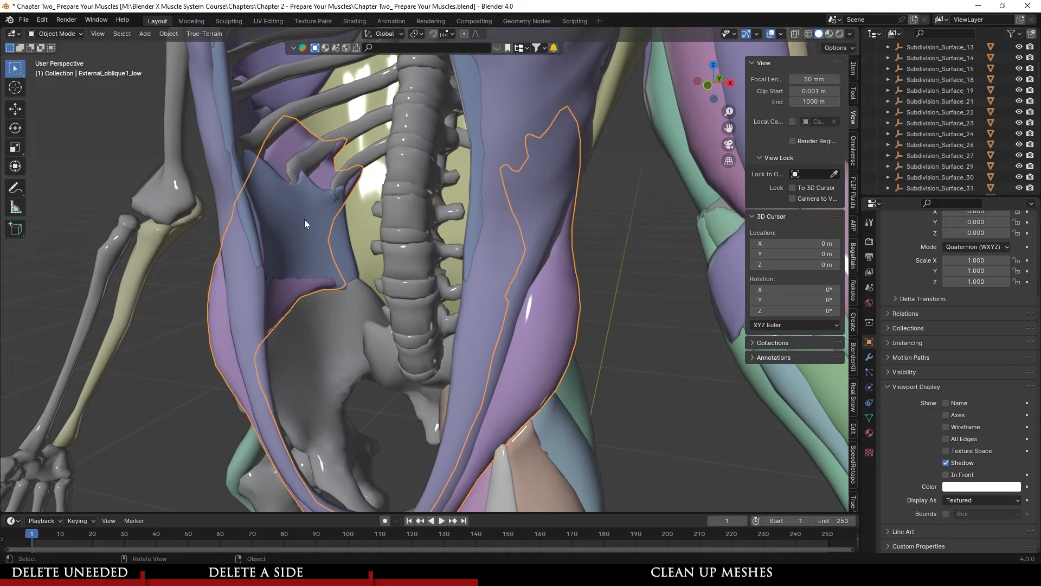
left_click(304, 219)
scroll(425, 270, "down", 4)
middle_click_drag(425, 270, 481, 332)
key("Delete")
- Examine the legs and torso from the front for further meshes that need cleaning up
scroll(483, 335, "down", 5)
scroll(494, 380, "up", 1)
middle_click_drag(448, 371, 480, 281)
scroll(485, 376, "down", 2)
middle_click_drag(496, 434, 467, 323, "shift")
scroll(495, 334, "up", 3)
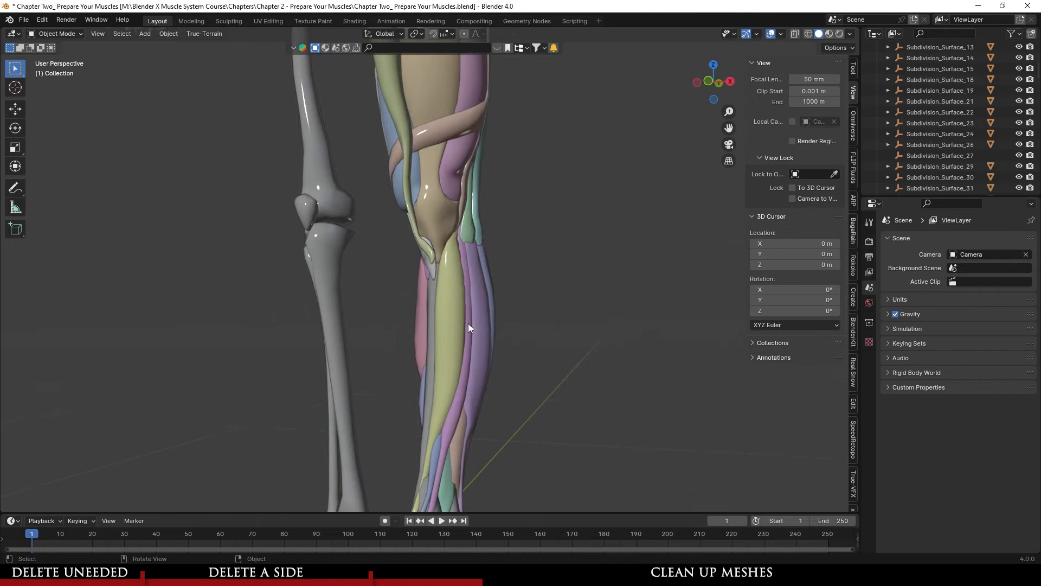
mouse_move(537, 337)
middle_mouse_down()
mouse_move(454, 348)
mouse_move(525, 338)
middle_mouse_up()
scroll(454, 349, "down", 3)
middle_click_drag(434, 190, 444, 371, "shift")
scroll(444, 371, "up", 1)
scroll(448, 368, "down", 2)
scroll(447, 369, "up", 3)
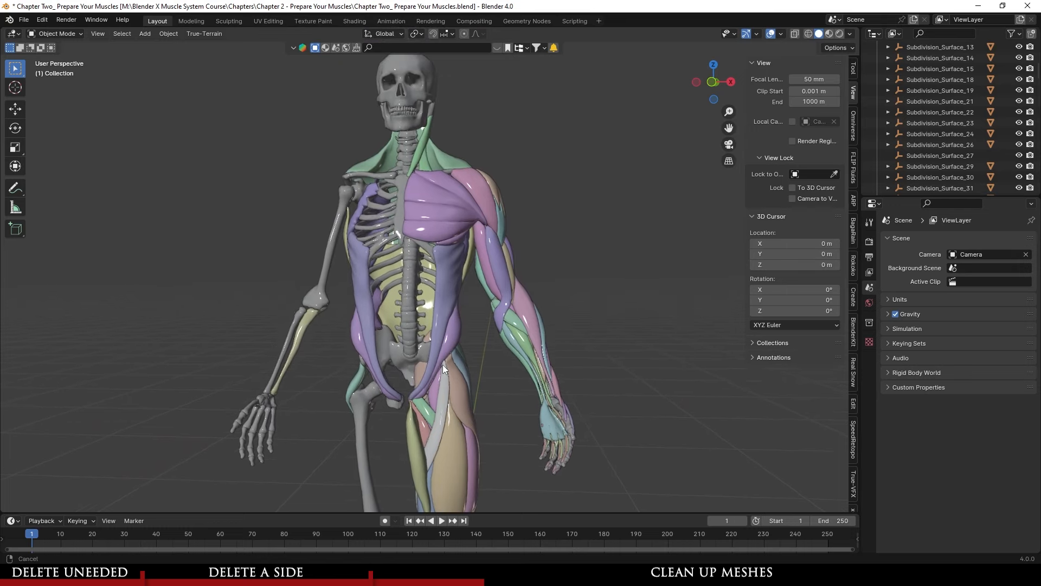
- Delete the childless empties Subdivision_Surface_9, Subdivision_Surface_10 and Subdivision_Surface_12
scroll(899, 142, "up", 5)
left_click(957, 134)
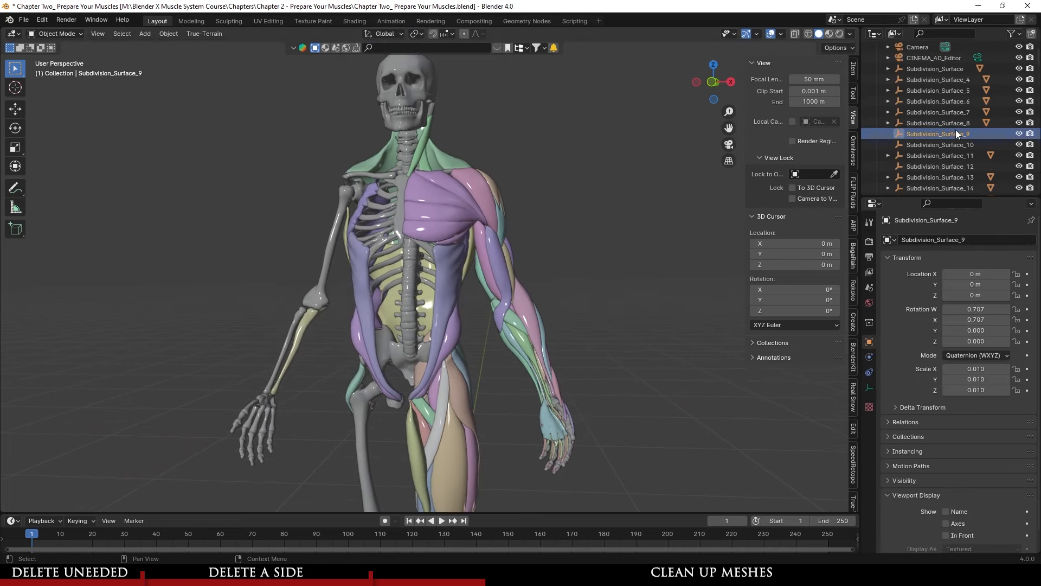
key("Delete")
left_click(953, 134)
key("Delete")
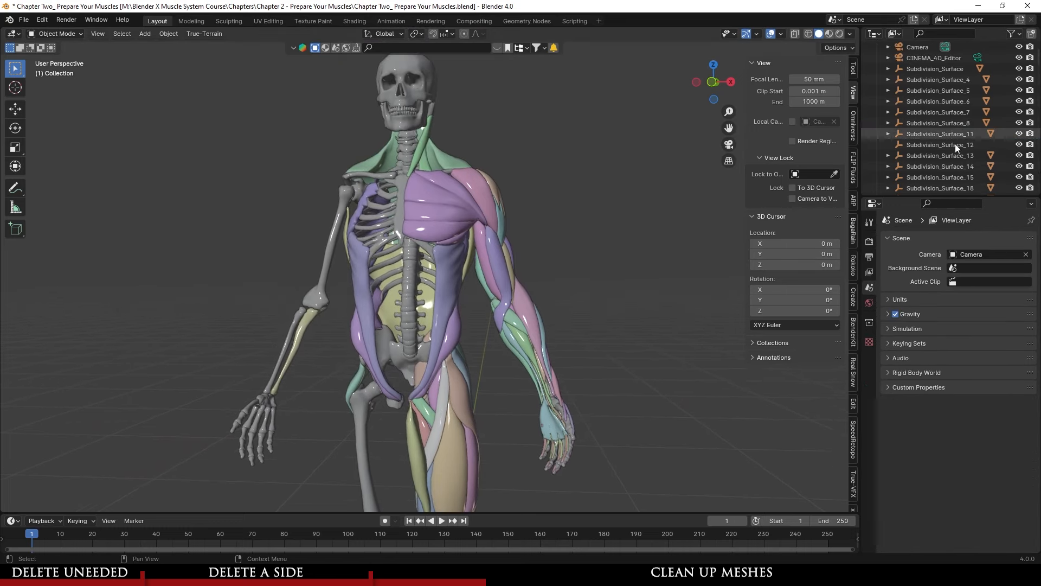
left_click(946, 144)
key("Delete")
- Delete the childless Subdivision_Surface empties numbered 27, 48, 49, 50 and 109
scroll(946, 156, "down", 5)
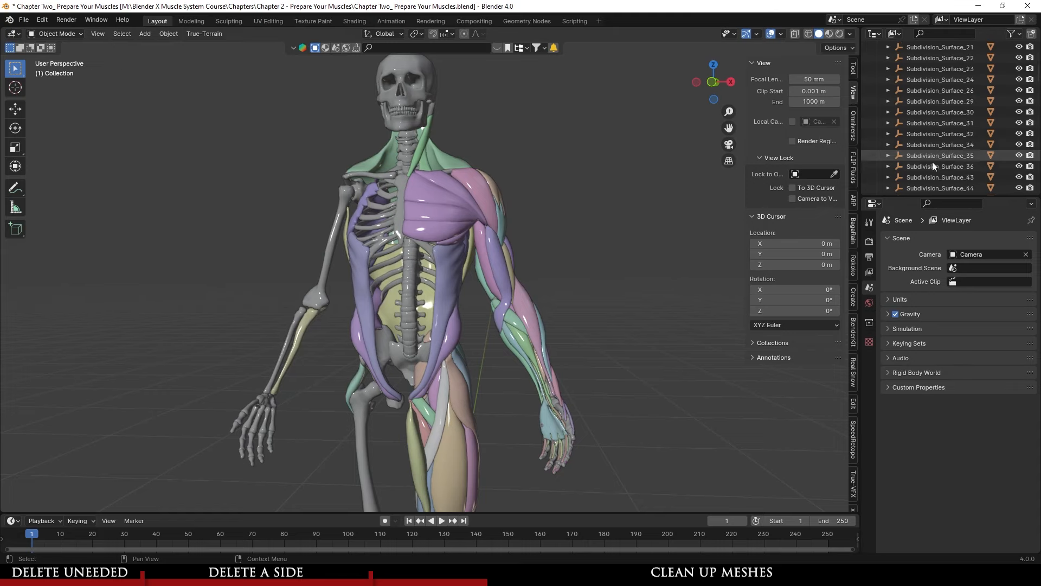
scroll(934, 141, "down", 3)
left_click(932, 124)
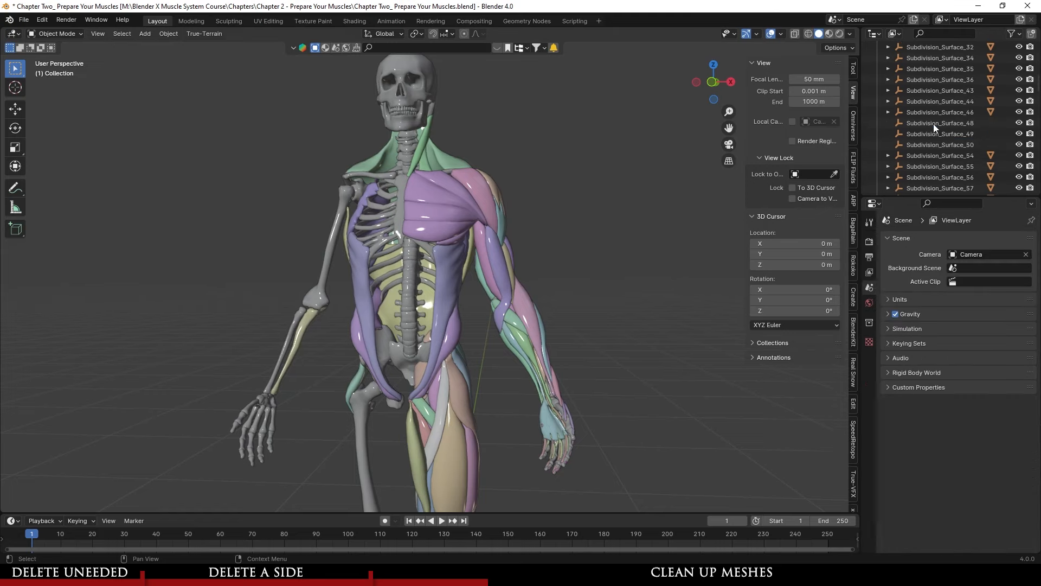
key("Delete")
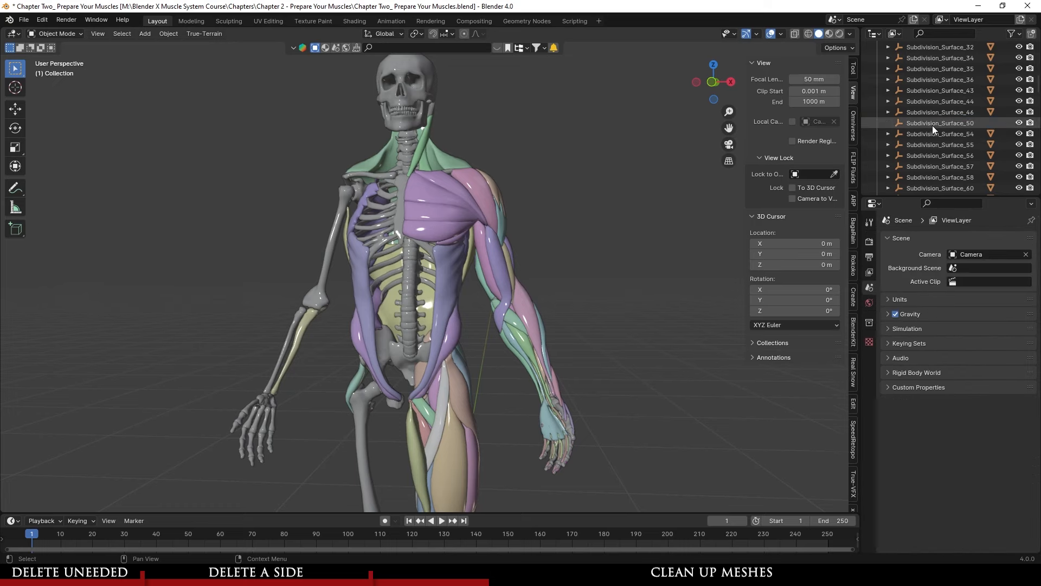
scroll(932, 126, "down", 4)
scroll(949, 159, "down", 8)
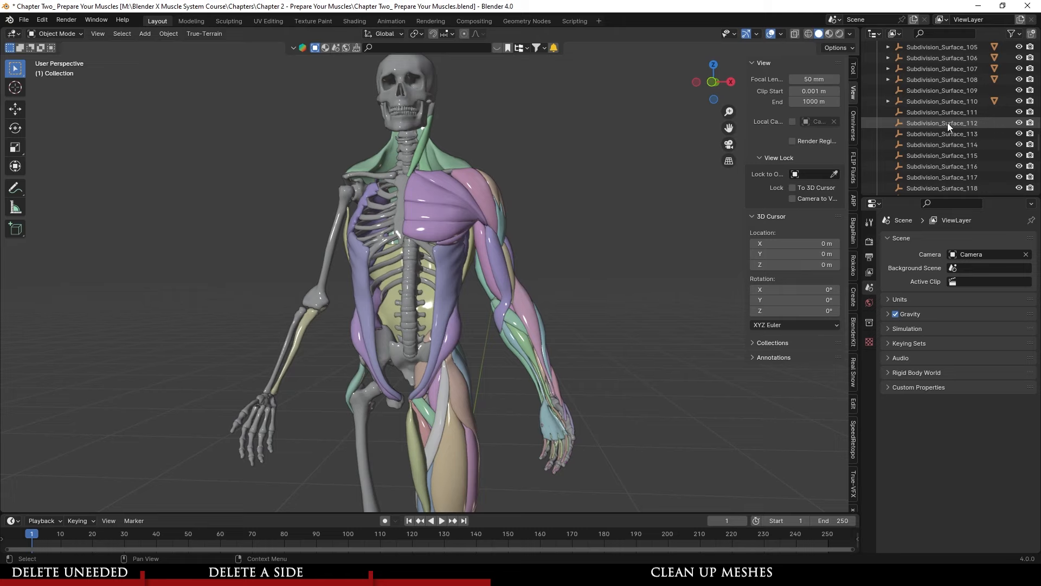
left_click(938, 88)
key("Delete")
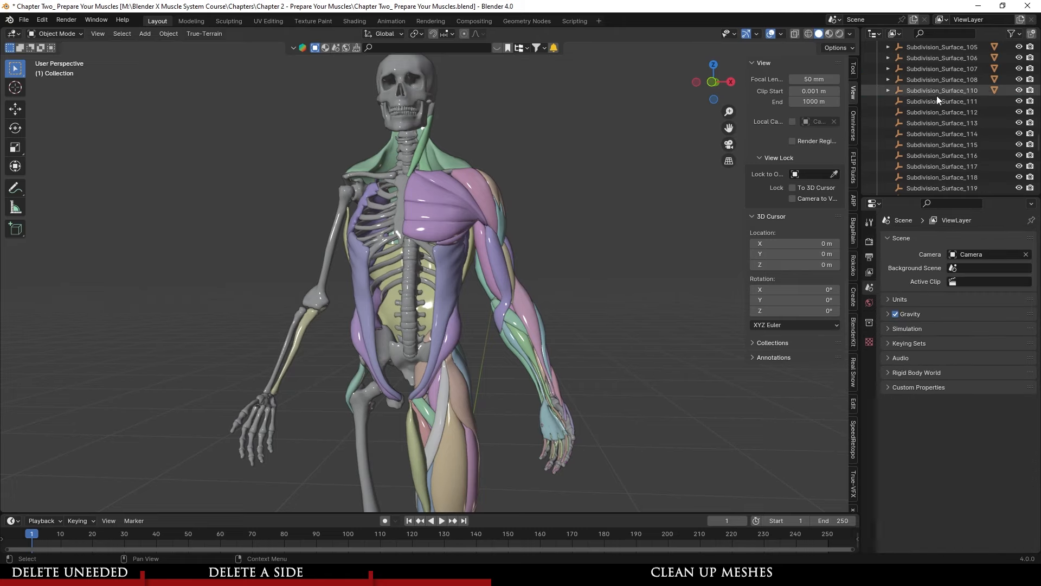
- Delete the continuous run of childless empties from Subdivision_Surface_111 through Subdivision_Surface_131
left_click(938, 101)
scroll(964, 168, "down", 5)
scroll(957, 168, "up", 4)
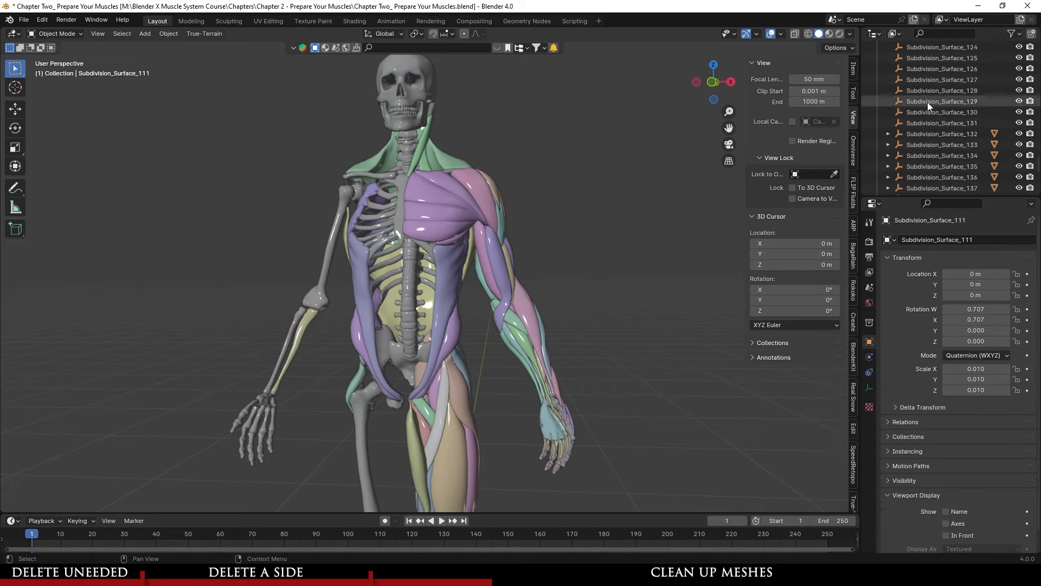
left_click(931, 123, "shift")
key("Delete")
- Delete the childless empties Subdivision_Surface_138, Subdivision_Surface_140 and Subdivision_Surface_144
scroll(938, 117, "up", 2)
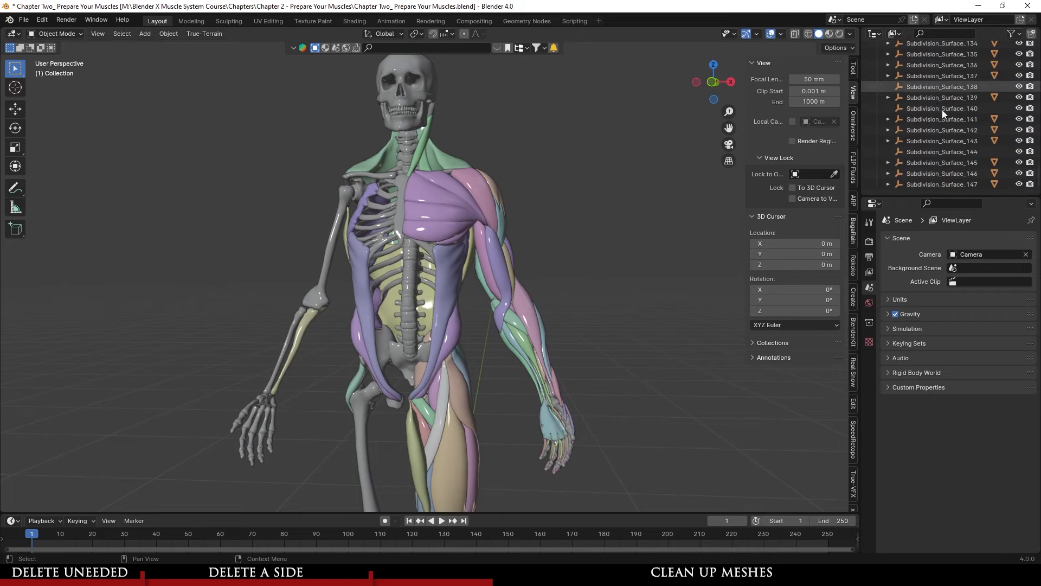
left_click(956, 86)
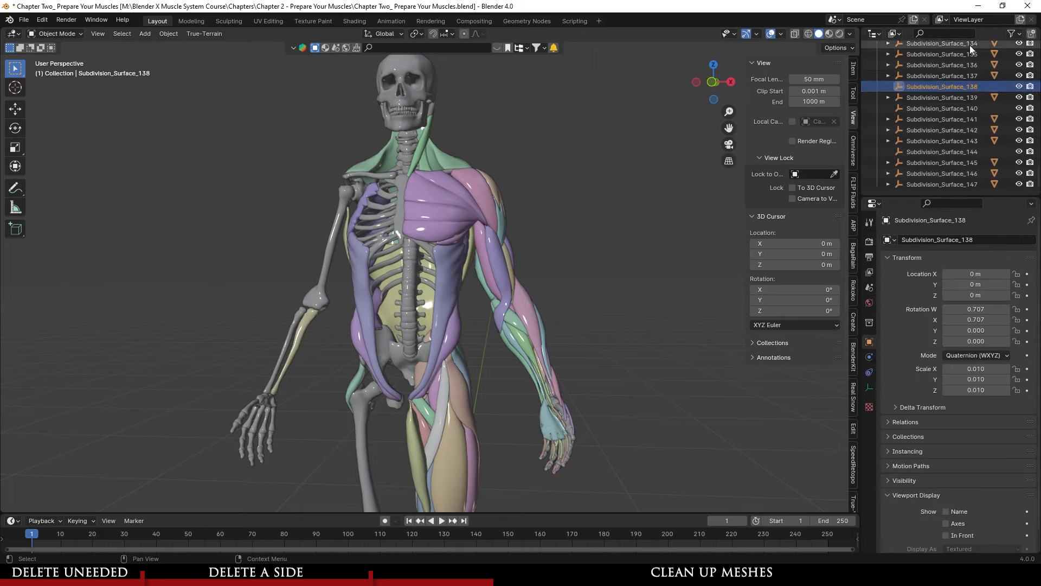
key("Delete")
left_click(939, 109)
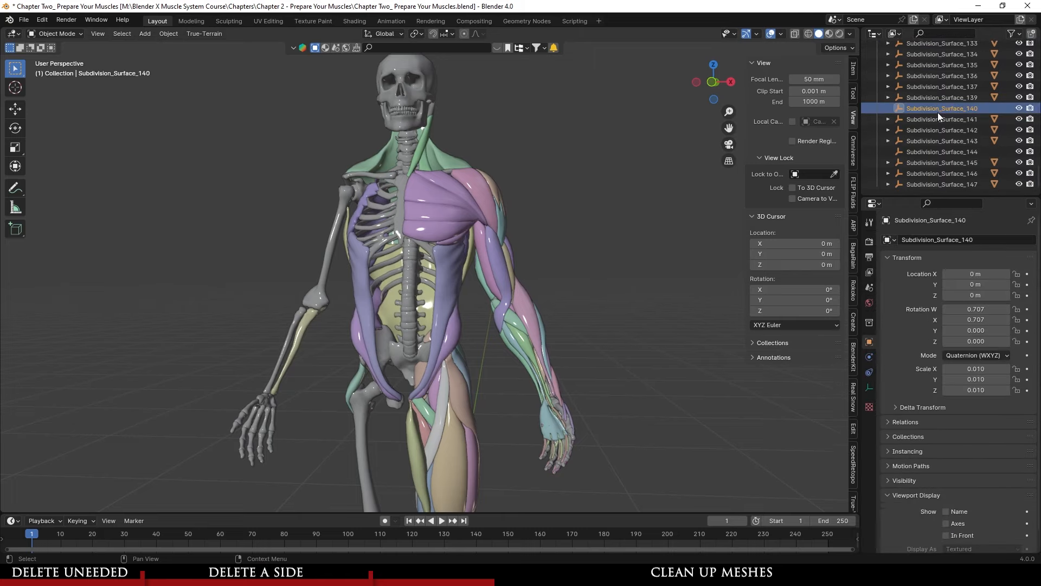
key("Delete")
left_click(940, 152)
key("Delete")
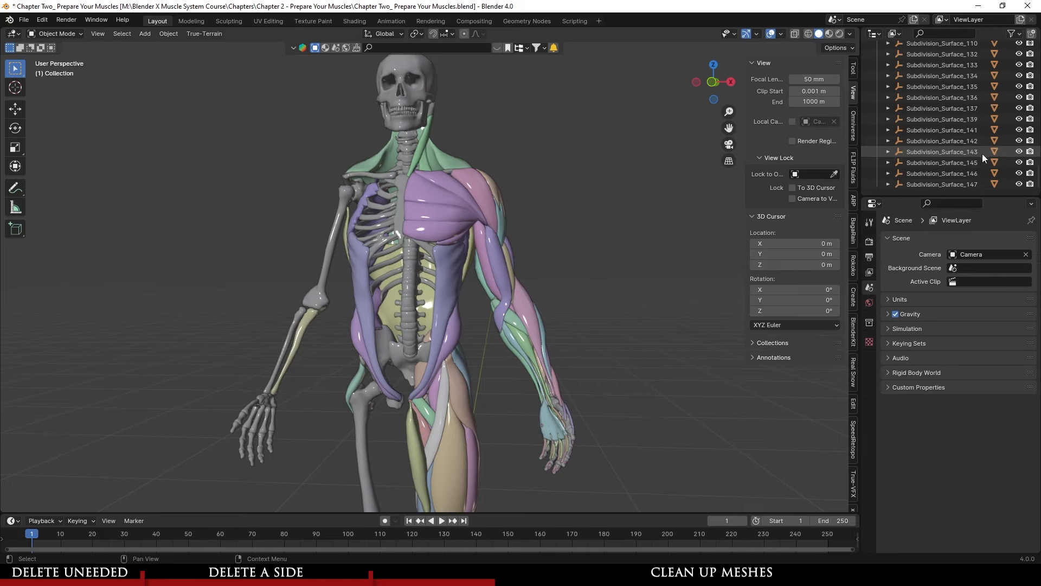
- Delete the CINEMA_4D_Editor object from the collection
scroll(978, 143, "up", 10)
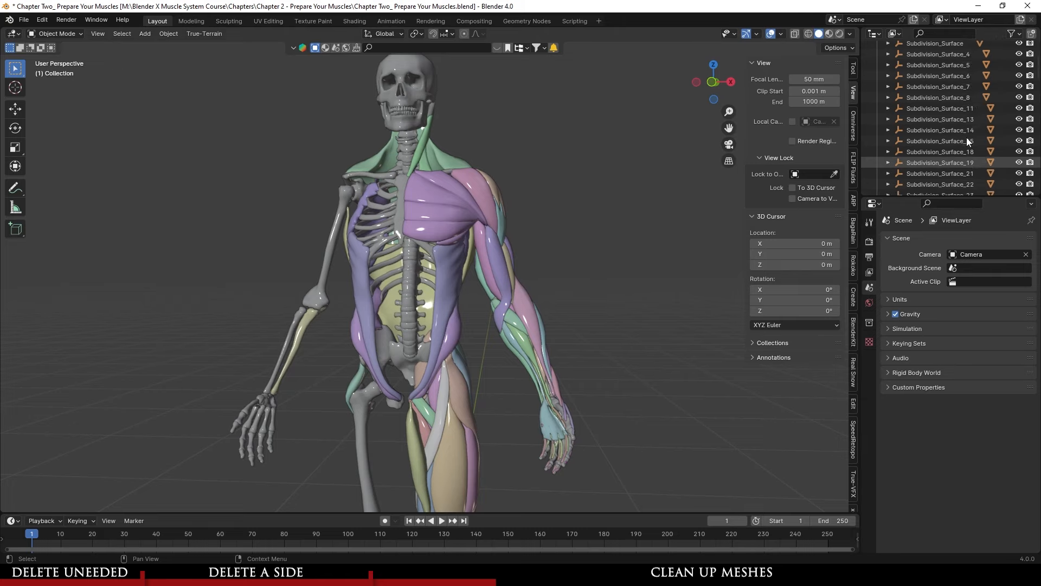
scroll(966, 138, "up", 10)
left_click(933, 91)
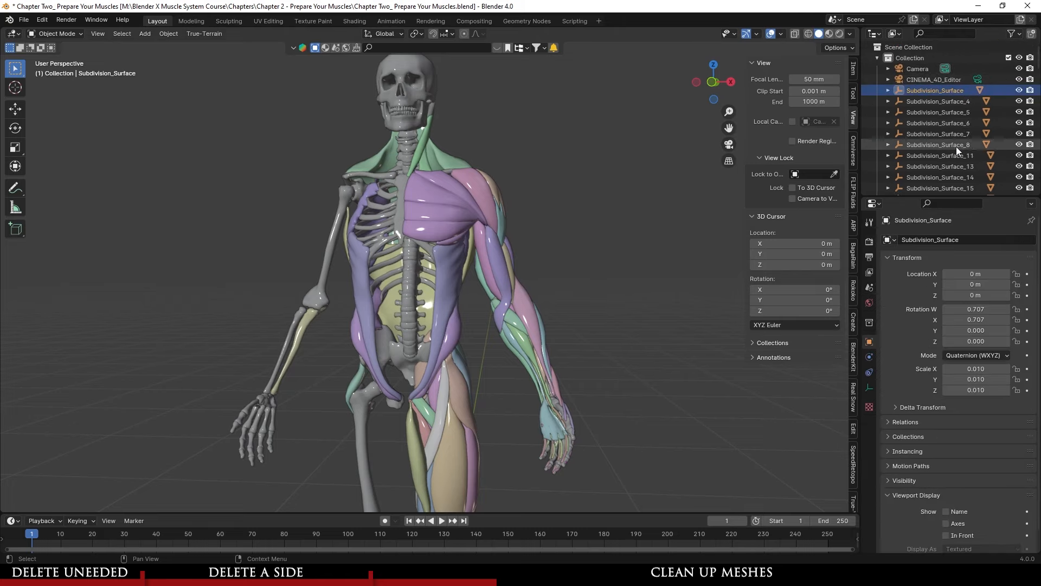
left_click(934, 82)
key("Delete")
- Apply all transforms to every empty from Subdivision_Surface through Subdivision_Surface_147
left_click(918, 80)
scroll(941, 154, "down", 15)
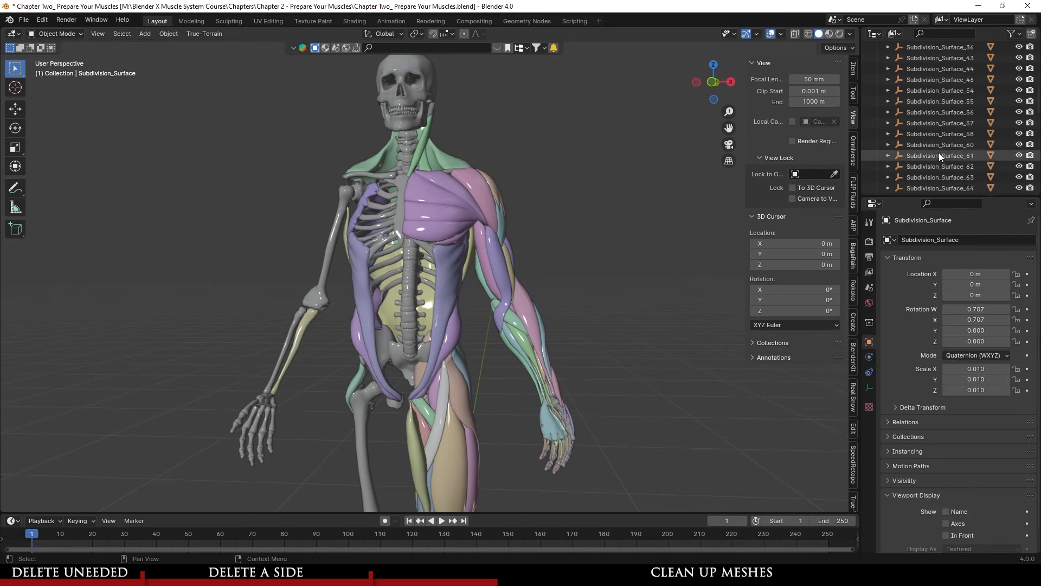
left_click(932, 184, "shift")
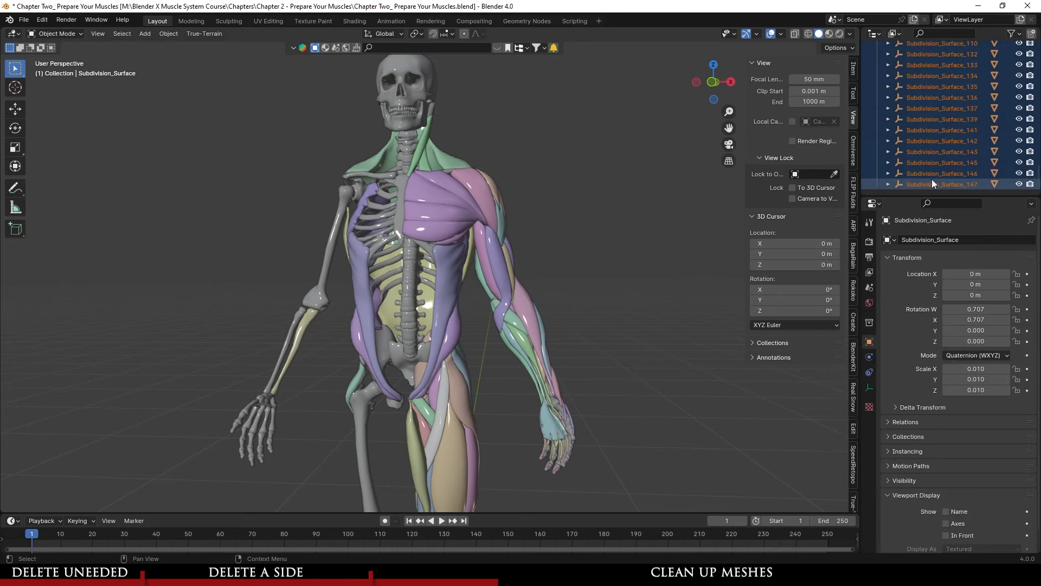
left_click(175, 34)
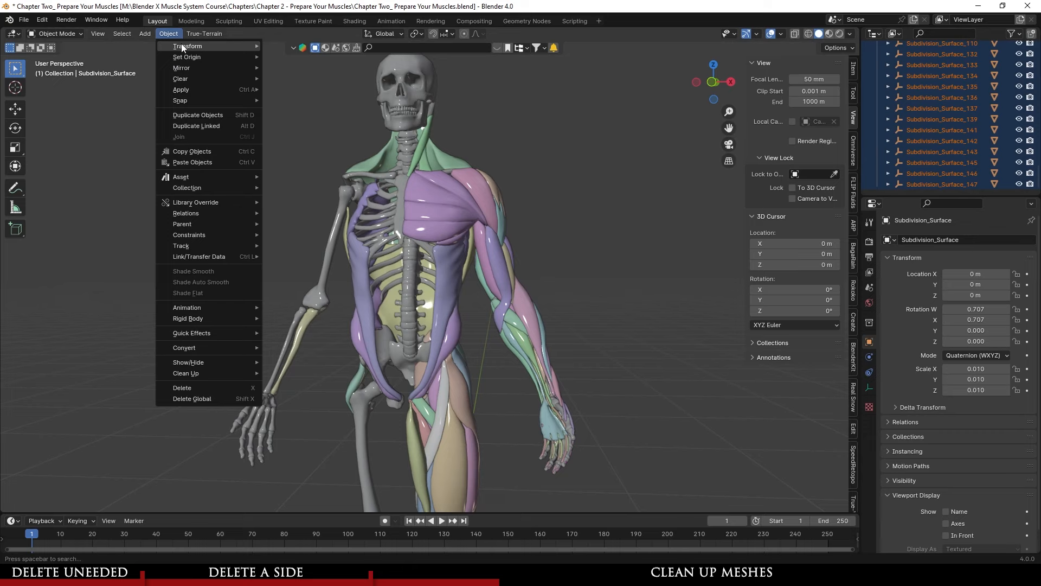
mouse_move(192, 88)
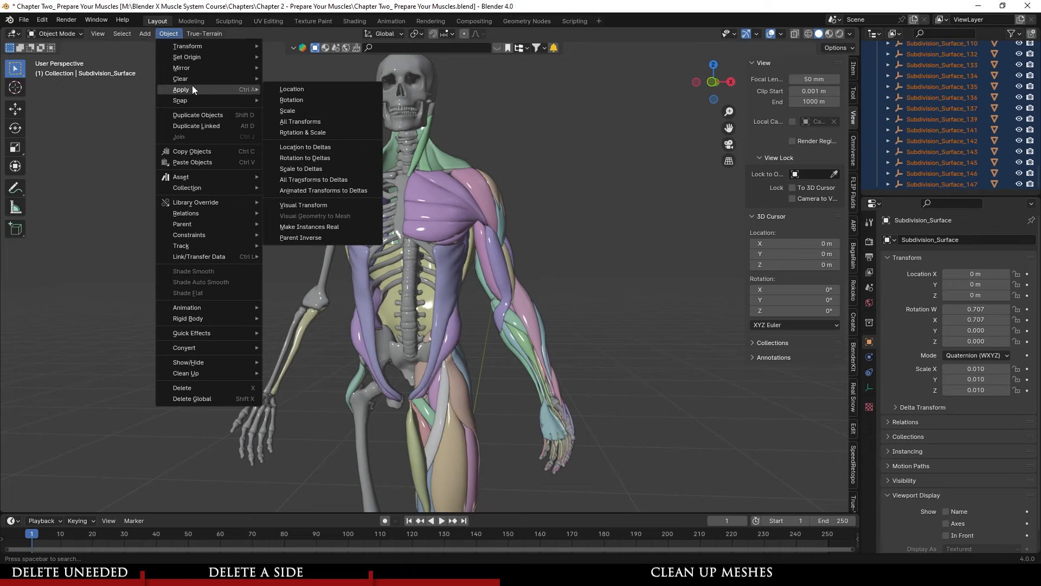
left_click(302, 122)
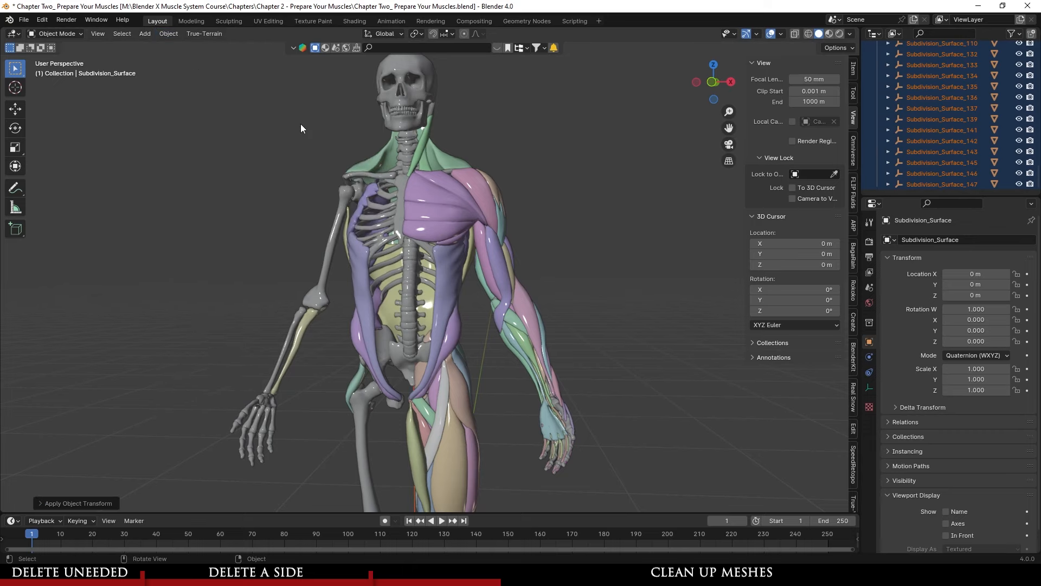
- Check the transforms of several empties and Pectoralis_major_low, and delete that muscle's parent empty, Subdivision_Surface_46
left_click(943, 108)
left_click(946, 118)
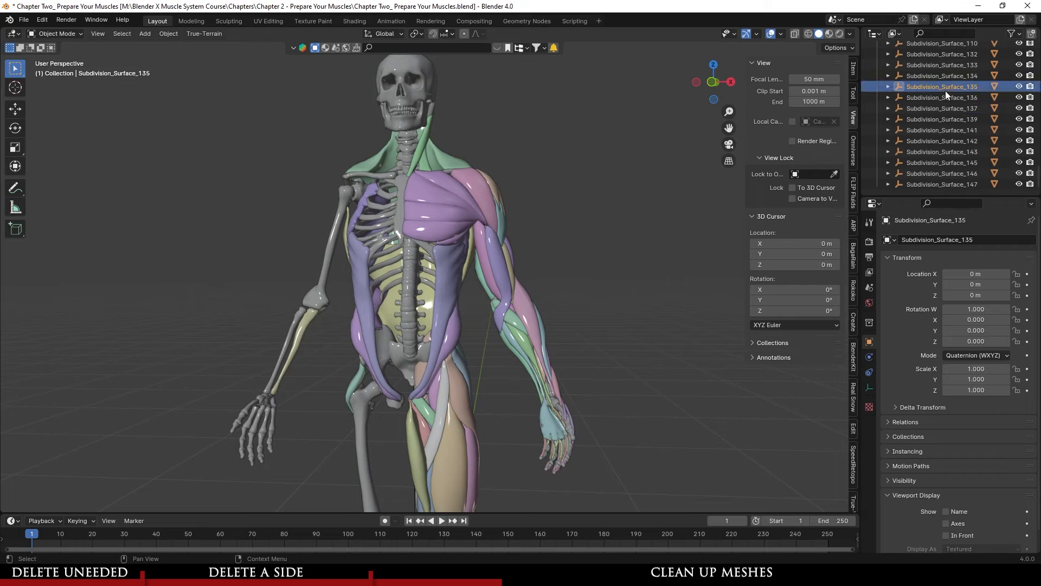
left_click(460, 210)
scroll(950, 143, "up", 10)
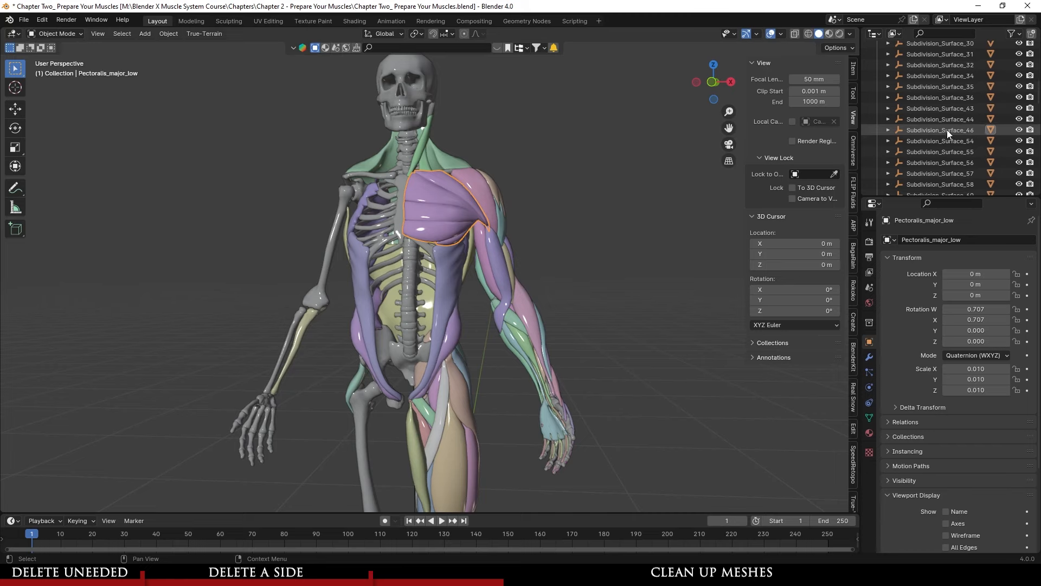
left_click(944, 130)
key("x")
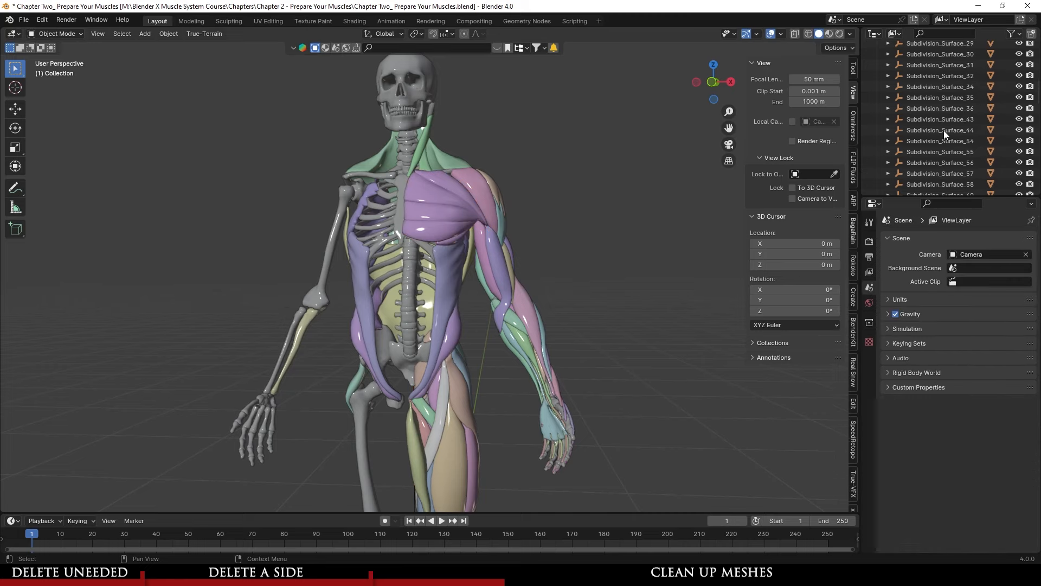
- Undo the deletion of the empty Subdivision_Surface_46 and check the transforms of Pectoralis_major_low and Subdivision_Surface_43
scroll(522, 207, "up", 1)
middle_click_drag(521, 207, 503, 210)
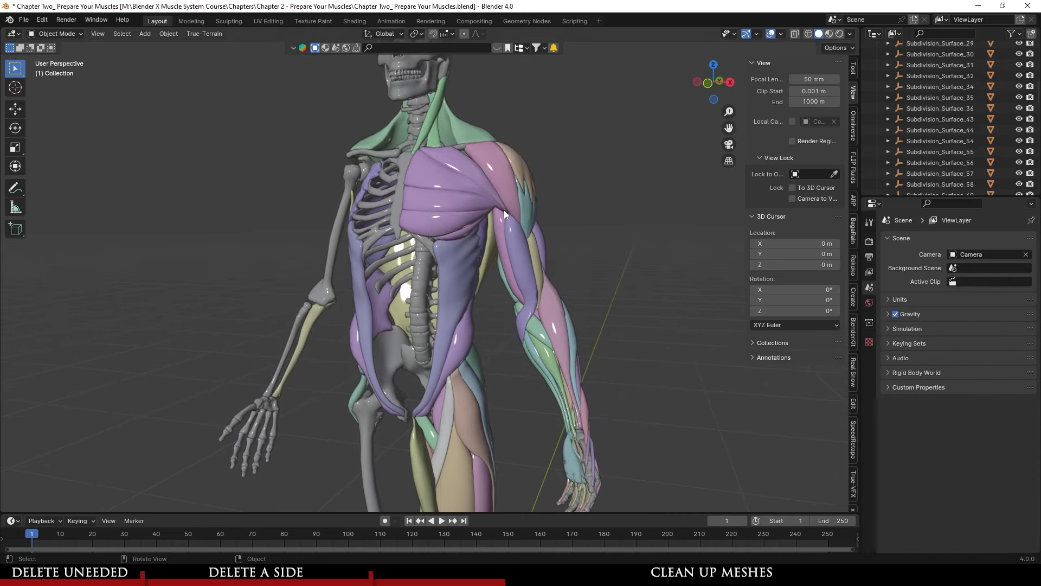
key("ctrl+z")
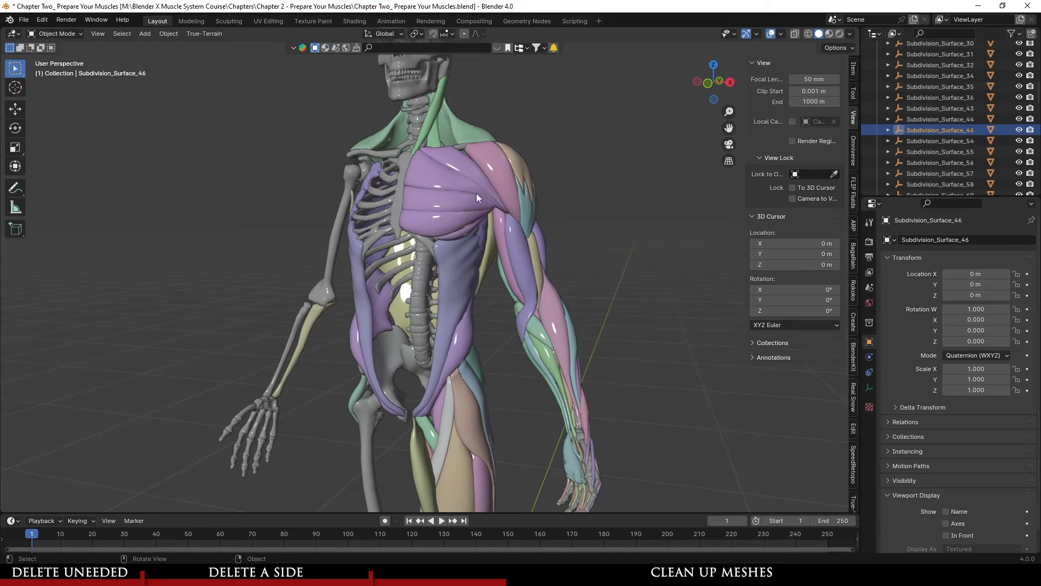
left_click(471, 190)
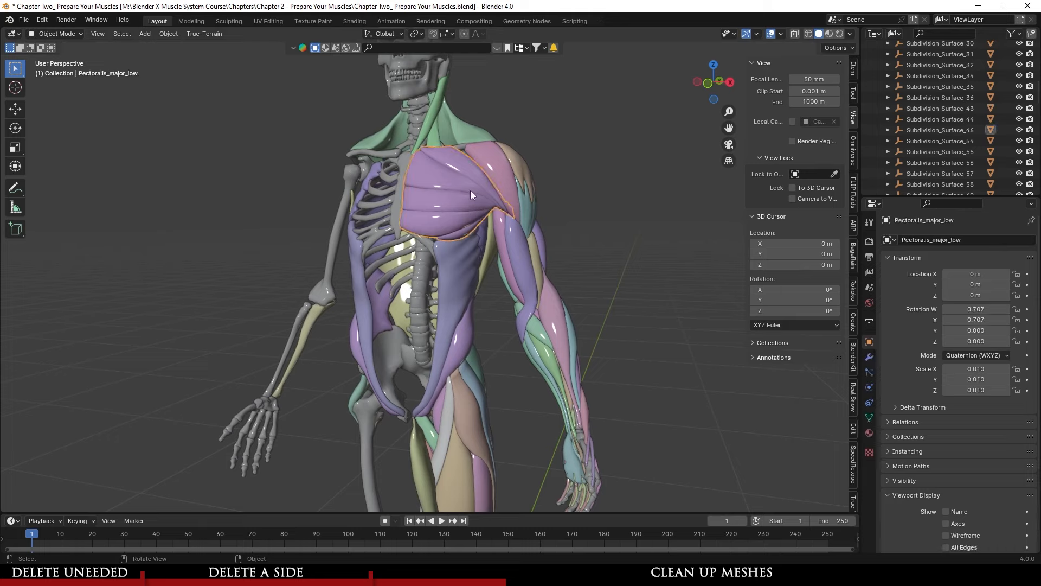
left_click(943, 109)
scroll(952, 103, "up", 8)
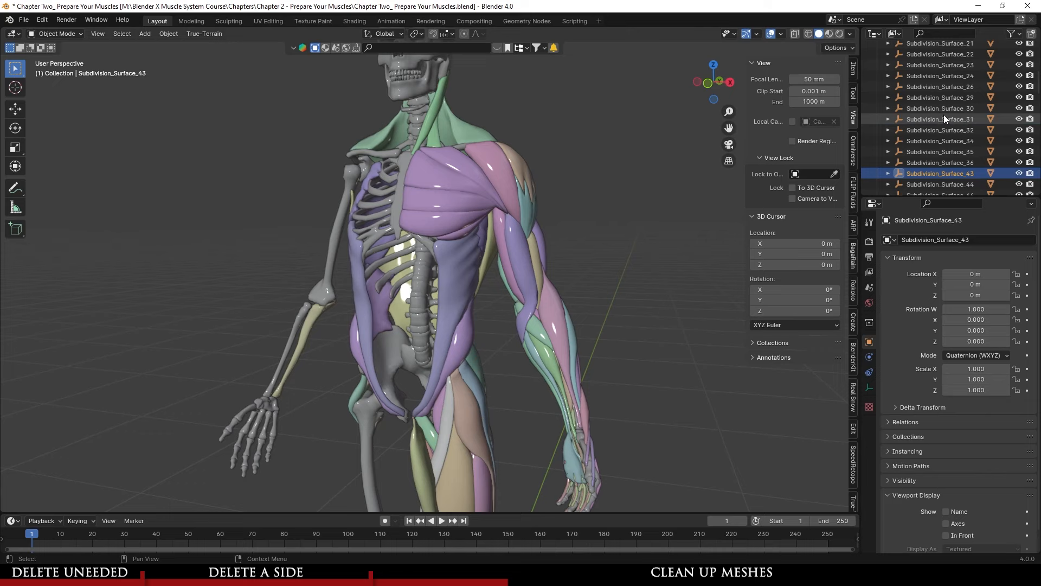
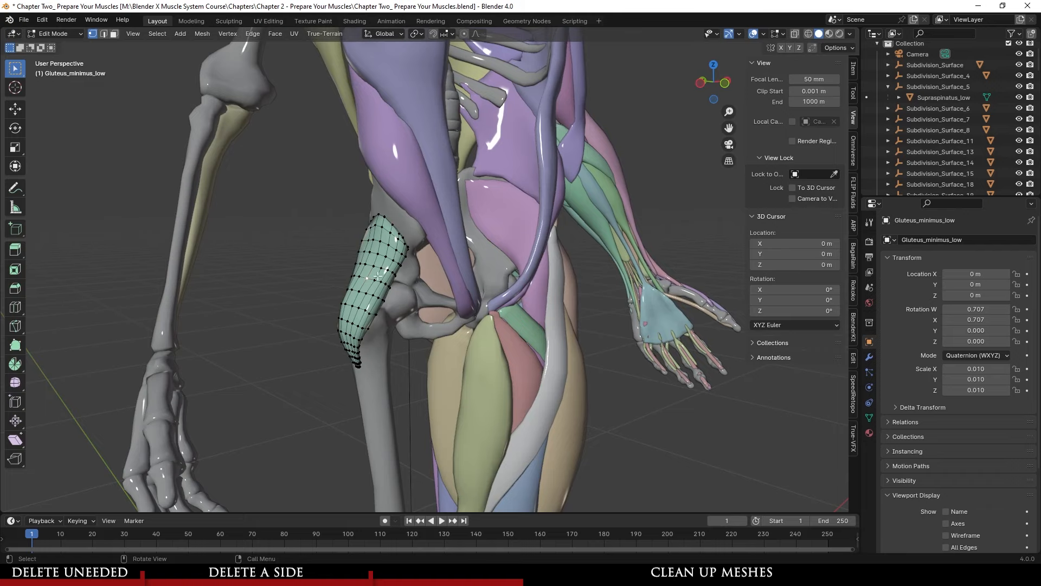
- Delete the vertices of the Gluteus_minimus_low part on the hip of the bare skeleton side
middle_click_drag(378, 277, 333, 278)
key("Tab")
key("Tab")
key("l")
right_click(333, 278)
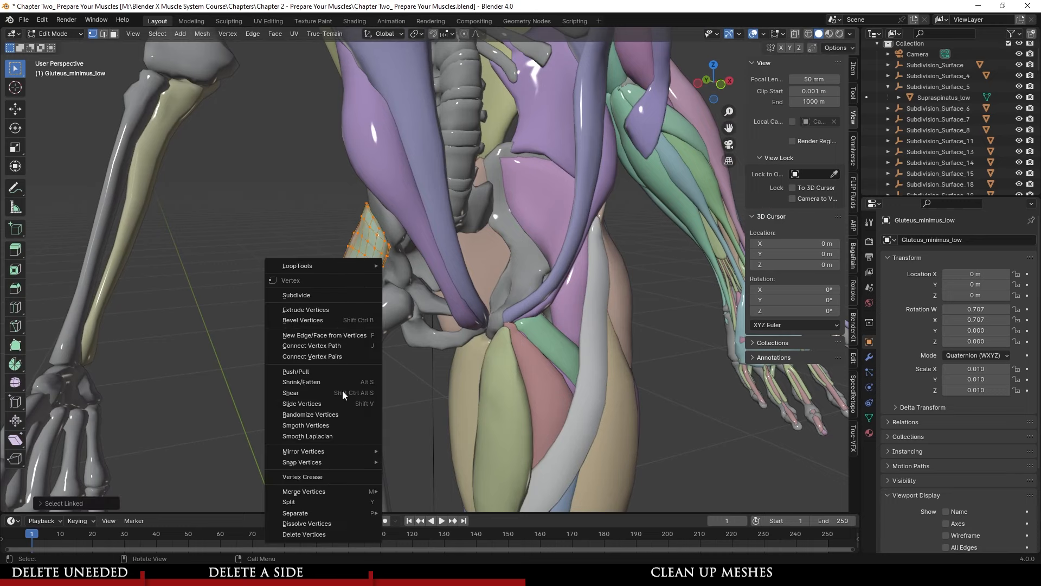
left_click(325, 537)
key("Tab")
- Delete the parent empties Subdivision_Surface, Subdivision_Surface_4, Subdivision_Surface_5 and Subdivision_Surface_6 while keeping their meshes
scroll(456, 320, "down", 4)
middle_click_drag(456, 320, 434, 319)
middle_click_drag(441, 331, 440, 253, "shift")
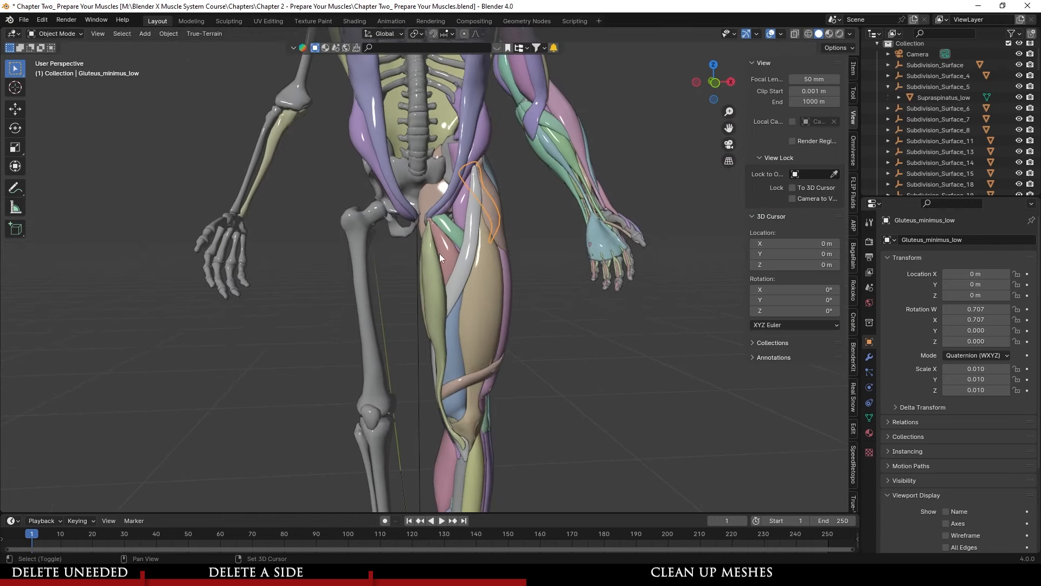
middle_click_drag(471, 358, 460, 402, "shift")
middle_click_drag(440, 255, 430, 373, "shift")
scroll(431, 373, "up", 1)
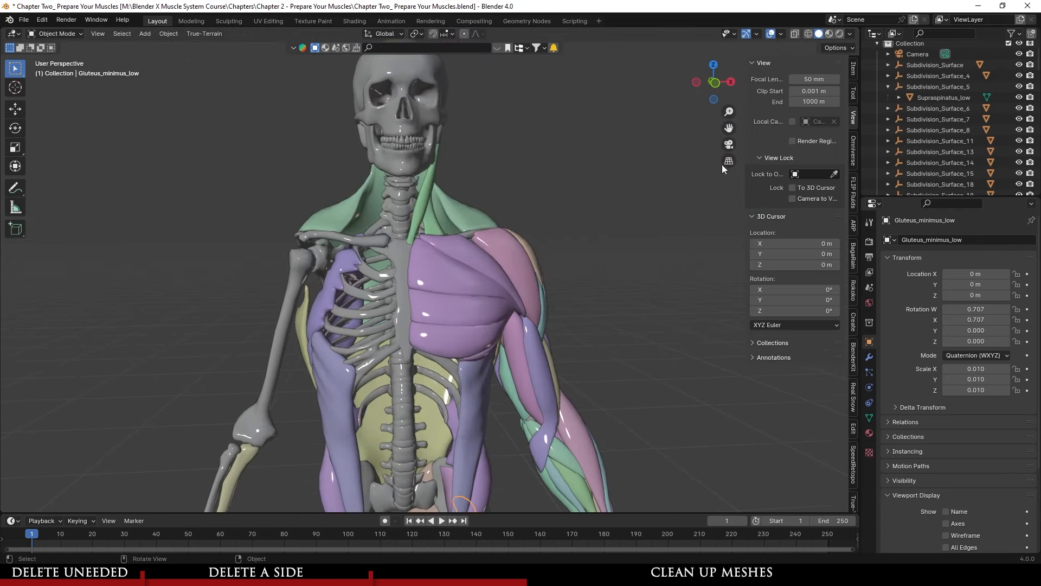
left_click(936, 64)
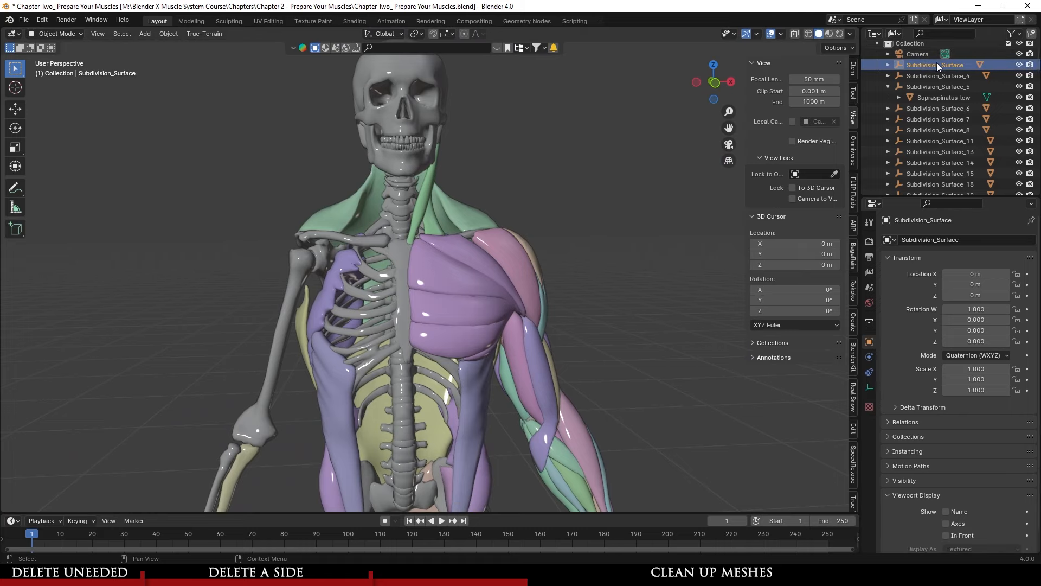
key("x")
left_click(935, 76)
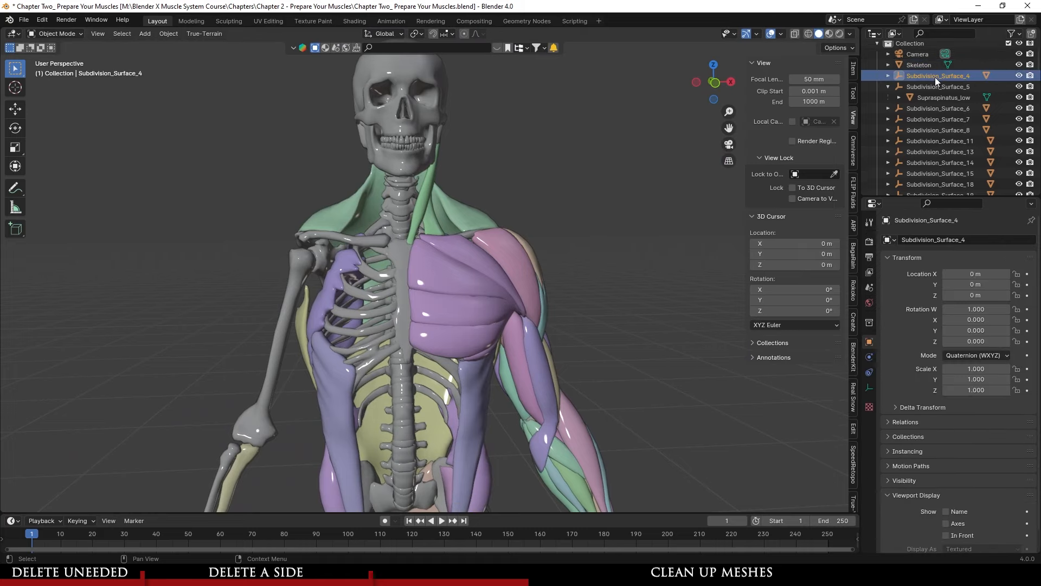
key("x")
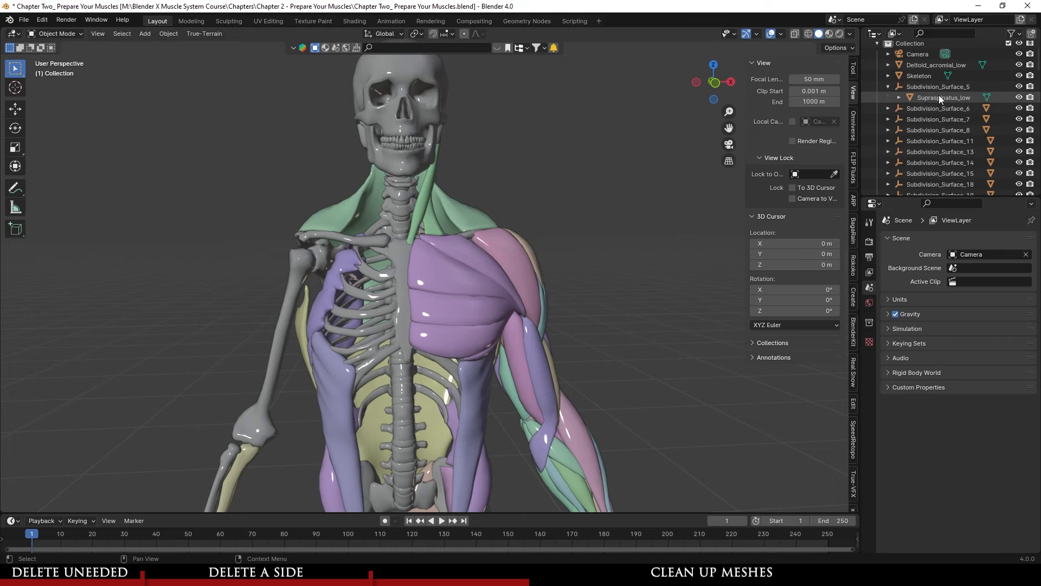
left_click(940, 86)
key("x")
left_click(937, 85)
key("x")
- Delete all remaining empties from Subdivision_Surface_7 through Subdivision_Surface_147 without deleting their child meshes
left_click(945, 86)
scroll(945, 87, "down", 15)
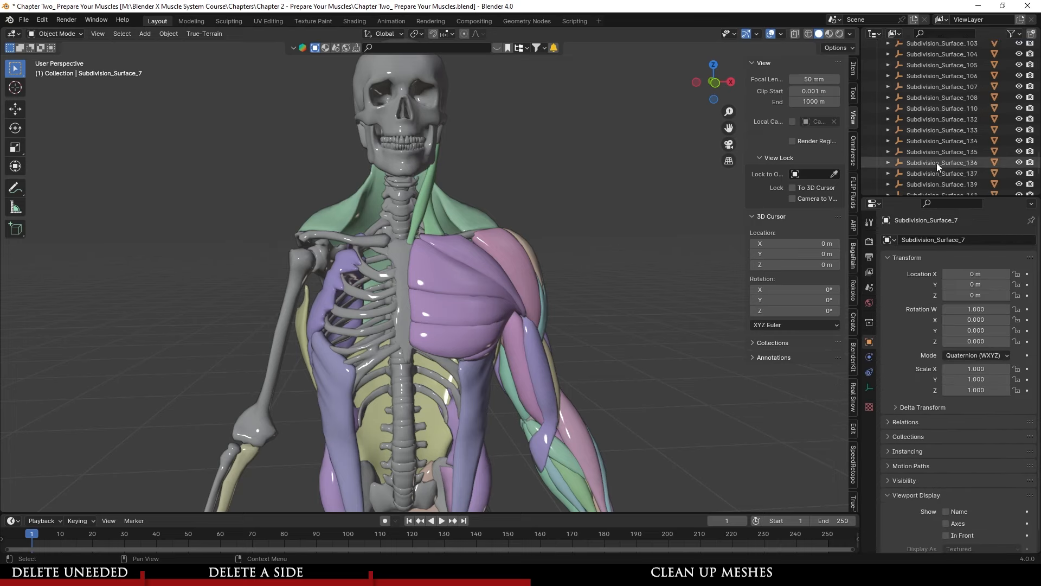
left_click(935, 161, "shift")
right_click(930, 118)
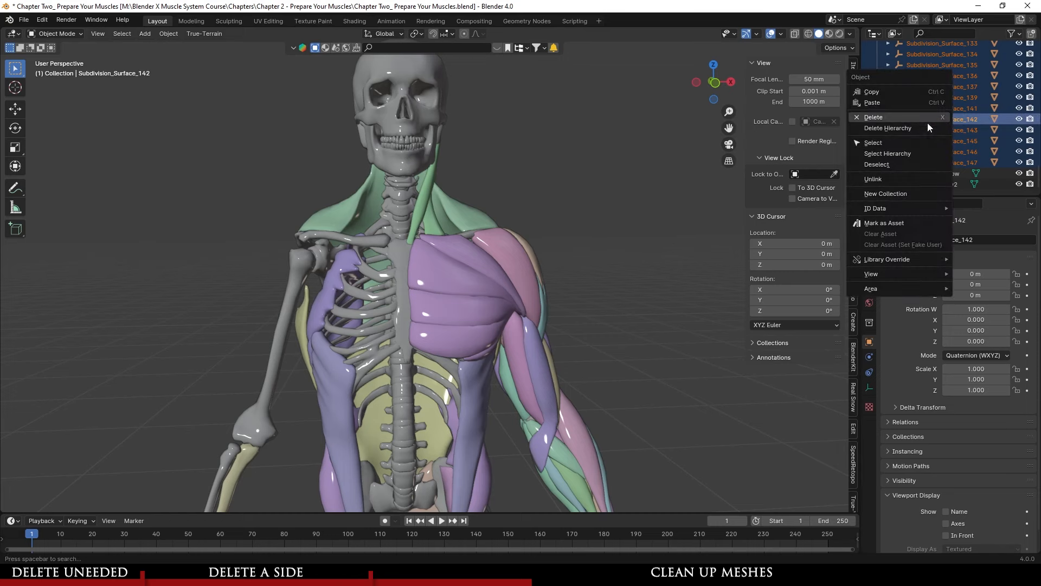
left_click(874, 117)
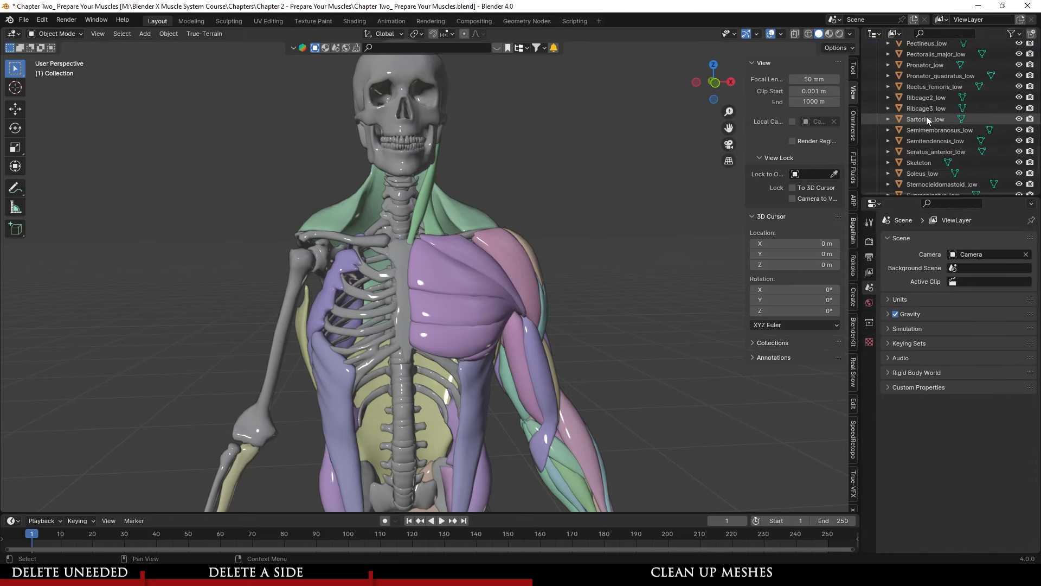
- Create a new collection beside the main one and name it Camera
scroll(928, 98, "up", 10)
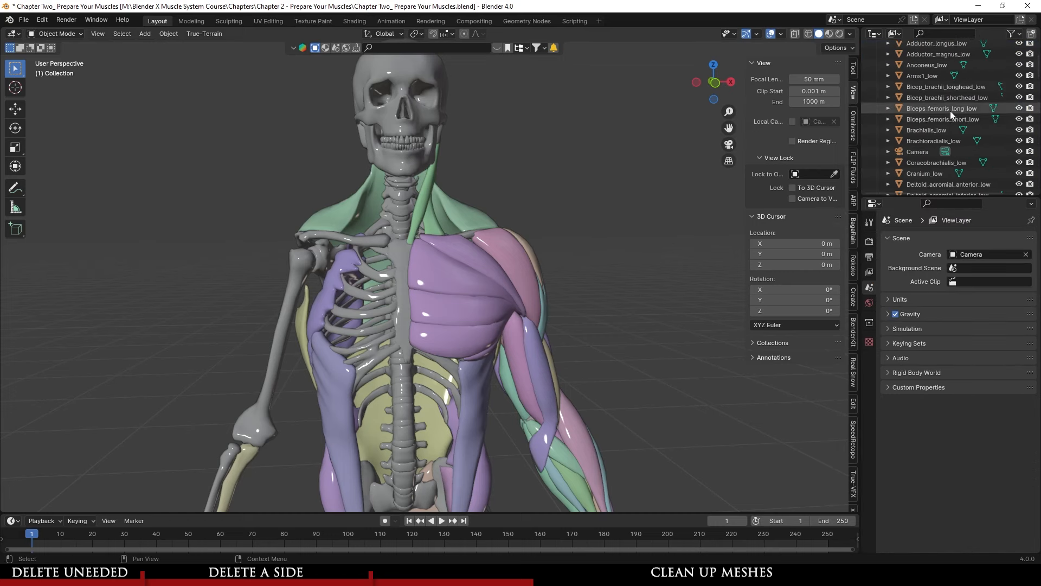
left_click(916, 172)
scroll(985, 128, "up", 3)
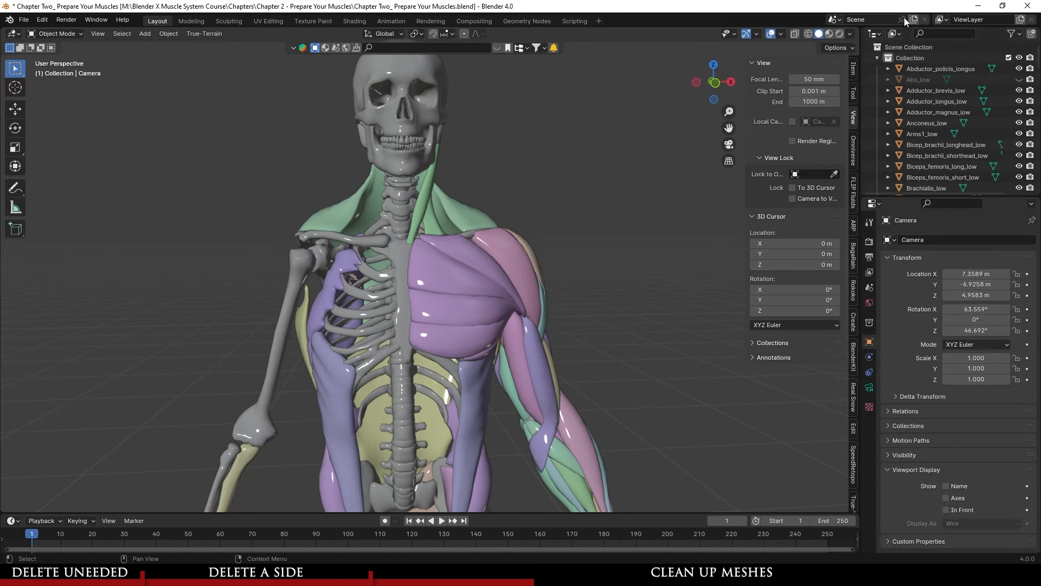
left_click(877, 58)
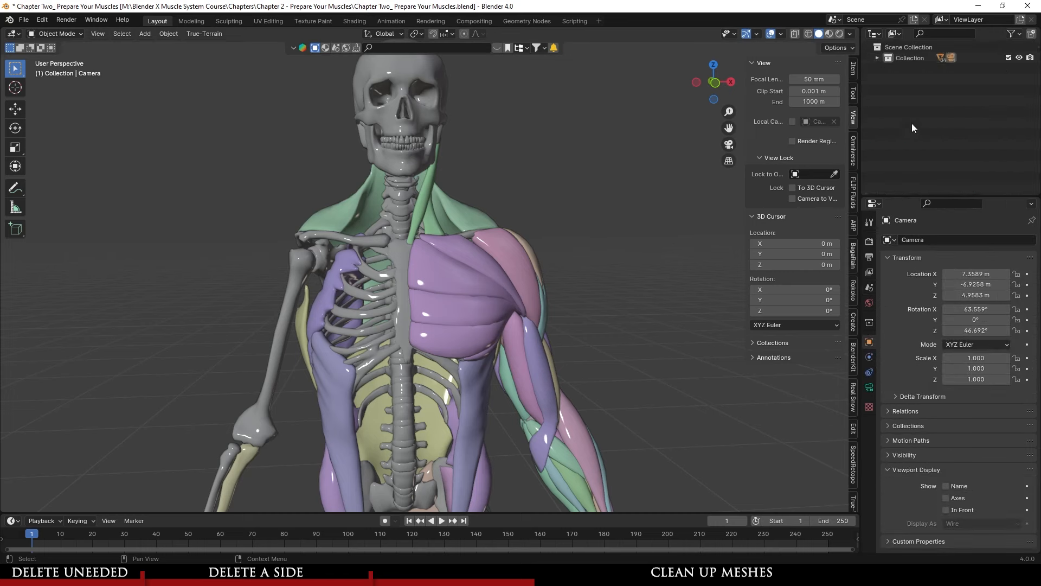
right_click(903, 87)
left_click(868, 83)
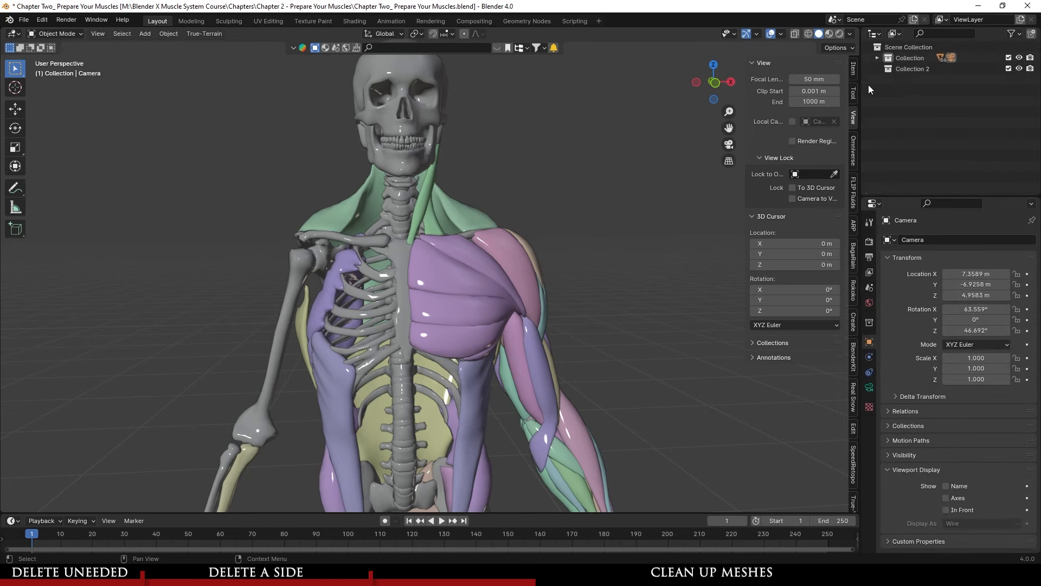
double_click(922, 68)
type("Camera")
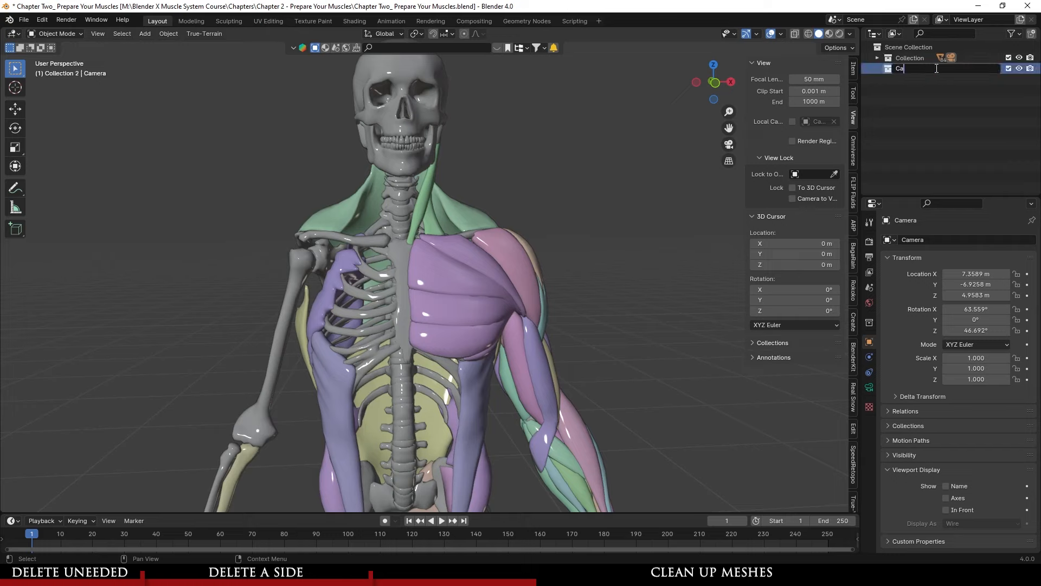
key("Return")
- Move the Camera object out of the main collection into the Camera collection
left_click(878, 57)
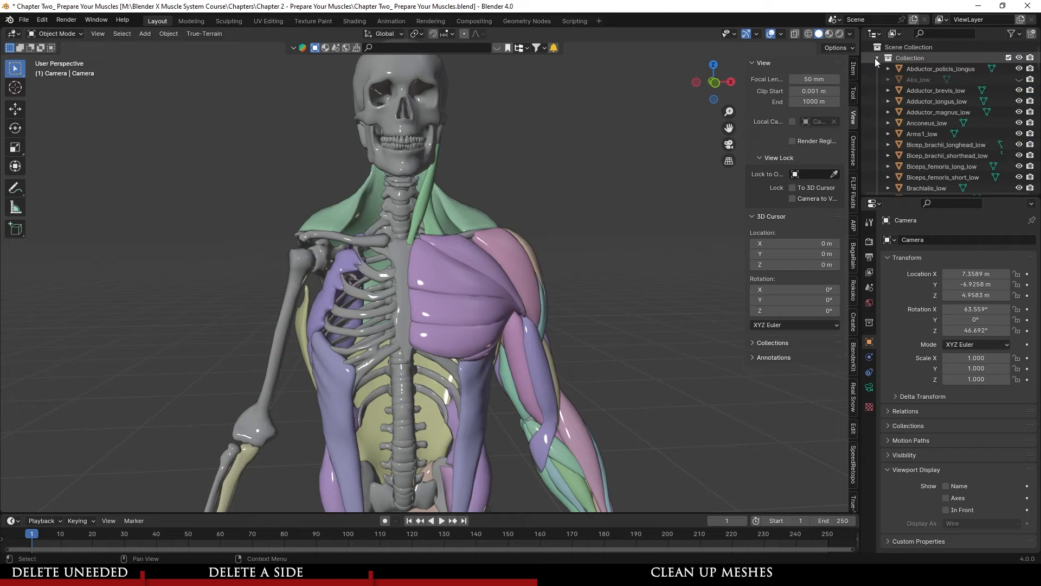
scroll(943, 109, "down", 5)
scroll(962, 150, "up", 5)
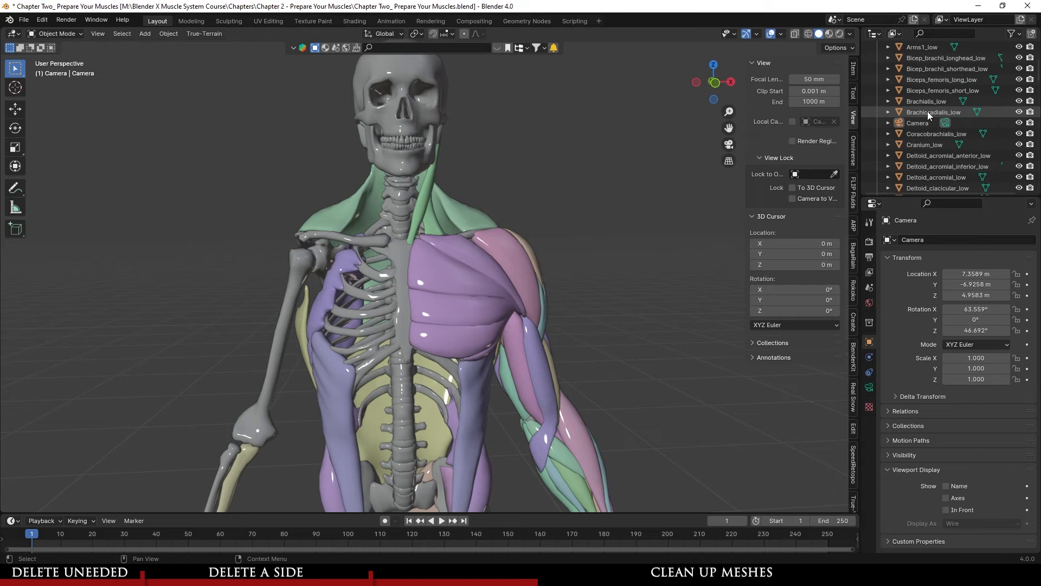
left_click_drag(914, 120, 916, 186)
scroll(946, 129, "up", 15)
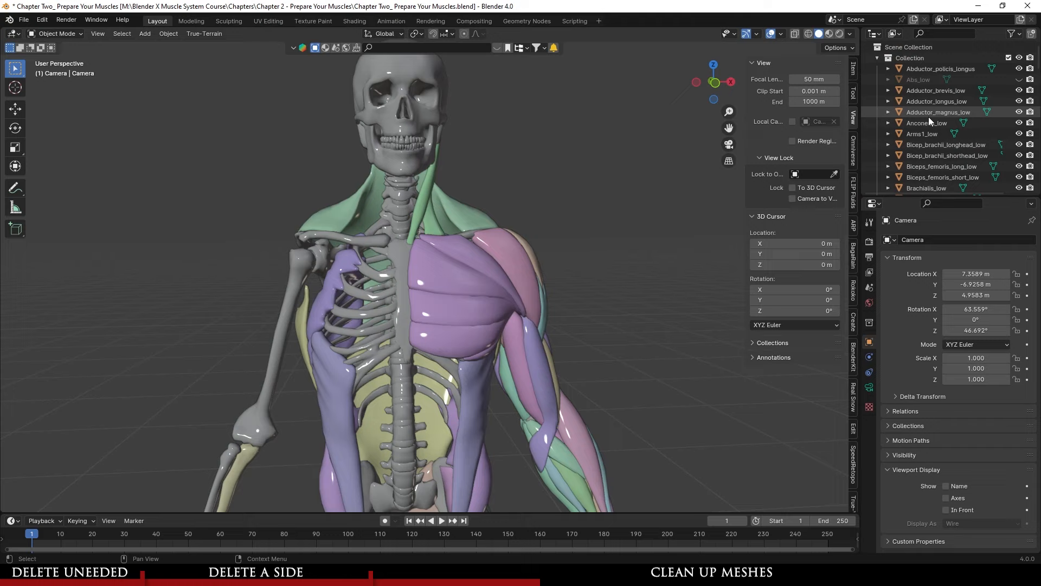
- Rename the main collection as Male Muscles and select the Abductor_policis_longus muscle
double_click(910, 57)
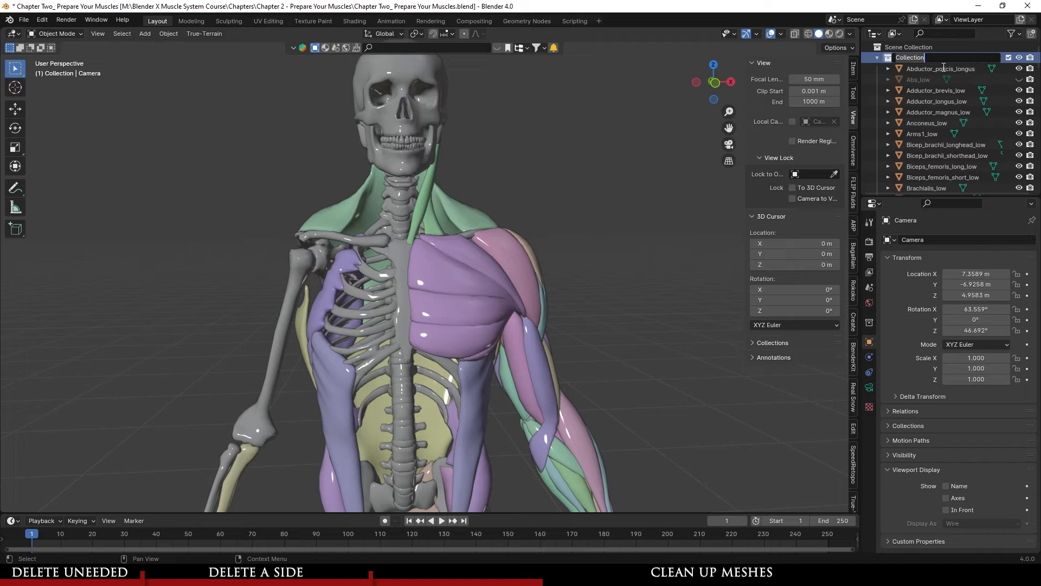
type("Male Muscles")
key("Return")
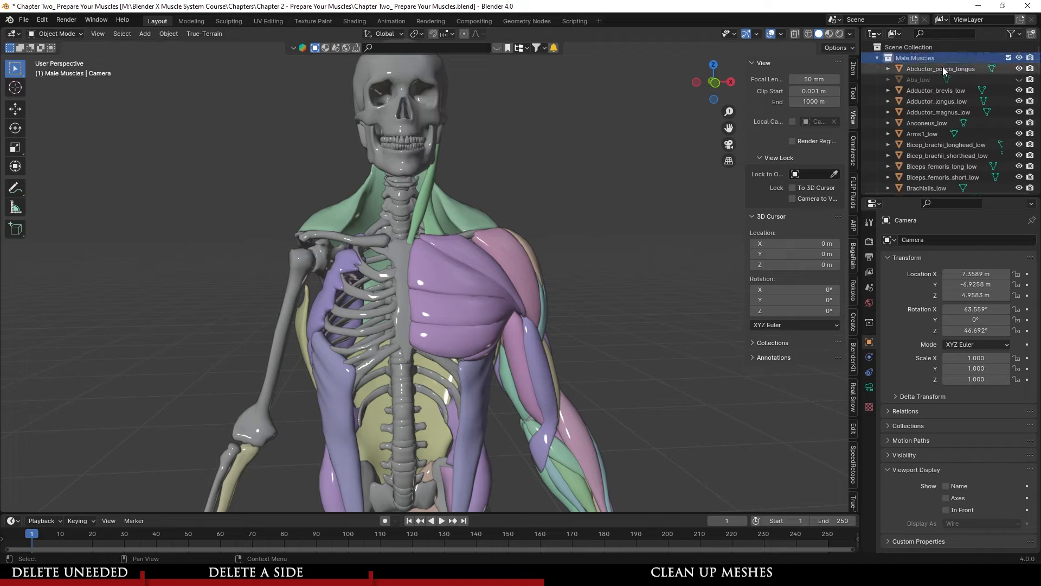
left_click(939, 69)
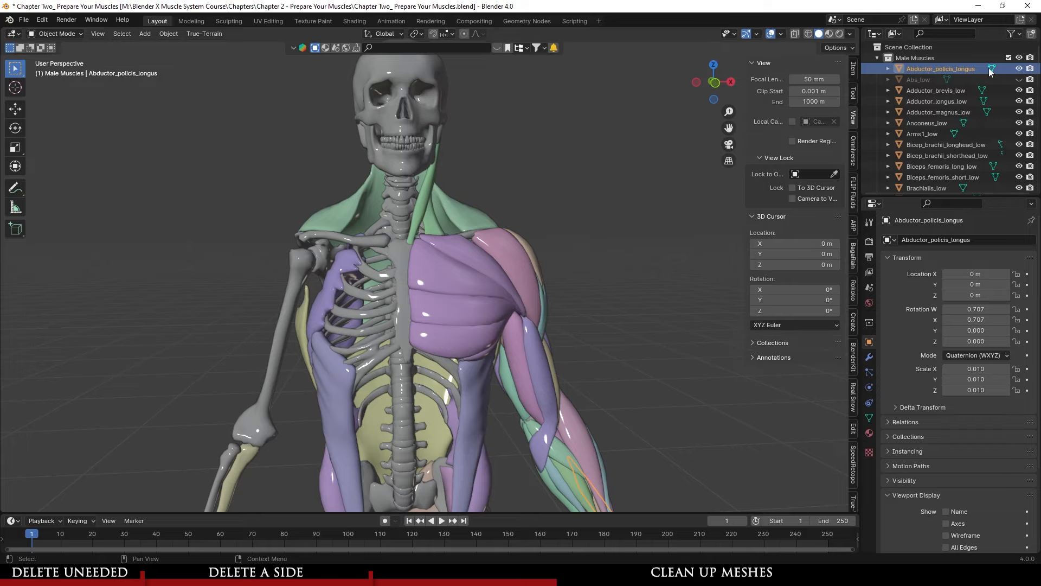
- Select Latisimus_dorsi_low together with the serratus and external oblique muscles around the torso
scroll(434, 301, "up", 2)
middle_click_drag(434, 301, 442, 168, "shift")
middle_click_drag(352, 363, 442, 195)
left_click(476, 279)
scroll(460, 295, "down", 4)
scroll(432, 255, "up", 3)
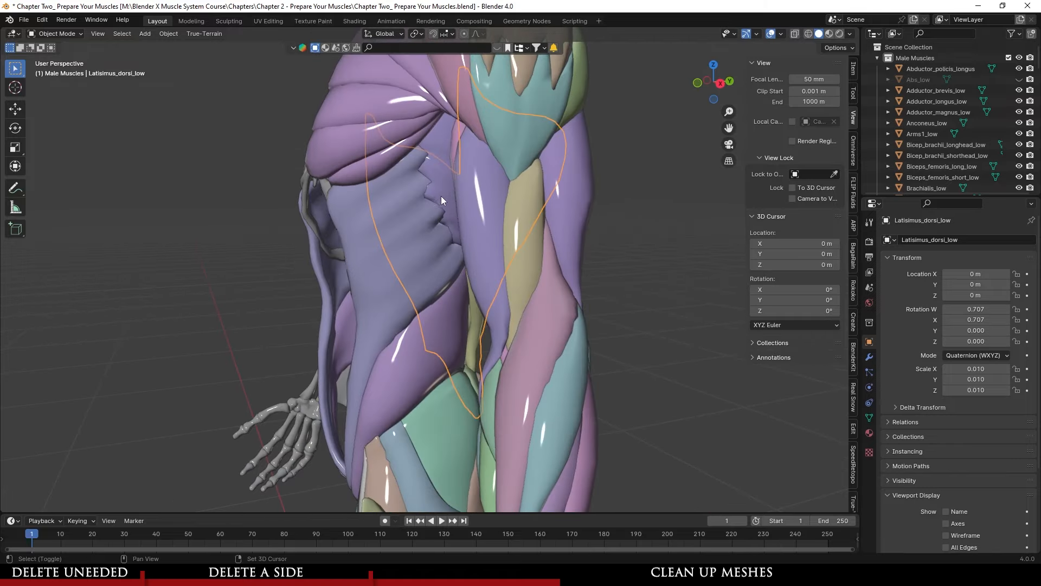
left_click(444, 194, "shift")
left_click(428, 347, "shift")
middle_click_drag(355, 319, 384, 305)
middle_click_drag(361, 367, 475, 279)
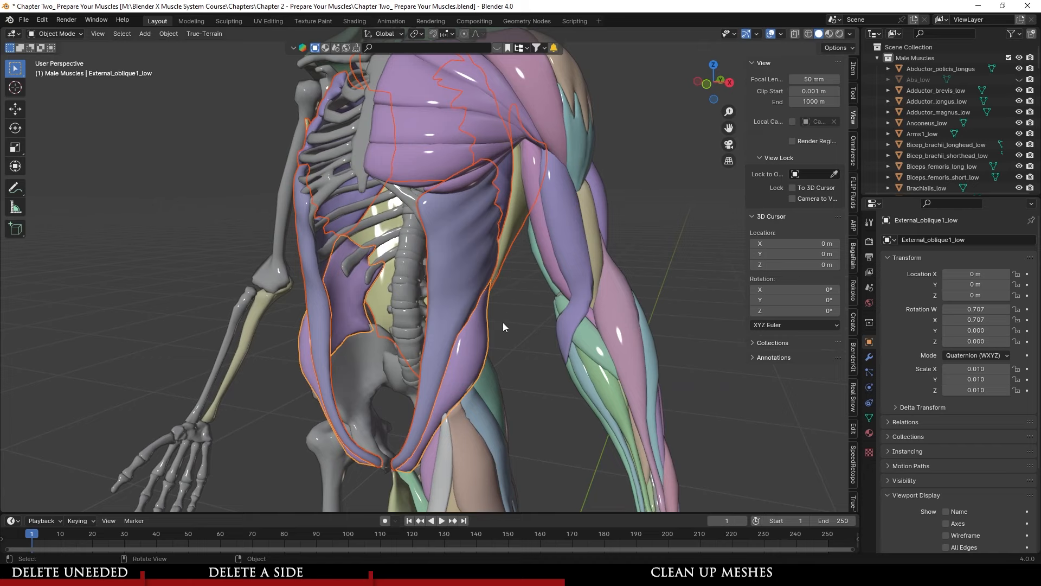
- Unhide the hidden abdominal mesh and add Abs_low to the selected torso muscles as the active object
middle_click_drag(513, 301, 461, 292)
scroll(461, 292, "up", 2)
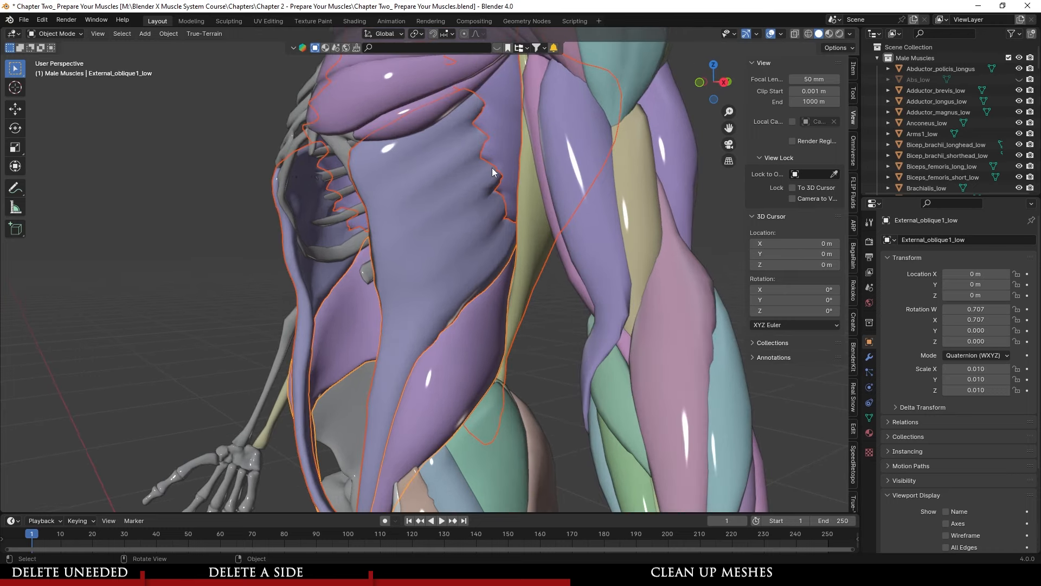
scroll(493, 325, "down", 3)
middle_click_drag(494, 325, 606, 336)
scroll(605, 336, "up", 2)
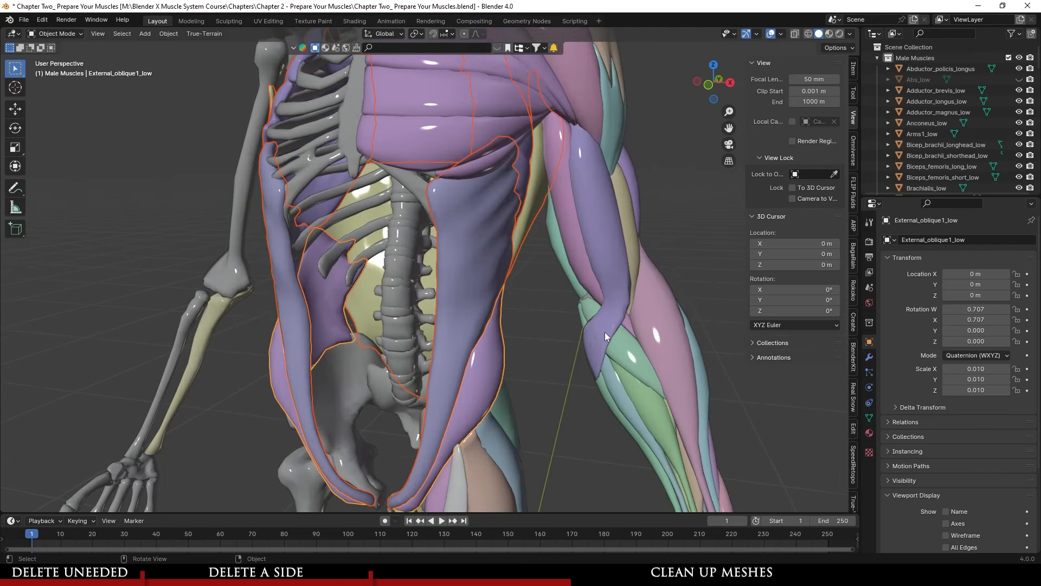
key("alt+h")
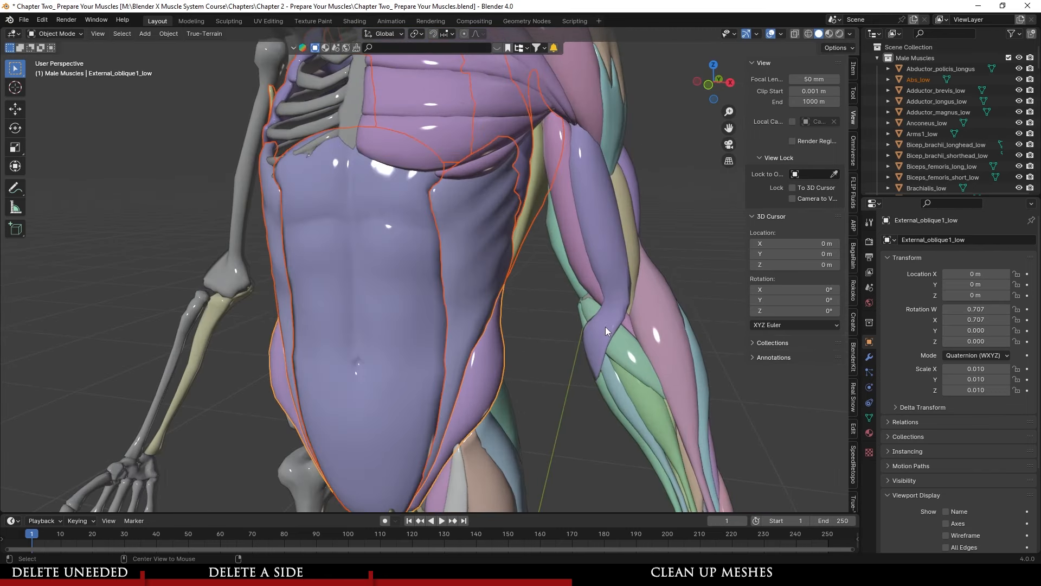
middle_click_drag(584, 324, 418, 333)
left_click(384, 300, "shift")
- Join the selected torso muscles into the Abs_low object
scroll(384, 299, "down", 3)
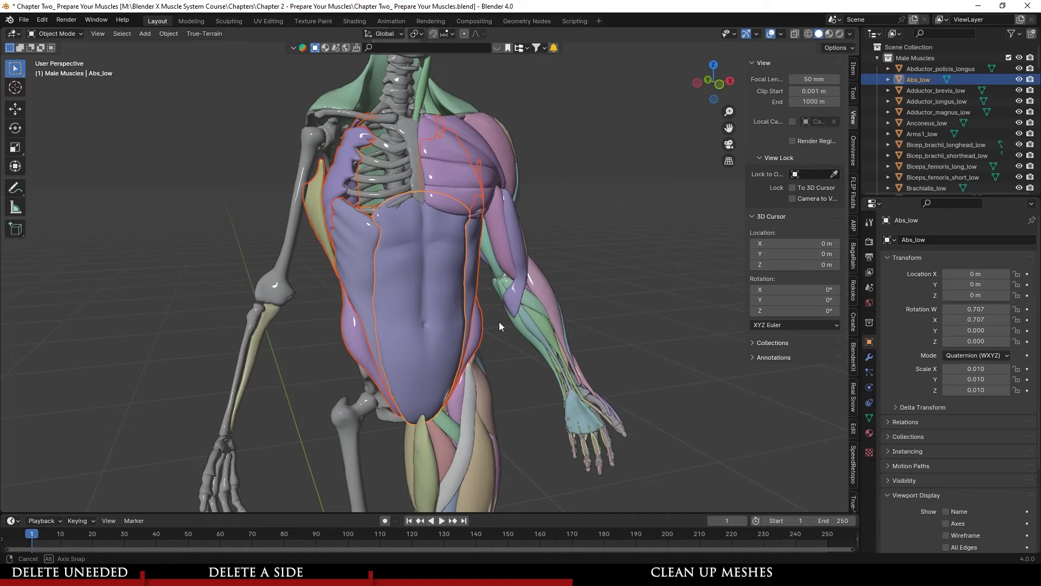
middle_click_drag(499, 321, 428, 268)
right_click(428, 268)
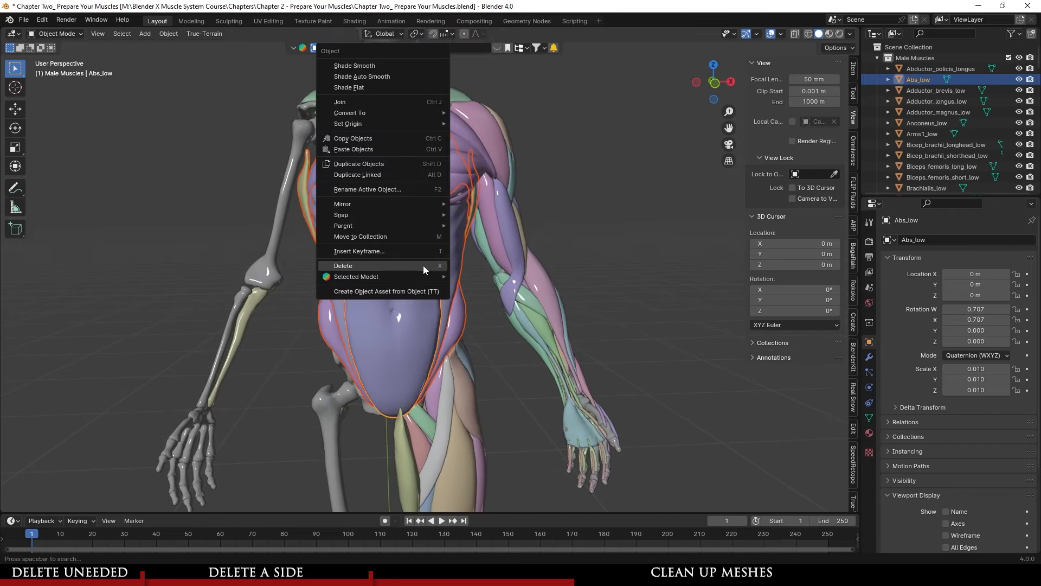
mouse_move(387, 205)
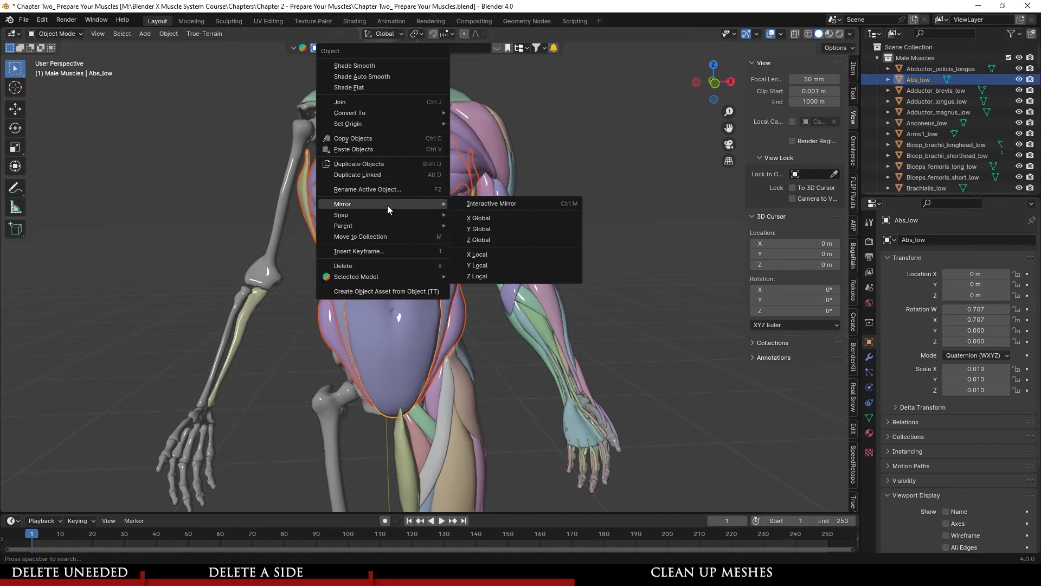
left_click(379, 103)
- Rename the joined Abs_low object as Core Cluster
scroll(429, 313, "up", 1)
mouse_move(461, 316)
middle_mouse_down()
mouse_move(424, 330)
mouse_move(454, 314)
middle_mouse_up()
scroll(468, 320, "up", 1)
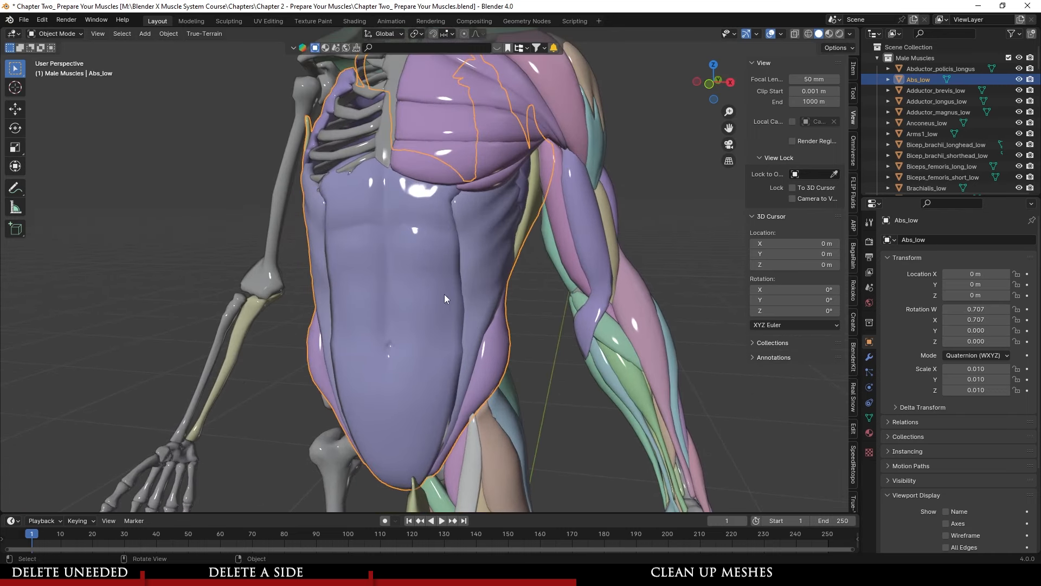
double_click(918, 80)
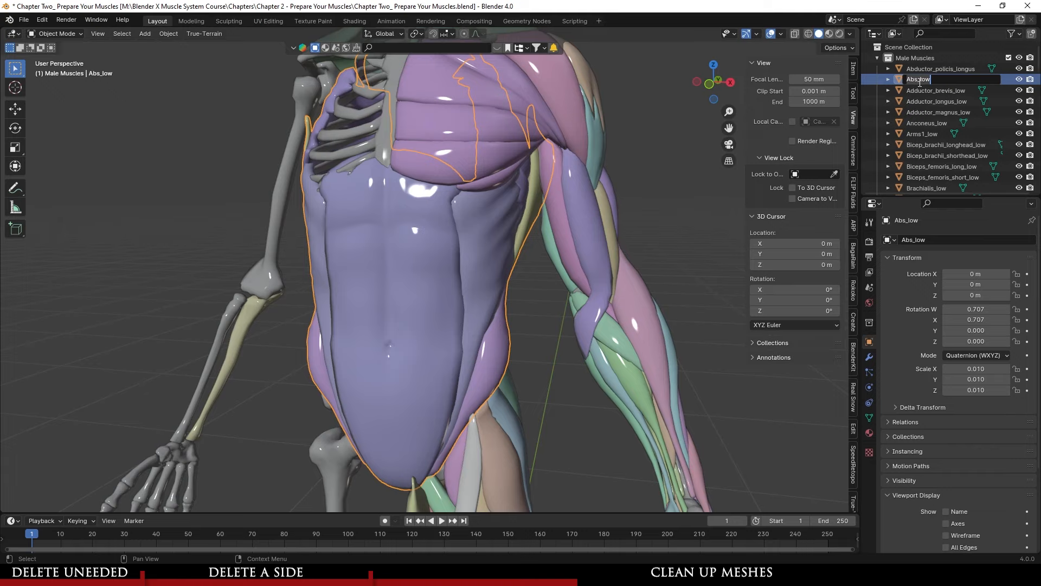
type("Core_Cluster")
key("Return")
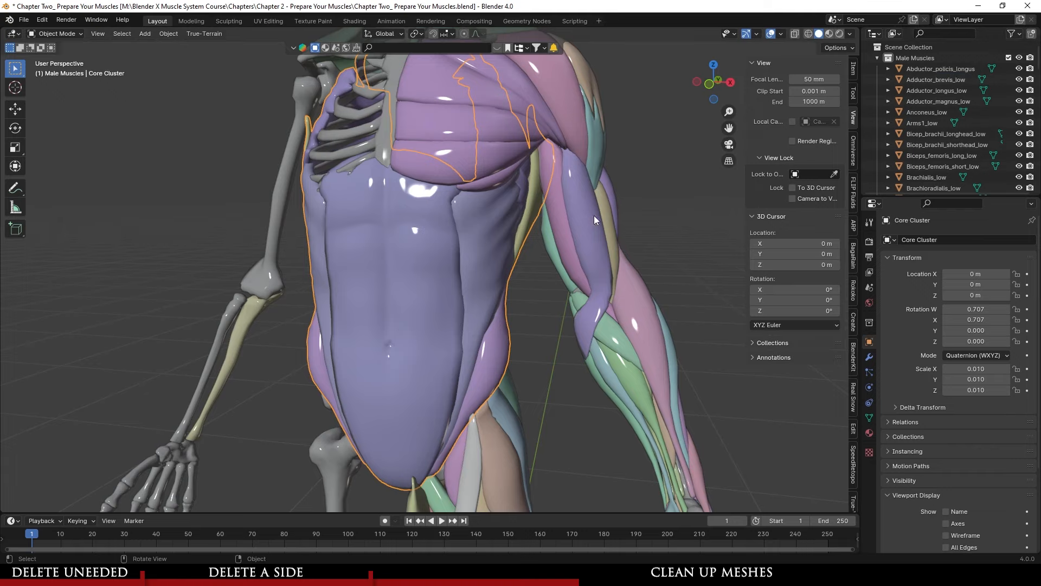
- Hide the Core Cluster mesh and select the Pectoralis_major_low chest muscle
middle_click_drag(594, 216, 540, 258)
middle_click_drag(428, 284, 447, 301)
scroll(423, 282, "up", 2)
key("h")
middle_click_drag(434, 179, 448, 296, "shift")
left_click(508, 285)
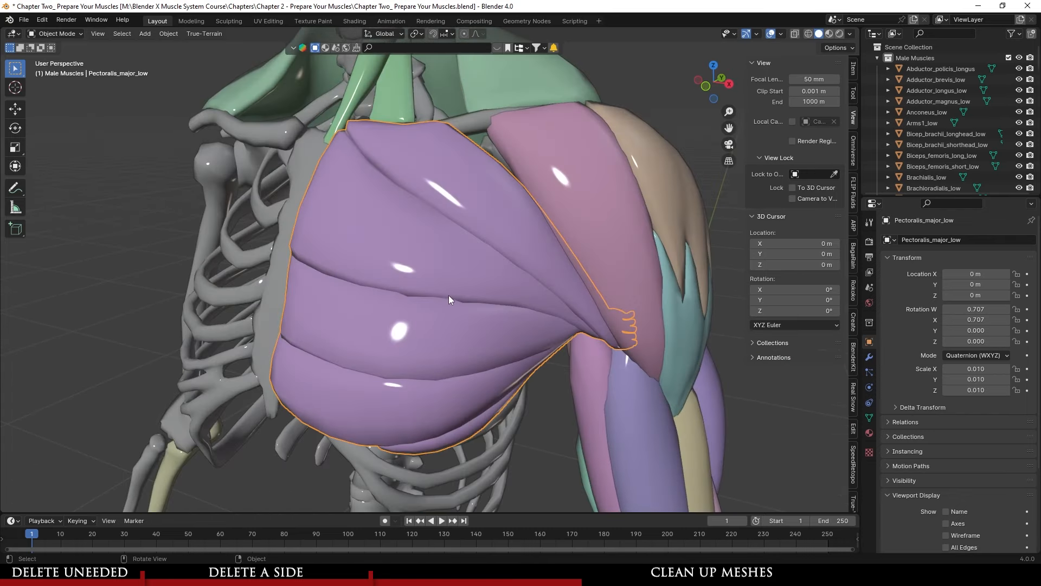
scroll(450, 292, "down", 1)
scroll(448, 290, "up", 1)
middle_click_drag(577, 337, 567, 312)
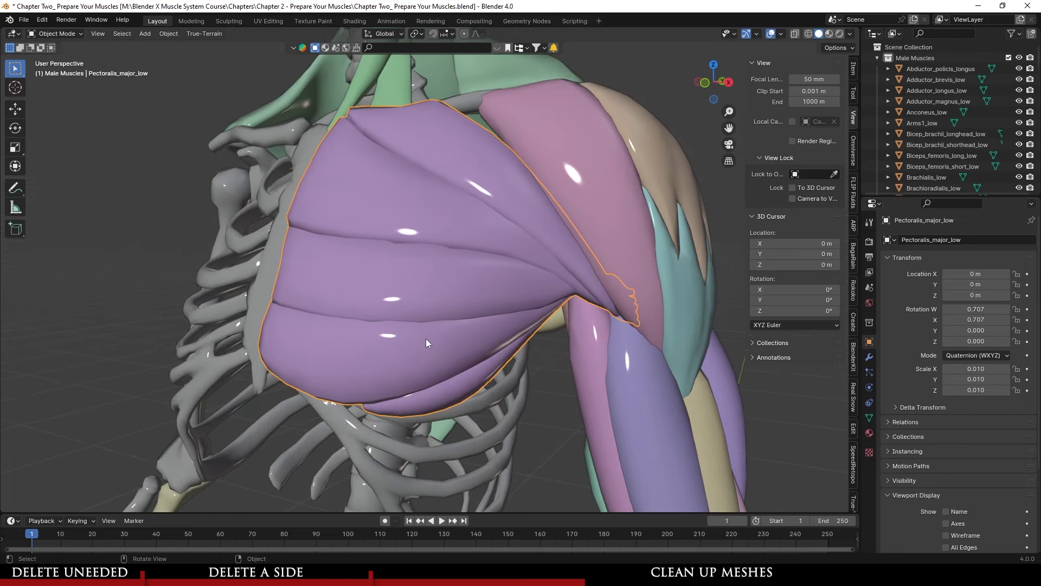
- Select the stray Ribcage3_low mesh at the sternum and spine, move it away from the skeleton and delete it
scroll(435, 330, "down", 3)
middle_click_drag(435, 330, 446, 307)
scroll(484, 330, "up", 2)
scroll(458, 320, "down", 2)
scroll(445, 304, "up", 2)
left_click(319, 279)
middle_click_drag(319, 279, 411, 304, "shift")
scroll(412, 355, "down", 2)
scroll(428, 330, "down", 2)
key("g")
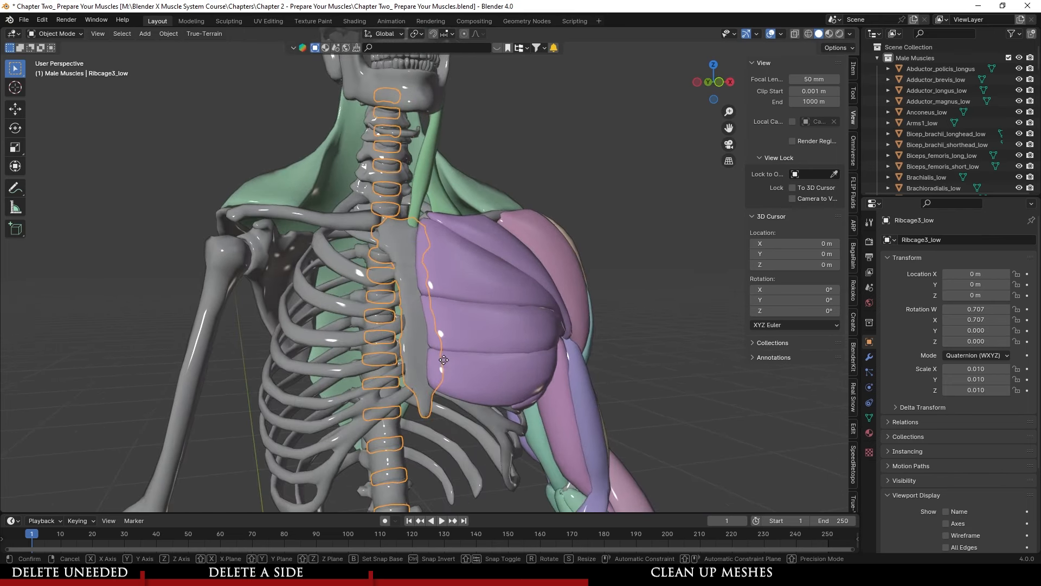
left_click(579, 380)
right_click(613, 303)
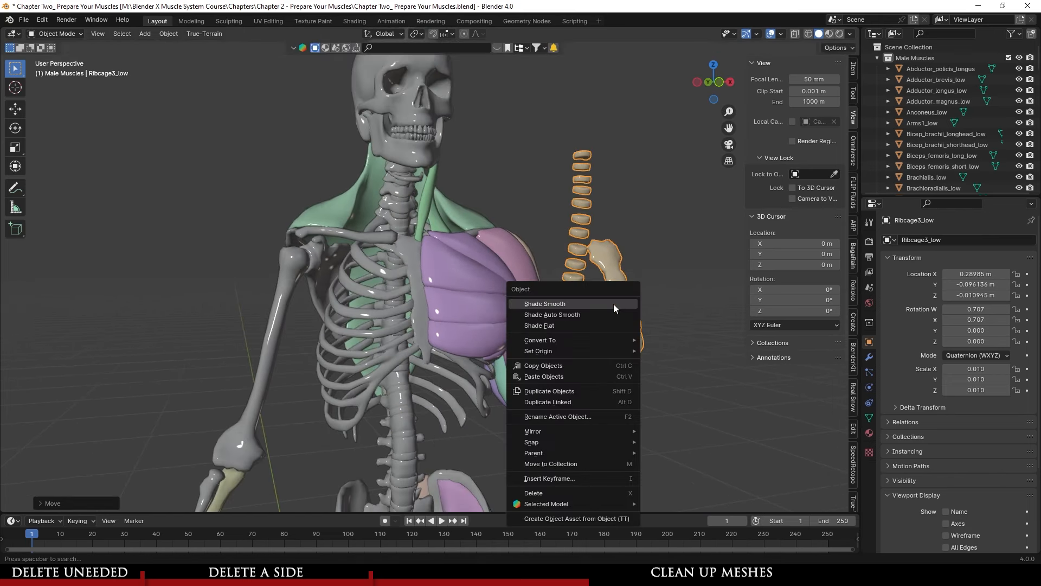
left_click(575, 490)
- Select the Arms1_low bone mesh and examine its forearm, collarbone and shoulder blade parts
middle_click_drag(515, 352, 515, 212)
scroll(454, 346, "down", 1)
left_click(359, 321)
middle_click_drag(415, 284, 410, 368)
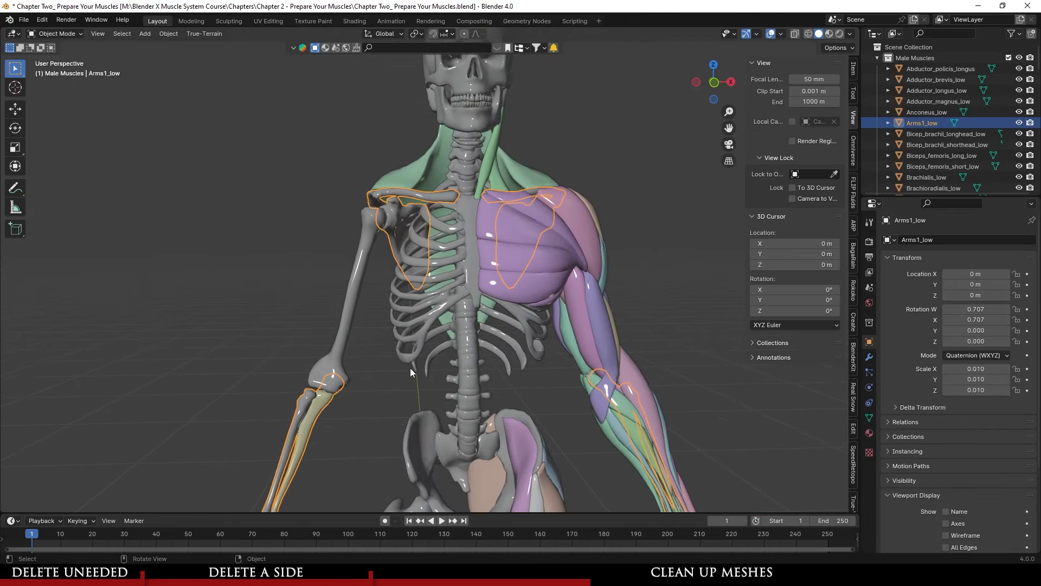
scroll(413, 371, "down", 2)
scroll(473, 355, "up", 2)
middle_click_drag(471, 415, 548, 322, "shift")
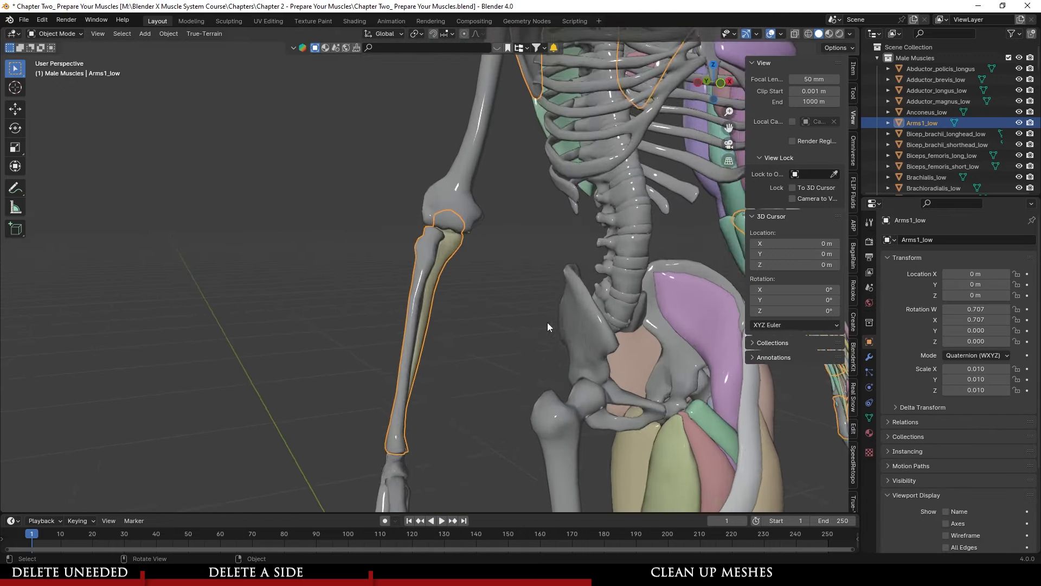
scroll(434, 298, "up", 4)
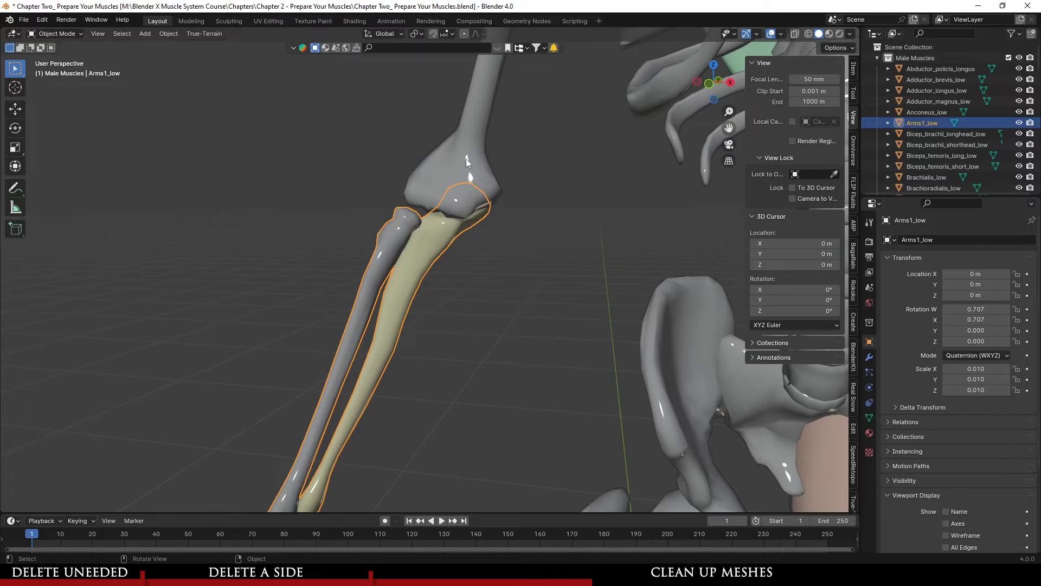
left_click(440, 269)
left_click(429, 259)
scroll(491, 304, "down", 3)
scroll(491, 304, "up", 2)
middle_click_drag(490, 303, 395, 383)
scroll(503, 307, "up", 1)
scroll(523, 314, "down", 4)
scroll(529, 310, "down", 2)
scroll(428, 379, "up", 4)
scroll(395, 383, "up", 2)
scroll(327, 374, "down", 1)
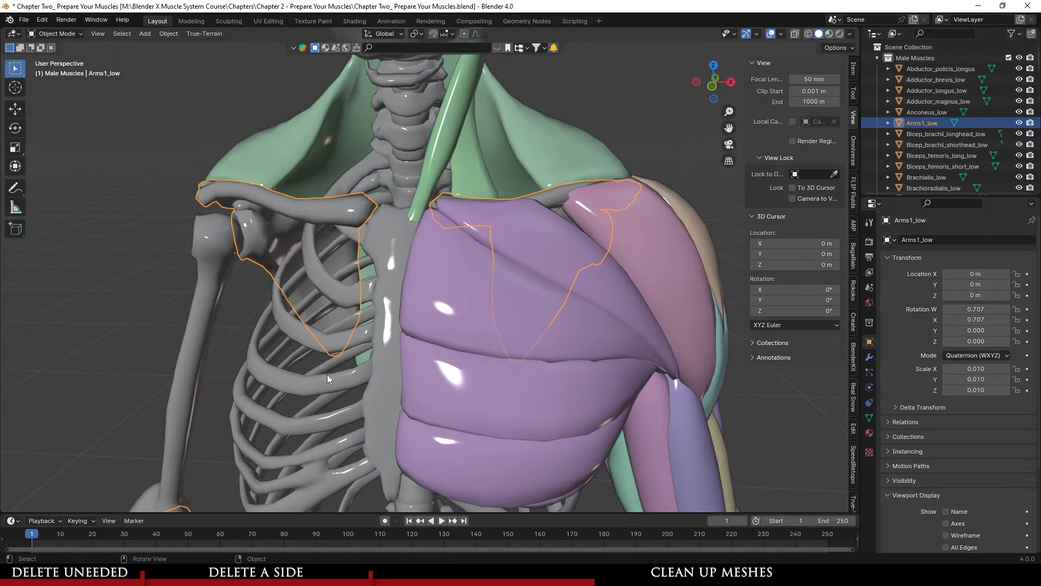
- Select the Trapizeous_low muscle on the upper back and hide it
scroll(327, 375, "down", 3)
middle_click_drag(358, 333, 604, 369)
left_click(480, 310)
middle_click_drag(479, 310, 434, 278)
key("h")
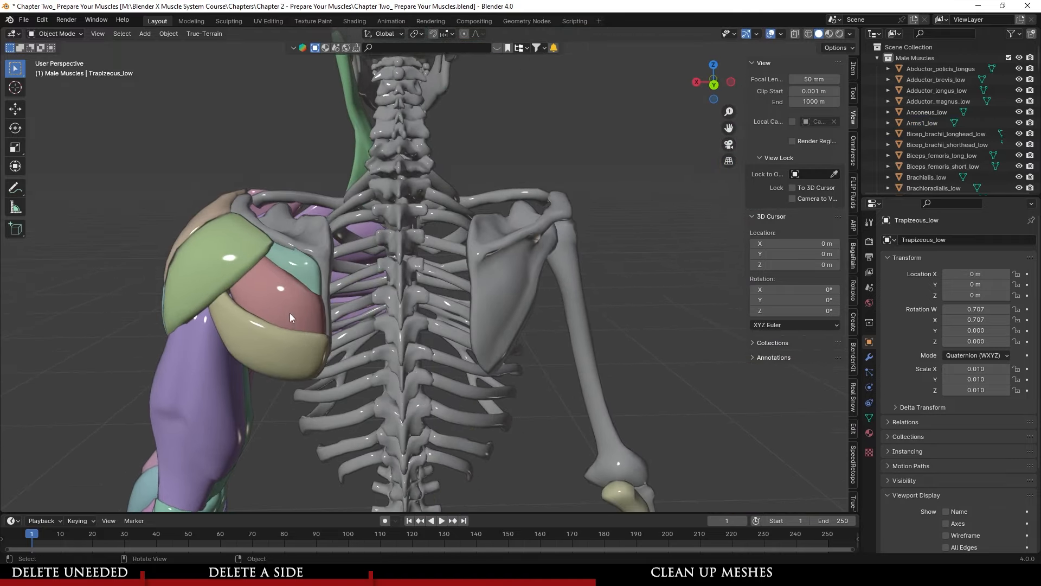
- Select the three muscles over the back of the shoulder blade and join them into Supraspinatus_low
left_click(294, 324)
middle_click_drag(348, 316, 497, 291)
scroll(482, 318, "up", 3)
left_click(419, 280, "shift")
left_click(464, 242, "shift")
right_click(418, 332)
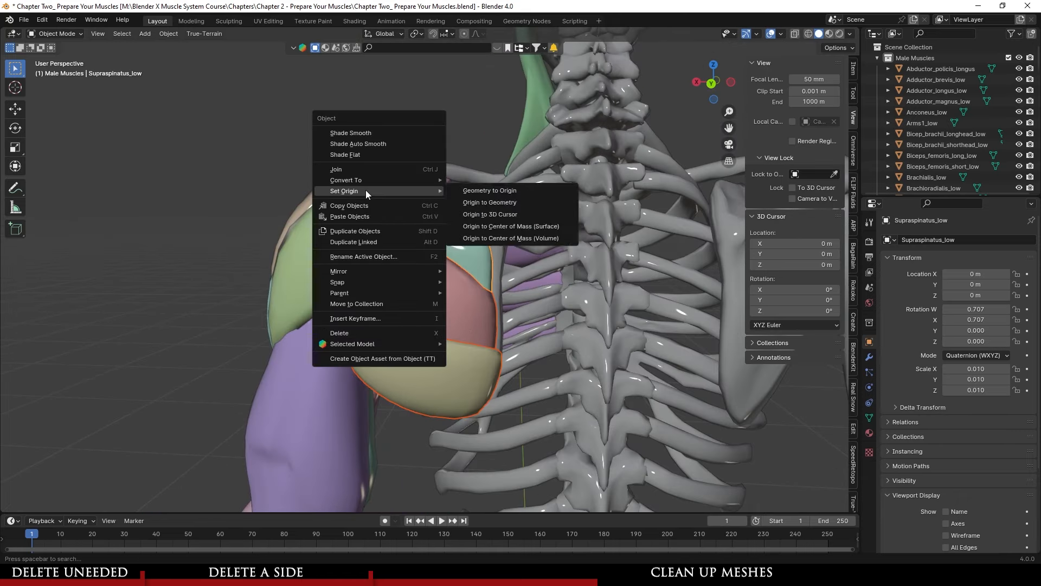
left_click(378, 169)
- Rename the joined Supraspinatus_low object as Teres Major
scroll(933, 136, "down", 15)
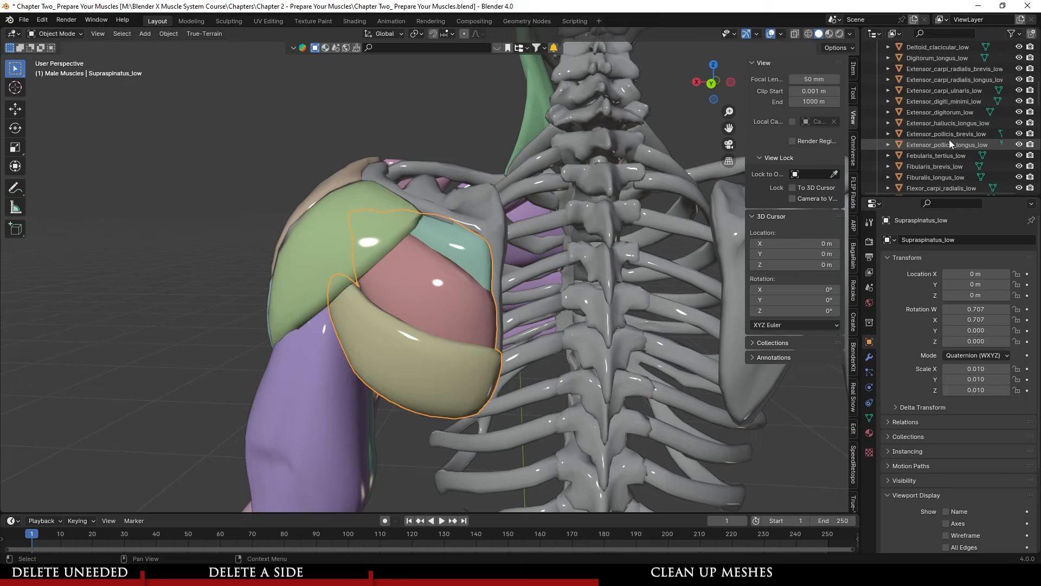
double_click(915, 76)
scroll(968, 83, "up", 3)
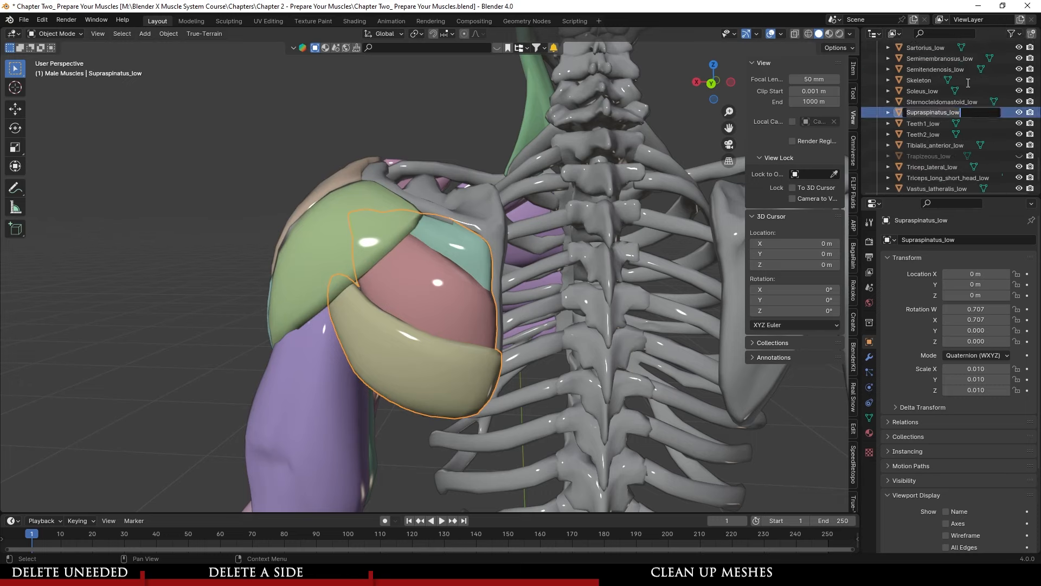
type("Teres Major")
key("Return")
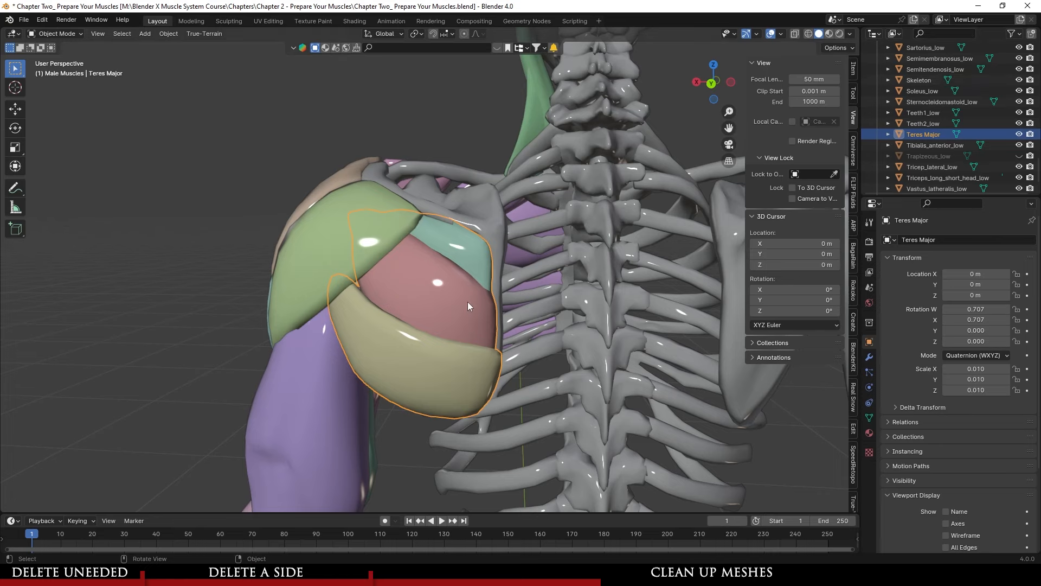
- Hide Teres Major and select the deltoid muscles with Deltoid_acromial_low as the active object
key("h")
middle_click_drag(445, 343, 378, 257)
left_click(379, 257)
middle_click_drag(571, 302, 457, 315)
left_click(391, 216)
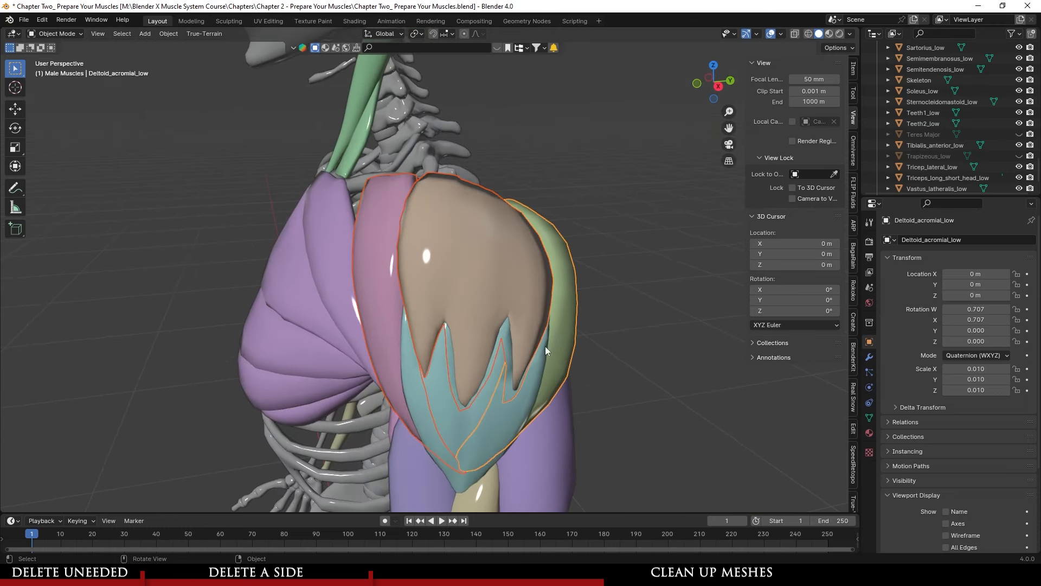
- Select the anterior and inferior acromial deltoid parts one at a time to compare their shapes
scroll(475, 312, "down", 2)
left_click(620, 337)
left_click(475, 290)
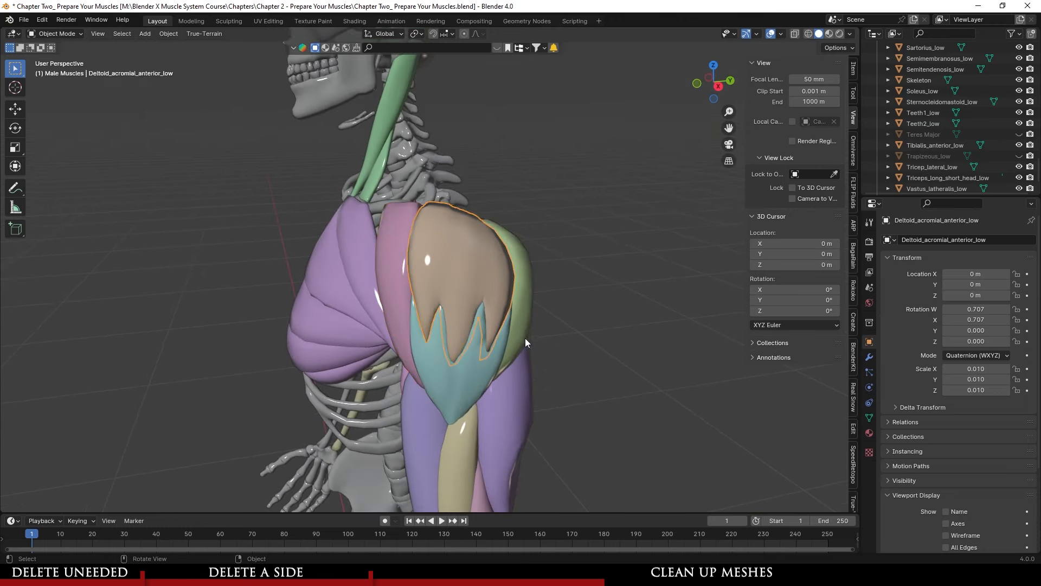
left_click(463, 380)
left_click(470, 293)
left_click(471, 369)
left_click(469, 281)
left_click(470, 357)
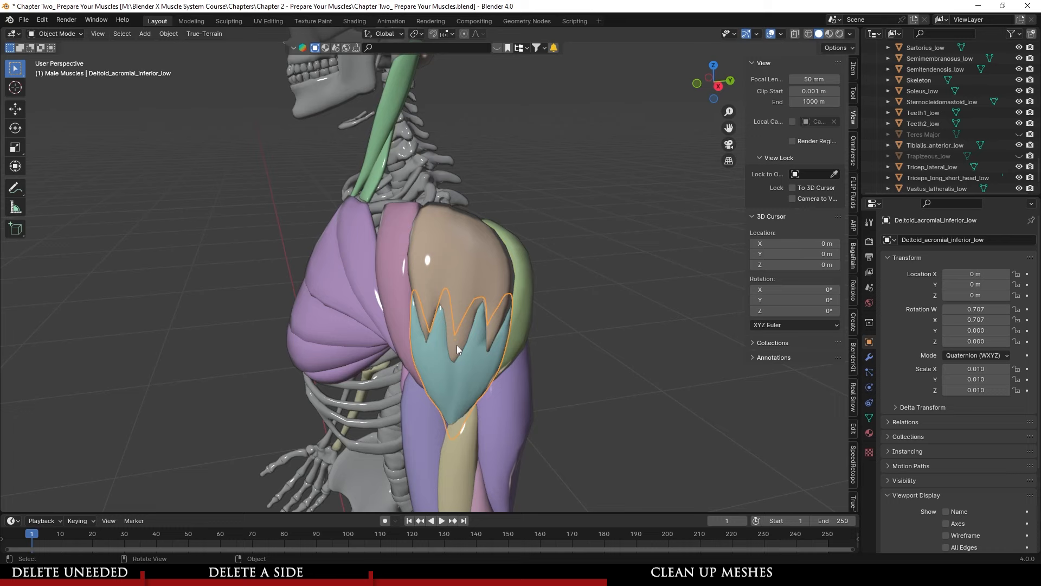
scroll(457, 345, "down", 3)
middle_click_drag(461, 386, 540, 373)
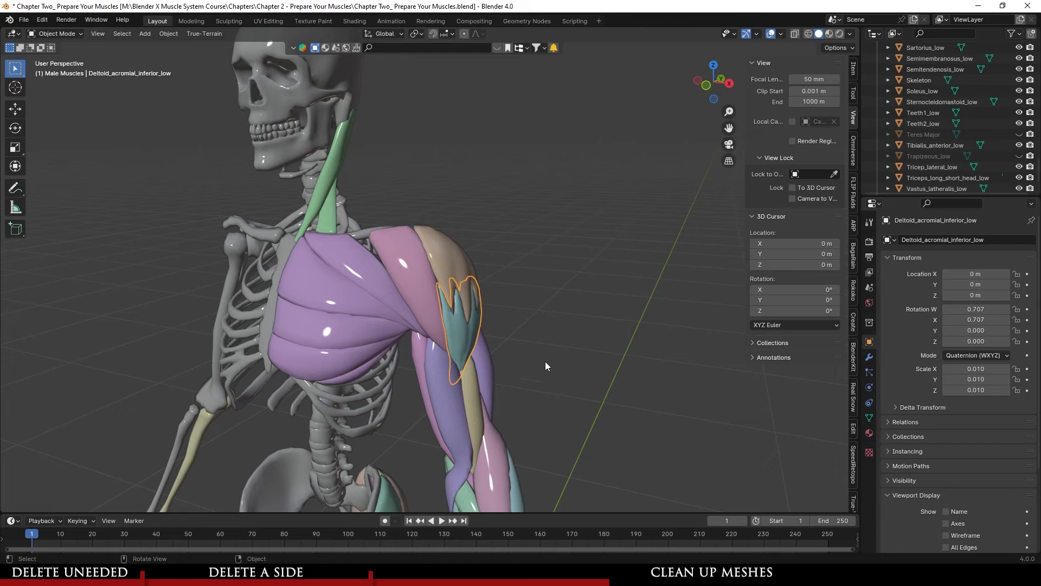
- Select all the deltoid parts around the shoulder and join them into Deltoid_acromial_low
middle_click_drag(545, 362, 400, 246)
left_click(437, 251)
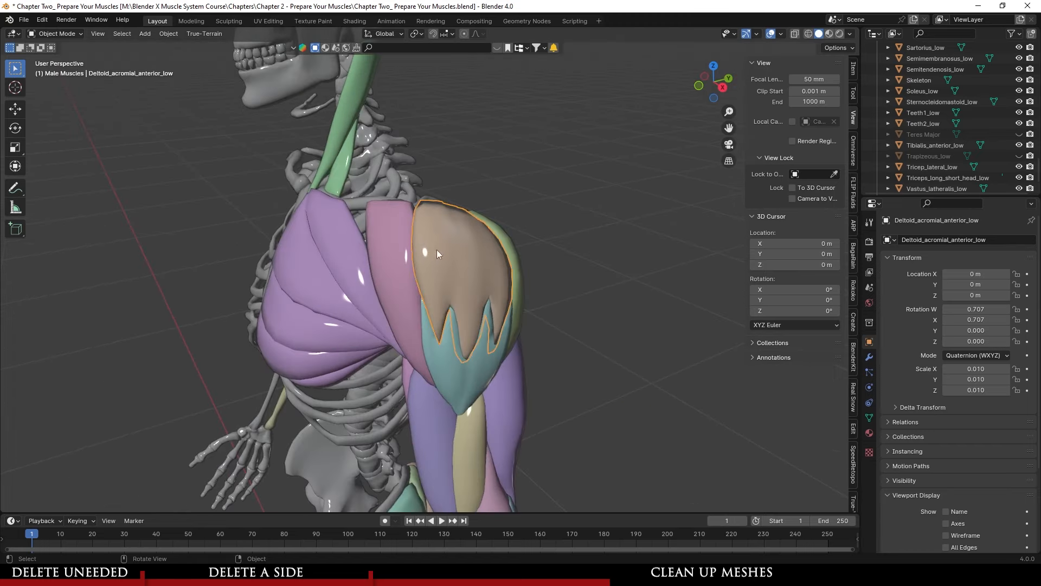
left_click(389, 256, "shift")
left_click(455, 371, "shift")
left_click(528, 275, "shift")
middle_click_drag(547, 317, 503, 300)
right_click(503, 298)
left_click(503, 298)
- Rename the joined Deltoid_acromial_low object as Deltoid
scroll(929, 134, "down", 2)
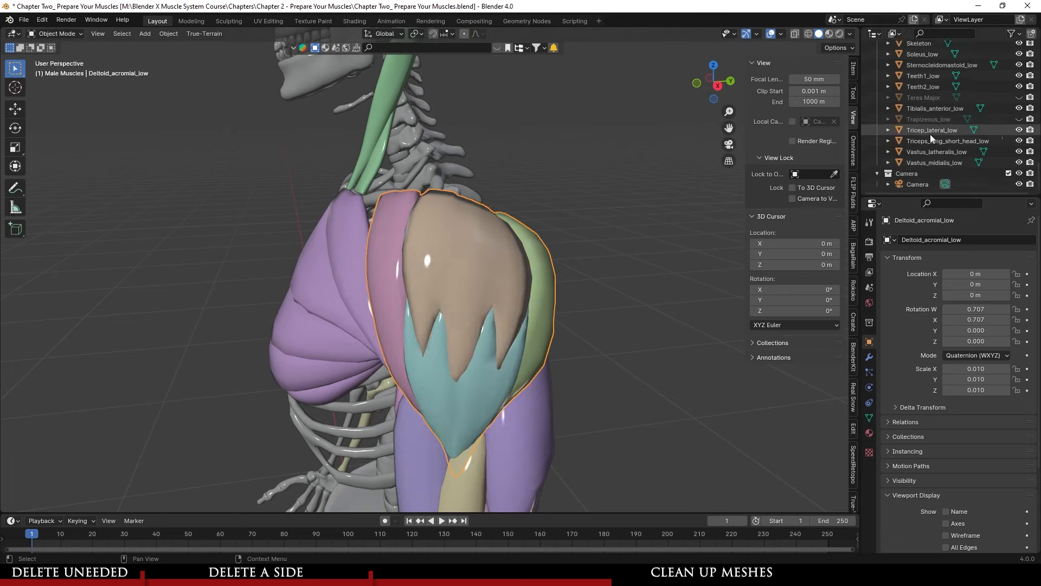
scroll(931, 136, "up", 10)
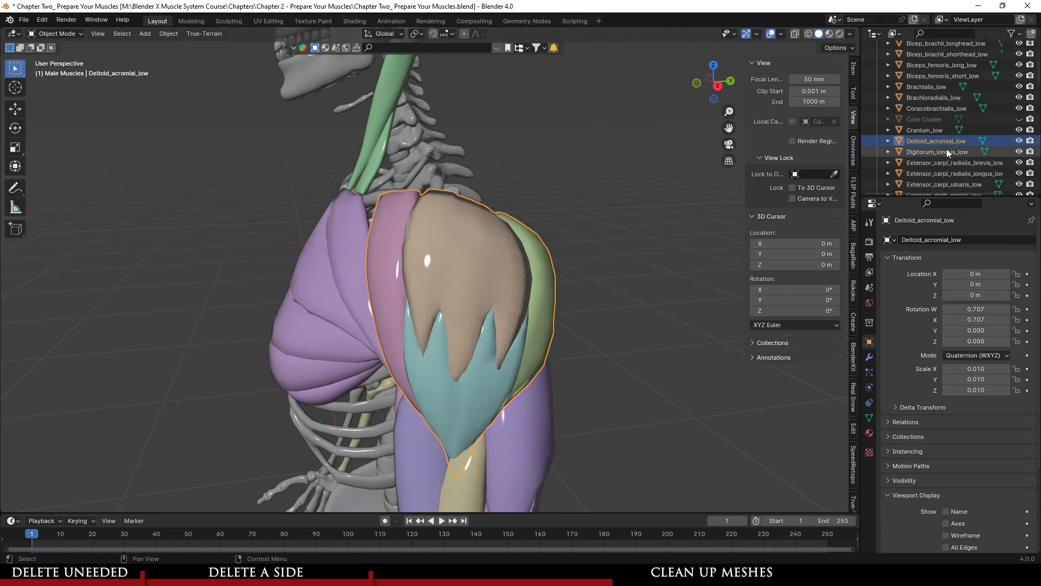
double_click(946, 141)
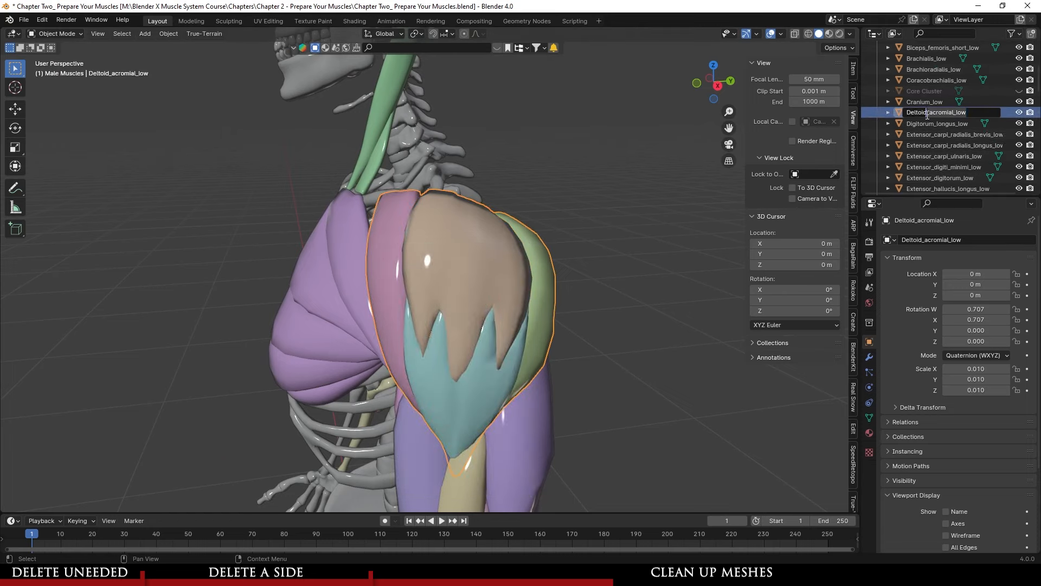
key("Return")
- Hide the Deltoid and select the Pectoralis_major_low muscle
middle_click_drag(488, 320, 451, 320)
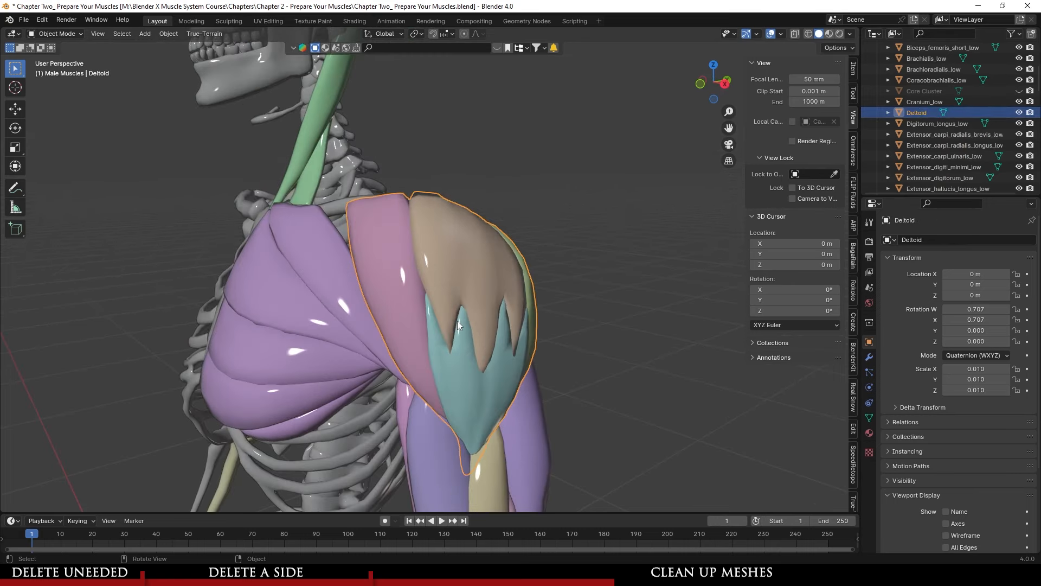
key("h")
left_click(344, 327)
middle_click_drag(348, 326, 770, 243)
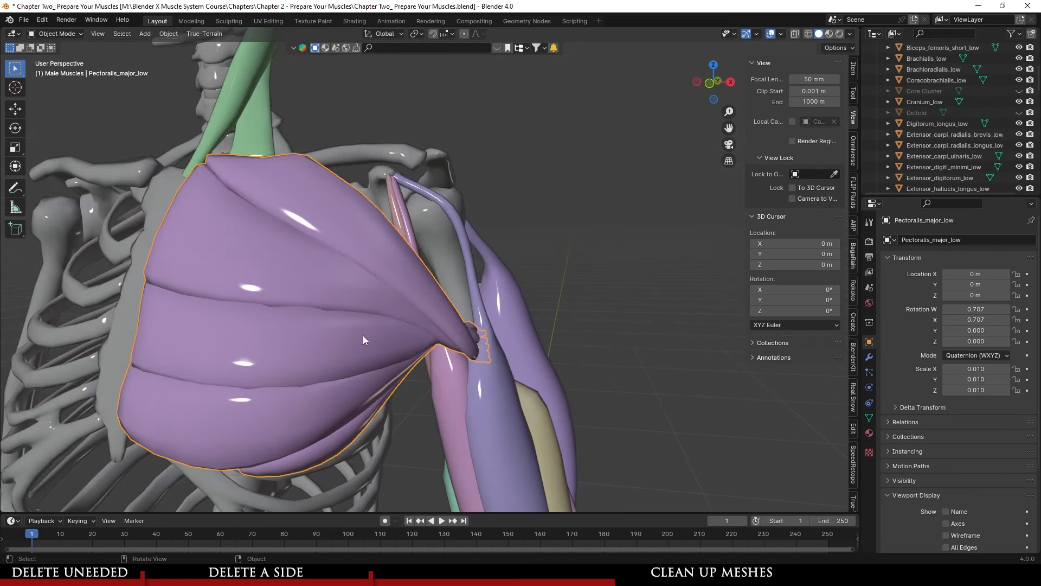
- Hide Sternocleidomastoid_low and restore the hidden Pectoralis_major_low as the selected muscle
middle_click_drag(520, 334, 438, 275)
key("h")
left_click(441, 313)
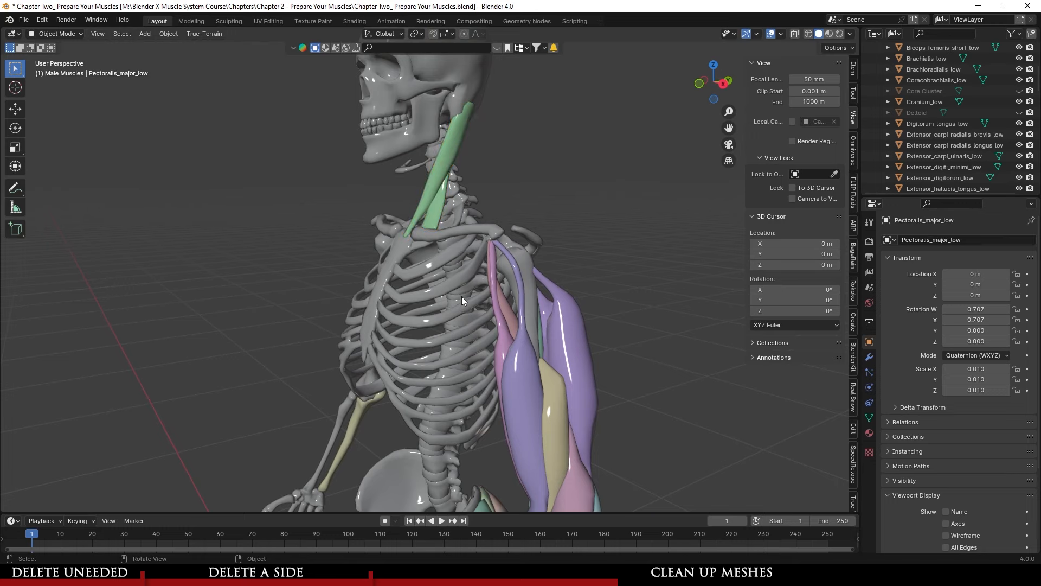
key("alt+h")
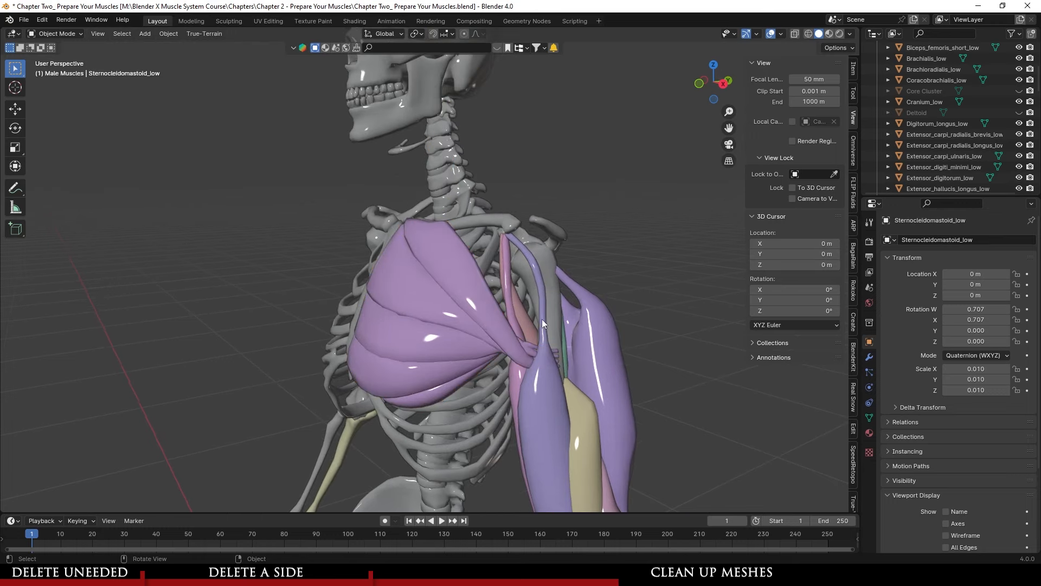
middle_click_drag(542, 319, 528, 358)
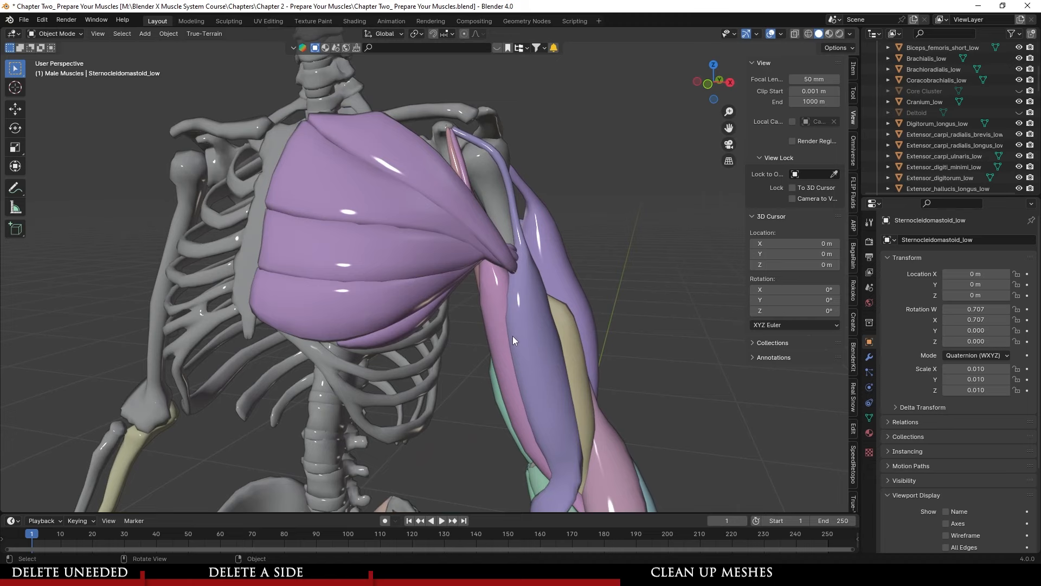
middle_click_drag(448, 297, 402, 239)
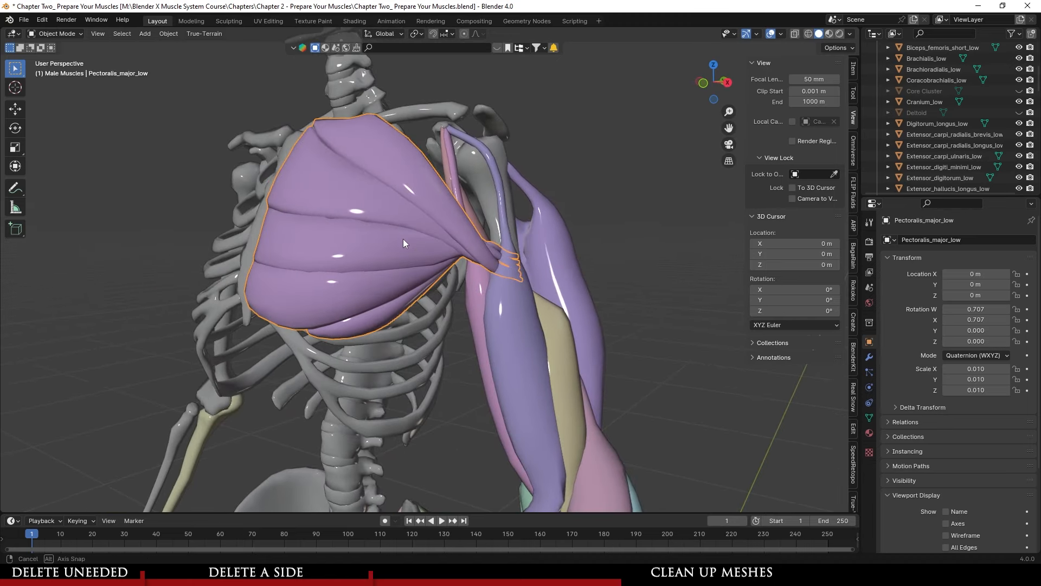
left_click(402, 240)
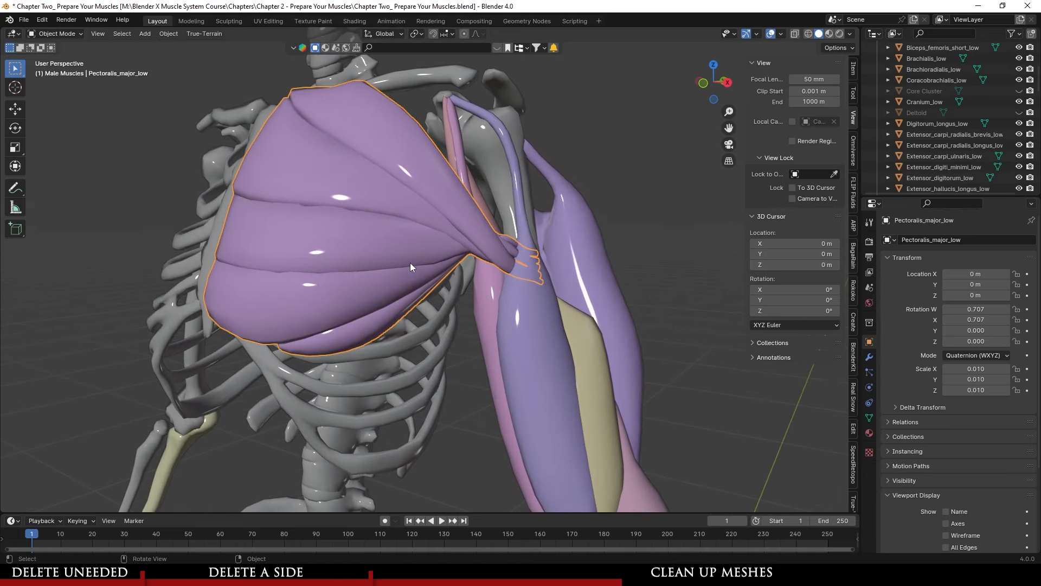
- Select both biceps heads of the upper arm together with Brachialis_low as the active object
left_click(532, 376)
scroll(532, 375, "down", 4)
middle_click_drag(533, 375, 450, 281, "shift")
scroll(447, 269, "up", 4)
left_click(458, 265, "shift")
left_click(461, 235)
left_click(430, 241)
left_click(448, 281)
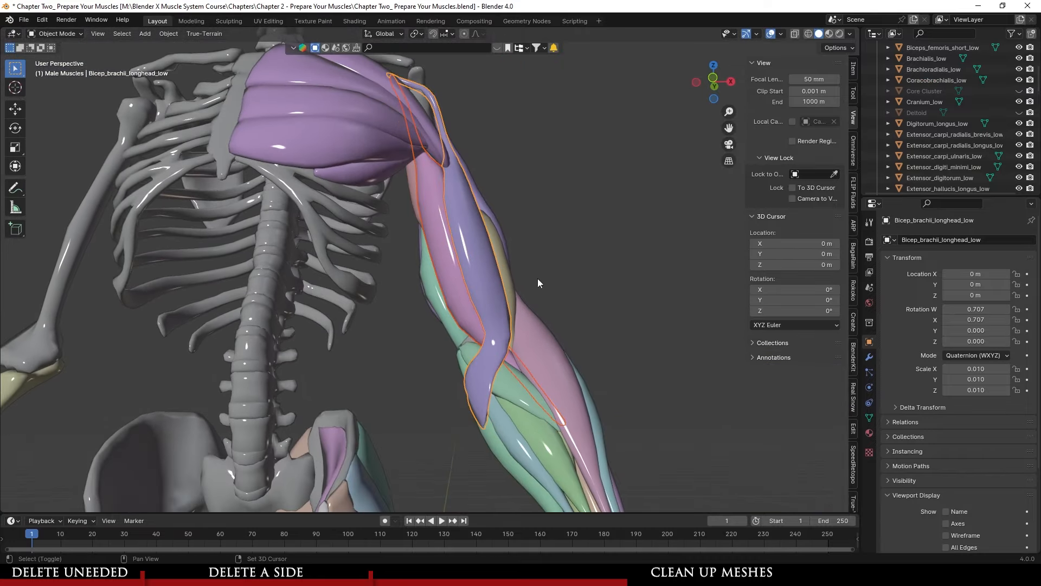
middle_click_drag(538, 278, 439, 289)
left_click(438, 292, "shift")
scroll(433, 290, "up", 2)
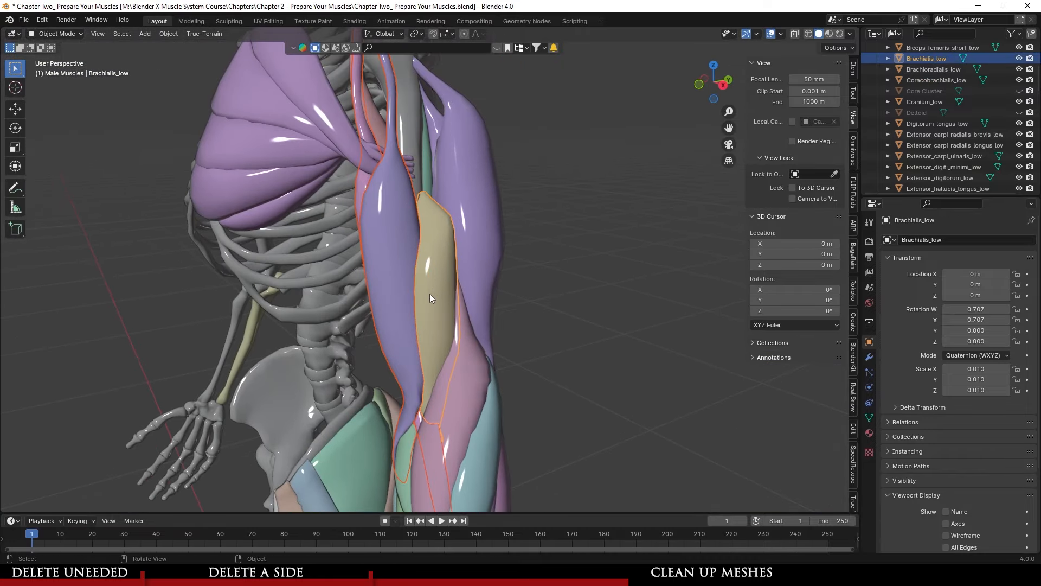
- Join the selected upper-arm muscles into Brachialis_low and locate it in the object list
right_click(430, 296)
left_click(429, 296)
middle_click_drag(428, 297, 456, 282)
scroll(456, 282, "up", 2)
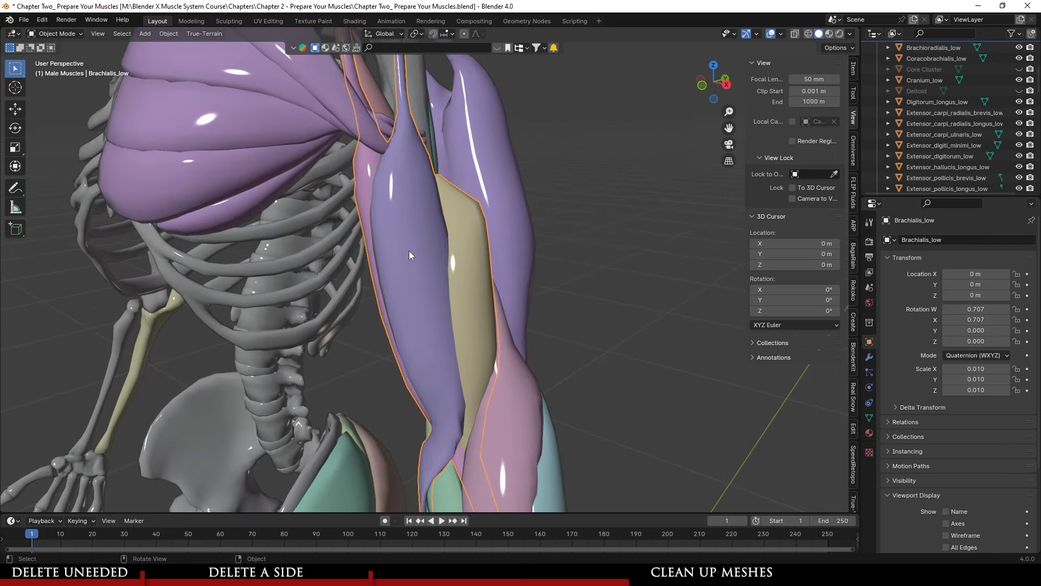
scroll(985, 128, "up", 4)
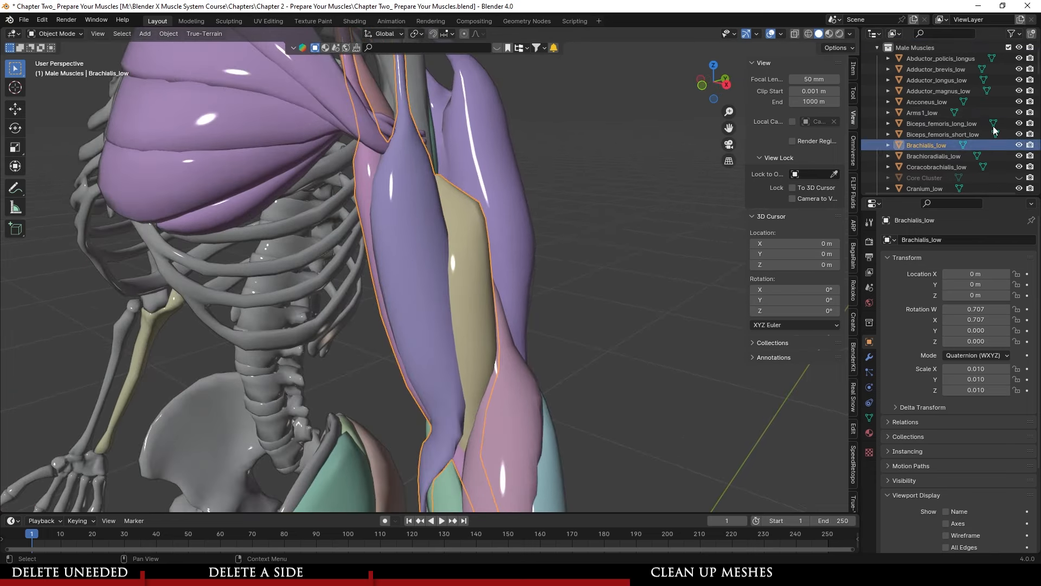
- Rename the joined Brachialis_low object to Brachialis and hide it
scroll(994, 126, "down", 1)
key("F2")
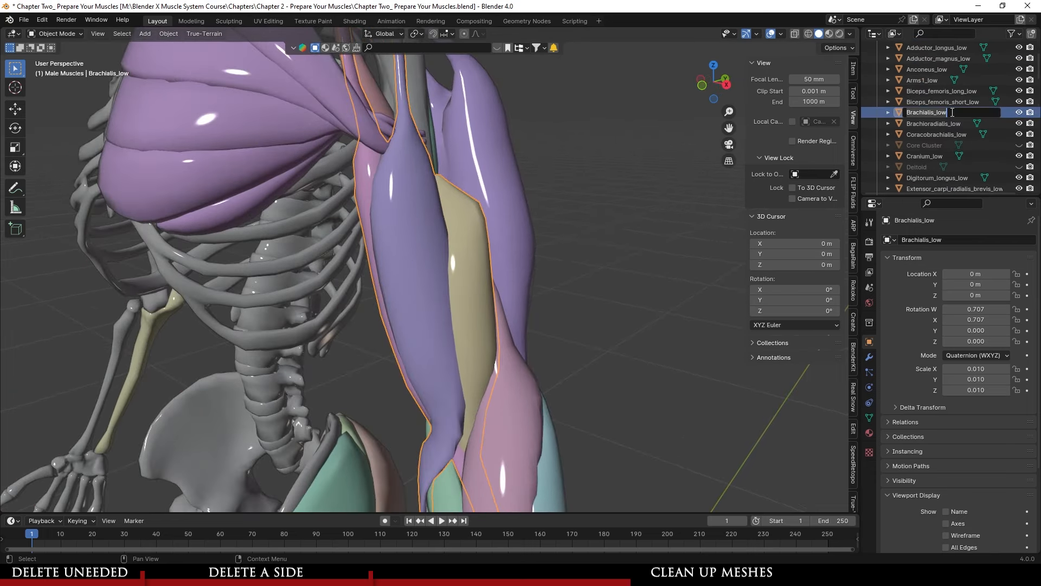
key("Return")
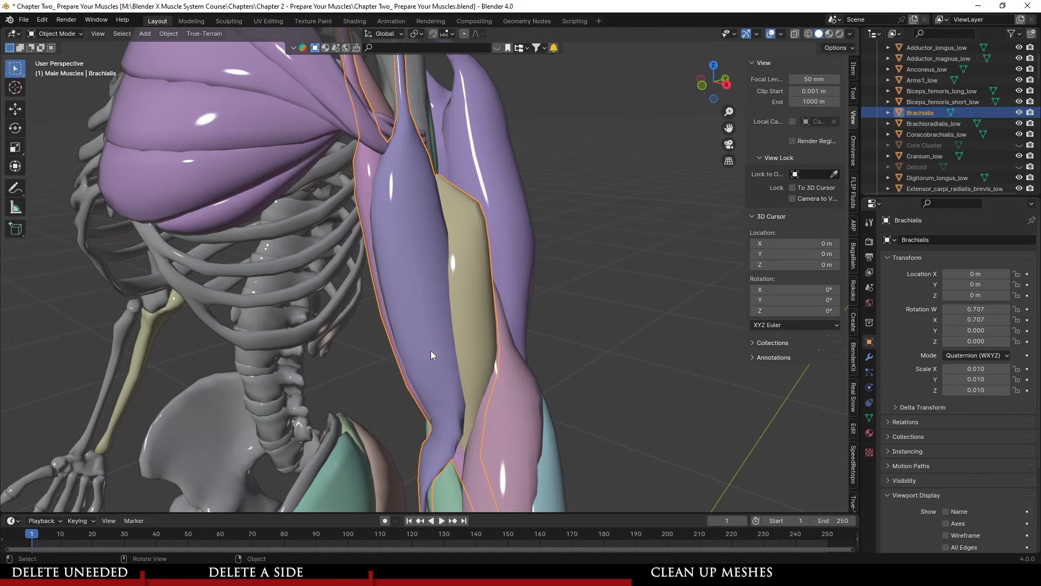
middle_click_drag(431, 350, 431, 367)
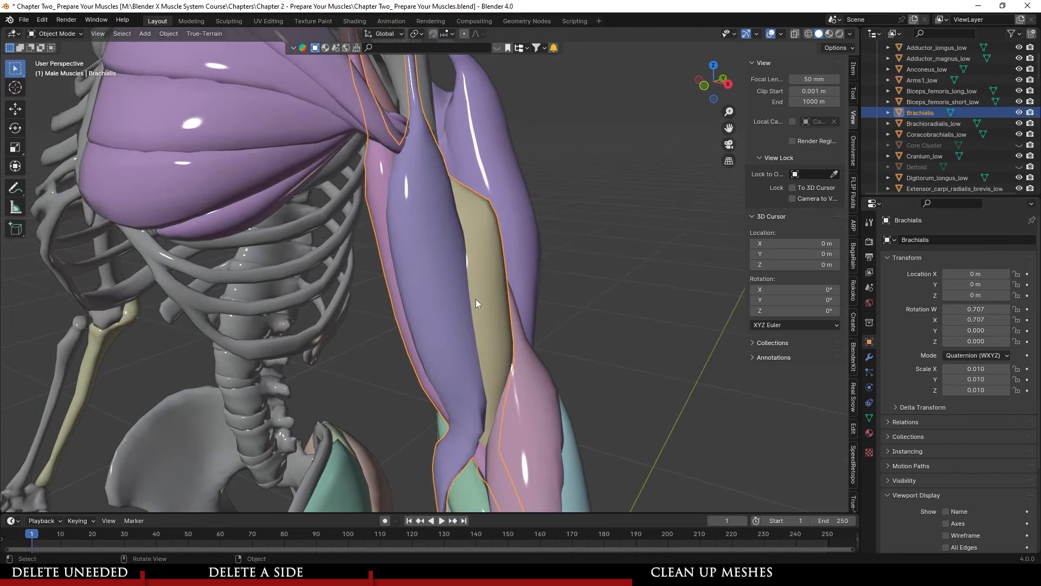
key("h")
middle_click_drag(476, 298, 591, 264)
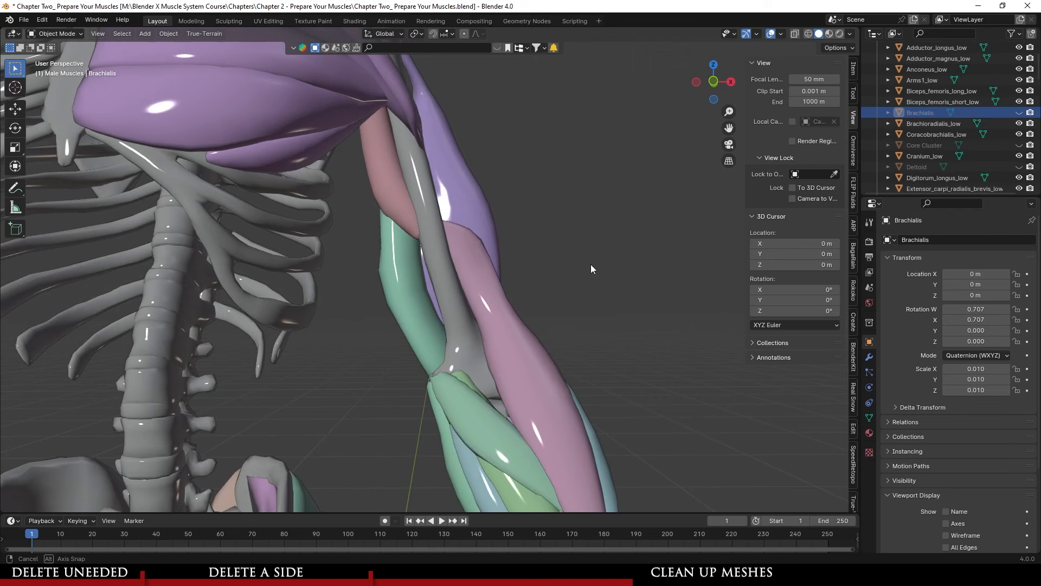
- Select the Coracobrachialis_low muscle on the inner upper arm and hide it
left_click(395, 193)
middle_click_drag(419, 205, 396, 172)
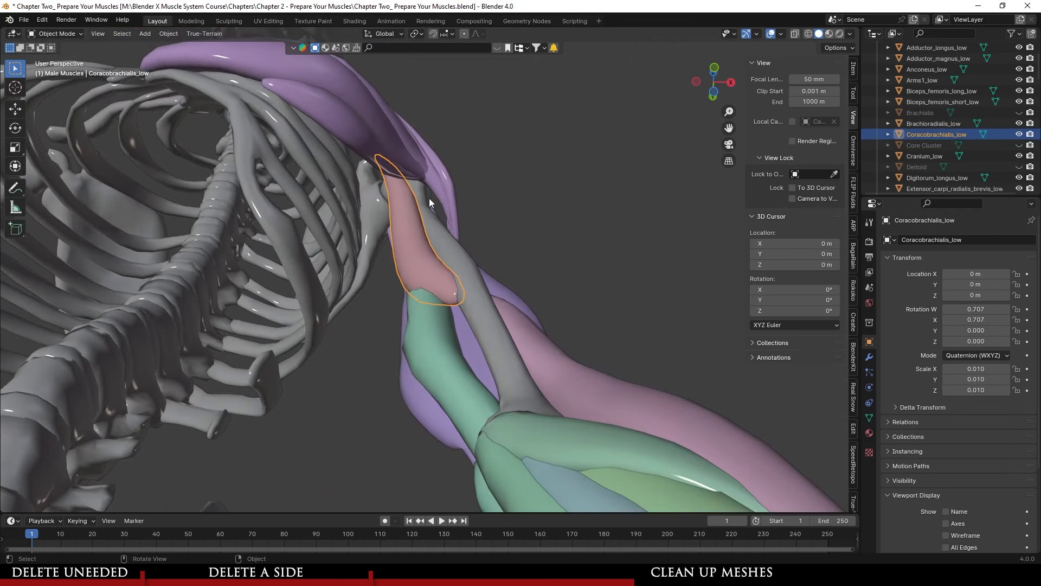
key("h")
- Check the triceps meshes by selecting Tricep_lateral_low and Triceps_long_short_head_low and viewing how they wrap the humerus
left_click(423, 352)
middle_click_drag(423, 353, 421, 141)
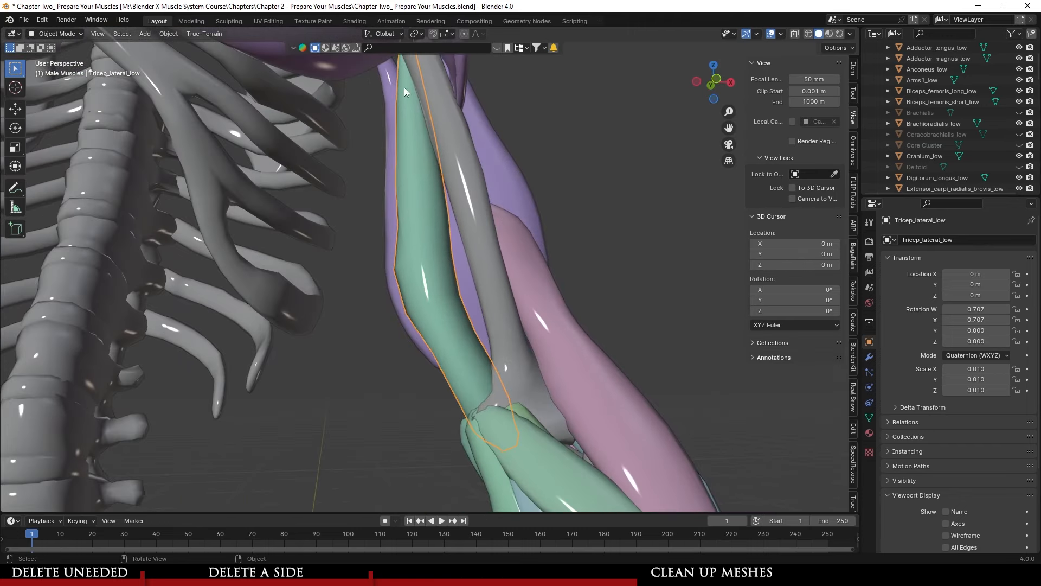
scroll(484, 396, "down", 2)
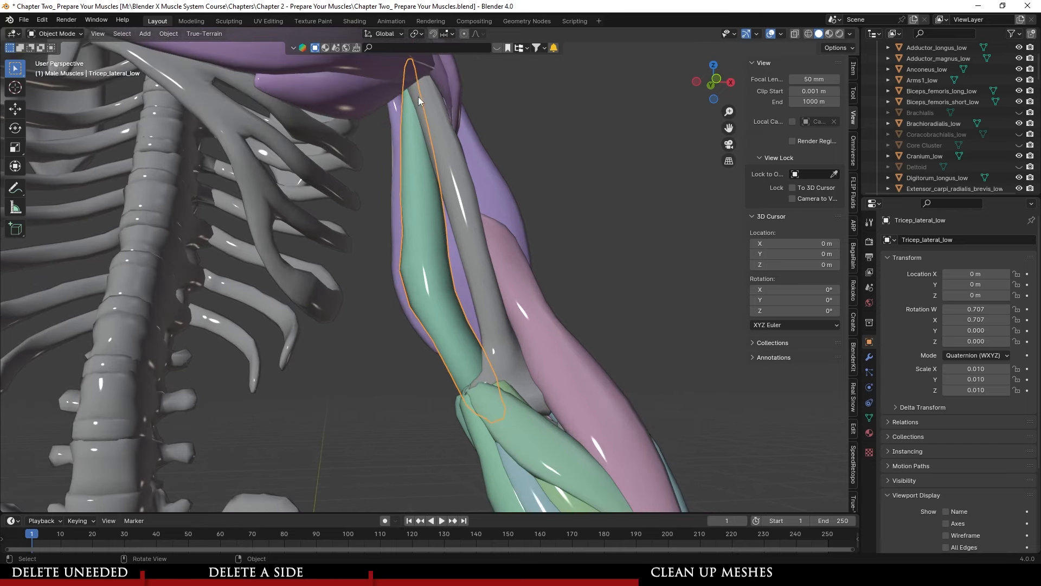
mouse_move(443, 245)
middle_mouse_down()
mouse_move(409, 328)
mouse_move(421, 243)
mouse_move(559, 262)
mouse_move(577, 225)
mouse_move(458, 275)
mouse_move(435, 249)
middle_mouse_up()
left_click(421, 243)
left_click(435, 249)
left_click(482, 214)
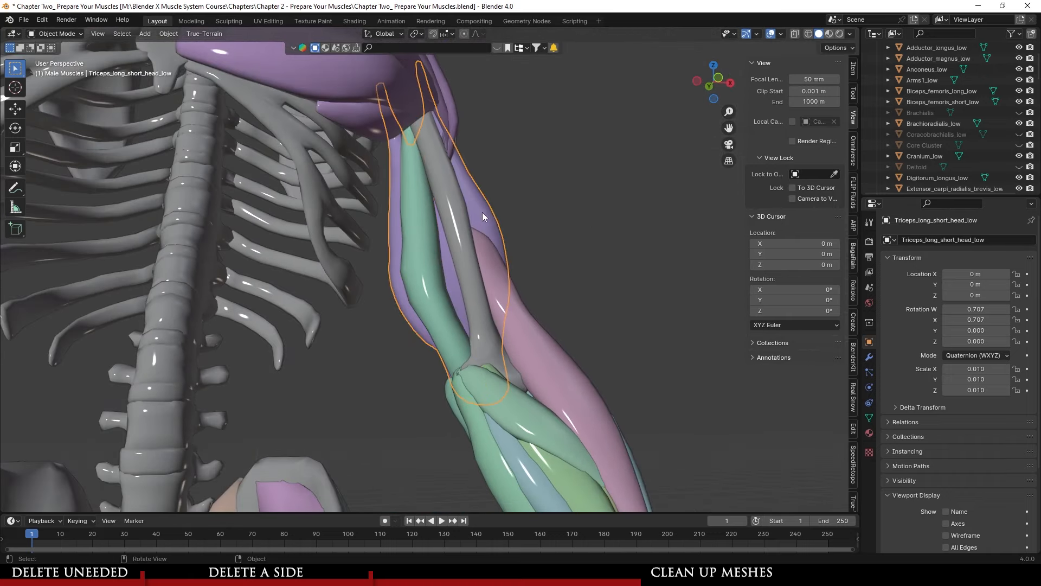
left_click(426, 256)
- Open Palmaris_longus_low for mesh editing and use a linked selection to check how its palm sheet connects to the tendon
middle_click_drag(447, 269, 489, 309)
left_click(534, 250)
scroll(490, 310, "up", 5)
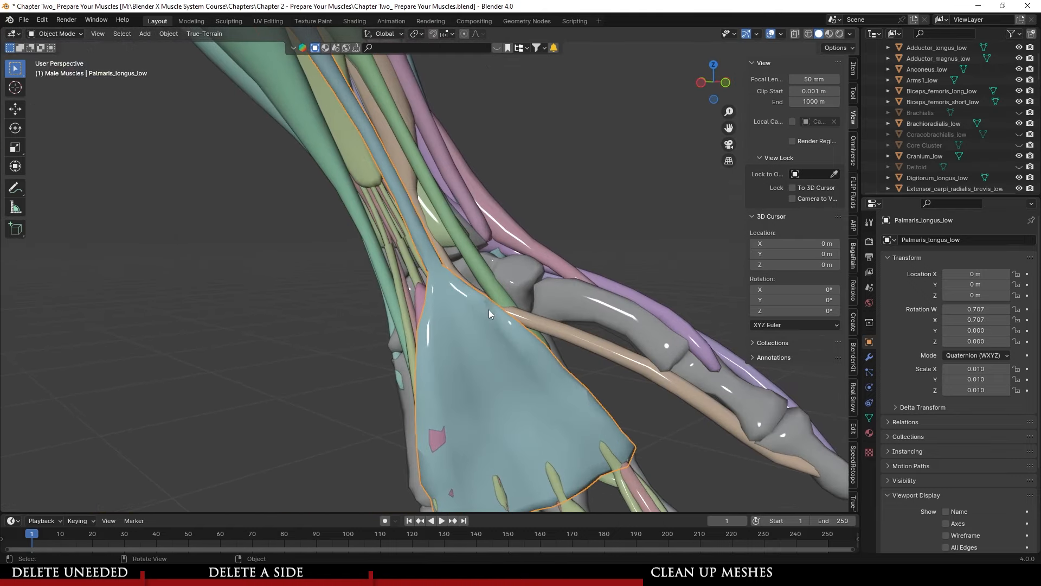
key("Tab")
key("l")
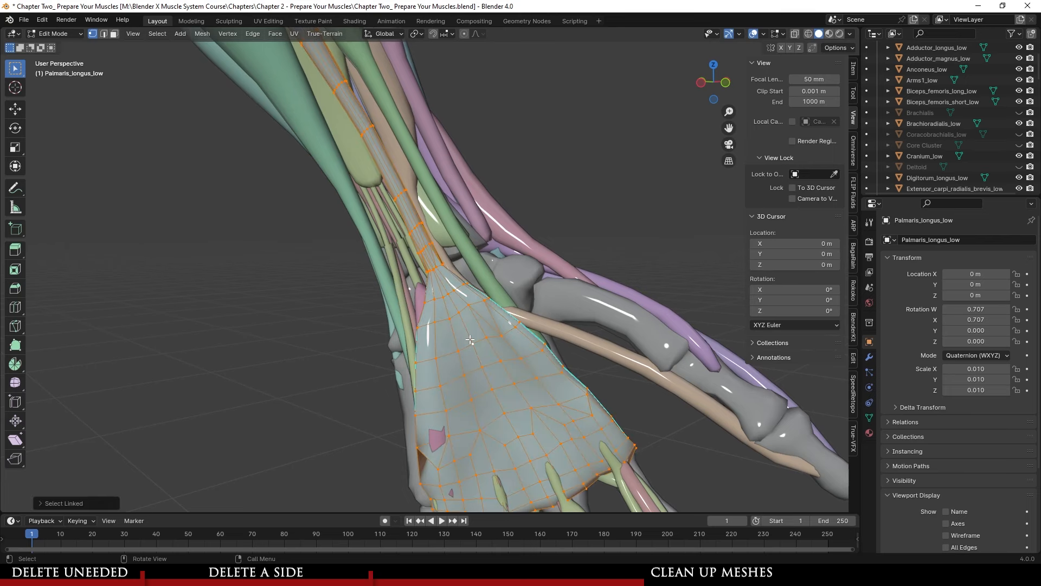
scroll(470, 335, "up", 11)
left_click(464, 280)
scroll(464, 279, "down", 10)
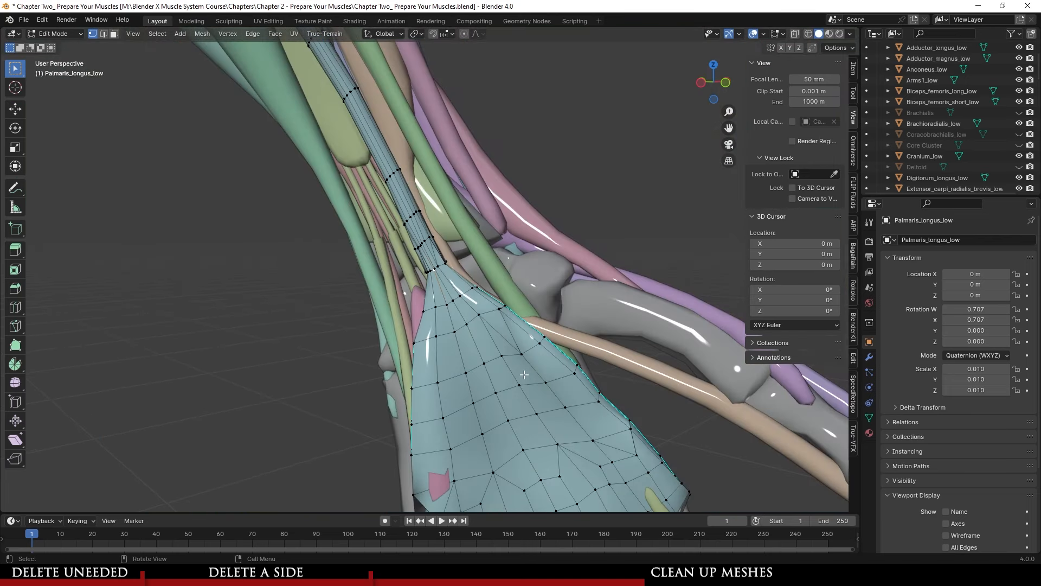
middle_click_drag(500, 363, 499, 345, "shift")
scroll(499, 345, "up", 5)
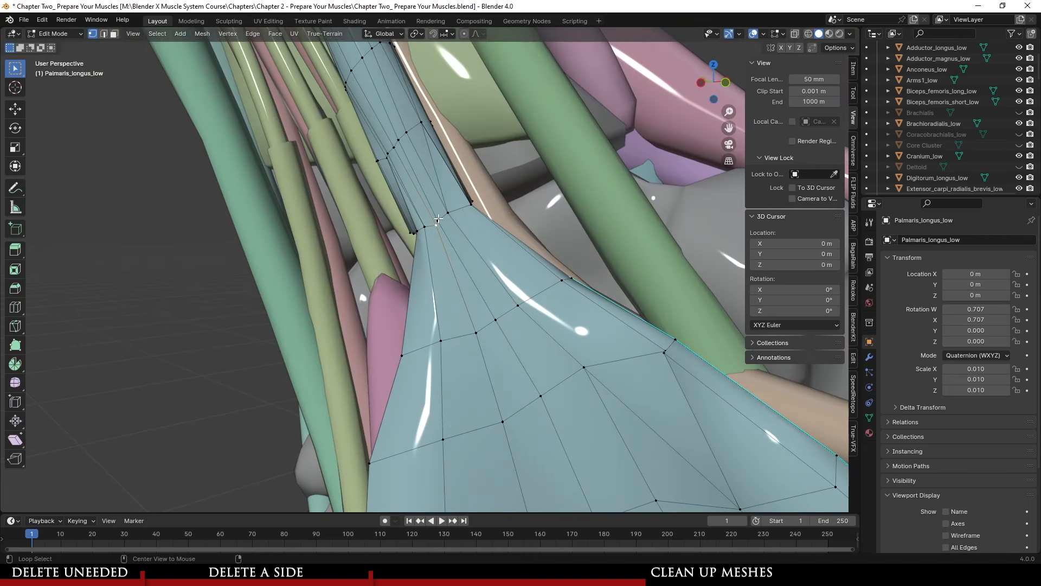
- Select the edge loop across the palm sheet just below the tendon's narrow neck and hide it
middle_click_drag(472, 203, 488, 217)
scroll(428, 281, "down", 4)
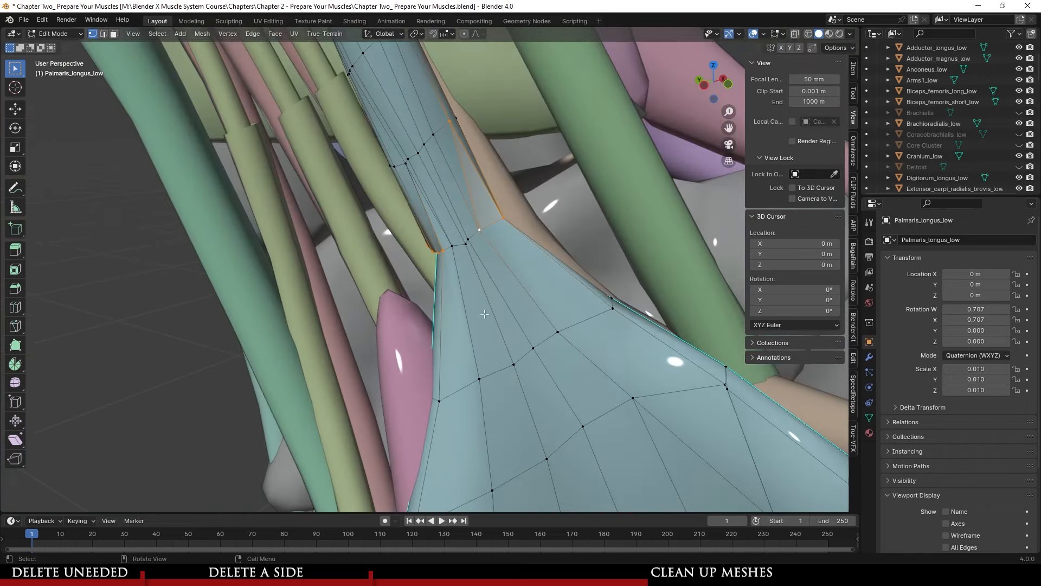
left_click(488, 207)
scroll(489, 209, "down", 3)
middle_click_drag(502, 337, 557, 370)
scroll(532, 358, "up", 3)
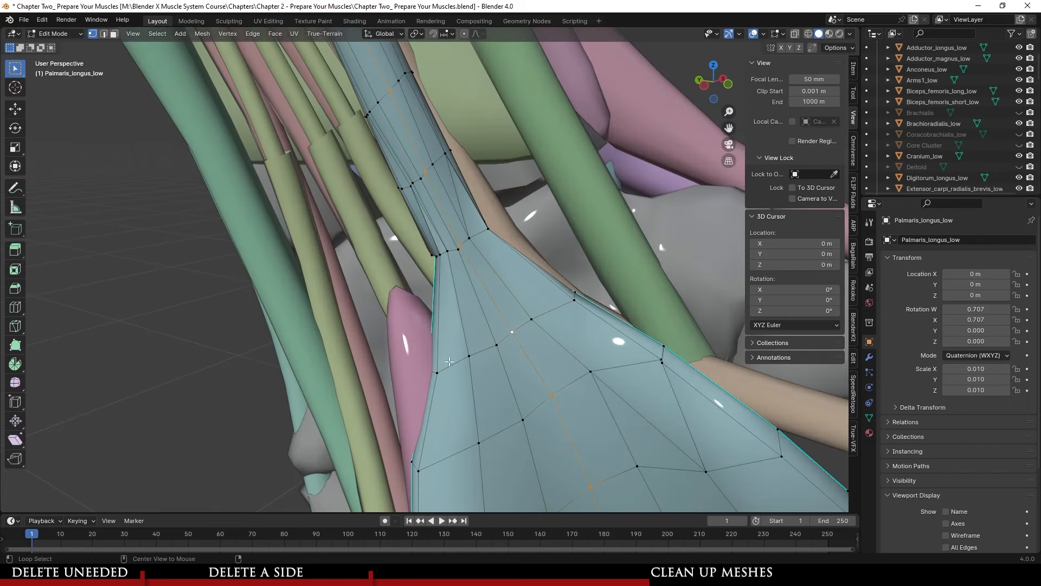
middle_click_drag(486, 360, 520, 297)
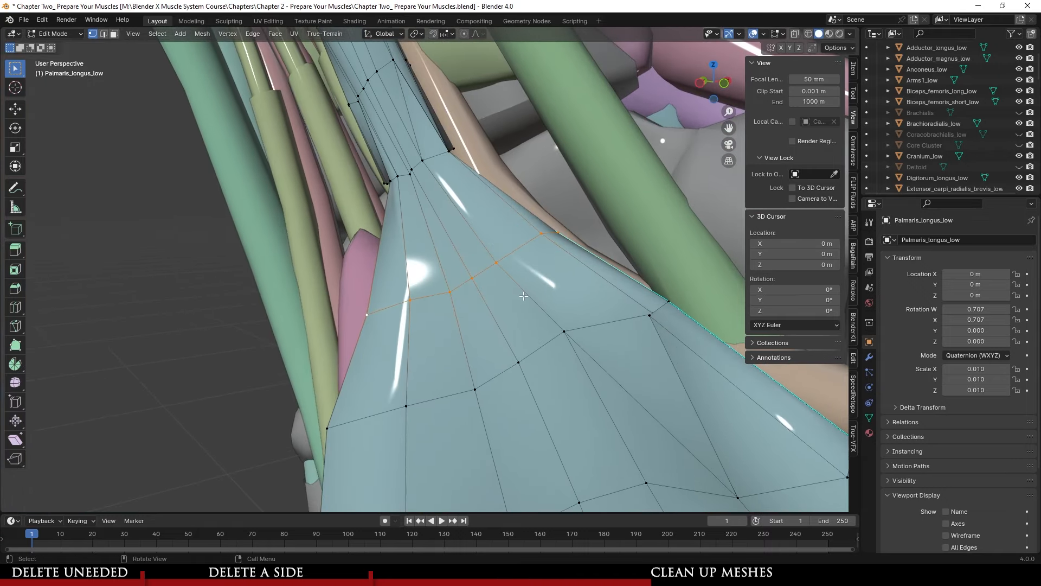
scroll(523, 296, "down", 5)
key("h")
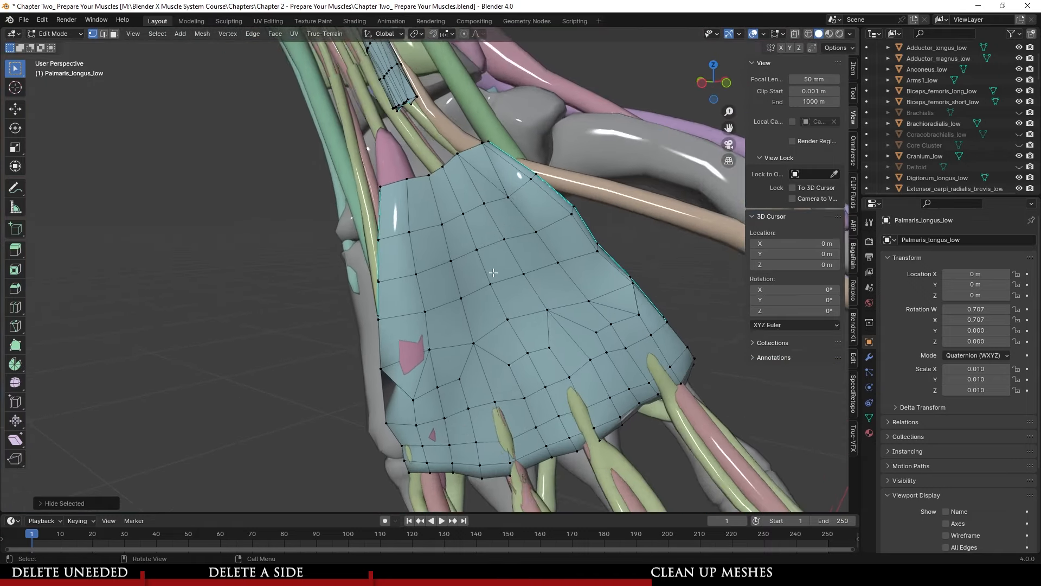
- Select all linked geometry of the palm sheet below the hidden loop and delete it from Palmaris_longus_low
scroll(493, 272, "up", 1)
left_click(486, 309)
key("ctrl+l")
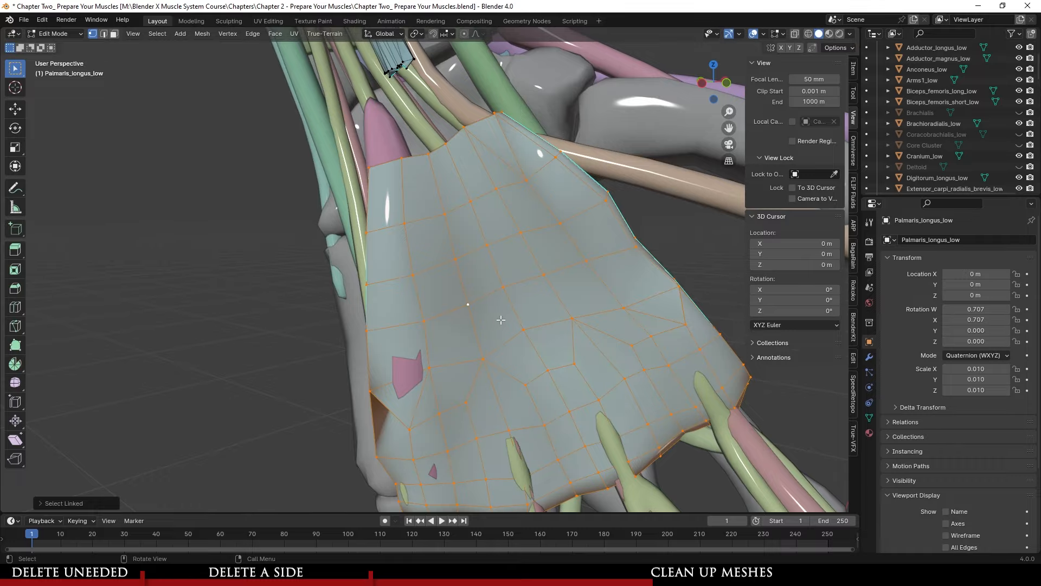
key("x")
left_click(489, 322)
mouse_move(488, 322)
middle_mouse_down()
mouse_move(465, 345)
mouse_move(429, 312)
mouse_move(379, 298)
mouse_move(476, 331)
mouse_move(483, 287)
mouse_move(551, 394)
mouse_move(473, 397)
mouse_move(440, 386)
mouse_move(436, 334)
mouse_move(503, 330)
middle_mouse_up()
scroll(551, 394, "down", 8)
scroll(551, 394, "down", 4)
scroll(521, 395, "up", 8)
scroll(499, 396, "down", 5)
- Leave and reopen mesh editing for Palmaris_longus_low, and reveal the hidden geometry at the tendon's cut end
key("Tab")
left_click(441, 363)
scroll(443, 366, "up", 4)
key("Tab")
key("l")
right_click(435, 334)
left_click(428, 337)
scroll(504, 329, "up", 3)
key("Tab")
middle_click_drag(480, 265, 473, 361, "shift")
scroll(462, 336, "up", 3)
left_click(476, 310)
key("Tab")
middle_click_drag(478, 315, 503, 330)
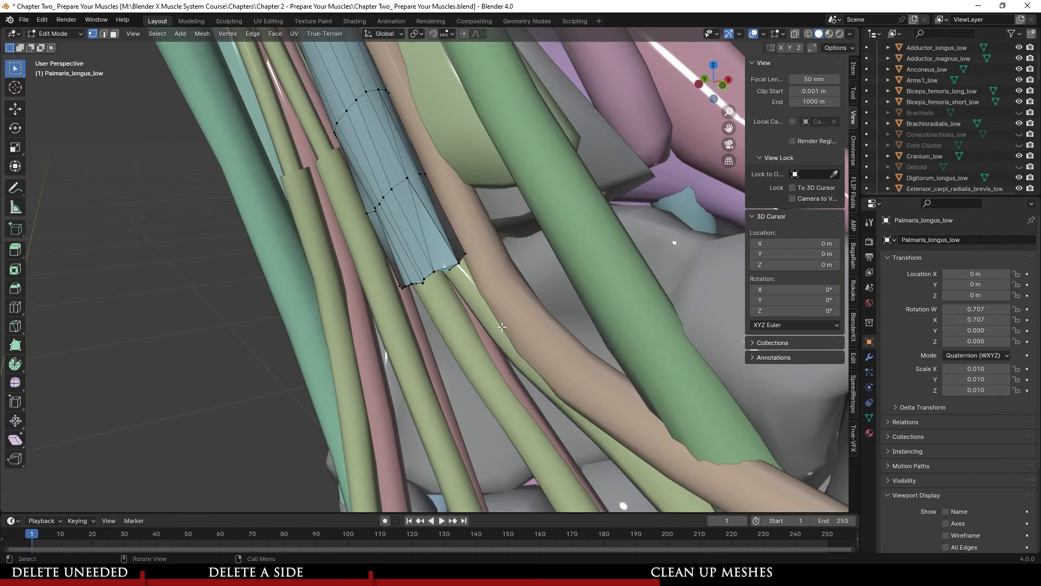
key("alt+h")
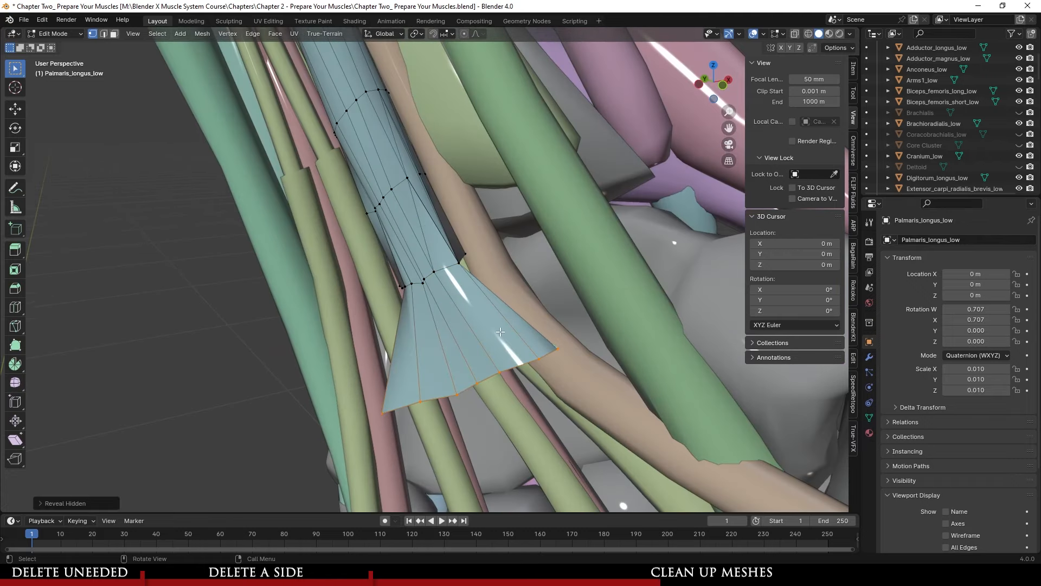
- Merge stray vertices around the open cut end of the Palmaris_longus_low tendon
right_click(500, 331)
left_click(480, 335)
middle_click_drag(575, 400, 512, 263)
scroll(556, 397, "up", 3)
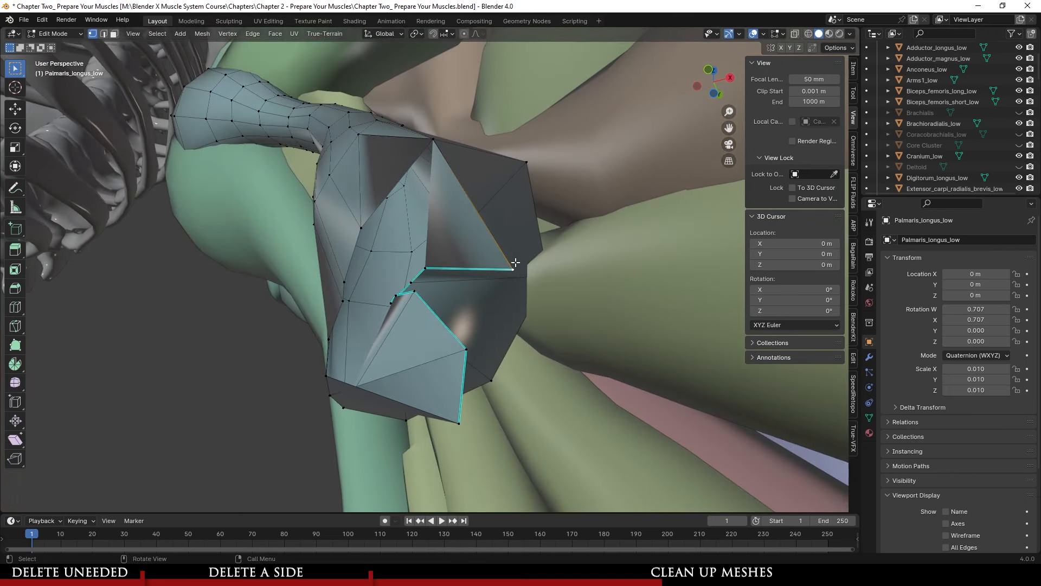
right_click(515, 263)
left_click(497, 261)
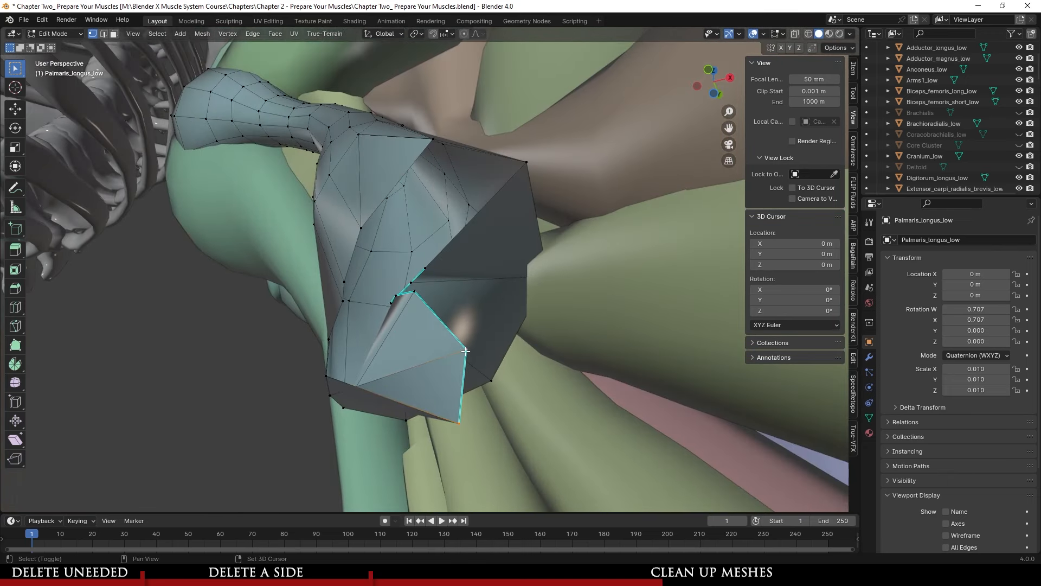
right_click(465, 351)
left_click(456, 353)
middle_click_drag(459, 356, 569, 203)
right_click(415, 301)
left_click(409, 300)
right_click(451, 326)
left_click(438, 321)
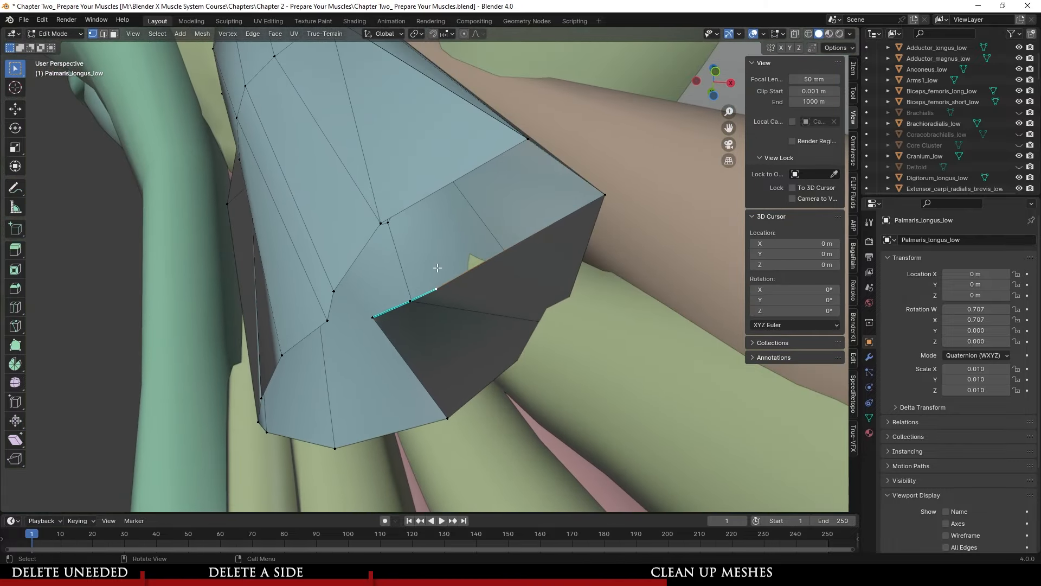
- Fill the gaps between the outer rim and the sharp-edged seam at the tendon's cut end with new faces
middle_click_drag(411, 218, 429, 182)
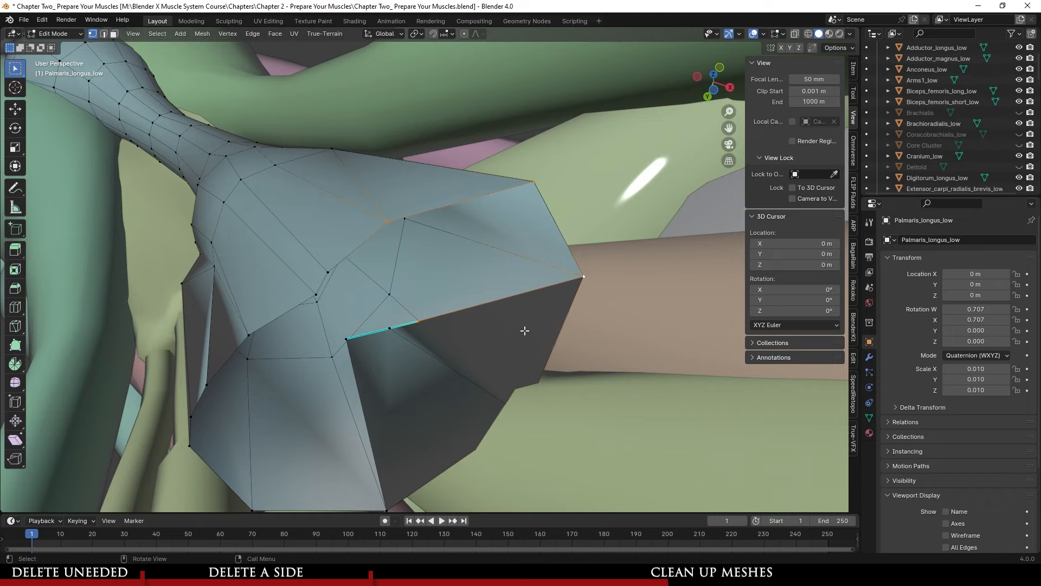
key("f")
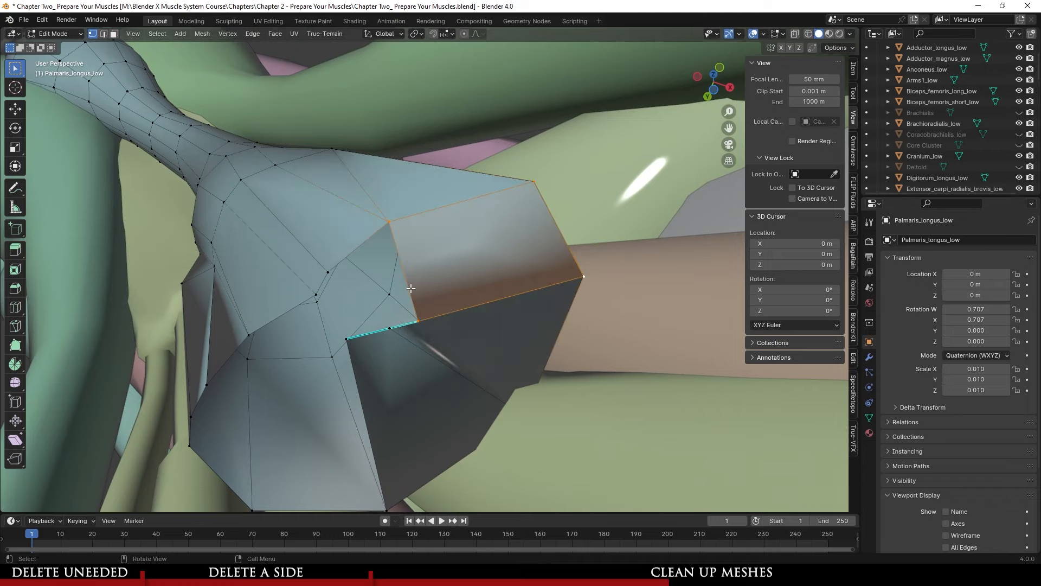
left_click(420, 329)
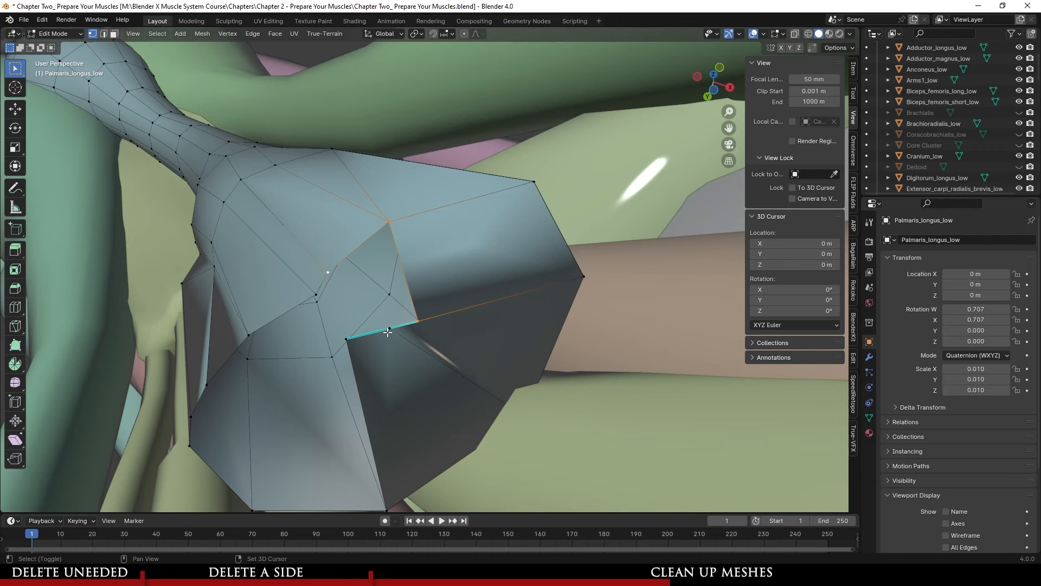
middle_click_drag(441, 358, 425, 282)
- Reposition individual vertices along the sharp-edged seam and neighbouring rim to even out the tendon's end cap
key("g")
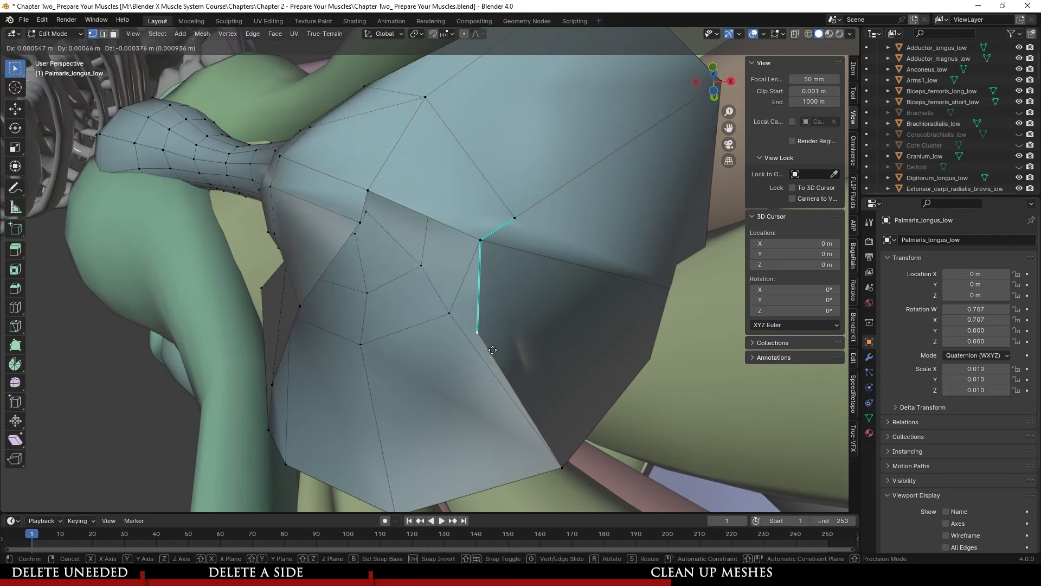
left_click(491, 349)
left_click(485, 248)
key("g")
left_click(492, 273)
middle_click_drag(493, 273, 494, 184)
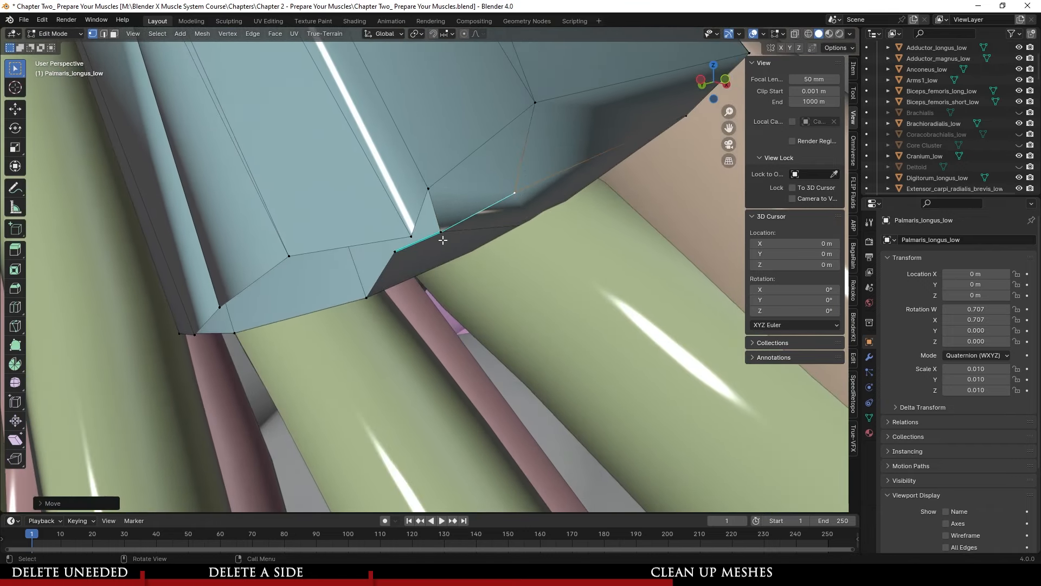
middle_click_drag(441, 238, 436, 322)
scroll(448, 298, "down", 3)
scroll(436, 323, "up", 3)
left_click(405, 209)
middle_click_drag(450, 225, 438, 246)
key("g")
left_click(401, 277)
- Fill a triangular face between two rim vertices and the end of the sharp-edged seam
mouse_move(407, 320)
middle_mouse_down()
mouse_move(412, 303)
mouse_move(461, 271)
mouse_move(517, 252)
mouse_move(432, 311)
mouse_move(409, 377)
mouse_move(434, 321)
mouse_move(413, 322)
middle_mouse_up()
left_click(439, 304)
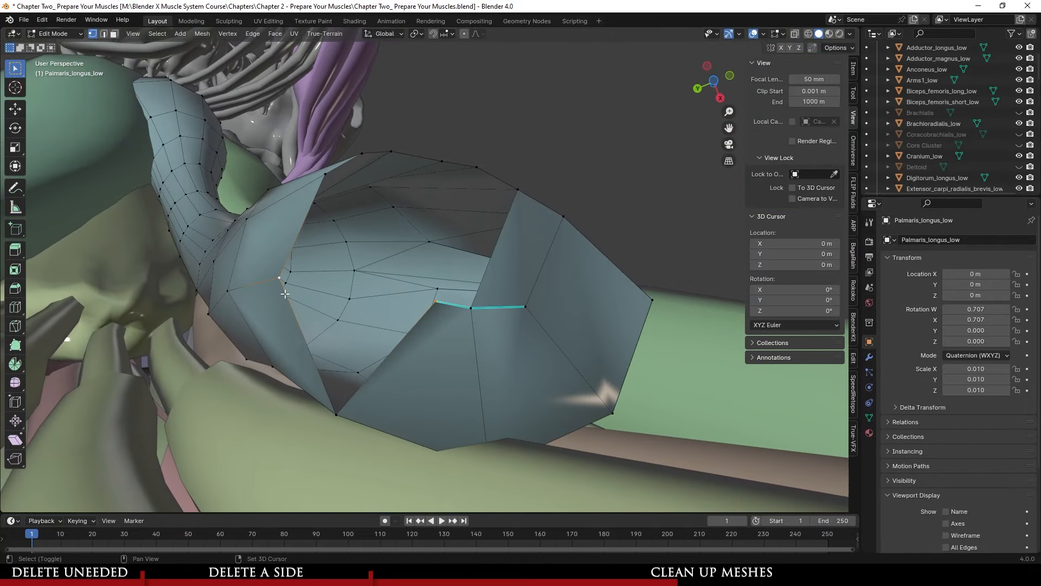
middle_click_drag(476, 379, 448, 398)
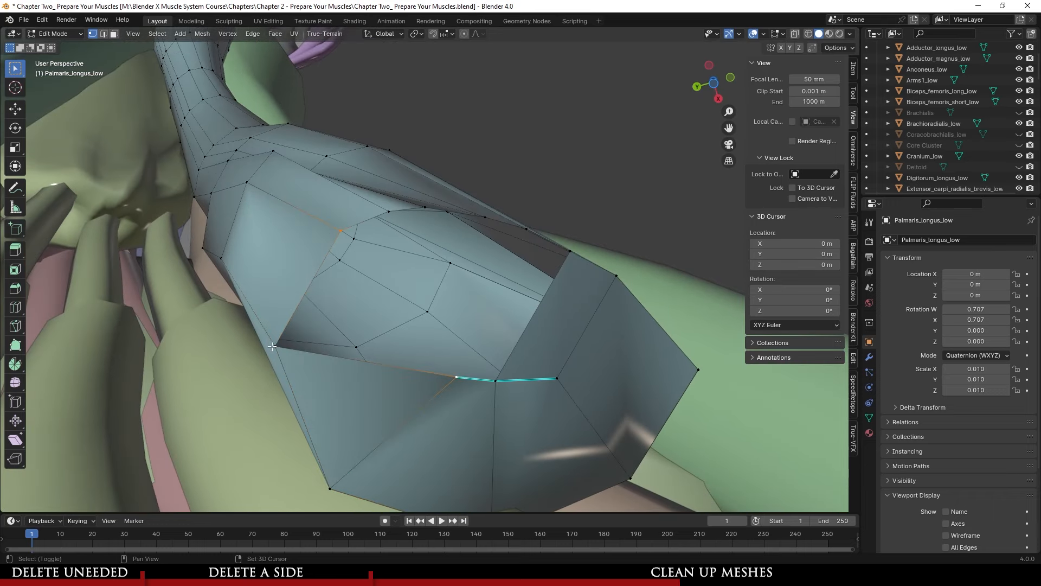
key("f")
middle_click_drag(478, 362, 460, 353)
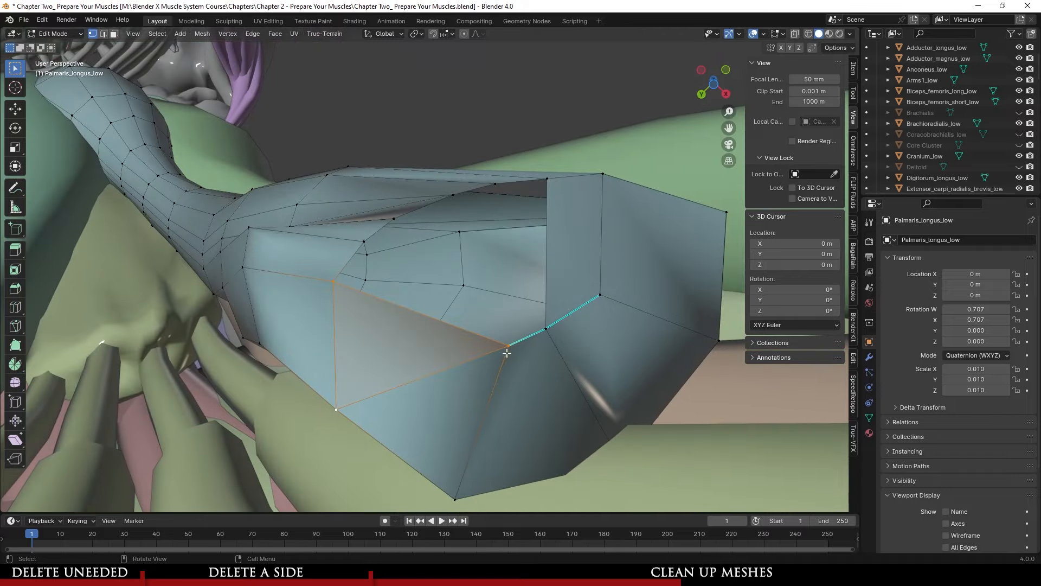
- Undo the last edit and fill a triangular face joining the opposite side of the remaining hole to the seam's middle vertex
middle_click_drag(547, 349, 473, 303)
key("ctrl+z")
middle_click_drag(472, 303, 464, 339, "shift")
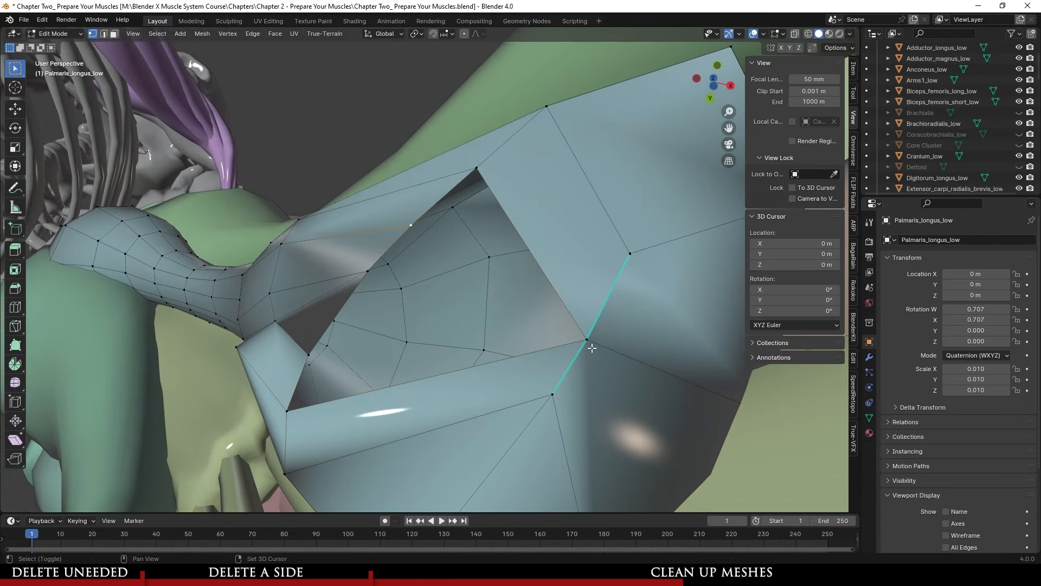
key("f")
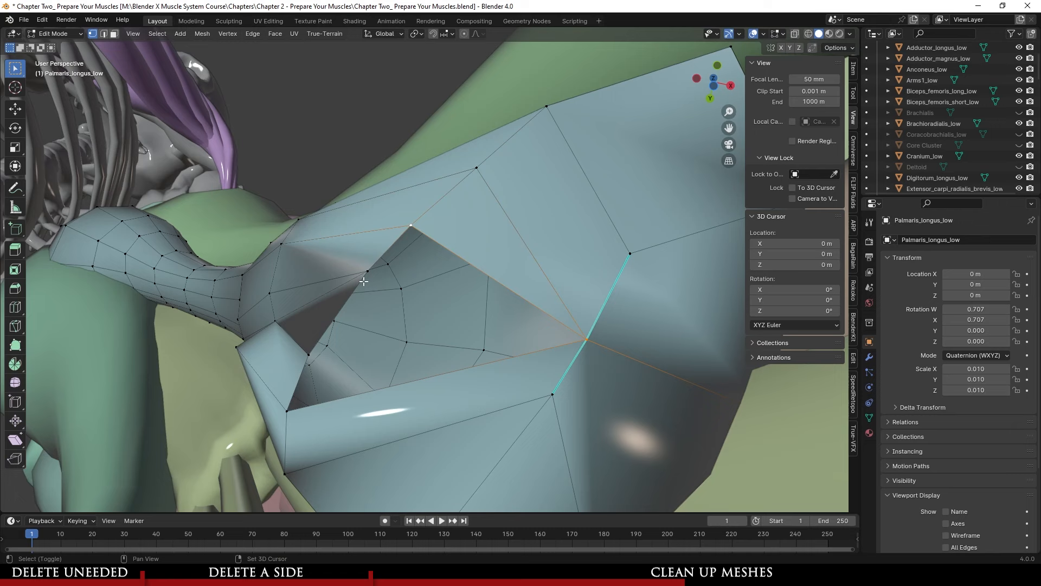
- Try to move the vertex at the narrow corner of the remaining hole, and undo the move
middle_click_drag(378, 283, 350, 300)
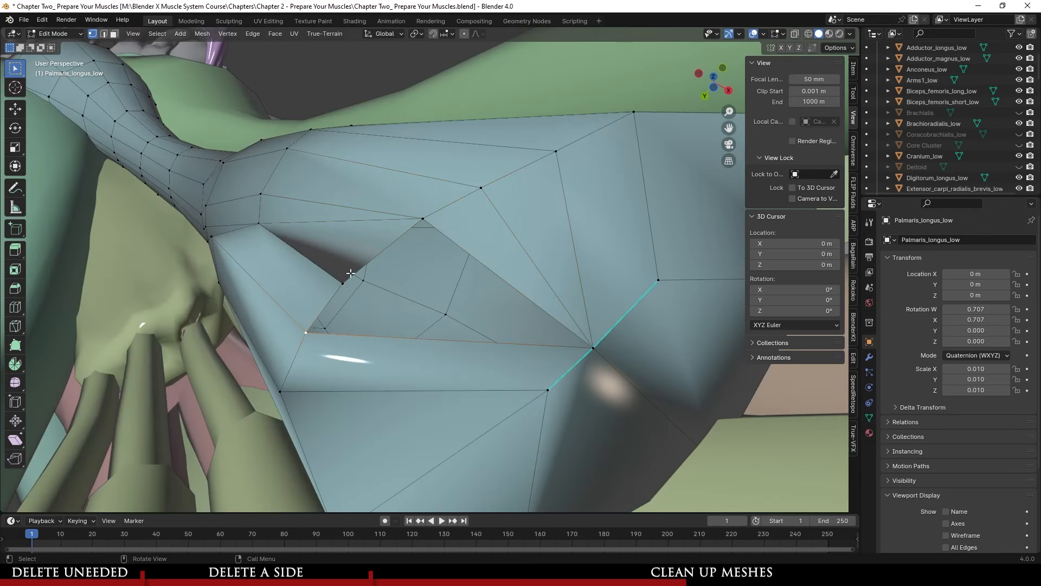
key("g")
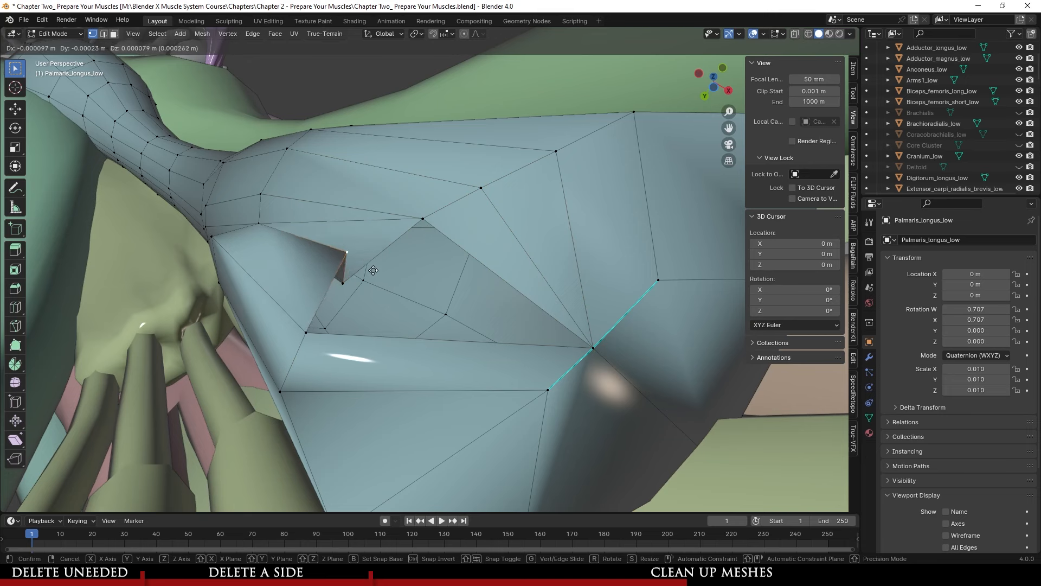
left_click(401, 302)
key("ctrl+z")
middle_click_drag(402, 304, 345, 298)
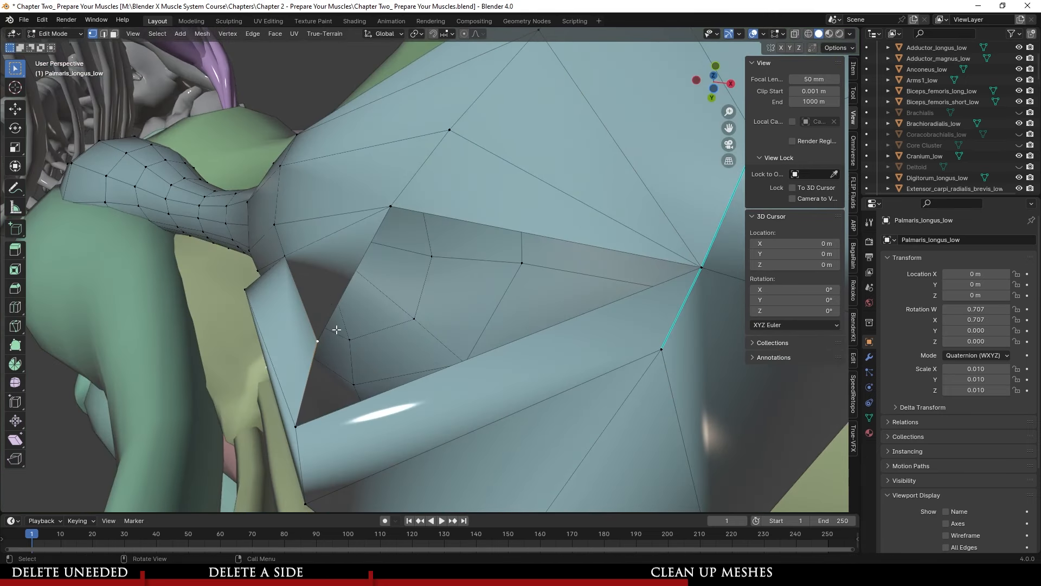
- Reposition the vertices at the narrow corner of the remaining hole in the tendon's end cap
key("g")
left_click(321, 343)
key("g")
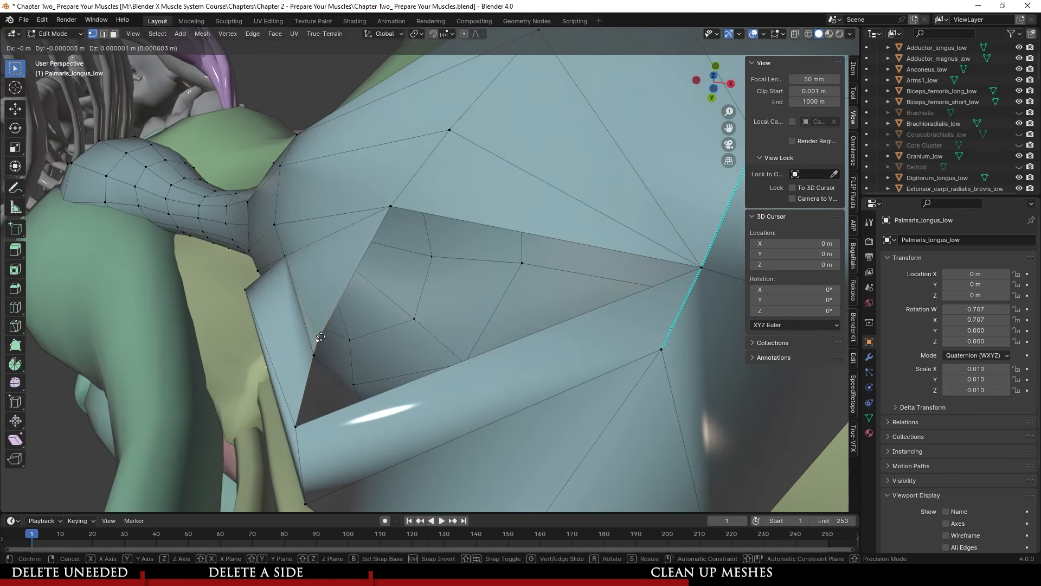
left_click(353, 268)
middle_click_drag(353, 268, 431, 327)
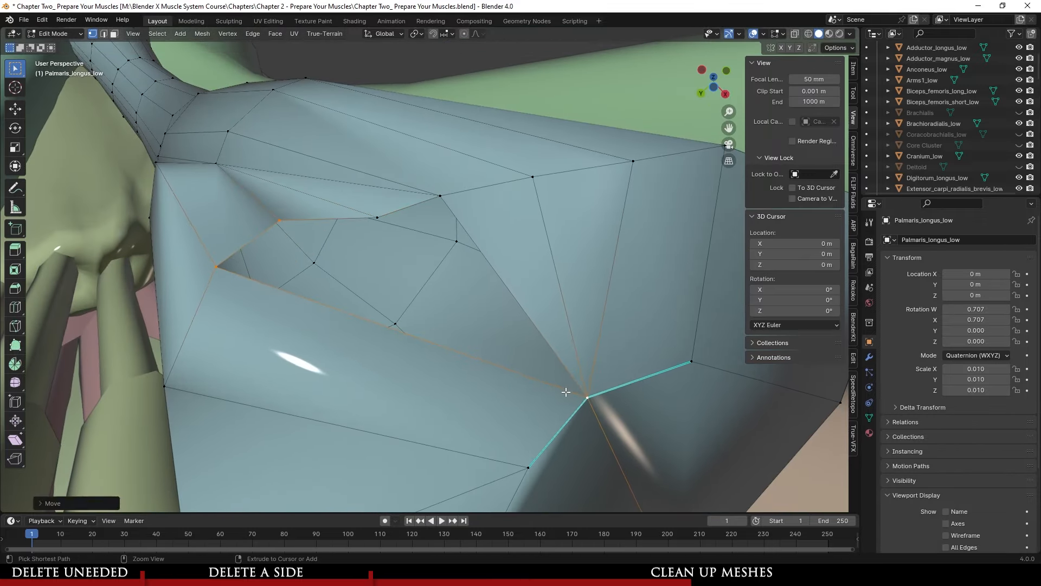
- Fill the remaining hole with faces running from neighbouring rim vertices to the sharp-edged seam's middle vertex
key("f")
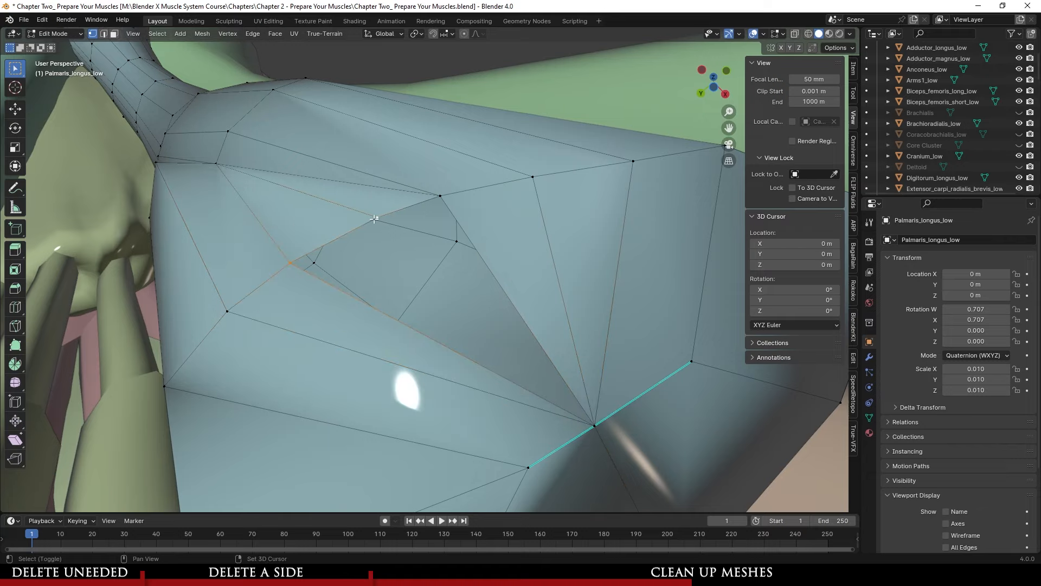
key("f")
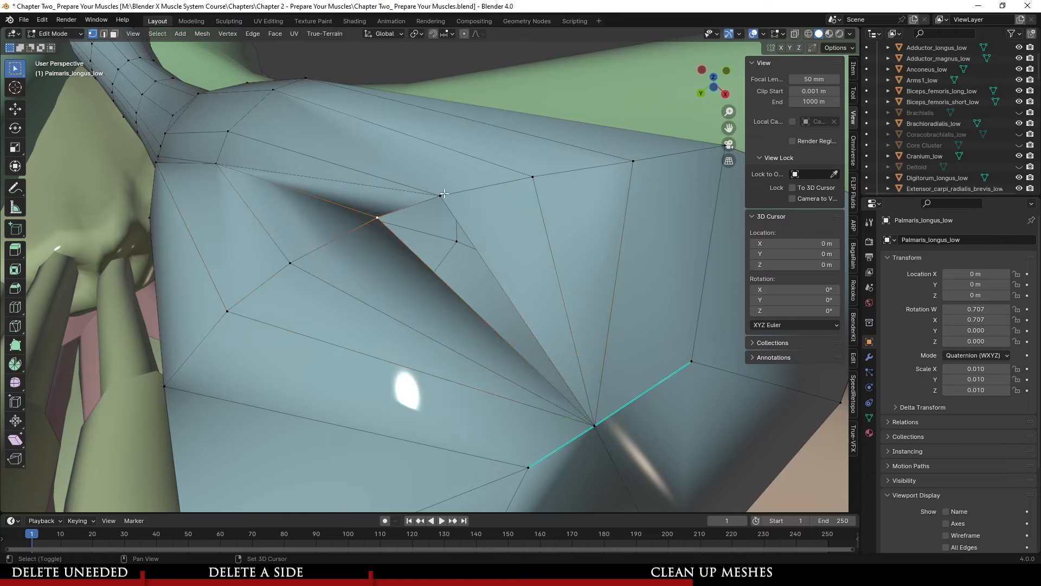
middle_click_drag(596, 427, 459, 326)
- Move the protruding vertices of the end cap into line with the tendon's straight end and check the shape in Object Mode
key("g")
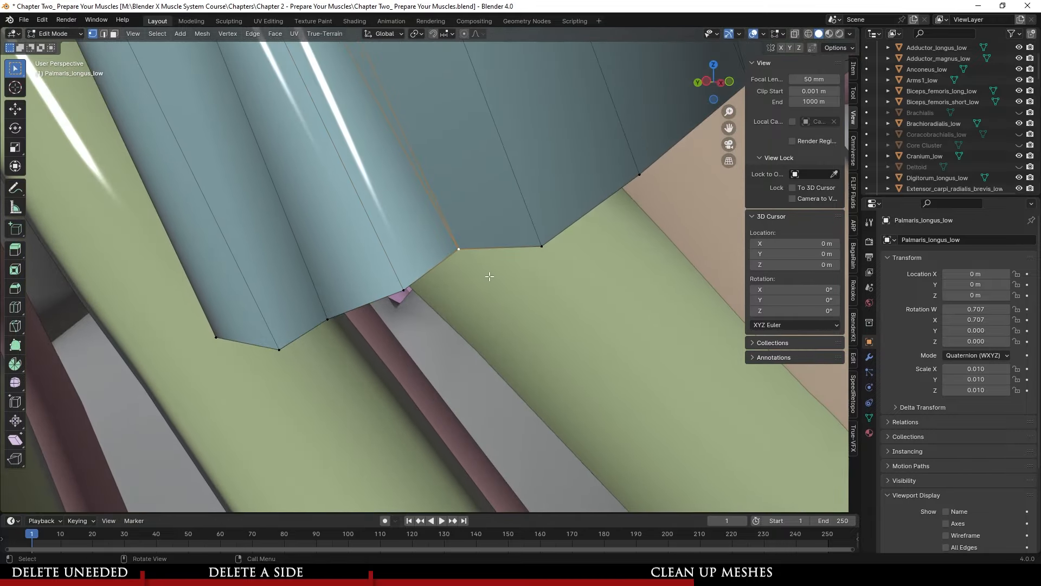
left_click(509, 298)
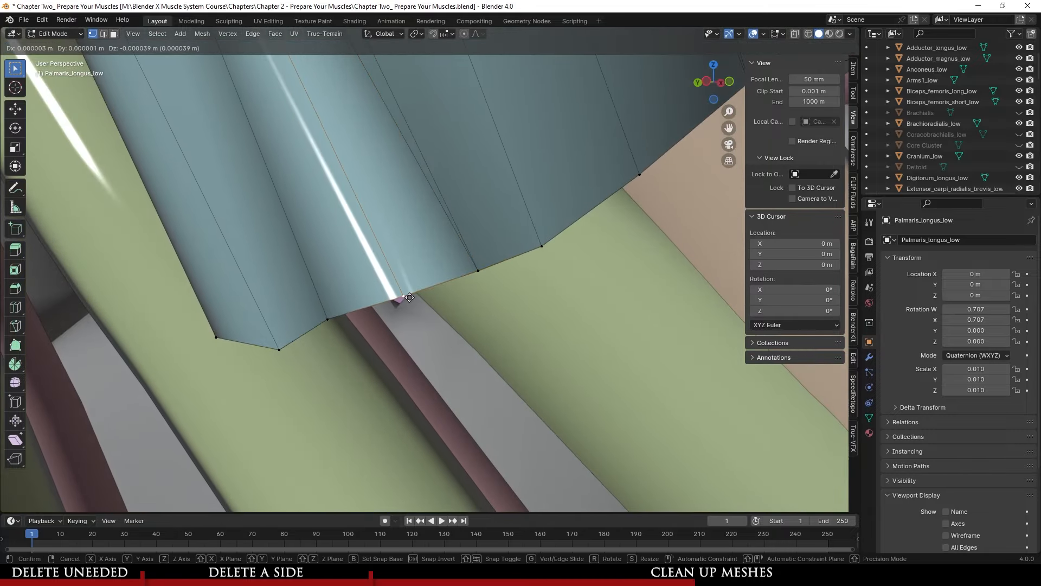
middle_click_drag(508, 298, 546, 270)
key("Tab")
key("Tab")
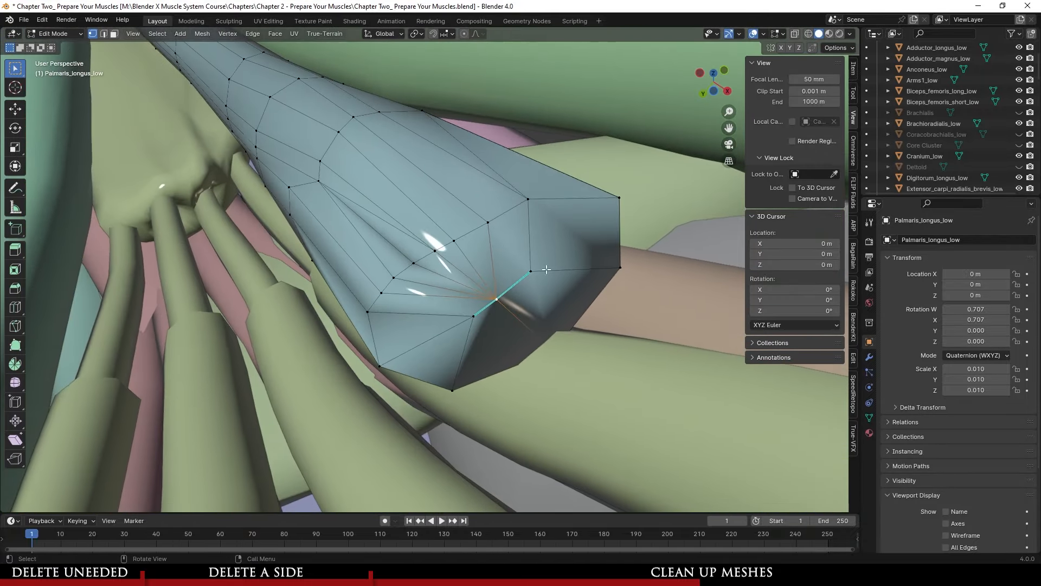
- Try smoothing all vertices of the tendon's end cap with Smooth Vertices
left_click_drag(679, 169, 344, 411, "shift")
middle_click_drag(344, 411, 480, 262)
right_click(480, 262)
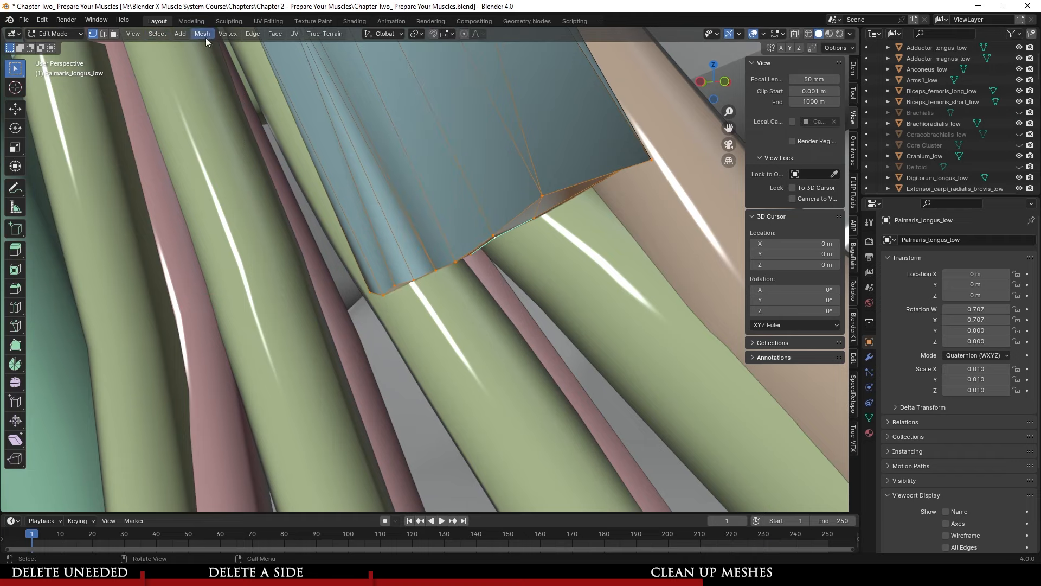
left_click(229, 36)
left_click(274, 166)
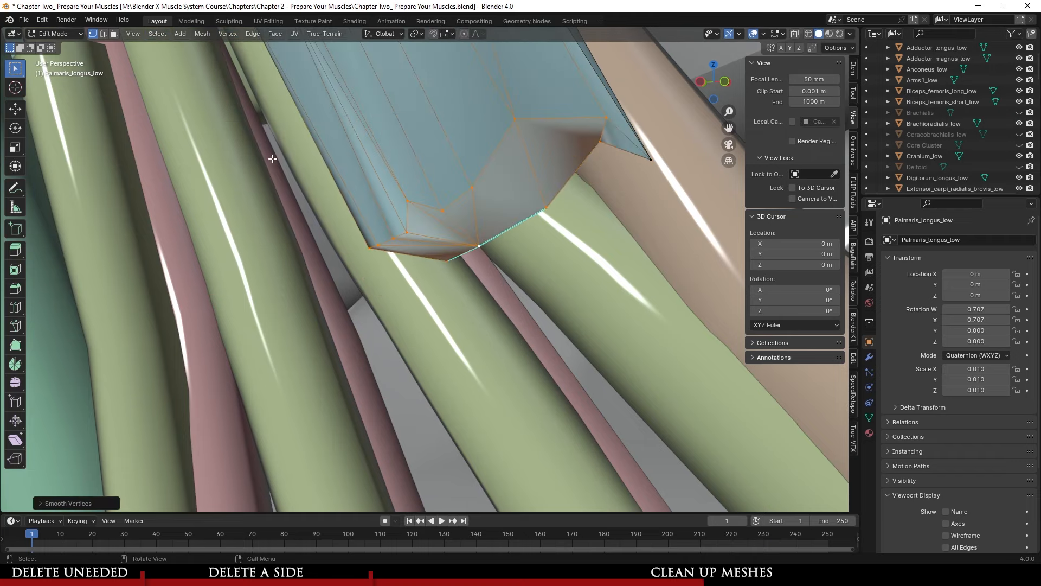
- Move two vertices along the gap on the back of the tendon's end to pull its edges apart
middle_click_drag(271, 160, 519, 272)
scroll(450, 297, "up", 3)
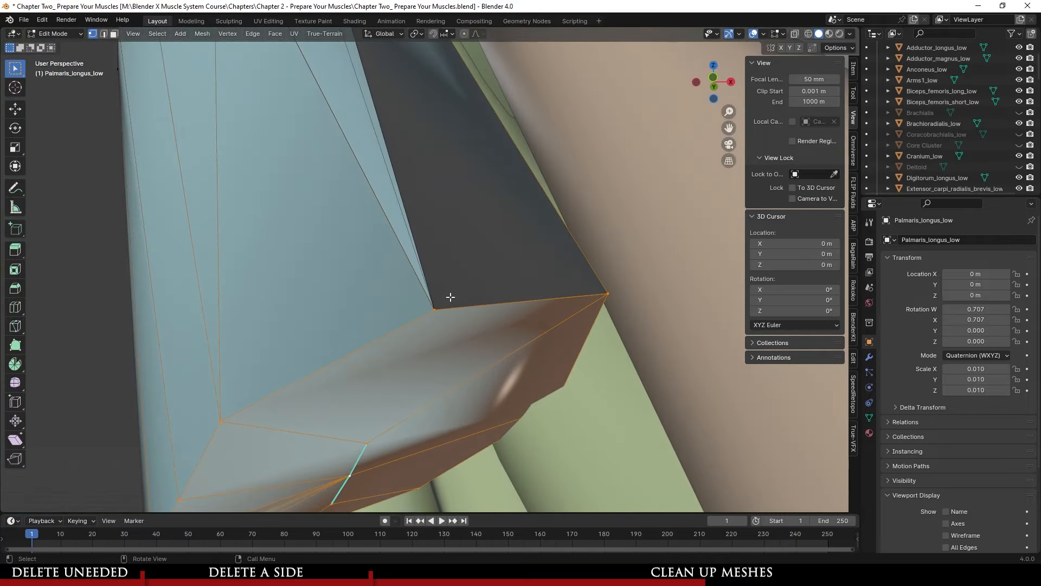
left_click(436, 302)
mouse_move(436, 302)
middle_mouse_down()
mouse_move(438, 239)
mouse_move(412, 283)
mouse_move(425, 295)
middle_mouse_up()
key("g")
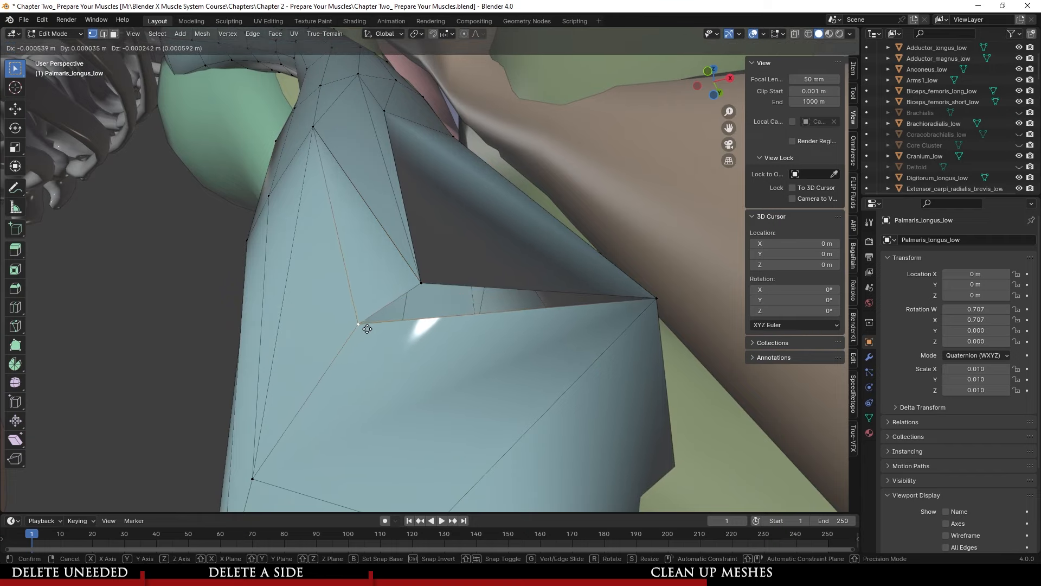
left_click(374, 360)
middle_click_drag(375, 359, 422, 314)
key("g")
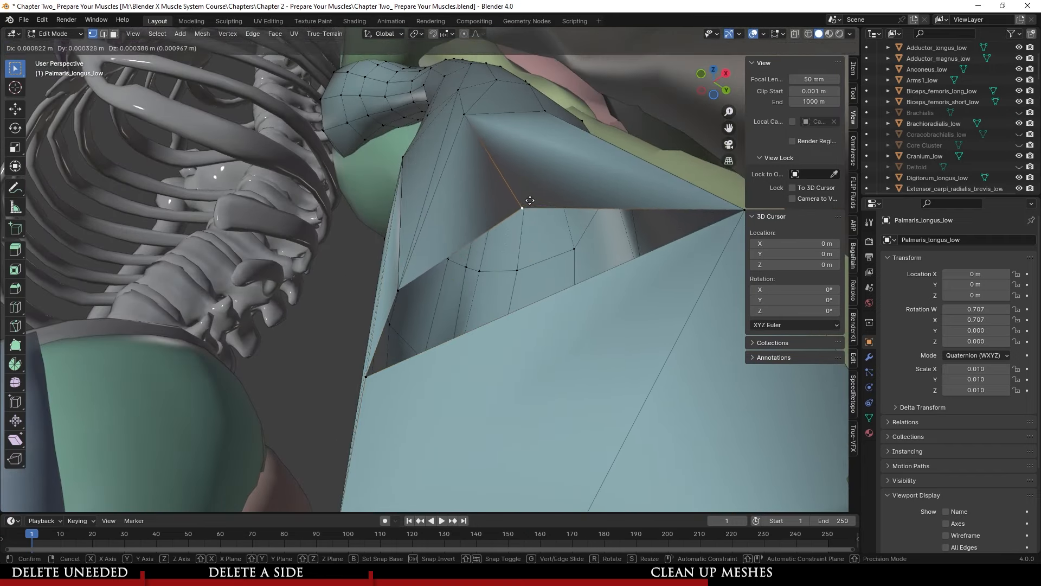
left_click(530, 200)
- Reposition two more vertices along the far edge of the gap to open it up
middle_click_drag(530, 200, 372, 265)
key("g")
left_click(454, 212)
key("g")
left_click(566, 283)
middle_click_drag(428, 295, 332, 228)
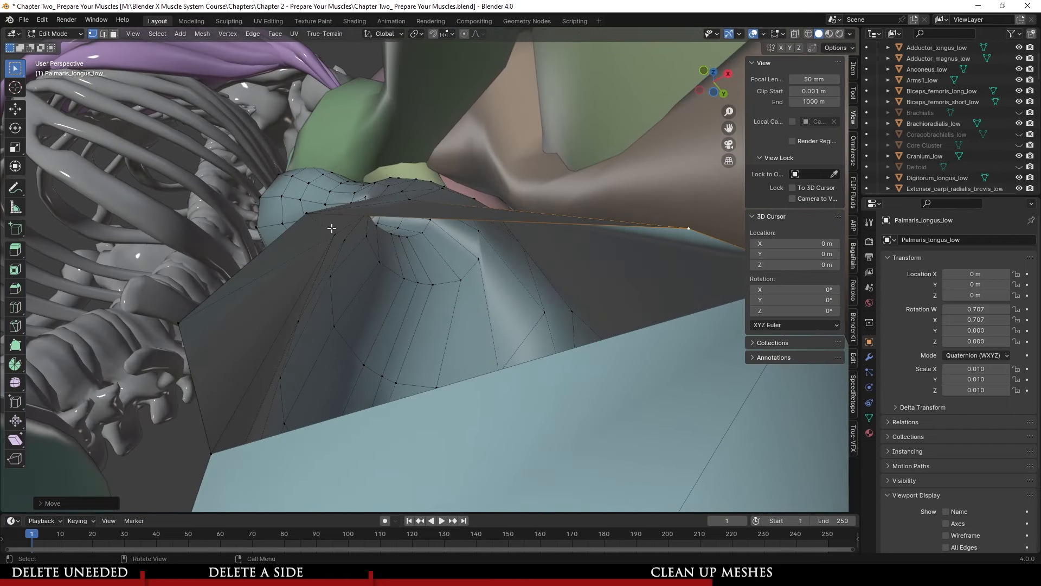
- Move the gap's outer corner vertex and line up the rim vertex with the tendon's straight end
left_click(519, 259)
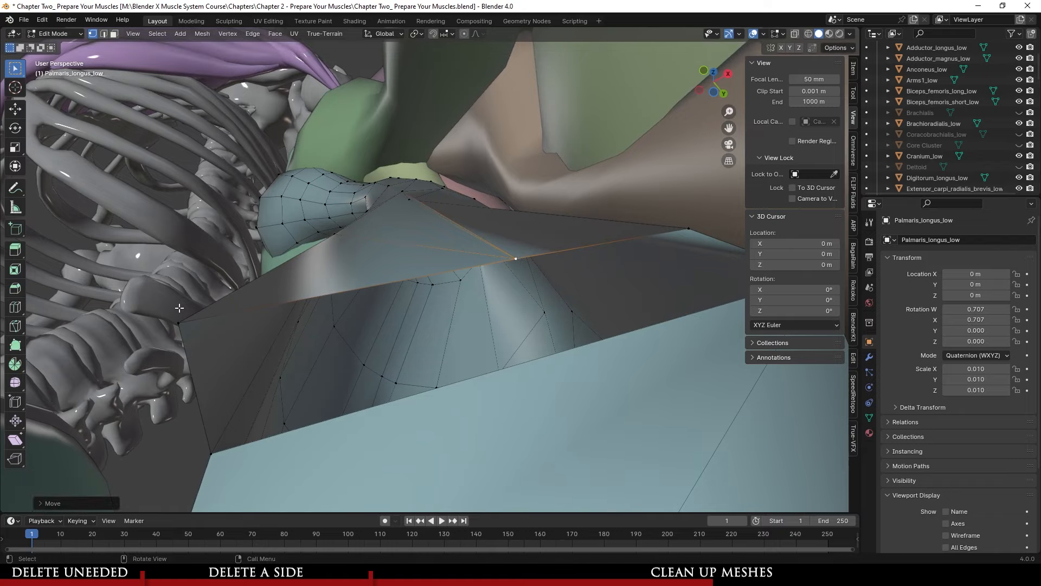
left_click(179, 323)
key("g")
left_click(374, 315)
middle_click_drag(375, 315, 409, 294)
key("g")
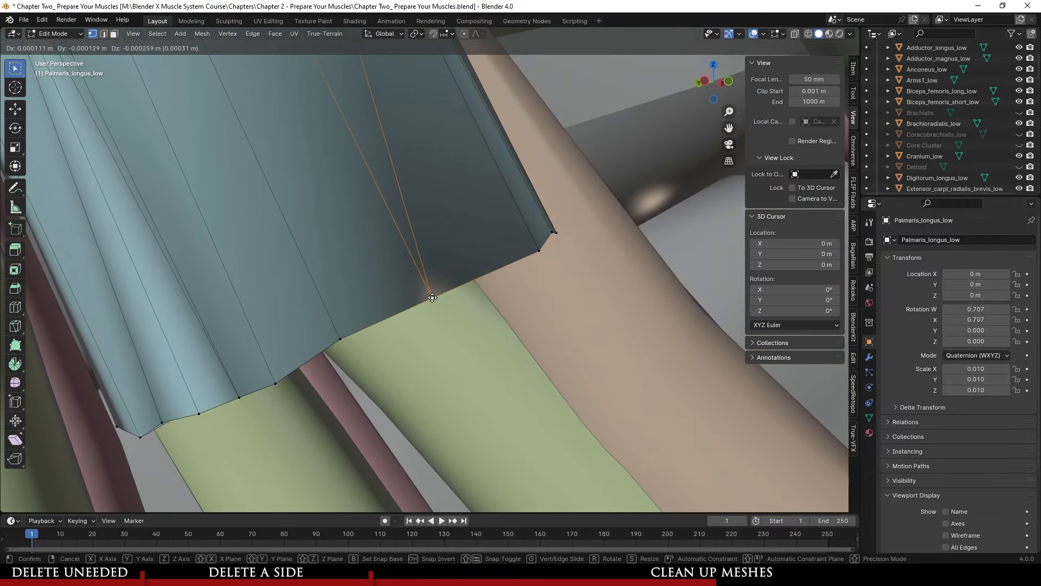
left_click(430, 299)
middle_click_drag(520, 275, 403, 285)
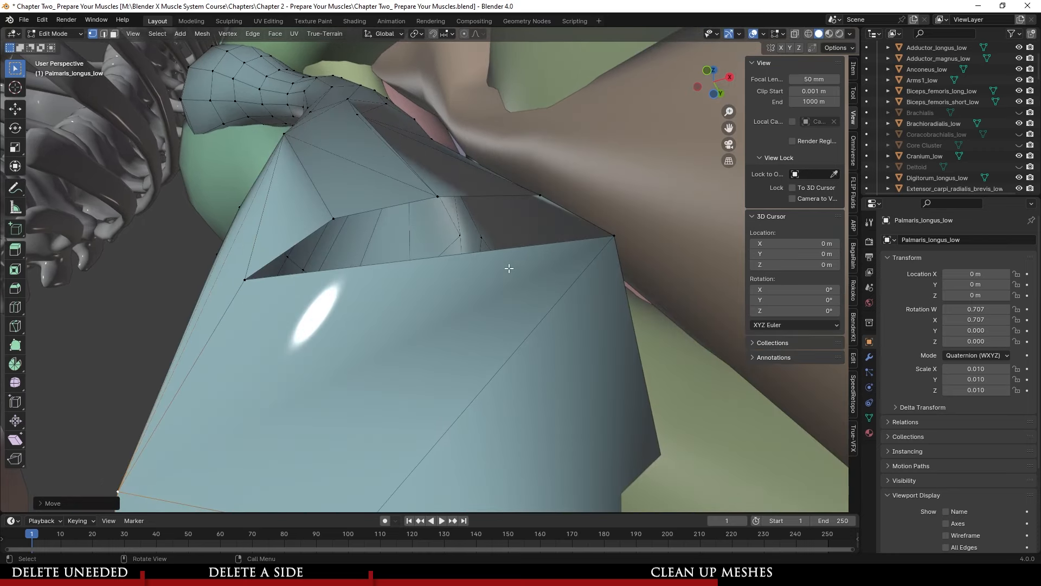
- Knife-cut a new edge from the seam's end vertex to the middle of the hole's long straight edge
scroll(388, 254, "up", 1)
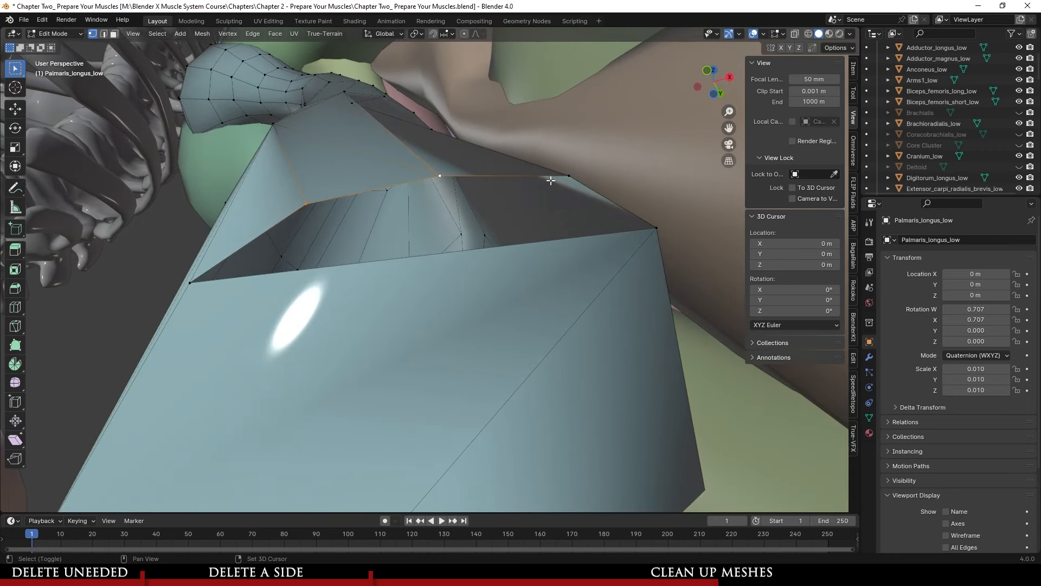
middle_click_drag(187, 289, 413, 298)
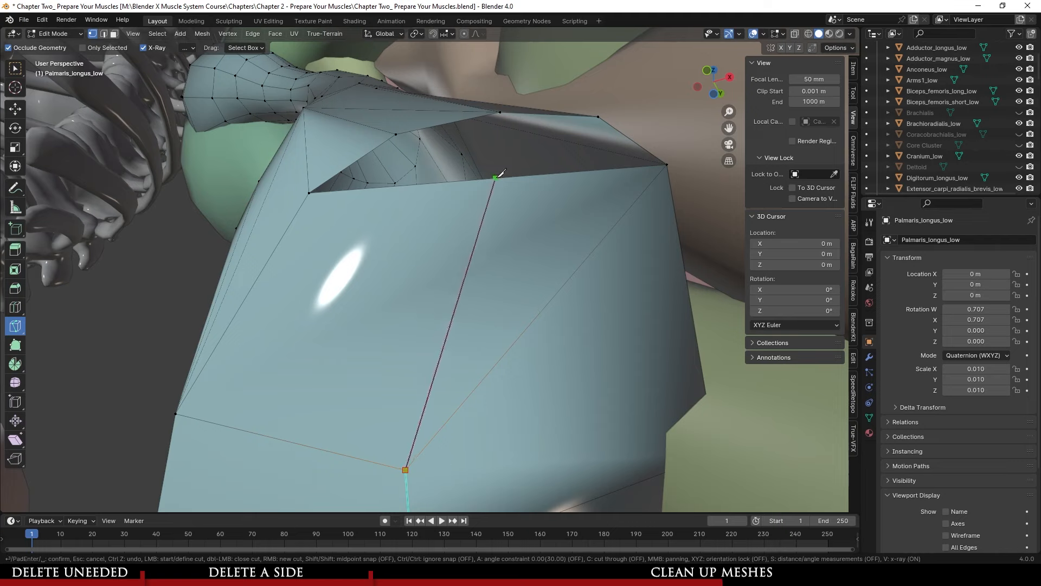
key("Return")
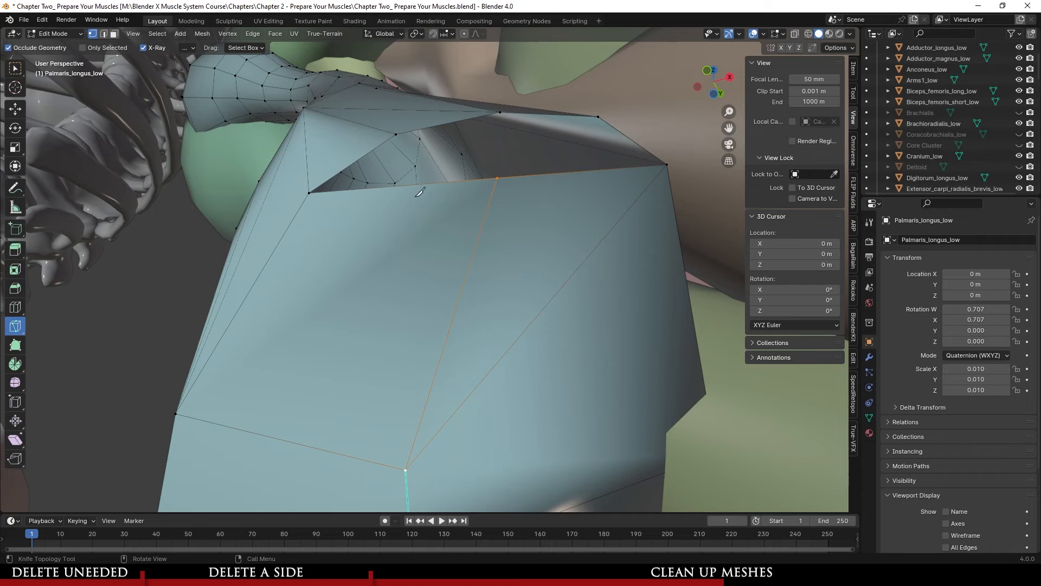
right_click(201, 143)
- Fill the hole with faces between its rim vertices and the new vertex on the long edge
middle_click_drag(373, 217, 293, 305, "shift")
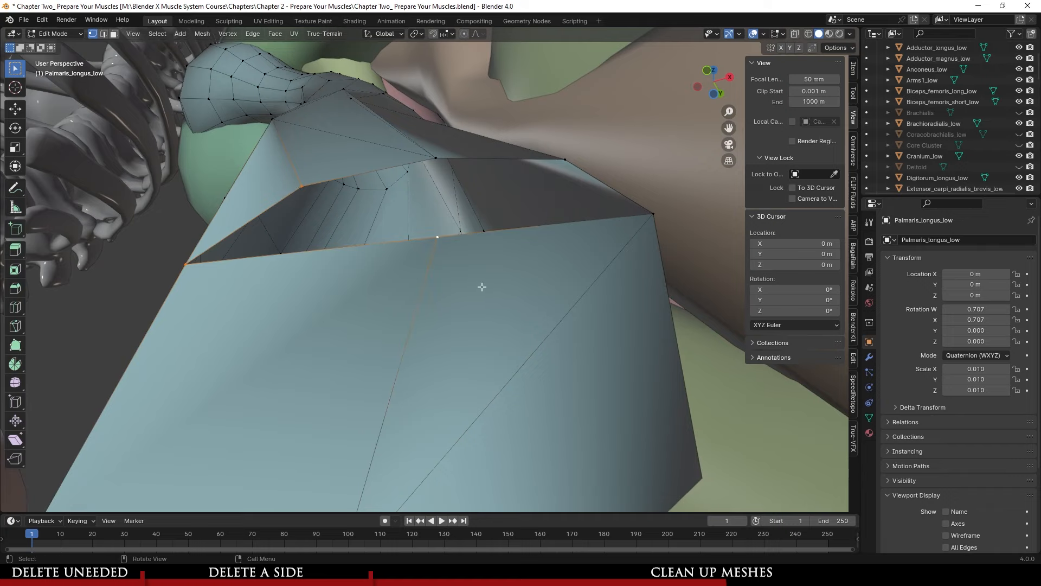
key("f")
left_click(311, 172, "shift")
key("f")
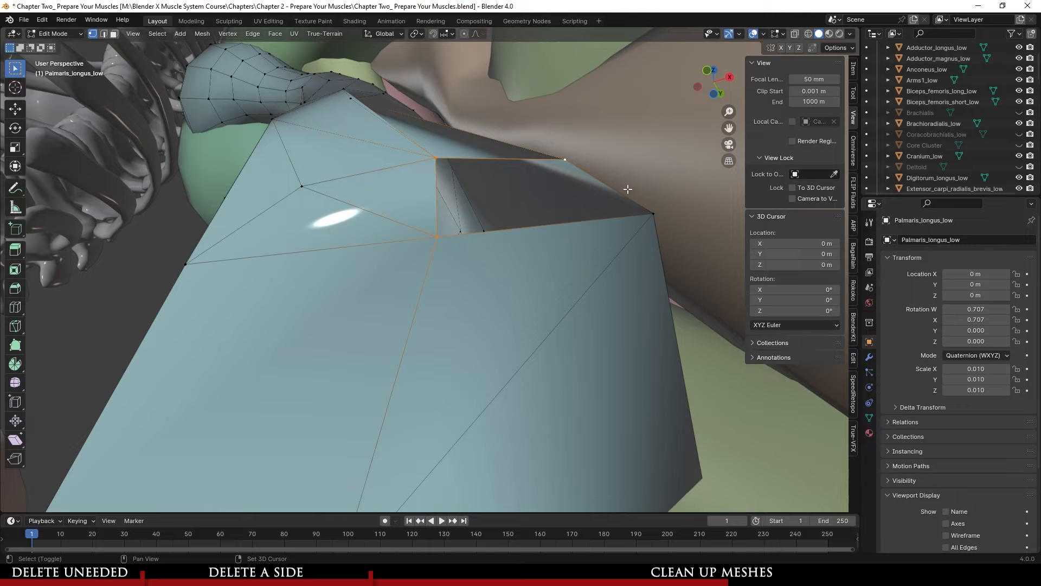
middle_click_drag(658, 216, 360, 372)
- Try Smooth Vertices on the closed end cap and check the shape in Object Mode
right_click(453, 276)
left_click(454, 276)
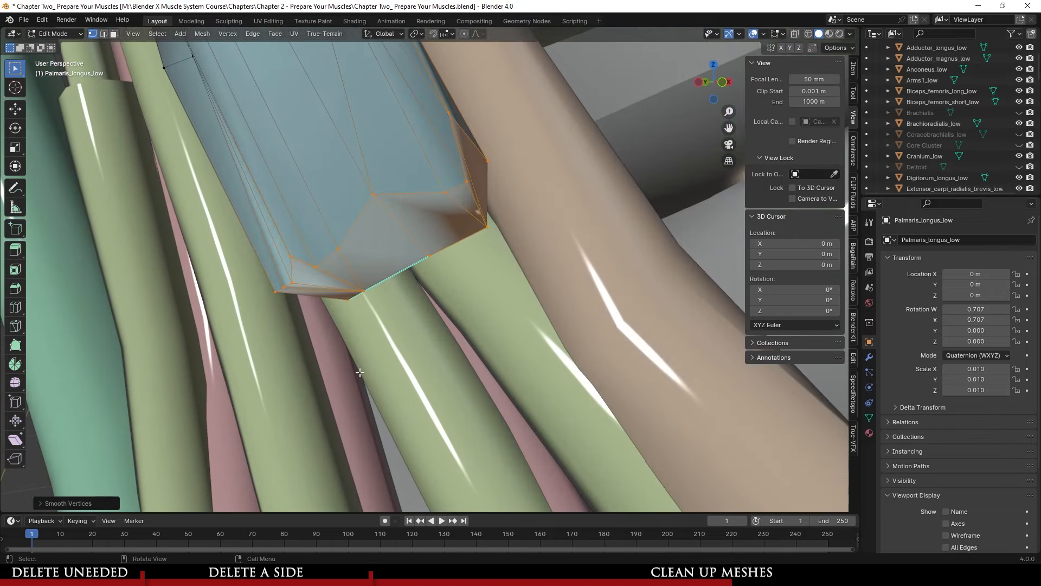
left_click(75, 504)
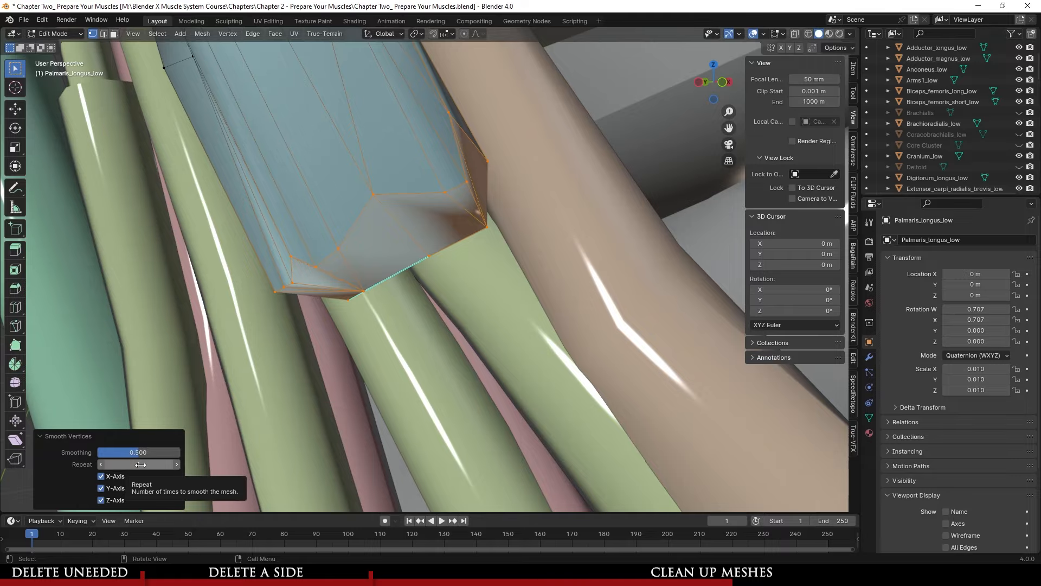
scroll(461, 315, "down", 8)
scroll(461, 314, "up", 3)
key("Tab")
middle_click_drag(459, 322, 415, 296)
scroll(509, 306, "up", 3)
key("Tab")
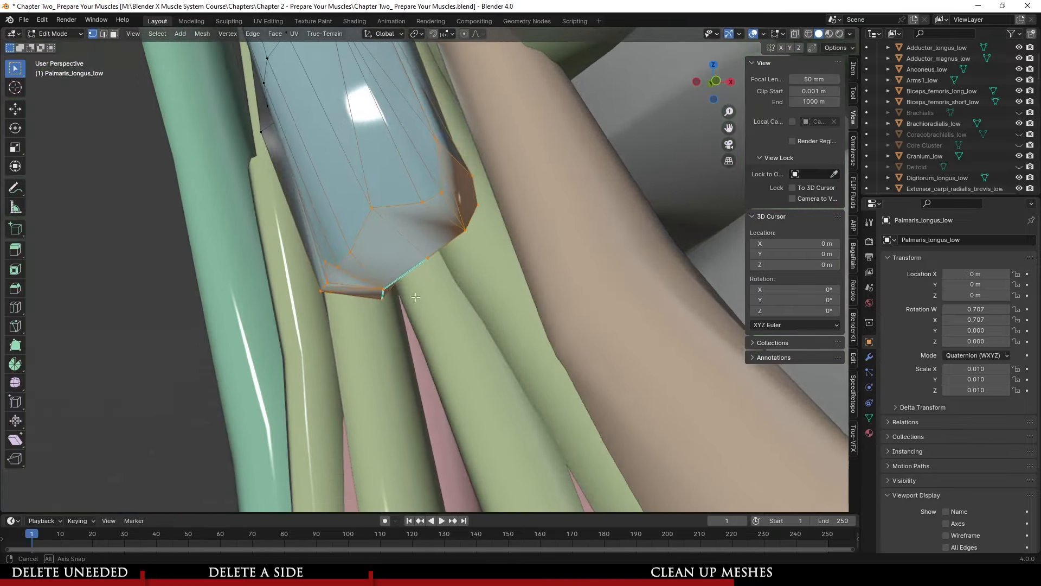
- Try a stronger smoothing of the end cap's vertices with the repeat count set to 5
scroll(418, 282, "up", 5)
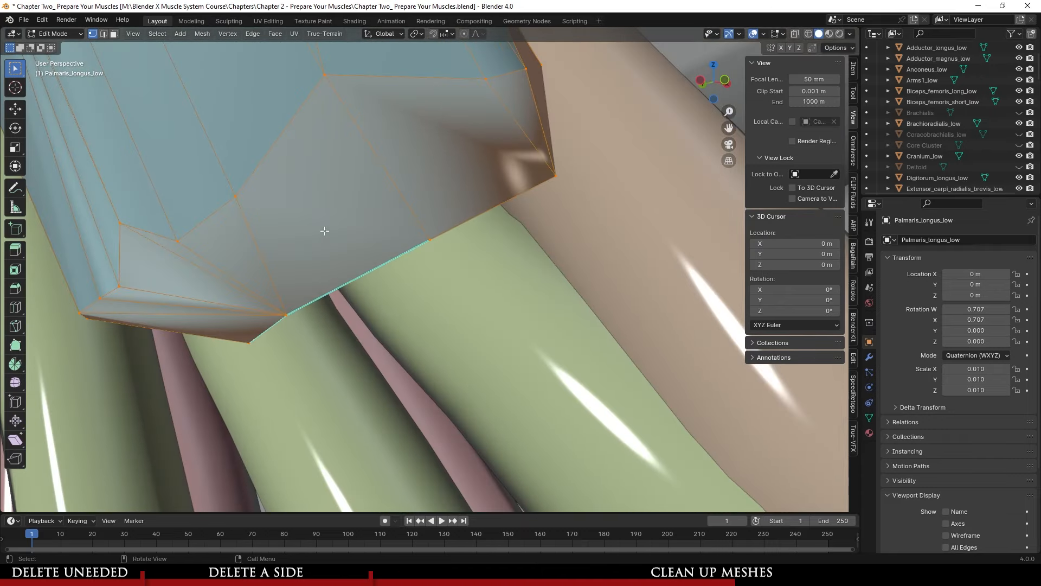
right_click(325, 230)
left_click(315, 222)
scroll(314, 222, "down", 3)
middle_click_drag(314, 222, 256, 415)
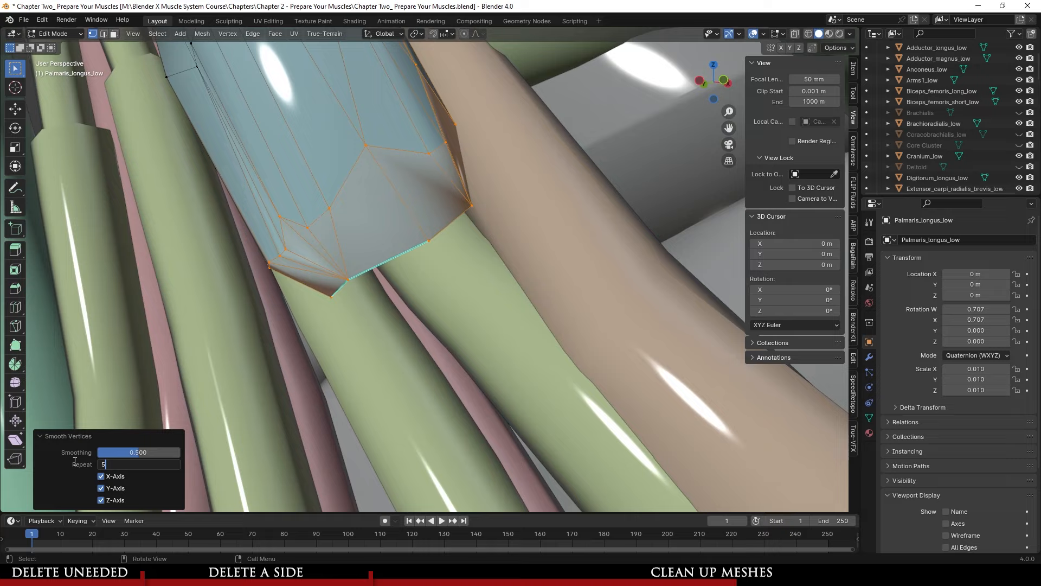
key("Return")
scroll(380, 303, "down", 4)
middle_click_drag(564, 317, 457, 235)
scroll(499, 334, "up", 2)
- Undo the smoothing of the end cap and inspect the tendon's end in Object Mode and Edit Mode
key("ctrl+z")
key("ctrl+z")
key("Tab")
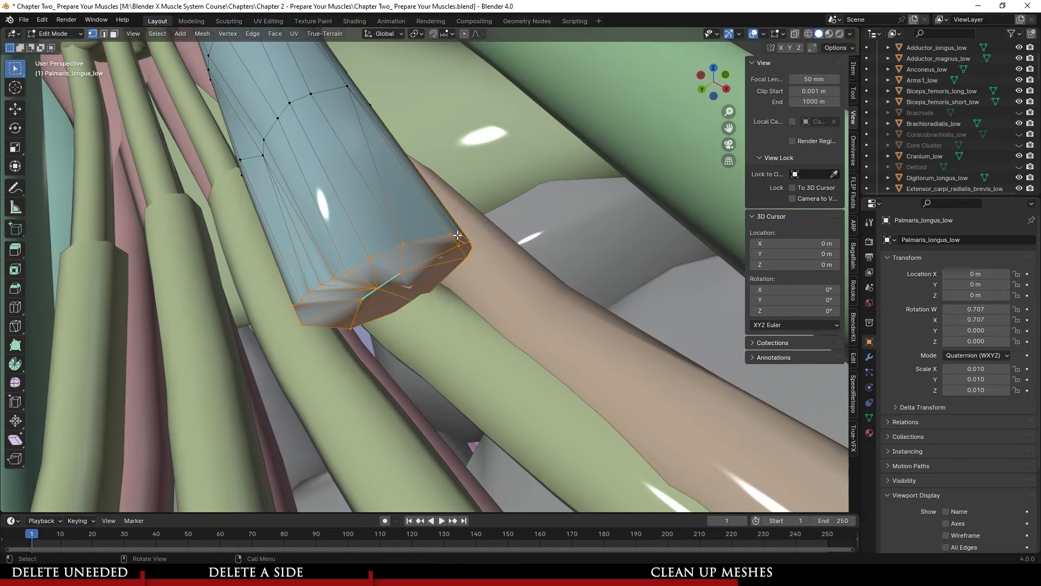
key("Tab")
scroll(365, 336, "down", 4)
middle_click_drag(365, 336, 462, 293)
scroll(395, 389, "up", 4)
key("Tab")
middle_click_drag(383, 228, 383, 335)
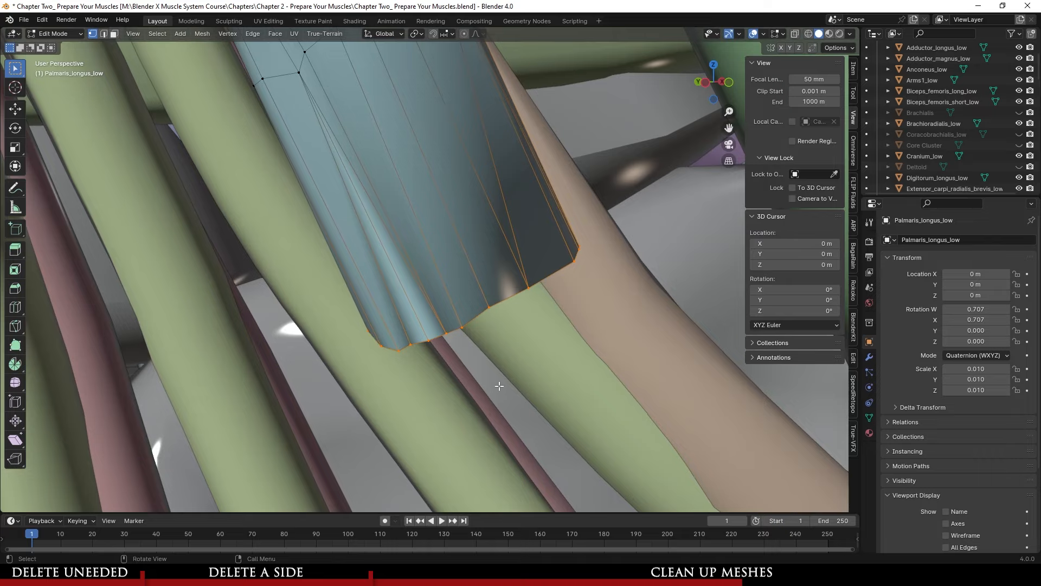
- Reposition individual vertices near the tendon's end to even out the creased surface, and check the shape in Object Mode
middle_click_drag(508, 369, 423, 268)
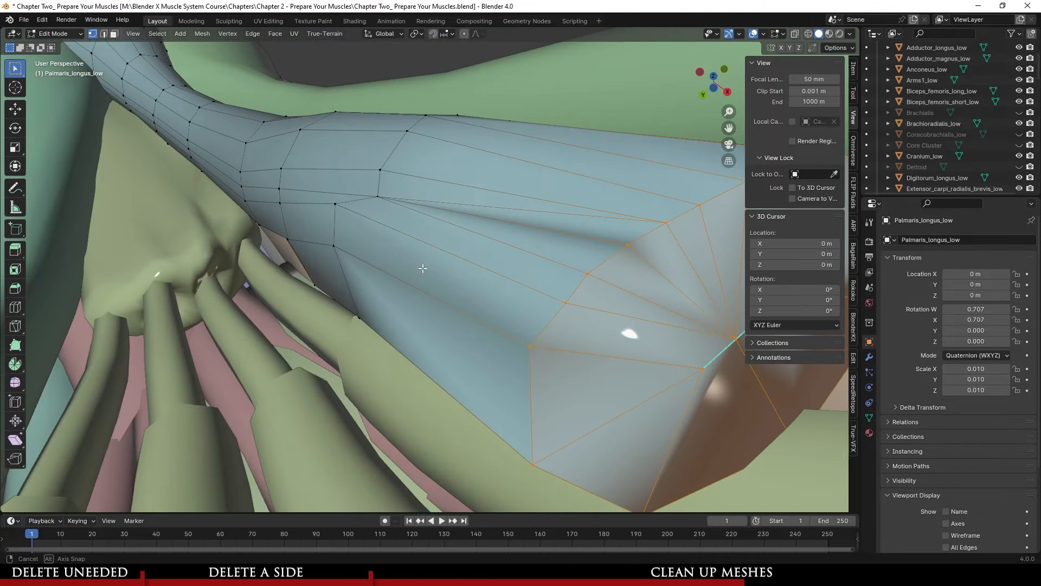
middle_click_drag(377, 193, 504, 296)
key("g")
left_click(408, 158)
key("g")
left_click(421, 270)
key("g")
left_click(382, 397)
scroll(516, 277, "down", 3)
key("Tab")
scroll(535, 361, "down", 5)
scroll(442, 318, "up", 5)
key("Tab")
- Try smoothing the end cap's vertices with a smoothing factor of 0.104 and 5 repeats, and undo it
left_click_drag(564, 171, 447, 296)
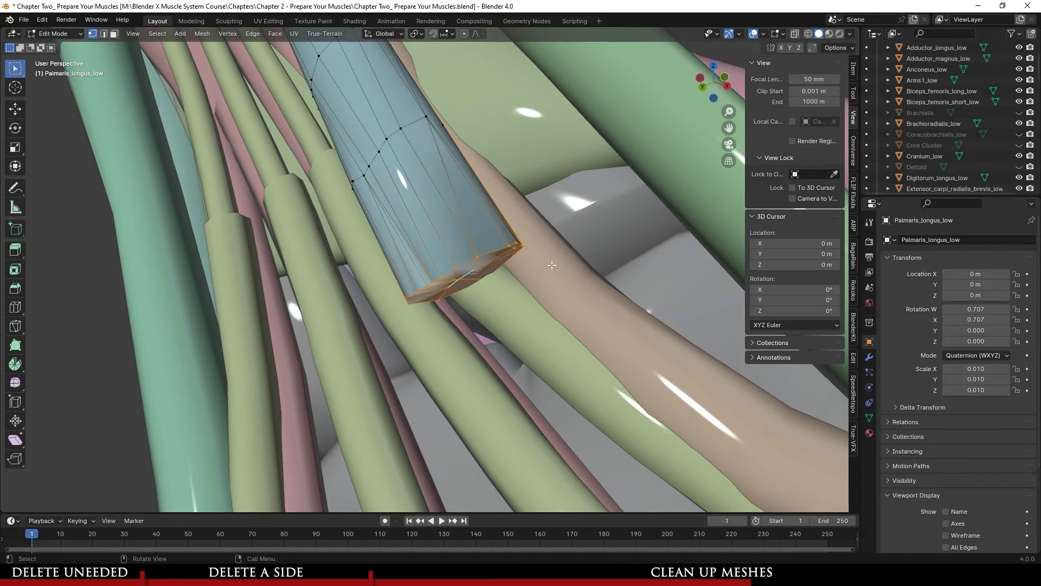
right_click(484, 285)
left_click(484, 284)
middle_click_drag(484, 285, 358, 396)
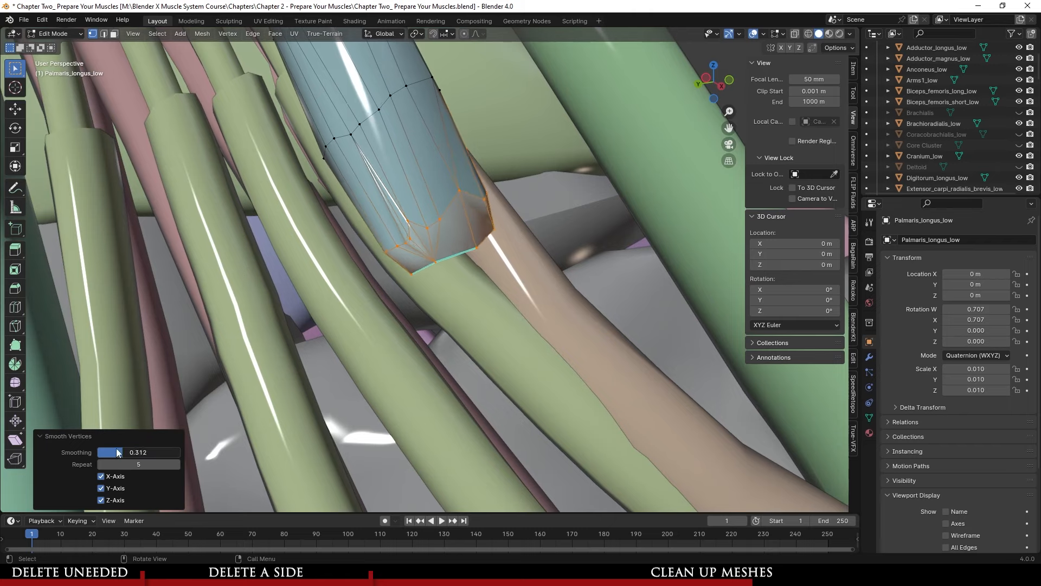
left_click_drag(117, 451, 118, 450)
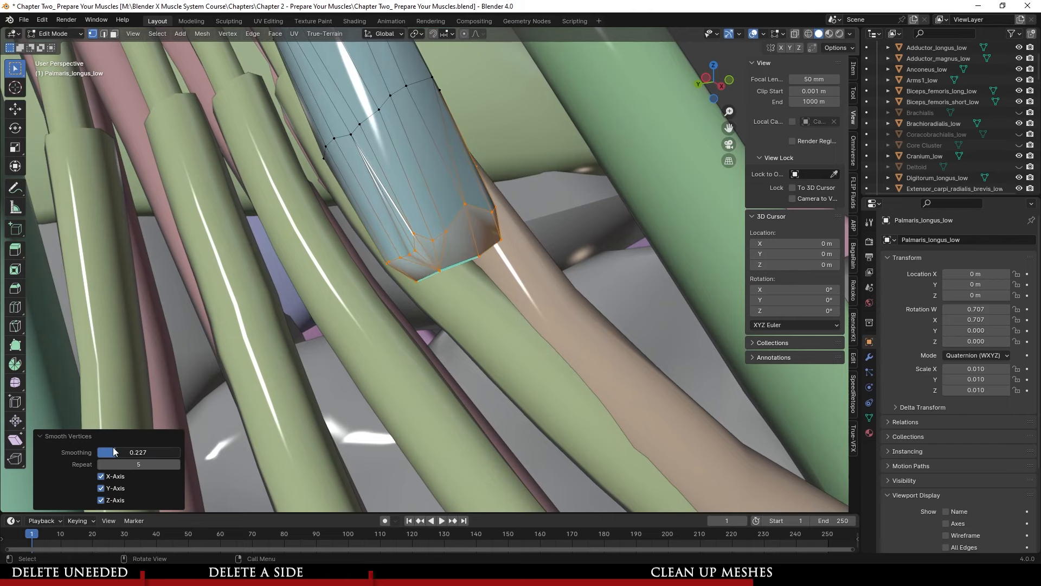
left_click_drag(114, 448, 107, 446)
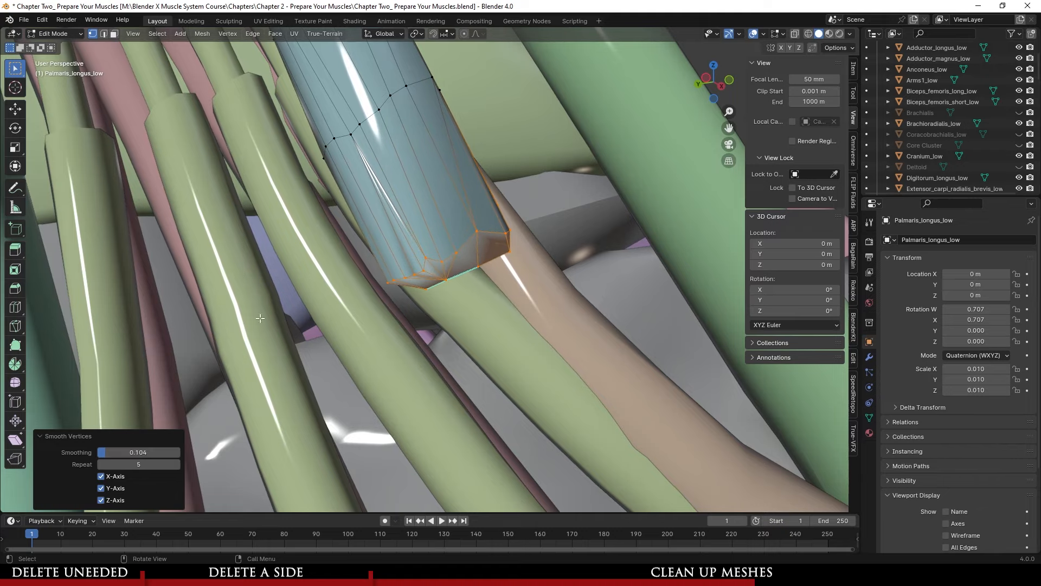
key("Tab")
middle_click_drag(461, 284, 442, 401)
key("ctrl+z")
key("ctrl+z")
scroll(445, 304, "down", 3)
- Finish editing the Palmaris_longus_low mesh and open Flexor_digitorum_superficialis_low in Edit Mode
key("Tab")
scroll(428, 307, "down", 6)
scroll(383, 357, "up", 3)
scroll(383, 356, "down", 7)
scroll(383, 377, "up", 6)
scroll(405, 367, "down", 3)
scroll(428, 341, "down", 2)
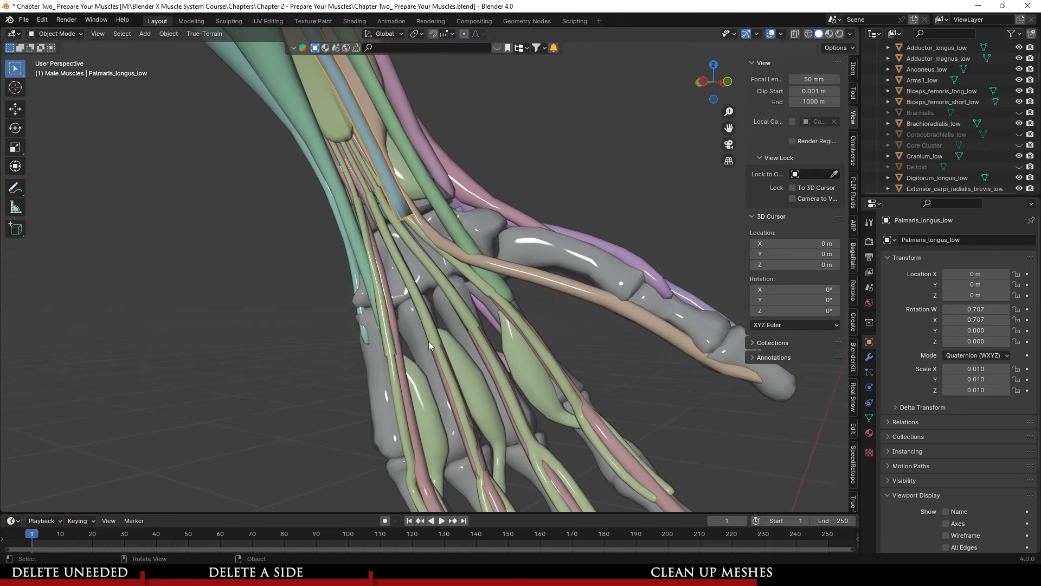
left_click(438, 343)
scroll(458, 362, "up", 2)
key("Tab")
scroll(420, 347, "up", 2)
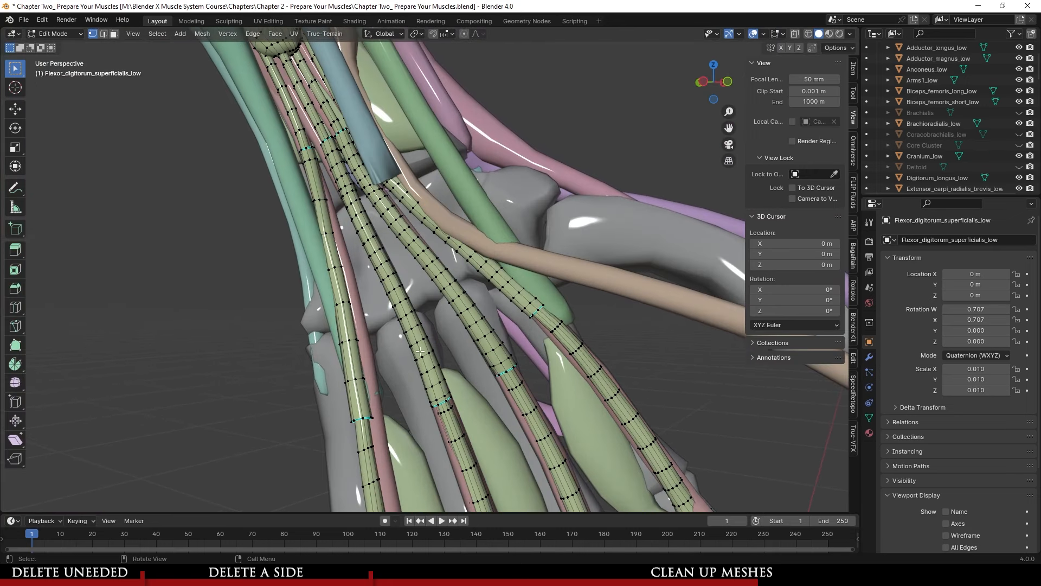
- Select the linked tendon sections running across the palm to the fingers in Flexor_digitorum_superficialis_low and delete their vertices
key("l")
key("l")
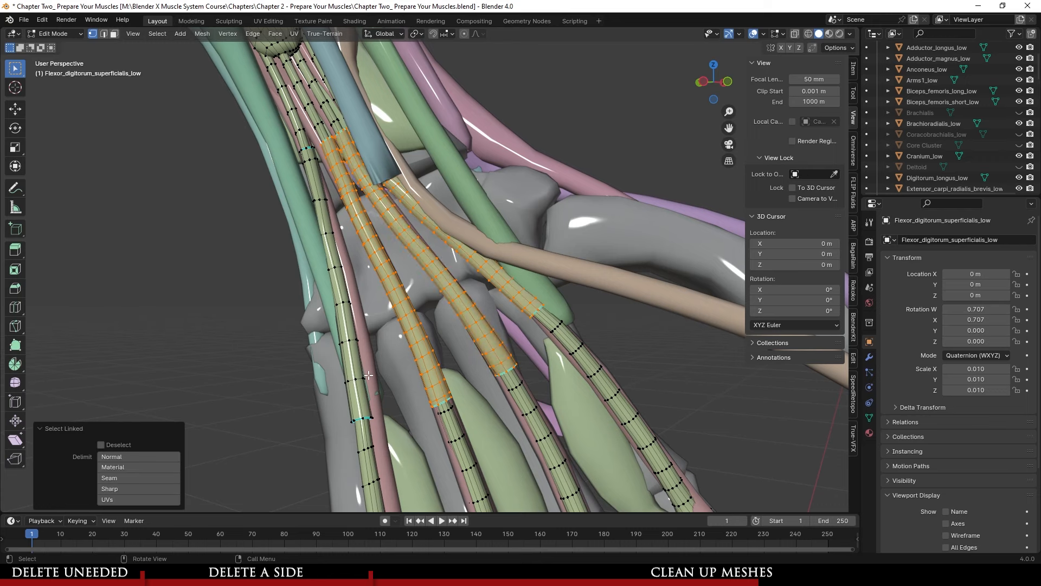
key("l")
key("l")
scroll(531, 429, "down", 3)
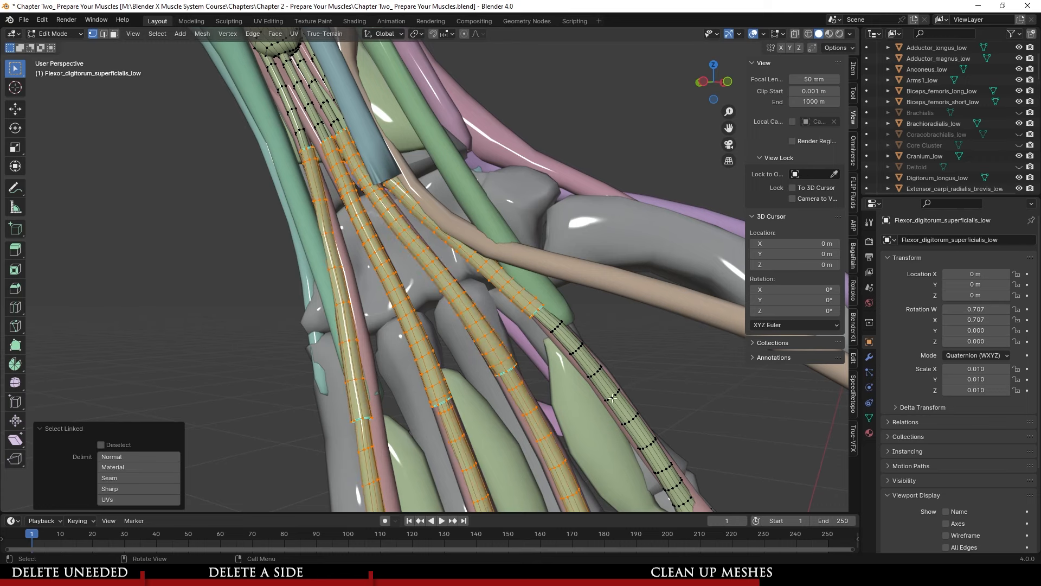
right_click(473, 340)
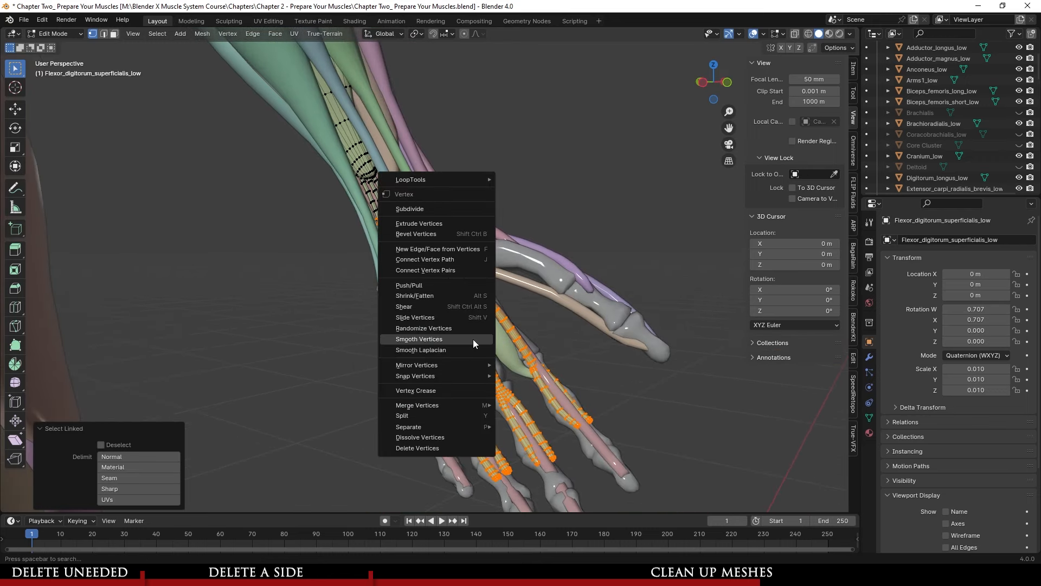
left_click(435, 451)
- Select the short linked tendon strips left below the end of the muscle belly and delete their vertices
scroll(450, 326, "up", 4)
middle_click_drag(466, 298, 456, 314)
scroll(488, 341, "up", 6)
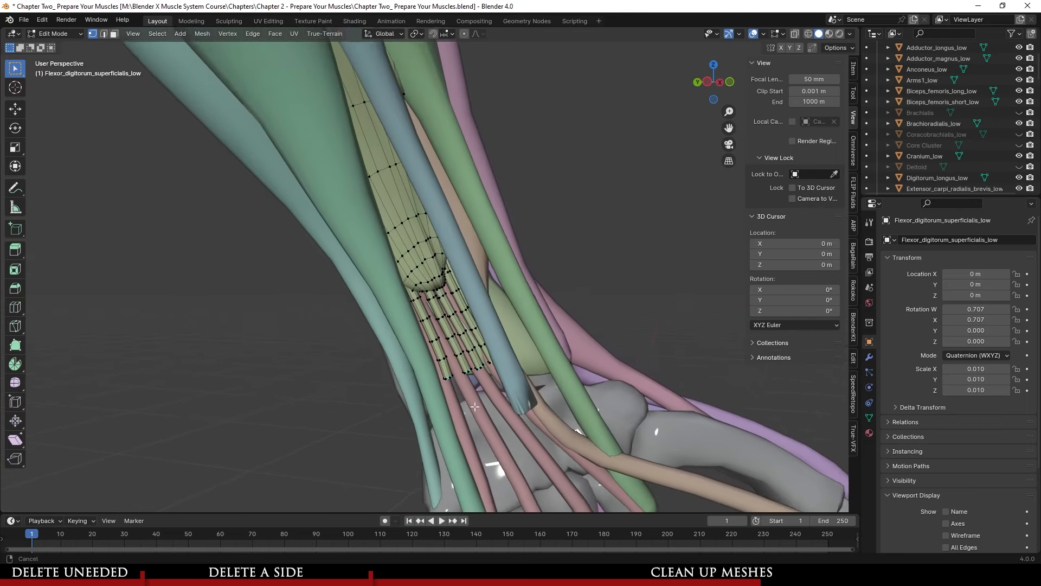
key("l")
key("l")
key("l")
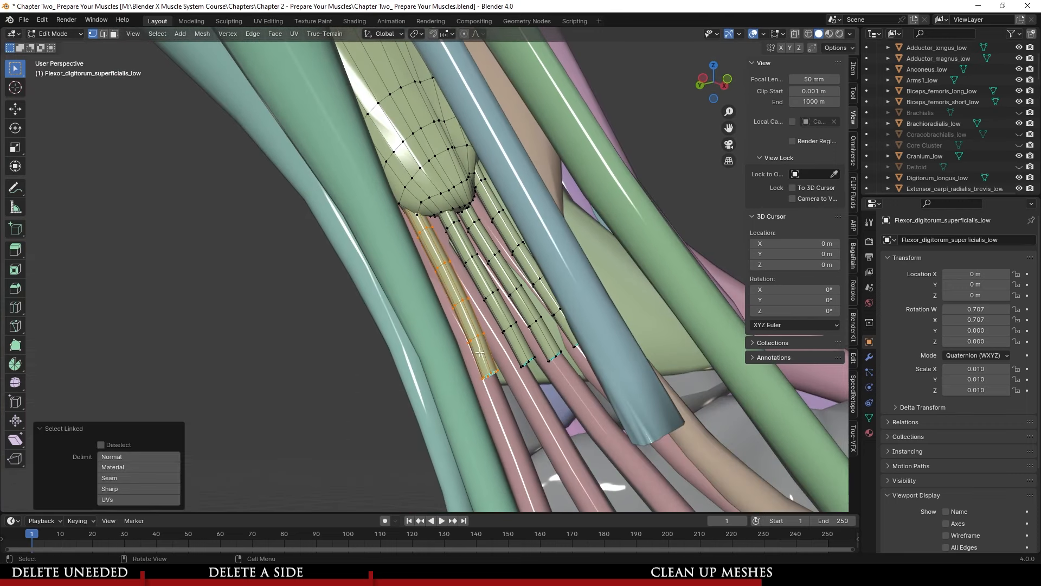
right_click(540, 278)
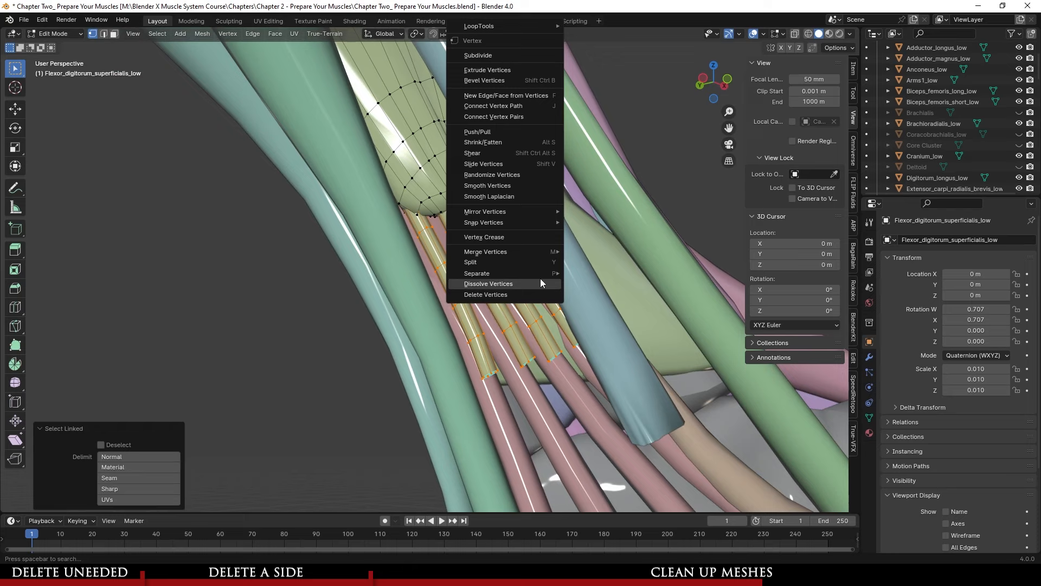
left_click(540, 281)
- Check the remaining muscle belly for leftover pieces with a linked selection, clear the selection and return to Object Mode
scroll(418, 196, "down", 4)
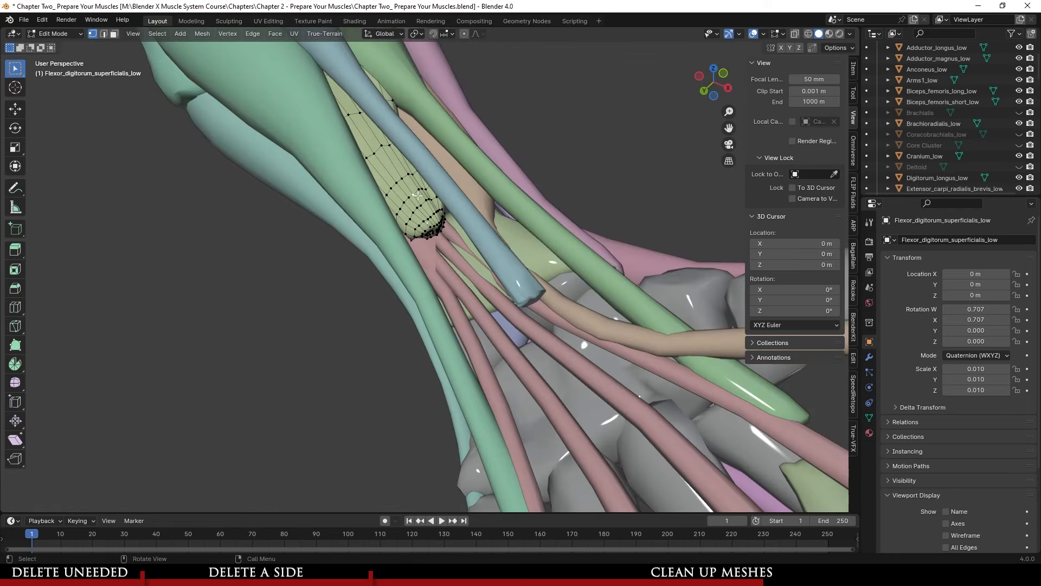
key("l")
scroll(417, 195, "down", 6)
middle_click_drag(488, 287, 521, 333)
left_click(427, 339)
scroll(461, 271, "up", 4)
middle_click_drag(461, 271, 434, 231)
key("Tab")
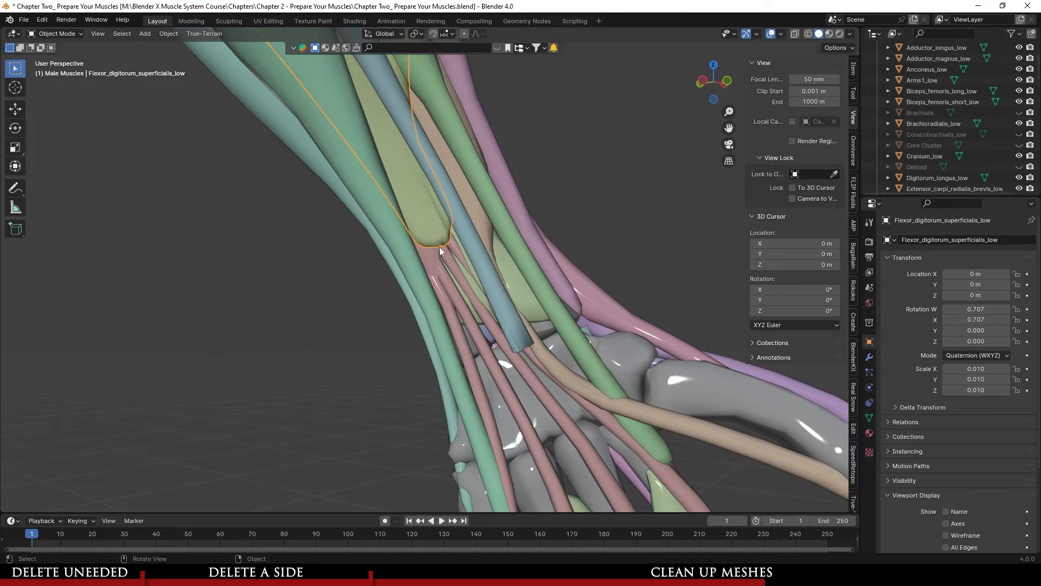
- Select Pronator_quadratus_low near the wrist and delete it
scroll(445, 272, "down", 6)
middle_click_drag(464, 336, 519, 349)
scroll(520, 350, "up", 3)
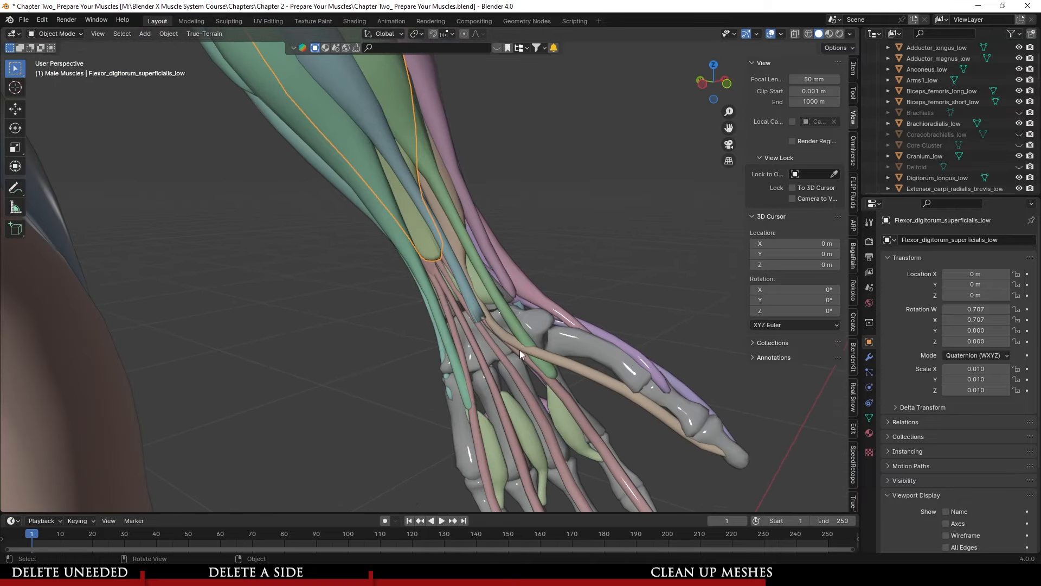
scroll(519, 350, "up", 4)
left_click(435, 253)
scroll(435, 253, "down", 5)
middle_click_drag(478, 296, 423, 304)
scroll(423, 305, "up", 4)
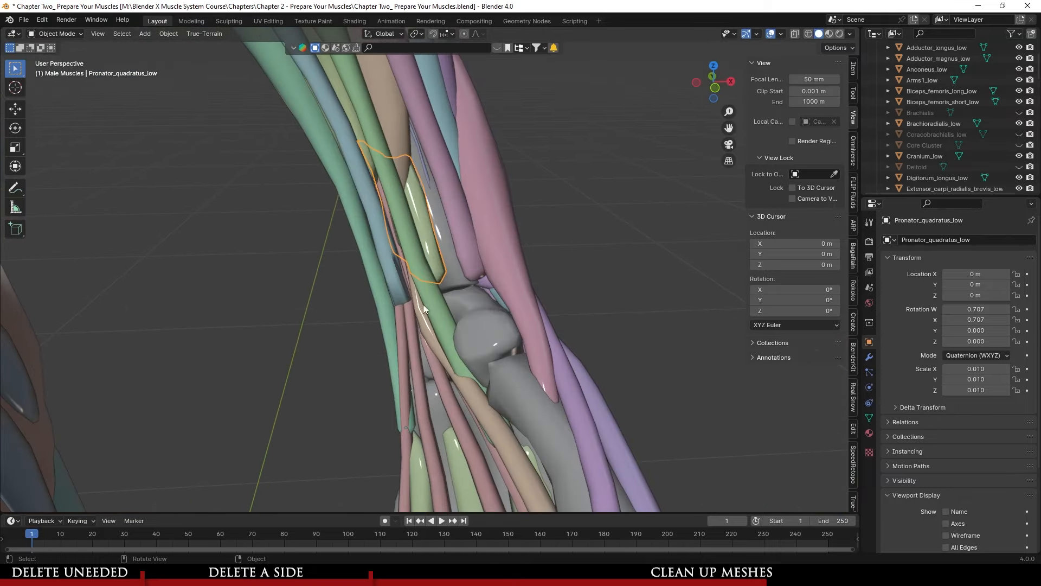
key("Delete")
- Hide the Skeleton object and select the Arms1_low bones in the hand
mouse_move(431, 268)
middle_mouse_down()
mouse_move(438, 324)
mouse_move(444, 255)
middle_mouse_up()
left_click(486, 334)
scroll(519, 328, "down", 4)
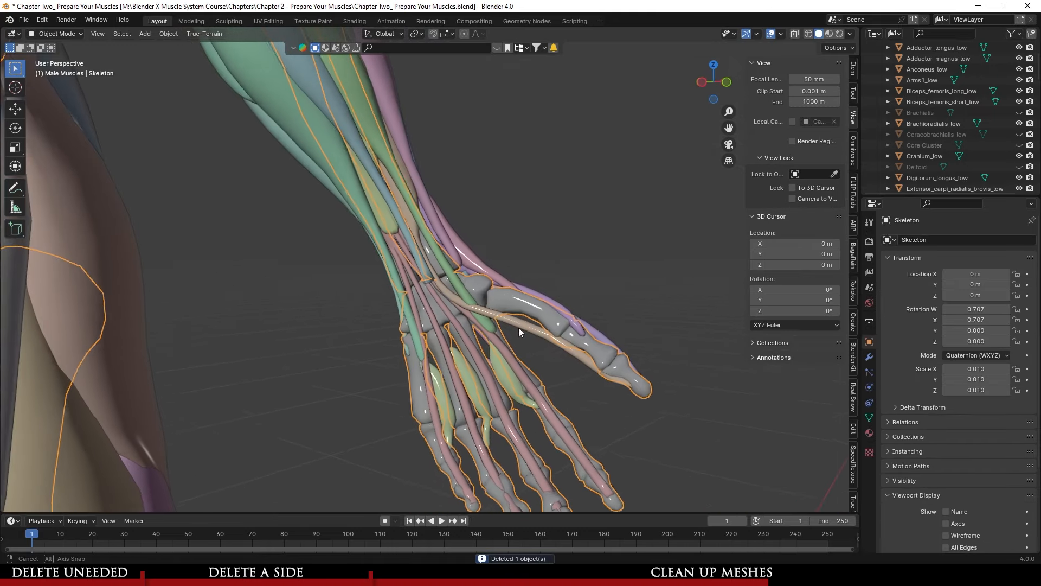
scroll(480, 333, "up", 2)
scroll(458, 334, "down", 5)
scroll(458, 335, "up", 6)
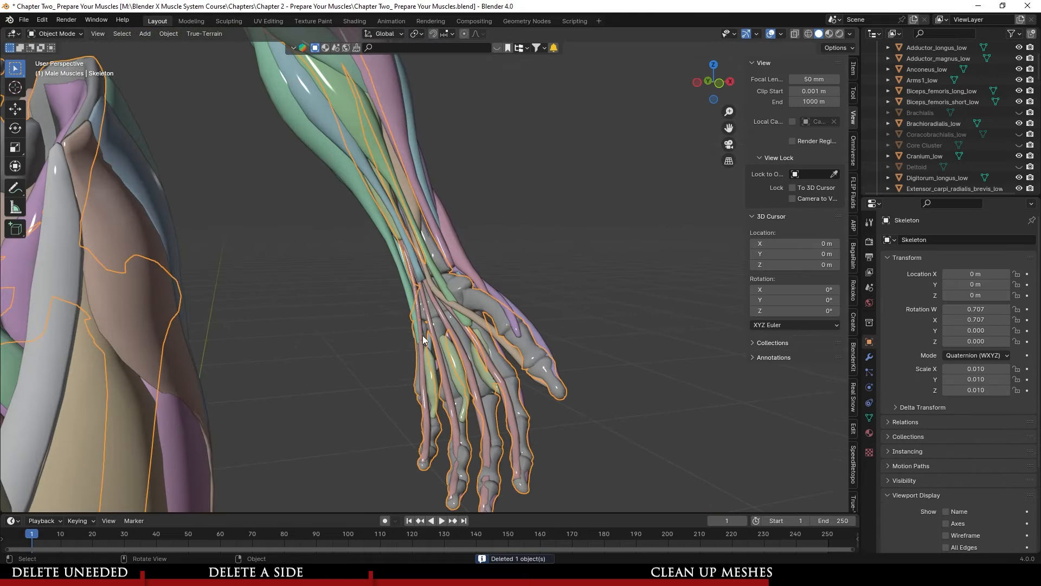
middle_click_drag(422, 335, 463, 337)
scroll(472, 337, "up", 2)
left_click(546, 337)
scroll(561, 369, "down", 2)
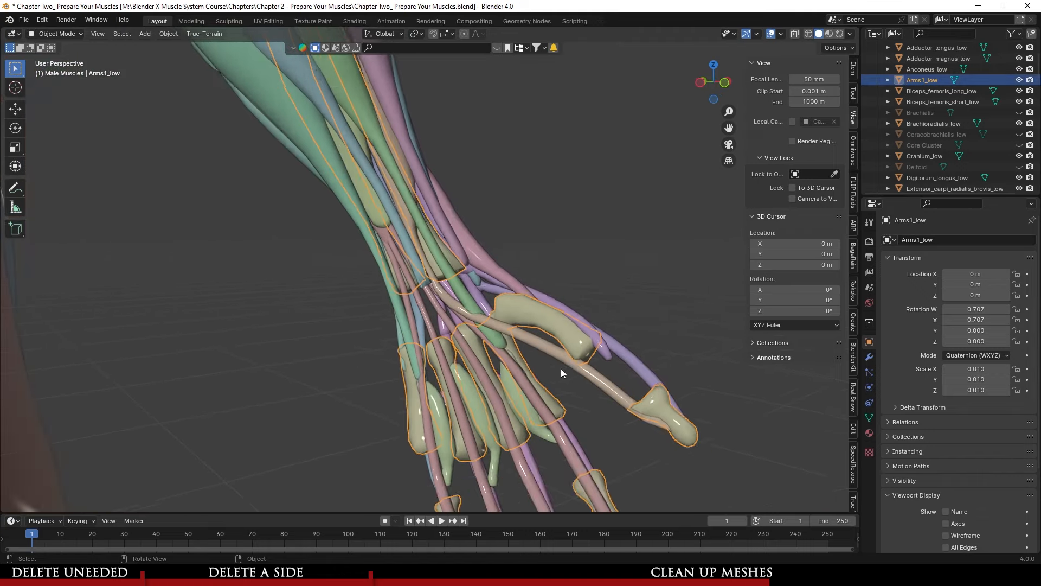
- Select the Ribcage2_low bones of the torso and delete the object
middle_click_drag(545, 364, 462, 383, "shift")
scroll(484, 311, "down", 3)
scroll(484, 311, "down", 5)
left_click(404, 300)
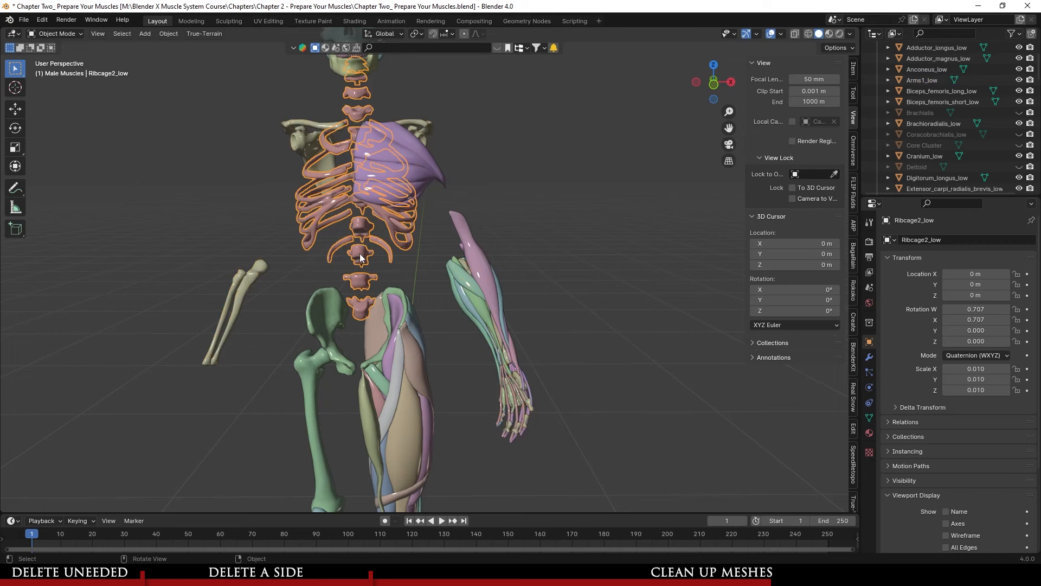
scroll(411, 336, "up", 3)
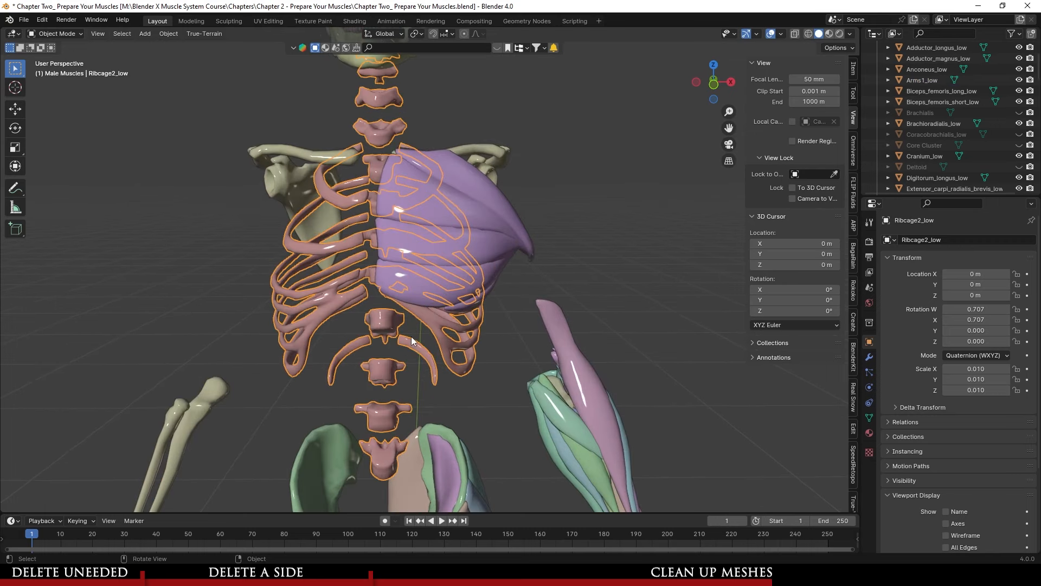
key("Delete")
- Undo the rib cage deletion and redo it
scroll(412, 334, "down", 5)
scroll(471, 396, "up", 1)
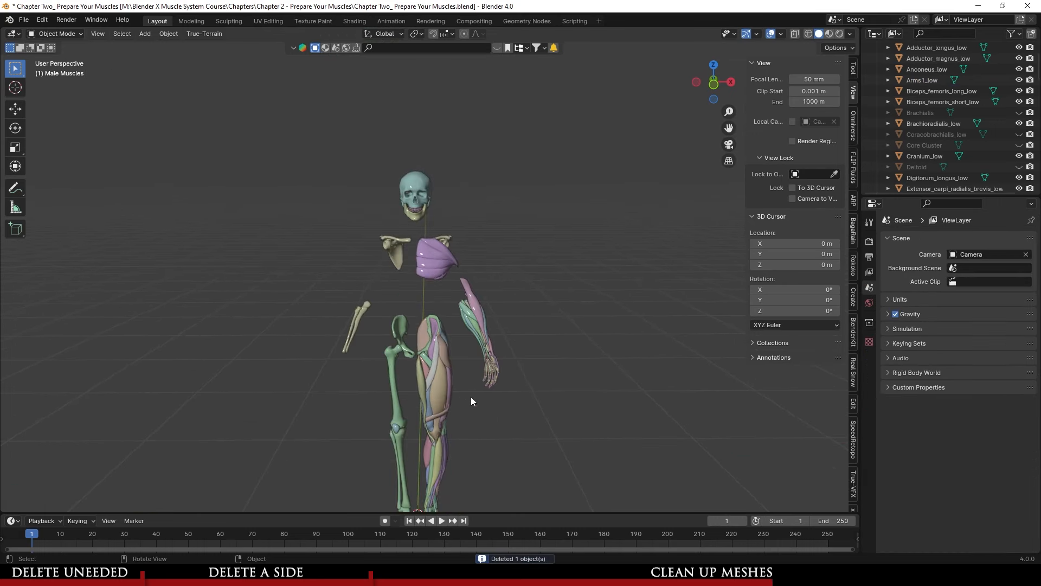
scroll(476, 400, "down", 3)
key("ctrl+z")
key("ctrl+shift+z")
- Delete Legs1_low_copy1 along with the separate pelvis, kneecap and remaining foot bone objects
scroll(474, 398, "up", 4)
middle_click_drag(474, 398, 480, 333, "shift")
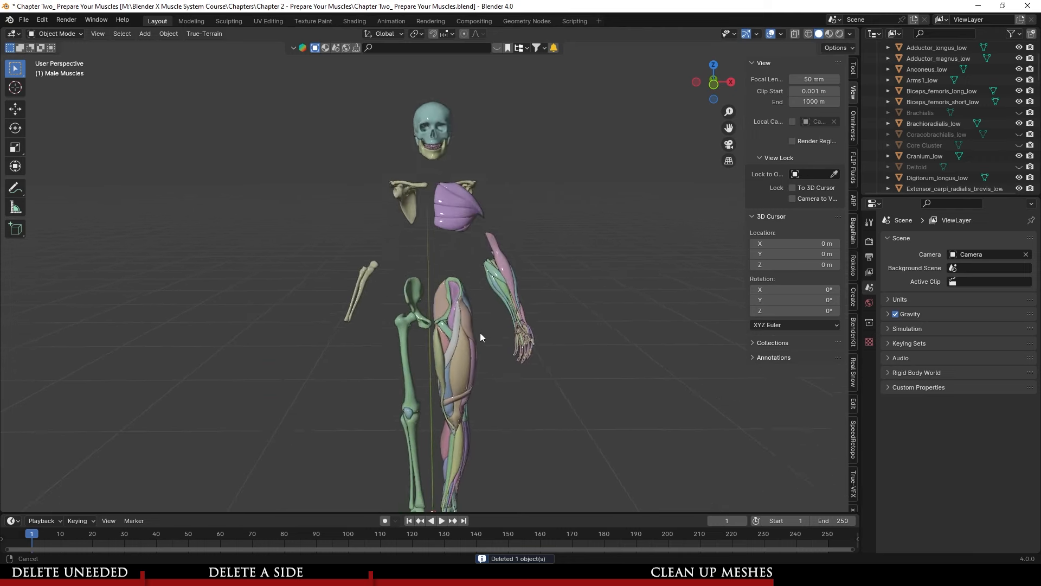
scroll(460, 317, "up", 2)
left_click(416, 291)
scroll(456, 311, "down", 3)
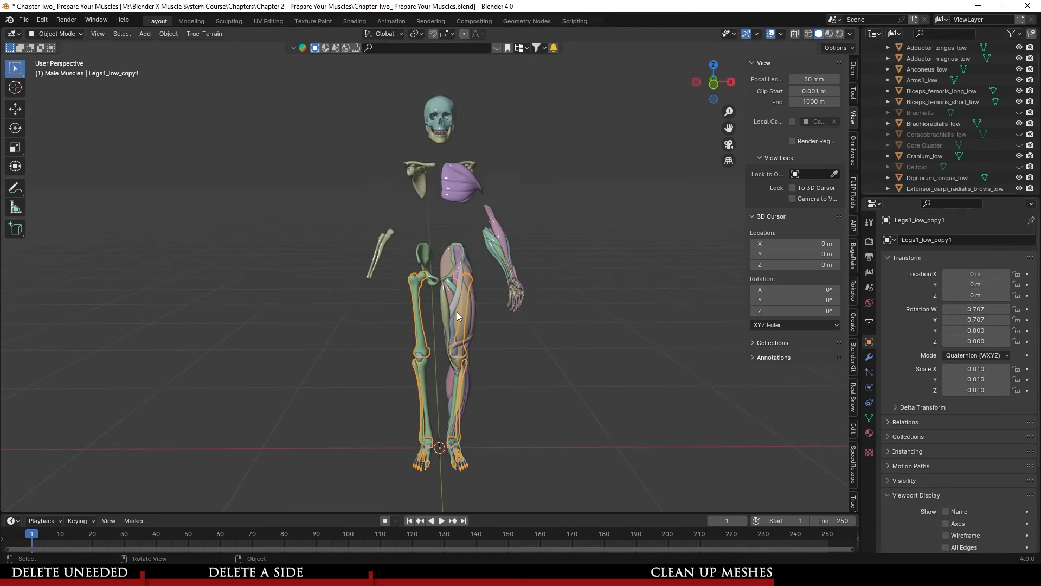
key("Delete")
left_click(422, 388)
key("Delete")
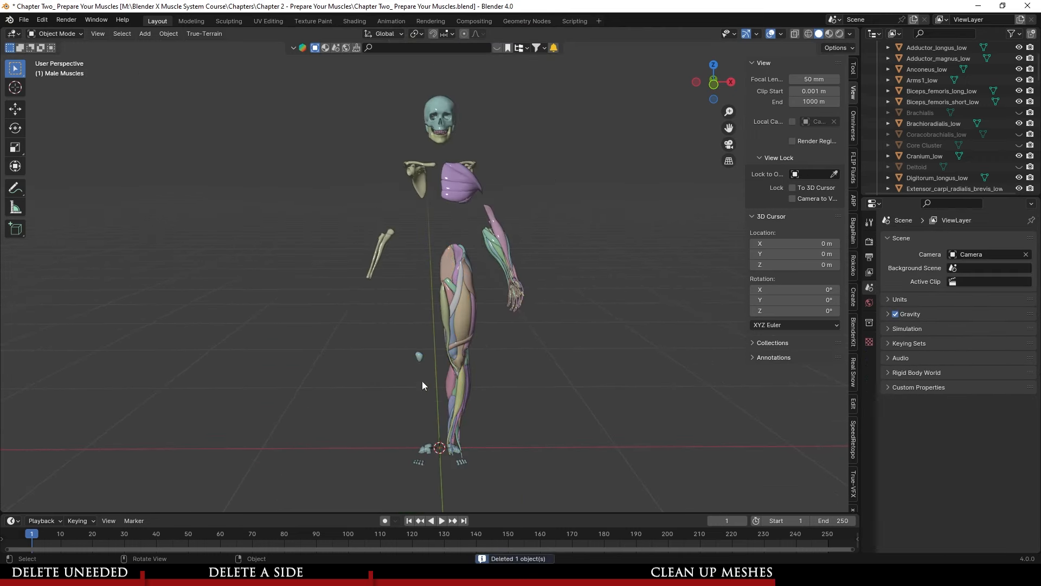
left_click(419, 360)
key("Delete")
- Delete the Cranium_low skull and one of the two interleaved sets of teeth
scroll(425, 320, "up", 4)
middle_click_drag(425, 314, 412, 310)
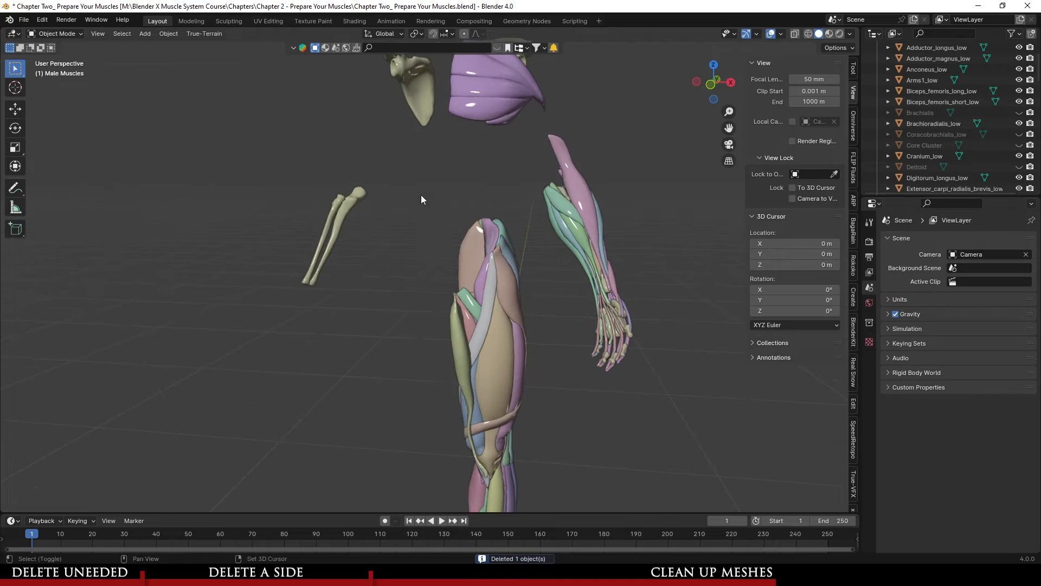
scroll(409, 354, "up", 2)
middle_click_drag(420, 194, 390, 369, "shift")
scroll(435, 360, "down", 3)
scroll(418, 339, "up", 3)
scroll(359, 261, "up", 5)
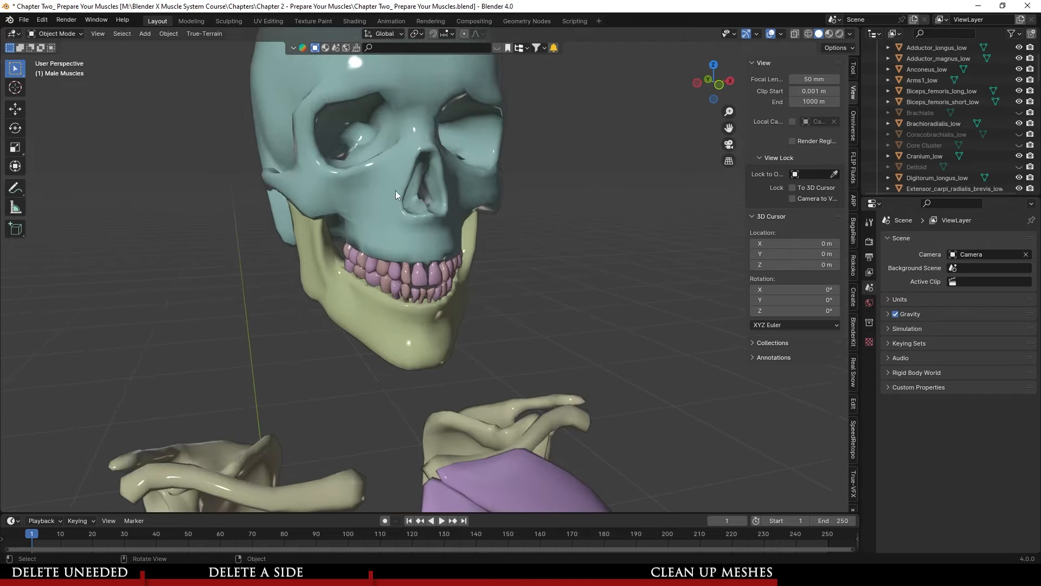
left_click(397, 194)
key("Delete")
left_click(402, 251)
key("Delete")
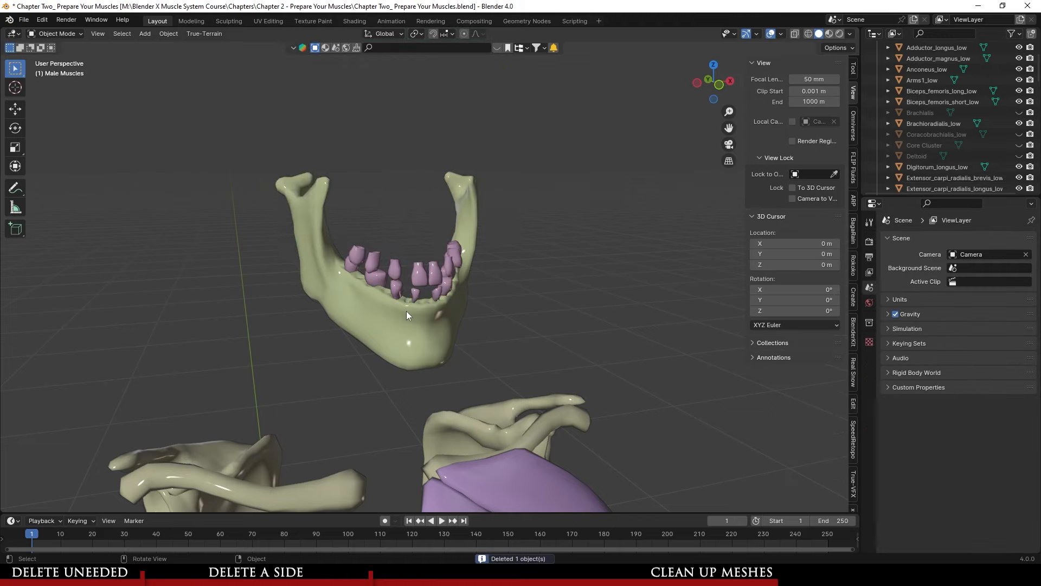
- Delete the jawbone and the remaining Teeth2_low object
left_click(406, 311)
key("Delete")
middle_click_drag(440, 337, 422, 318)
left_click(390, 240)
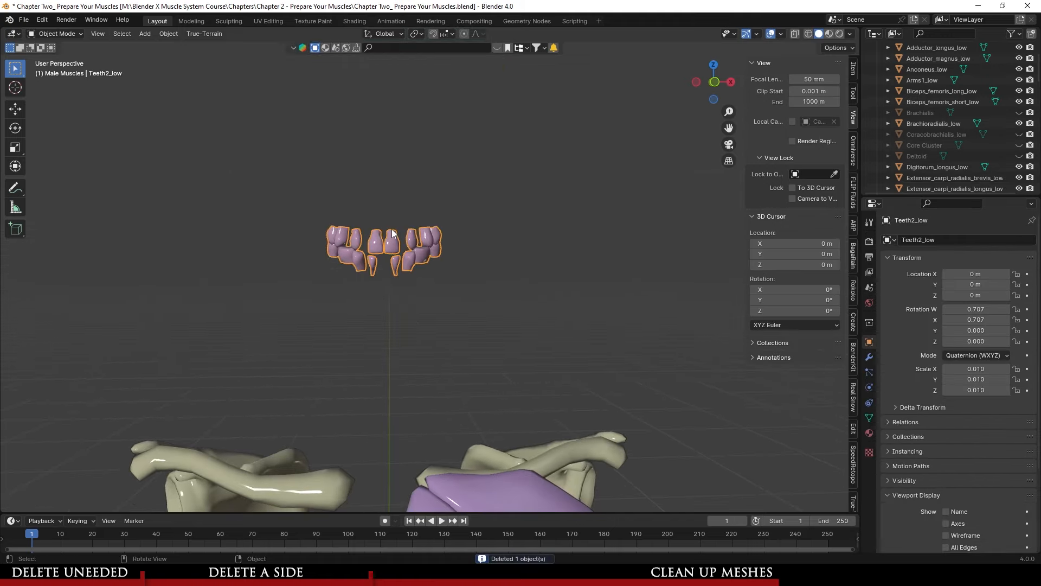
key("Delete")
- Select the Arms1_low object by its isolated forearm bones on the side without muscles
scroll(433, 408, "down", 2)
scroll(436, 409, "down", 3)
middle_click_drag(516, 441, 502, 318, "shift")
middle_click_drag(502, 317, 496, 368)
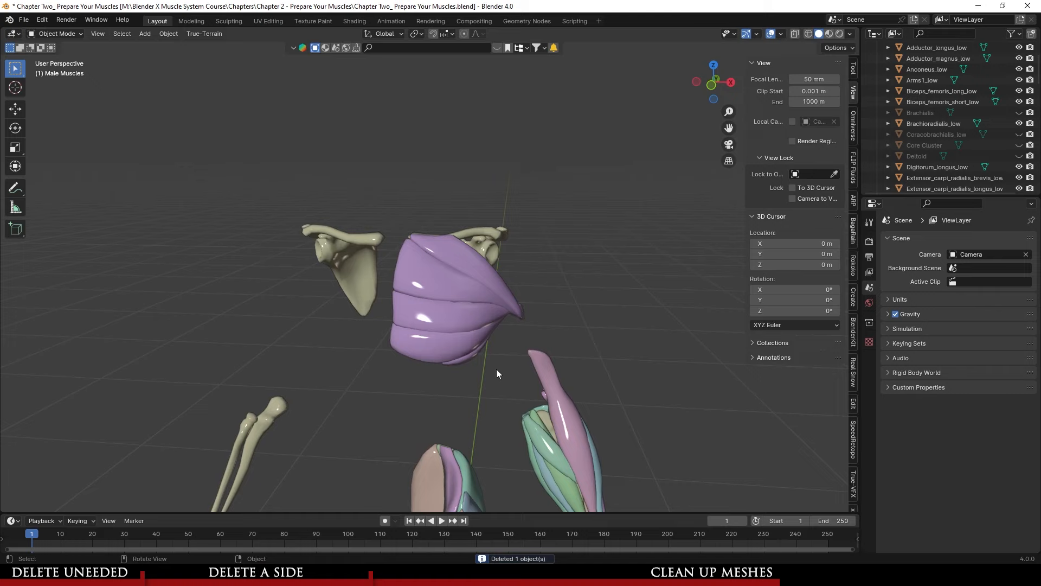
scroll(496, 374, "down", 2)
middle_click_drag(498, 431, 552, 295, "shift")
scroll(479, 297, "up", 3)
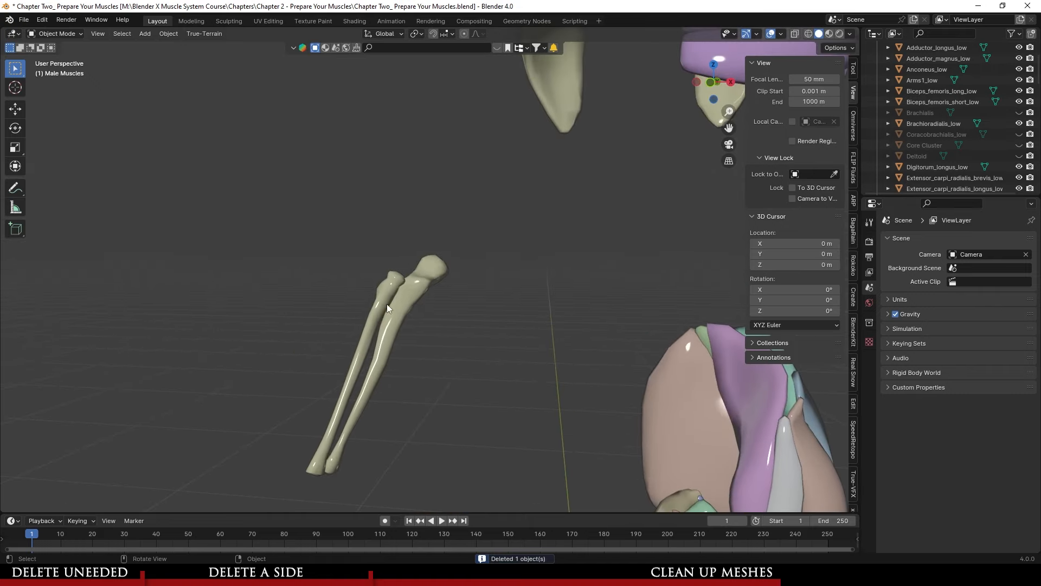
left_click(415, 314)
- Reveal all hidden objects to compare the Arms1_low forearm bones with the full skeleton, and undo the reveal
scroll(414, 314, "down", 3)
middle_click_drag(414, 315, 441, 357)
key("alt+h")
scroll(393, 272, "up", 4)
left_click(362, 272)
middle_click_drag(363, 273, 422, 331)
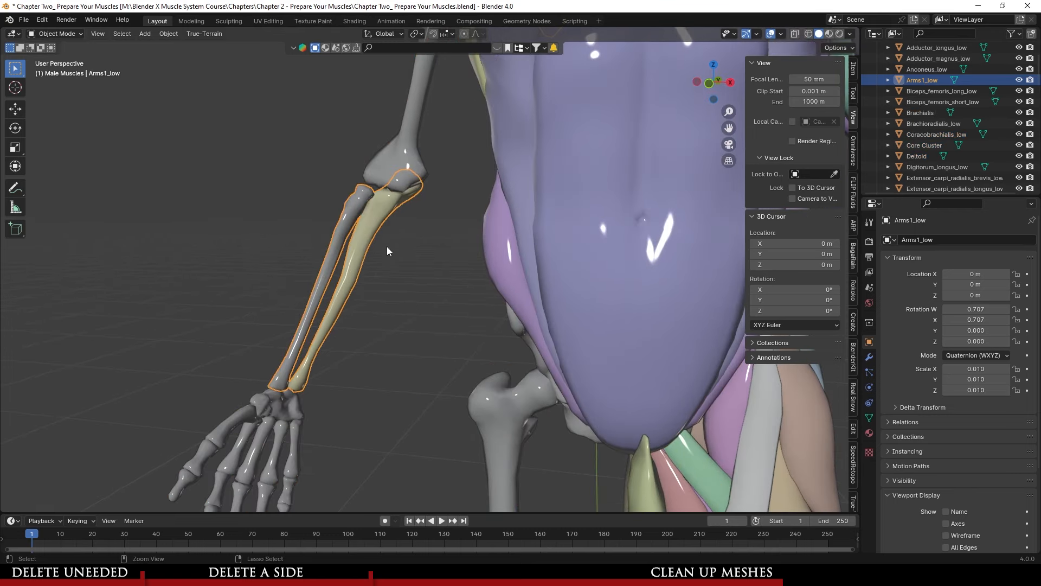
key("ctrl+z")
key("ctrl+z")
- Open Arms1_low in Edit Mode and select all linked vertices of the outer bone in the isolated forearm
scroll(358, 270, "up", 2)
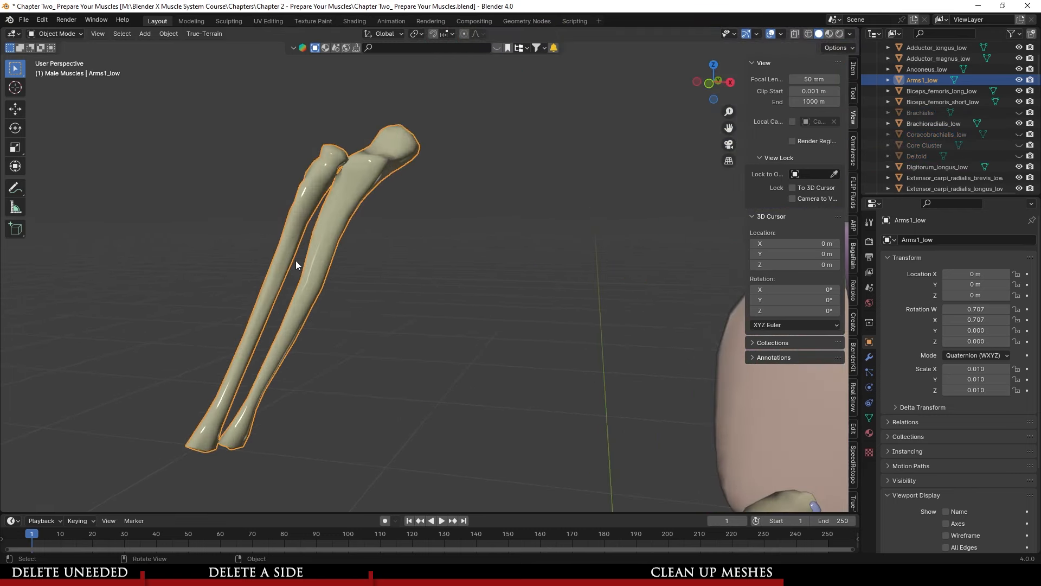
key("Tab")
key("l")
scroll(293, 266, "down", 3)
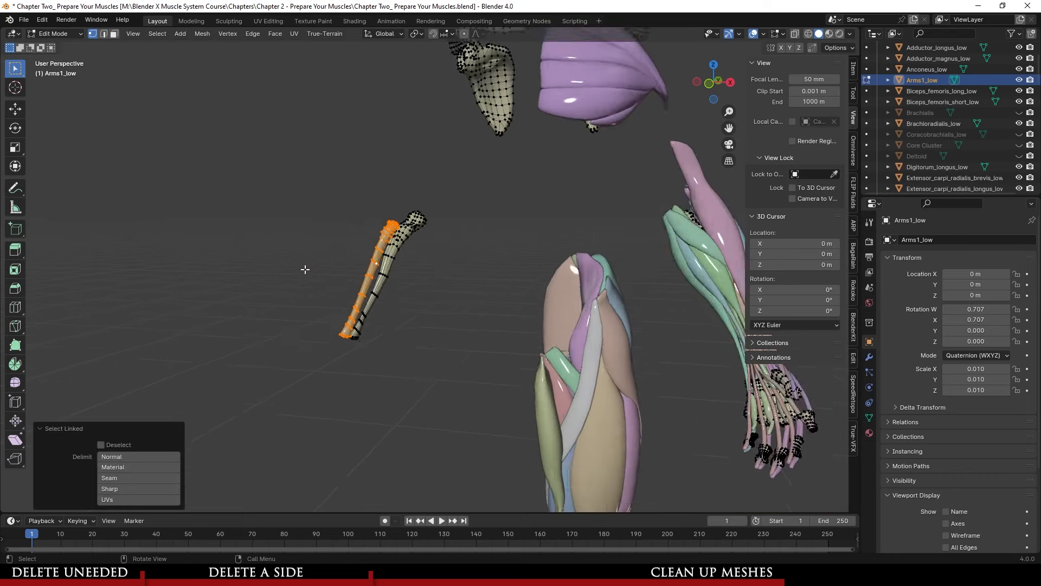
- Add the linked shoulder bones on both sides of the chest to the selection
middle_click_drag(305, 269, 370, 254)
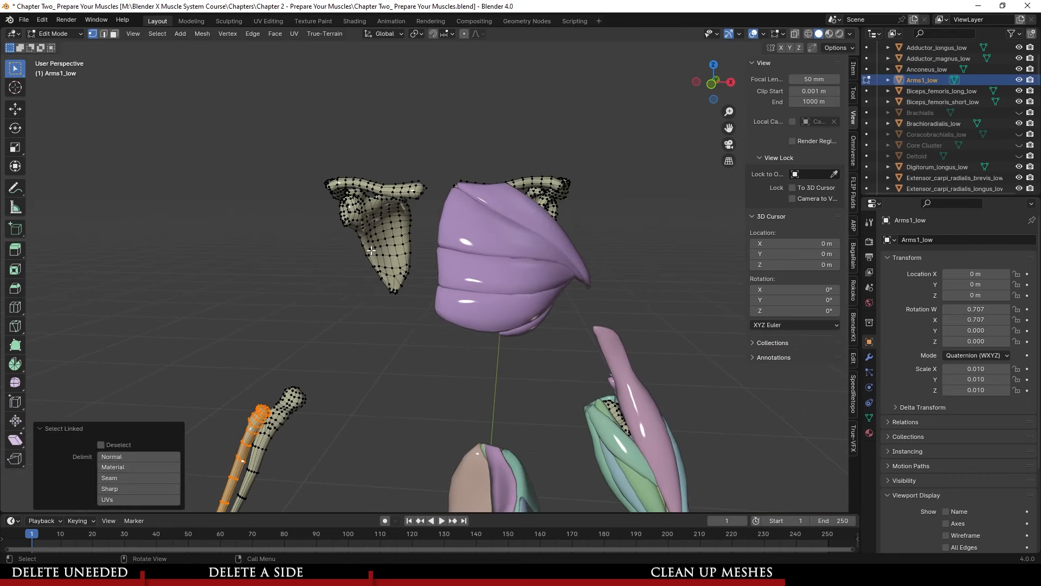
scroll(371, 251, "down", 2)
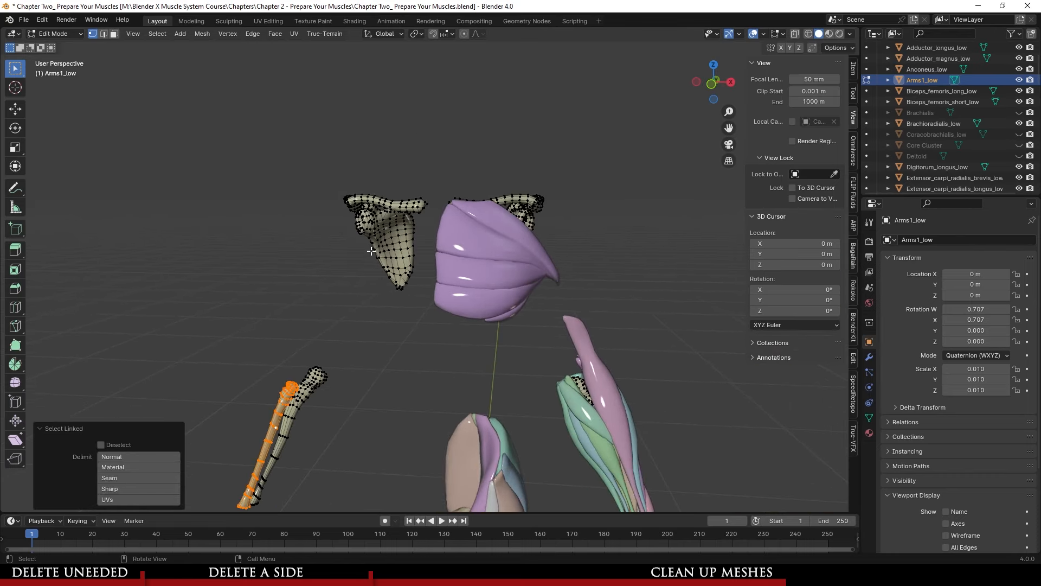
key("l")
middle_click_drag(471, 210, 518, 199)
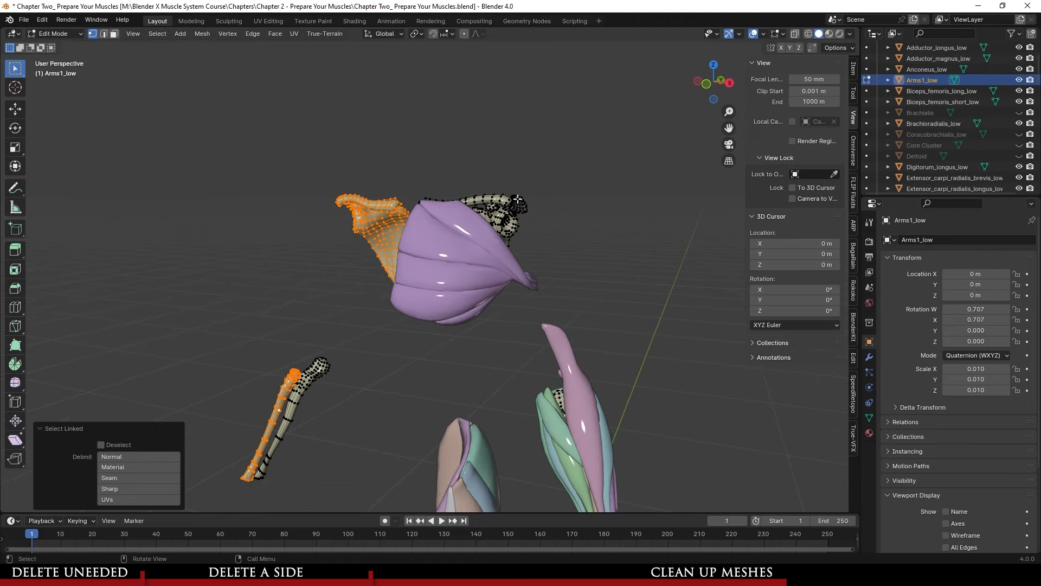
key("l")
- Enable the In Front viewport display for Arms1_low so its bones show through the forearm muscles
scroll(505, 220, "down", 2)
middle_click_drag(537, 291, 563, 282)
middle_click_drag(515, 453, 479, 201, "shift")
middle_click_drag(433, 453, 446, 300, "shift")
middle_click_drag(446, 222, 361, 399, "shift")
middle_click_drag(402, 271, 434, 287)
middle_click_drag(434, 230, 516, 328, "shift")
scroll(441, 310, "up", 5)
scroll(481, 312, "up", 4)
middle_click_drag(582, 339, 453, 223, "shift")
scroll(453, 222, "down", 4)
scroll(920, 440, "down", 5)
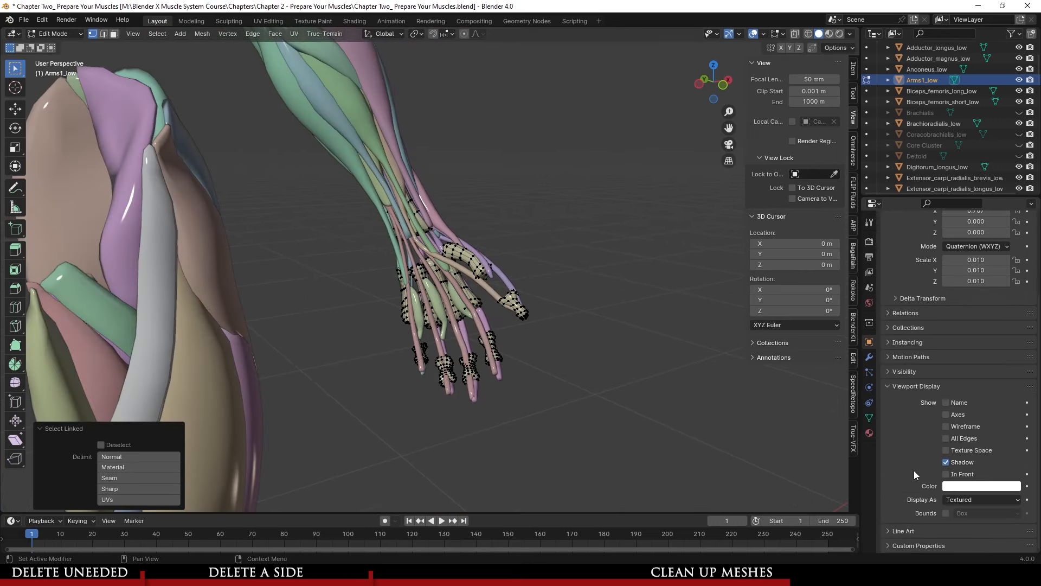
left_click(947, 474)
- Select the linked inner forearm and hand bones of Arms1_low as well, delete all selected vertices and return to Object Mode
middle_click_drag(527, 250, 660, 383, "shift")
scroll(660, 383, "down", 4)
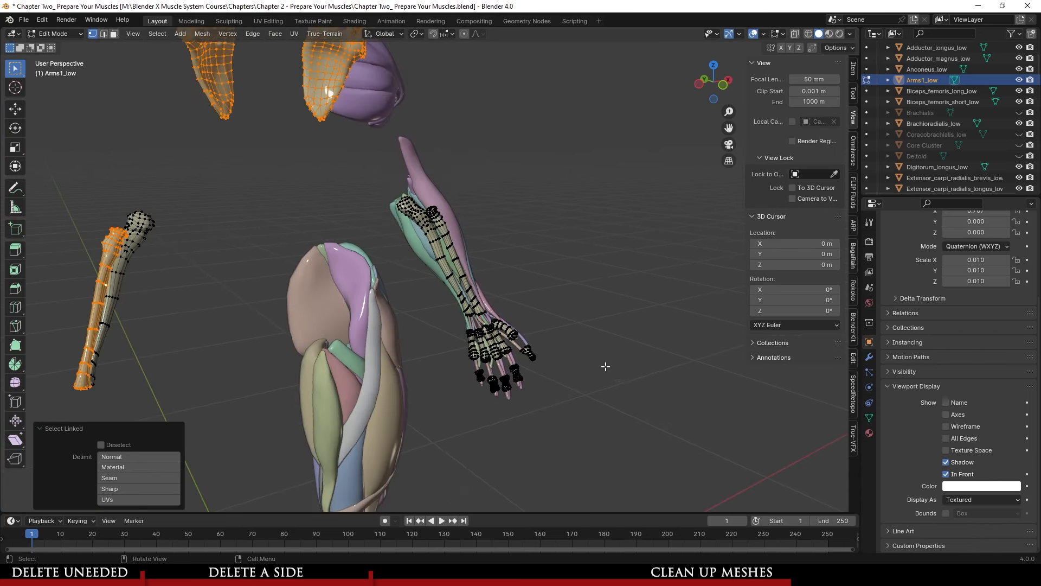
middle_click_drag(605, 365, 570, 365)
scroll(467, 272, "up", 4)
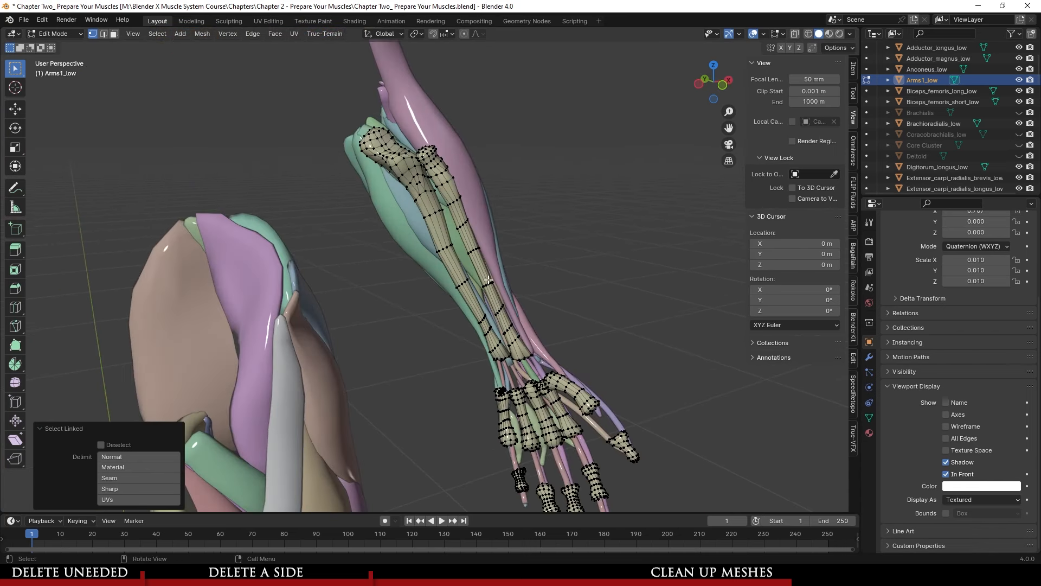
key("l")
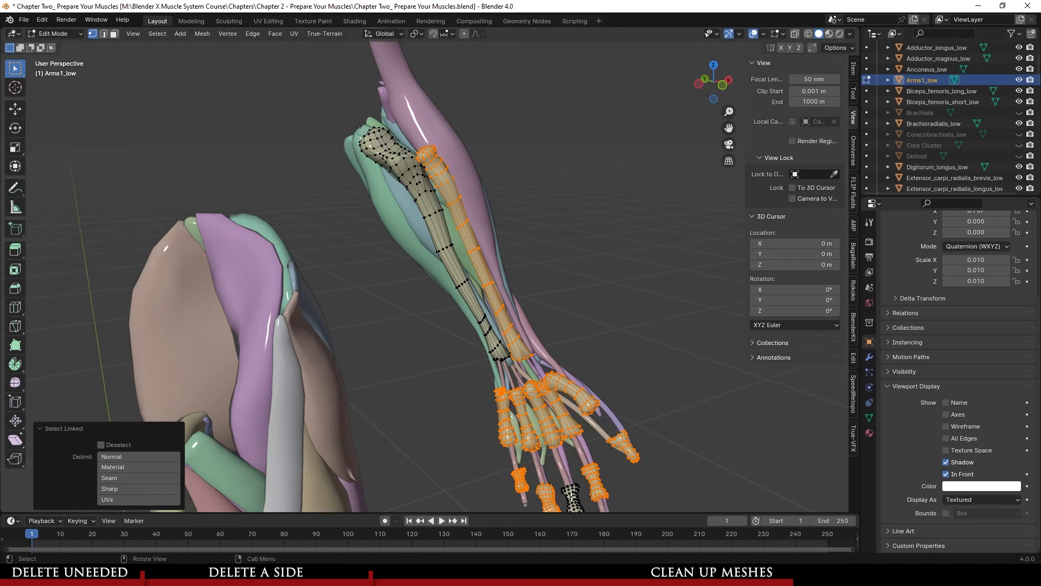
scroll(572, 497, "down", 5)
right_click(475, 350)
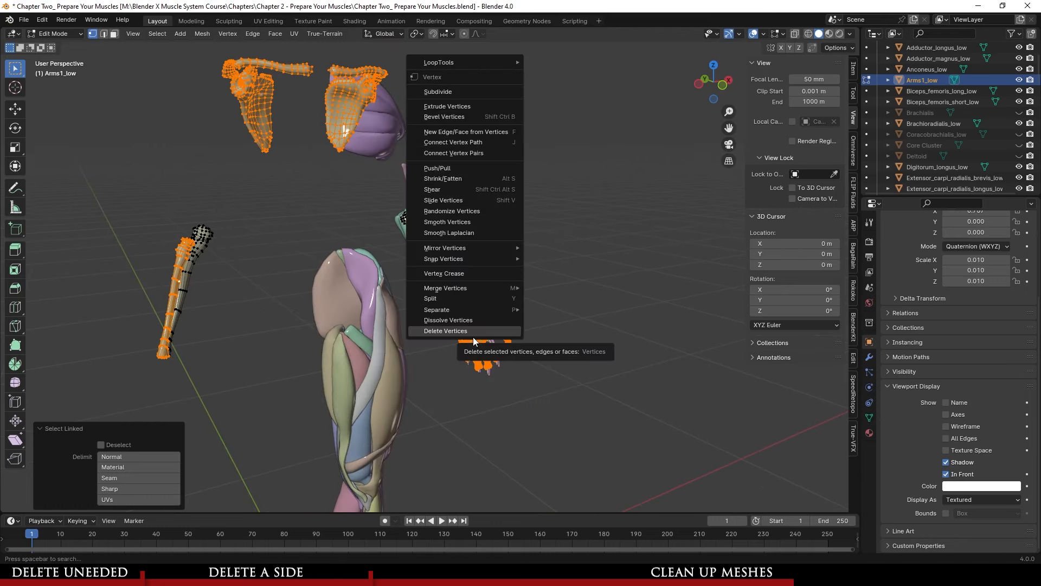
left_click(473, 336)
key("Tab")
- Reveal all hidden objects, select only Arms1_low and save the file
middle_click_drag(576, 349, 539, 326)
scroll(534, 321, "down", 1)
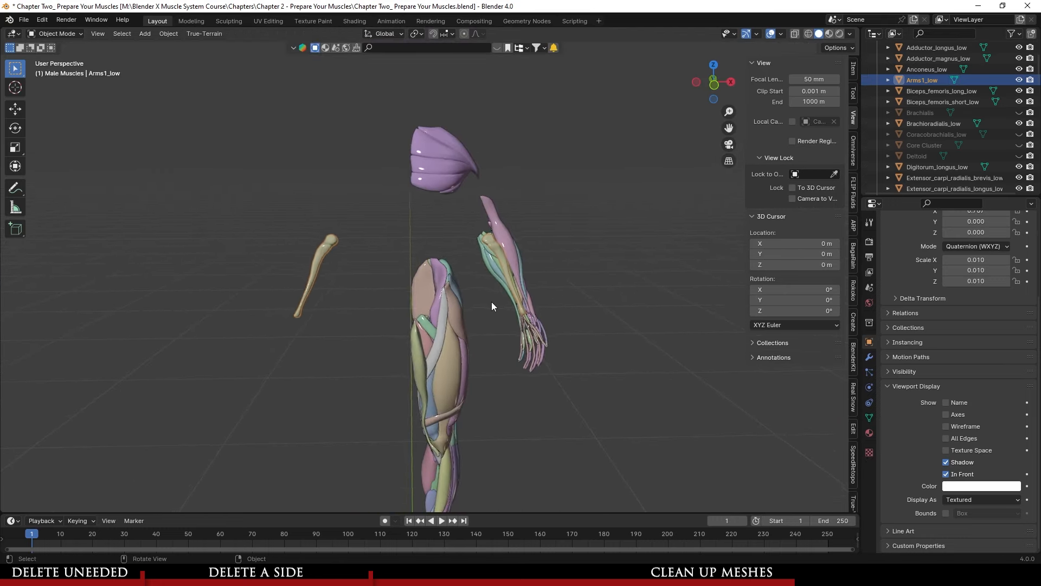
scroll(492, 302, "up", 2)
key("alt+h")
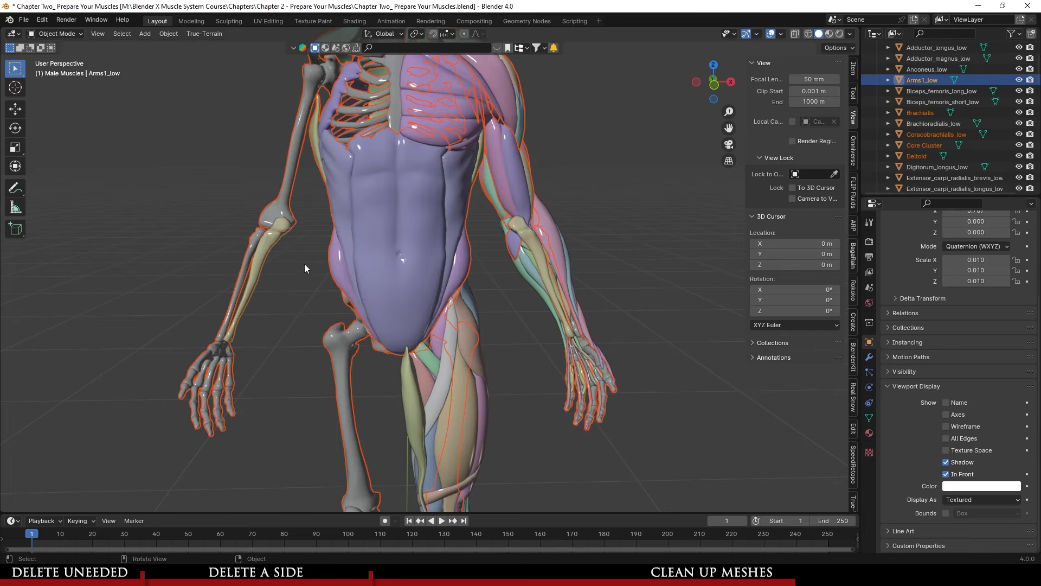
left_click(257, 252)
middle_click_drag(257, 252, 301, 285)
key("ctrl+s")
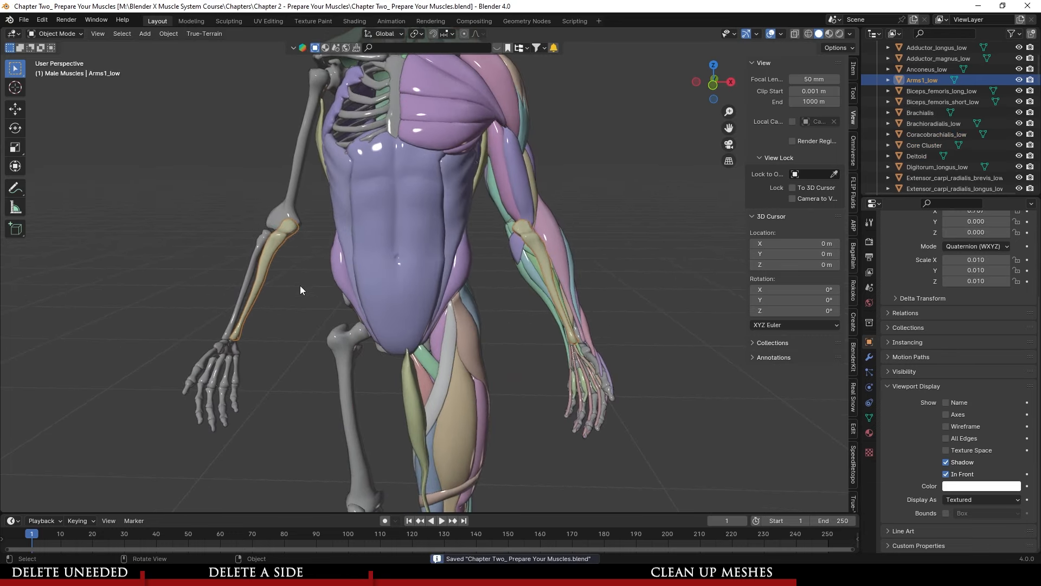
- Examine the revealed torso, shoulder and thigh muscles for parts that still need cleaning up
scroll(360, 319, "down", 3)
scroll(360, 319, "up", 3)
middle_click_drag(360, 319, 418, 321)
left_click(418, 320)
middle_click_drag(396, 275, 464, 282)
left_click(441, 220)
middle_click_drag(441, 220, 388, 372)
scroll(521, 308, "up", 4)
scroll(501, 417, "down", 4)
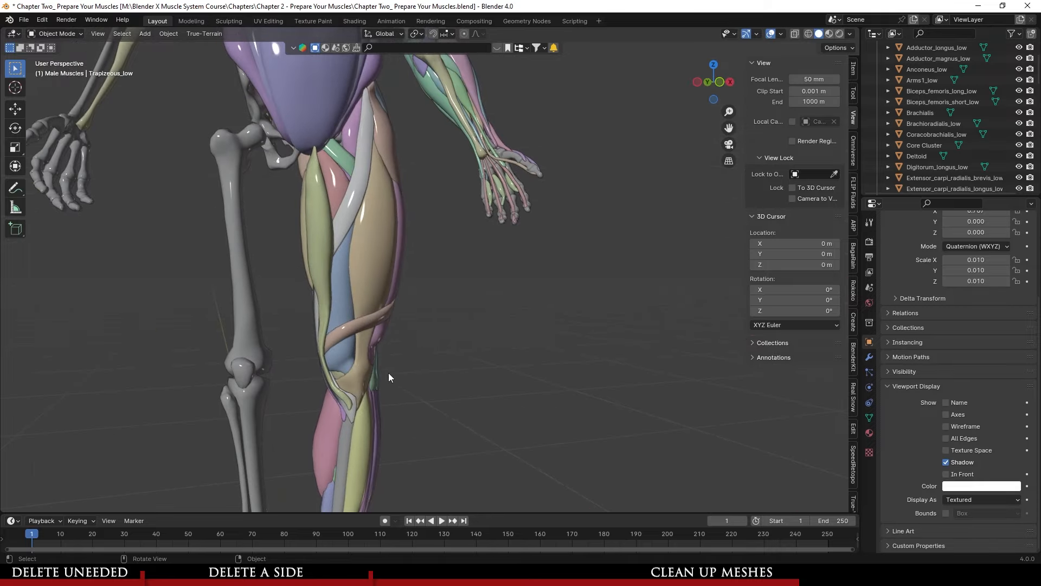
- Examine the separate gluteal muscle objects around the hip from the back and side
scroll(478, 266, "up", 3)
middle_click_drag(478, 266, 409, 331)
middle_click_drag(629, 304, 458, 332, "shift")
scroll(459, 331, "down", 3)
left_click(538, 301)
middle_click_drag(528, 423, 468, 304, "shift")
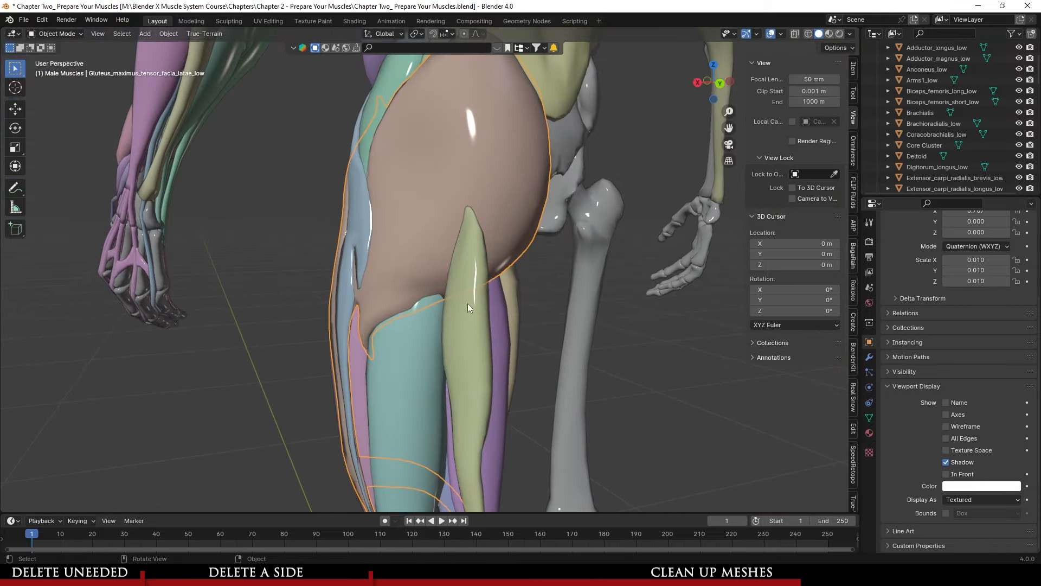
scroll(466, 301, "down", 2)
left_click(410, 122)
middle_click_drag(461, 157, 448, 295, "shift")
scroll(448, 295, "up", 2)
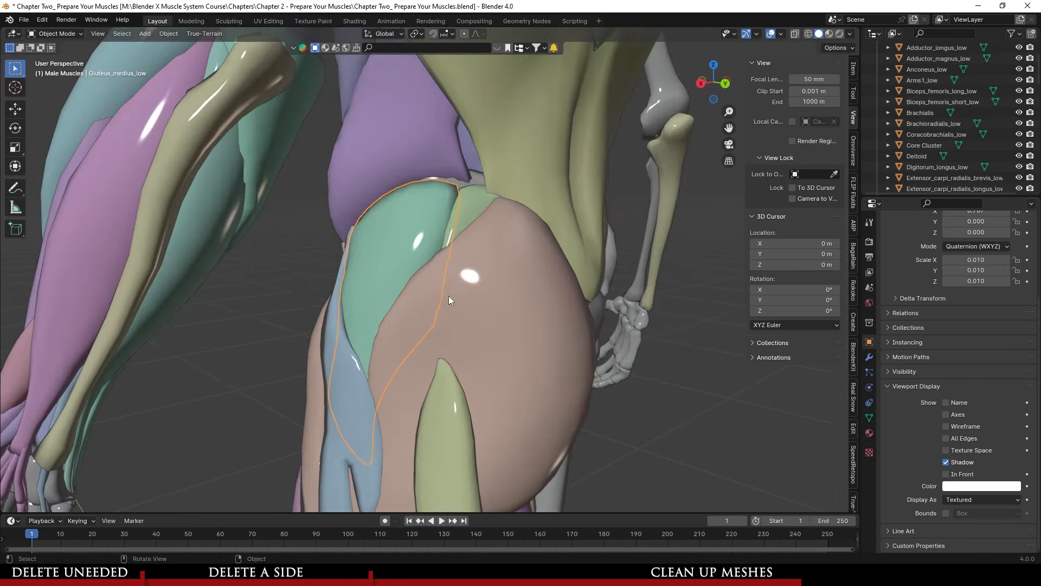
left_click(465, 214)
left_click(525, 332)
left_click(461, 224)
middle_click_drag(439, 233, 468, 227)
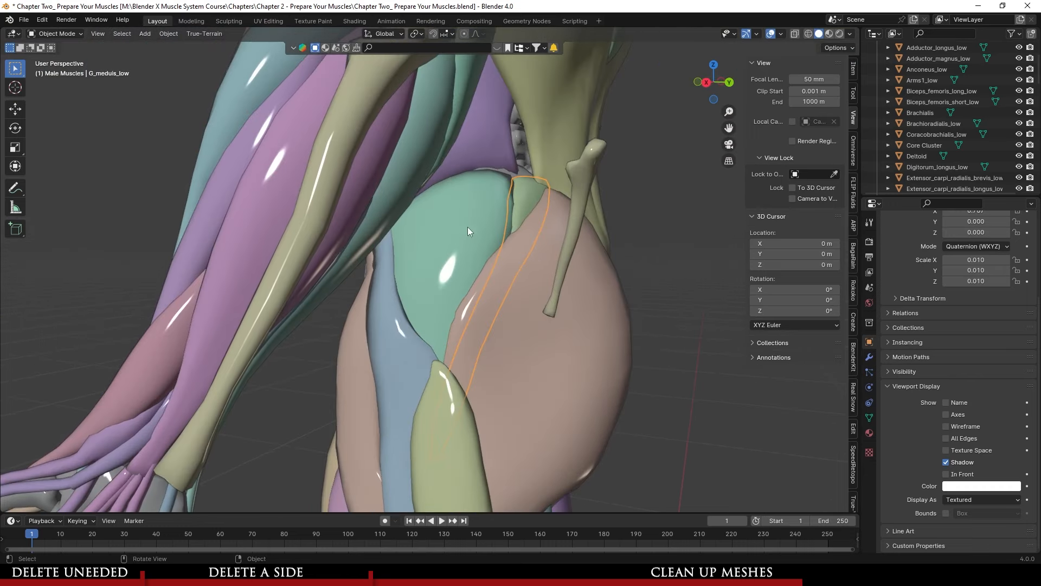
left_click(507, 203)
- Join Gluteus_maximus_tensor_facia_latae_low into Gluteus_medius_low as a single object
left_click(574, 308)
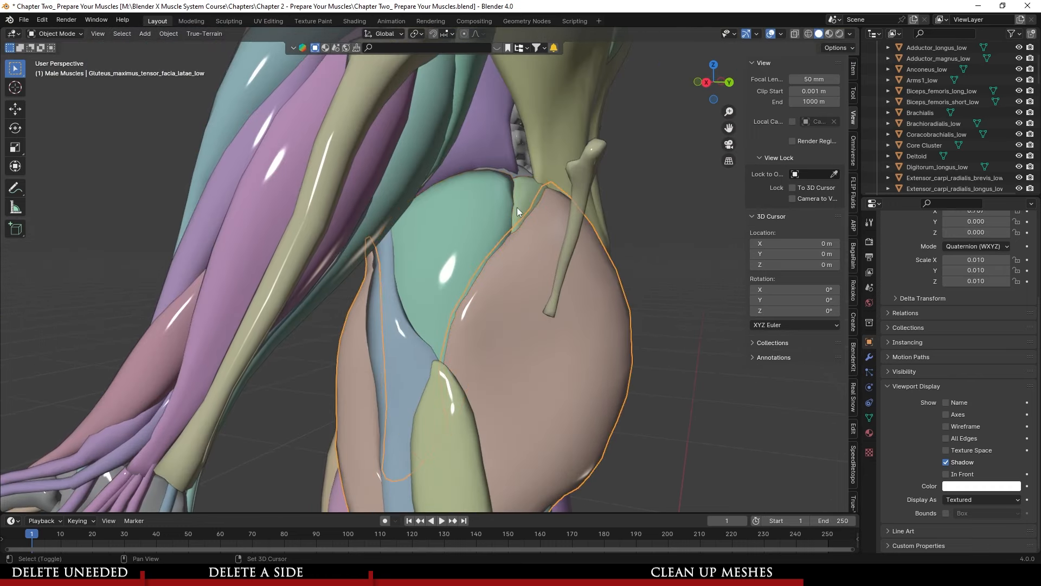
left_click(482, 203, "shift")
right_click(540, 304)
left_click(532, 301)
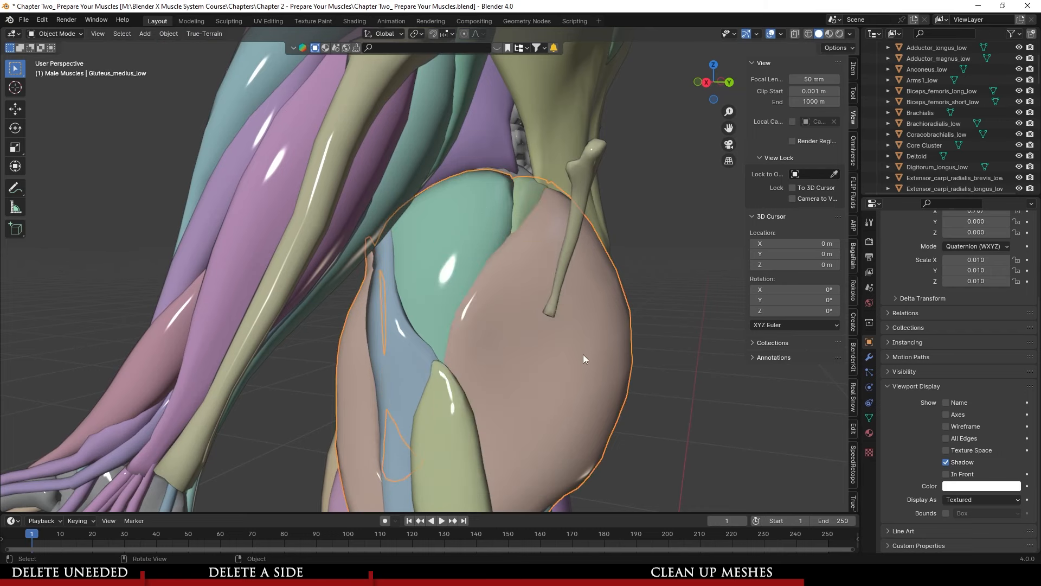
- Rename the joined gluteal object as Gluteus_Maximus in the scene's object list
middle_click_drag(590, 369, 518, 345)
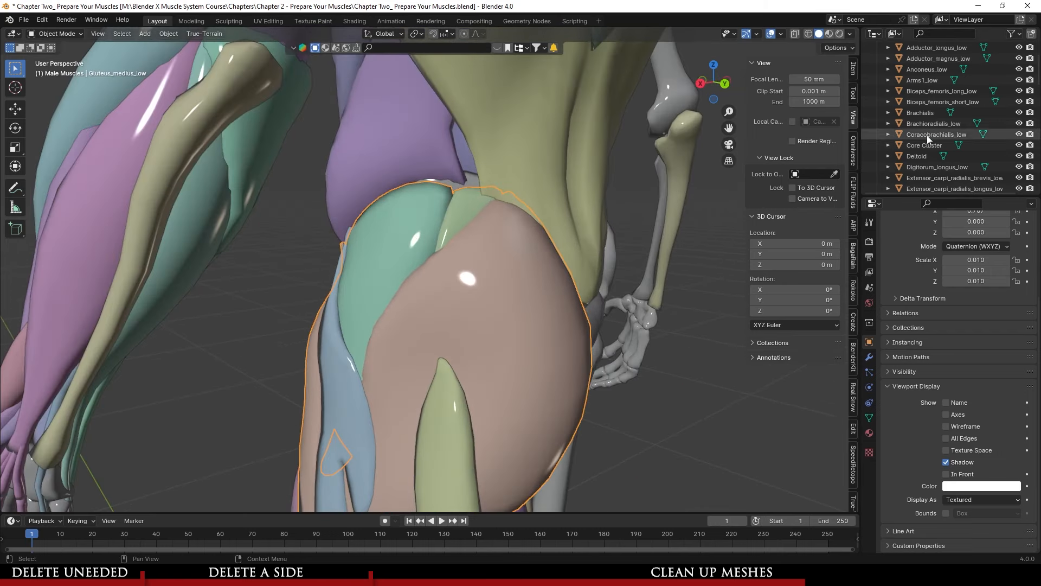
scroll(985, 124, "down", 6)
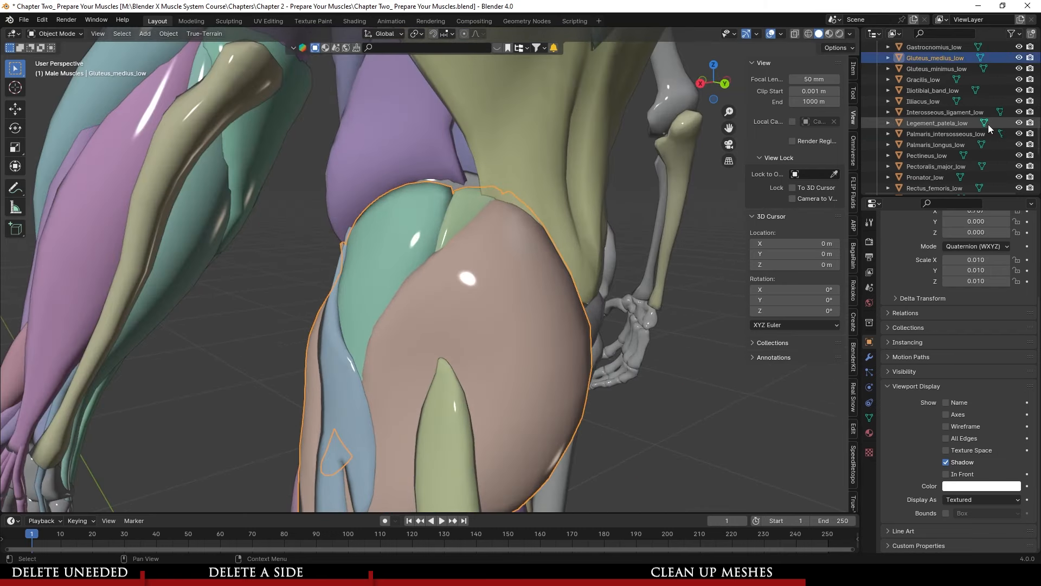
double_click(937, 58)
scroll(945, 58, "up", 3)
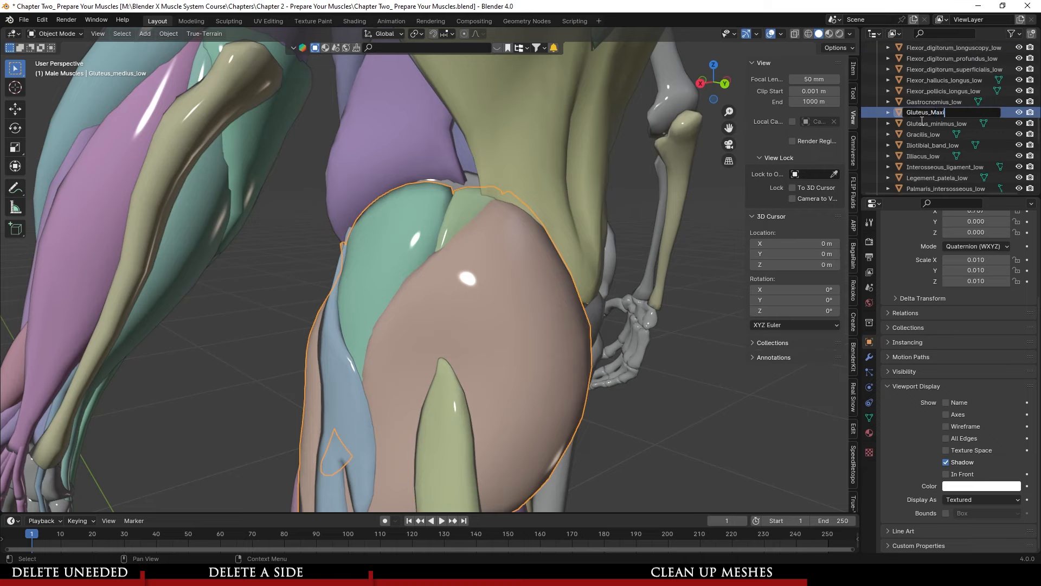
type("Gluteus_Maximus")
key("Return")
- Disable the In Front viewport display for Gracilis_low on the inner thigh and save the file
middle_click_drag(461, 350, 660, 400)
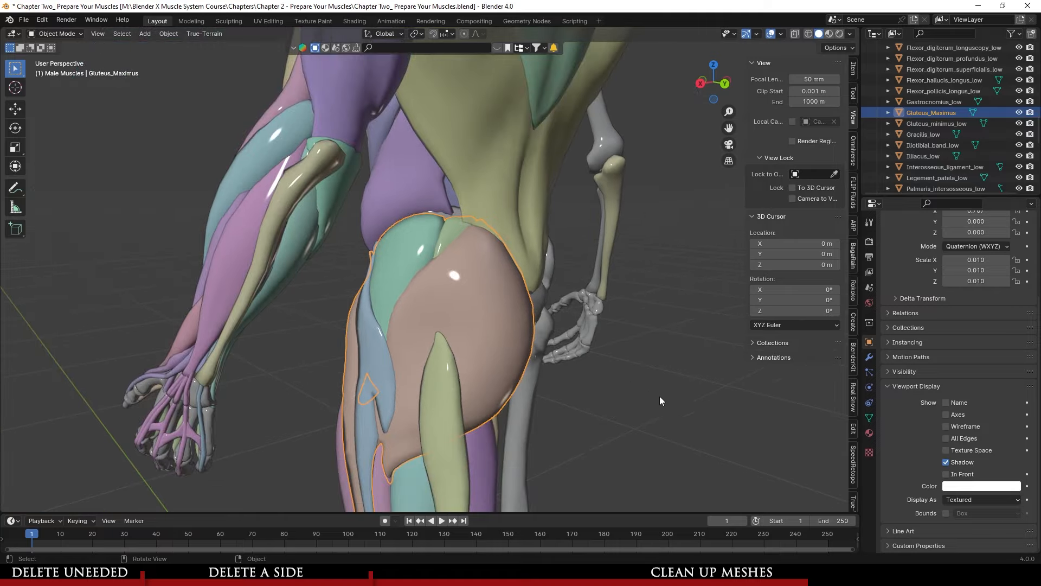
middle_click_drag(506, 375, 714, 289)
left_click(442, 318)
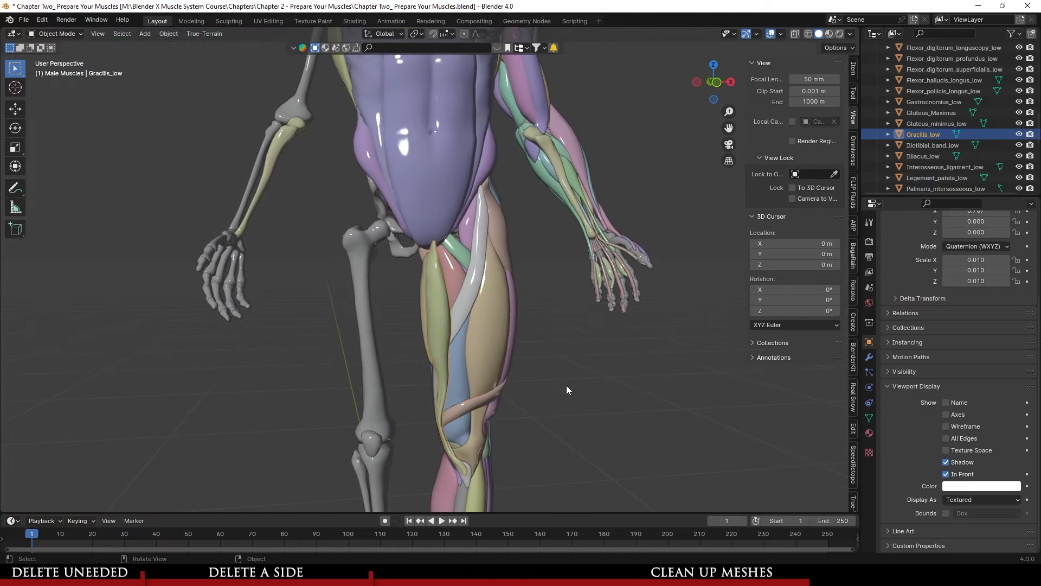
middle_click_drag(566, 386, 413, 436)
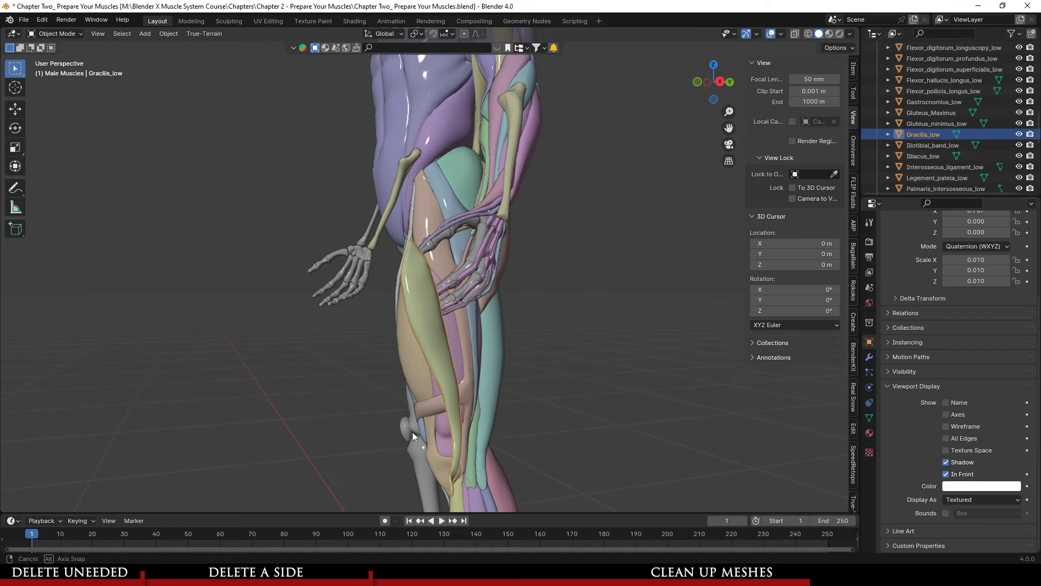
left_click(946, 474)
middle_click_drag(542, 412, 441, 364)
key("ctrl+s")
- Hide the Core Cluster and the Brachialis so the ribcage and upper arm bone are exposed
scroll(503, 386, "down", 4)
middle_click_drag(455, 282, 464, 398, "shift")
scroll(464, 399, "up", 3)
left_click(429, 331)
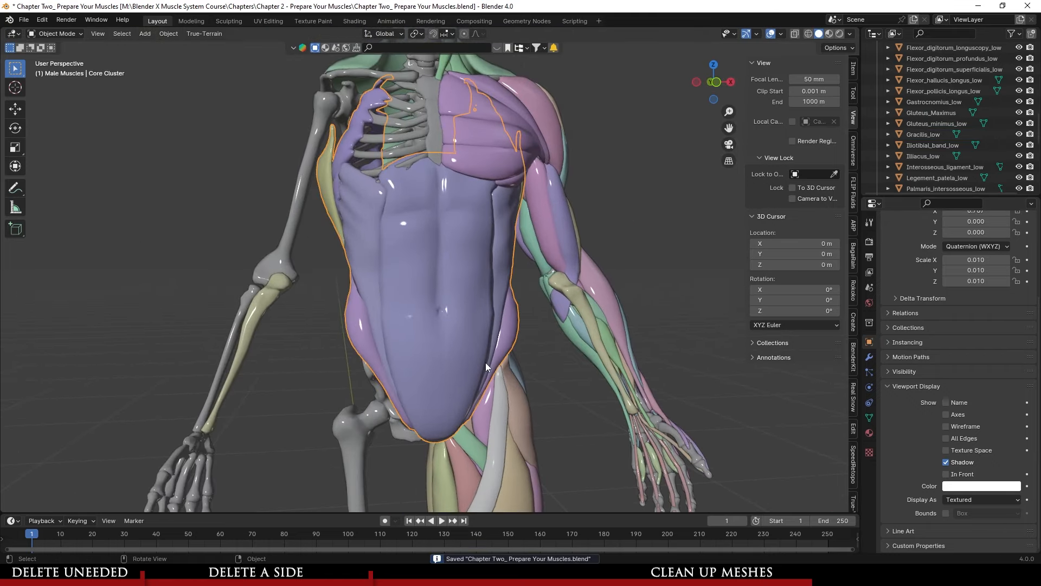
key("Delete")
left_click(559, 213)
scroll(490, 291, "up", 4)
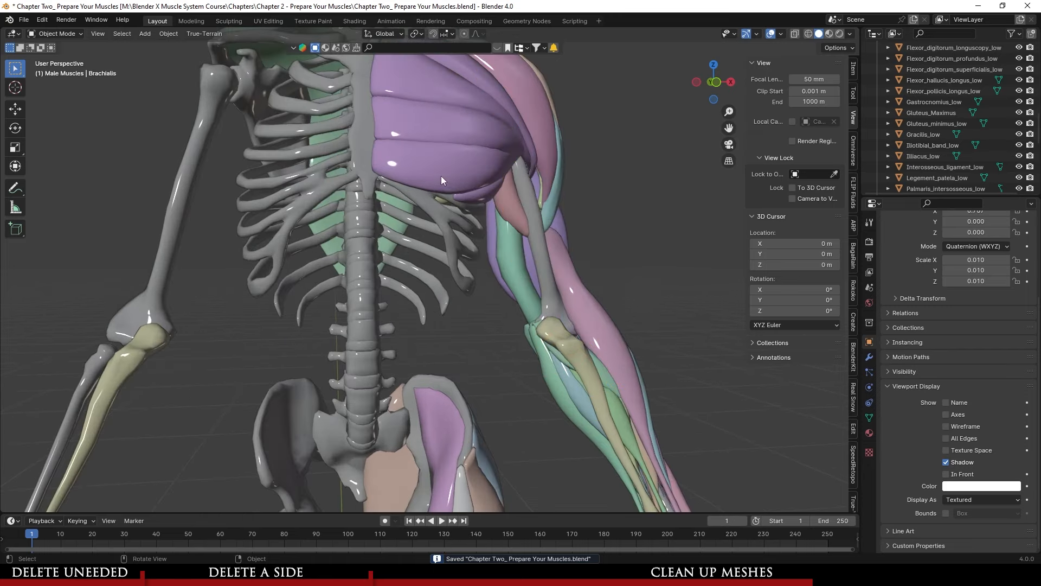
- Hide the deltoid, the trapezius and the Teres Major at the back of the shoulder
middle_click_drag(441, 176, 335, 329)
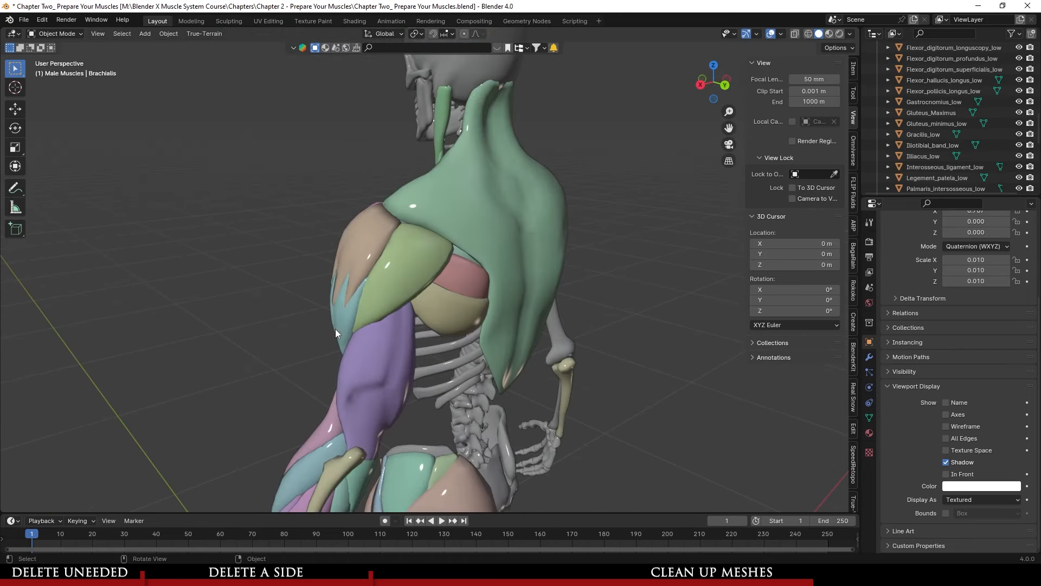
left_click(392, 260)
key("Delete")
left_click(471, 232)
key("Delete")
left_click(453, 293)
key("Delete")
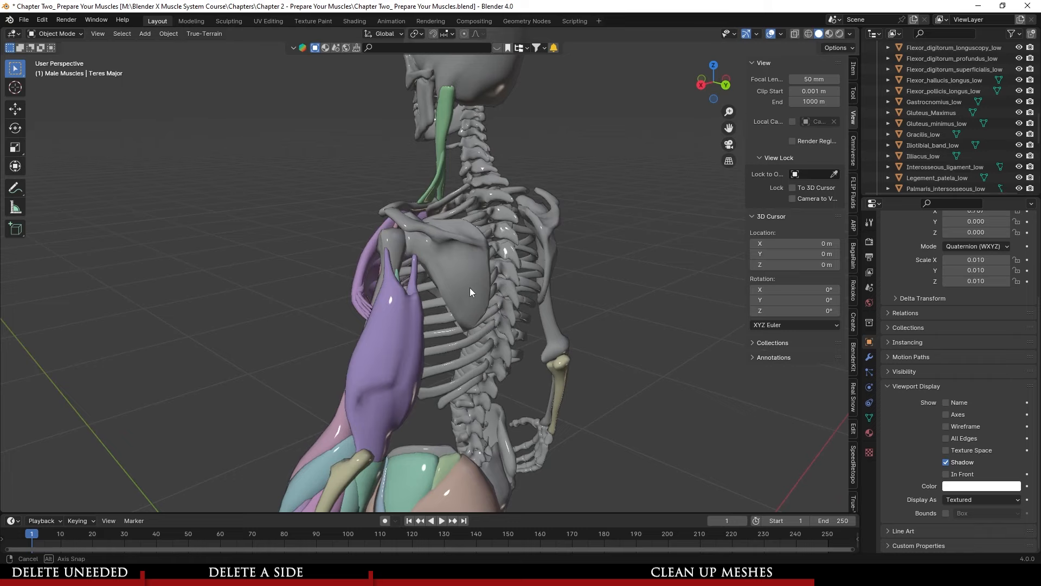
- Hide the Sternocleidomastoid_low muscle at the side of the neck
middle_click_drag(470, 287, 548, 274)
left_click(454, 260)
middle_click_drag(477, 256, 558, 252)
left_click(402, 231)
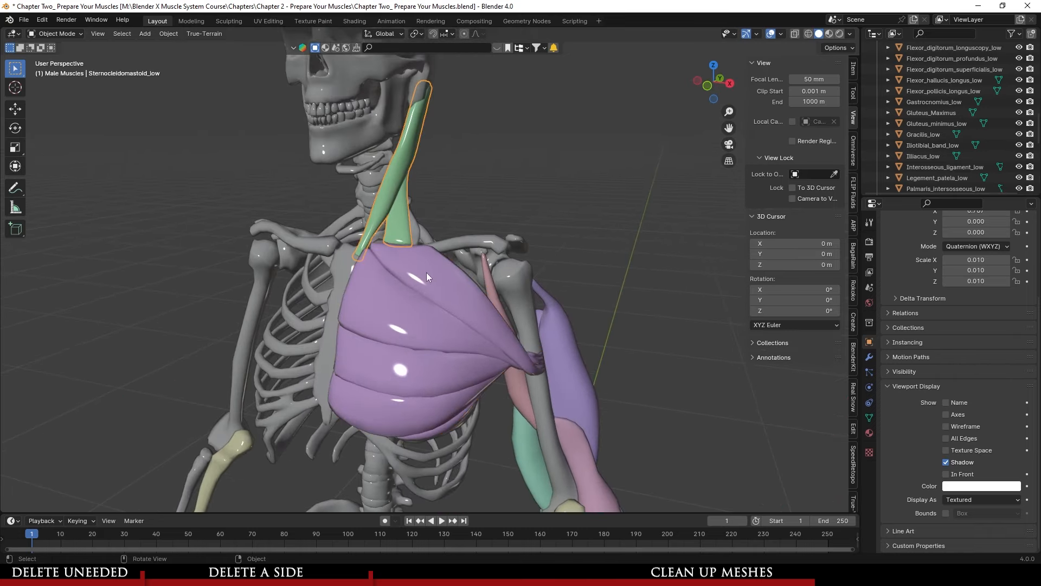
scroll(426, 272, "down", 4)
key("h")
- Hide Triceps_long_short_head_low and the remaining muscles around the upper arm bone
middle_click_drag(546, 407, 513, 296, "shift")
scroll(510, 244, "up", 3)
left_click(509, 240)
middle_click_drag(509, 244, 404, 245)
key("h")
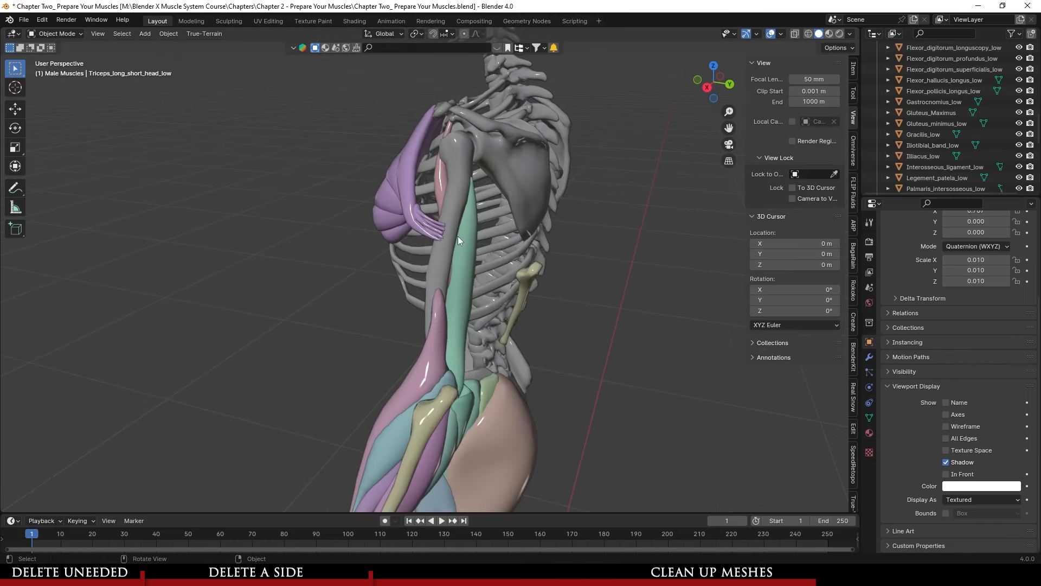
key("h")
middle_click_drag(581, 279, 425, 245)
left_click(426, 246)
key("h")
- Enable the In Front viewport display for Flexor_digitorum_profundus_low at the wrist
left_click(353, 333)
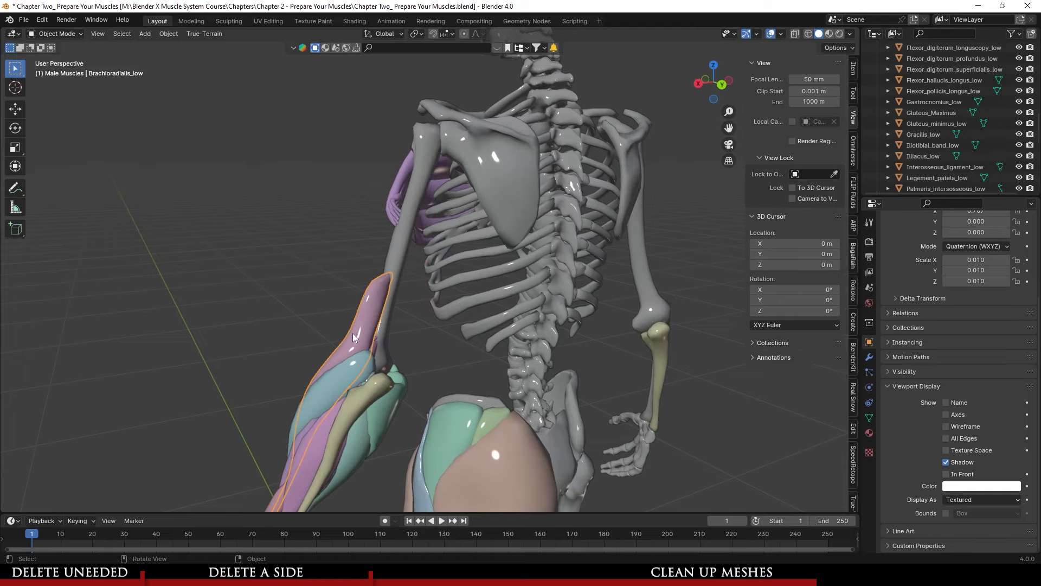
middle_click_drag(352, 333, 428, 238)
middle_click_drag(429, 239, 469, 239)
scroll(473, 275, "down", 4)
middle_click_drag(473, 275, 453, 248, "shift")
scroll(453, 248, "up", 5)
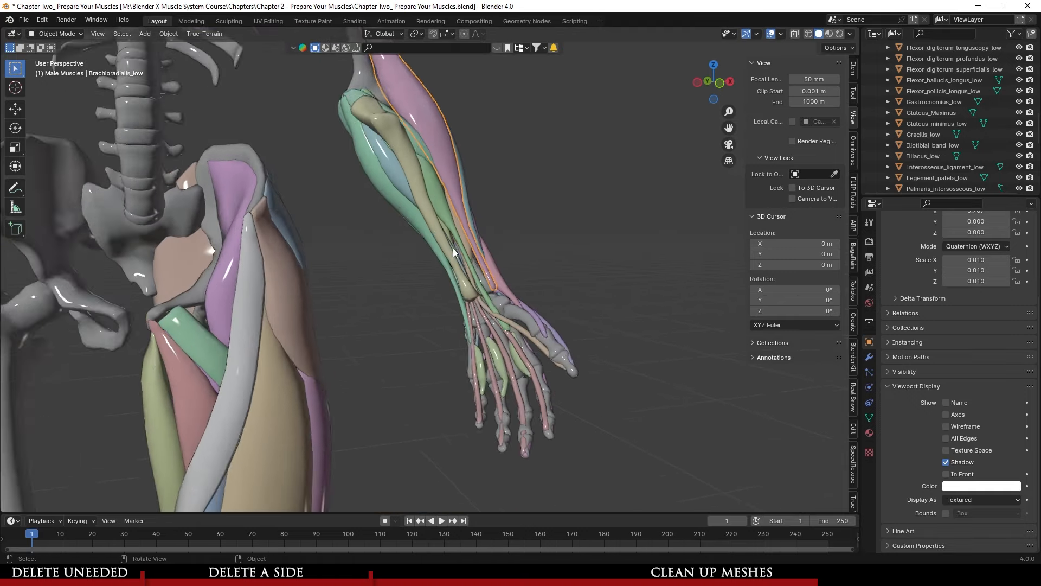
scroll(476, 300, "up", 2)
scroll(441, 284, "up", 4)
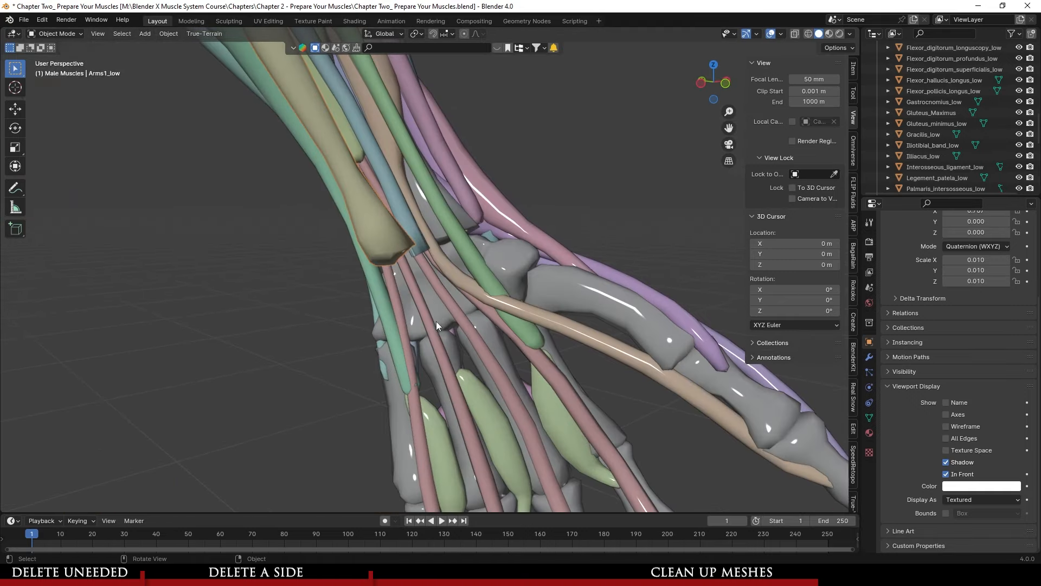
left_click(431, 323)
scroll(431, 323, "down", 5)
scroll(431, 323, "up", 4)
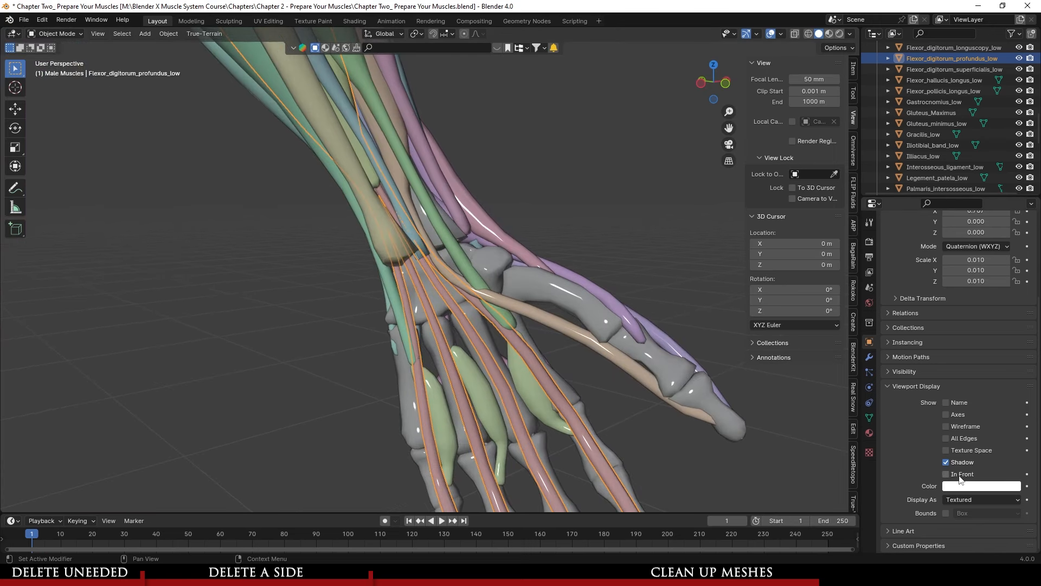
left_click(961, 477)
- In Edit Mode, select the four linked finger tendons of Flexor_digitorum_profundus_low and delete their vertices
key("Tab")
scroll(467, 311, "up", 2)
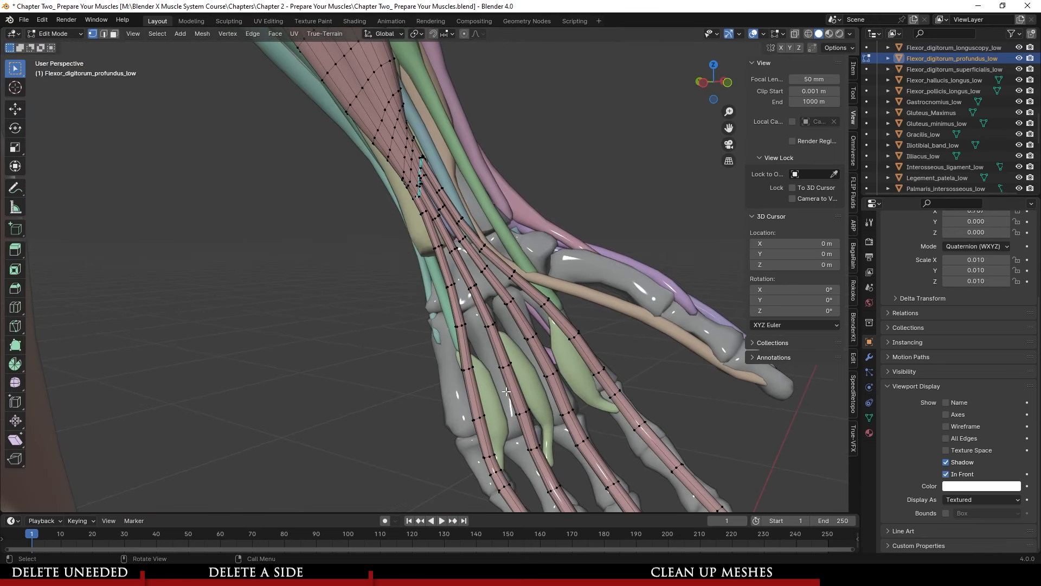
key("l")
key("l")
key("l")
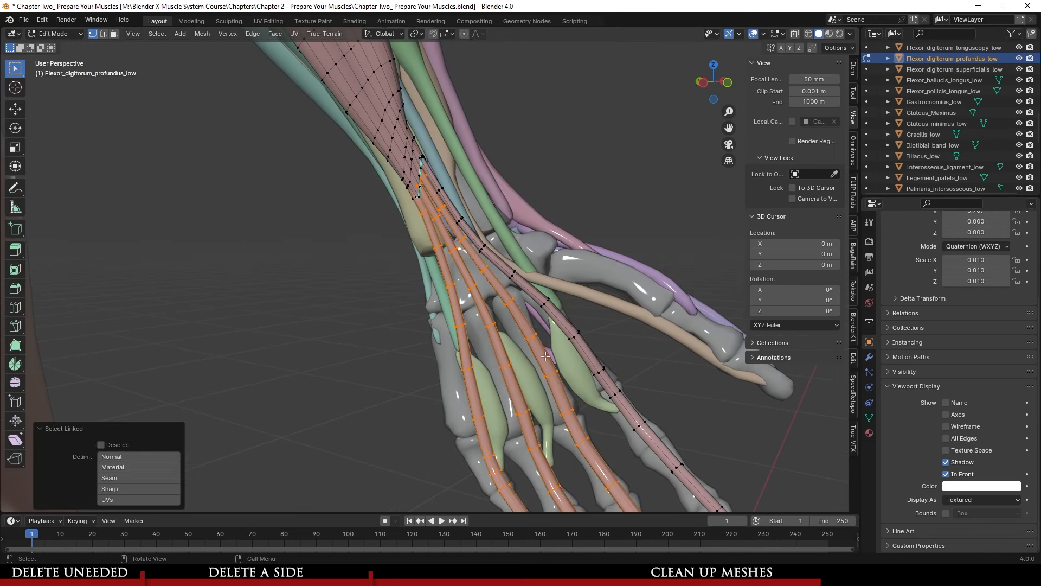
key("l")
right_click(554, 315)
left_click(544, 317)
- Select the open edge loop at the wrist end of Flexor_digitorum_profundus_low and fill it with a face
middle_click_drag(545, 316, 601, 335)
scroll(601, 335, "up", 4)
scroll(561, 312, "up", 3)
middle_click_drag(579, 244, 500, 337, "shift")
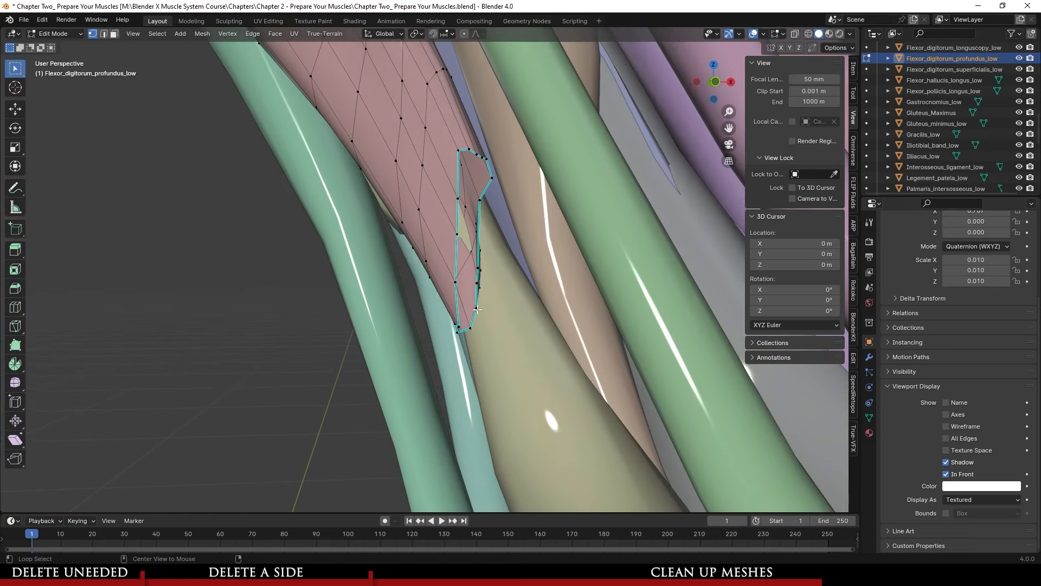
left_click(477, 309, "alt")
key("f")
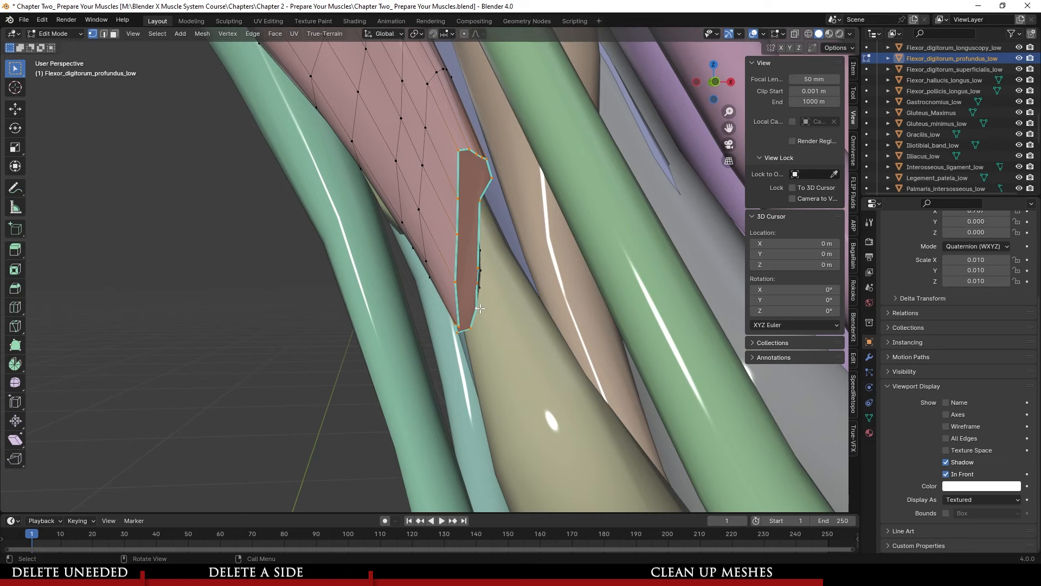
- Undo the face fill at the wrist end of Flexor_digitorum_profundus_low
key("Tab")
scroll(480, 308, "down", 5)
middle_click_drag(480, 308, 563, 301)
scroll(495, 305, "up", 5)
key("Tab")
key("Tab")
key("Tab")
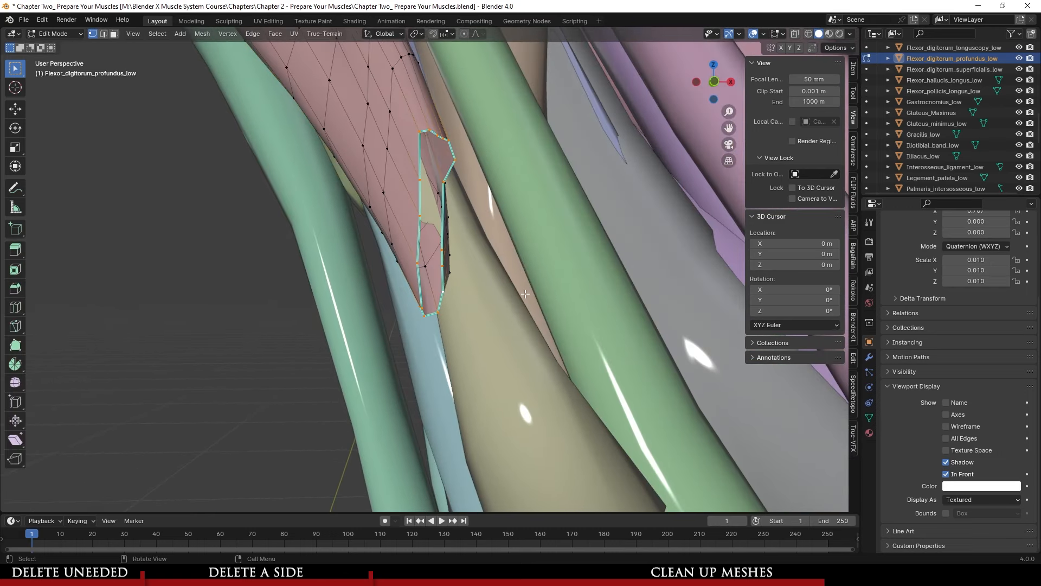
- Try a Grid Fill on the open wrist-end loop of Flexor_digitorum_profundus_low with spans of 8 and 7
key("f")
right_click(456, 226)
mouse_move(455, 225)
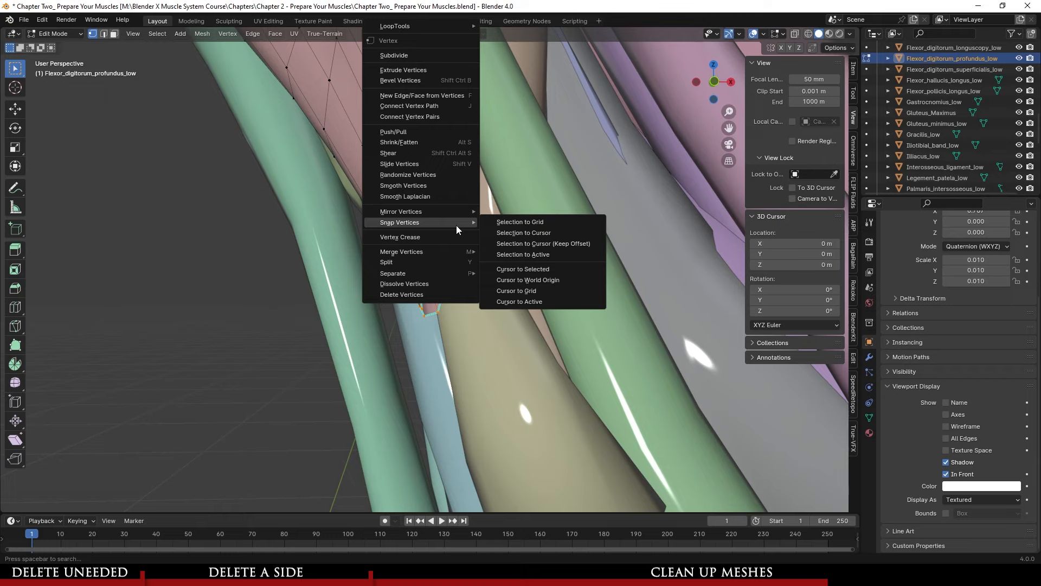
mouse_move(448, 250)
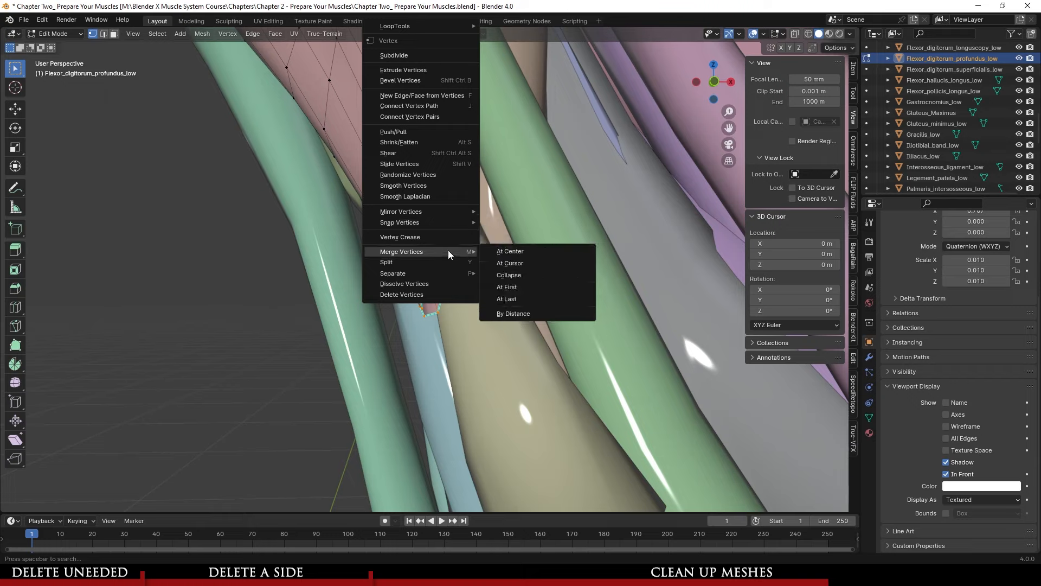
left_click(253, 34)
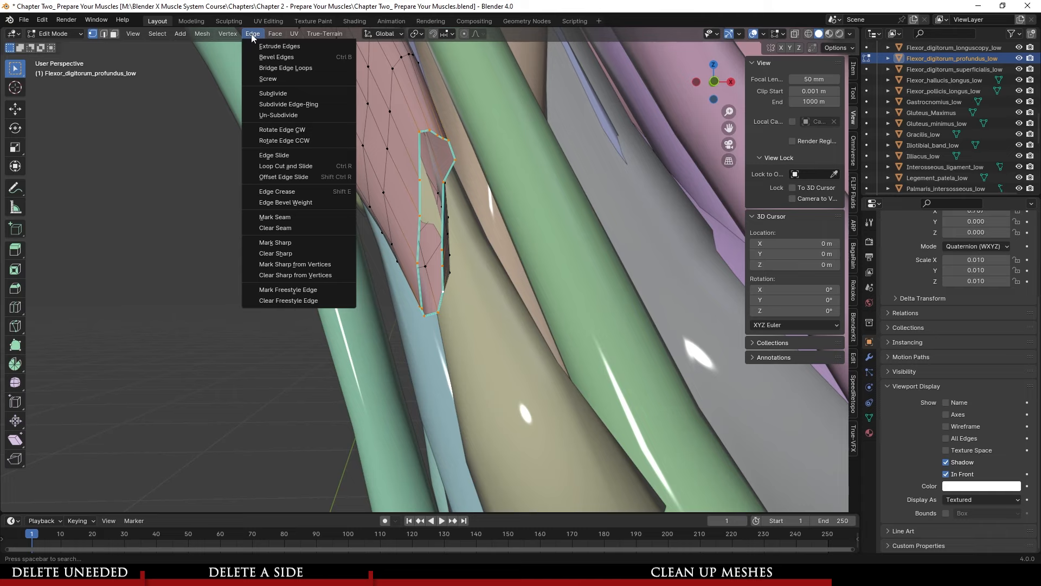
mouse_move(230, 38)
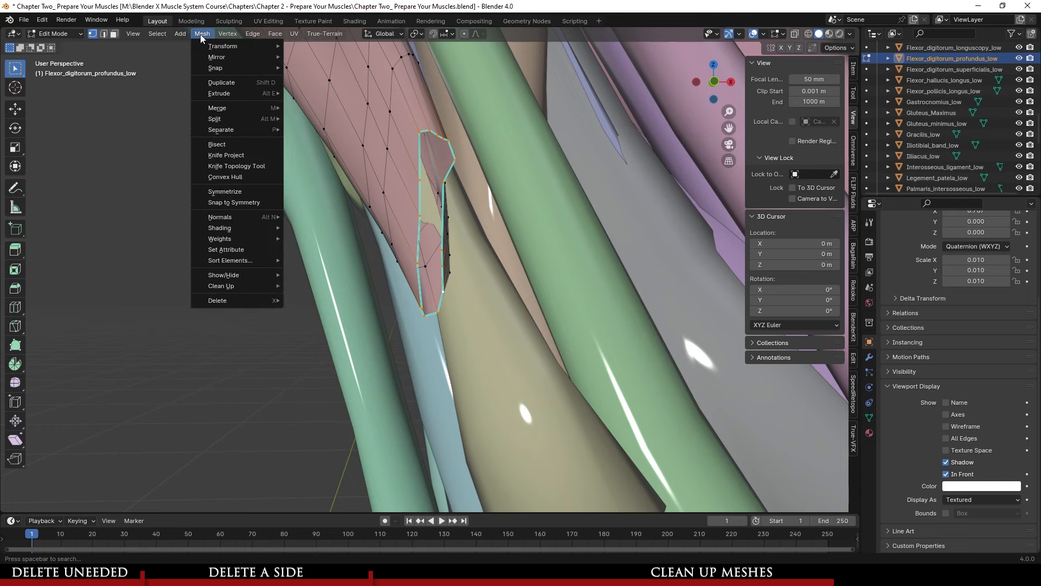
mouse_move(272, 36)
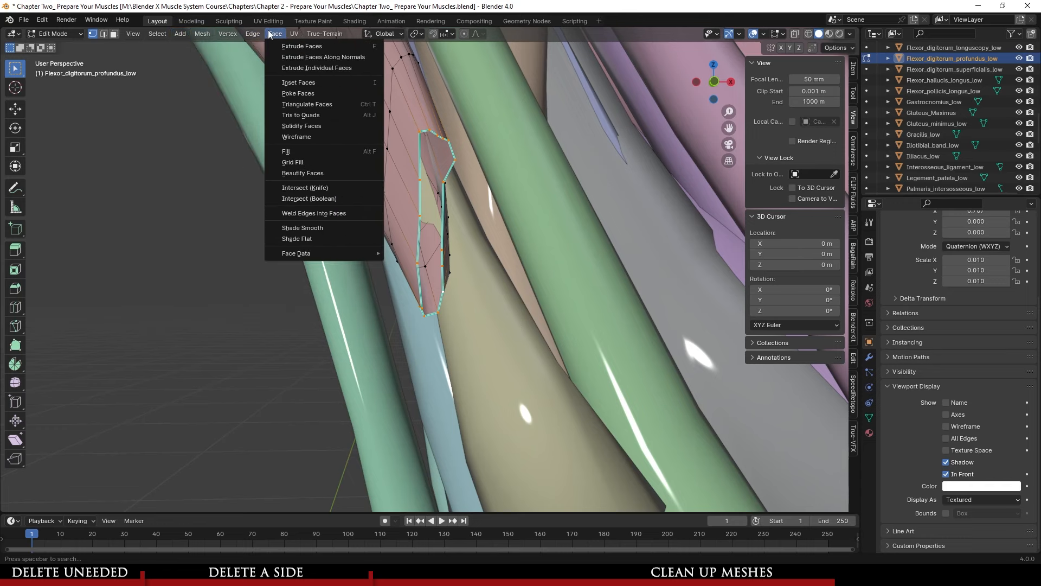
left_click(311, 162)
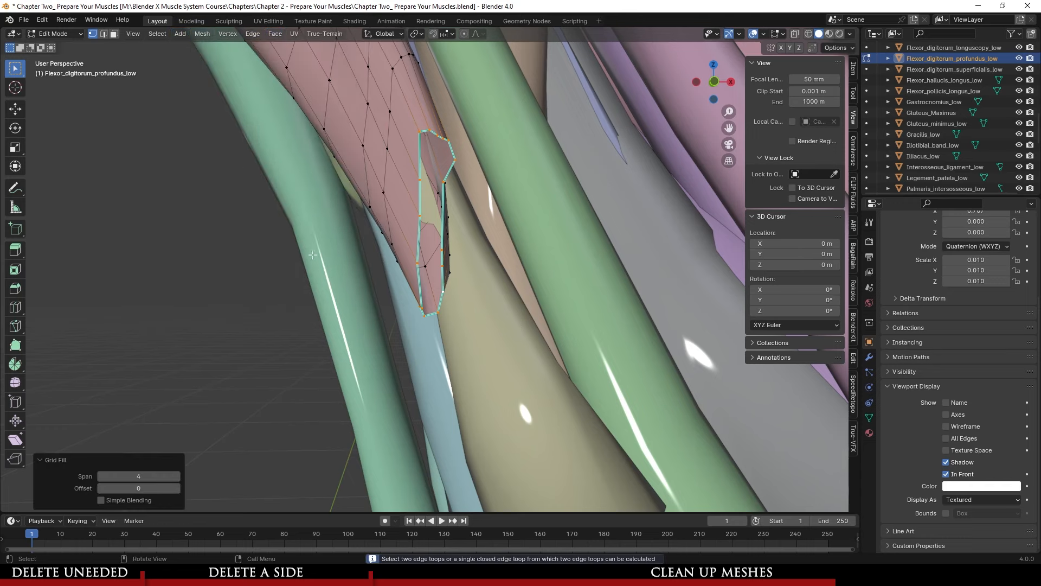
left_click(141, 475)
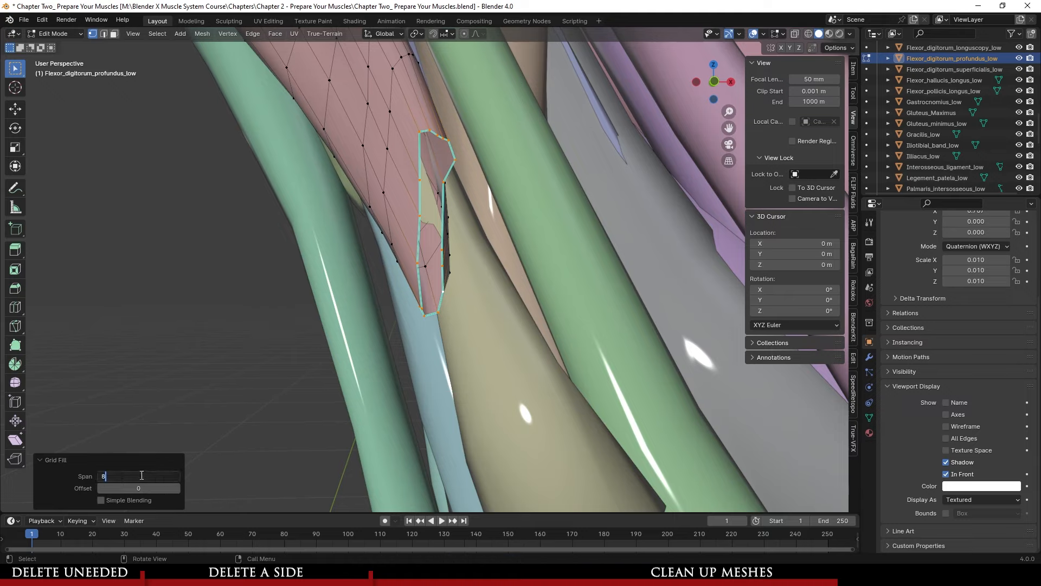
type("8")
key("Return")
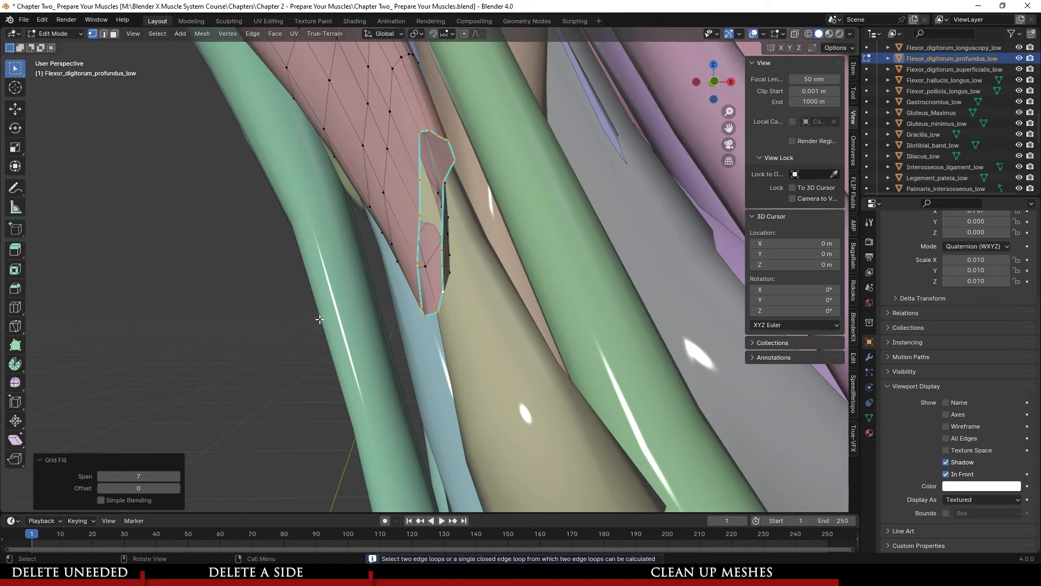
- Try filling the wrist-end loop with one face and subdividing it with 1 cut, and undo both operations
middle_click_drag(412, 324, 446, 309)
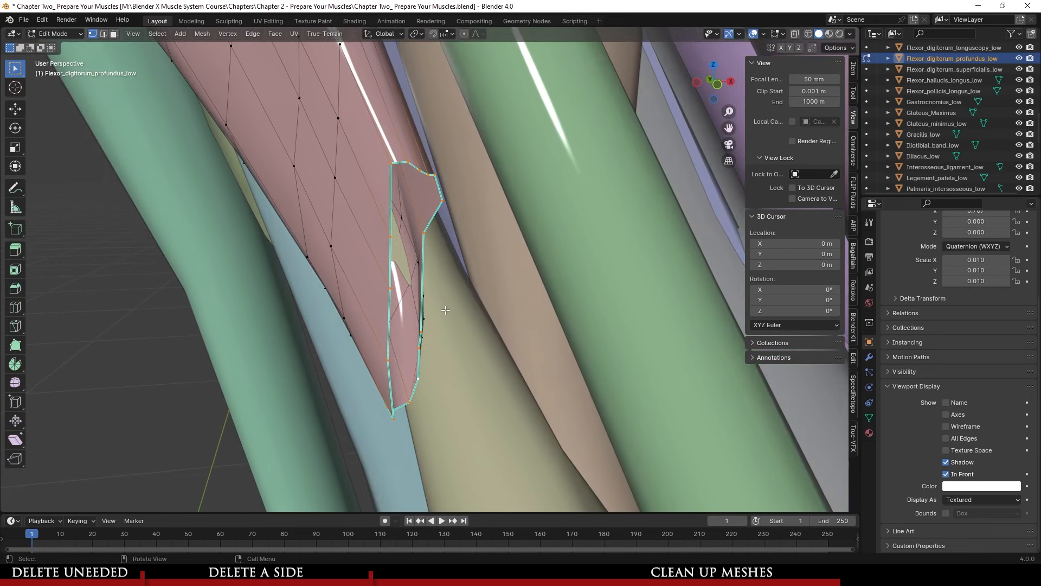
key("f")
right_click(420, 287)
left_click(395, 295)
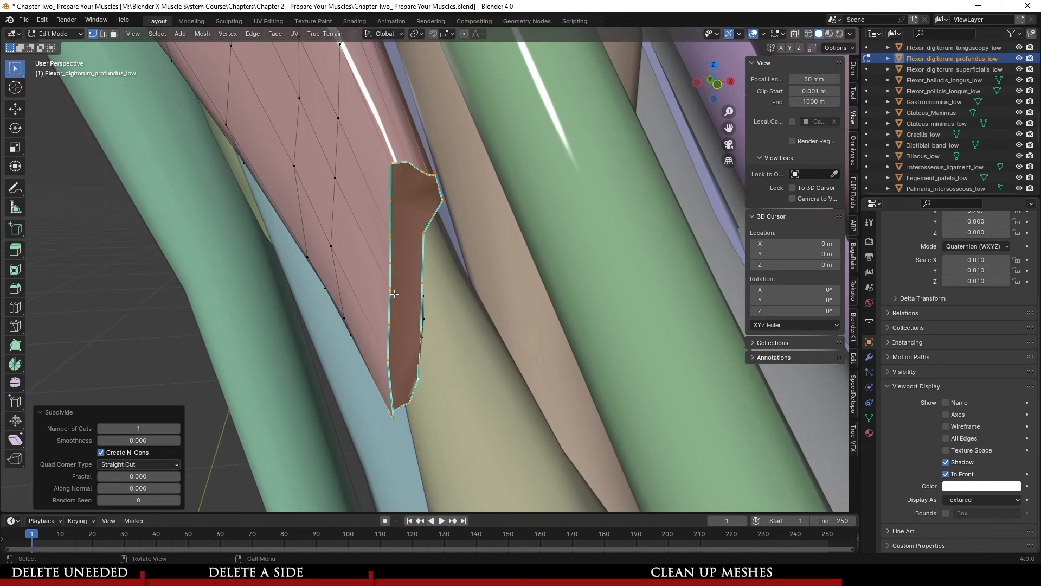
key("ctrl+z")
key("ctrl+z")
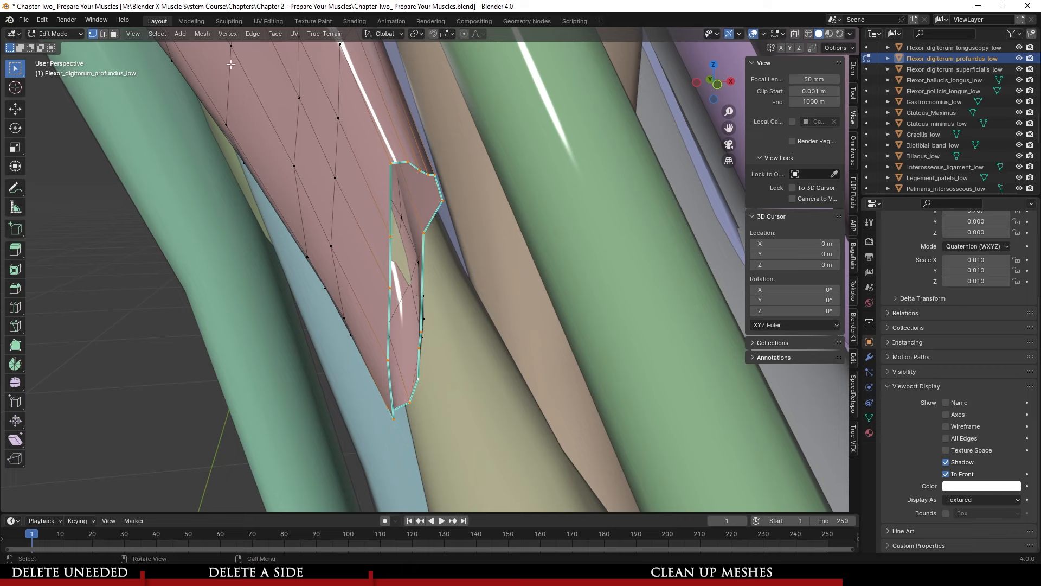
- Close the open wrist-end loop with triangulated faces using Fill, and shade the muscle smooth in Object Mode
left_click(252, 39)
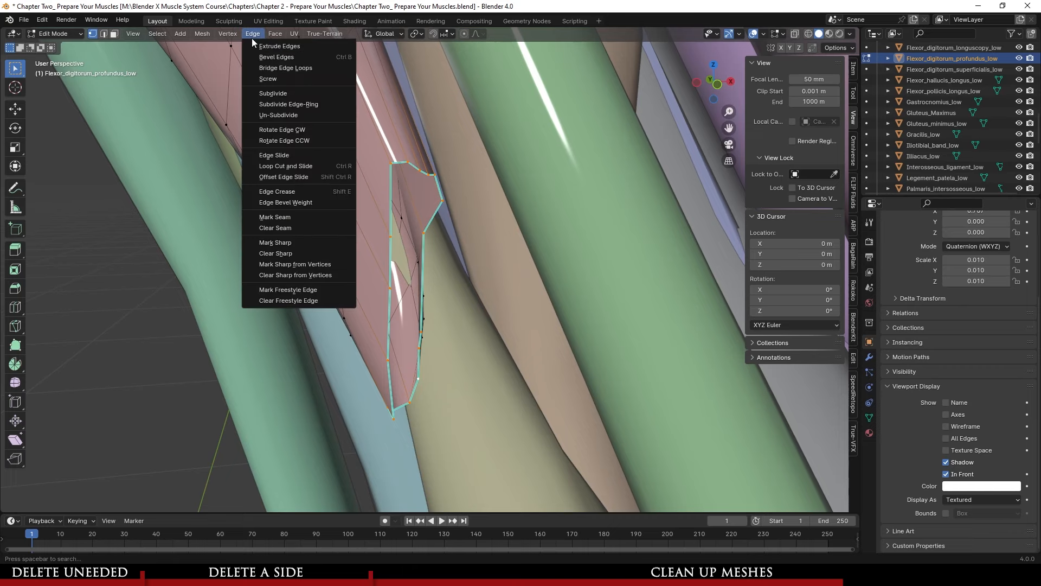
mouse_move(277, 36)
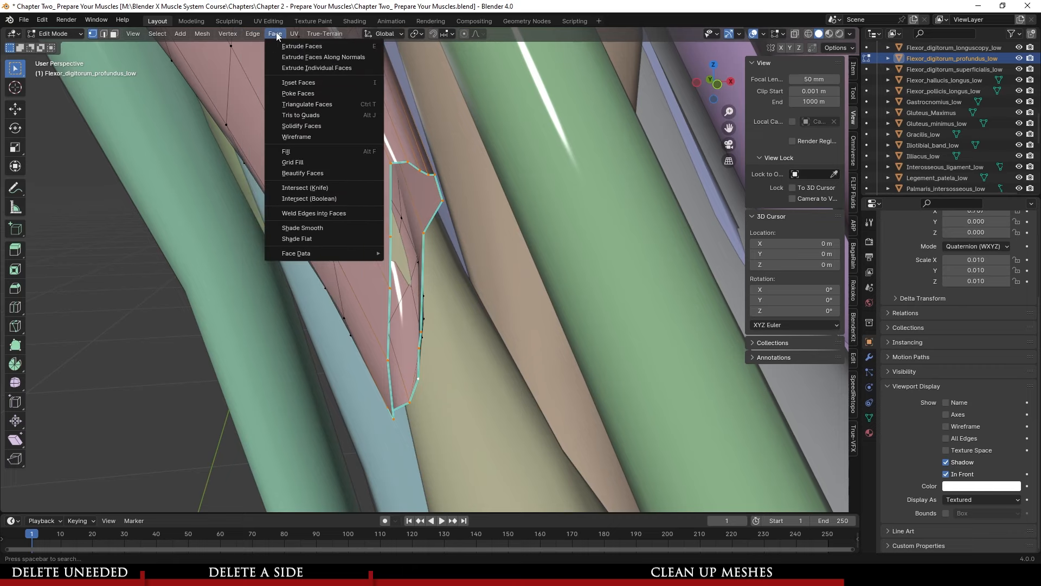
left_click(309, 152)
middle_click_drag(542, 311, 396, 241)
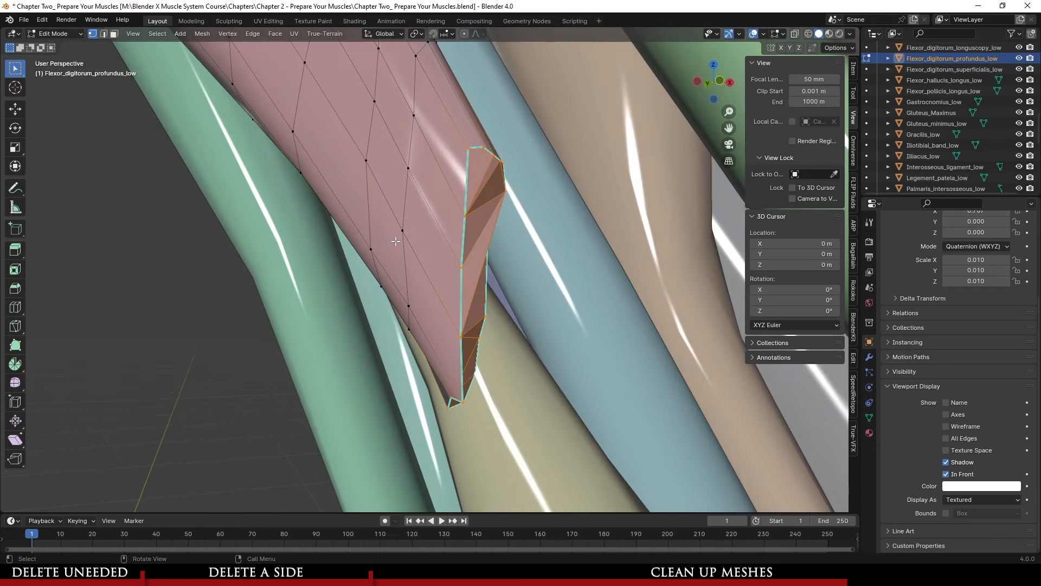
key("Tab")
right_click(426, 229)
left_click(418, 208)
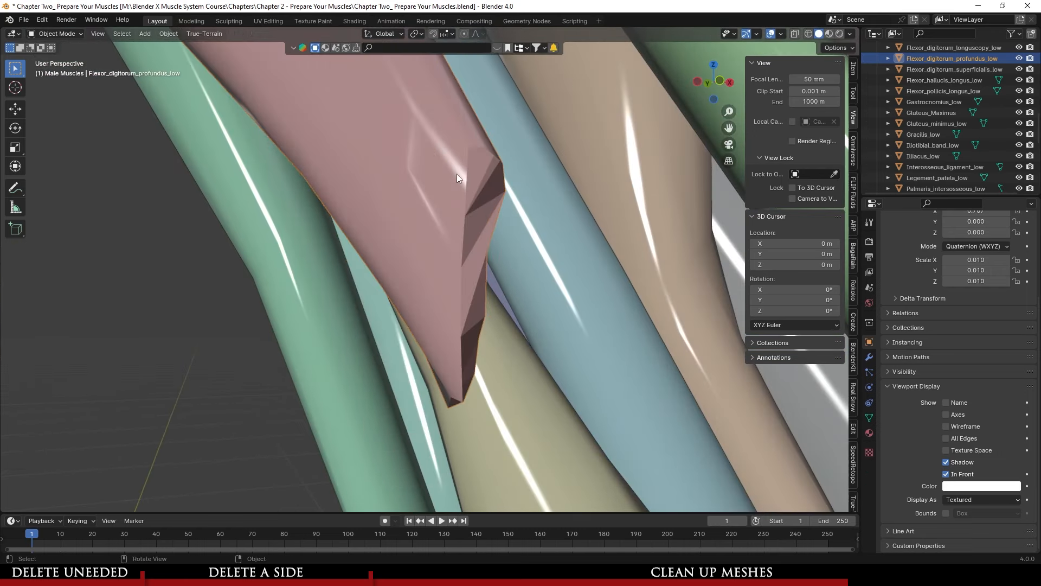
right_click(411, 174)
left_click(412, 175)
- Select the vertices of the triangulated cap at the wrist end in Edit Mode and examine its shape
middle_click_drag(410, 173, 508, 160)
scroll(396, 230, "up", 3)
key("Tab")
scroll(367, 212, "up", 3)
scroll(437, 213, "up", 2)
key("Tab")
scroll(511, 252, "down", 2)
key("Tab")
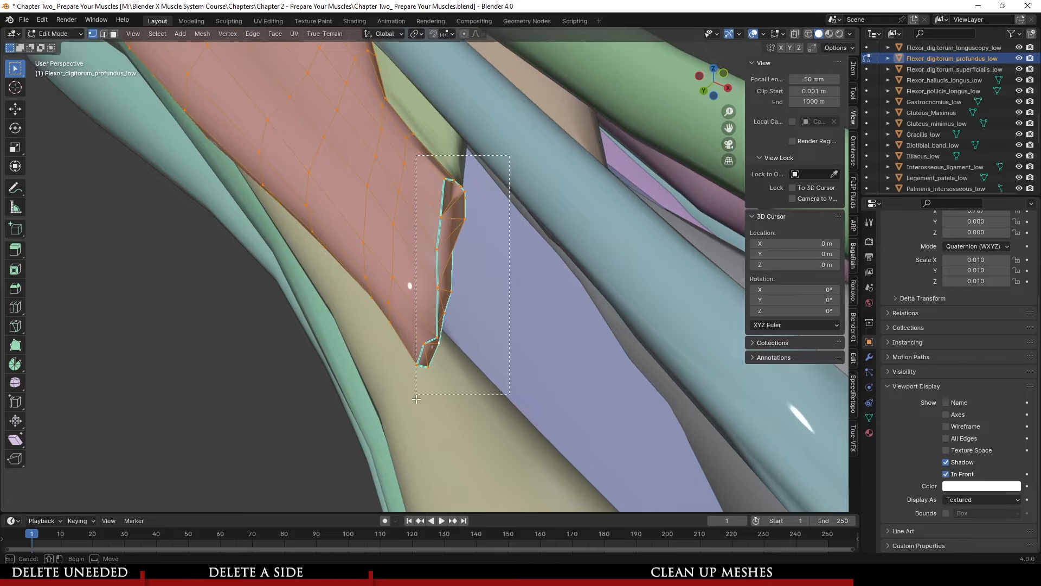
left_click_drag(416, 400, 417, 399)
middle_click_drag(415, 392, 429, 162)
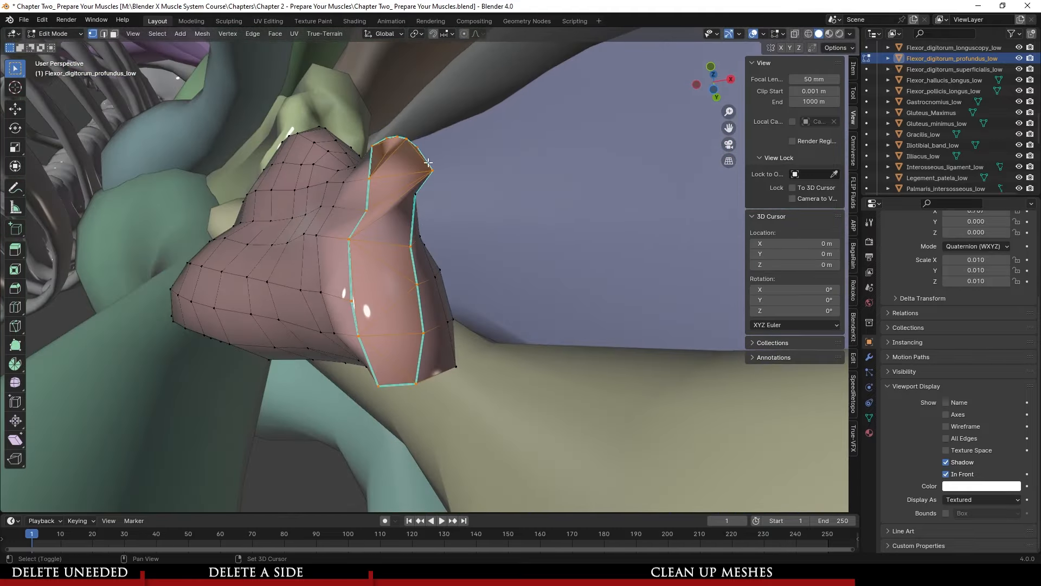
mouse_move(438, 201)
middle_mouse_down()
mouse_move(314, 272)
mouse_move(272, 321)
mouse_move(468, 298)
mouse_move(513, 318)
mouse_move(503, 271)
mouse_move(489, 276)
mouse_move(446, 247)
mouse_move(463, 262)
mouse_move(451, 261)
middle_mouse_up()
- Try a level 1 subdivision on Flexor_digitorum_profundus_low and undo back to the unfilled wrist-end loop
key("Tab")
key("Tab")
key("Tab")
key("ctrl+1")
key("Tab")
key("Tab")
key("Tab")
key("ctrl+z")
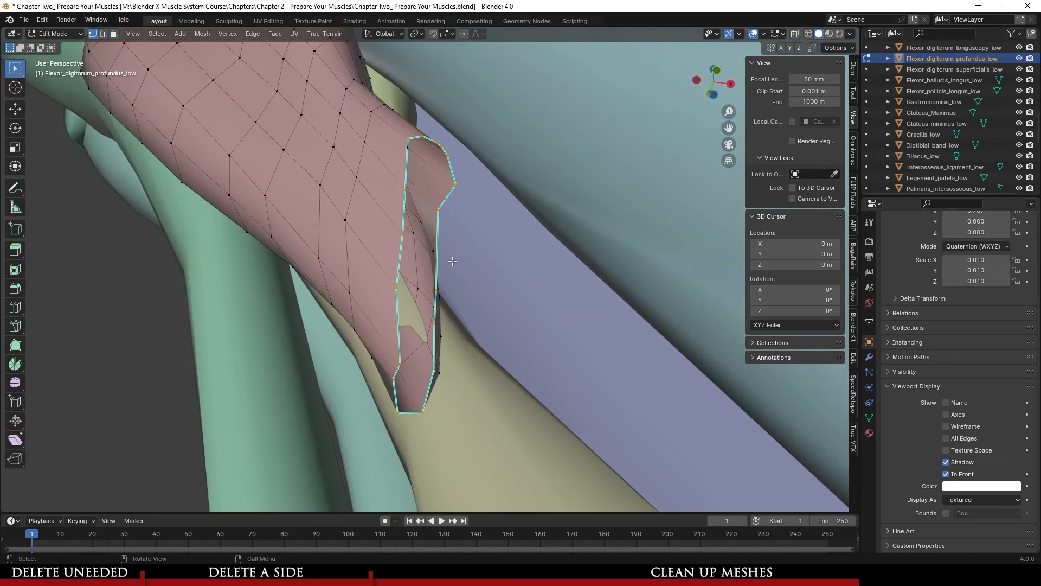
- Fill the selected wrist-end loop of Flexor_digitorum_profundus_low with a single face and return to Object Mode
key("f")
key("Tab")
key("alt+h")
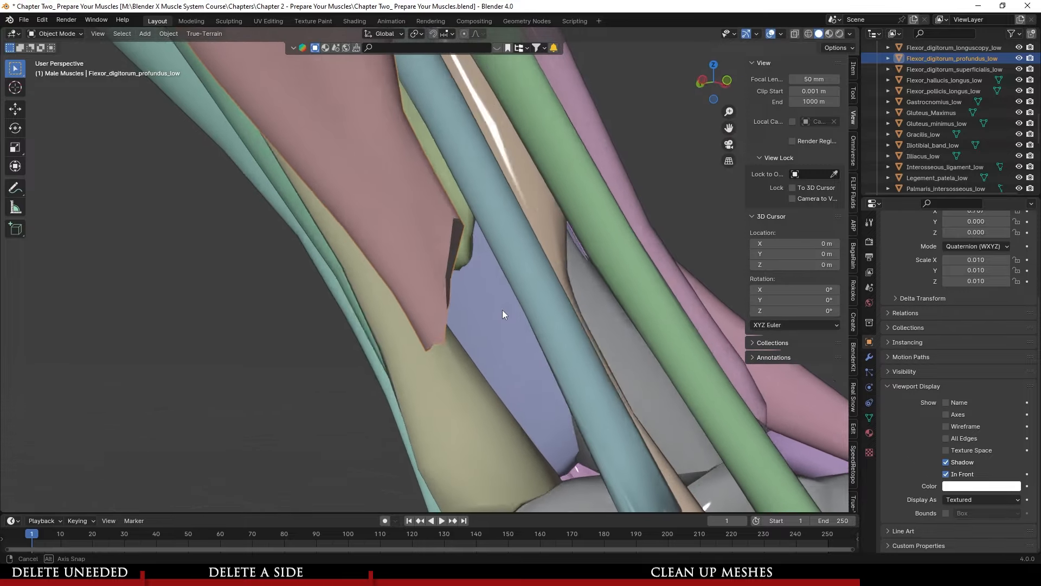
- Turn off the In Front viewport display for Flexor_digitorum_profundus_low and save the file
middle_click_drag(503, 310, 427, 250)
scroll(399, 301, "up", 5)
scroll(282, 317, "down", 5)
scroll(510, 309, "up", 4)
left_click(946, 474)
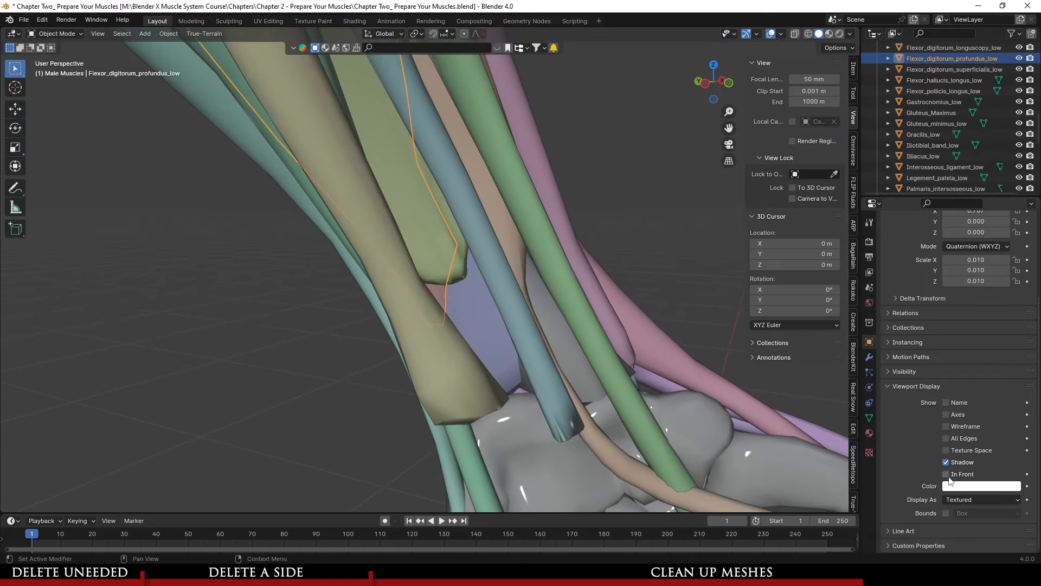
scroll(565, 256, "down", 3)
middle_click_drag(564, 256, 444, 327)
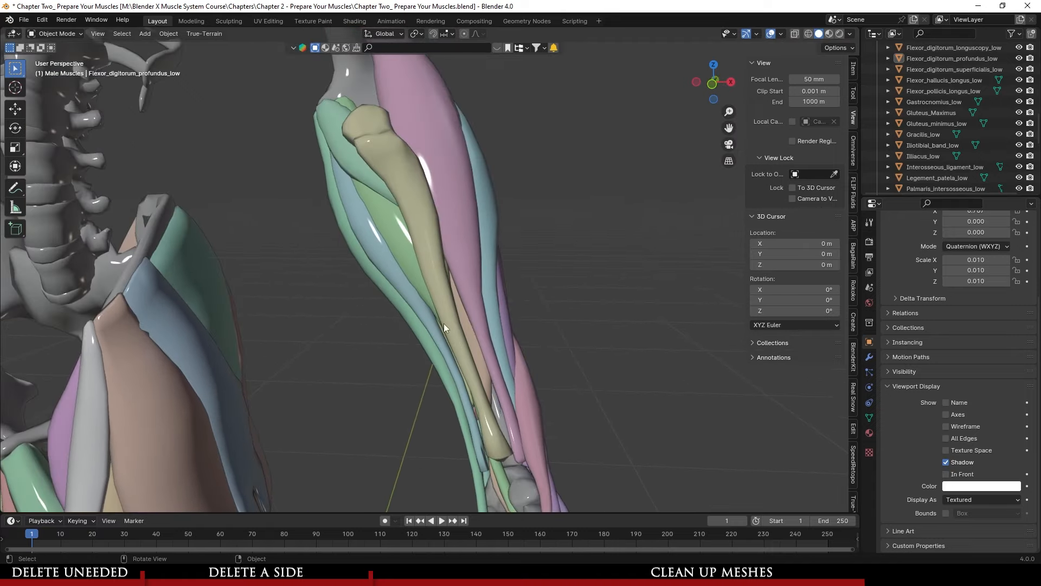
mouse_move(421, 252)
middle_mouse_down()
mouse_move(516, 295)
mouse_move(350, 325)
middle_mouse_up()
left_click(952, 475)
mouse_move(423, 343)
middle_mouse_down()
mouse_move(604, 335)
mouse_move(521, 337)
mouse_move(498, 319)
mouse_move(448, 331)
mouse_move(453, 270)
mouse_move(588, 358)
middle_mouse_up()
key("ctrl+s")
- Delete the Palmaris_intersosseous_low object between the hand's metacarpal bones
left_click(474, 331)
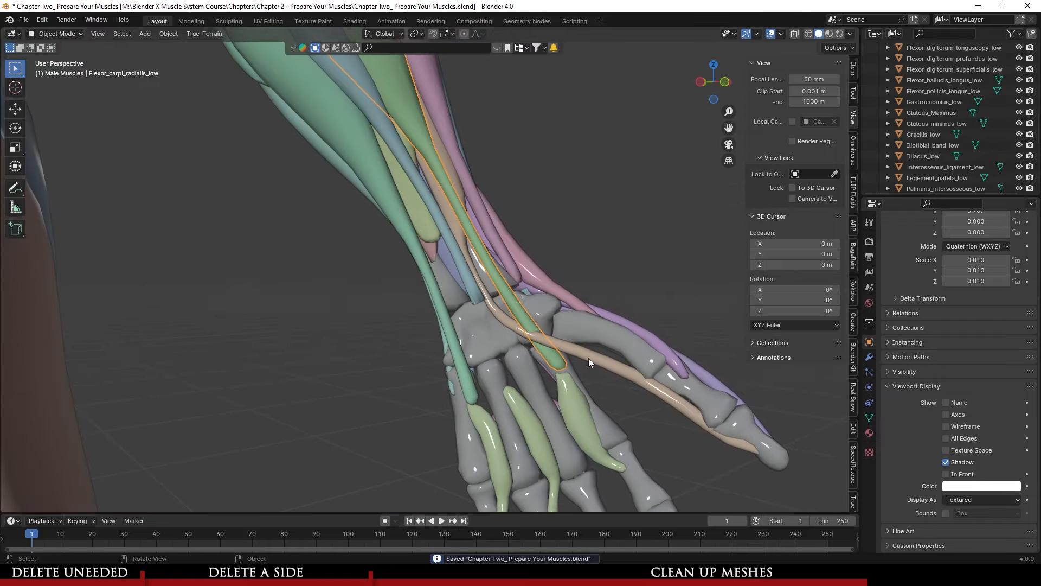
left_click(587, 357)
scroll(585, 359, "down", 4)
scroll(531, 341, "up", 7)
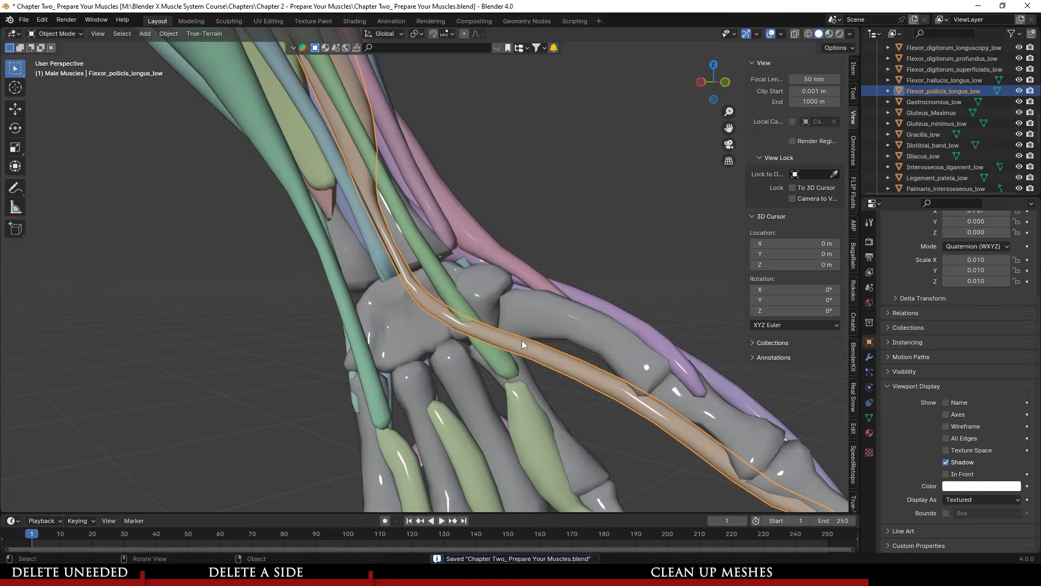
middle_click_drag(522, 340, 411, 291)
left_click(493, 327)
scroll(493, 324, "down", 5)
key("Delete")
scroll(545, 311, "up", 6)
- In Edit Mode, select the linked finger tendons and connecting bands of Extensor_digitorum_low on the hand and delete their vertices
left_click(411, 291)
scroll(412, 346, "up", 3)
key("Tab")
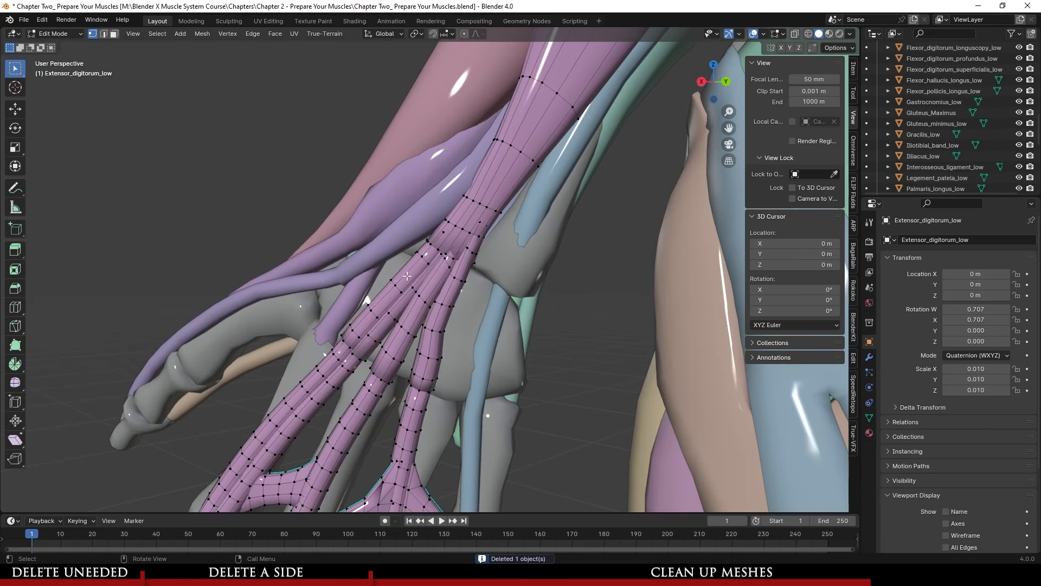
key("l")
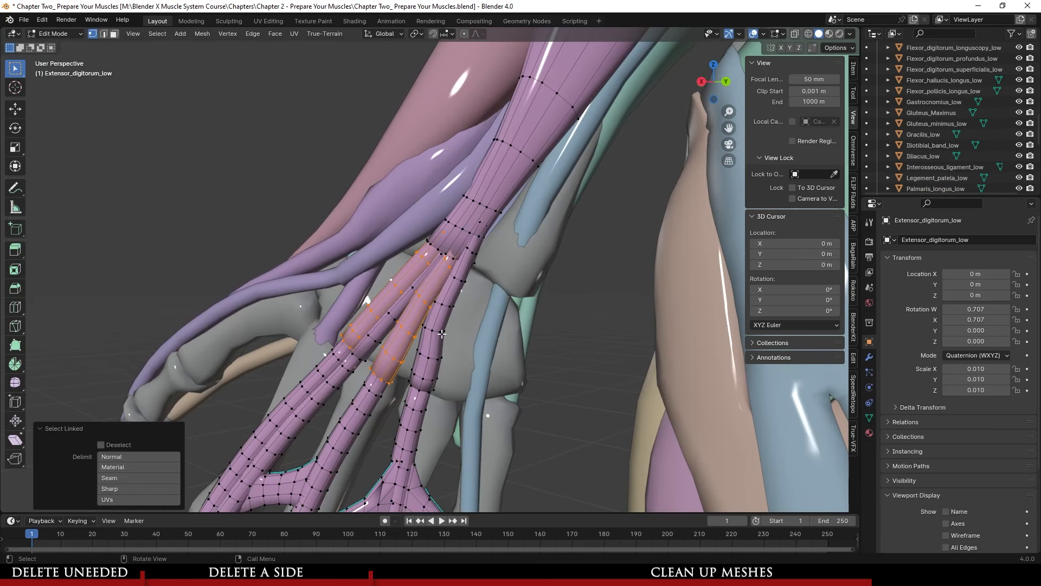
key("l")
middle_click_drag(433, 342, 450, 334)
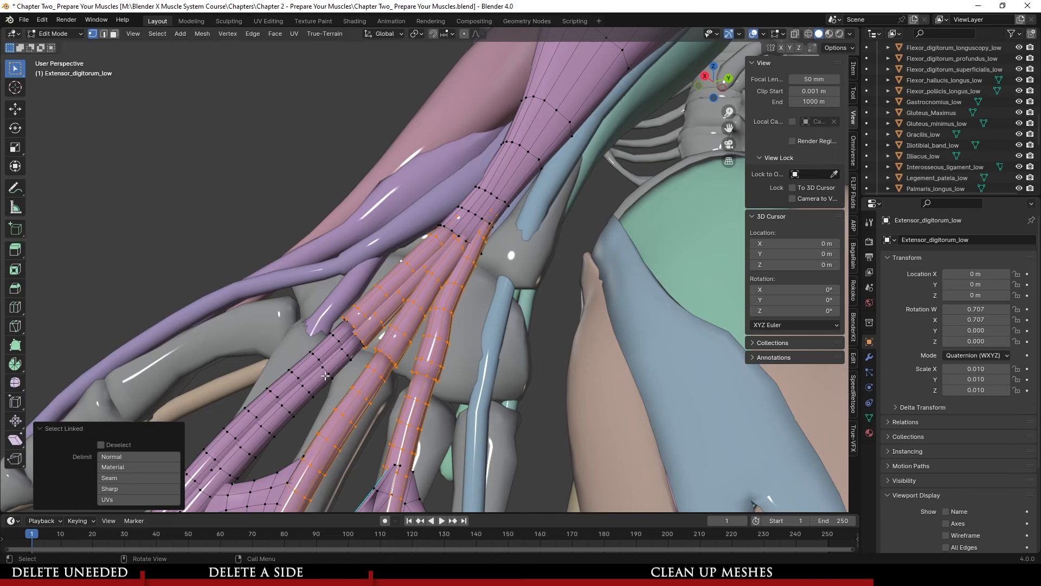
key("l")
middle_click_drag(325, 375, 468, 330)
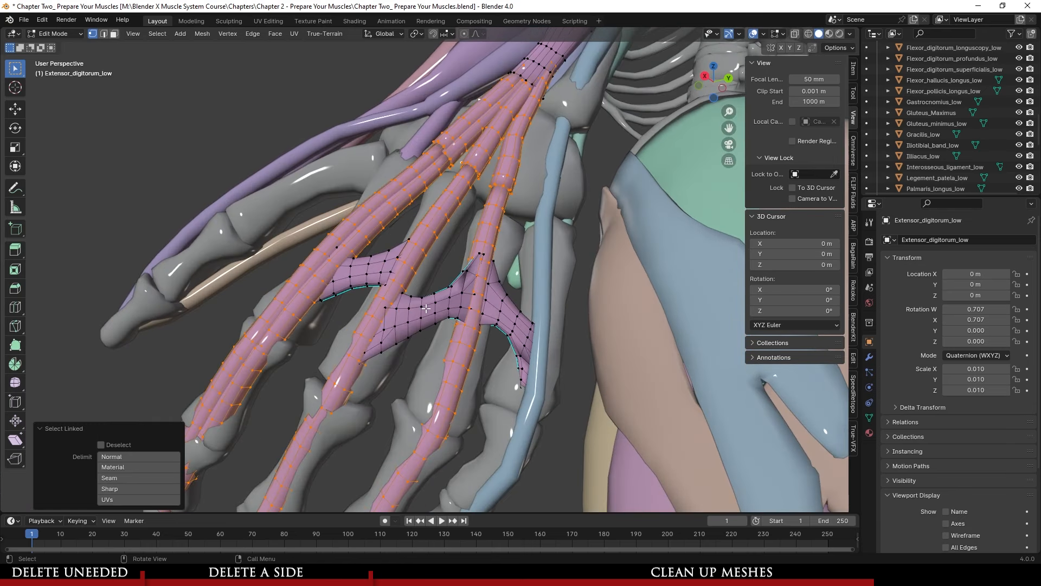
right_click(358, 275)
left_click(354, 529)
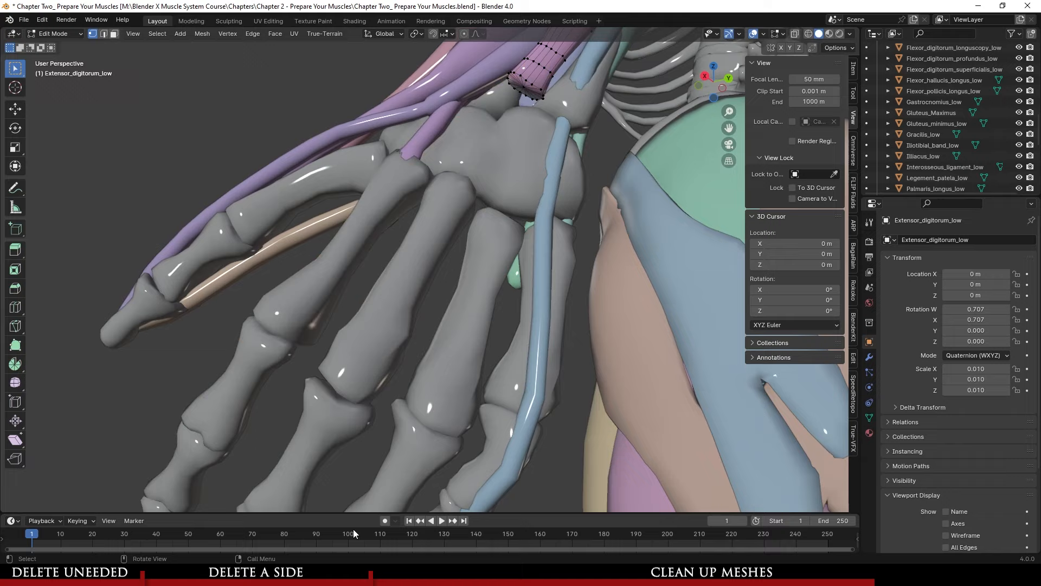
- Return to Object Mode and examine the remaining tendon ends around the back and palm sides of the wrist
scroll(423, 380, "down", 3)
middle_click_drag(446, 358, 508, 343)
middle_click_drag(507, 343, 367, 314, "shift")
scroll(401, 283, "up", 4)
scroll(441, 309, "up", 3)
scroll(441, 380, "down", 5)
scroll(478, 390, "down", 1)
key("Tab")
left_click(367, 314)
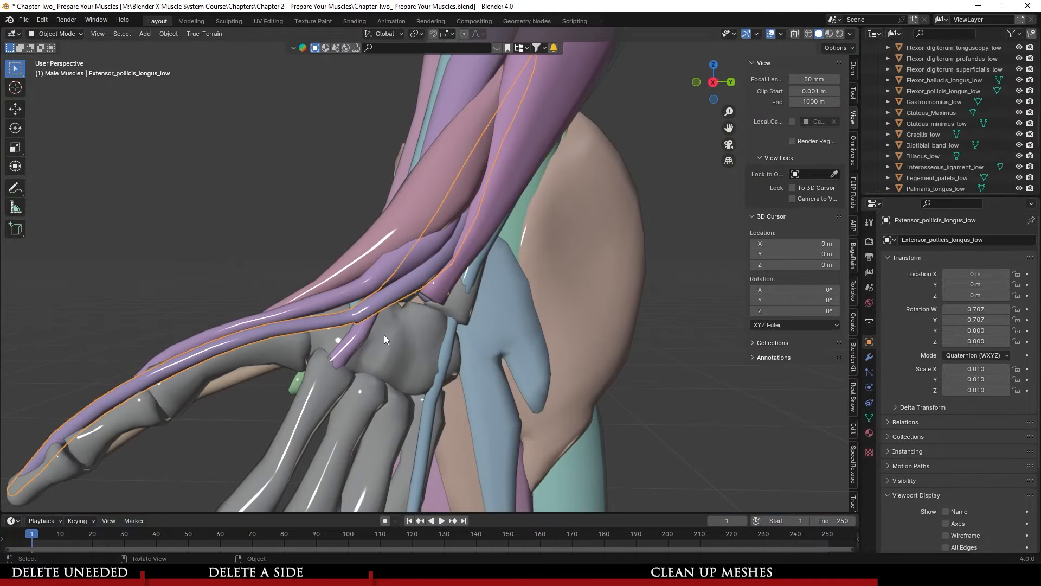
middle_click_drag(445, 362, 543, 392)
scroll(538, 265, "up", 3)
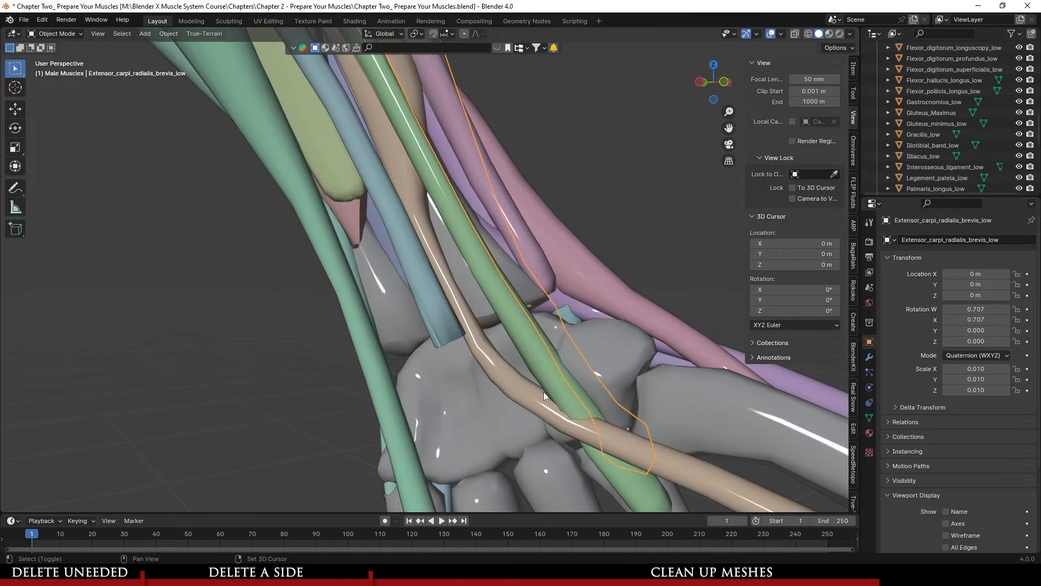
scroll(396, 320, "up", 1)
middle_click_drag(393, 316, 443, 311, "shift")
scroll(506, 395, "down", 5)
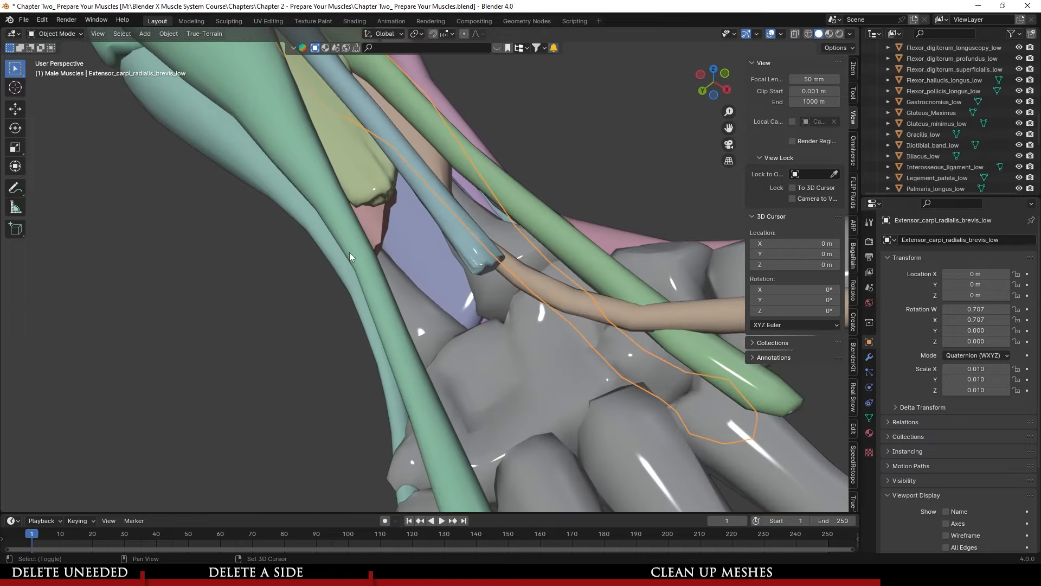
middle_click_drag(454, 419, 441, 326)
scroll(452, 329, "up", 4)
scroll(453, 329, "down", 2)
- In Edit Mode, delete the thumb-side tendon section of Flexor_pollicis_longus_low beyond the wrist and reveal its hidden geometry
left_click(441, 326)
scroll(434, 311, "up", 2)
left_click(439, 327)
key("Tab")
scroll(439, 328, "up", 2)
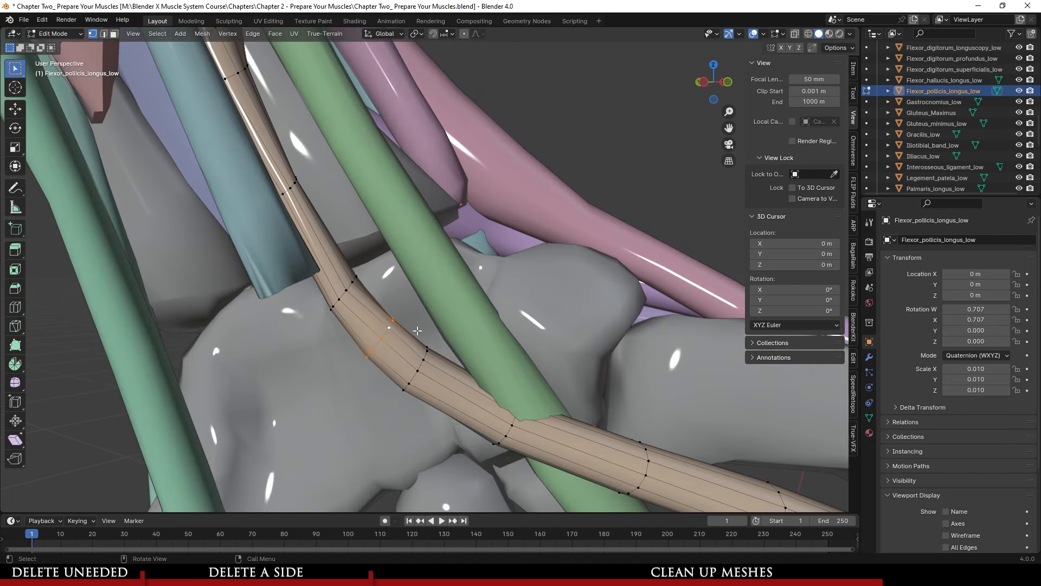
key("alt+h")
- Select the open edge loop at the wrist end of Flexor_pollicis_longus_low and close it with a Grid Fill
middle_click_drag(418, 382, 466, 336)
scroll(358, 296, "up", 2)
left_click(358, 295, "alt")
left_click(277, 35)
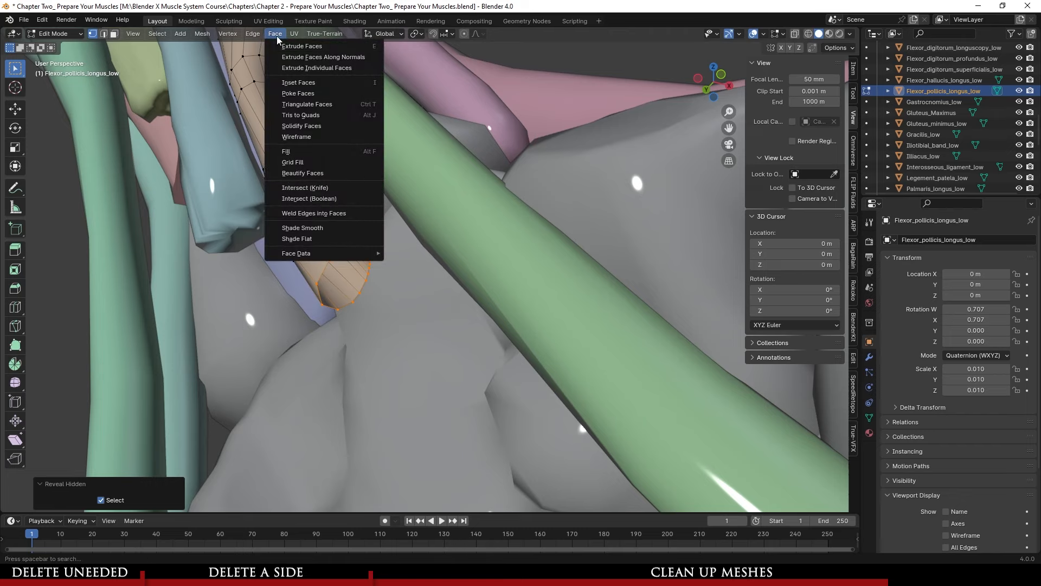
left_click(304, 162)
scroll(415, 319, "up", 4)
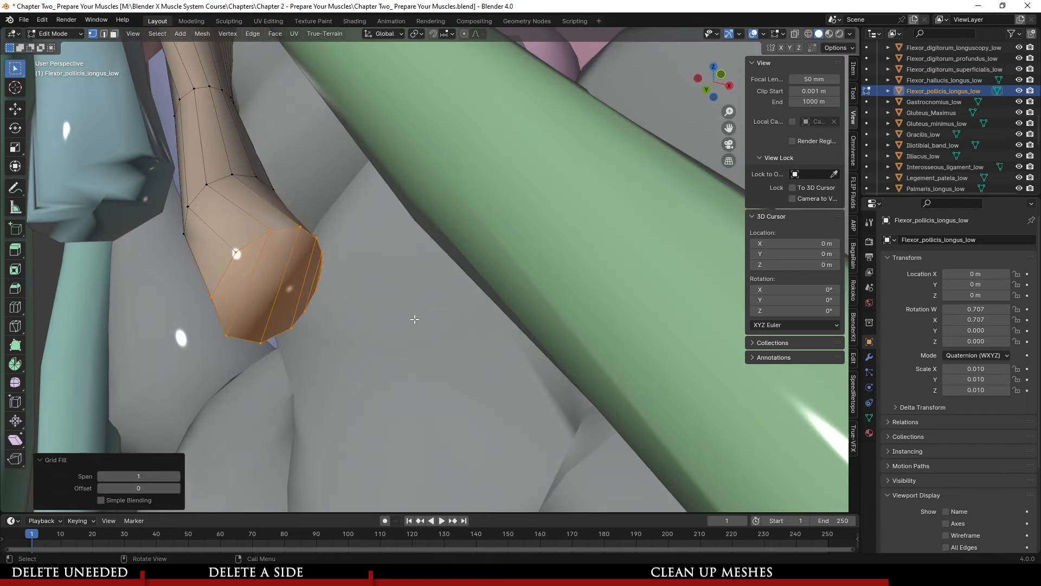
- Increase the Grid Fill span on the wrist end of Flexor_pollicis_longus_low and return to Object Mode
left_click(179, 476)
scroll(394, 313, "down", 5)
middle_click_drag(394, 313, 391, 366)
key("Tab")
scroll(347, 334, "up", 5)
key("Tab")
scroll(410, 333, "down", 7)
key("Tab")
- Delete the two long purple tendons that cross the wrist and run along the thumb
left_click(444, 217)
middle_click_drag(444, 217, 423, 324)
scroll(422, 324, "up", 3)
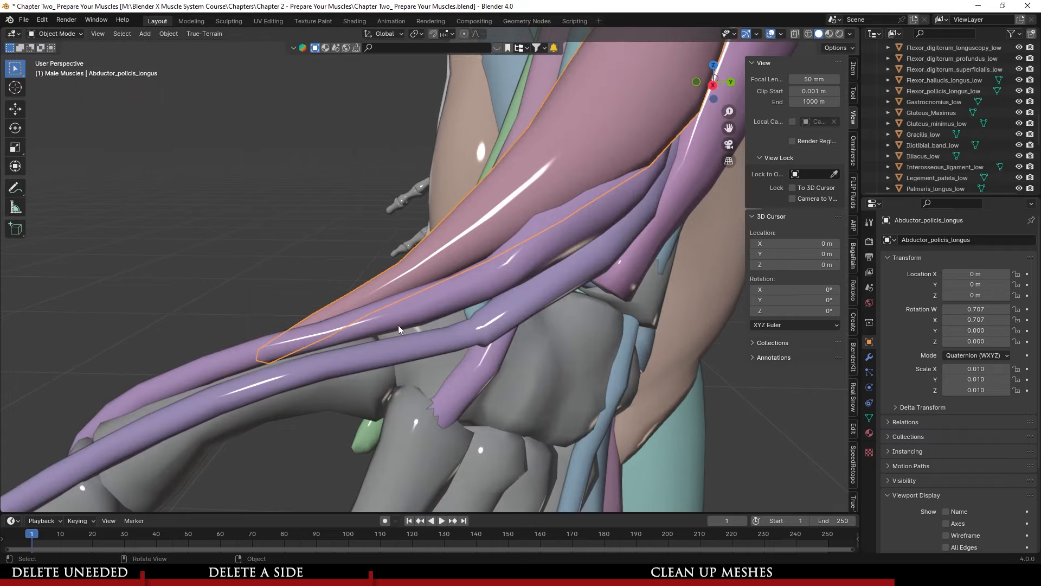
left_click(472, 283)
middle_click_drag(539, 323, 369, 354, "shift")
scroll(343, 327, "down", 5)
scroll(380, 344, "up", 2)
scroll(363, 335, "up", 1)
left_click(362, 336)
scroll(363, 352, "down", 3)
scroll(376, 353, "up", 3)
scroll(386, 352, "up", 1)
scroll(386, 353, "down", 4)
scroll(369, 353, "up", 1)
scroll(368, 352, "up", 2)
key("Delete")
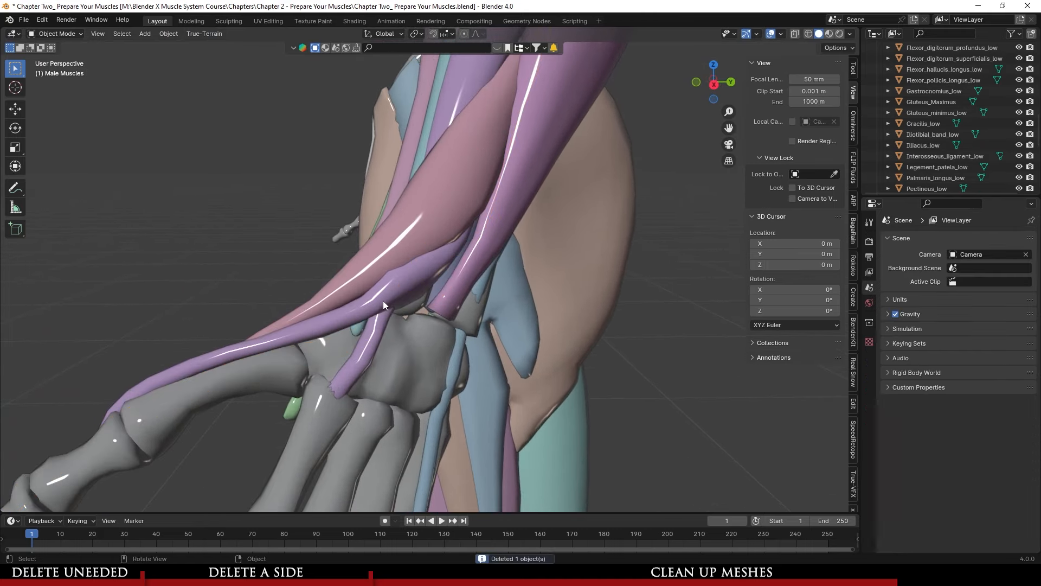
left_click(369, 333)
middle_click_drag(369, 334, 469, 322)
scroll(418, 357, "down", 4)
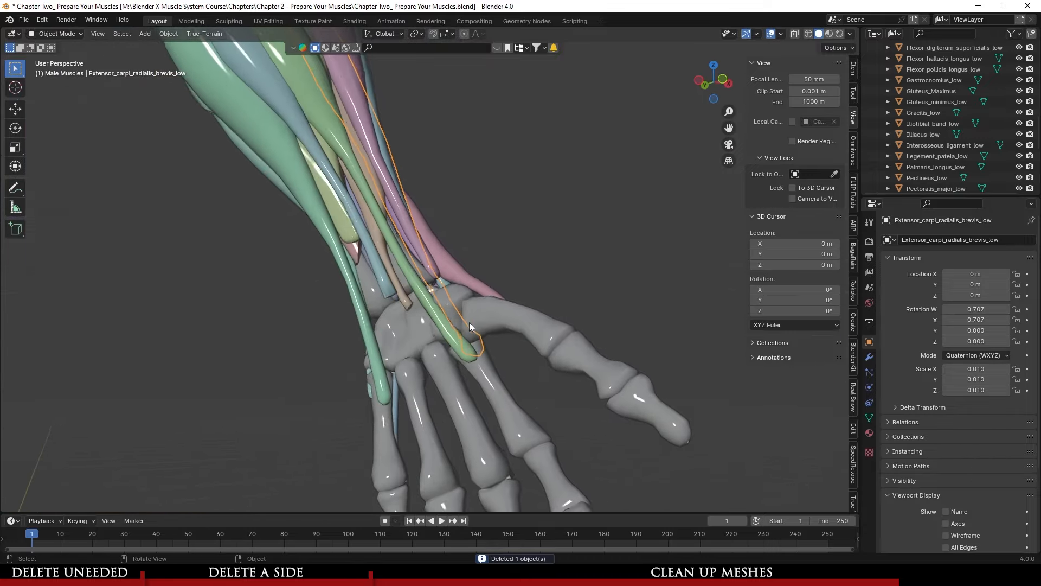
- Hide the skeleton together with the right-arm remnant to check the trimmed forearm muscles on their own
scroll(470, 323, "down", 5)
middle_click_drag(538, 252, 394, 405)
scroll(462, 365, "down", 5)
left_click_drag(169, 204, 263, 314)
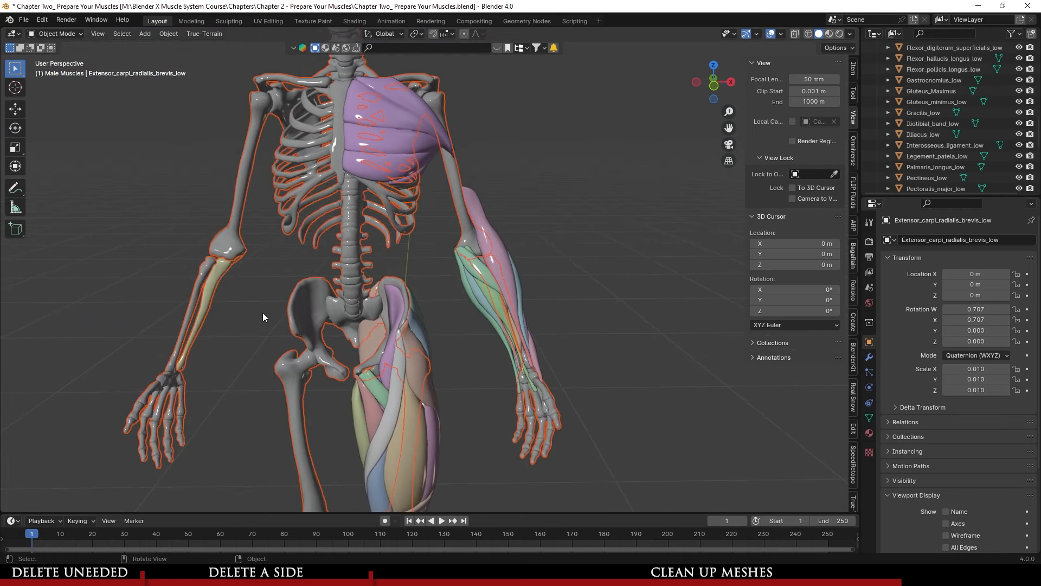
key("Delete")
scroll(345, 337, "up", 2)
middle_click_drag(345, 336, 331, 305)
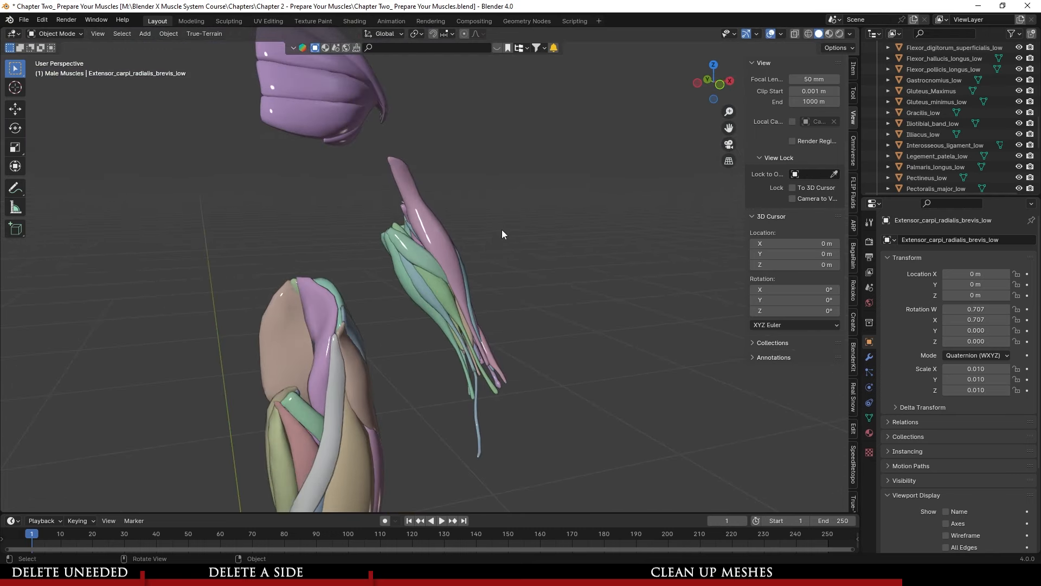
left_click_drag(407, 343, 406, 344)
middle_click_drag(388, 346, 415, 241)
- Save the file and reveal all hidden objects
key("ctrl+s")
left_click(526, 356)
key("alt+h")
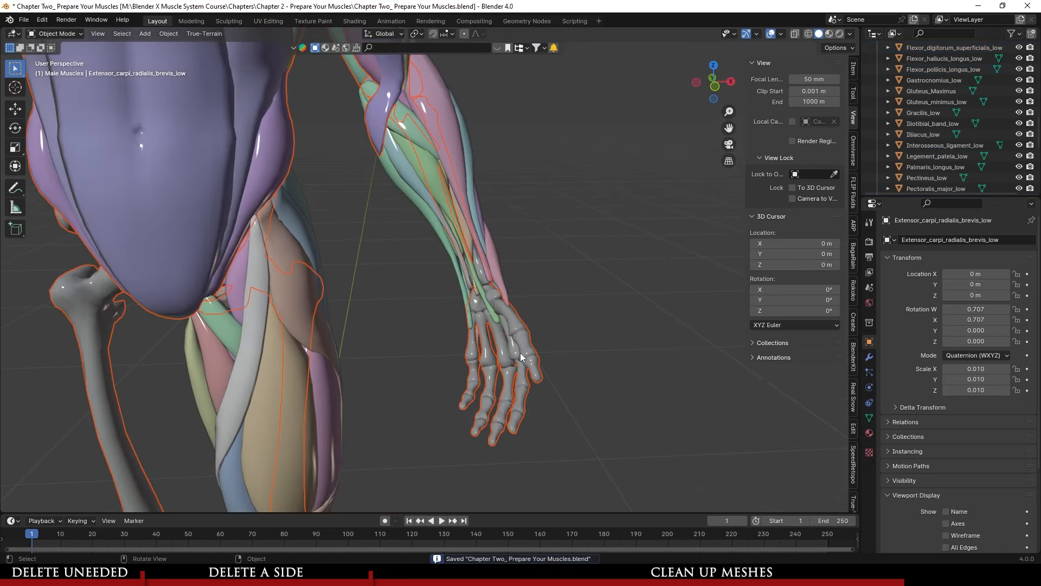
- Select Extensor_digiti_minimi_low on the back of the hand and set it to display in front of other objects
scroll(549, 365, "up", 4)
middle_click_drag(519, 354, 261, 236)
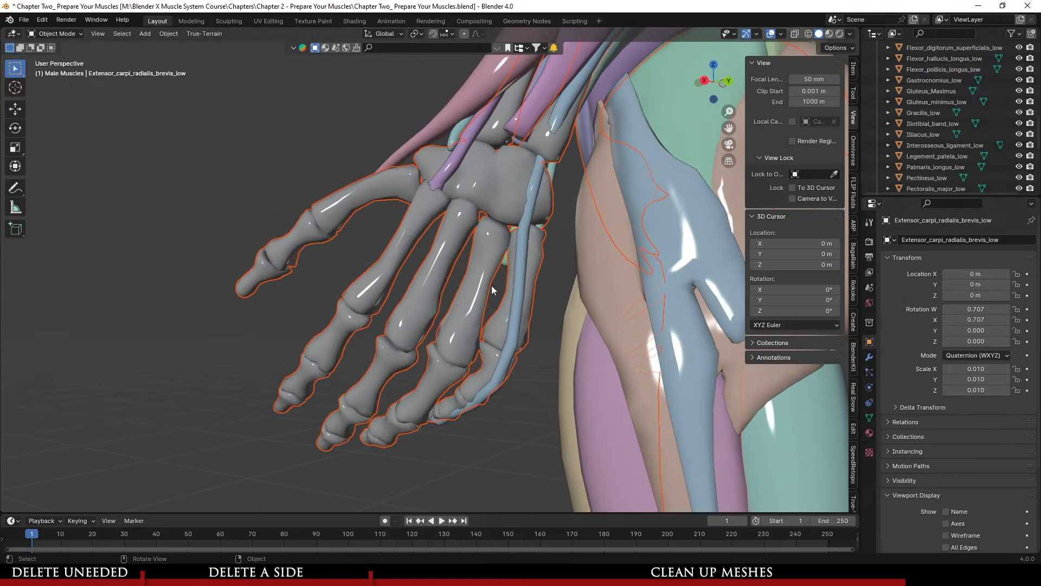
left_click(522, 282)
middle_click_drag(522, 283, 448, 405)
scroll(457, 267, "up", 3)
scroll(446, 370, "up", 2)
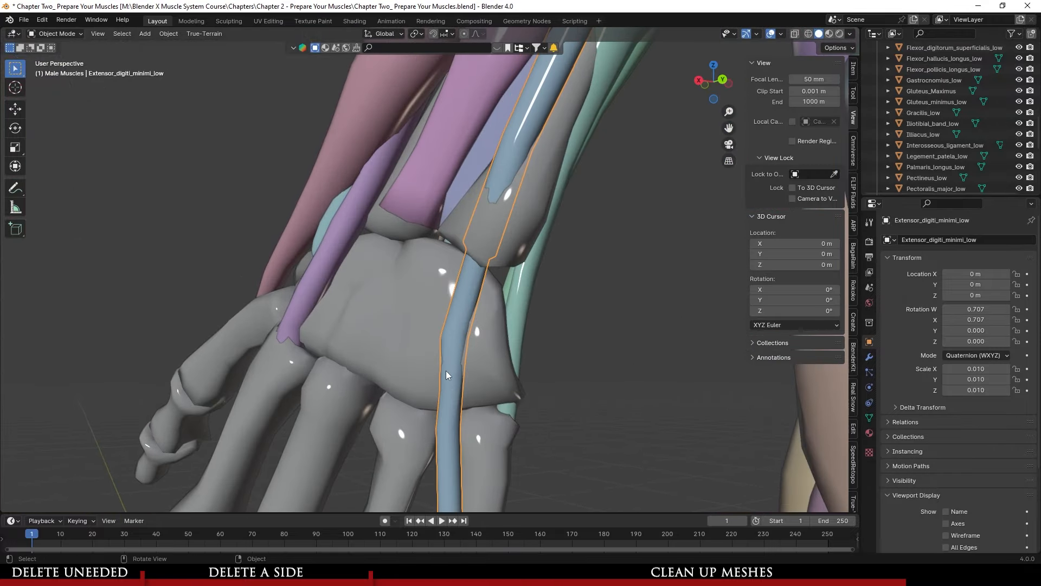
scroll(915, 521, "down", 4)
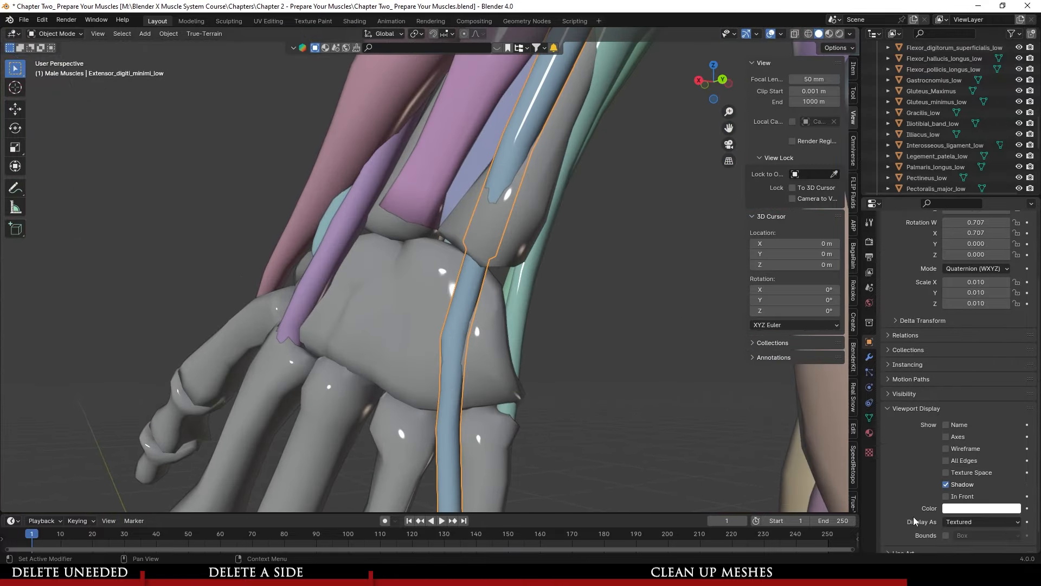
- In Edit Mode, hide the section of Extensor_digiti_minimi_low that crosses the wrist, separating the little-finger tendon from the muscle
key("Tab")
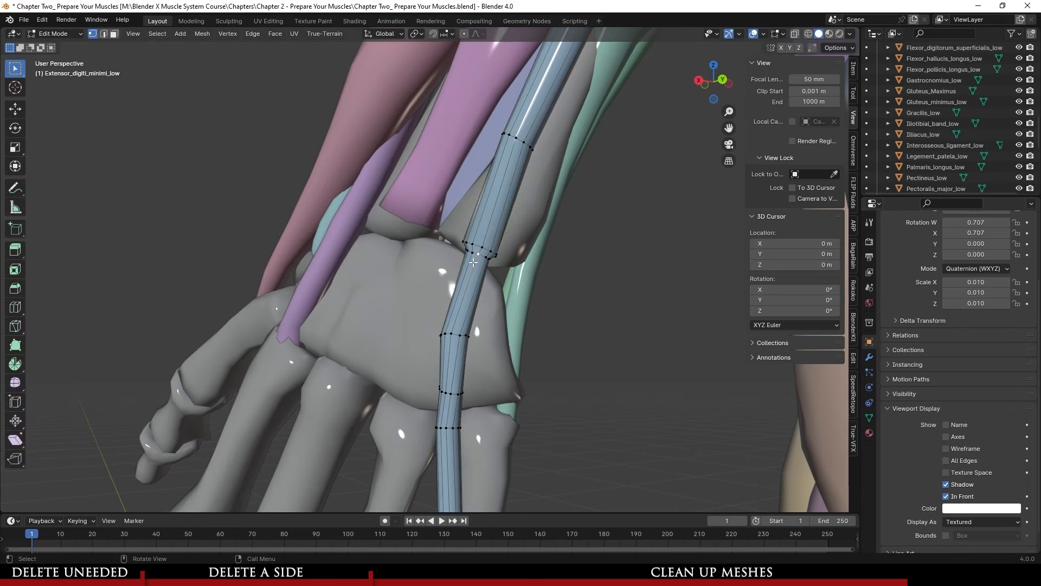
middle_click_drag(471, 356, 444, 301, "shift")
scroll(441, 263, "up", 2)
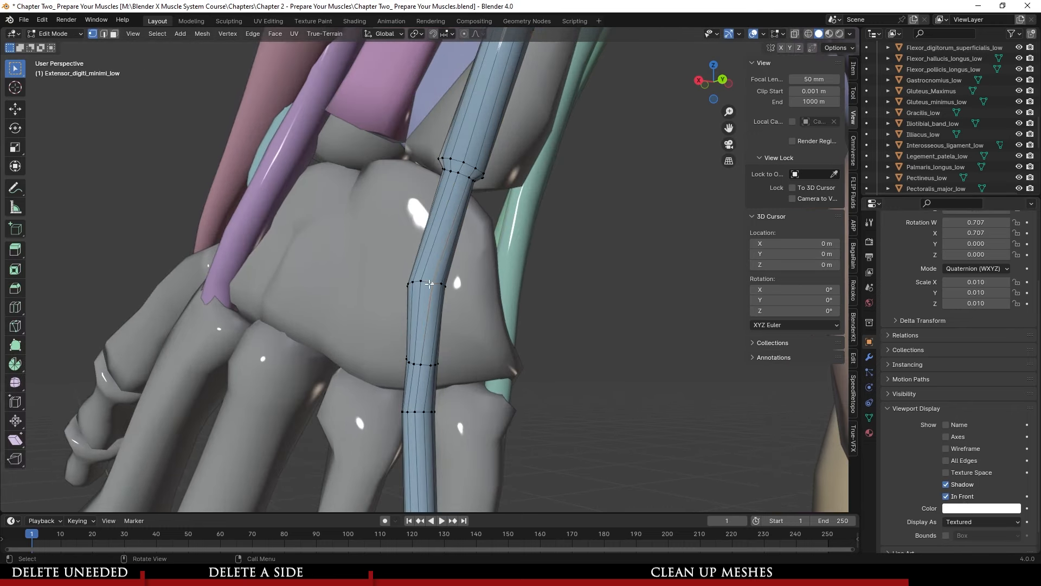
key("h")
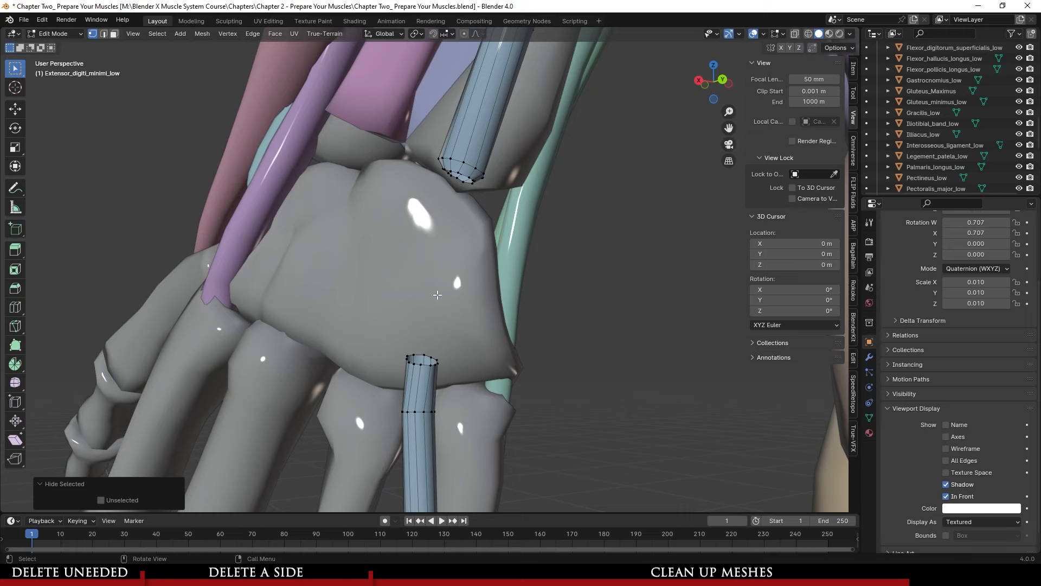
- Delete the linked little-finger part of Extensor_digiti_minimi_low, and reveal and delete the hidden wrist section
scroll(429, 285, "down", 5)
middle_click_drag(436, 431, 423, 332, "shift")
left_click(418, 317)
key("l")
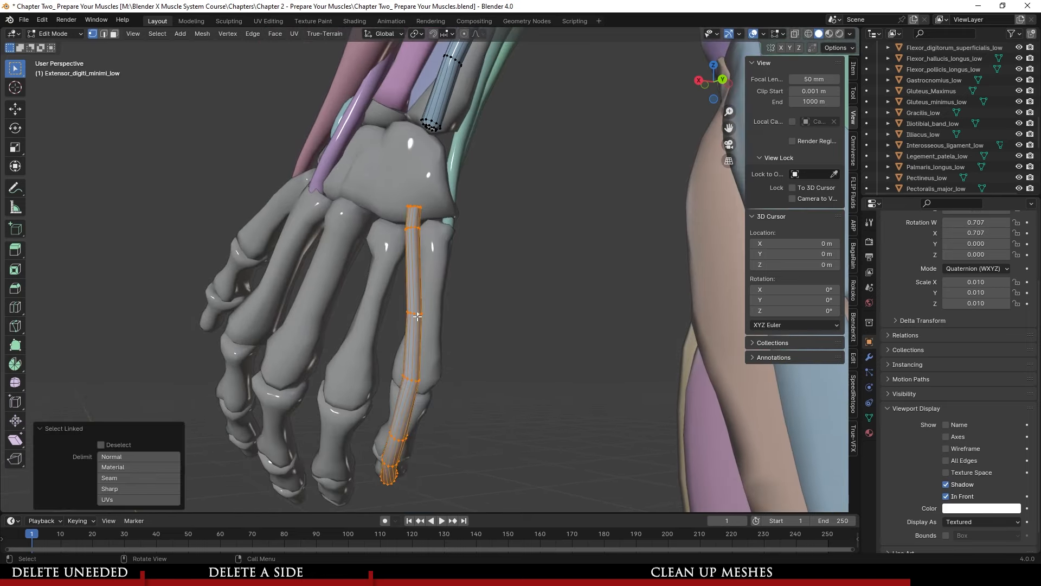
right_click(413, 498)
left_click(396, 551)
scroll(390, 358, "up", 5)
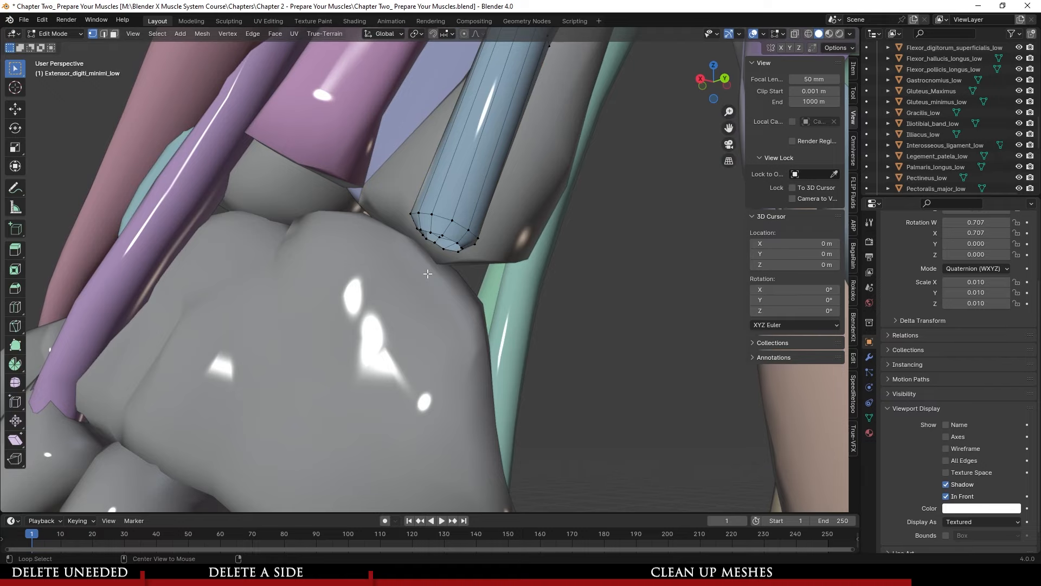
key("alt+h")
right_click(400, 392)
left_click(399, 391)
- Close the open wrist end of Extensor_digiti_minimi_low with a Grid Fill of span 2, leave Edit Mode and turn off its in-front display
middle_click_drag(442, 234, 407, 281)
scroll(389, 286, "up", 6)
scroll(408, 282, "down", 5)
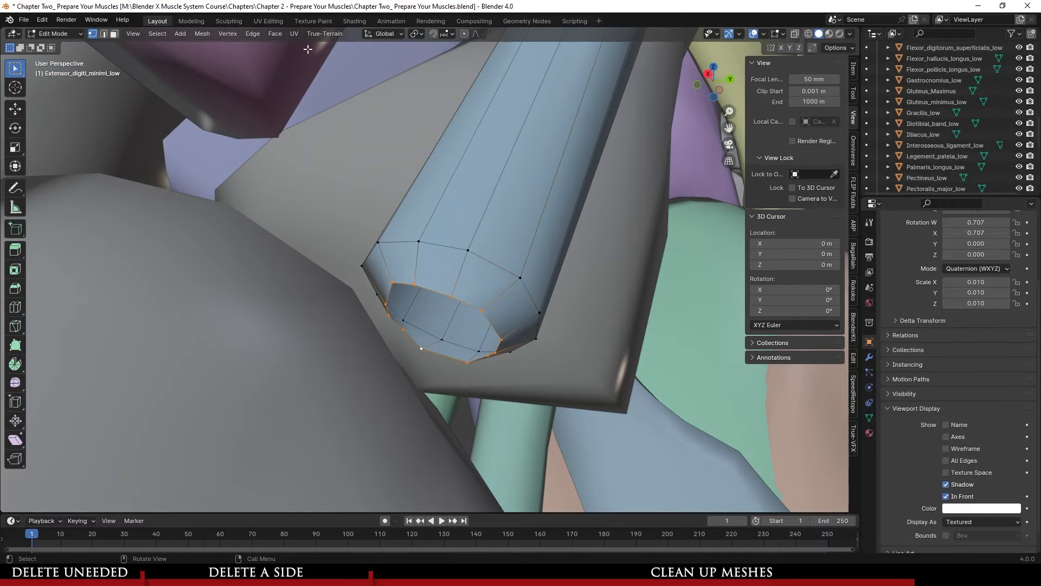
left_click(274, 34)
left_click(303, 173)
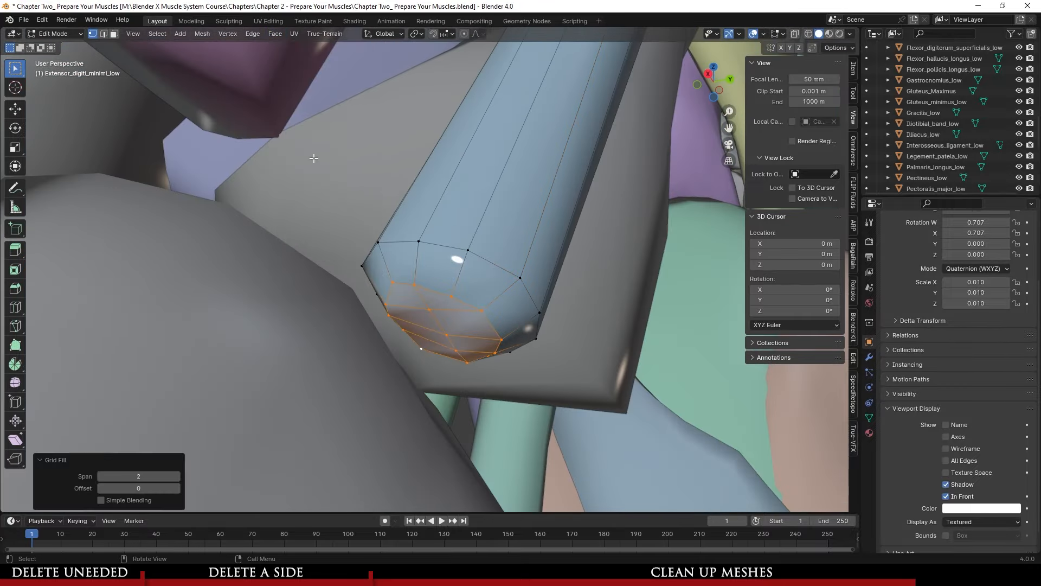
scroll(470, 325, "down", 5)
key("Tab")
scroll(470, 323, "down", 4)
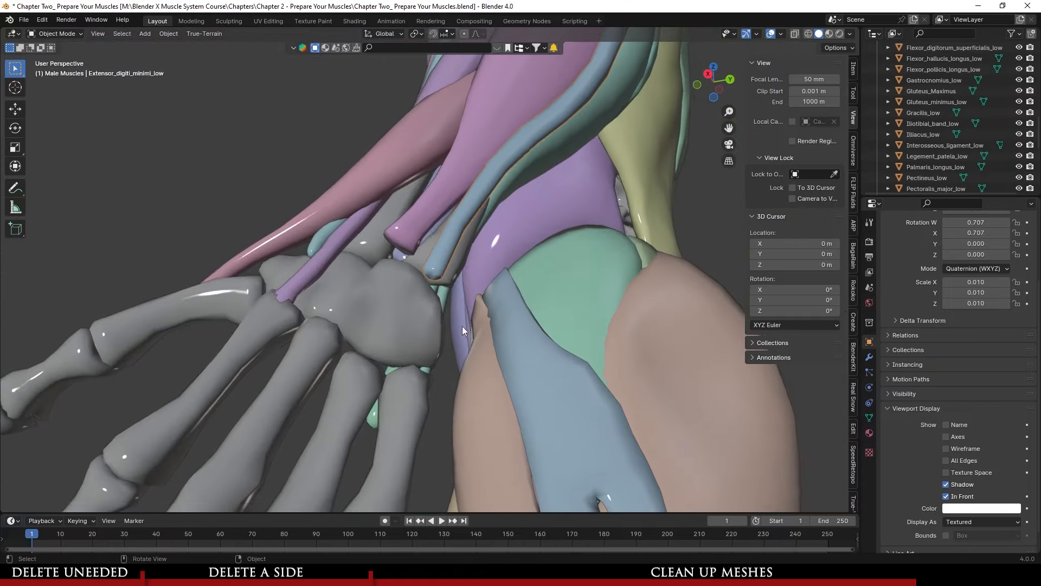
- Save the file and hide the Skeleton and the leftover Arms1_low piece
middle_click_drag(462, 326, 513, 376)
scroll(337, 339, "down", 2)
key("ctrl+s")
left_click(441, 386)
key("h")
scroll(513, 376, "down", 3)
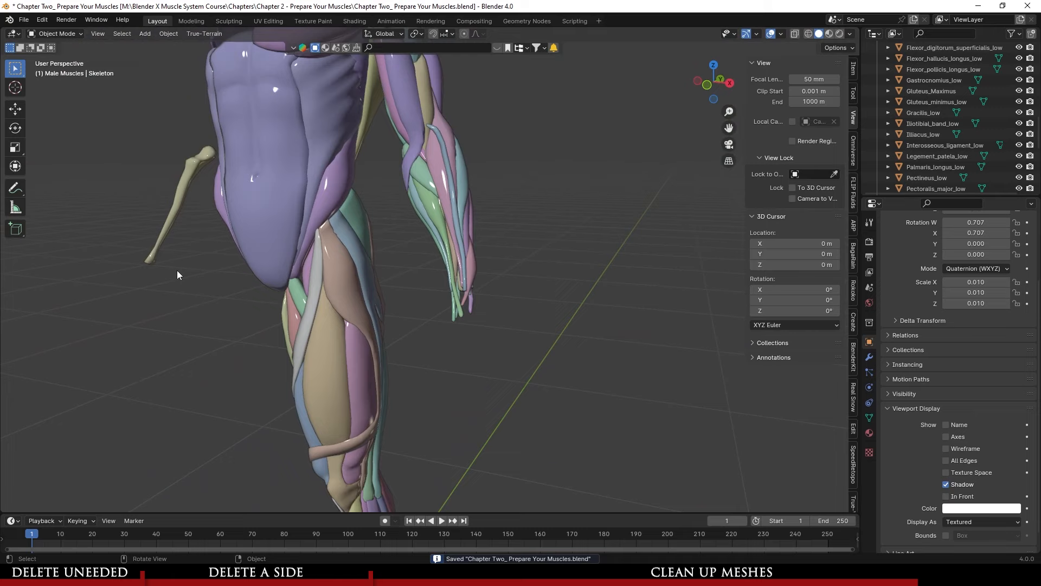
left_click(154, 224)
key("h")
middle_click_drag(505, 207, 539, 310)
scroll(539, 310, "up", 1)
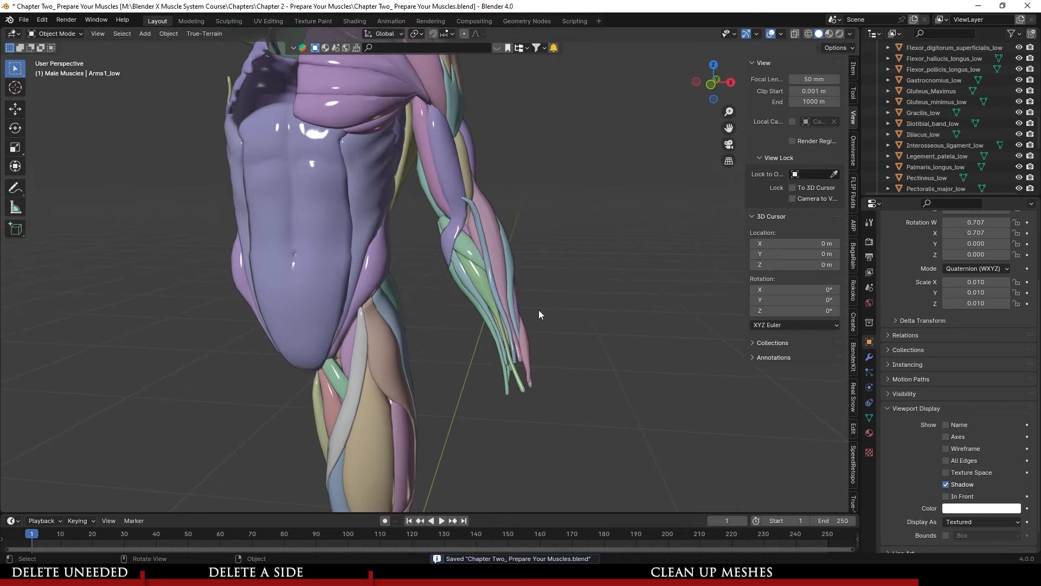
left_click_drag(584, 262, 487, 321)
middle_click_drag(554, 324, 568, 302)
middle_click_drag(517, 372, 619, 356)
left_click_drag(547, 237, 448, 332)
left_click_drag(582, 246, 465, 350)
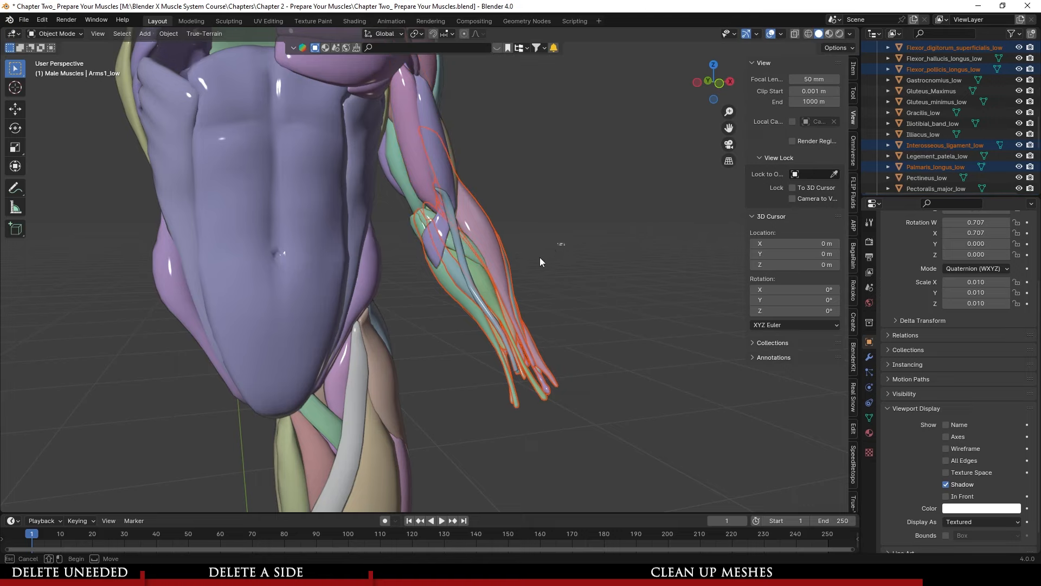
middle_click_drag(543, 314, 481, 344)
- Hide the upper-arm and shoulder muscles around the forearm, including Brachialis, Tricep_lateral_low, Coracobrachialis_low and Deltoid
left_click(470, 153)
middle_click_drag(500, 263, 503, 326, "shift")
scroll(503, 326, "up", 3)
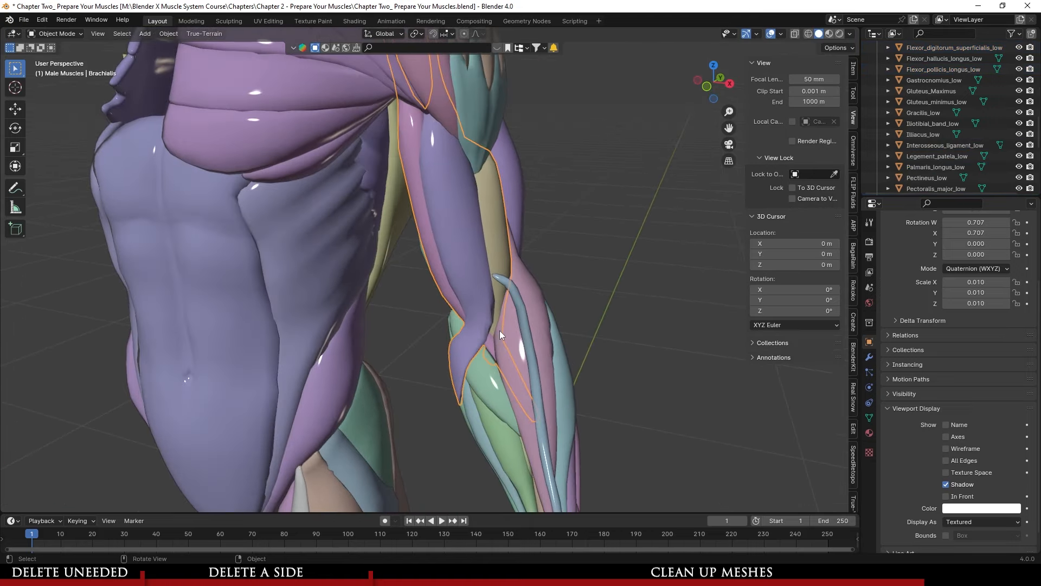
left_click(500, 330)
key("h")
left_click(448, 264)
key("h")
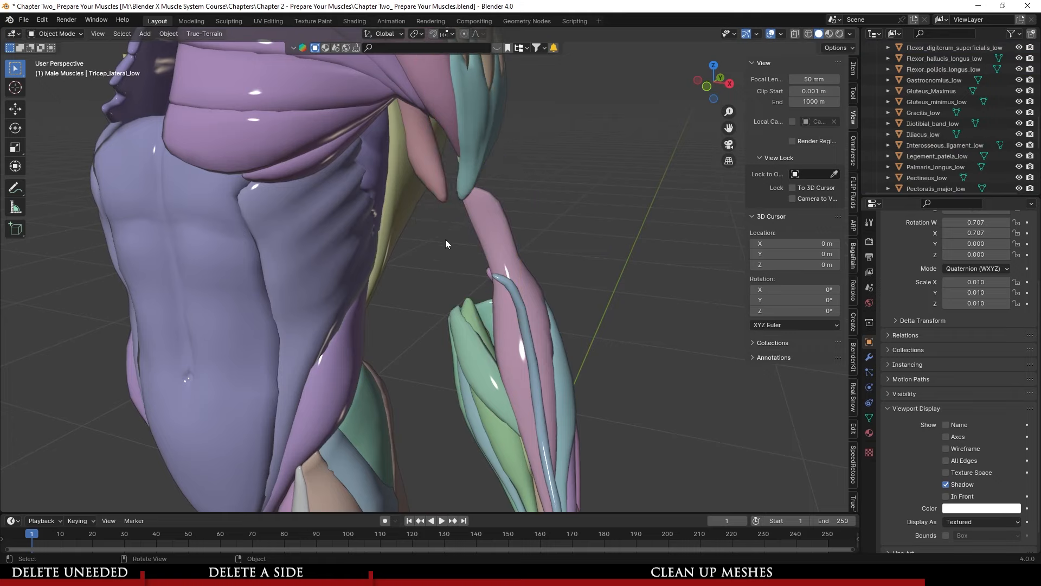
left_click(425, 161)
key("h")
left_click(467, 154)
key("h")
scroll(490, 252, "down", 3)
- Select all the forearm muscles with Brachioradialis_low as the active object and join them into one object
middle_click_drag(521, 345, 557, 282)
left_click_drag(568, 200, 497, 329)
middle_click_drag(528, 330, 565, 321)
right_click(507, 271)
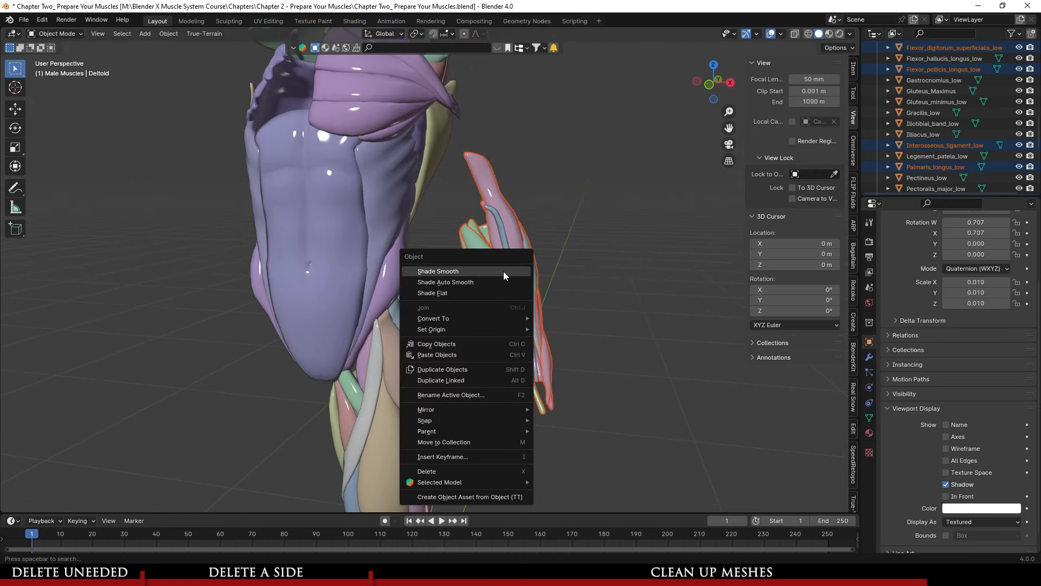
left_click(503, 271)
left_click(525, 255, "shift")
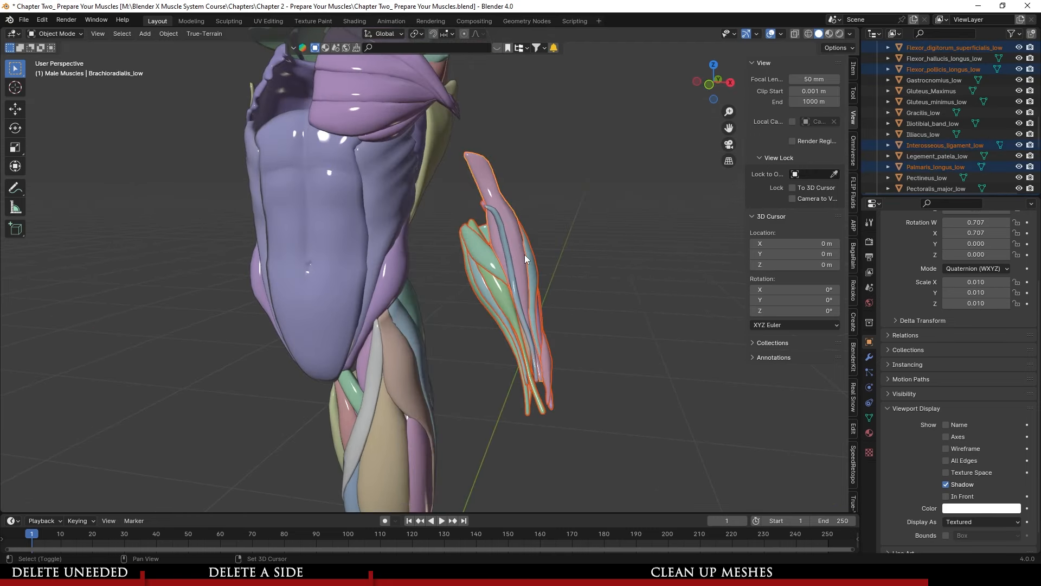
right_click(499, 279)
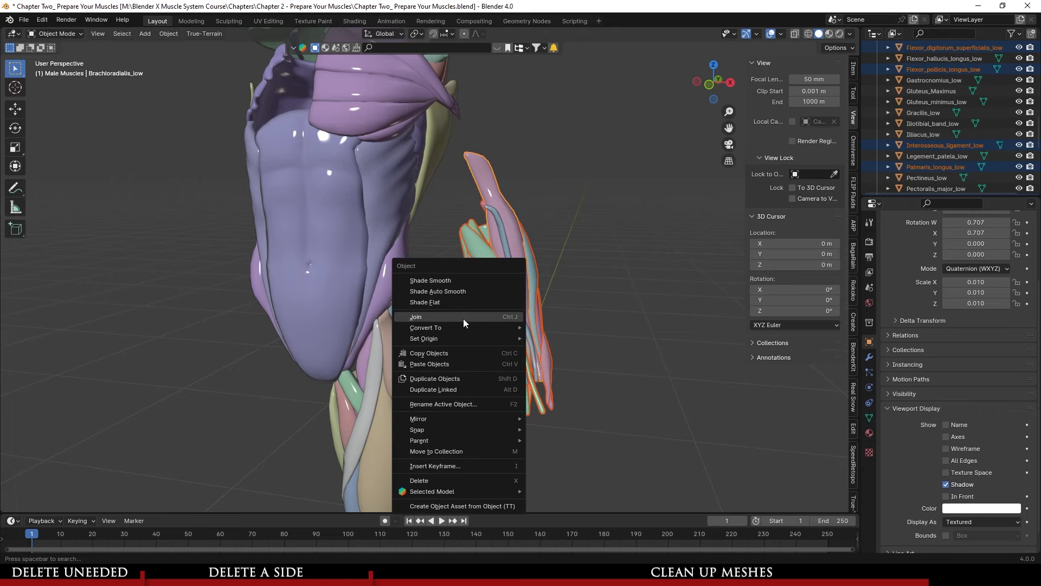
middle_click_drag(521, 332, 500, 349)
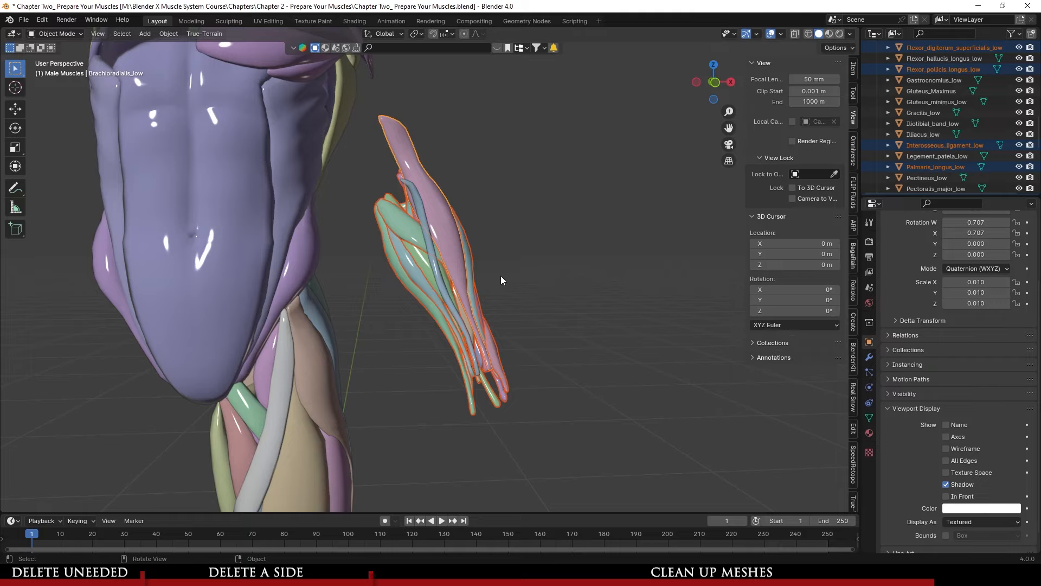
middle_click_drag(501, 280, 530, 291)
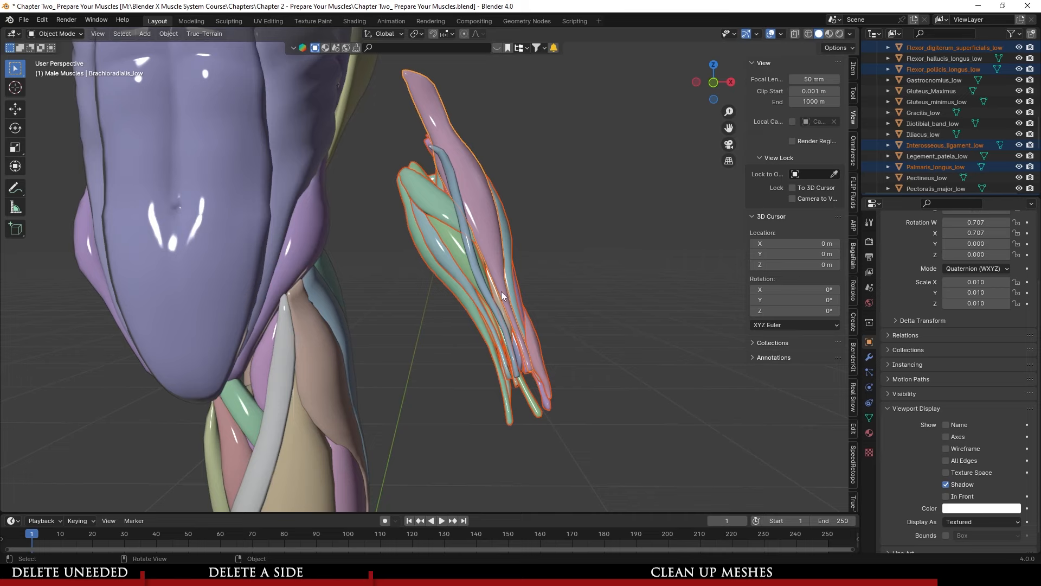
middle_click_drag(511, 286, 534, 299)
scroll(533, 299, "up", 1)
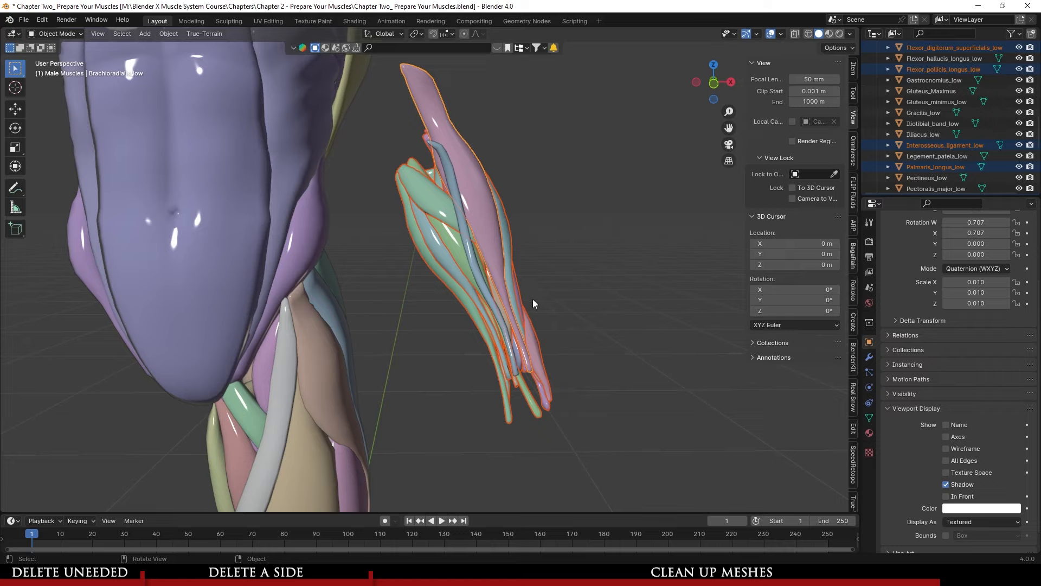
right_click(508, 275)
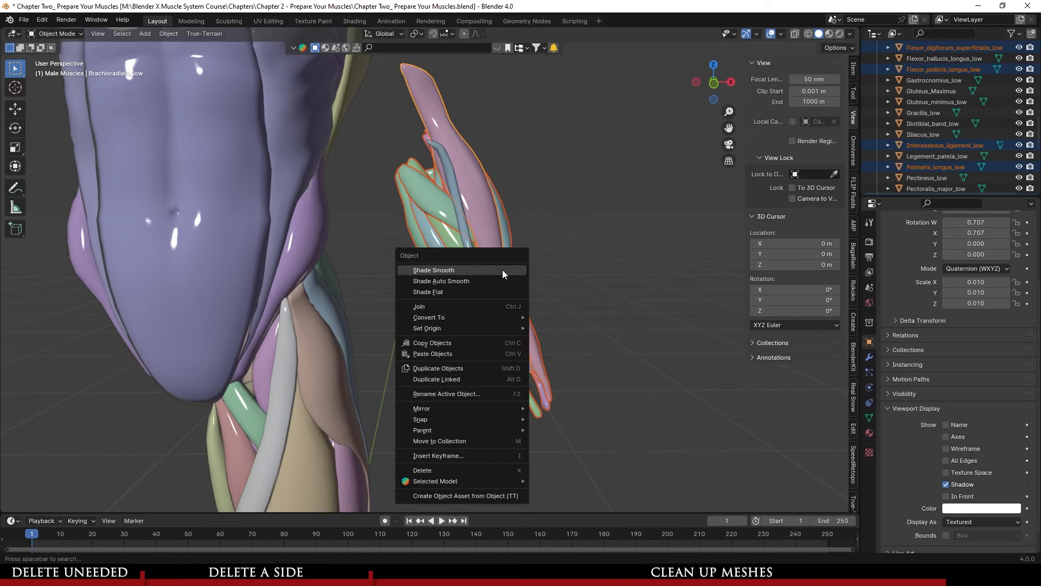
left_click(480, 305)
- Rename the joined Brachioradialis_low object as Forearm Cluster
scroll(948, 174, "up", 15)
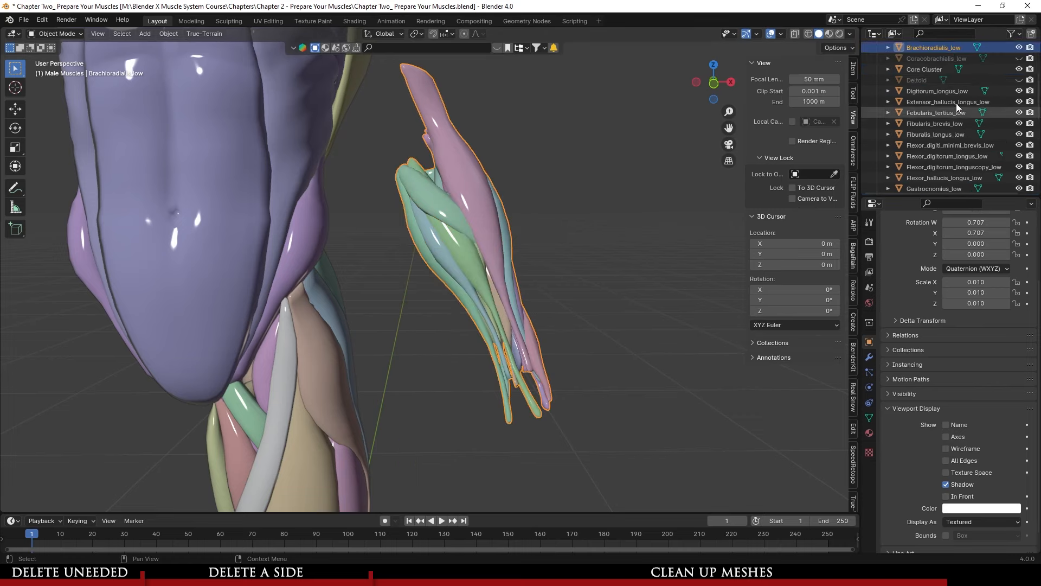
double_click(932, 145)
type("Fo")
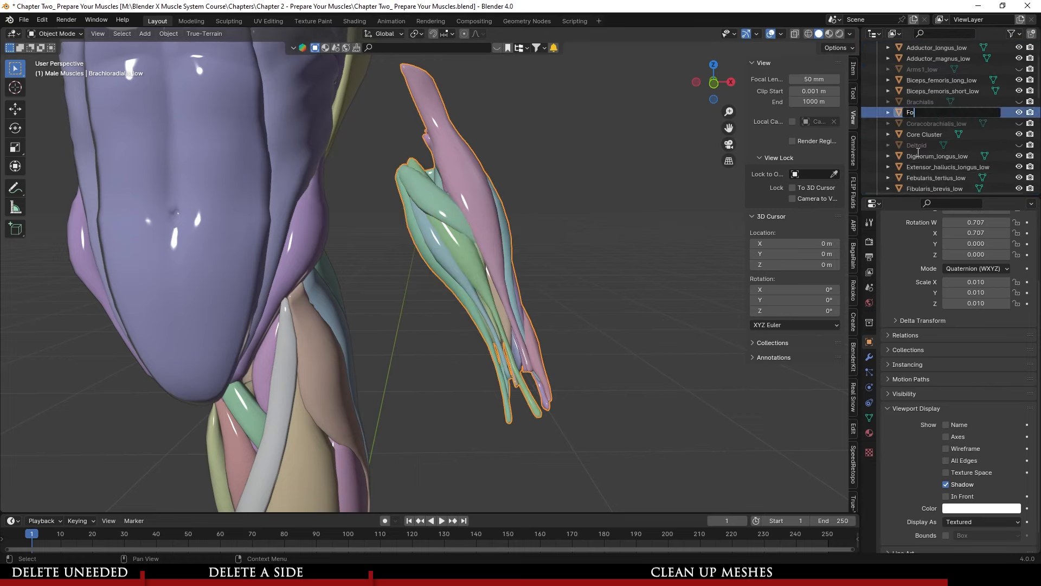
type("rearm Cluster")
key("Return")
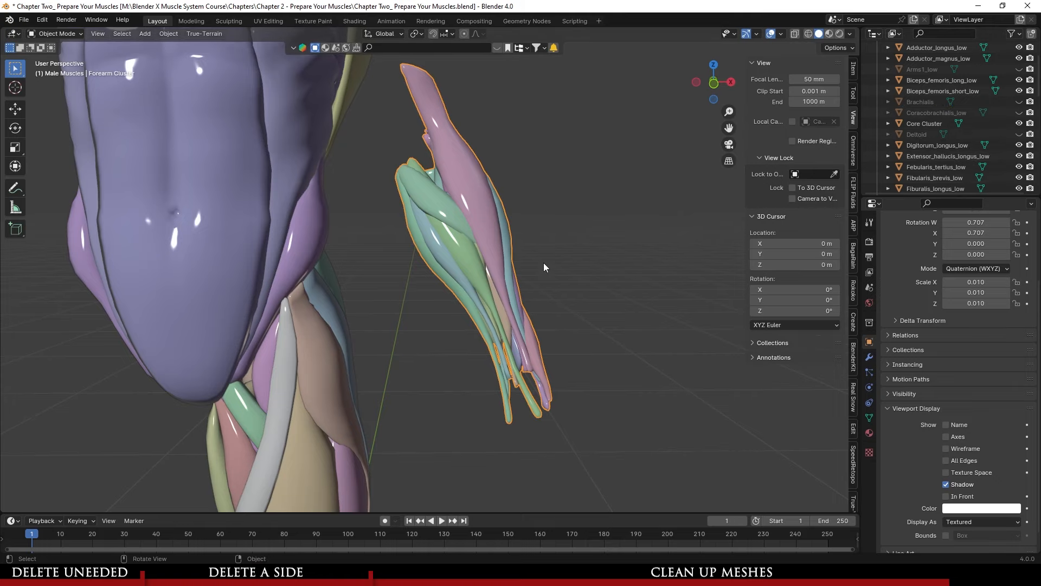
- Hide the Forearm Cluster, the Core Cluster, Pectoralis_major_low and the remaining upper-back muscle
key("h")
left_click(246, 188)
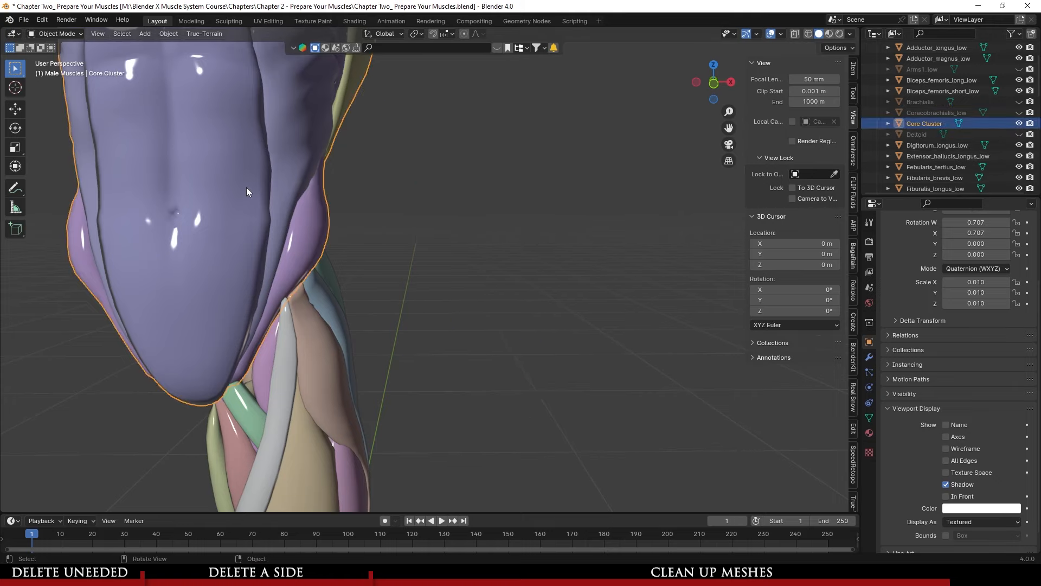
key("KP_Decimal")
key("h")
left_click(401, 150)
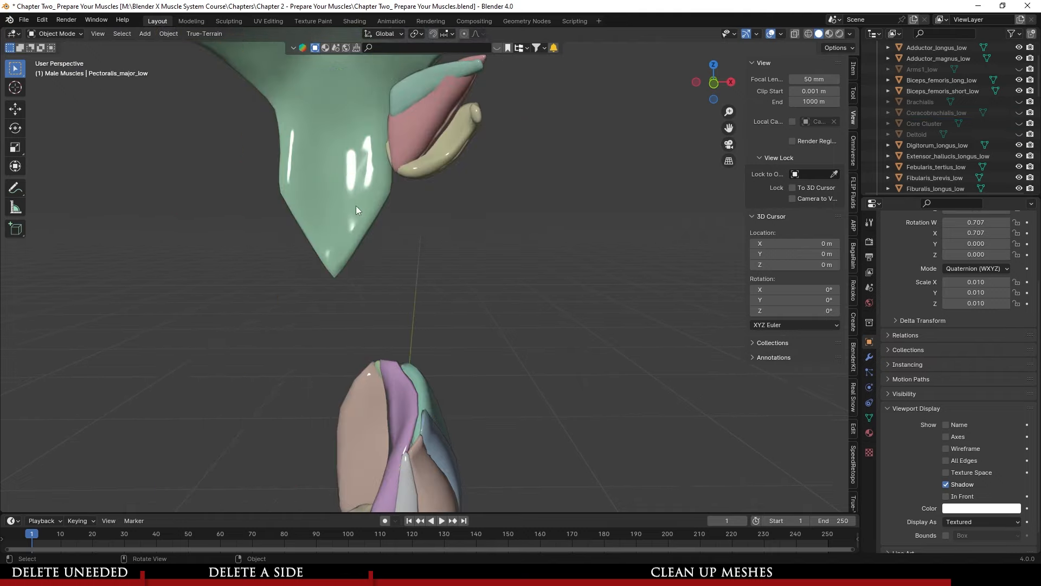
key("h")
left_click(416, 155)
key("h")
- Hide the Sternocleidomastoid_low neck muscle and Gluteus_Maximus so only the thigh and lower-leg muscles stay visible
scroll(450, 289, "down", 4)
left_click(399, 158)
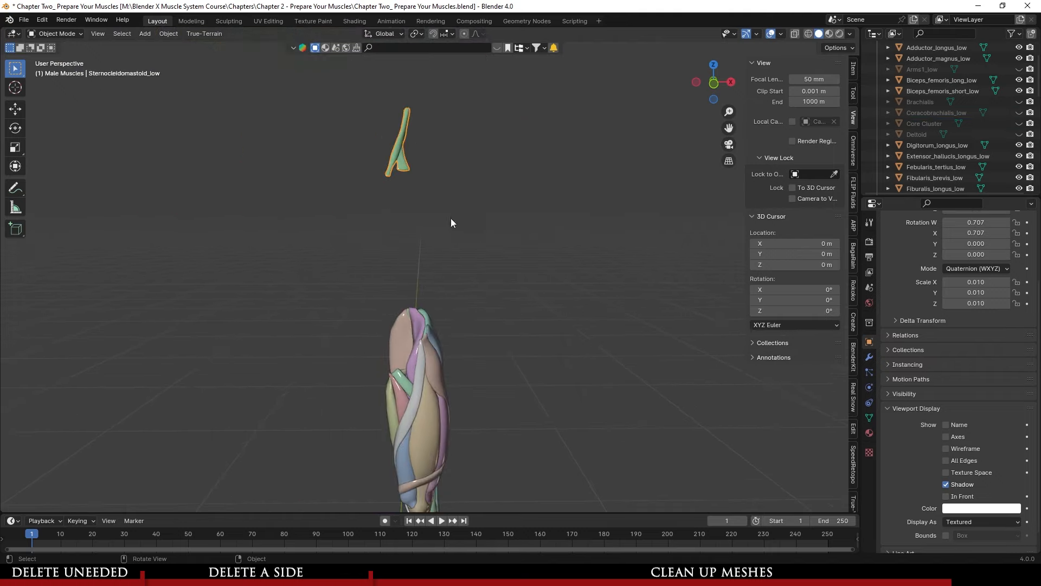
key("h")
middle_click_drag(515, 374, 575, 238, "shift")
scroll(520, 267, "up", 2)
left_click(480, 272)
key("h")
- Select all the thigh muscles with Vastus_latheralis_low as the active object and join them into one object
left_click(408, 225)
middle_click_drag(412, 225, 558, 243)
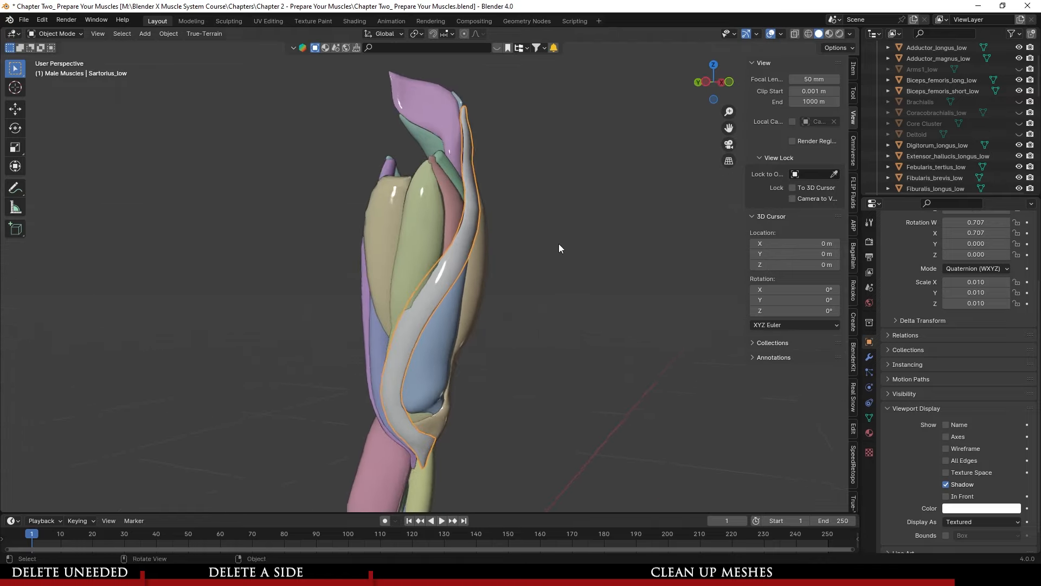
middle_click_drag(408, 287, 389, 203, "shift")
scroll(388, 203, "up", 2)
left_click_drag(242, 117, 574, 252)
middle_click_drag(574, 251, 487, 260)
middle_click_drag(552, 293, 510, 288)
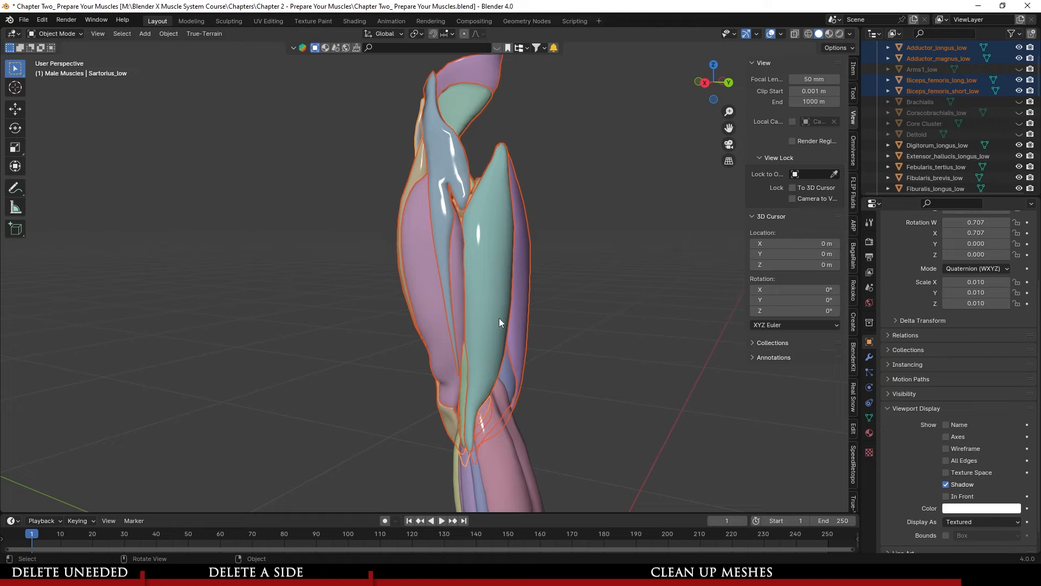
middle_click_drag(531, 345, 511, 339)
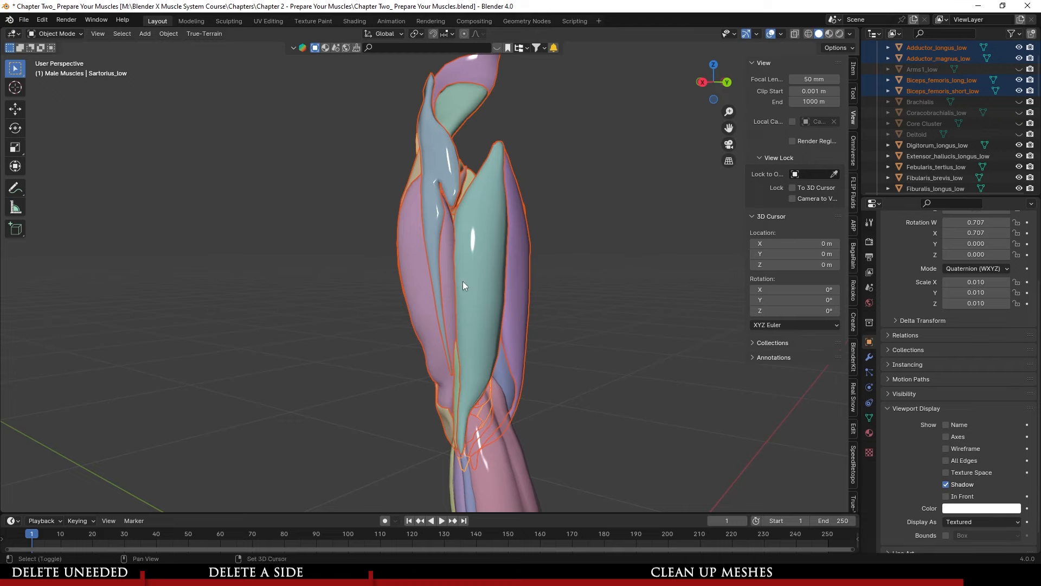
left_click(450, 275, "shift")
right_click(449, 271)
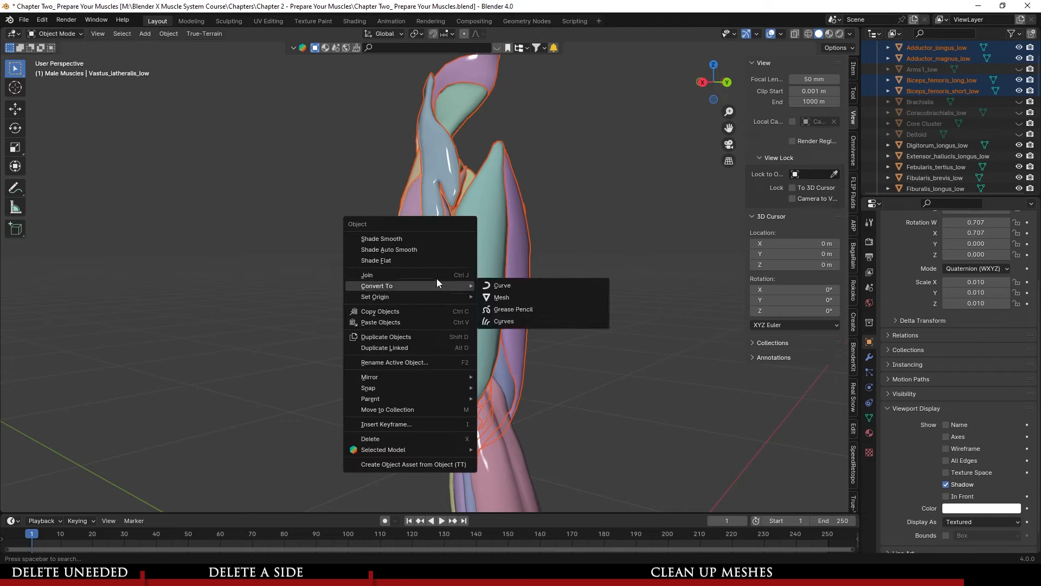
left_click(438, 275)
- Rename the joined Vastus_latheralis_low object as Thigh Cluster and hide it
scroll(946, 84, "down", 8)
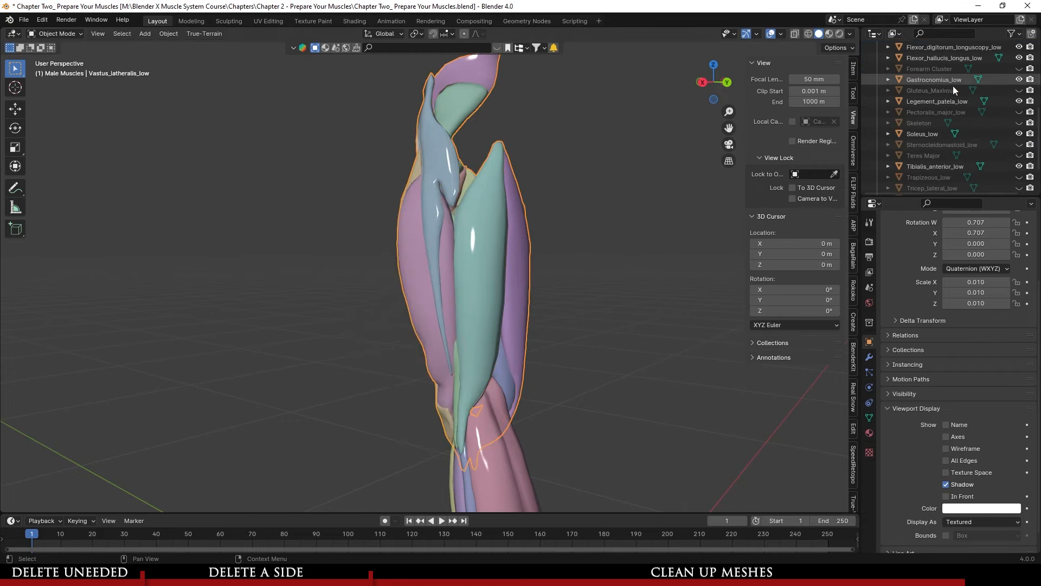
double_click(925, 162)
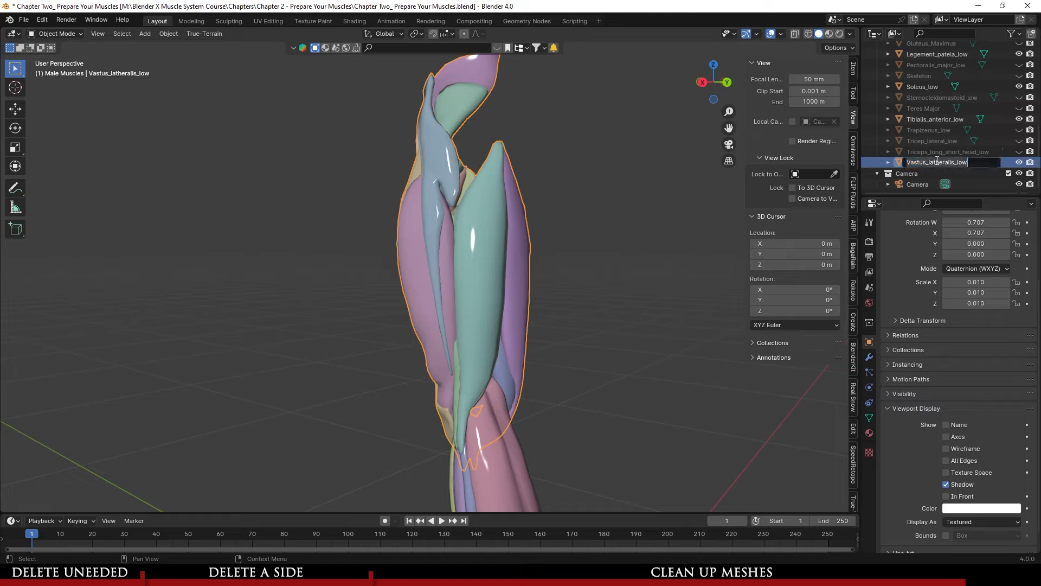
type("Thigh Cluster")
key("Return")
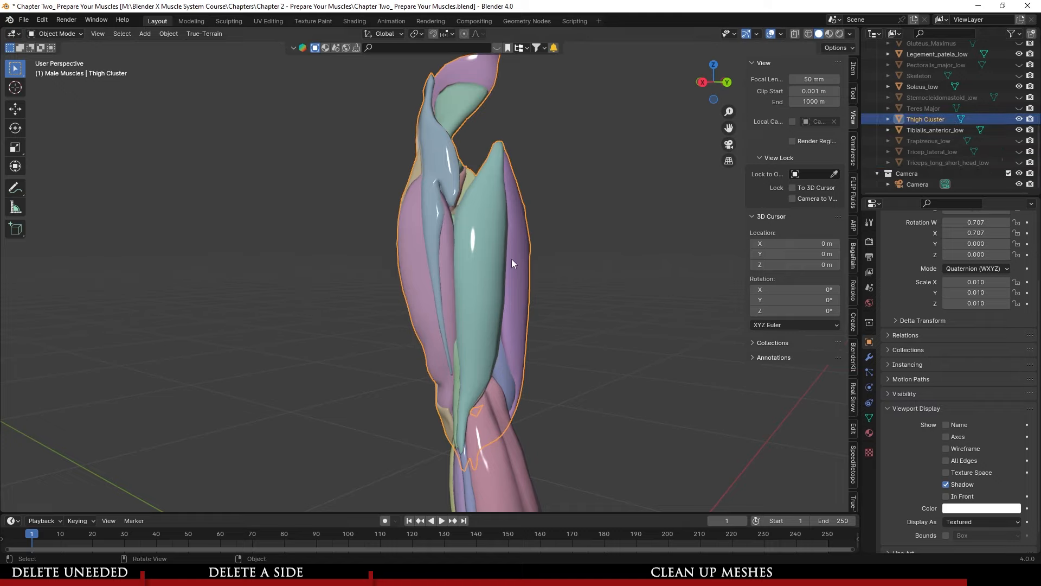
key("h")
- Delete the small Legement_patela_low piece in front of the knee
middle_click_drag(506, 262, 470, 232)
scroll(483, 273, "down", 2)
scroll(418, 245, "up", 3)
left_click(371, 249)
scroll(461, 279, "down", 4)
scroll(461, 278, "up", 2)
middle_click_drag(463, 278, 474, 276)
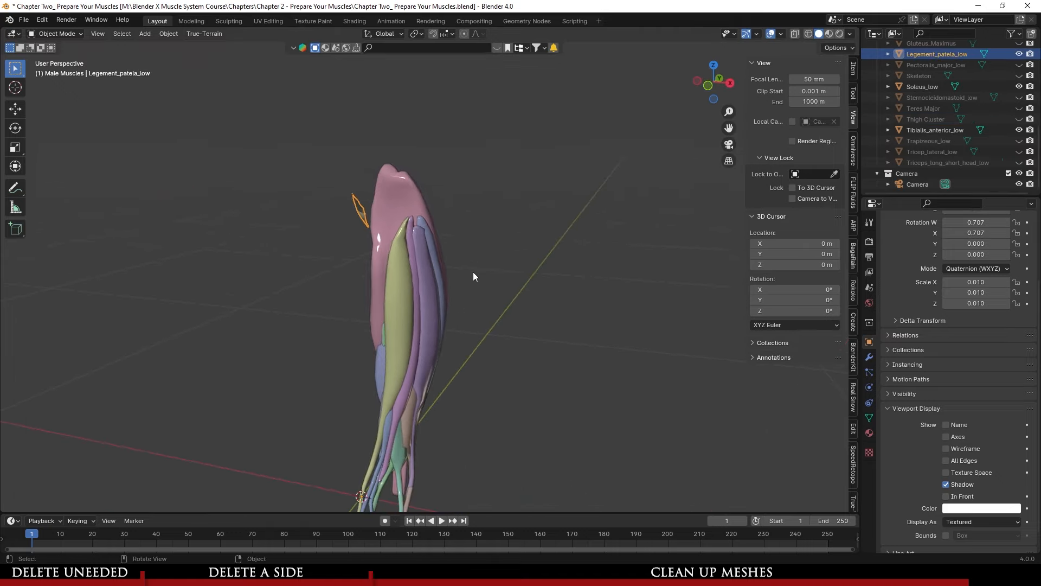
right_click(353, 210)
scroll(542, 296, "up", 2)
middle_click_drag(347, 244, 447, 265)
scroll(434, 260, "up", 3)
middle_click_drag(337, 217, 395, 288, "shift")
key("alt+a")
left_click(413, 276)
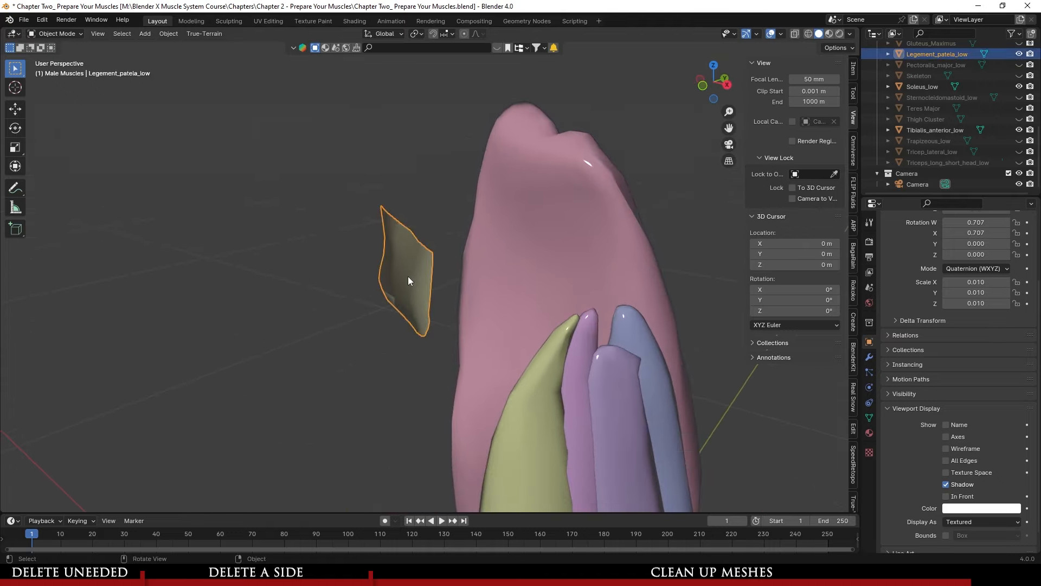
key("Delete")
- Hide the Gastrocnomius_low calf muscle to expose the deeper lower-leg muscles and save the file
scroll(415, 298, "down", 3)
middle_click_drag(418, 321, 448, 308)
scroll(448, 308, "up", 3)
left_click(417, 262)
middle_click_drag(418, 262, 498, 277)
key("h")
scroll(498, 277, "down", 3)
scroll(475, 265, "up", 3)
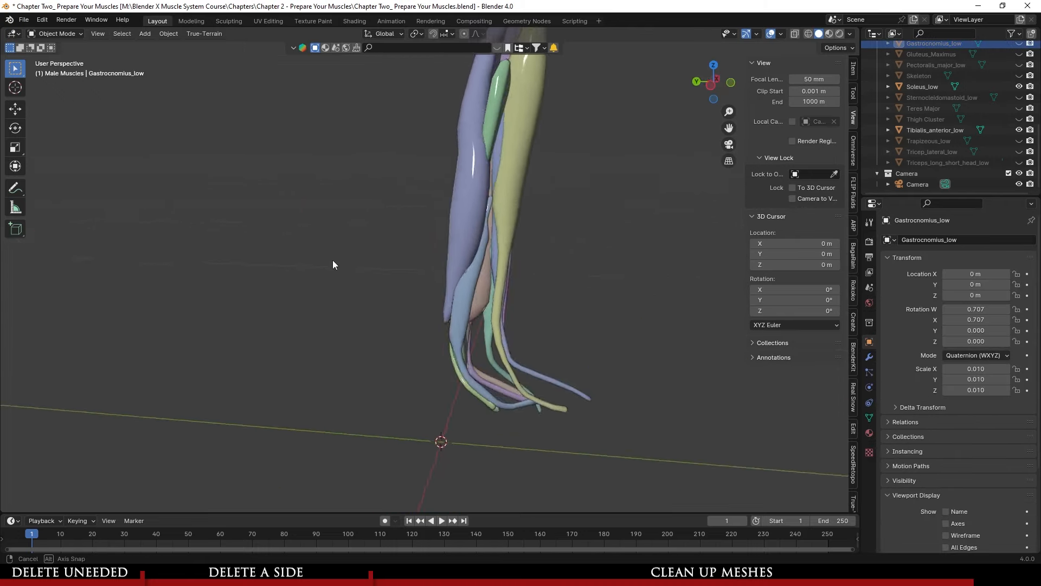
key("ctrl+s")
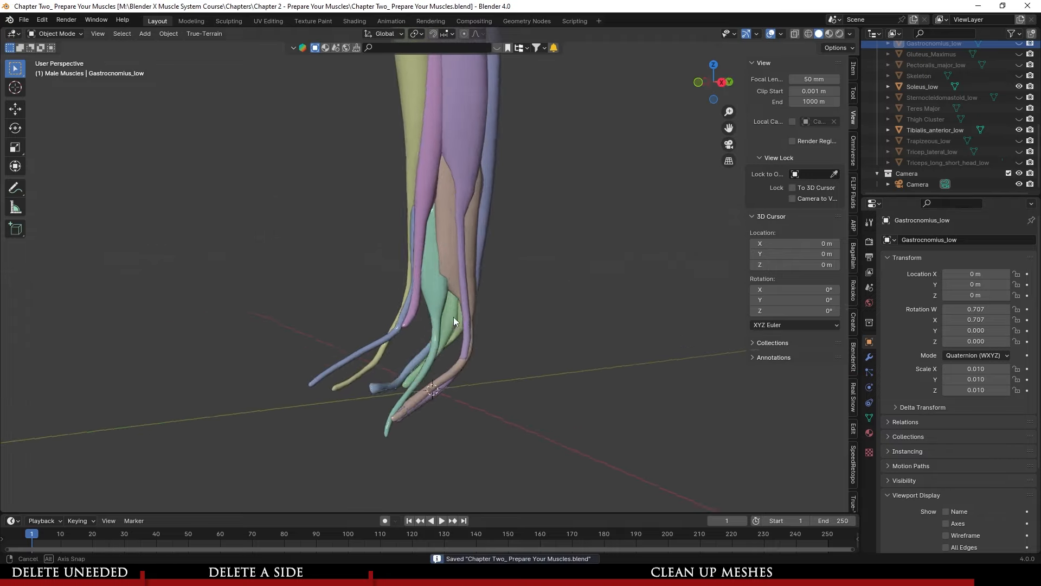